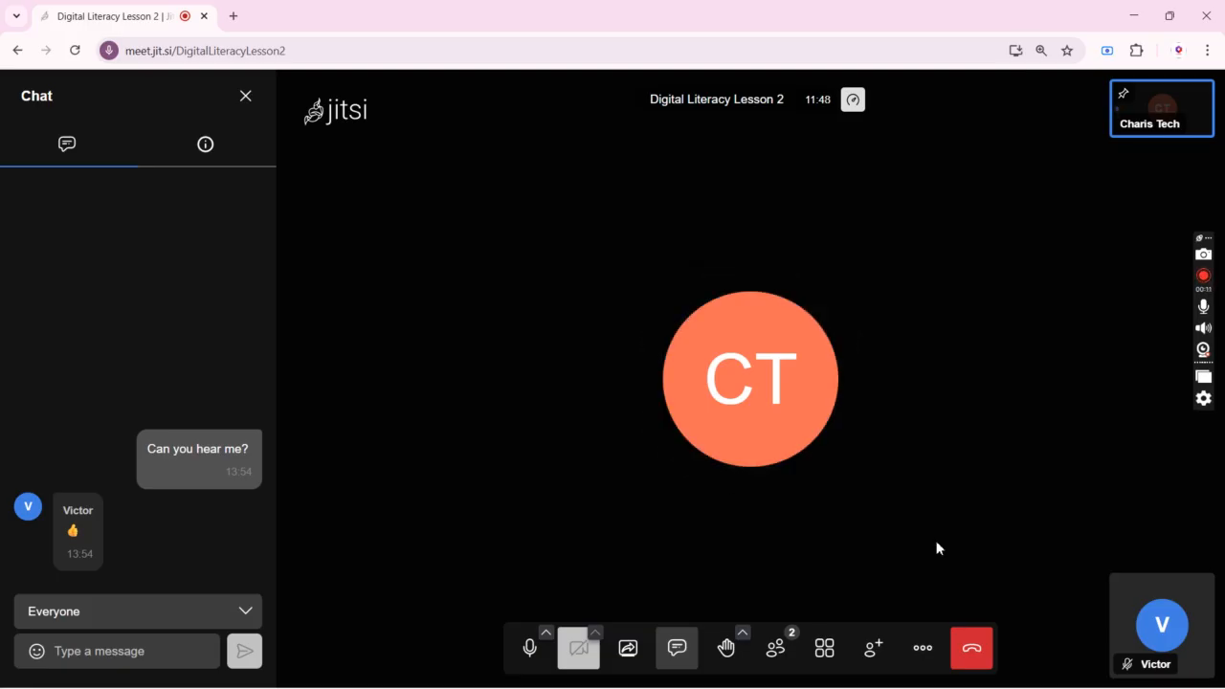
Step: Close the meeting's chat to leave only the call view
click(204, 145)
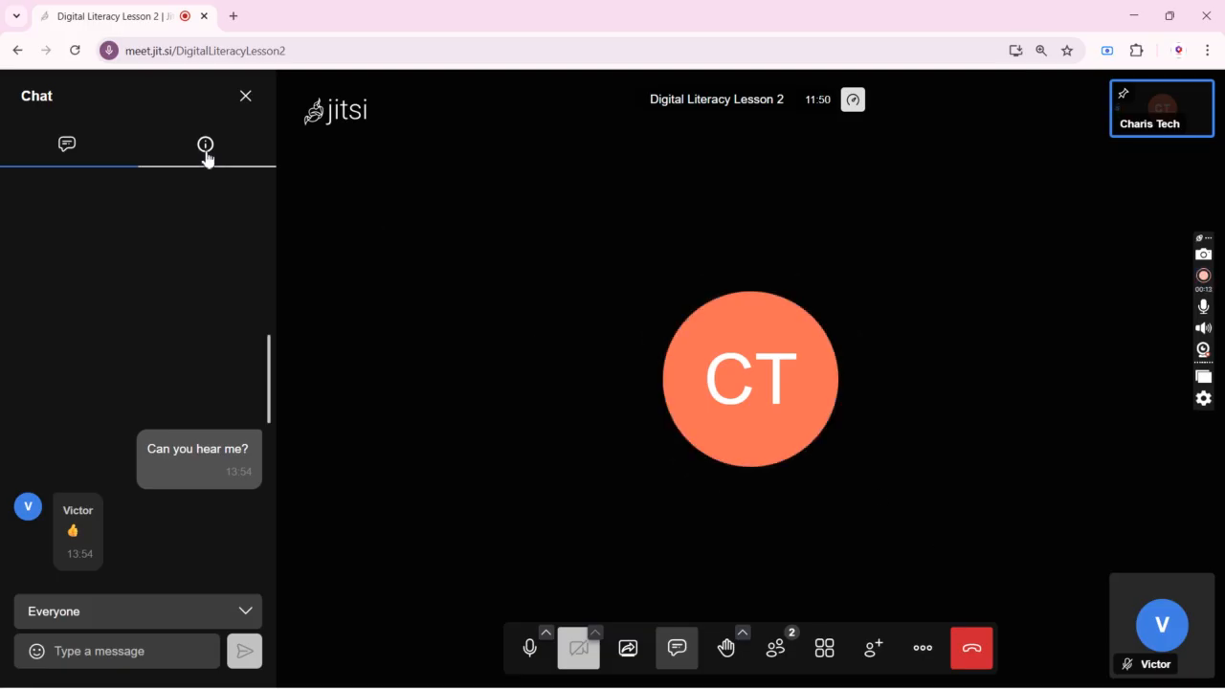
click(124, 163)
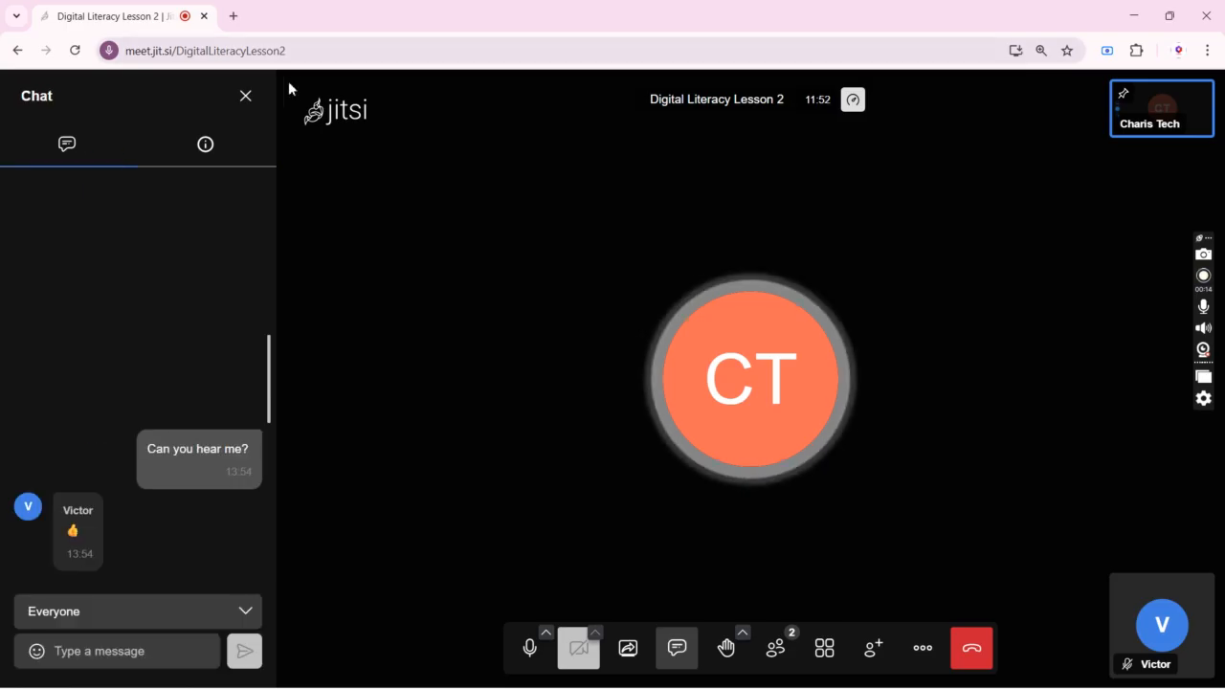
click(247, 97)
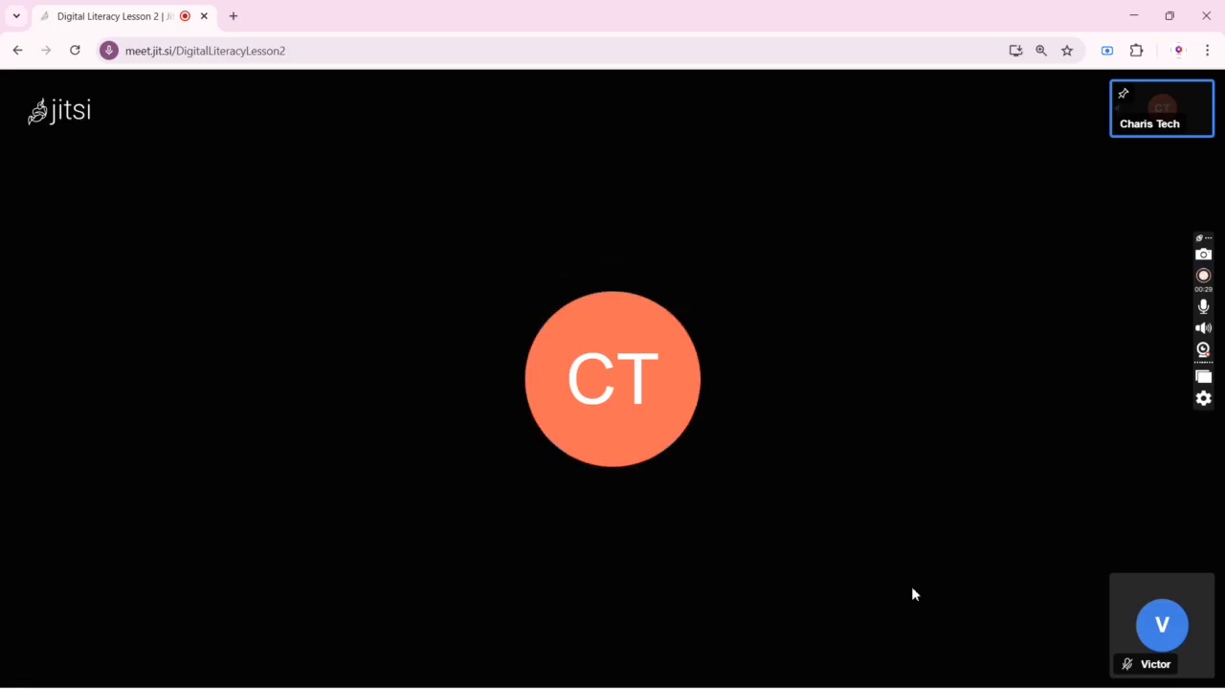
Step: Search Windows for "word", launch Microsoft Word and create a blank document
key(super)
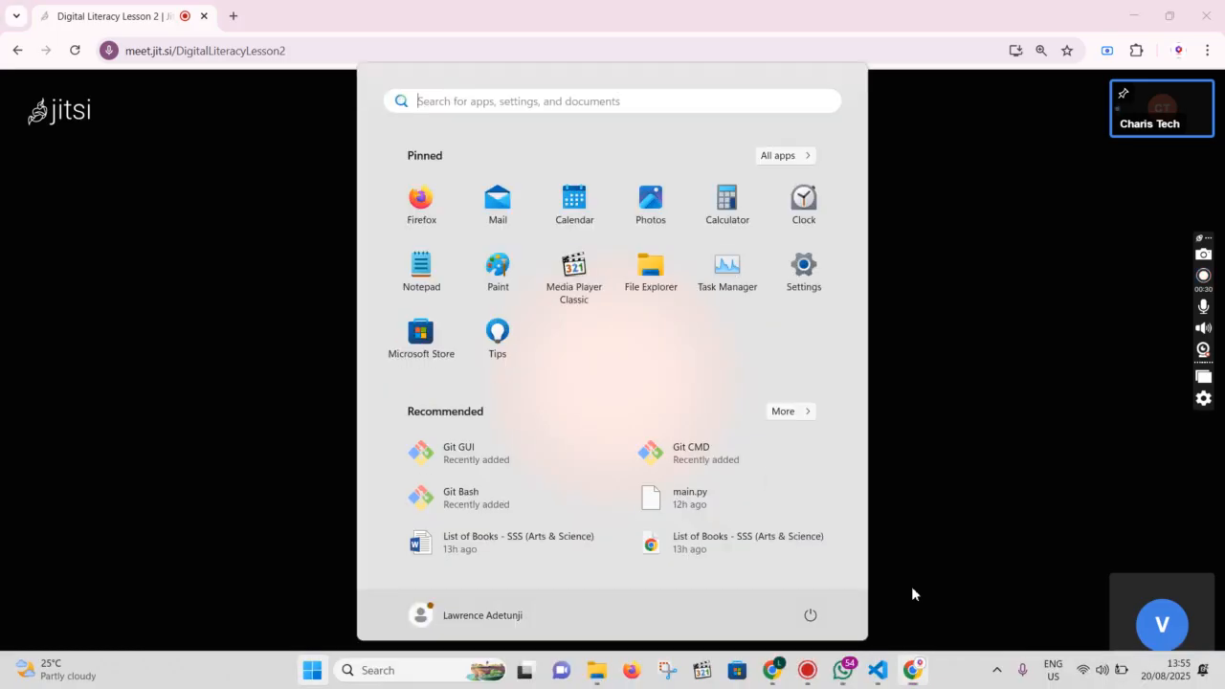
click(1006, 536)
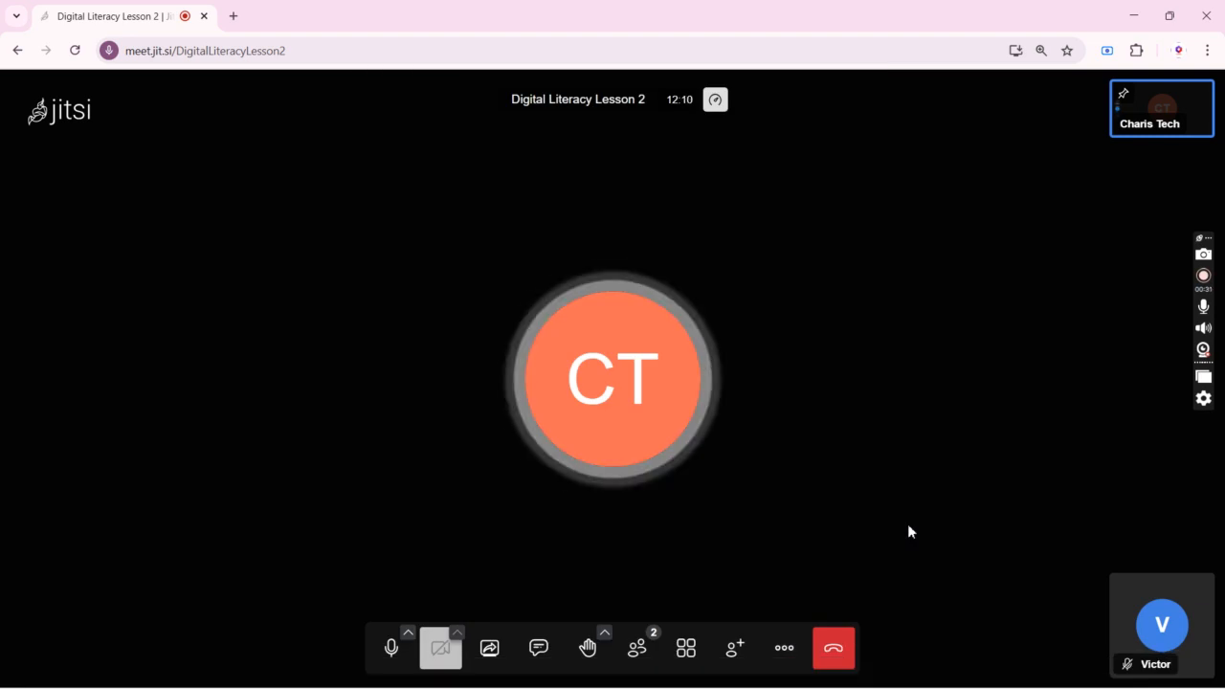
key(super)
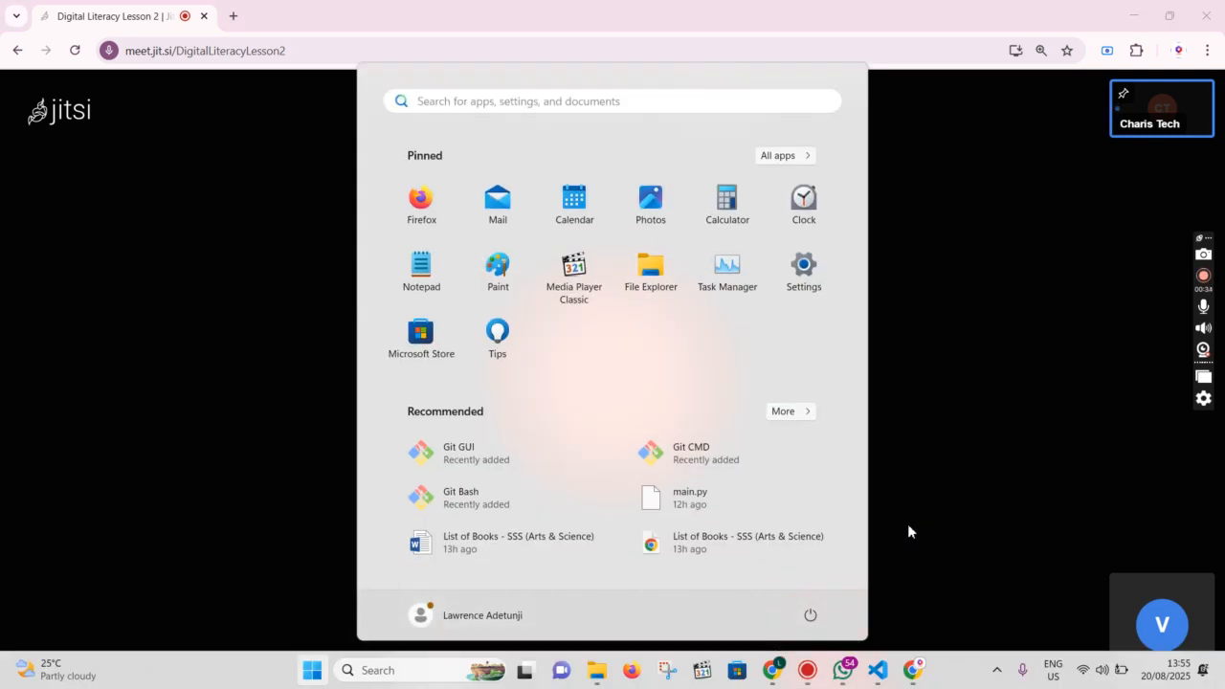
key(super)
key(super)
text(wor)
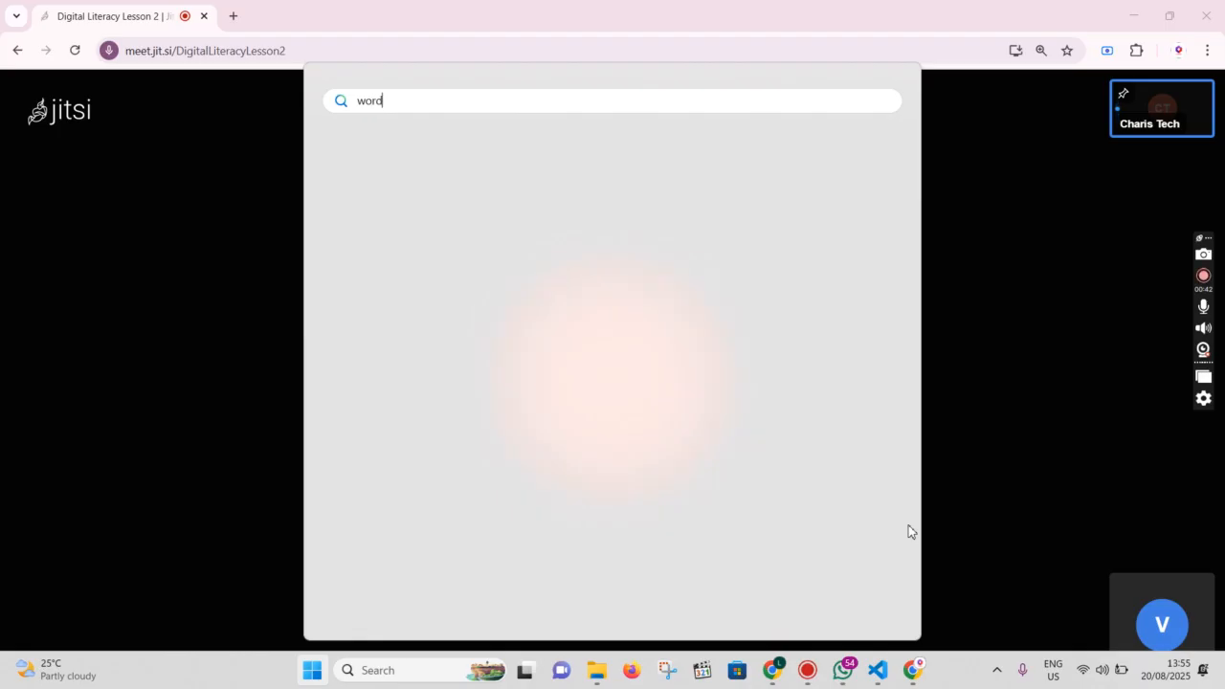
text(d)
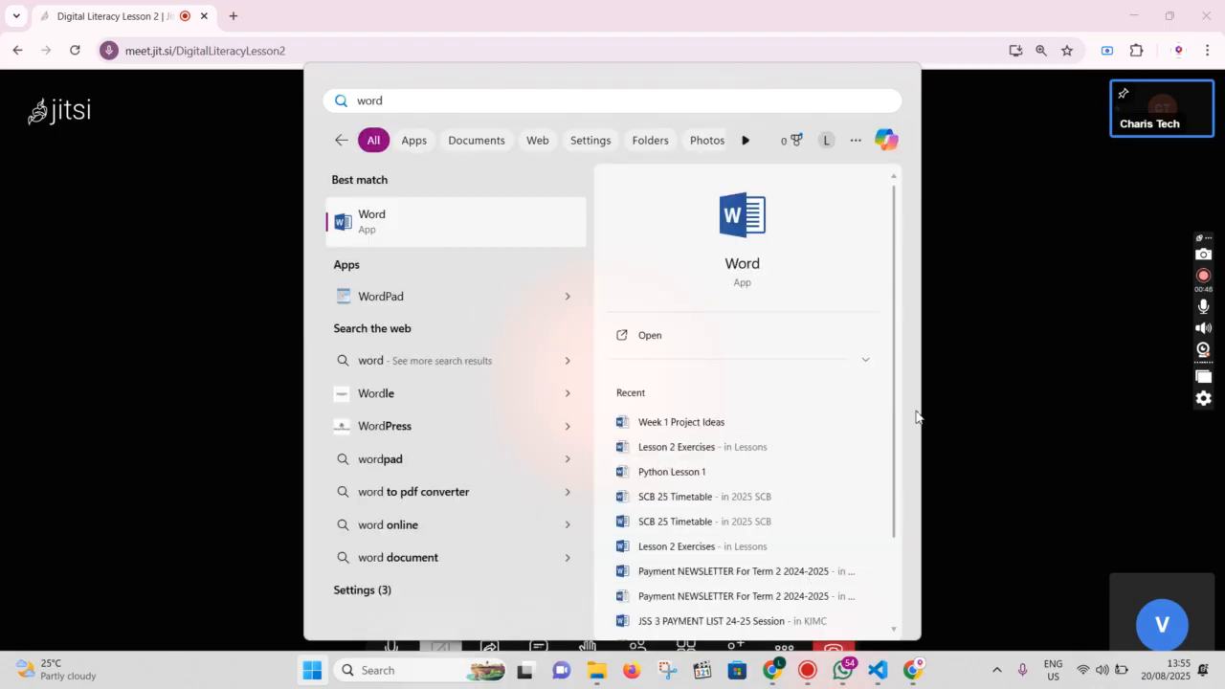
key(Return)
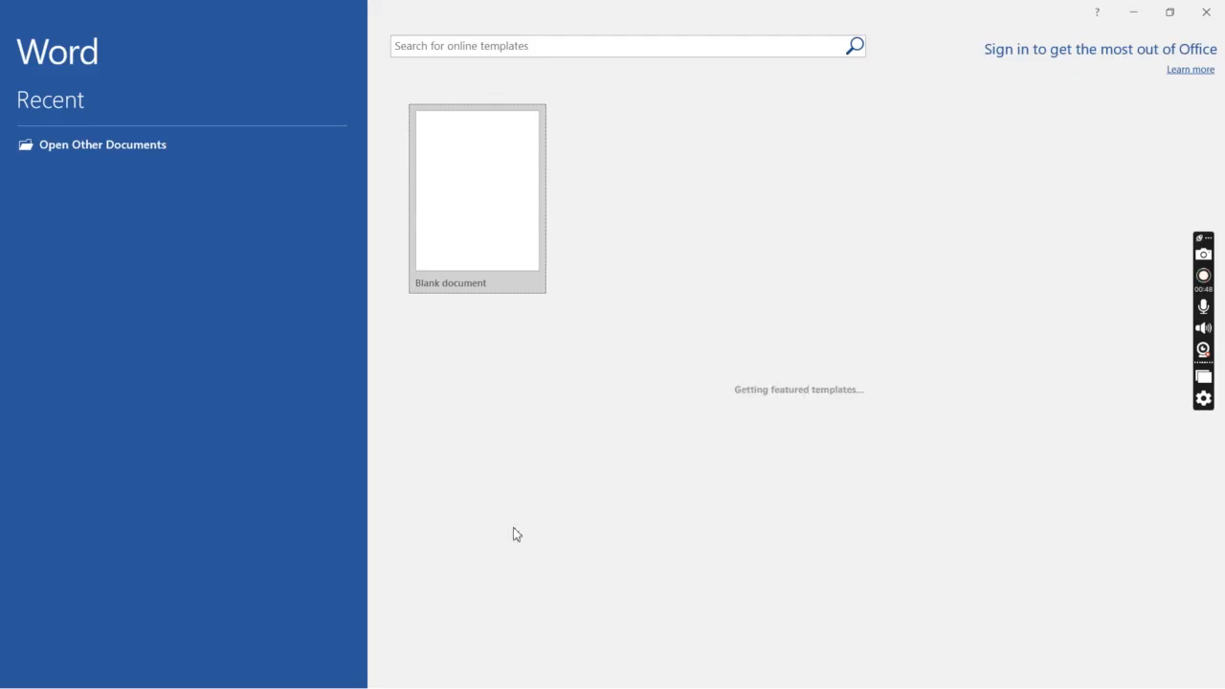
click(473, 232)
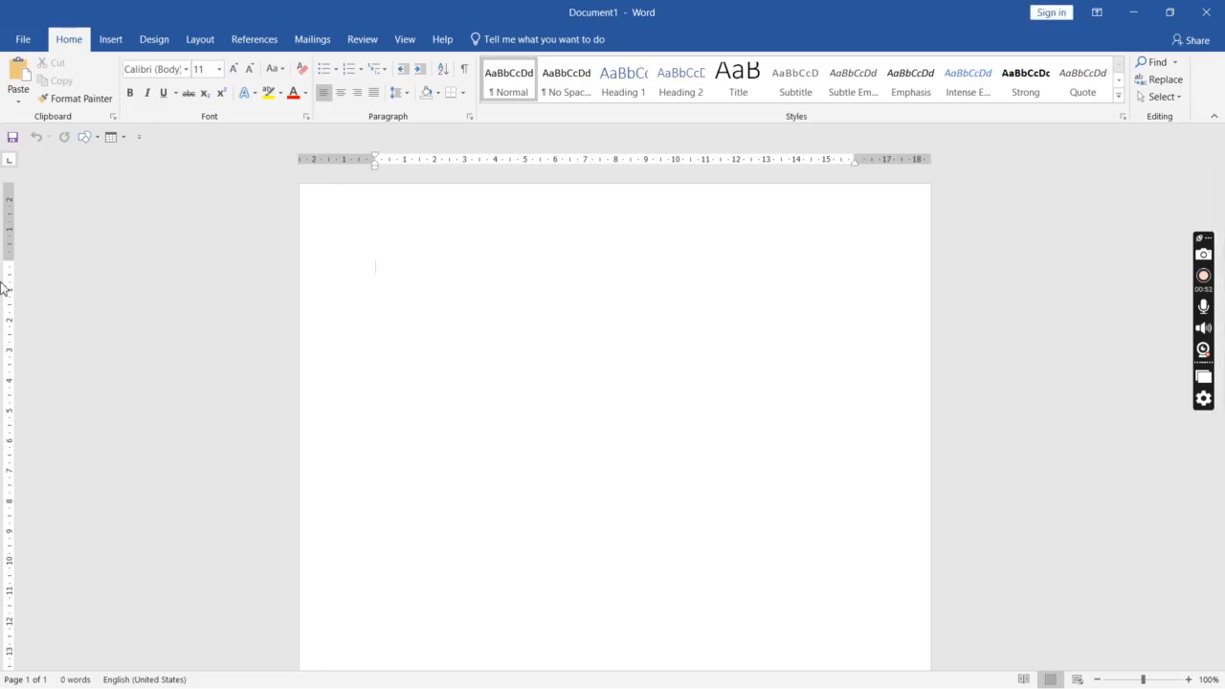
Step: Shrink the blank document's top margin on the vertical ruler, and close the document without saving
drag(10, 258, 10, 205)
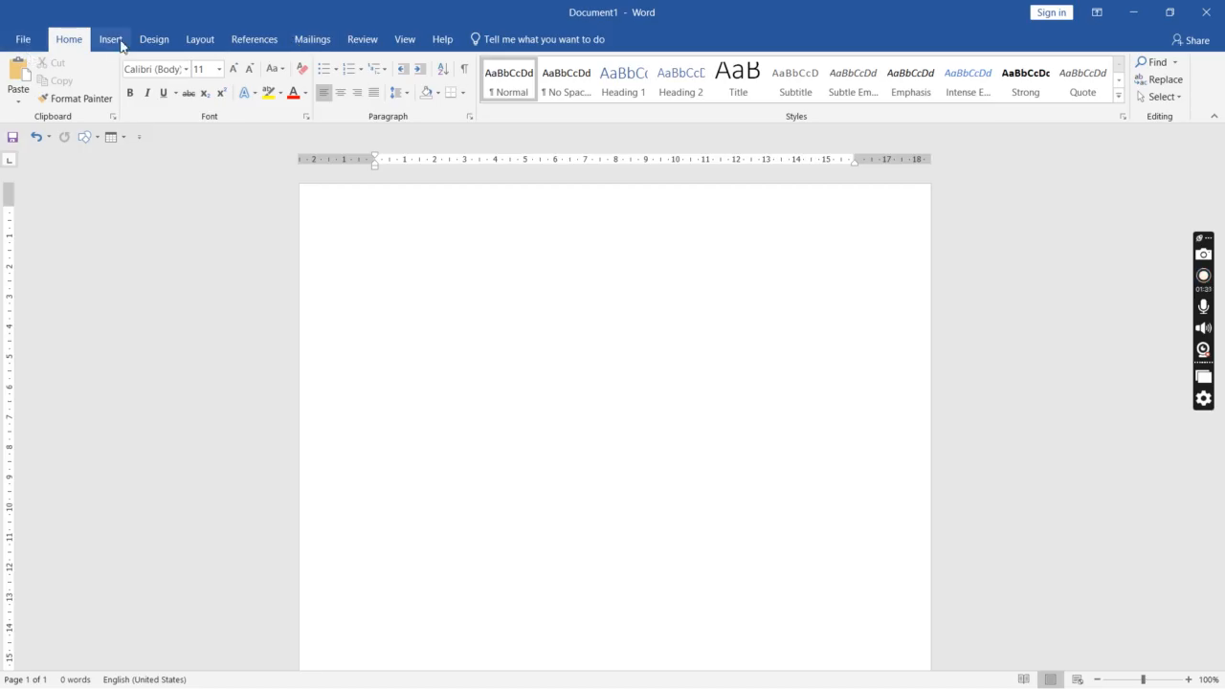
click(1205, 12)
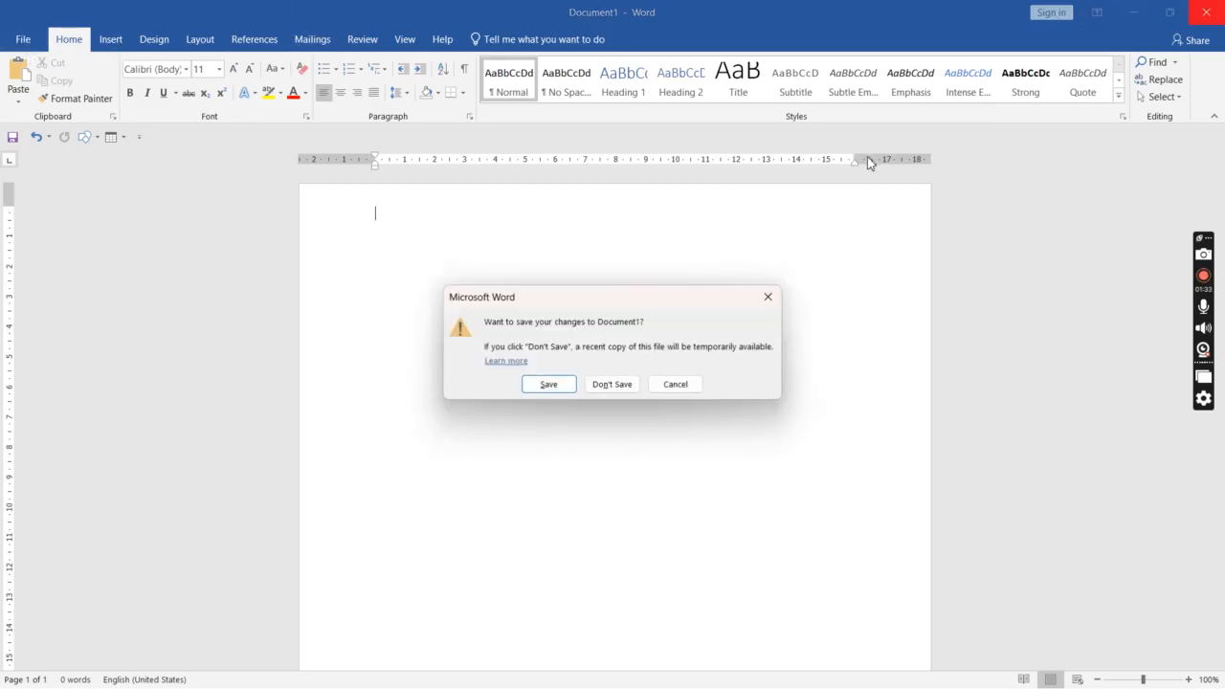
click(624, 385)
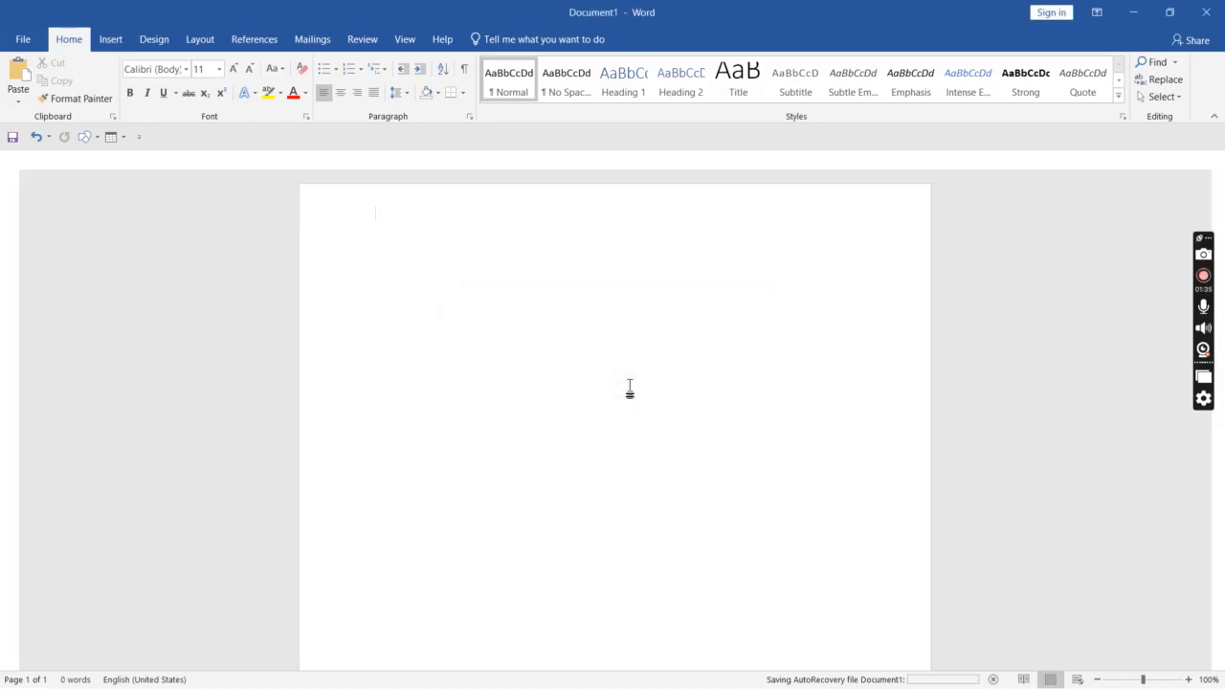
Step: Relaunch Microsoft Word through a Windows search for "word" and start another blank document
key(super)
text(w)
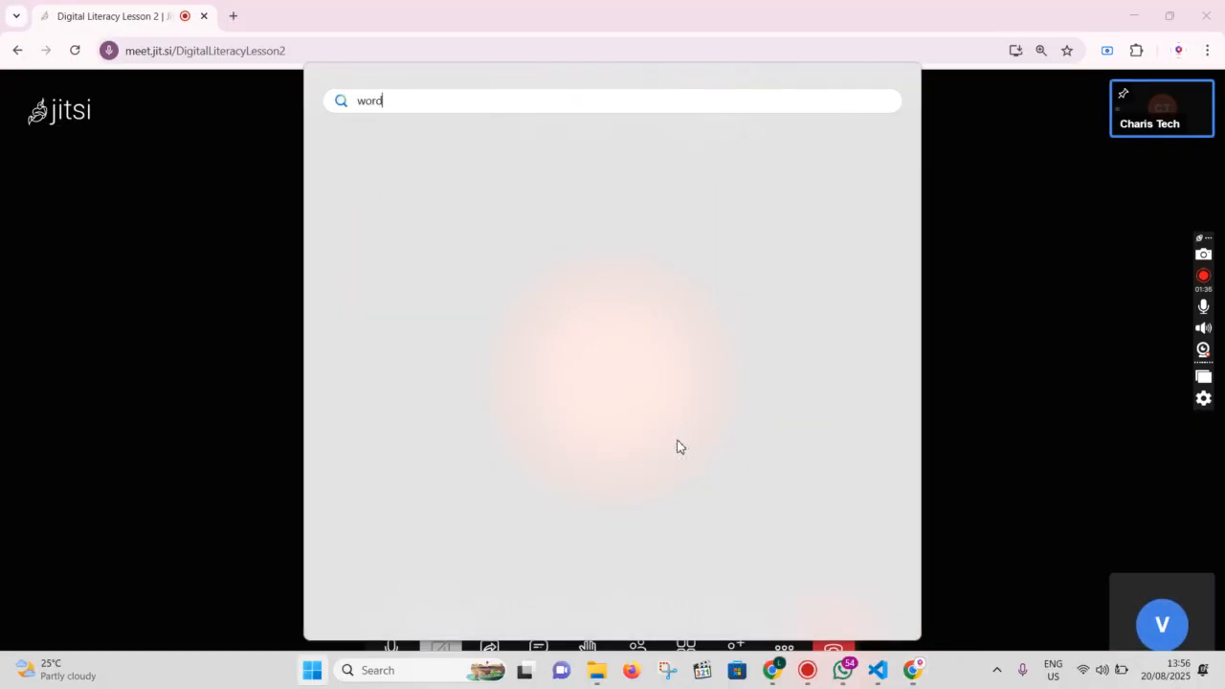
text(ord)
key(Return)
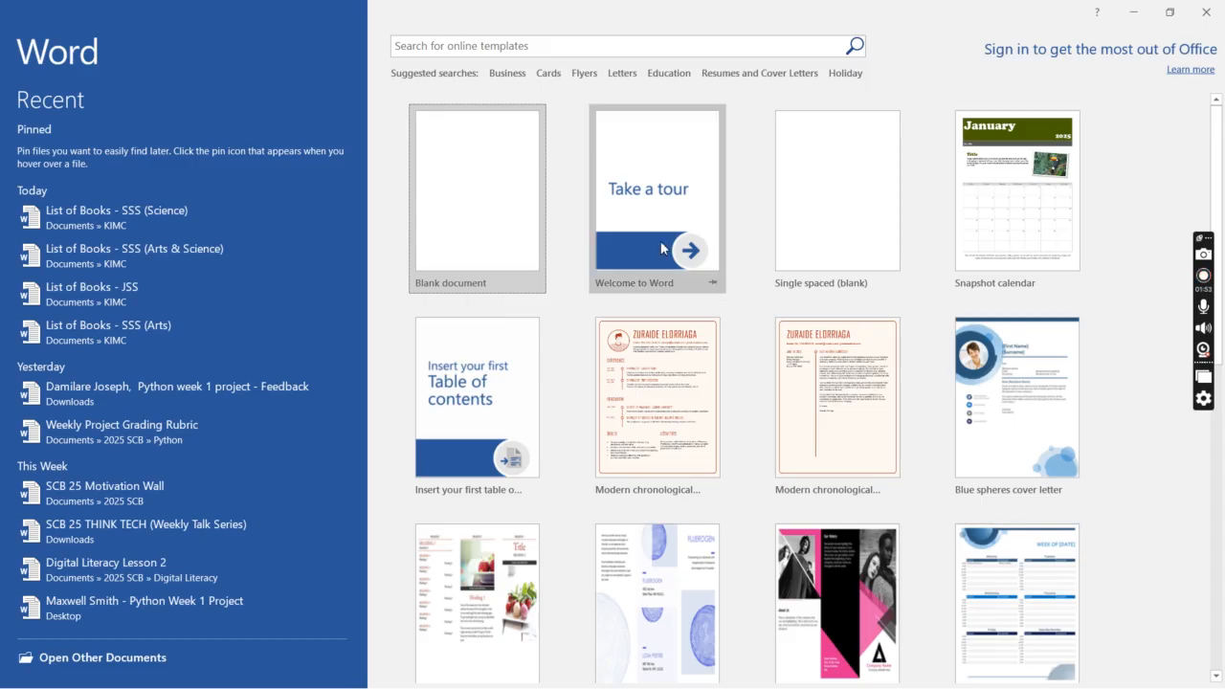
click(481, 221)
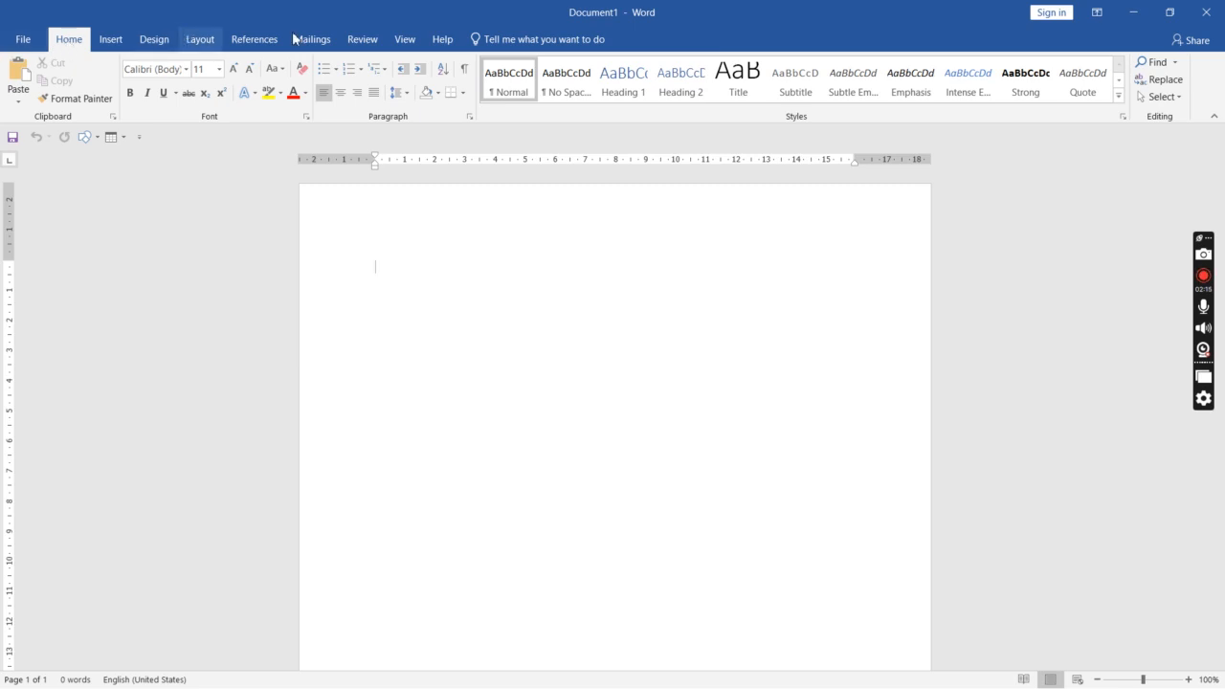
Step: Review Word's Info, New, Open, Share and Export pages, including the dialog for browsing to a file
click(24, 41)
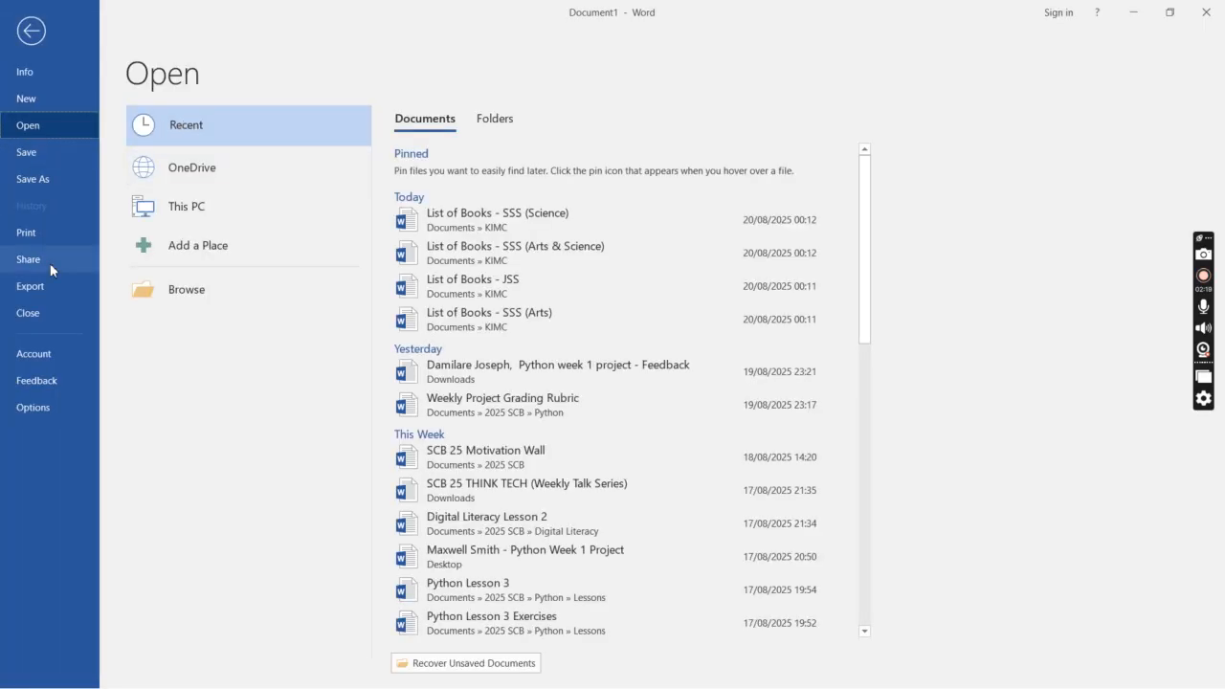
click(32, 77)
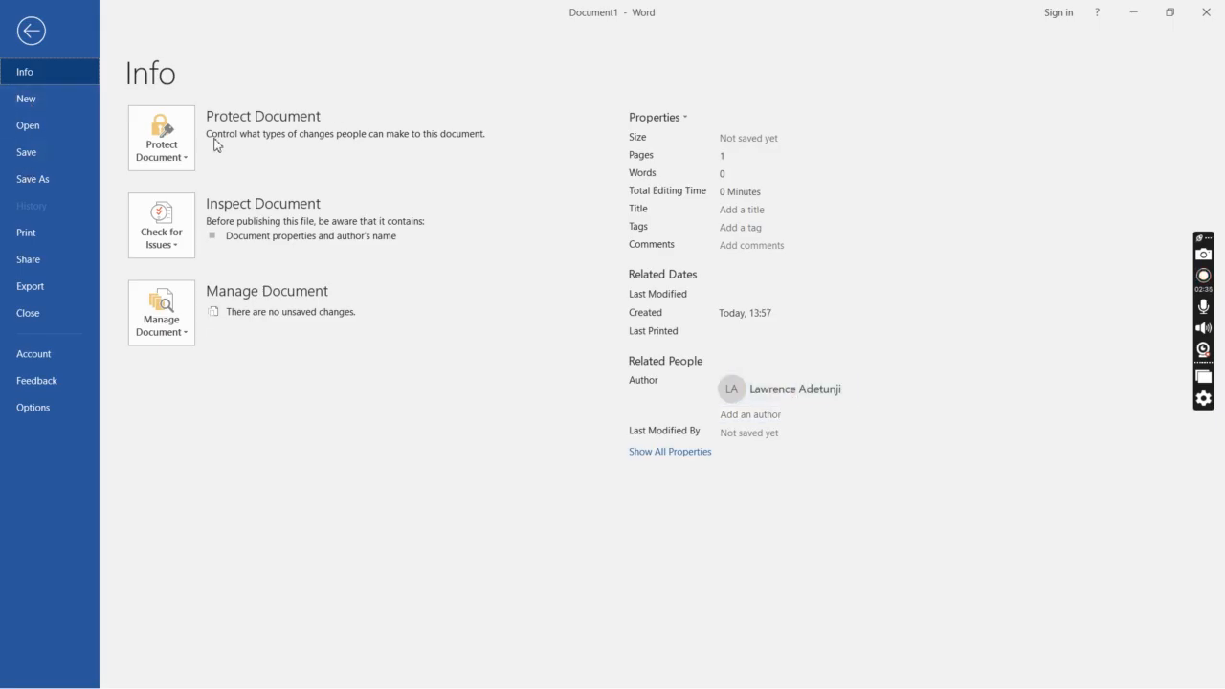
click(54, 102)
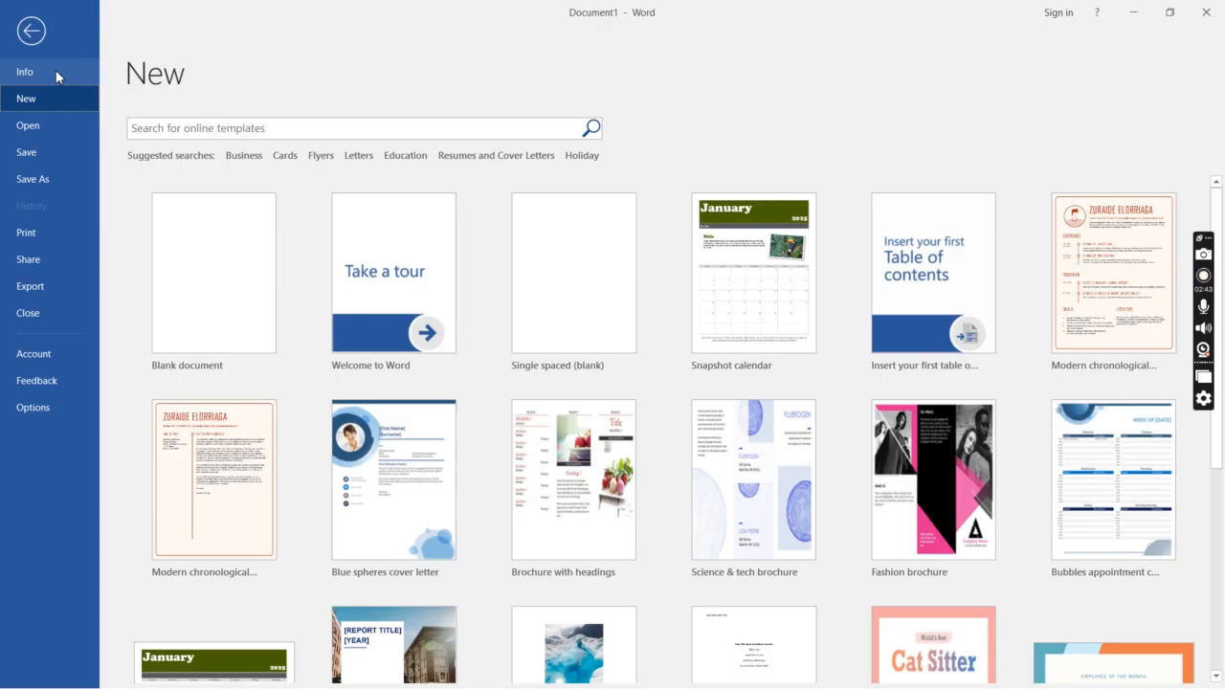
click(46, 126)
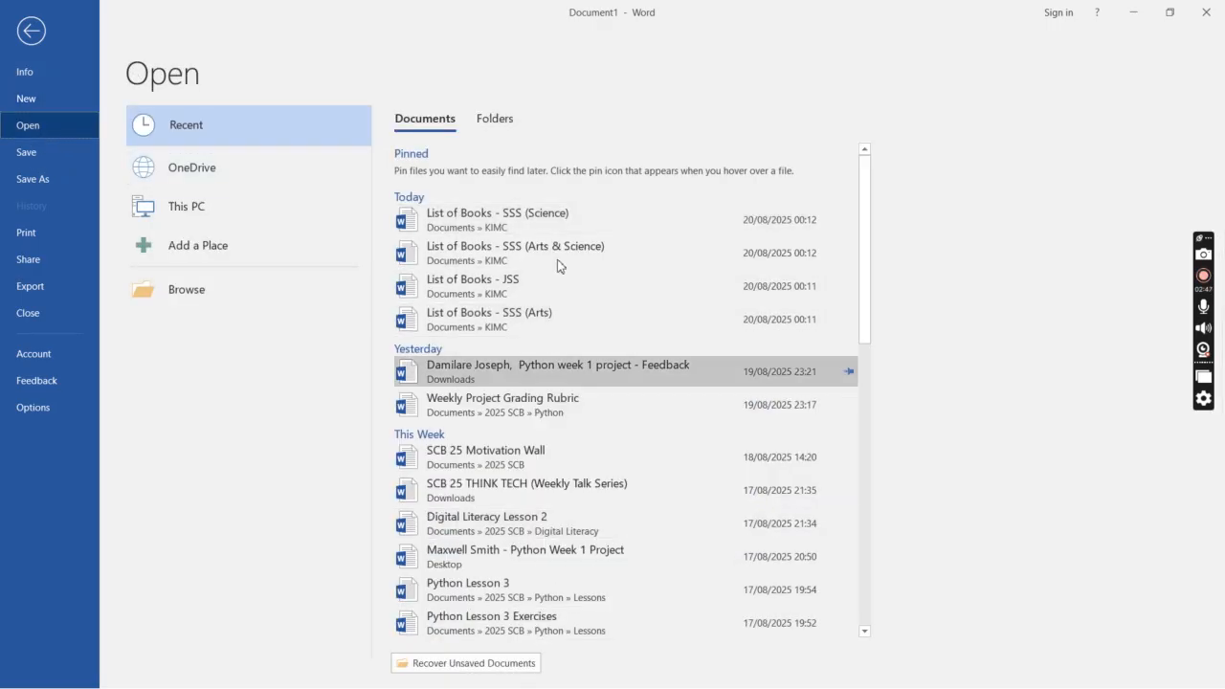
click(230, 290)
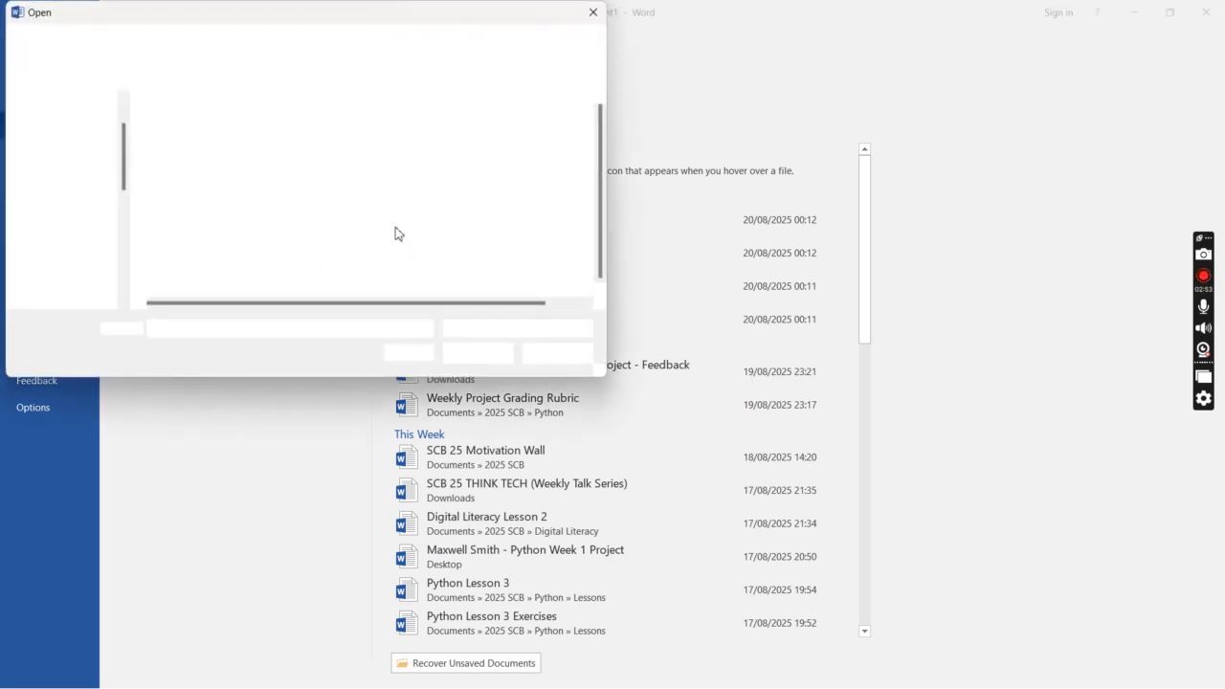
click(594, 14)
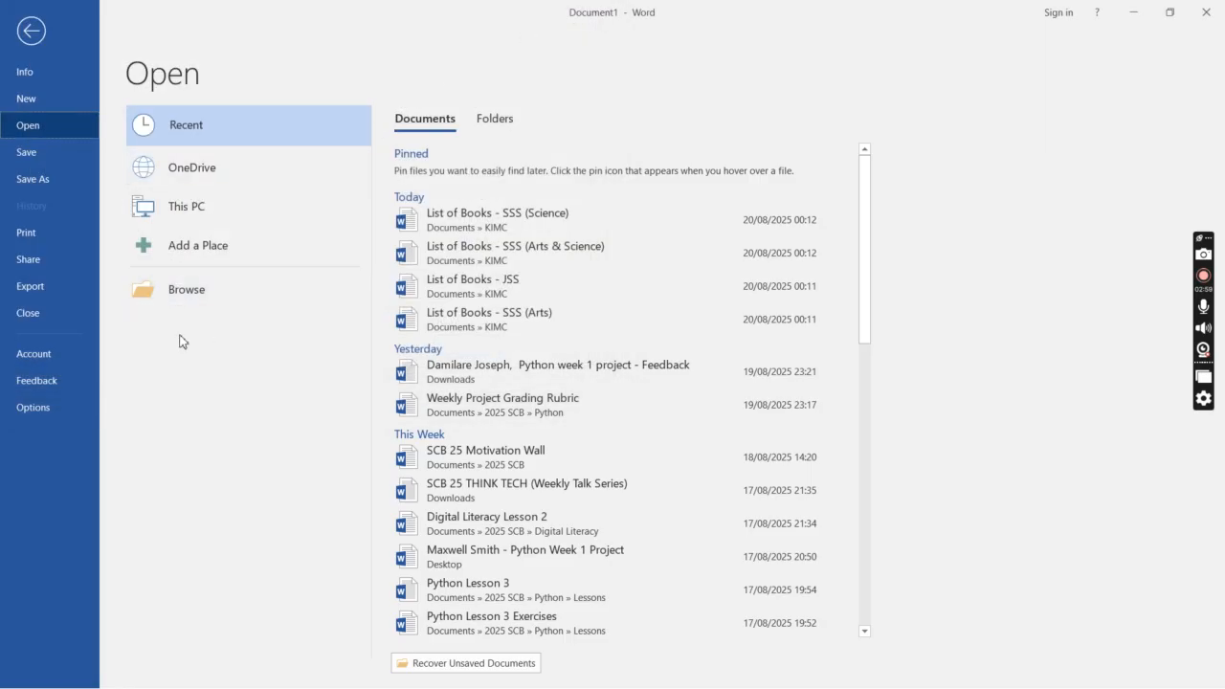
click(28, 272)
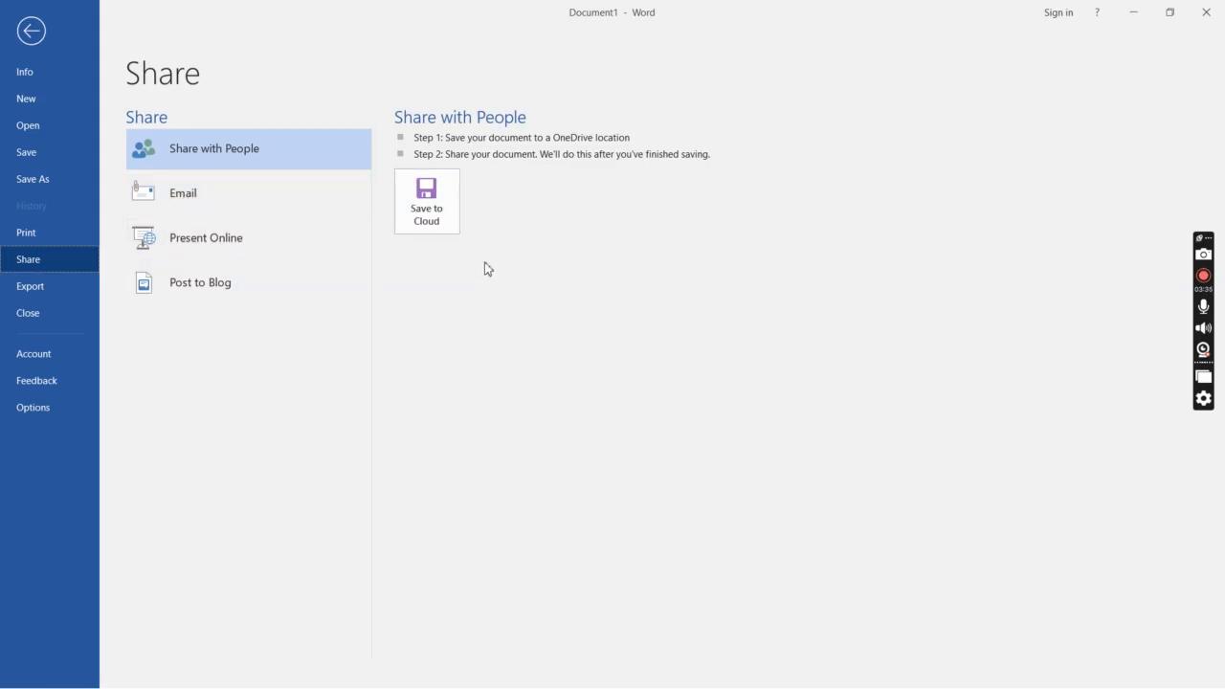
click(28, 289)
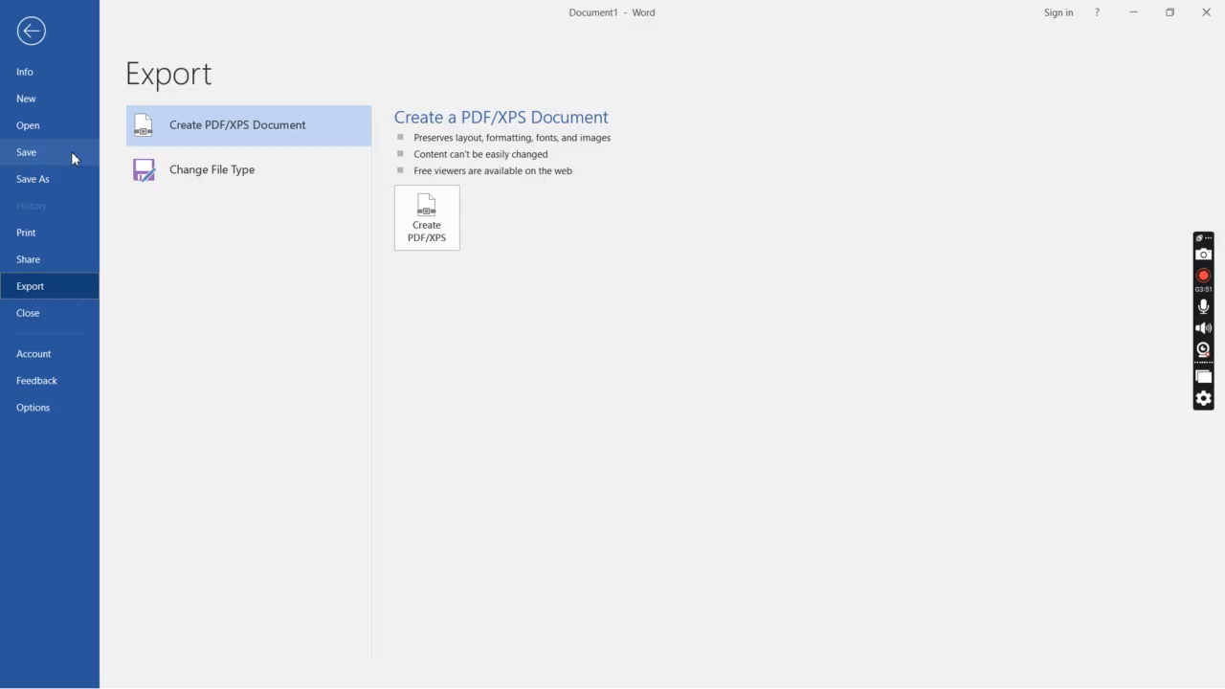
Step: Close the blank document and exit Word
click(48, 315)
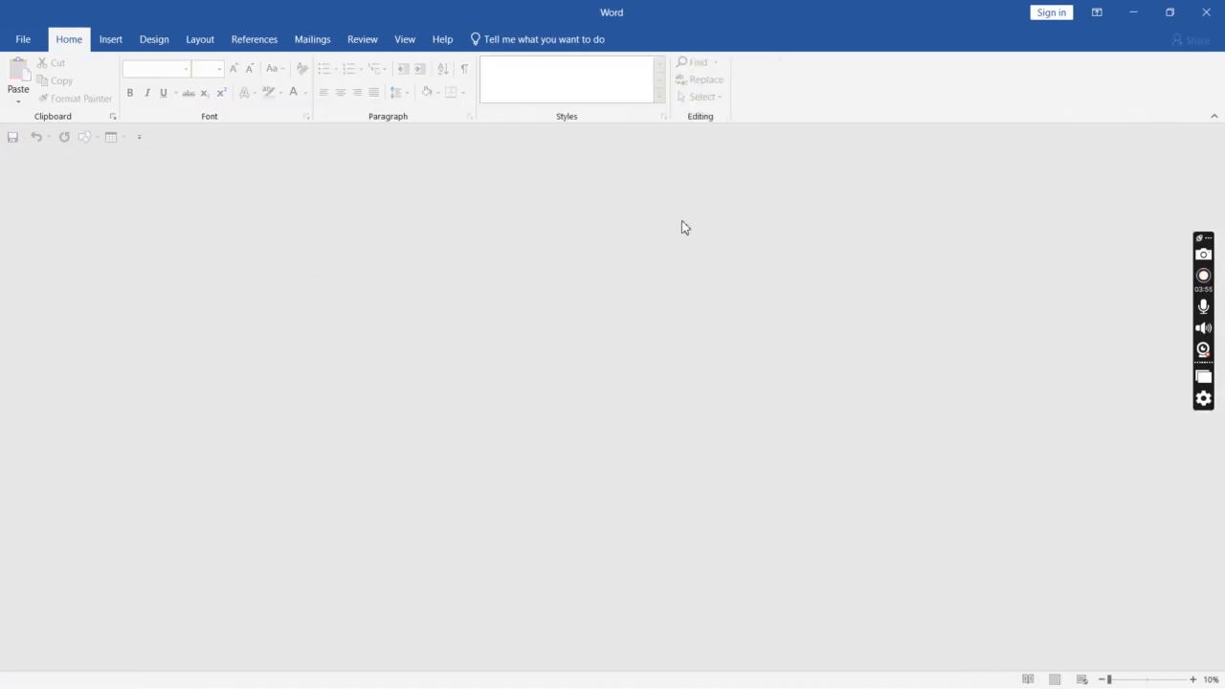
click(1206, 12)
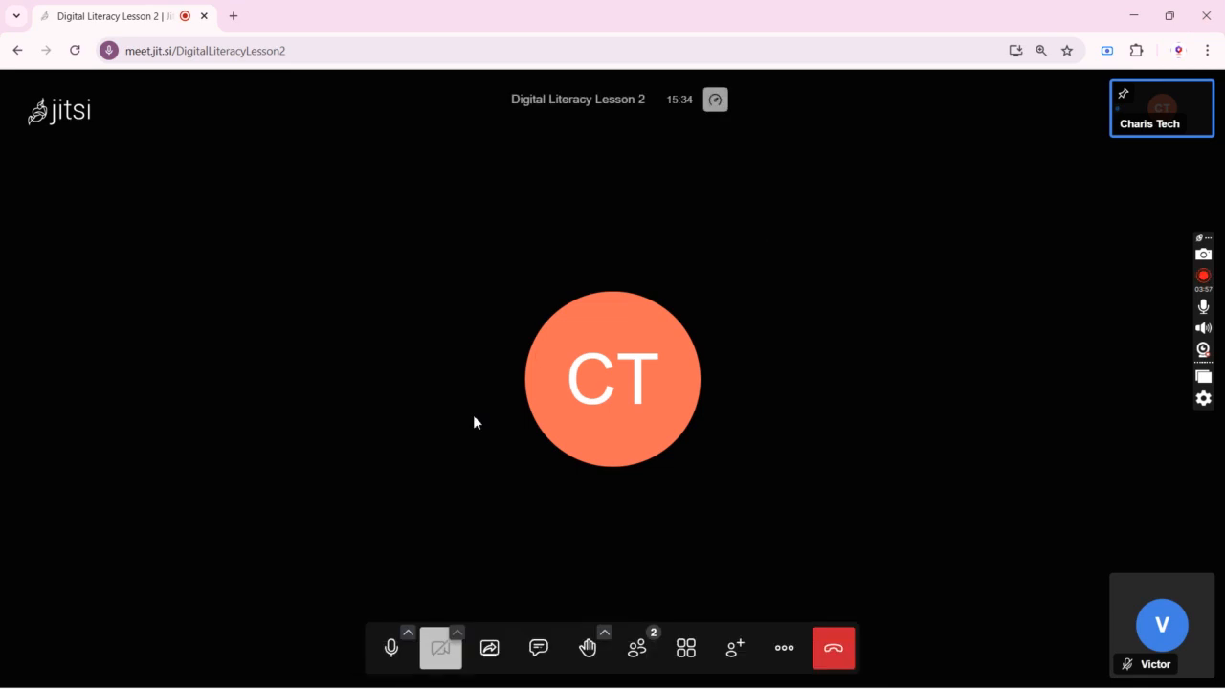
Step: Reopen Microsoft Word from a Windows search and create a new blank document
key(super)
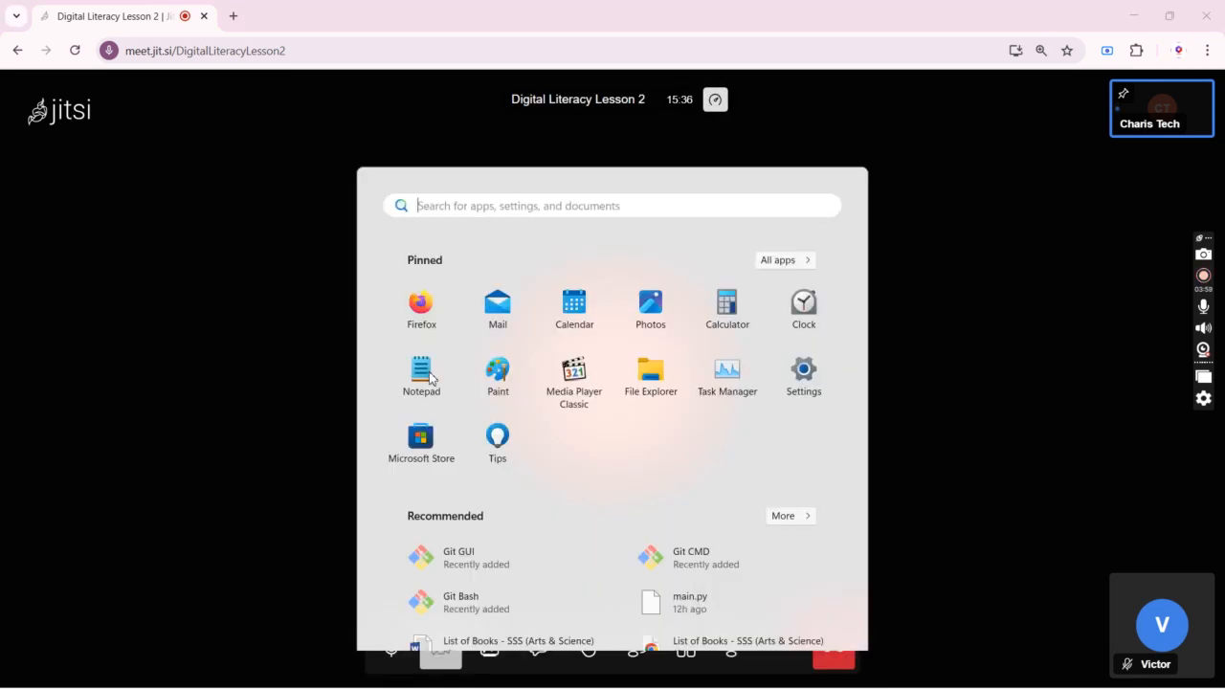
text(word)
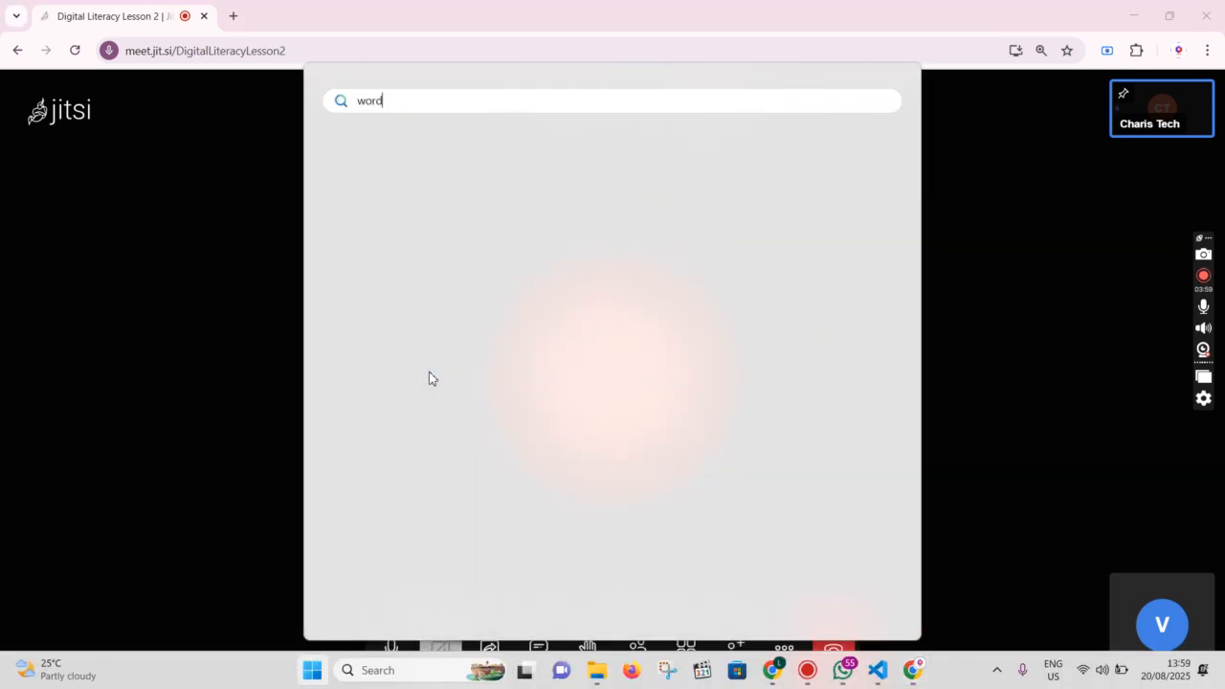
key(Return)
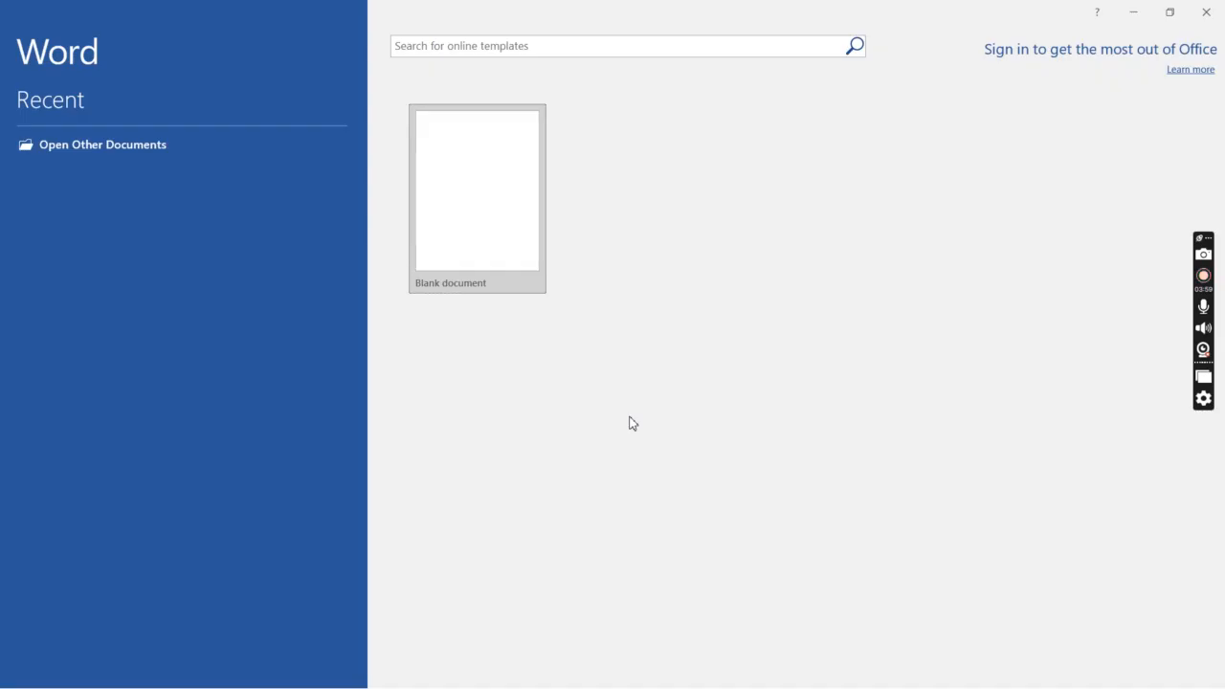
click(508, 238)
Step: Switch to the Jitsi meeting in Chrome and send everyone the chat message "Sorry, I haven't shared my screen"
key(alt+Tab)
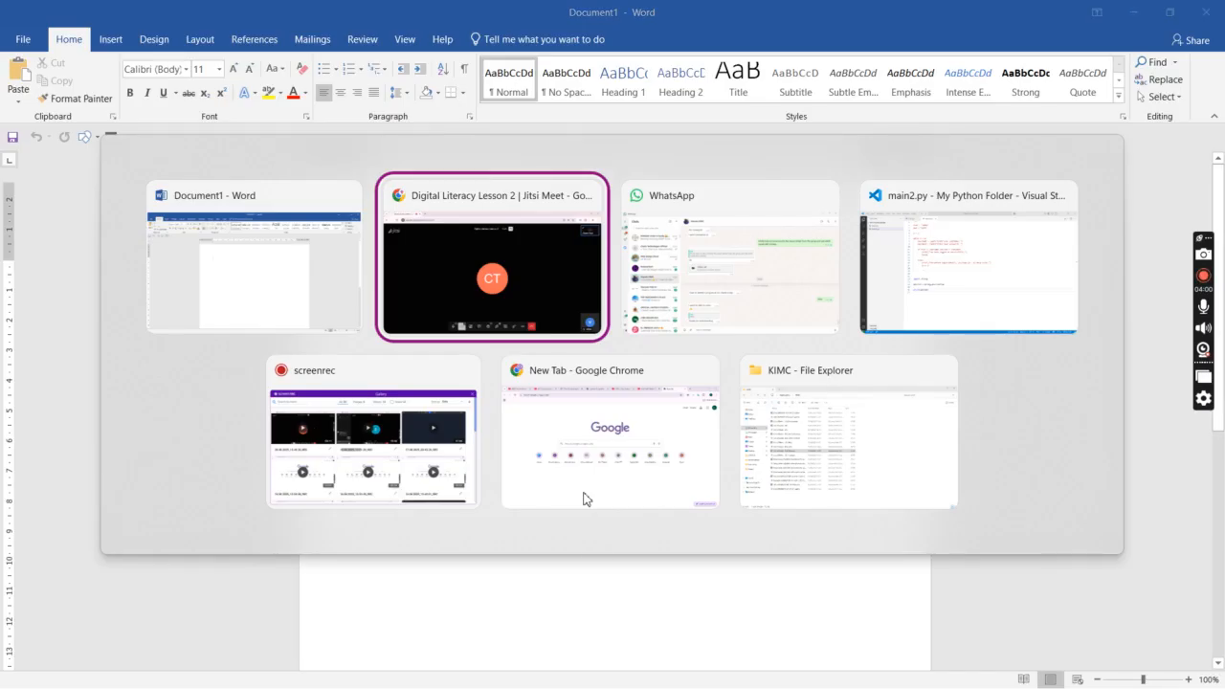
click(539, 648)
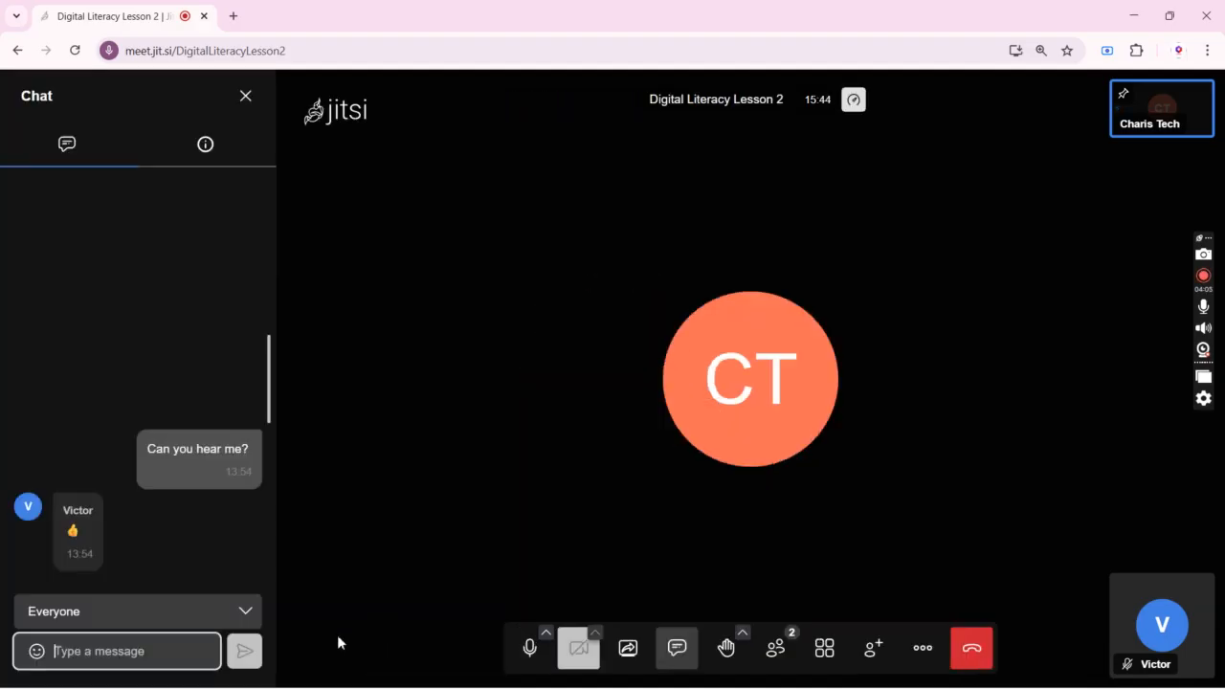
text(Sorry, I haven)
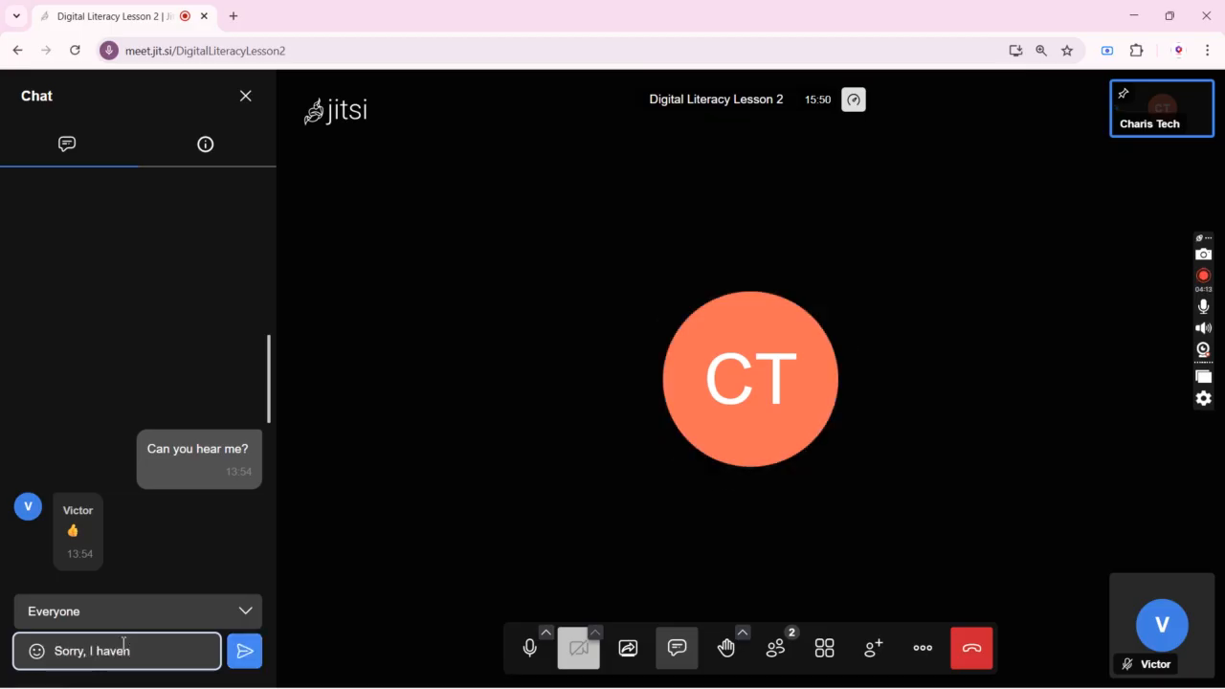
text('t shar)
key(BackSpace)
text(t s)
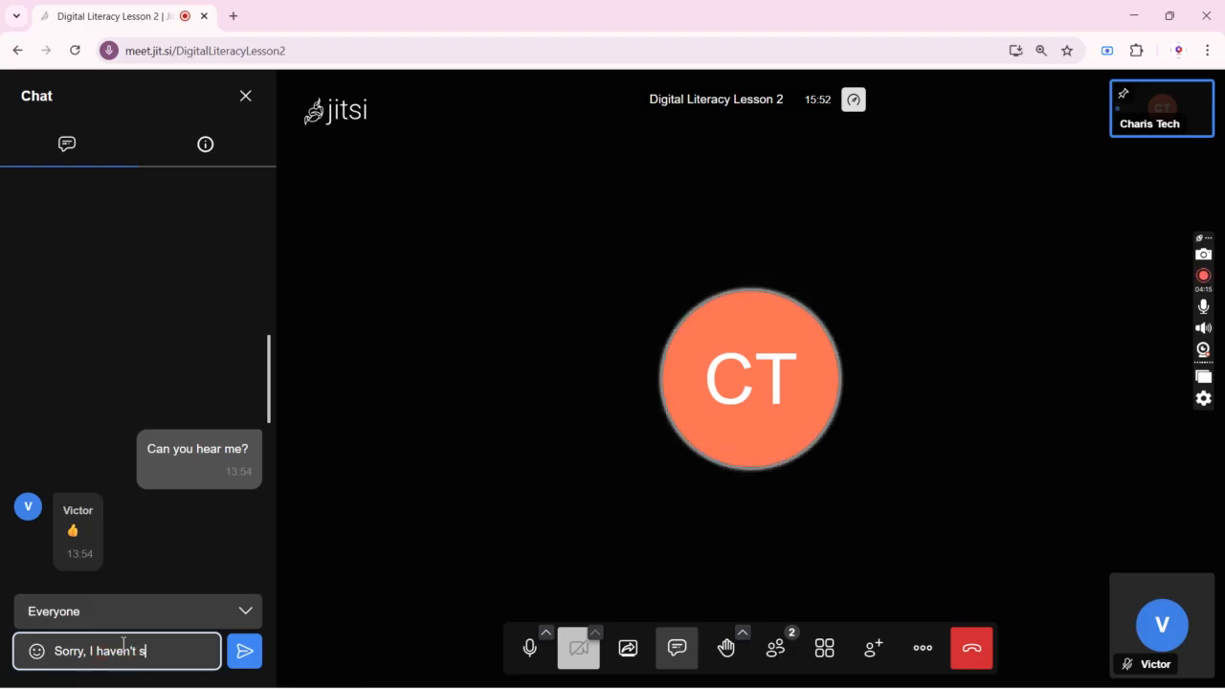
text(hared my )
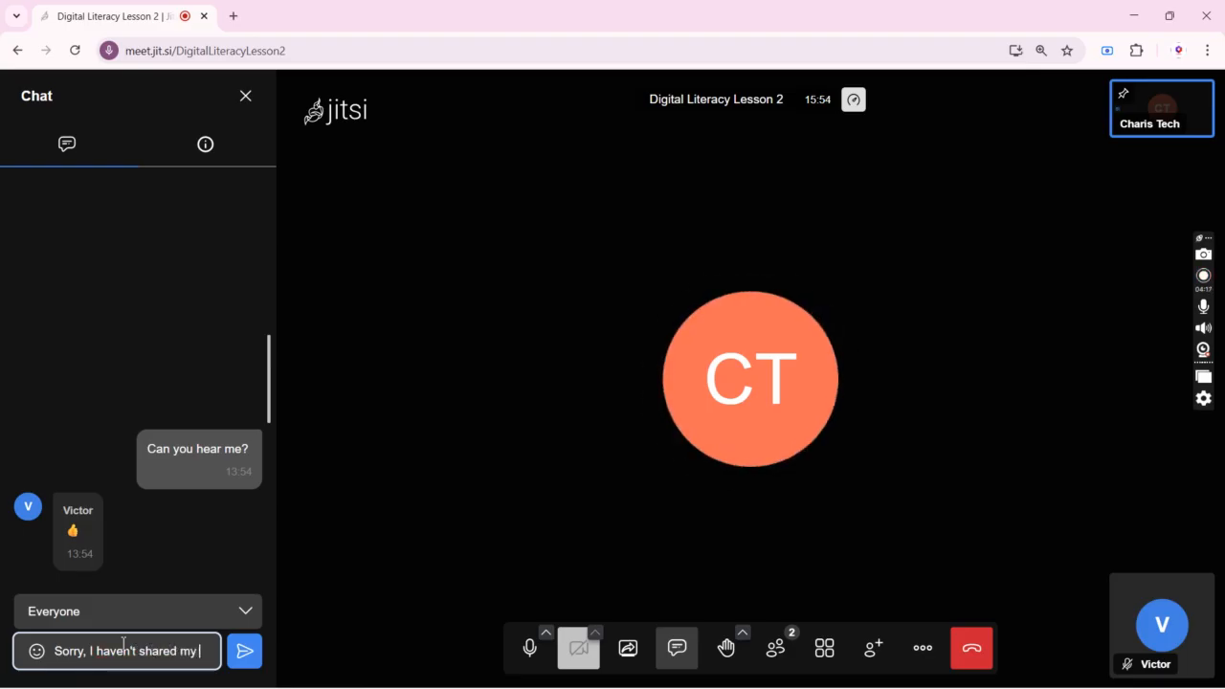
text(screen)
key(Return)
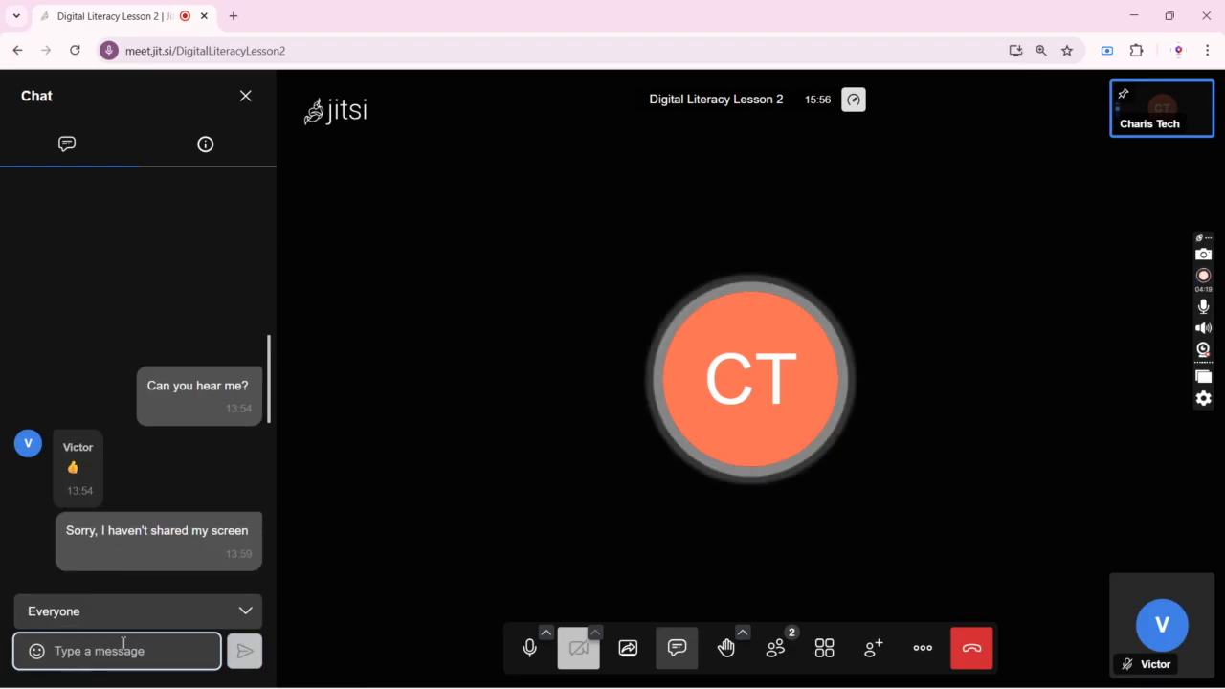
Step: Share the entire screen with the Jitsi meeting and hide the screen-sharing notice
click(628, 648)
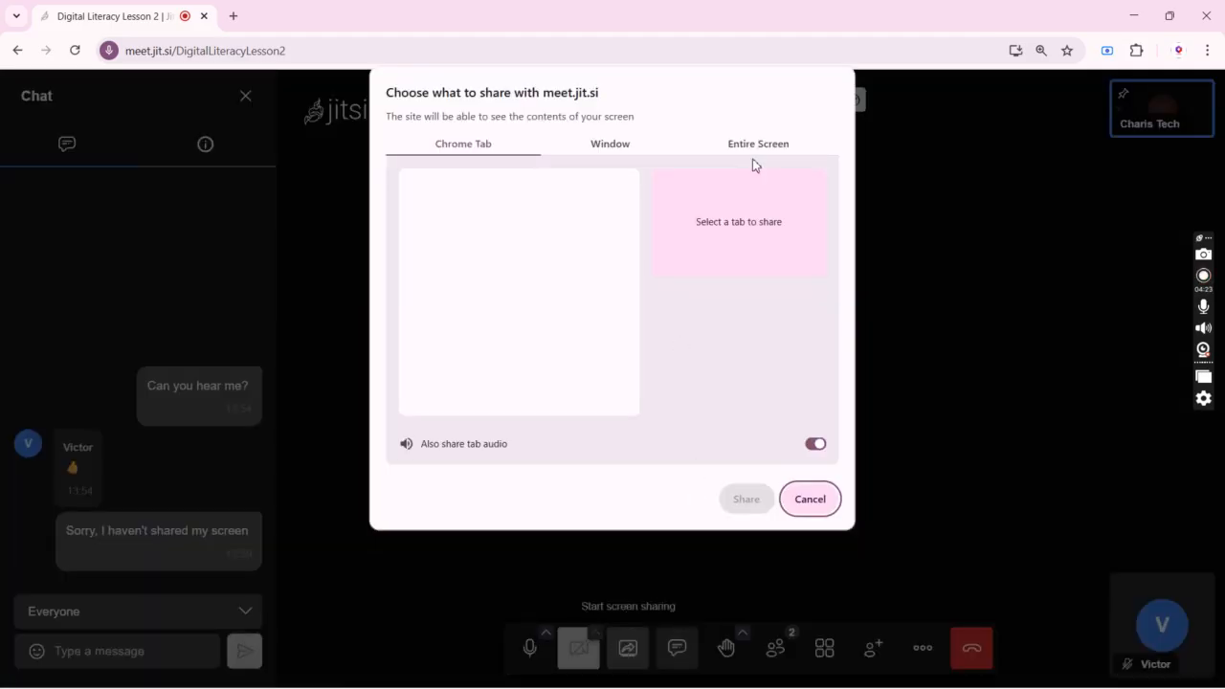
click(763, 146)
click(489, 282)
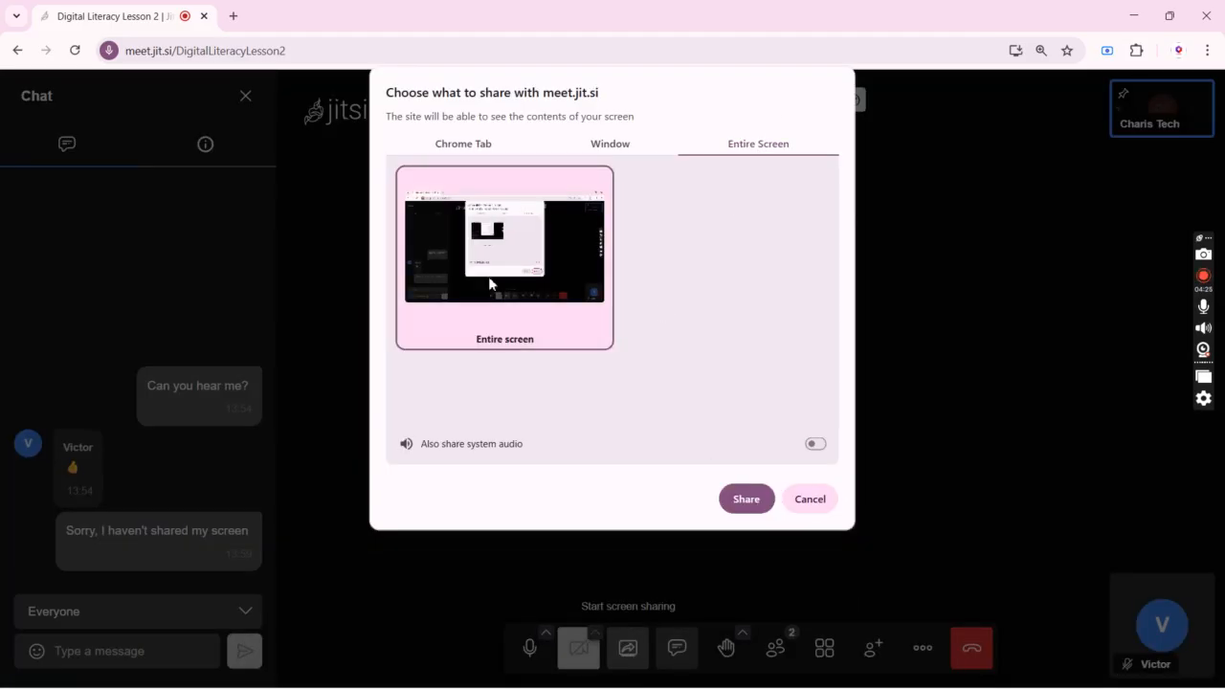
click(747, 499)
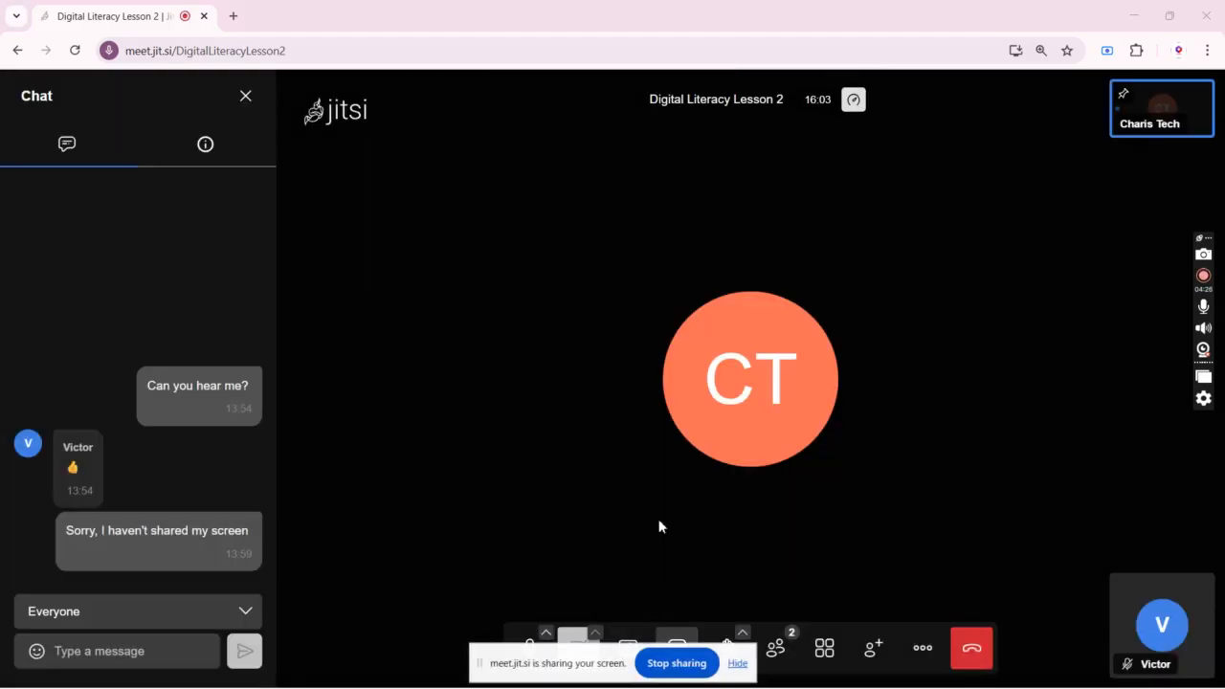
click(749, 663)
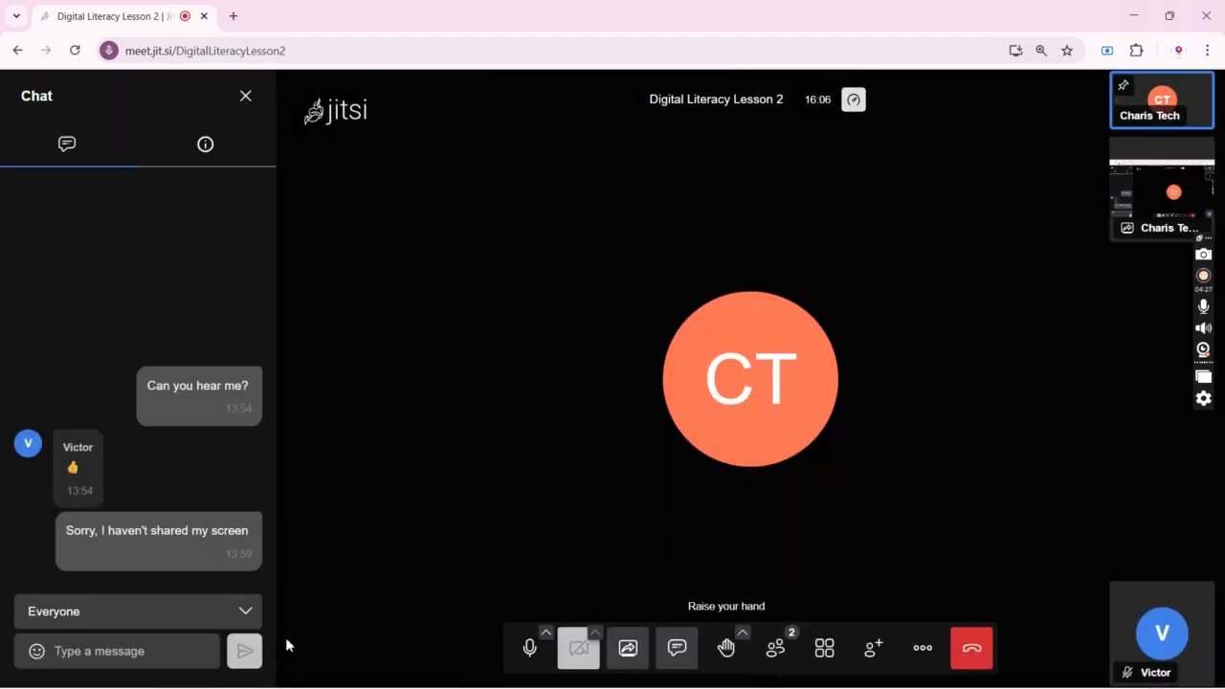
Step: Arrange the meeting and the blank Word document side by side, and dismiss the Chrome extension offer
key(super+Left)
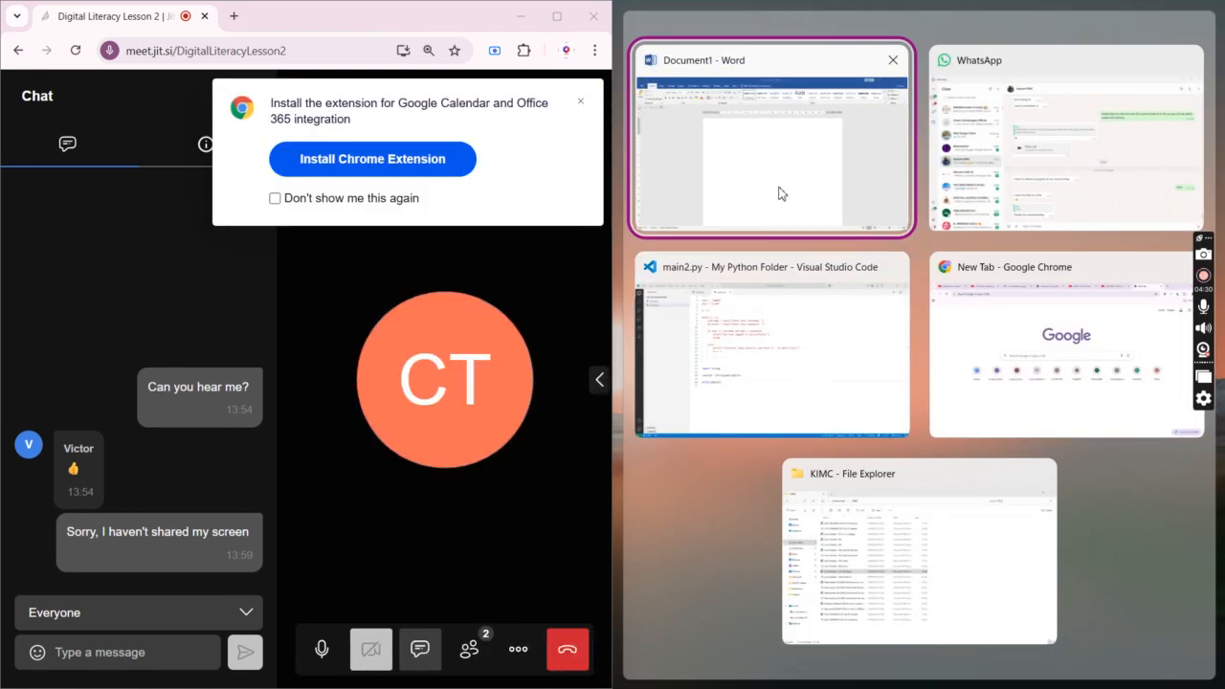
click(782, 194)
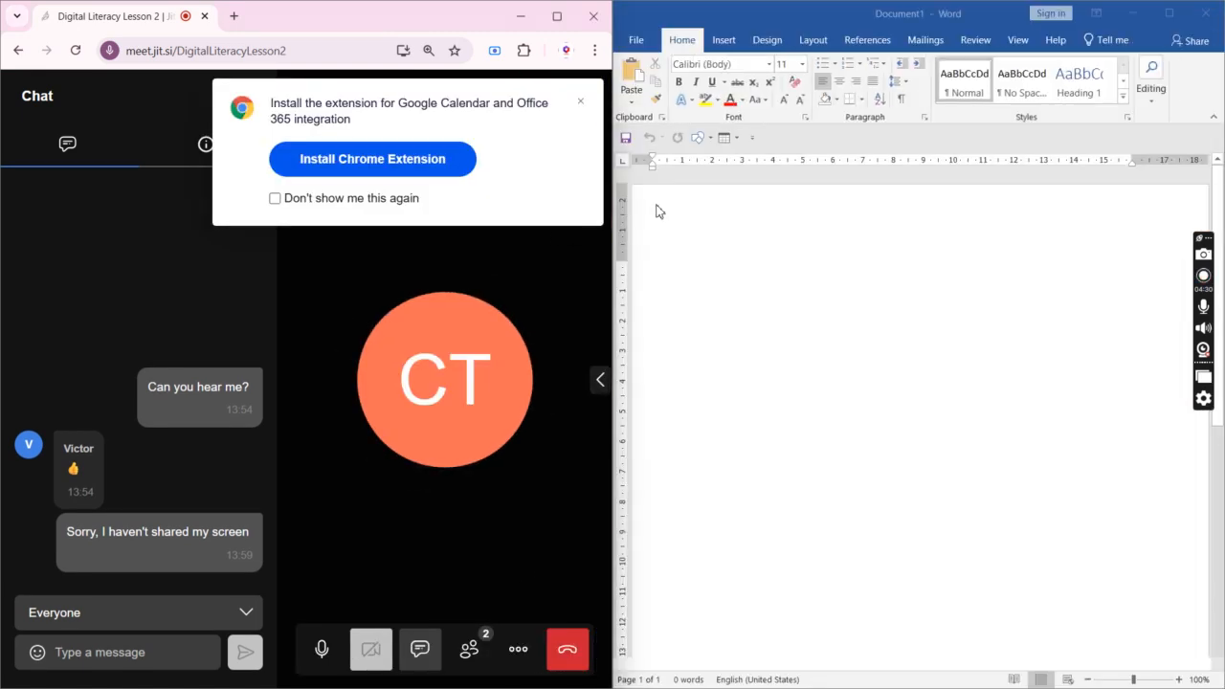
click(579, 106)
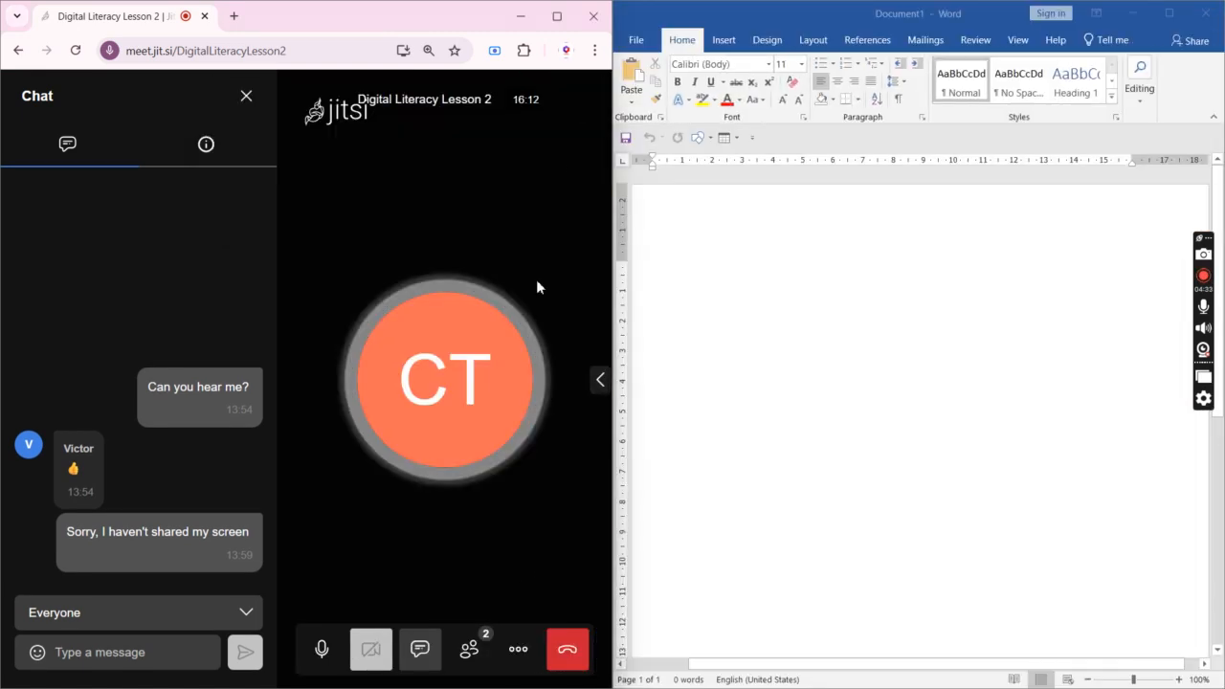
Step: Send everyone in the meeting the chat message "Can you see my screen now?"
click(124, 652)
text(q)
text(an )
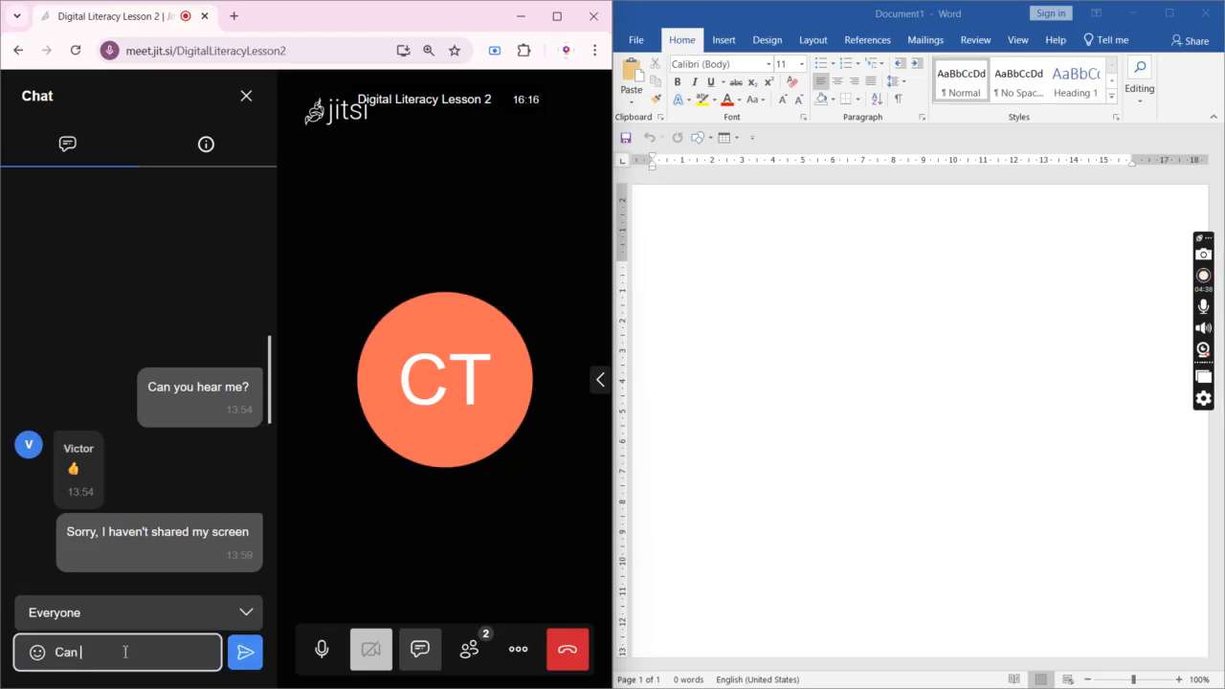
text(you see my screen)
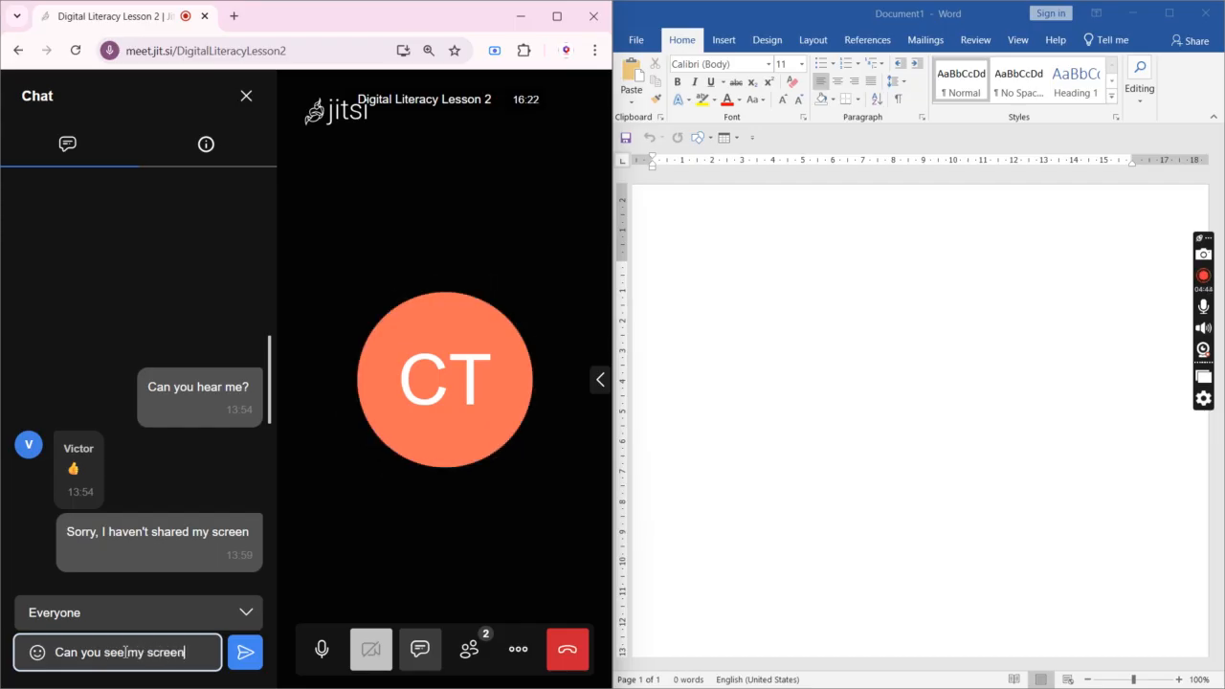
text( now?)
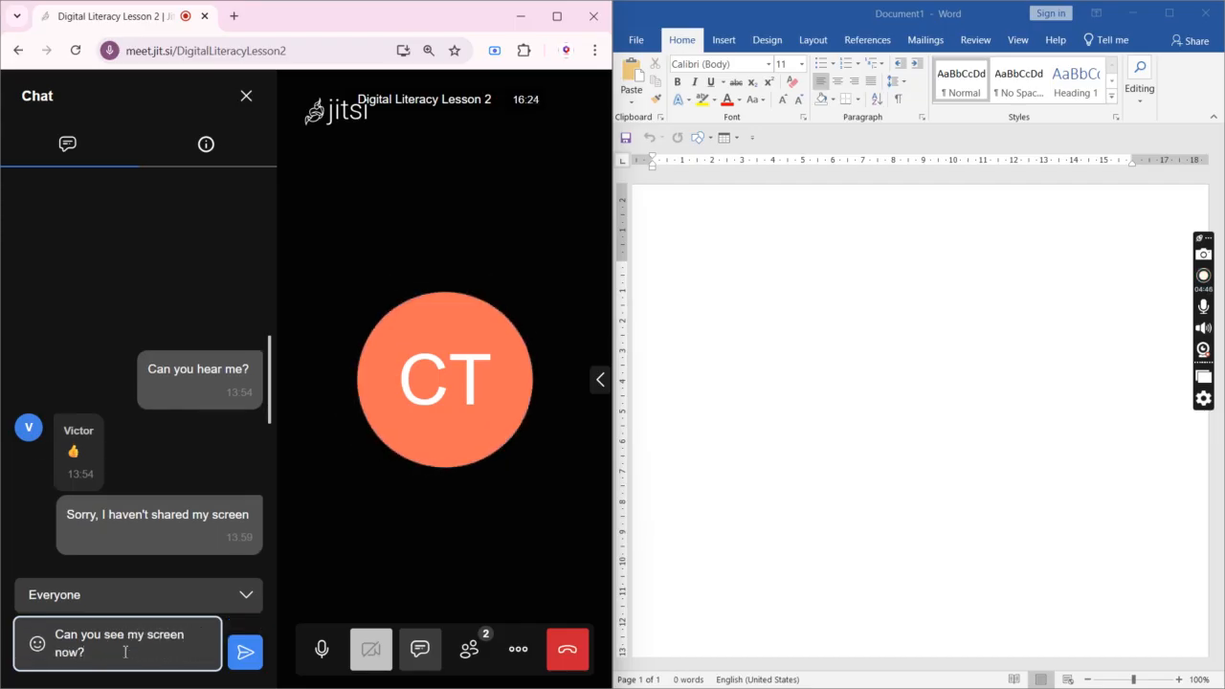
key(Return)
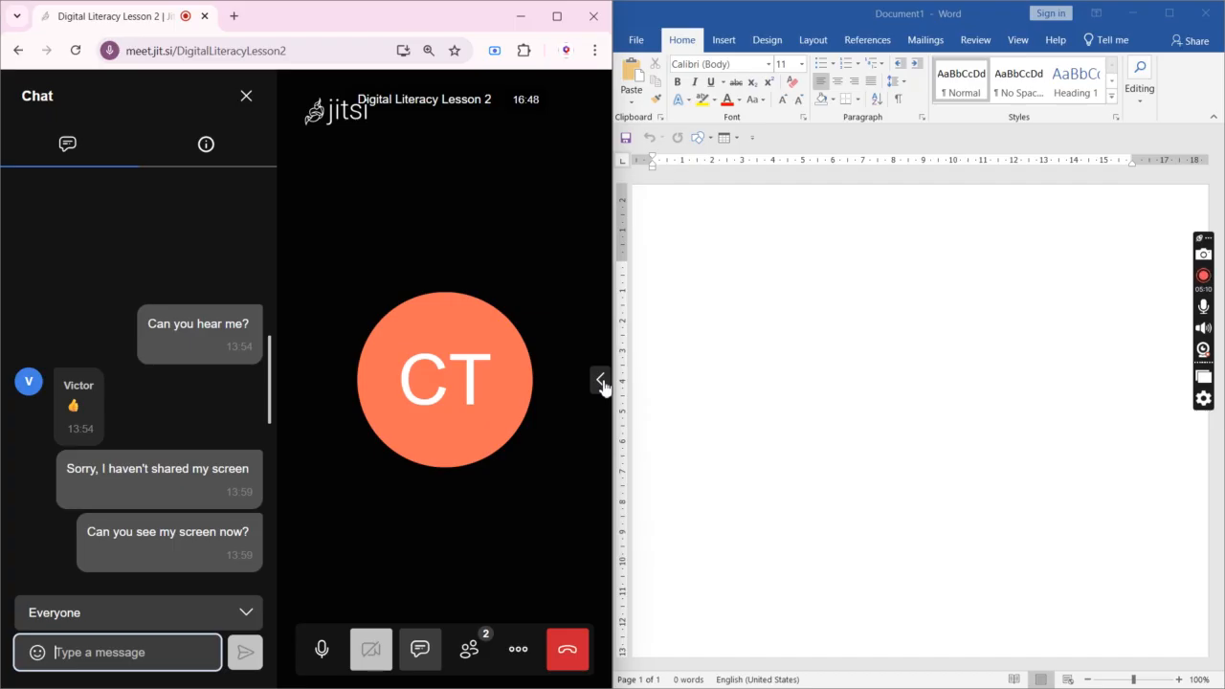
Step: Show the list of meeting participants and check the options of the last sent chat message
click(494, 422)
click(470, 648)
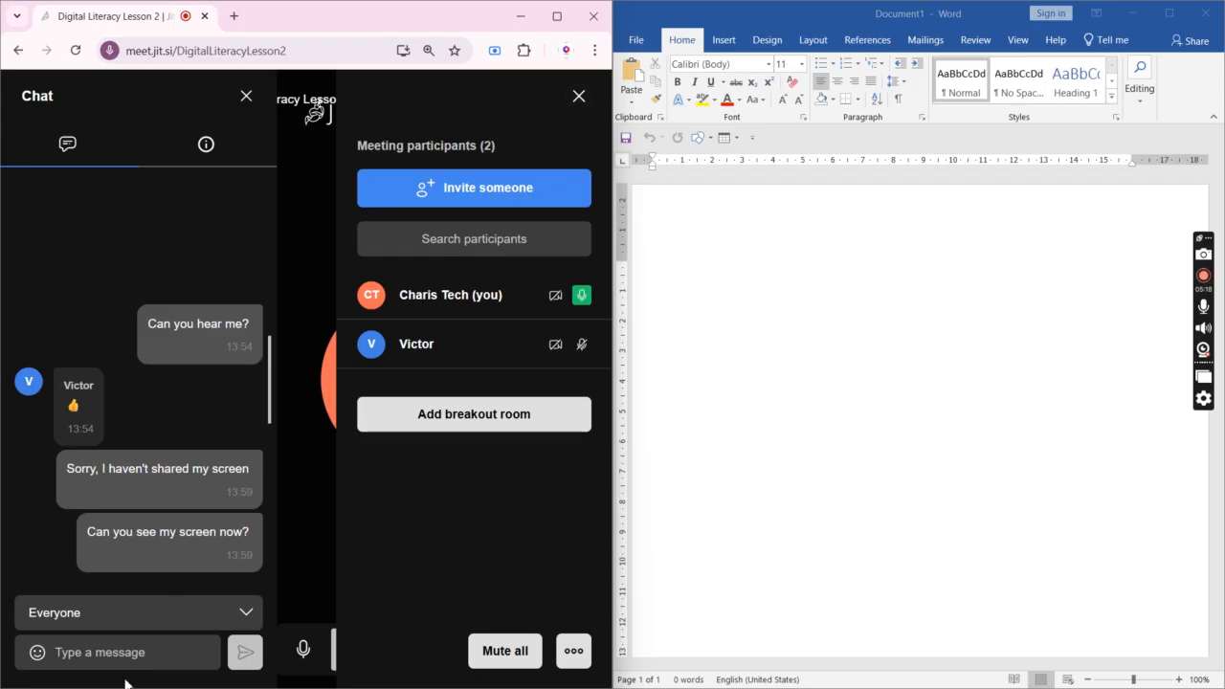
click(135, 652)
mouse_move(134, 567)
click(52, 535)
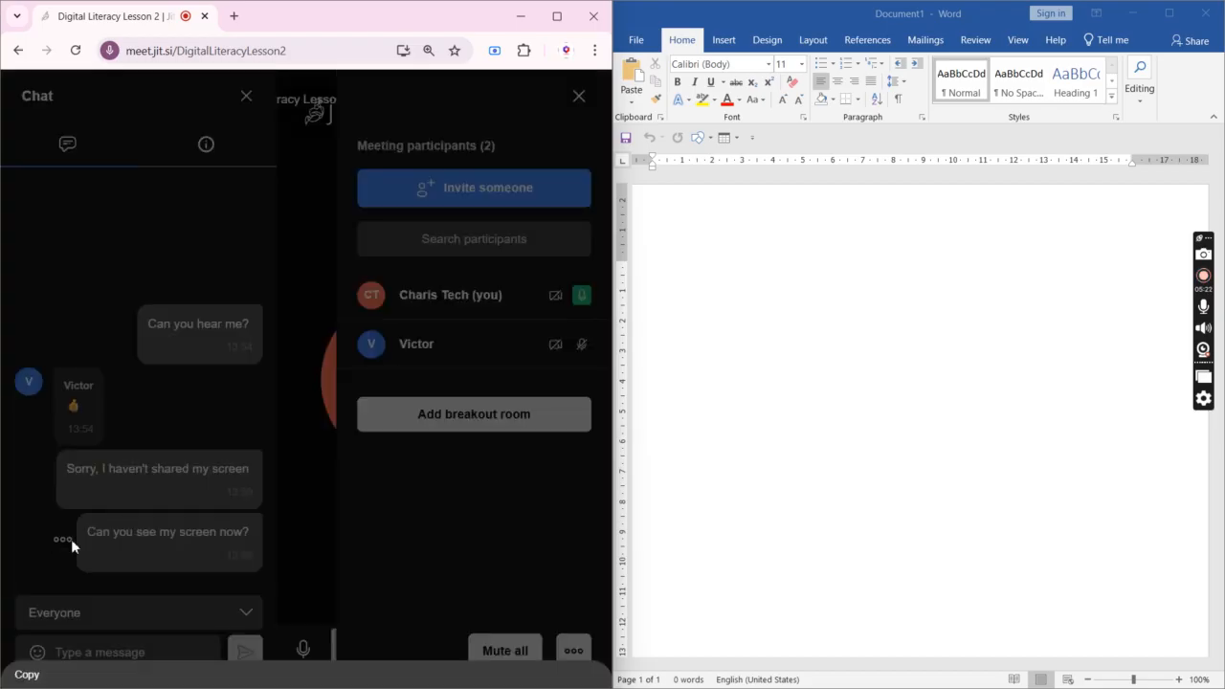
click(143, 565)
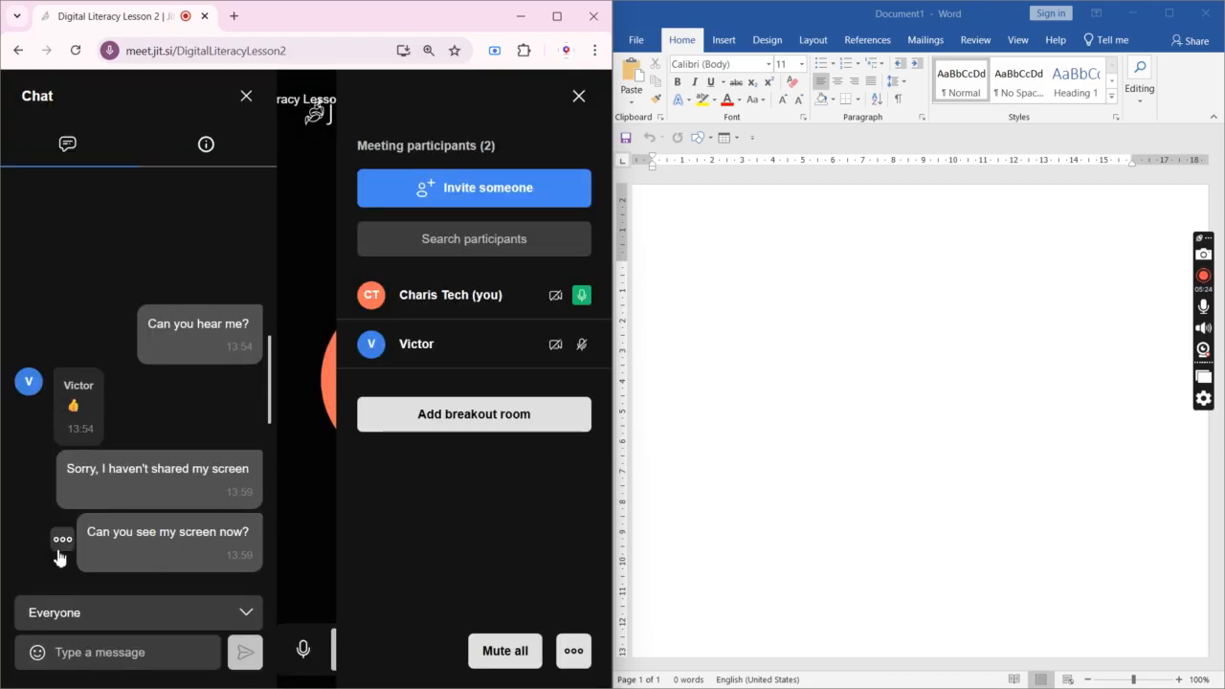
Step: Send everyone in the meeting the follow-up chat message "Can you see my screen?"
click(87, 644)
text(Can you see my screen?)
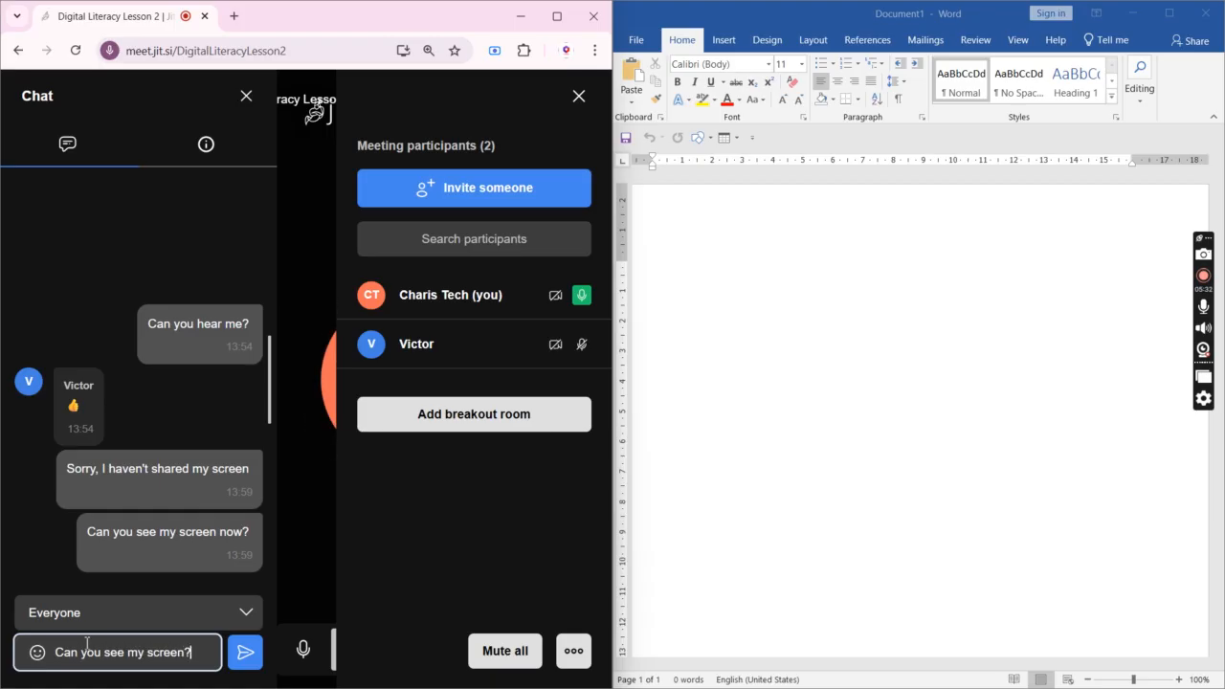
key(Return)
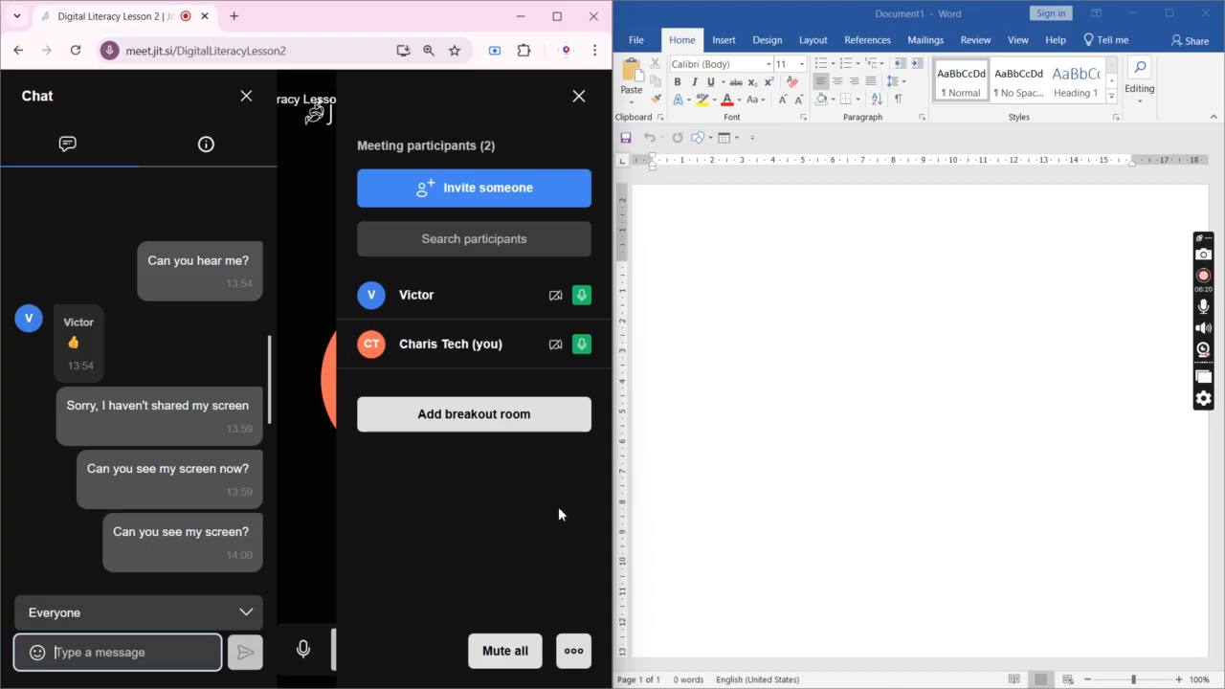
Step: Close the meeting's participant list and maximize the Word window with the blank document
drag(204, 532, 248, 527)
click(249, 532)
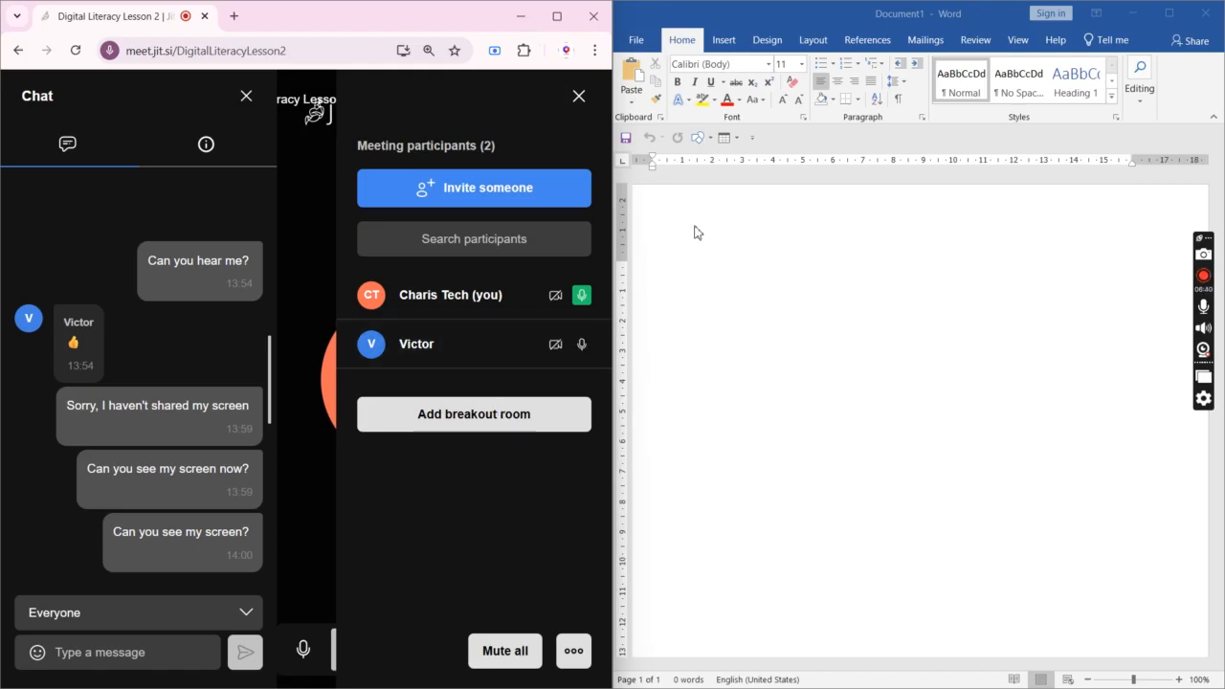
click(579, 100)
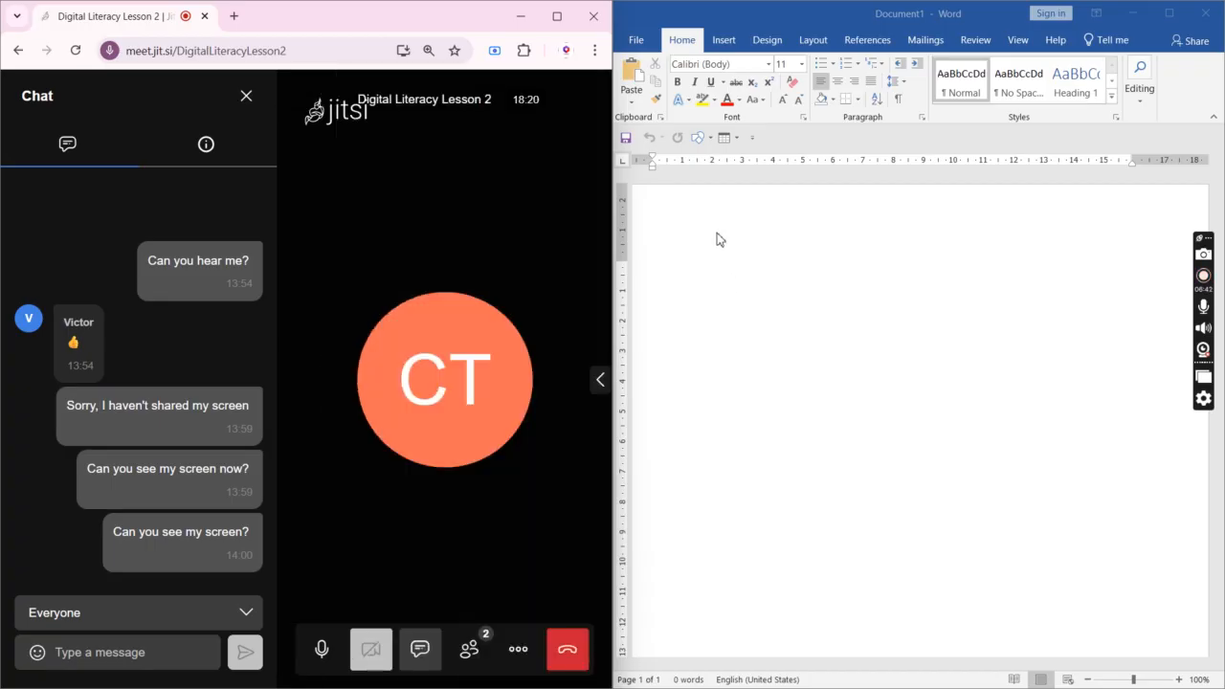
click(725, 220)
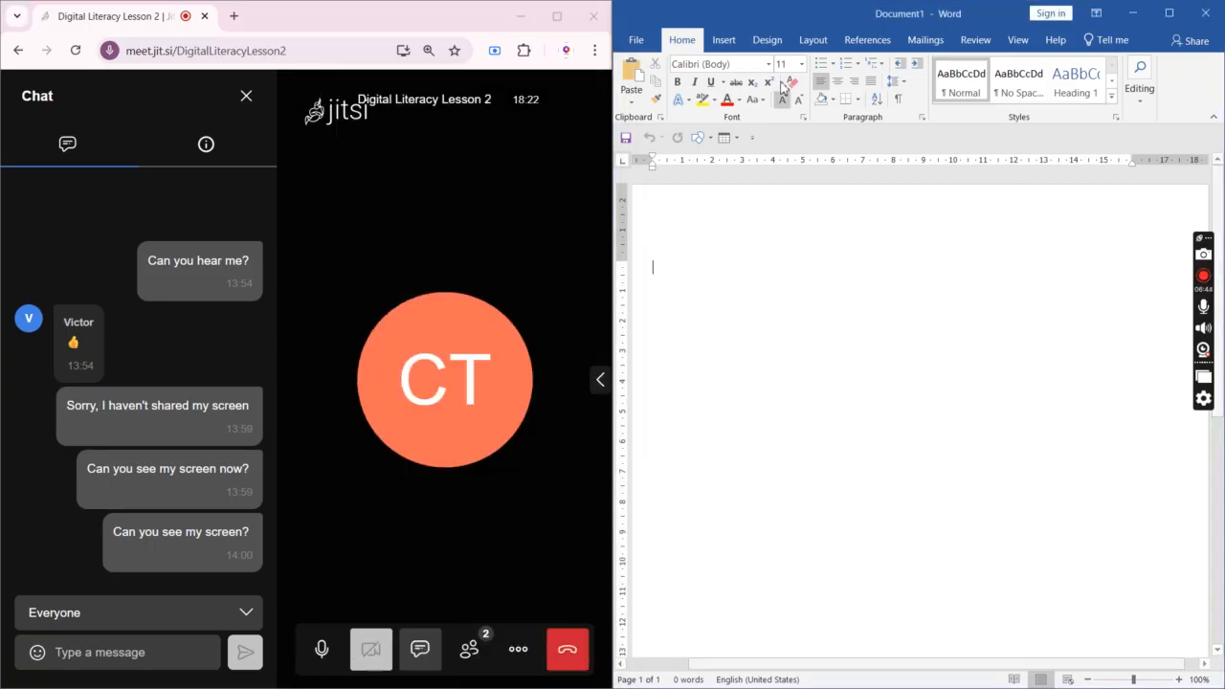
click(1174, 14)
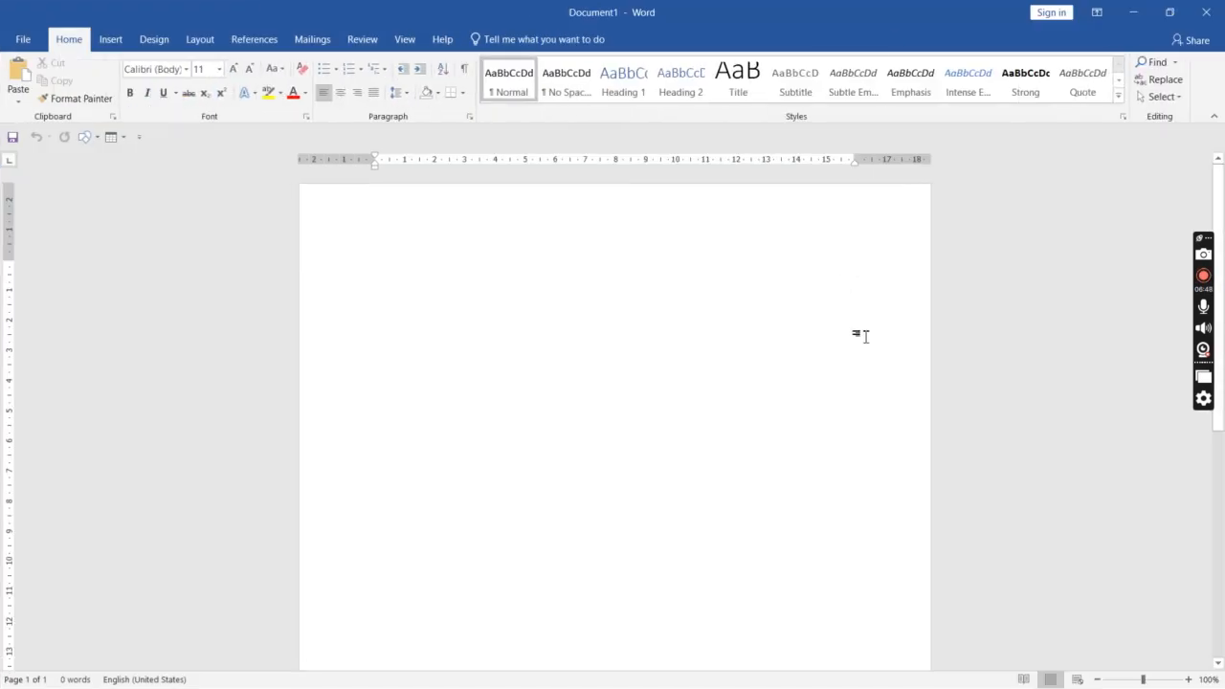
Step: Return to the Jitsi meeting and check the participant thumbnails and the participant list
key(alt+Tab)
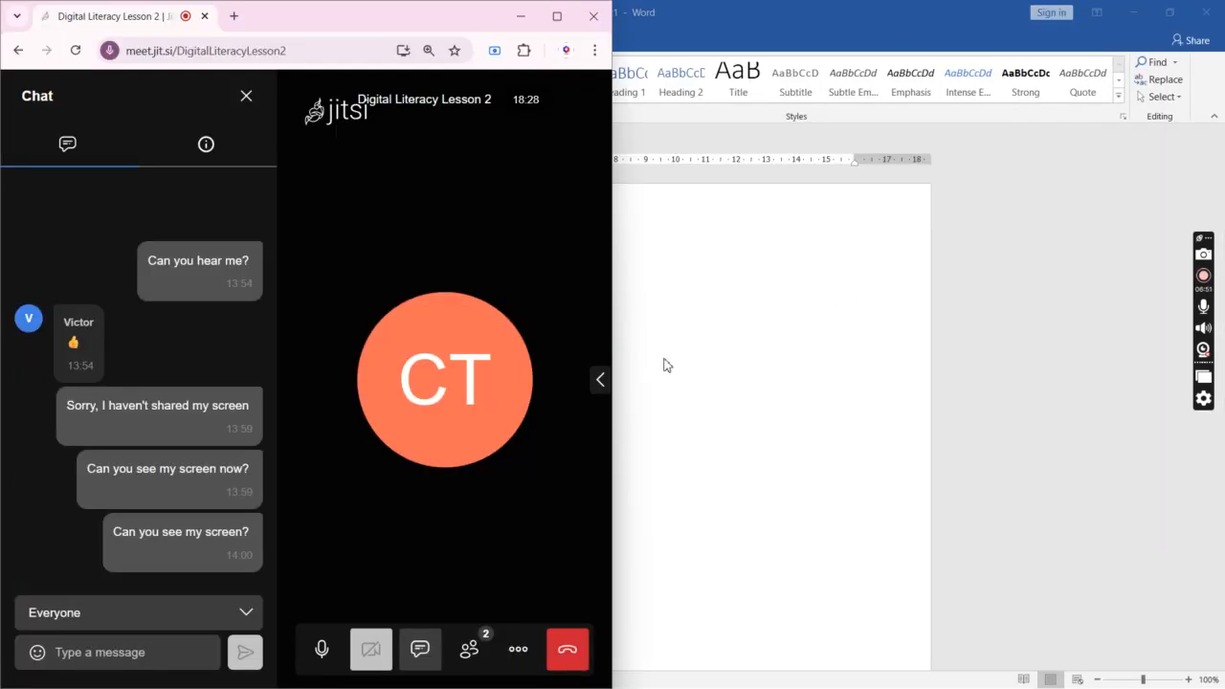
click(600, 380)
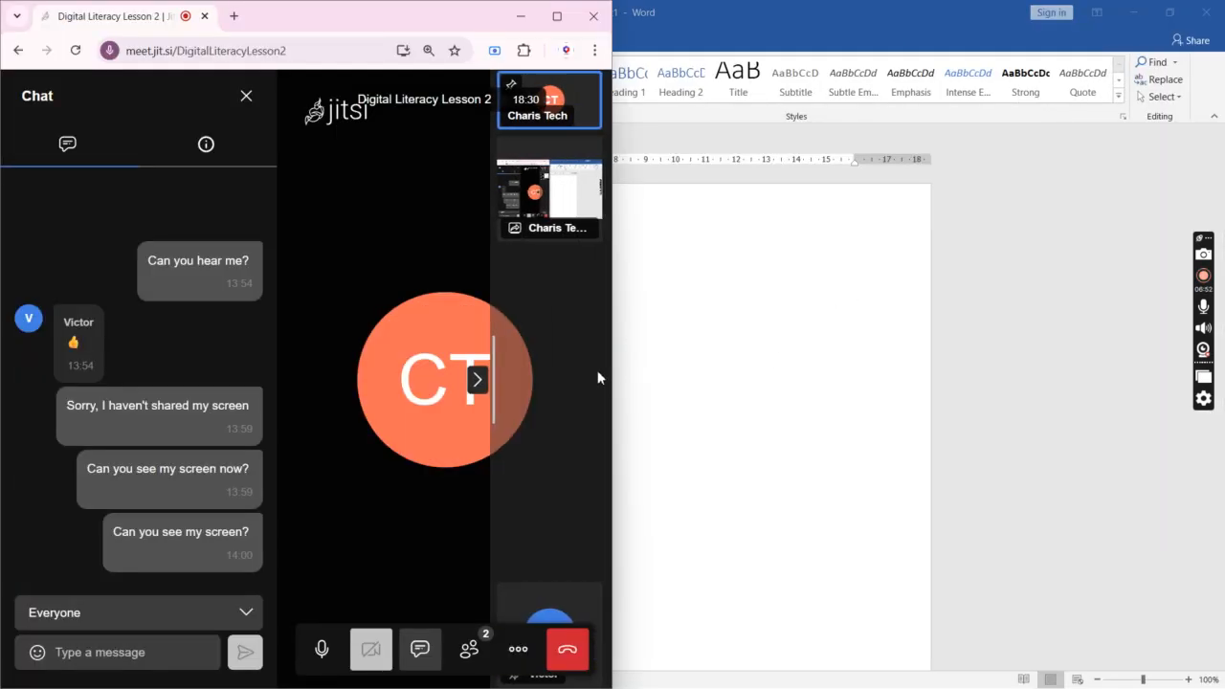
click(484, 382)
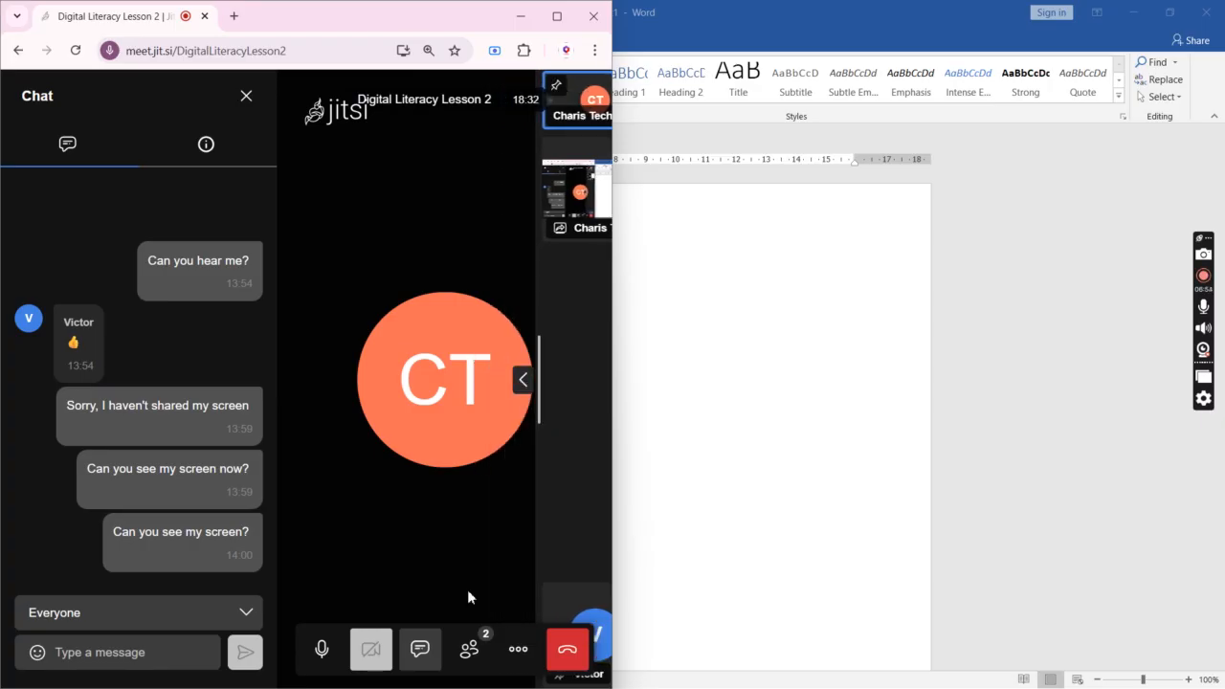
click(469, 649)
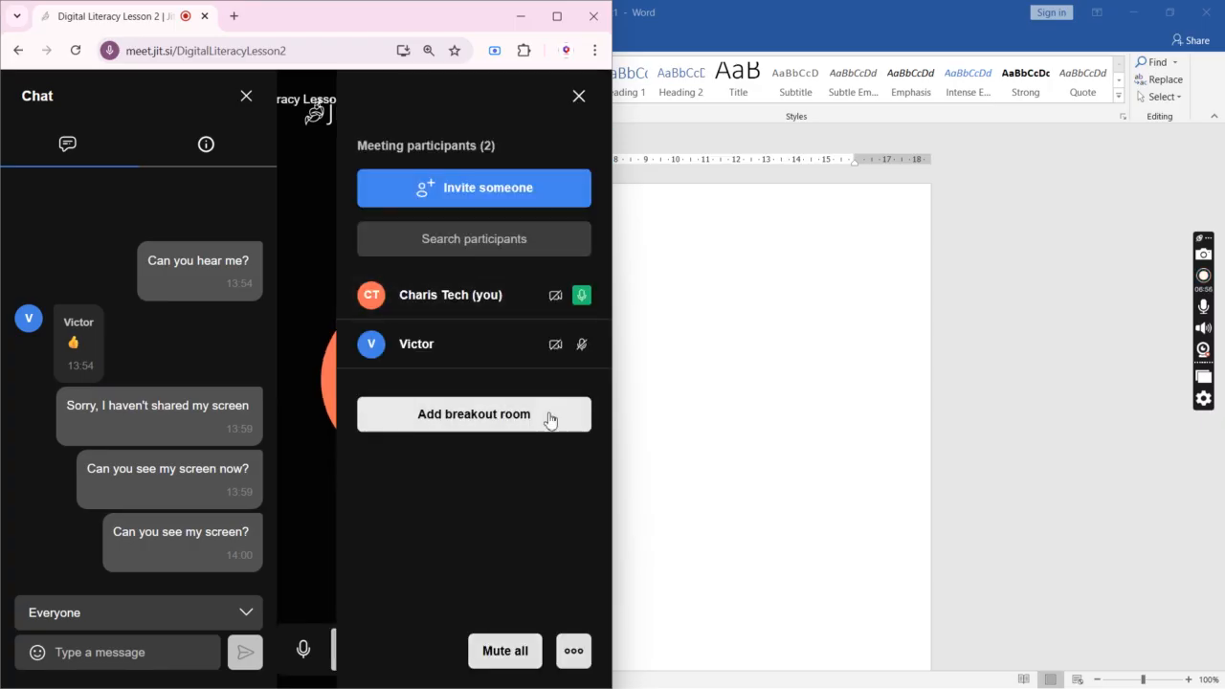
click(579, 97)
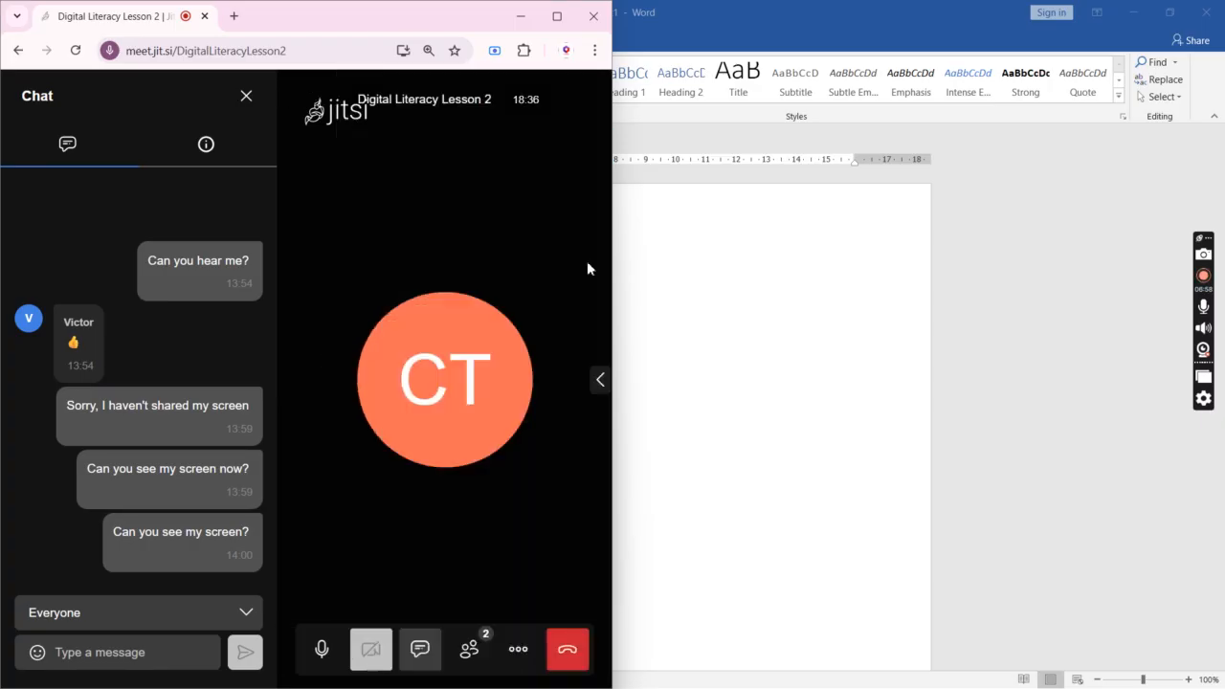
Step: Switch to Word, review the Open and Info pages for the document, and return to the blank page
click(794, 364)
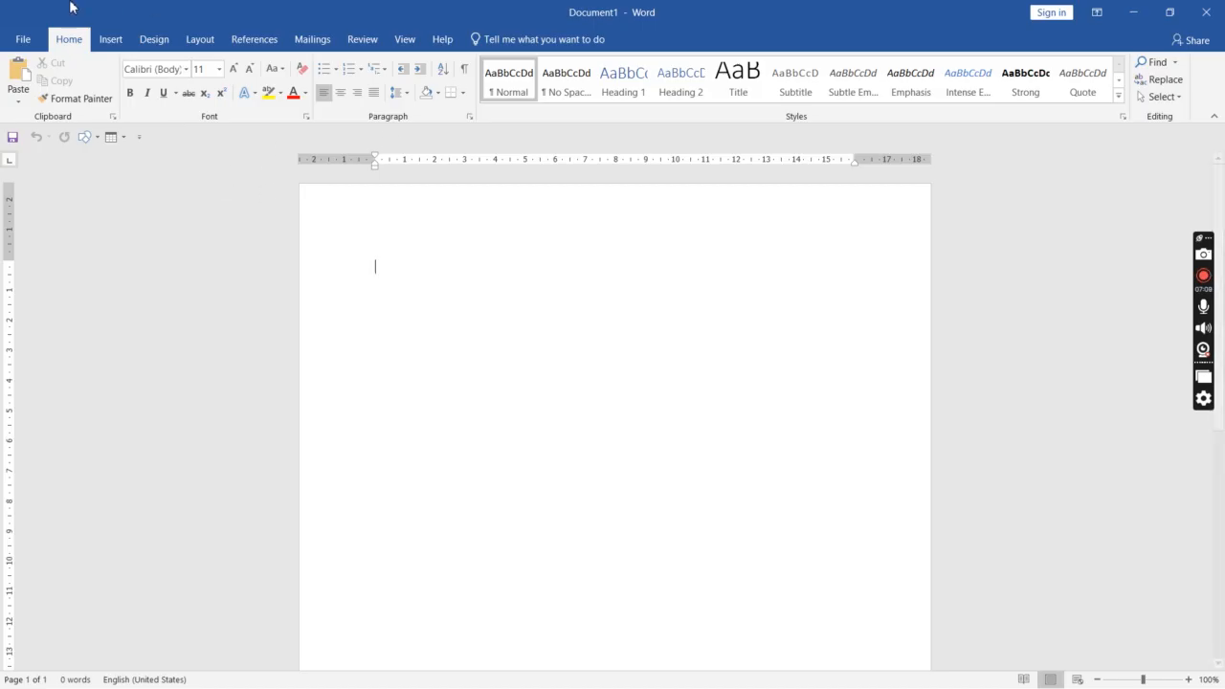
click(21, 40)
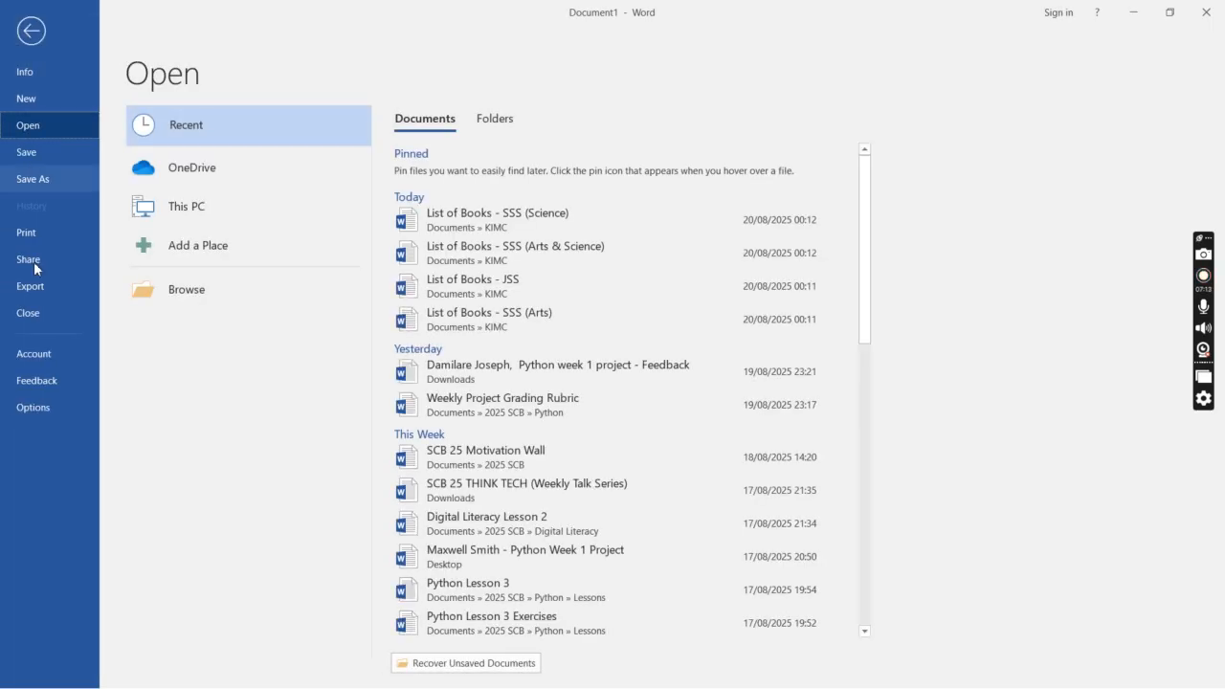
click(43, 74)
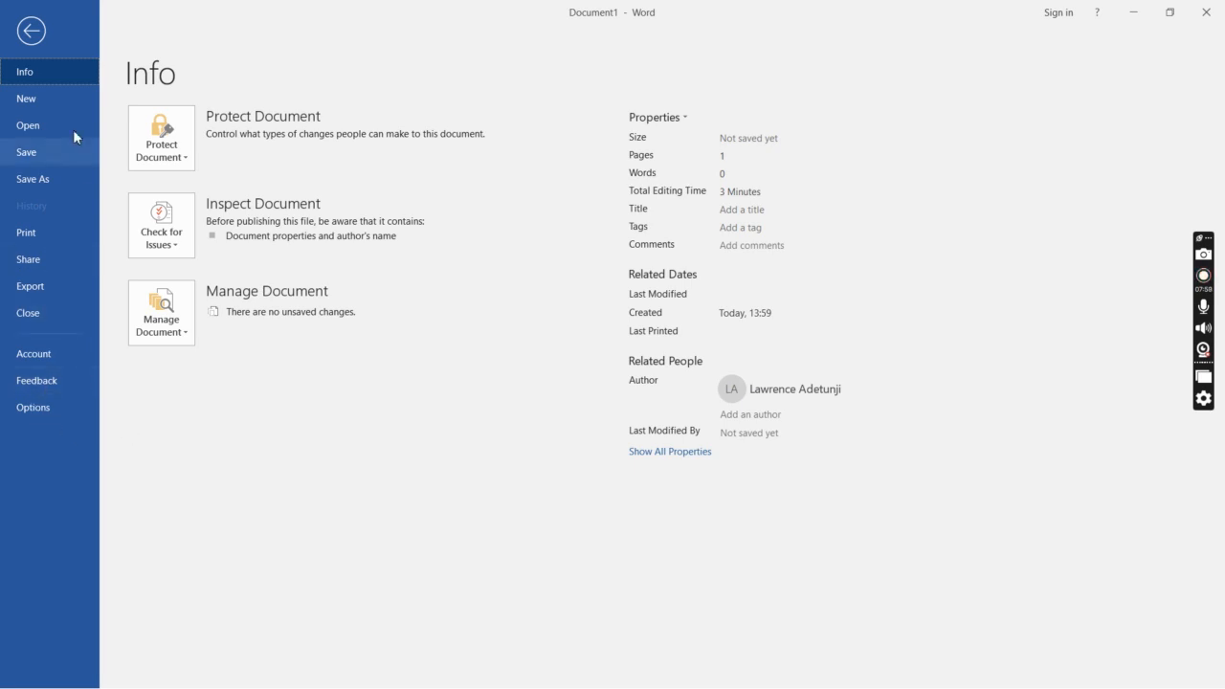
click(29, 31)
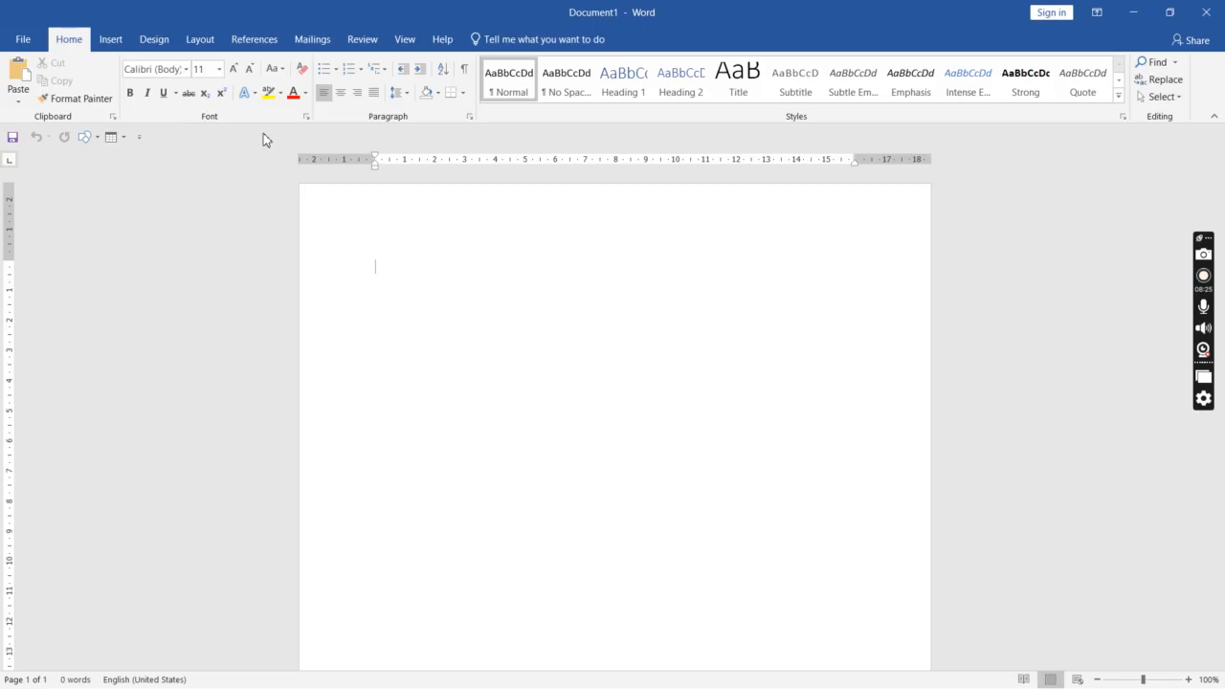
Step: Enter two lines of sample text in the blank document: "Fgjhjkghjksfng" and "xjvkhzjkdfnjknd"
text(fgjhjkghjksfng)
key(Return)
text(xjvkhzjkdfnjknd)
mouse_move(378, 267)
mouse_down()
mouse_move(479, 303)
mouse_move(380, 249)
mouse_up()
click(473, 279)
click(467, 274)
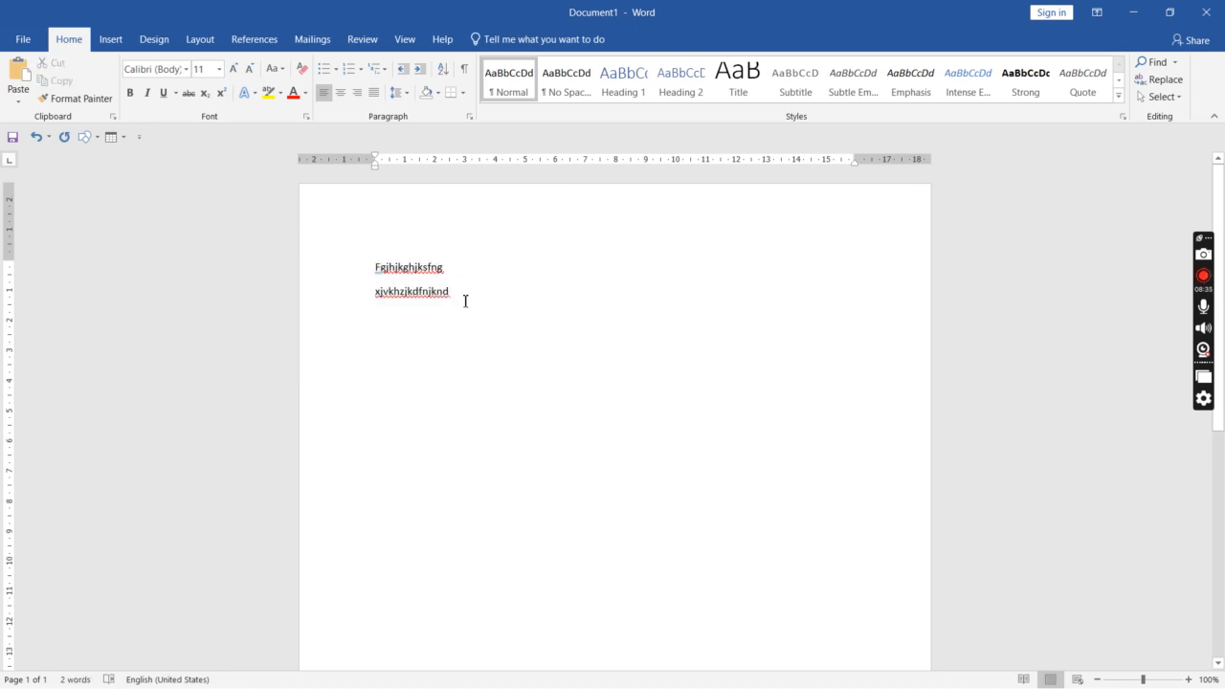
Step: Select the sample text and examine the list of available fonts without choosing one
drag(465, 301, 374, 267)
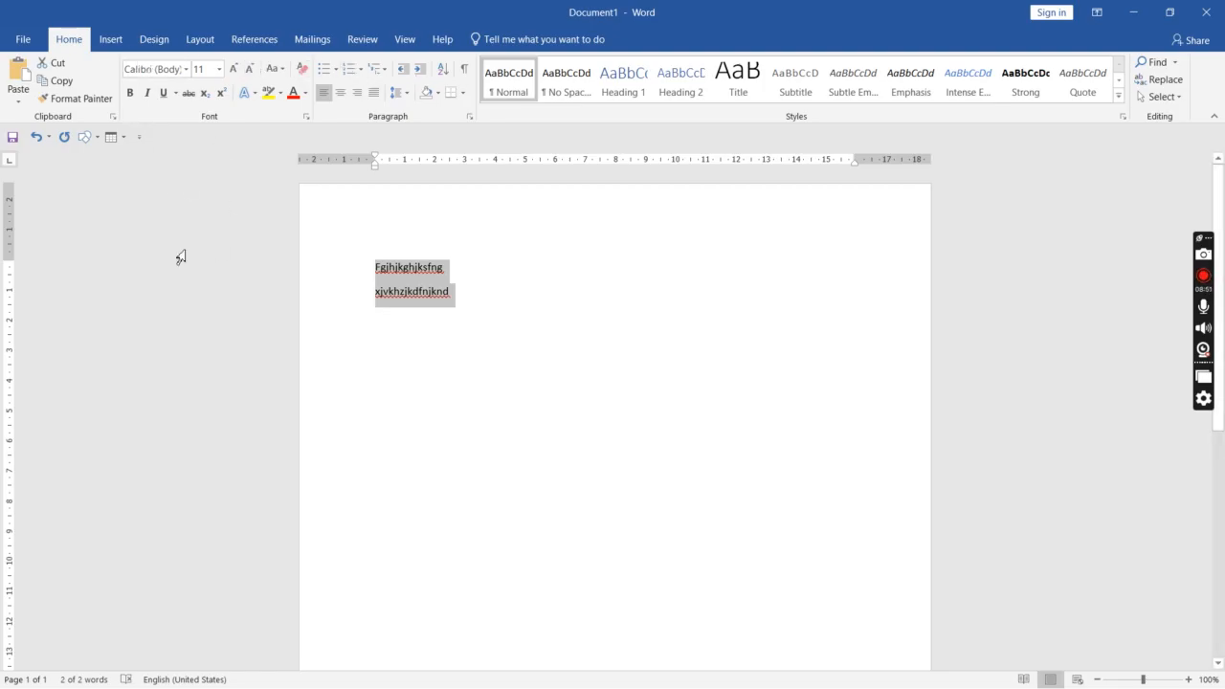
click(151, 72)
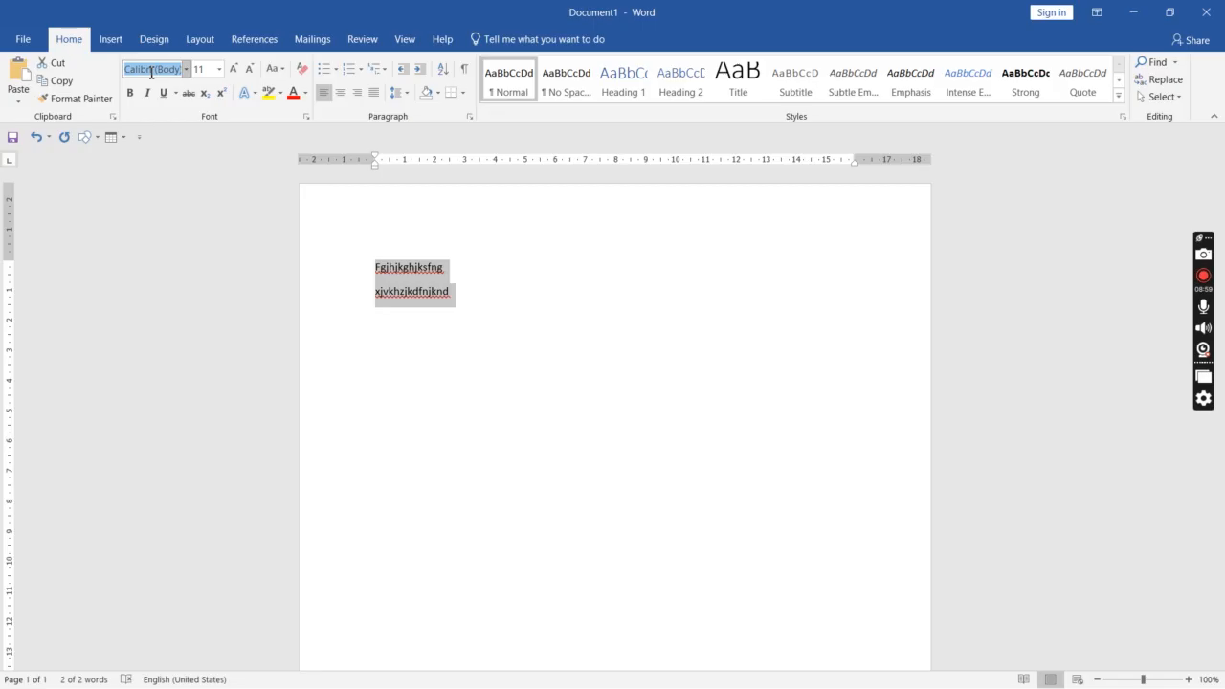
click(213, 196)
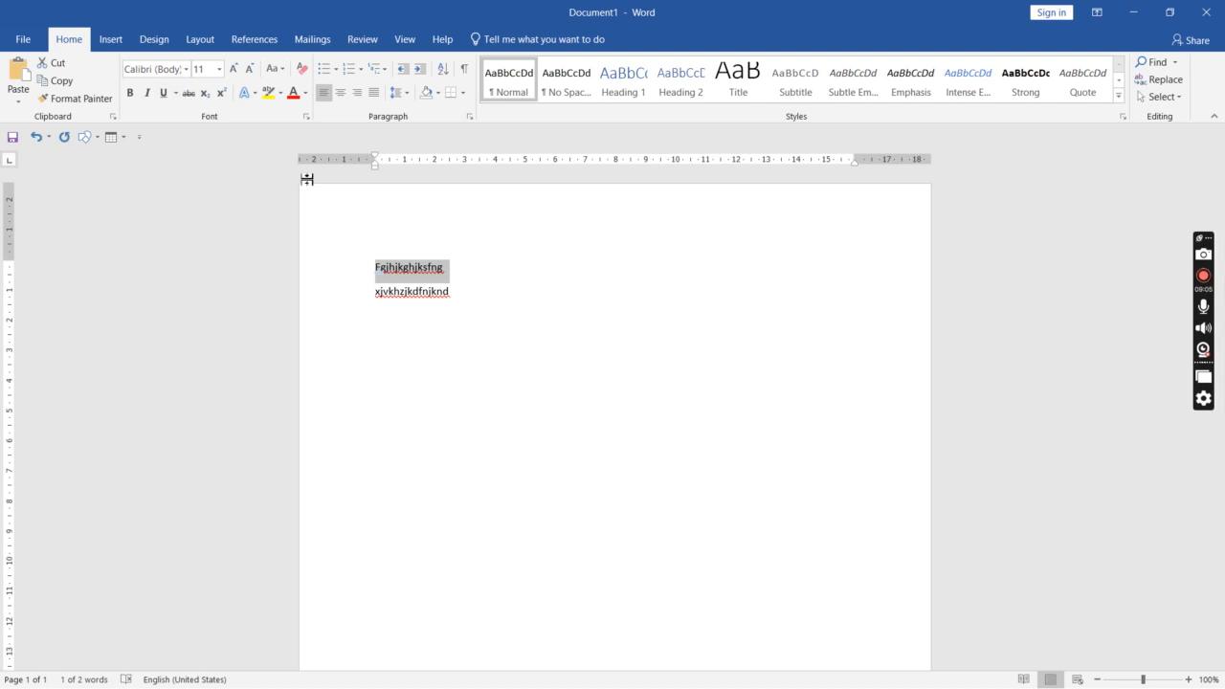
click(188, 69)
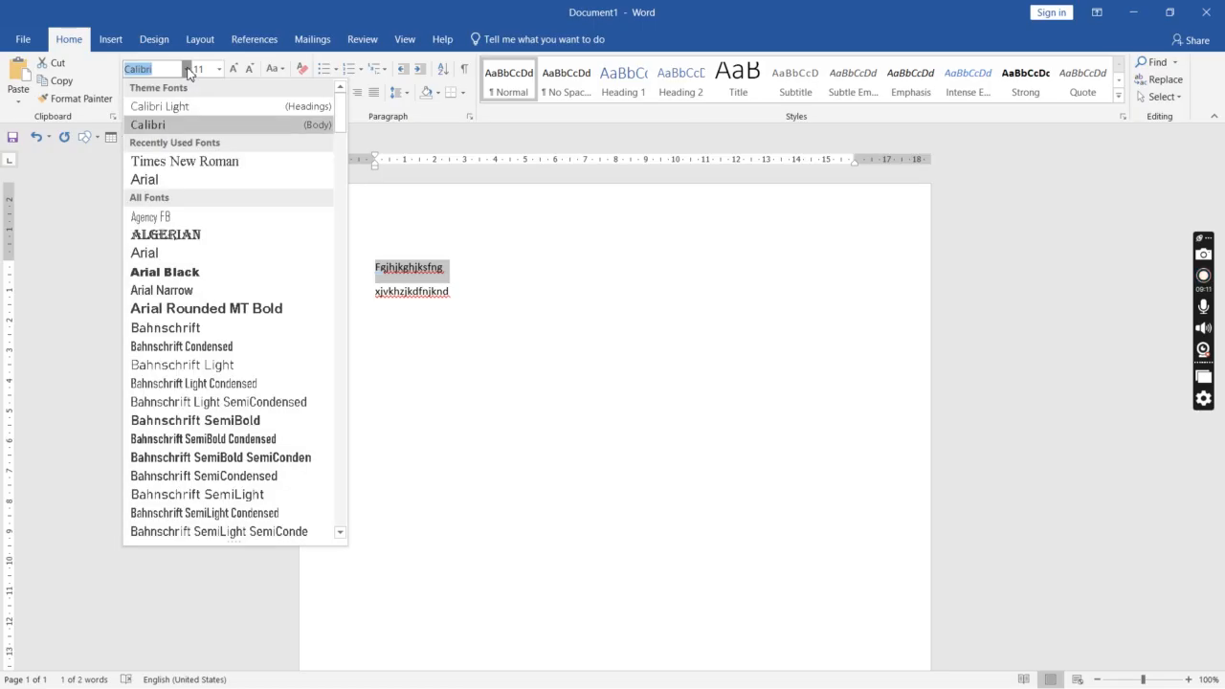
click(188, 72)
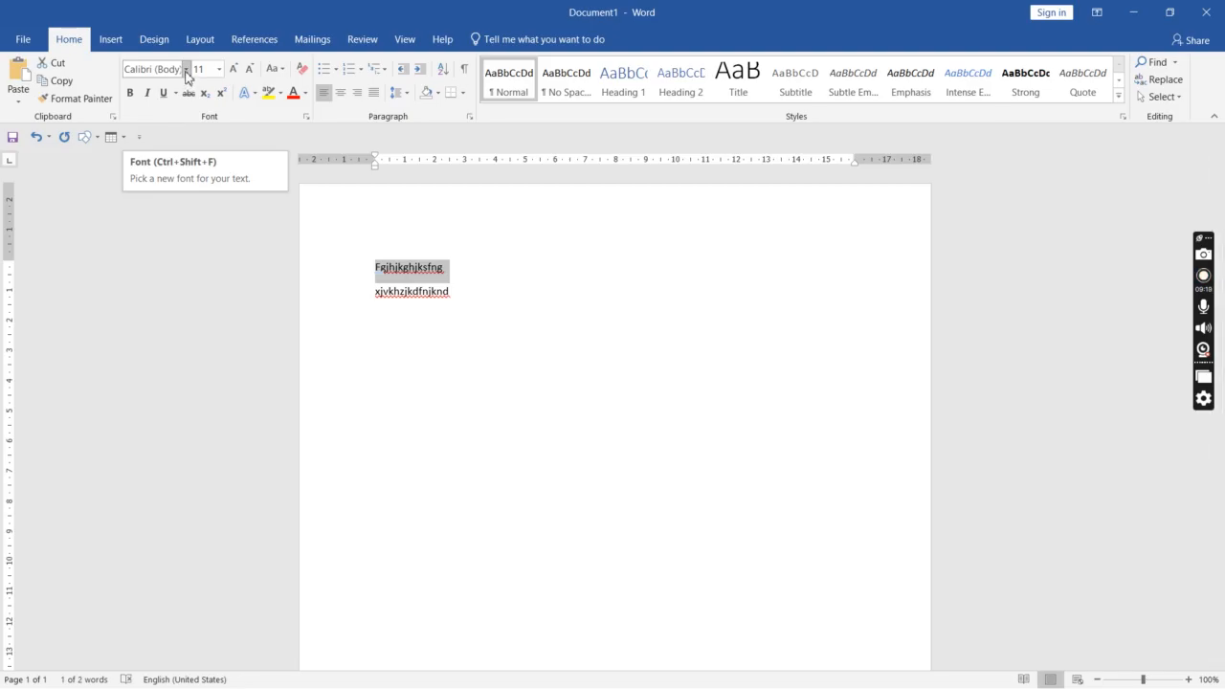
Step: Set the font of the first sample line to Times New Roman
click(186, 71)
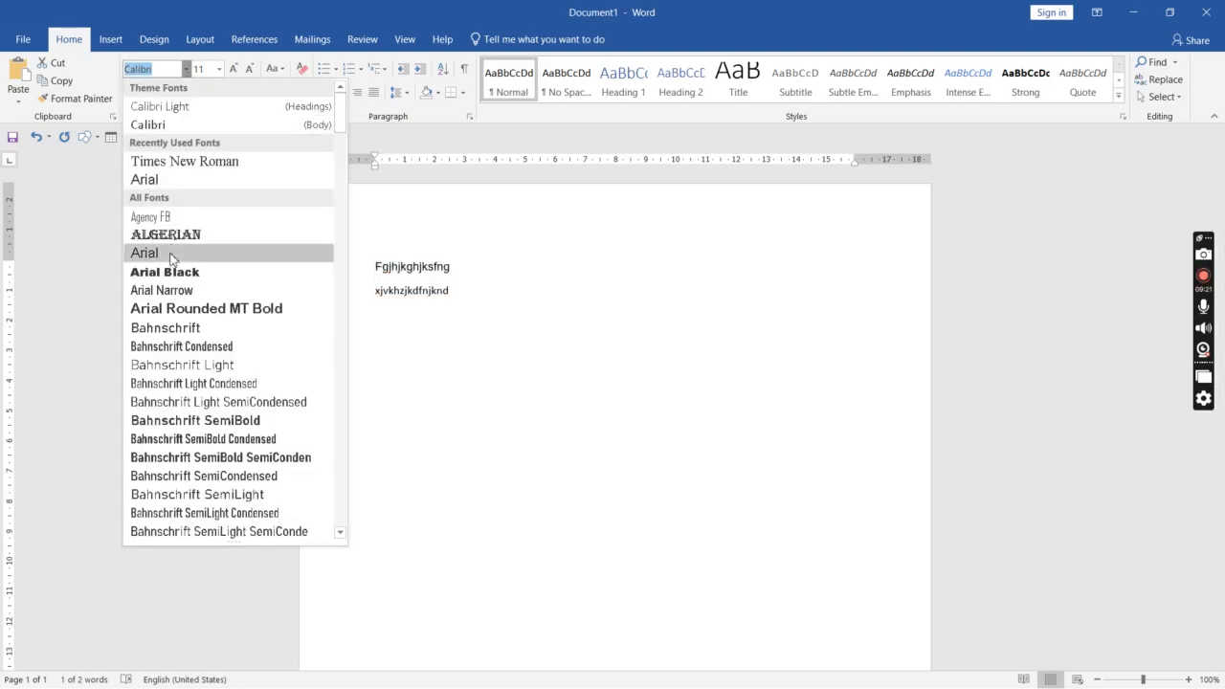
click(184, 164)
click(475, 288)
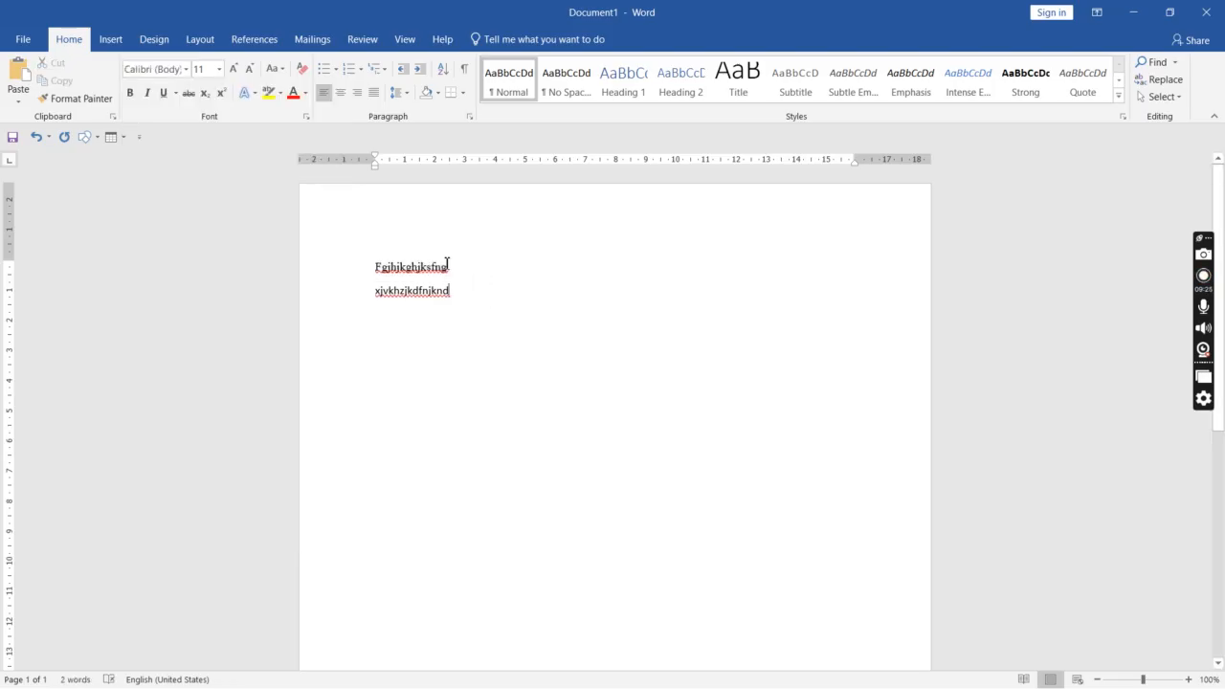
Step: Look over the font list for the first line again, and set that line's font size to 12
double_click(446, 266)
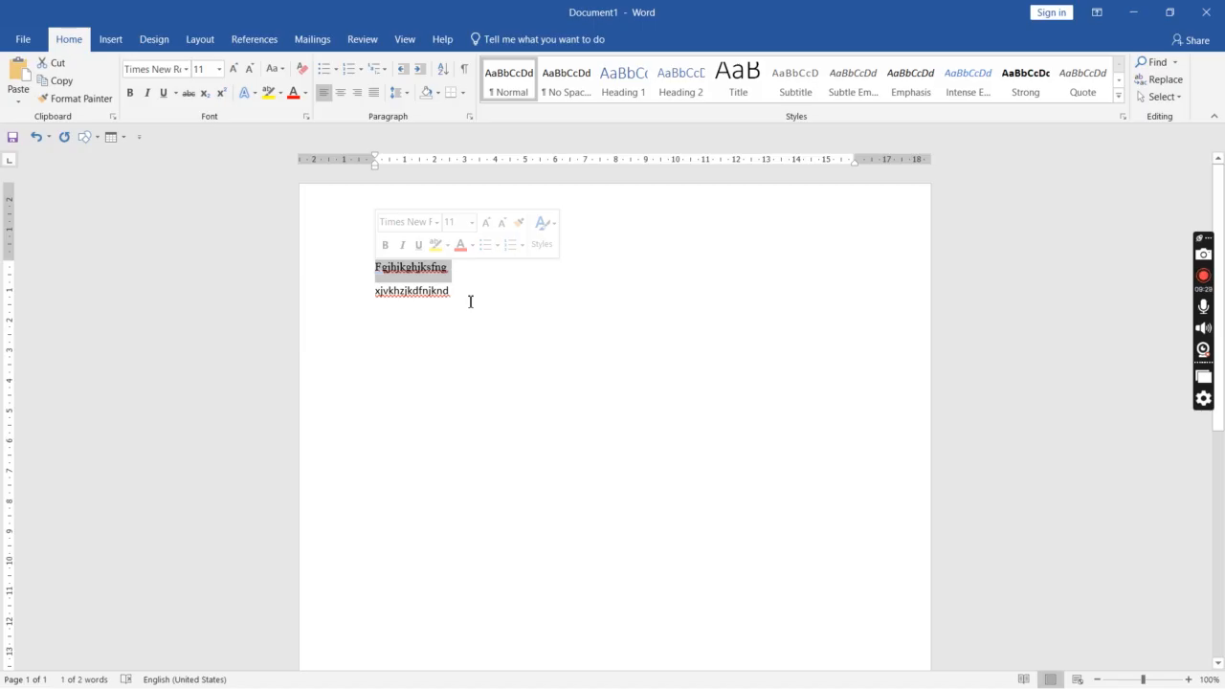
click(187, 69)
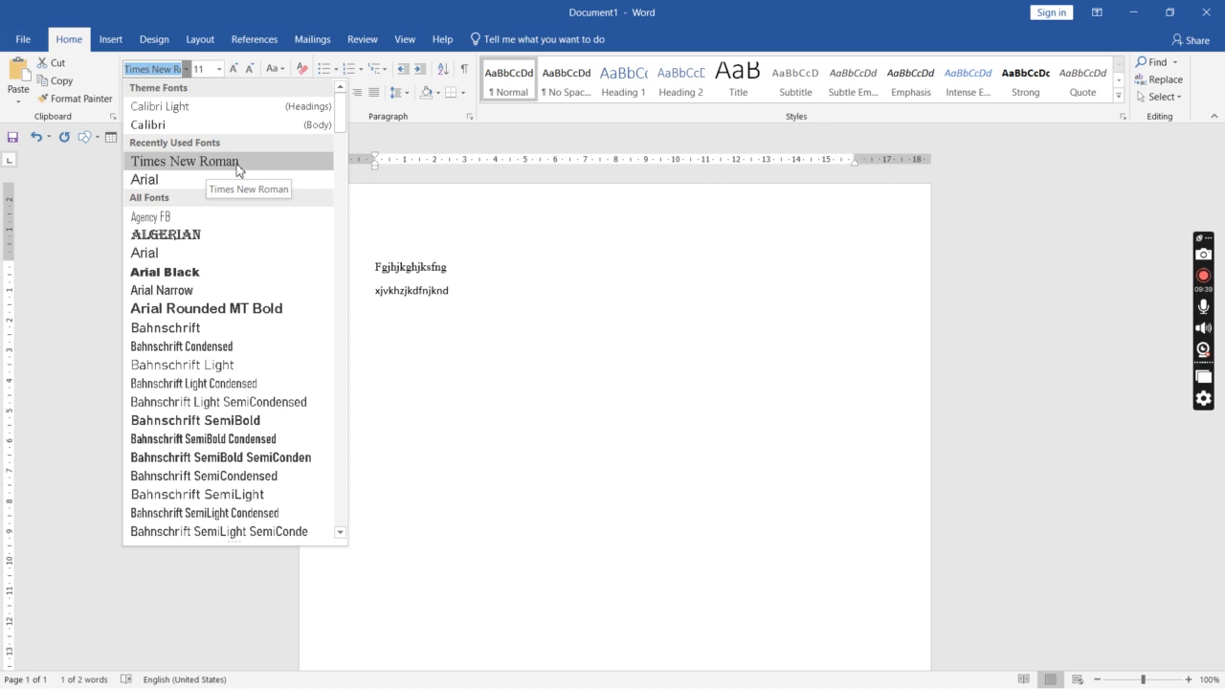
click(490, 282)
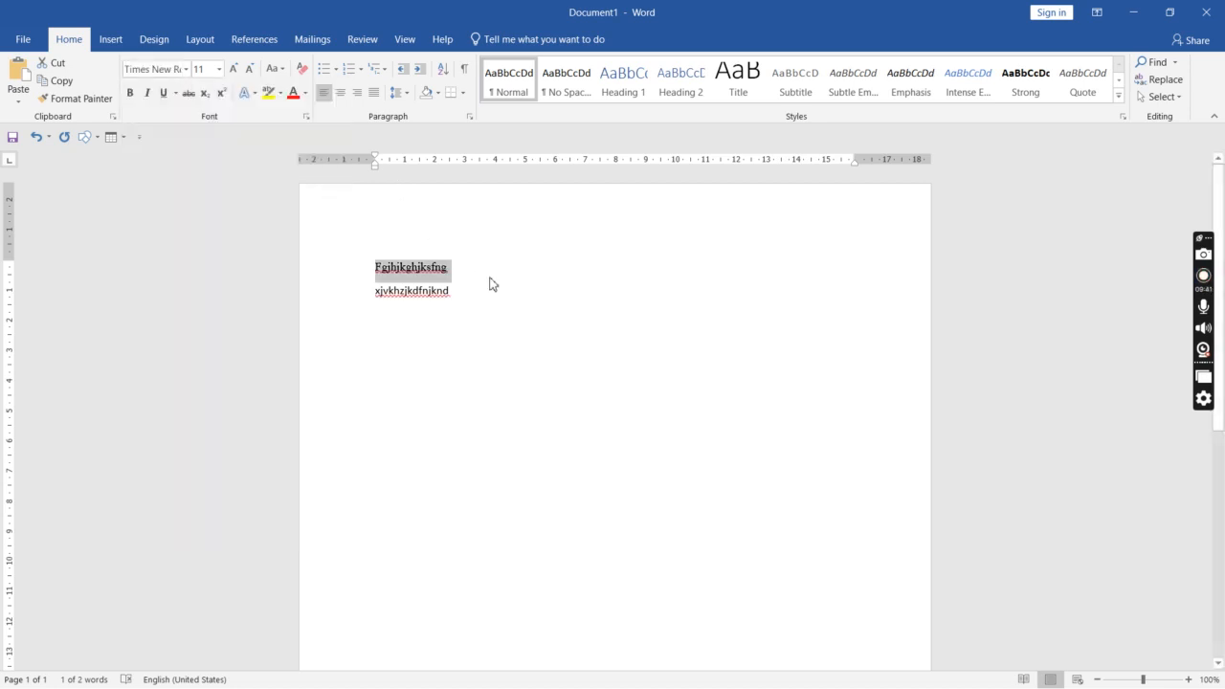
click(198, 69)
text(12)
key(Return)
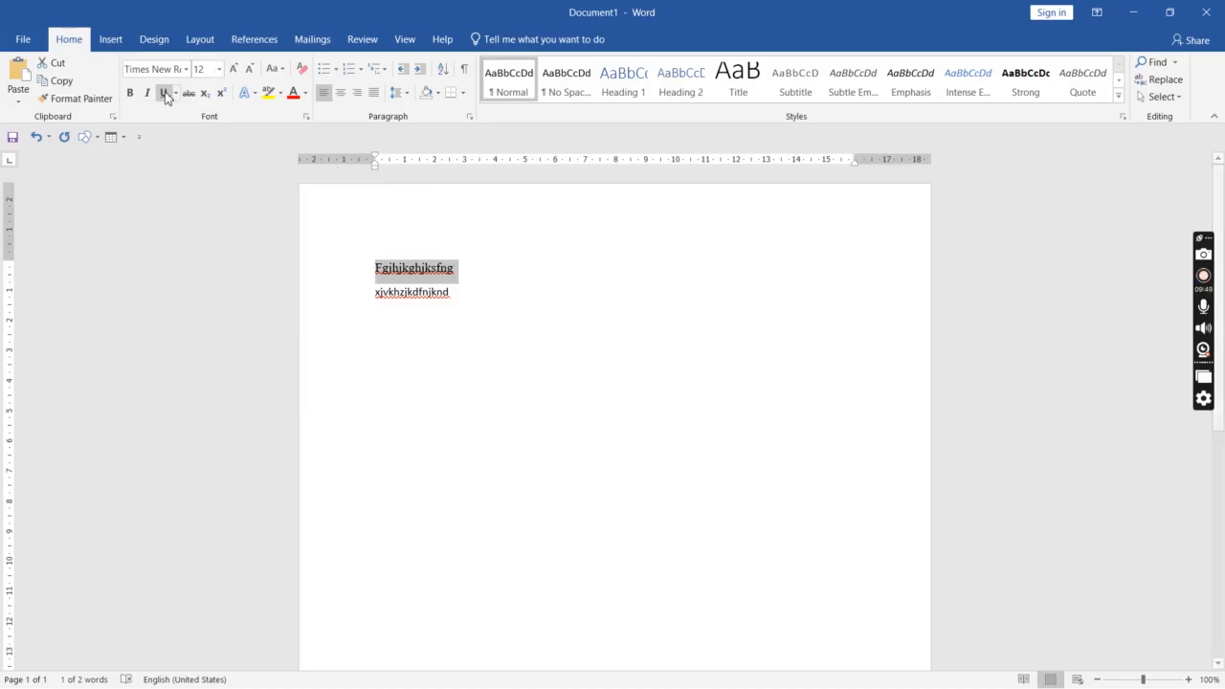
Step: Make the first line bold and replace the bold with italic formatting
click(129, 95)
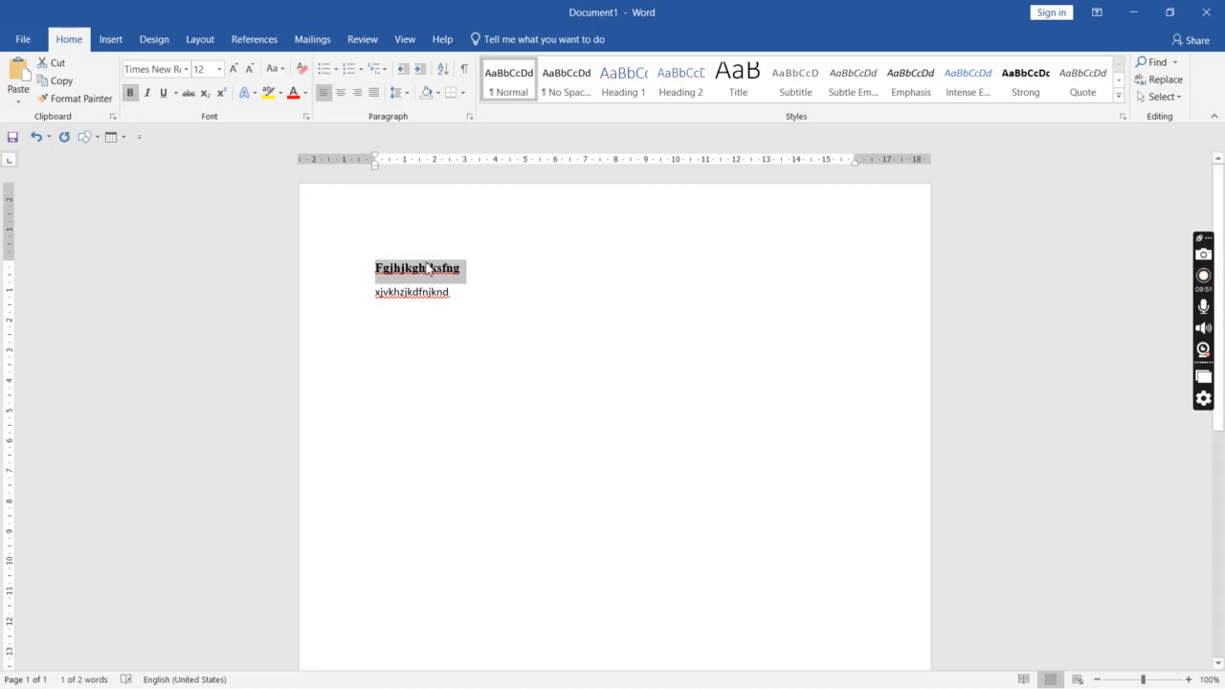
click(149, 93)
click(130, 93)
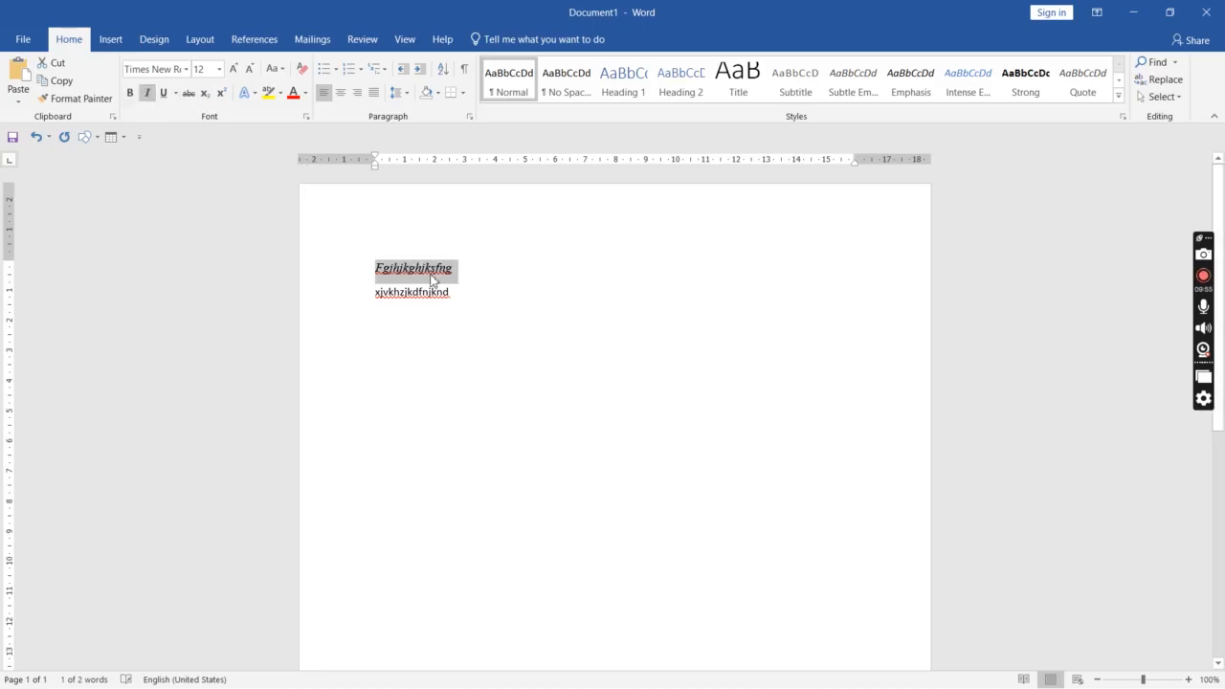
Step: Underline the first line of sample text
drag(465, 269, 375, 267)
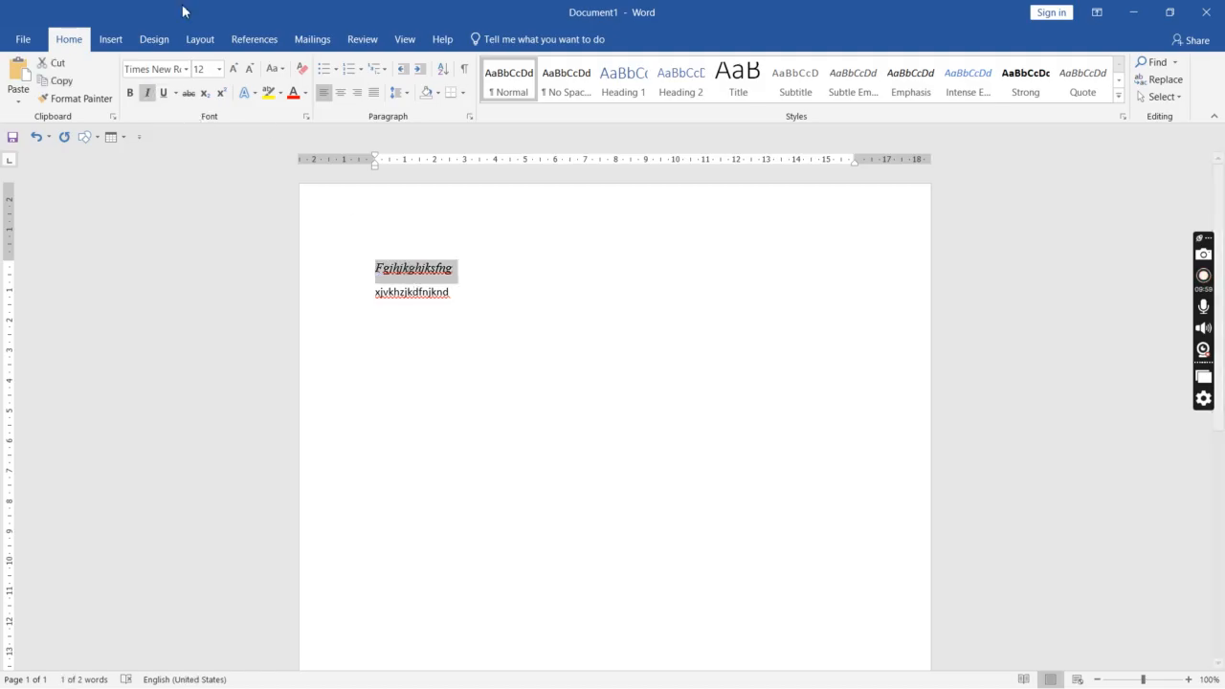
click(167, 94)
click(504, 253)
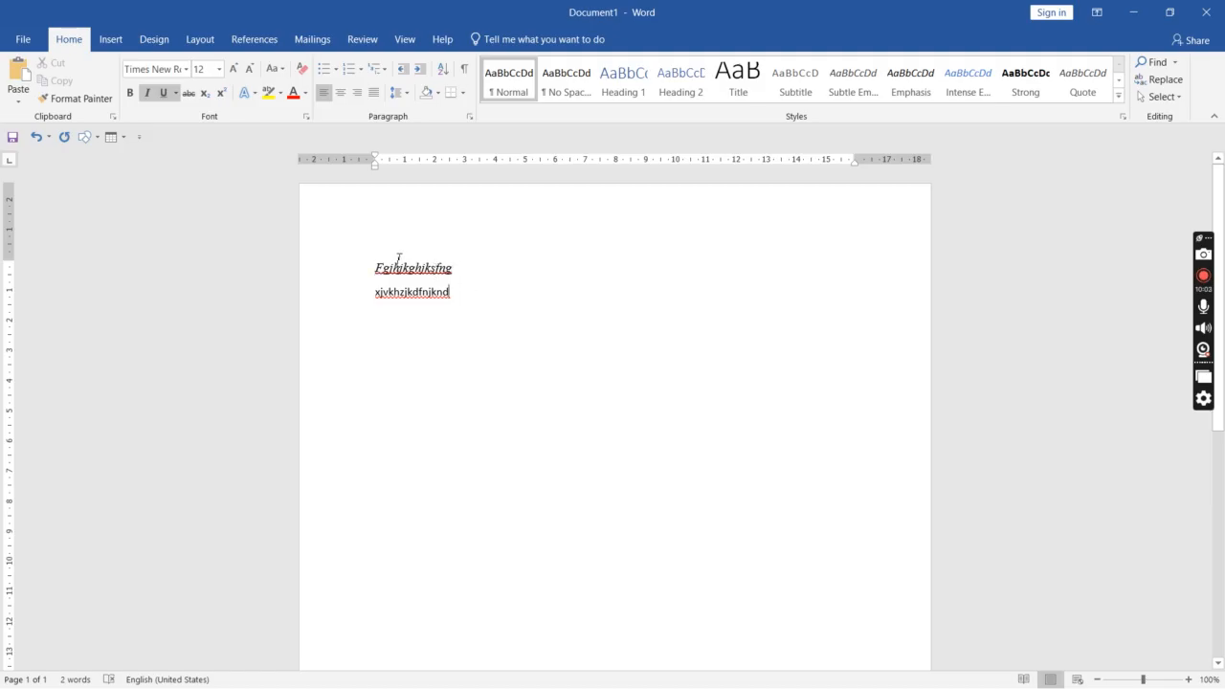
Step: Ignore all spelling flags for the word "Fgjhjkghjksfng" in the first line
drag(464, 295, 396, 260)
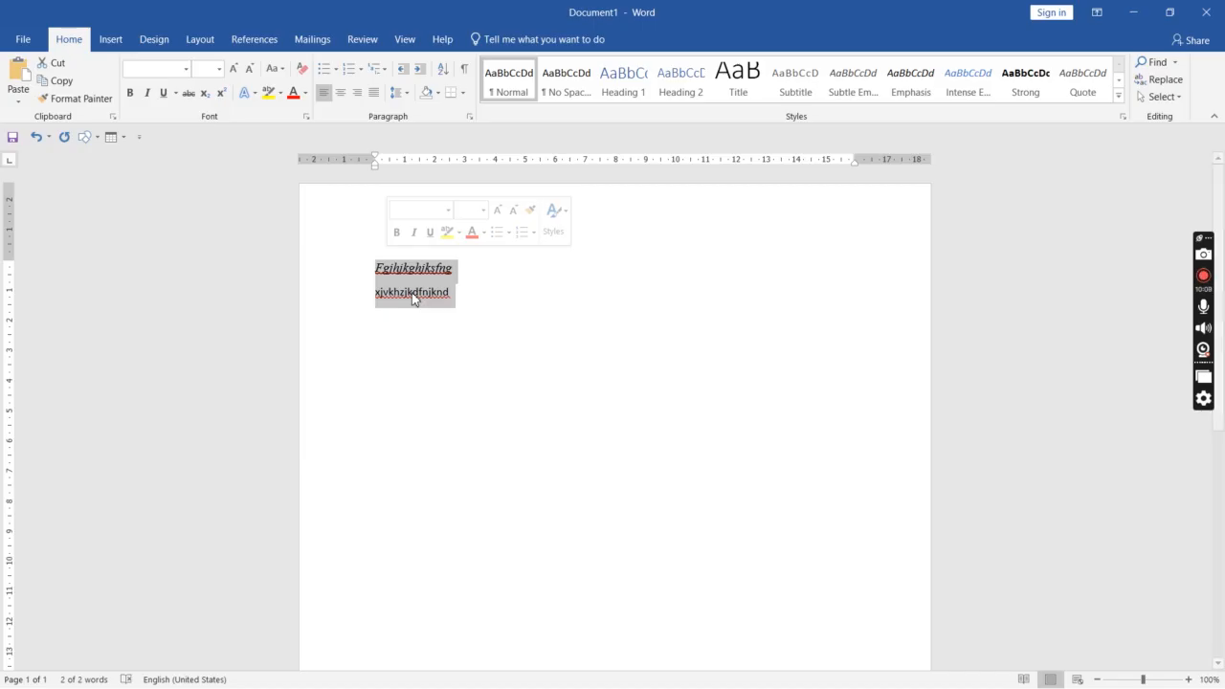
click(426, 277)
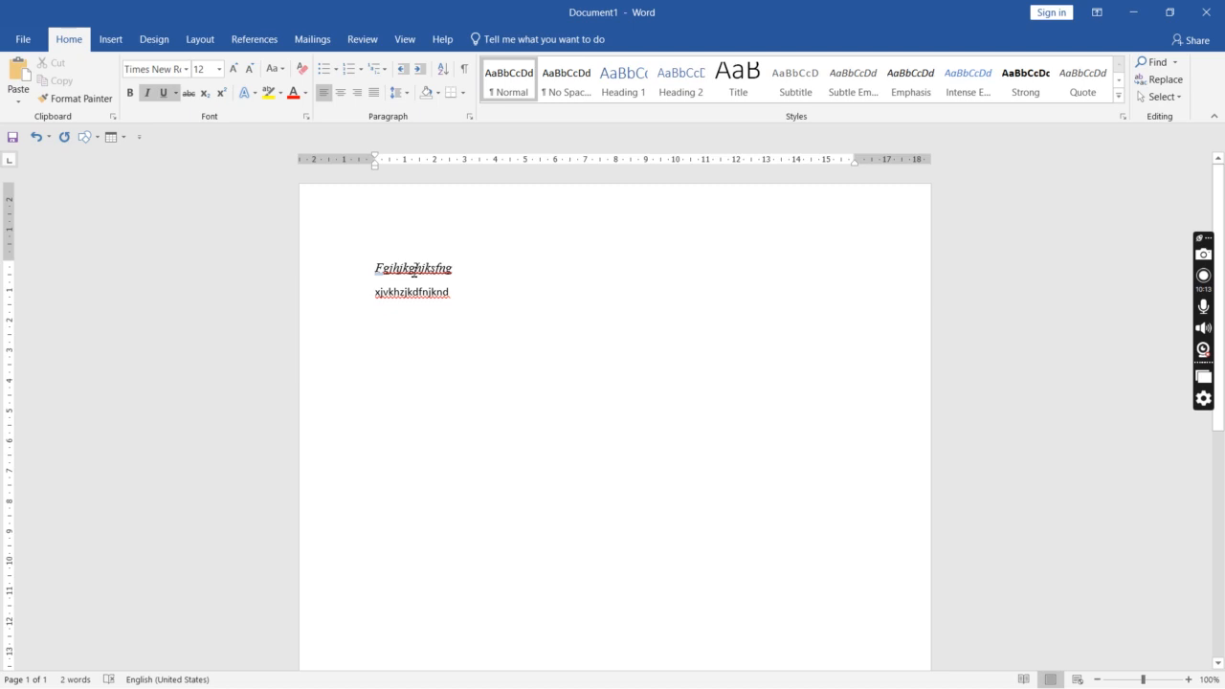
right_click(414, 273)
click(467, 285)
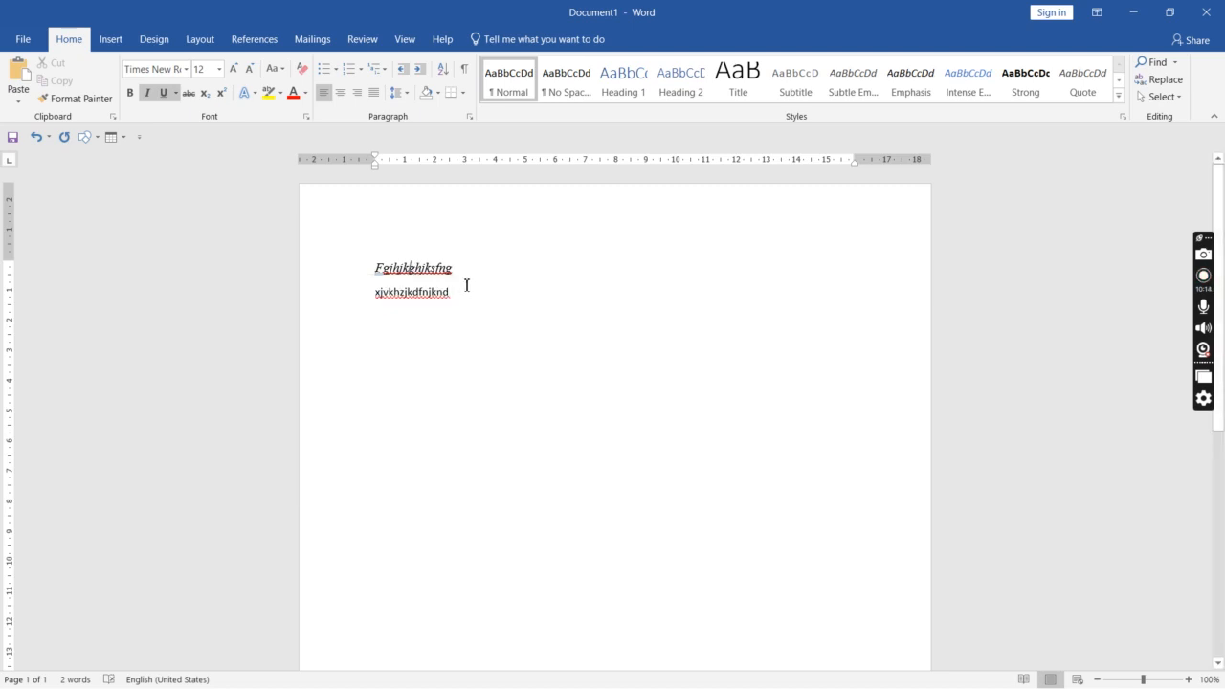
right_click(413, 273)
click(390, 315)
Step: Delete the initial "F" from the first line and ignore all spelling flags for the remaining word
double_click(376, 276)
click(380, 278)
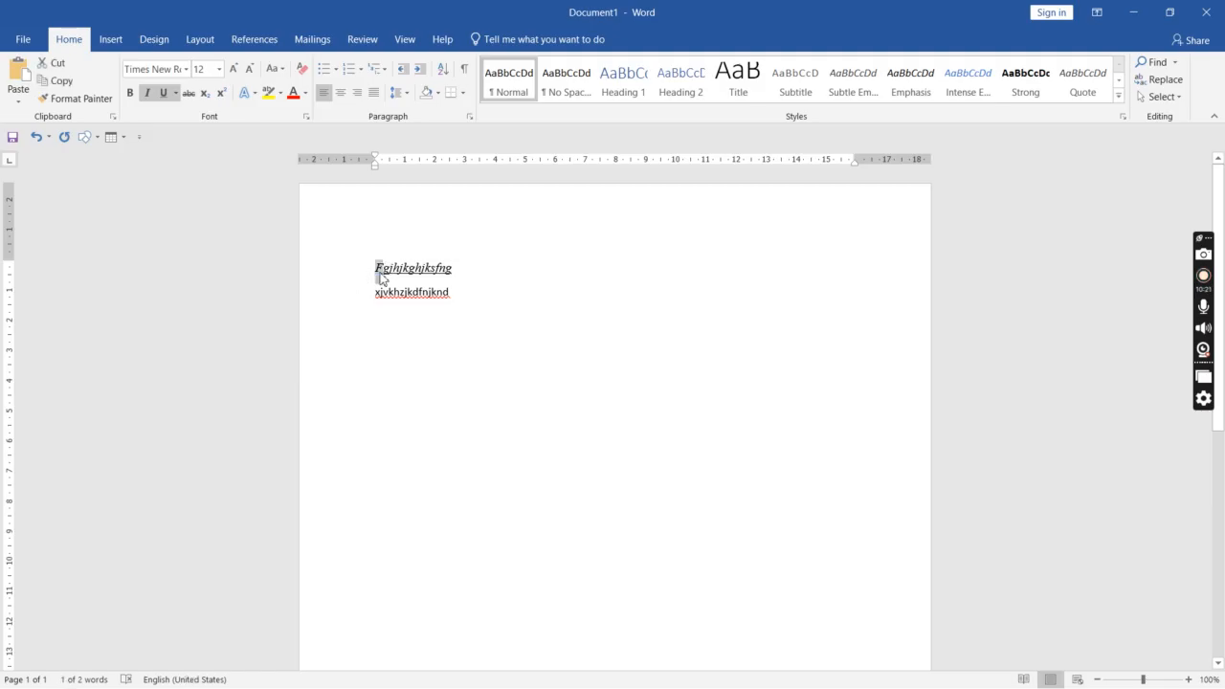
right_click(380, 278)
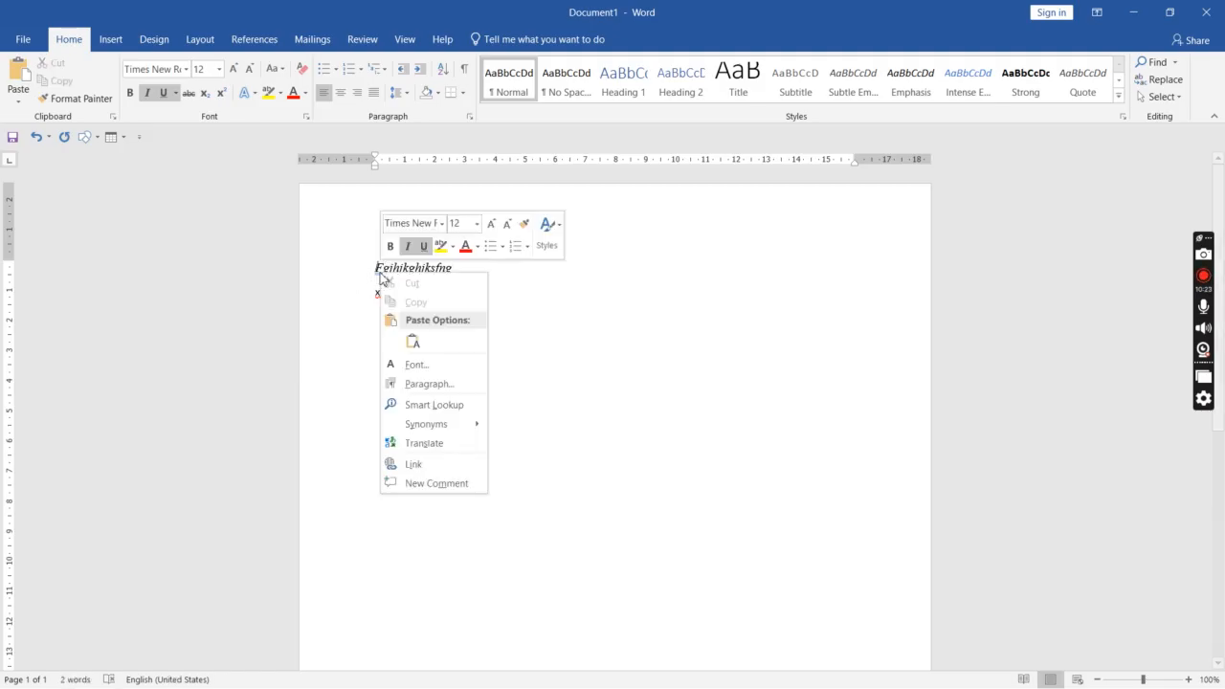
click(398, 270)
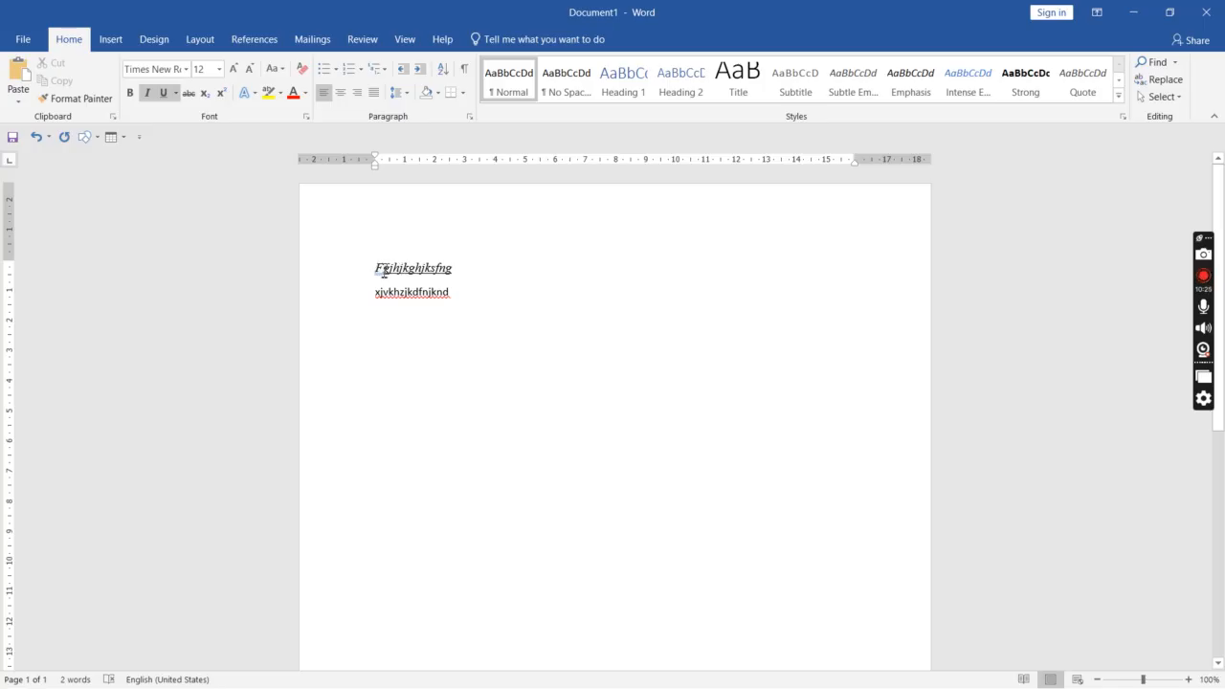
key(BackSpace)
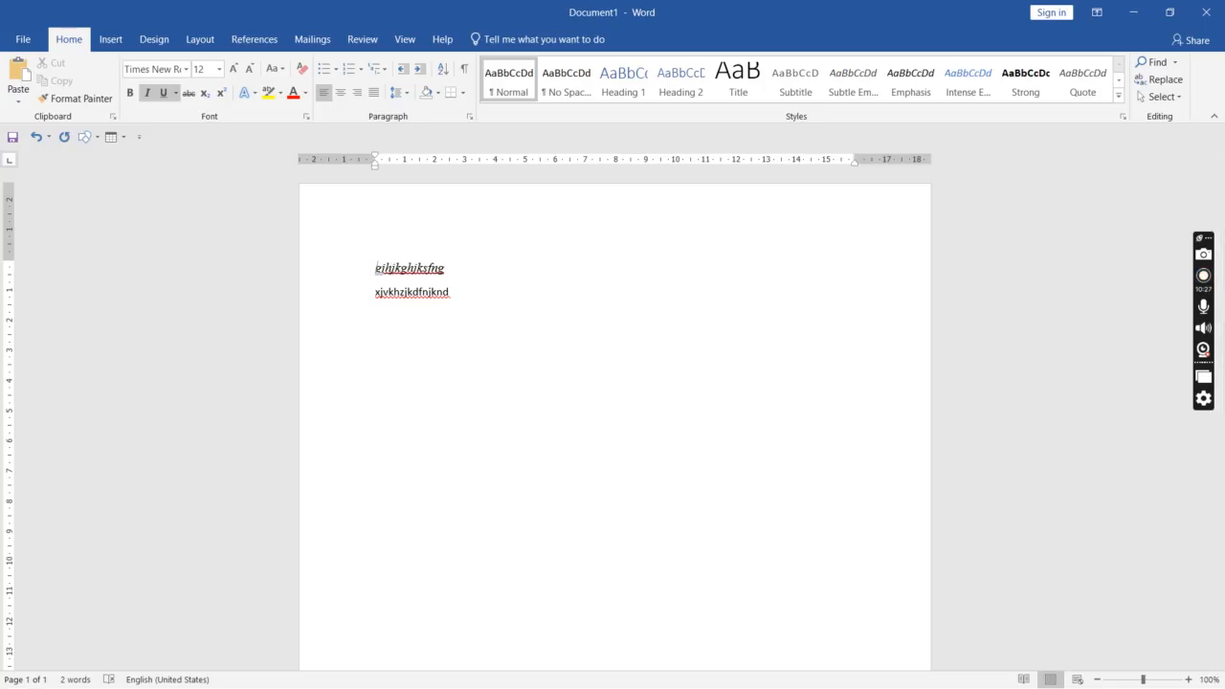
right_click(408, 274)
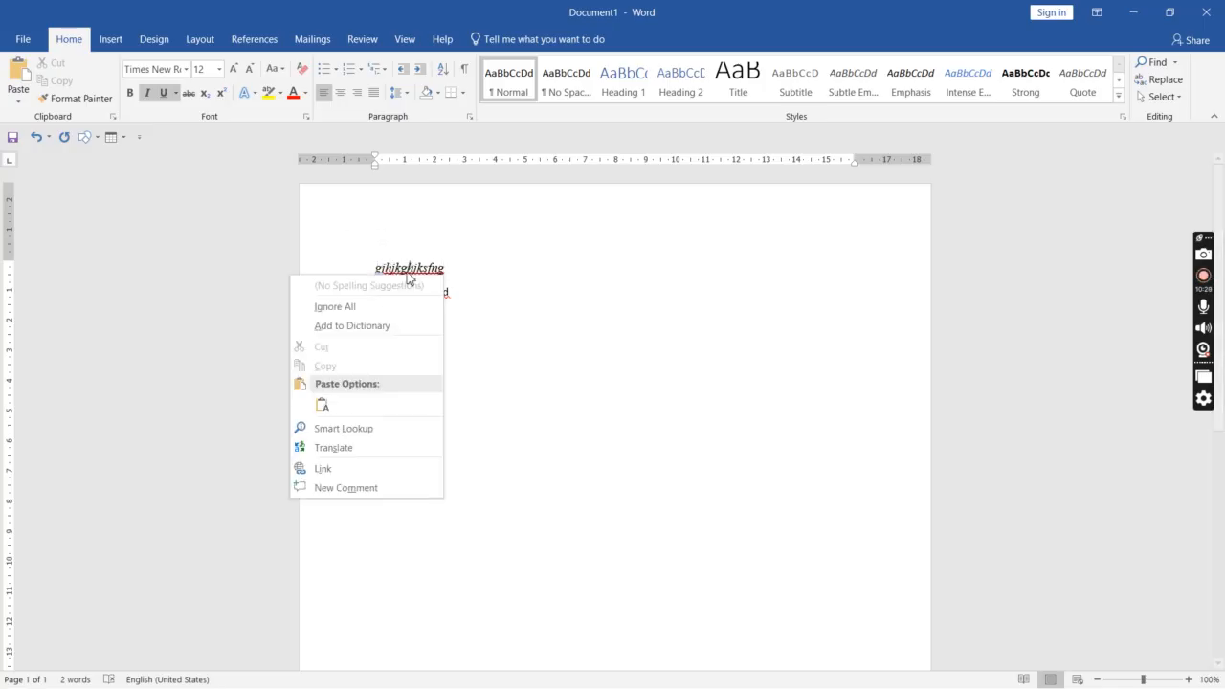
click(352, 307)
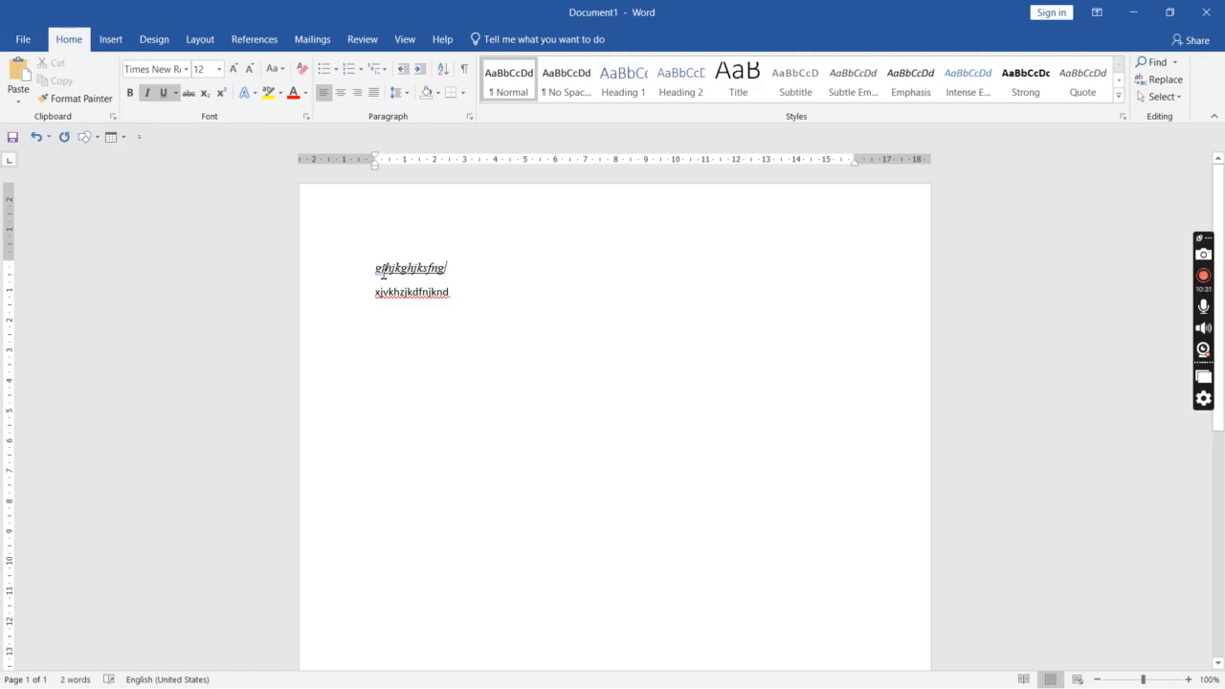
Step: Remove the italic and underline formatting from the first line
double_click(436, 267)
click(448, 281)
click(346, 275)
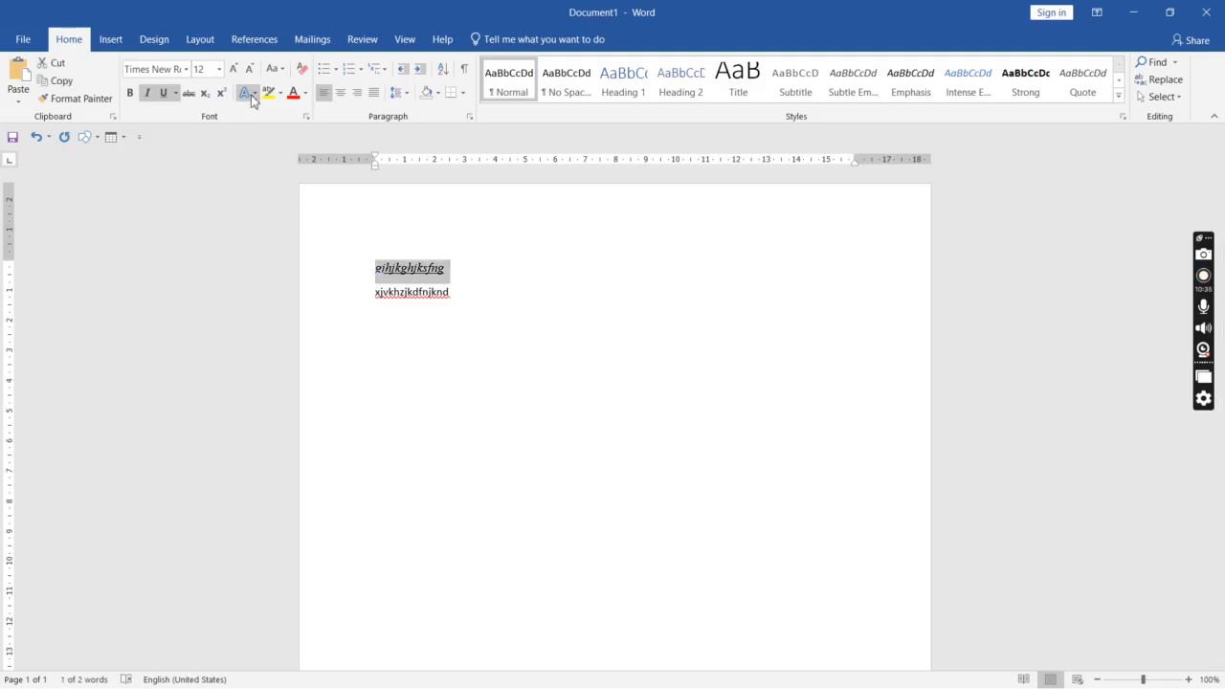
click(147, 95)
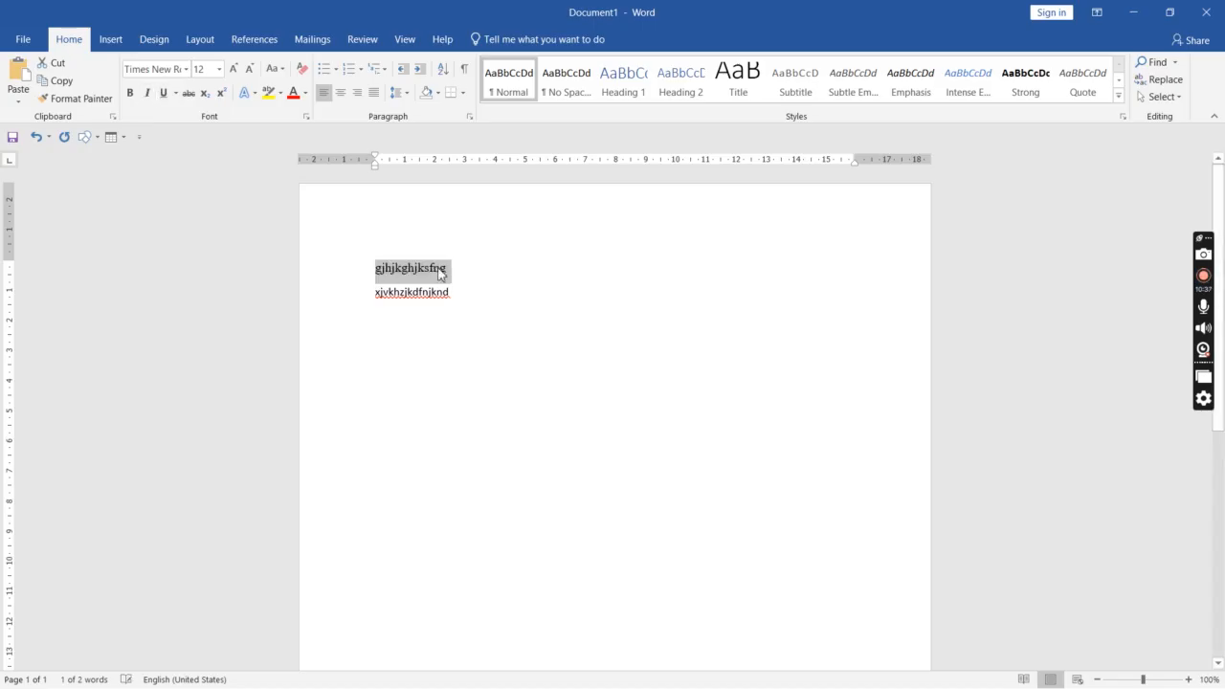
click(466, 280)
Step: Apply strikethrough to the first line, "gjhjkghjksfng"
drag(454, 268, 374, 267)
click(458, 274)
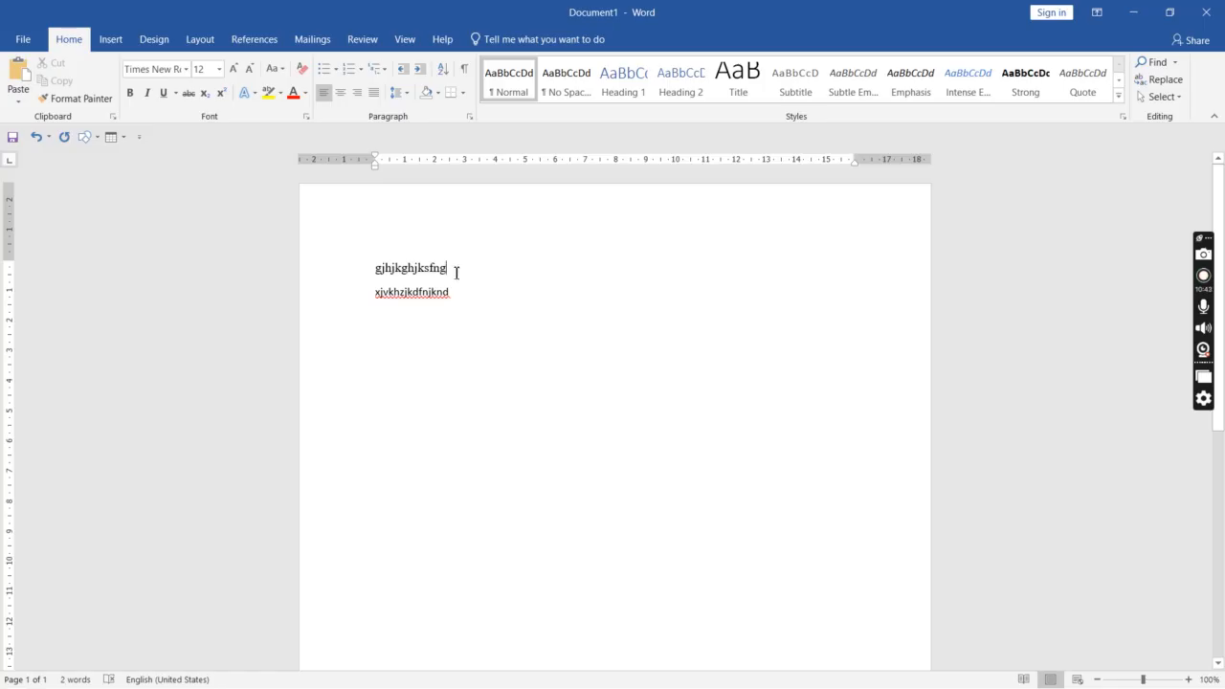
drag(450, 269, 381, 272)
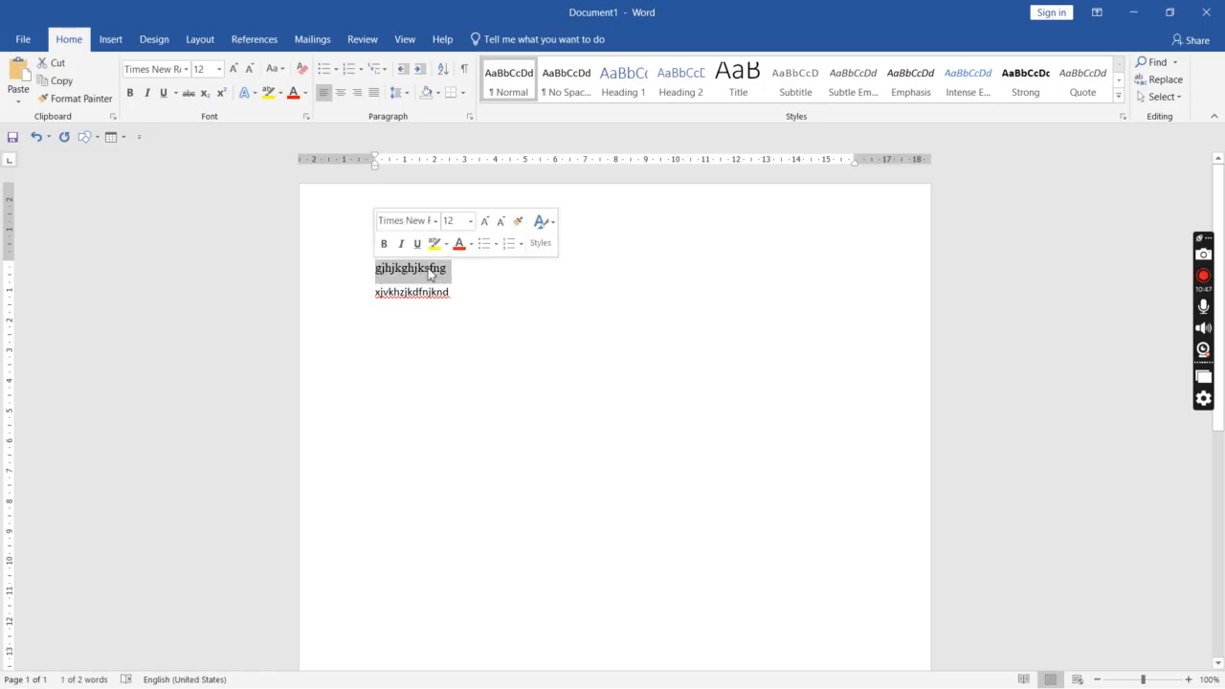
click(189, 93)
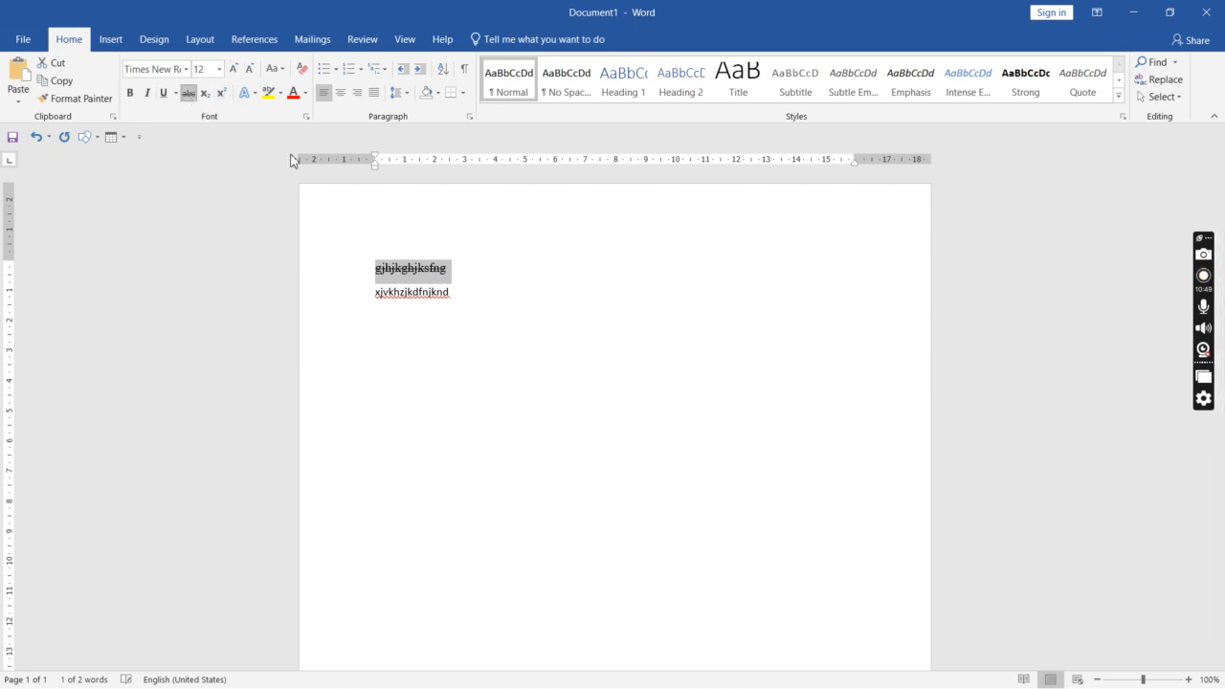
click(460, 275)
Step: Remove the strikethrough from the first line, "gjhjkghjksfng"
drag(455, 274, 380, 264)
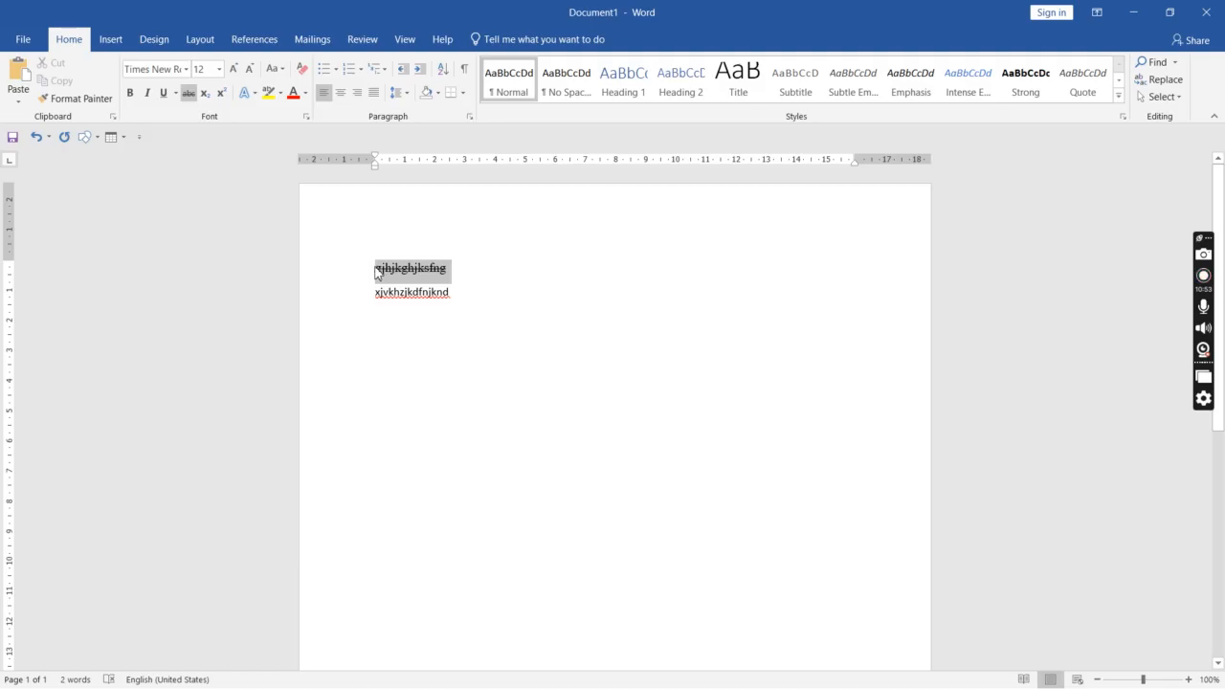
click(379, 271)
drag(377, 271, 452, 273)
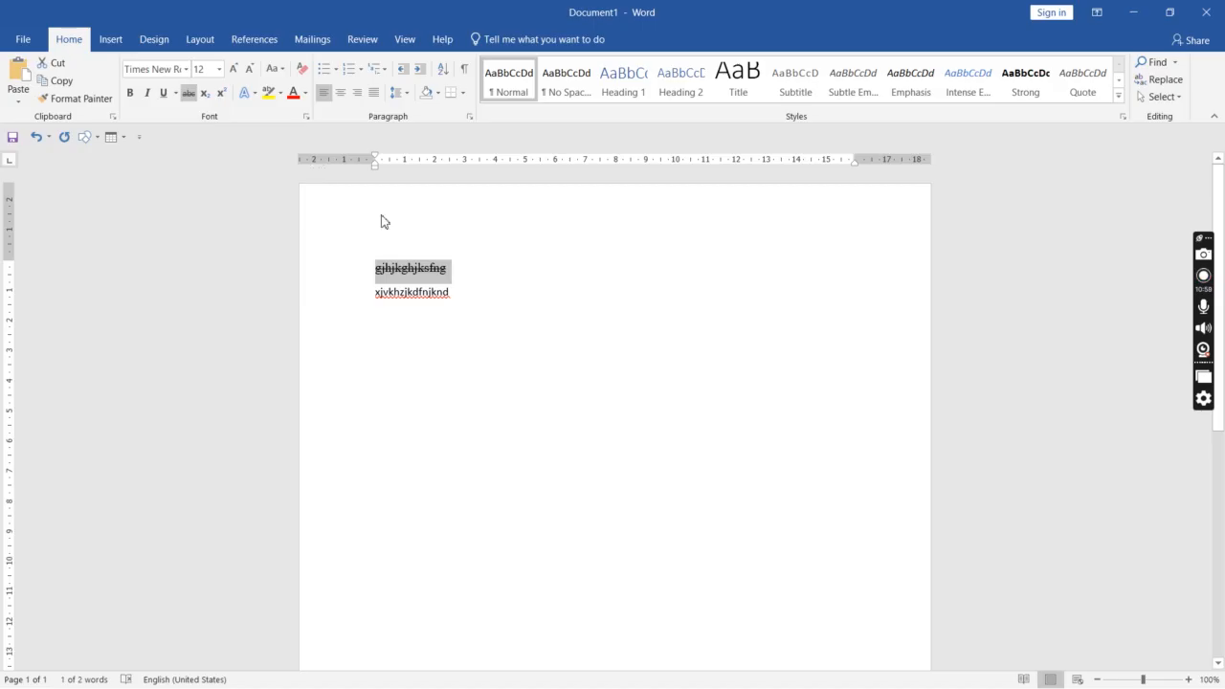
click(190, 92)
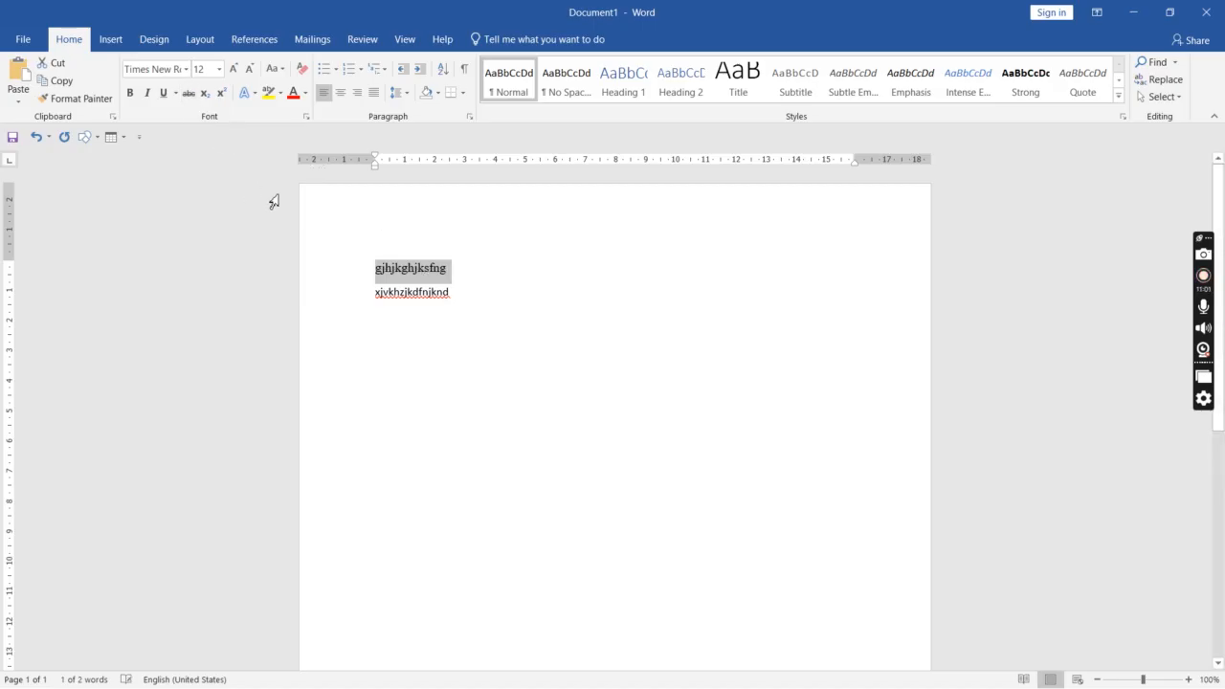
Step: Demonstrate font colours on the first line by changing it to red, orange and yellow in turn
click(293, 95)
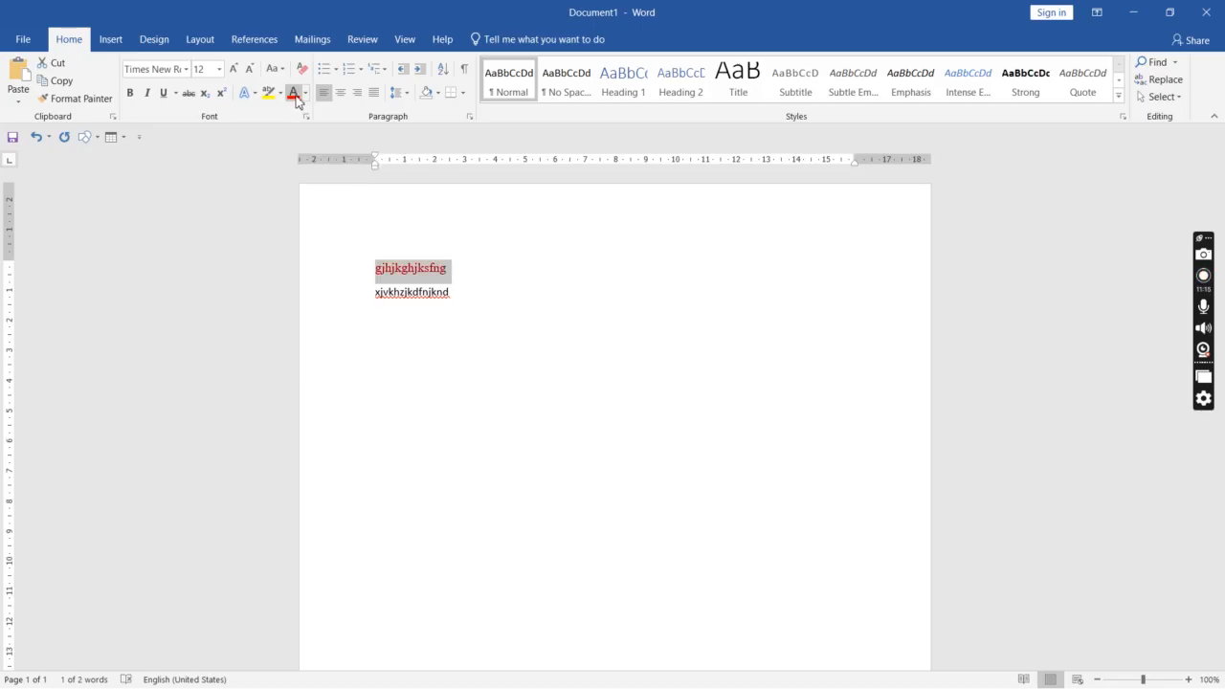
click(306, 95)
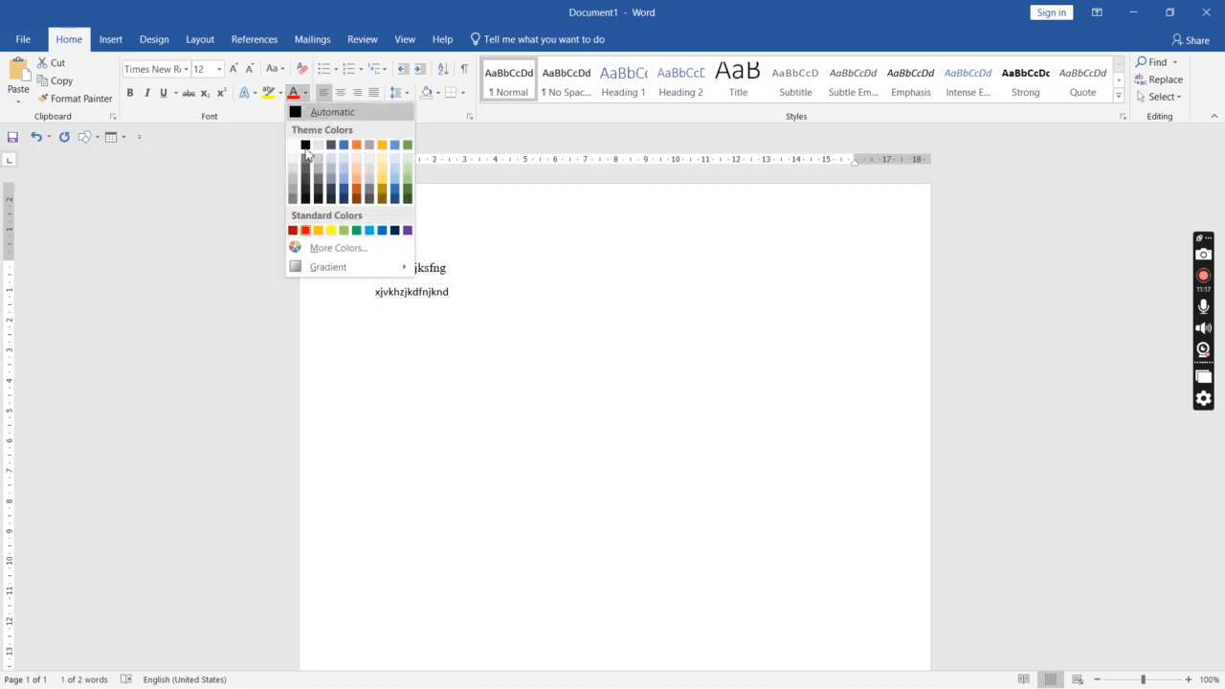
click(358, 149)
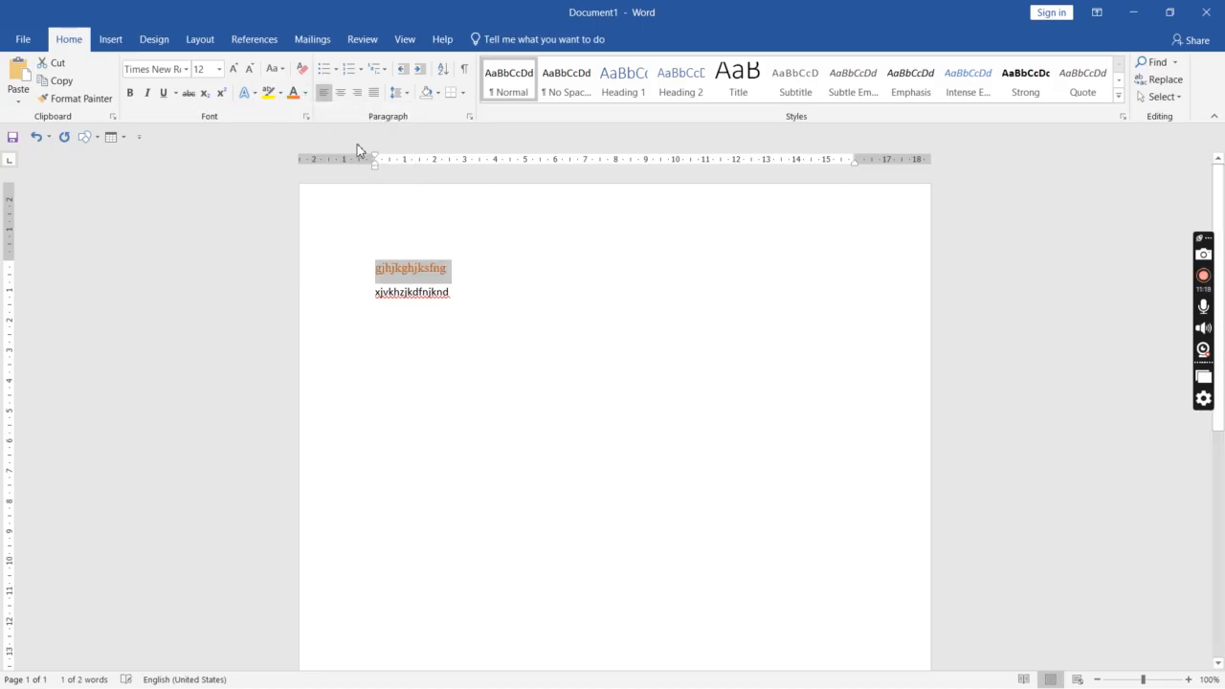
click(306, 96)
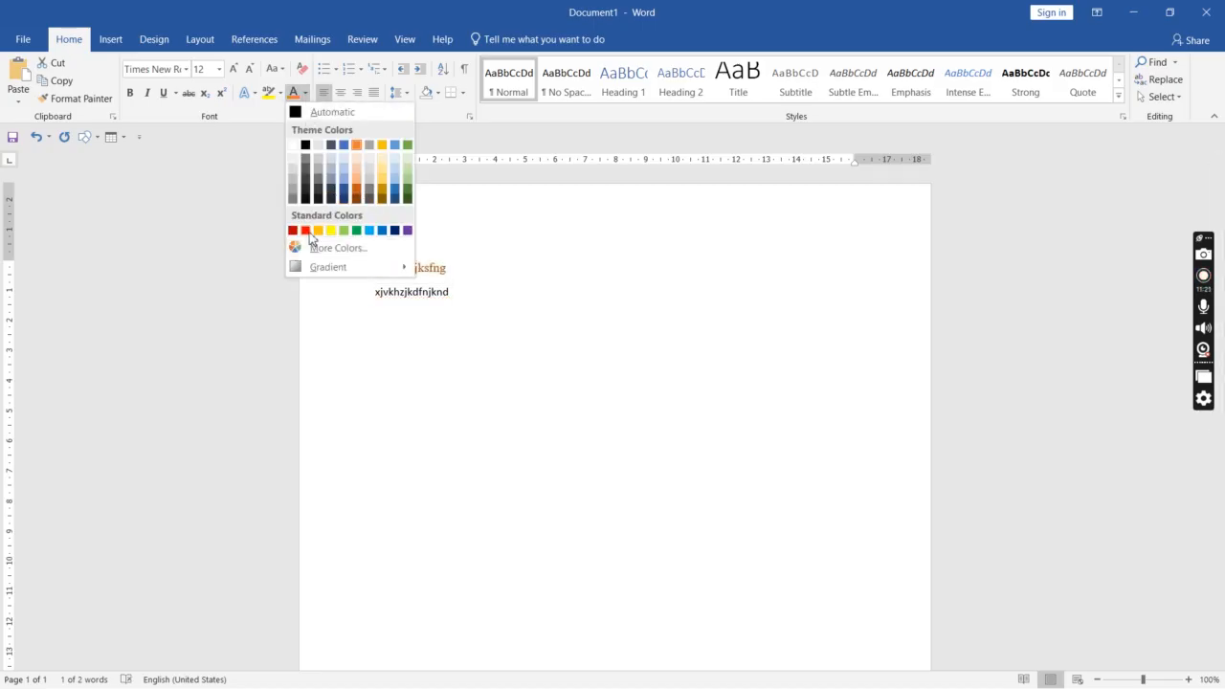
click(330, 231)
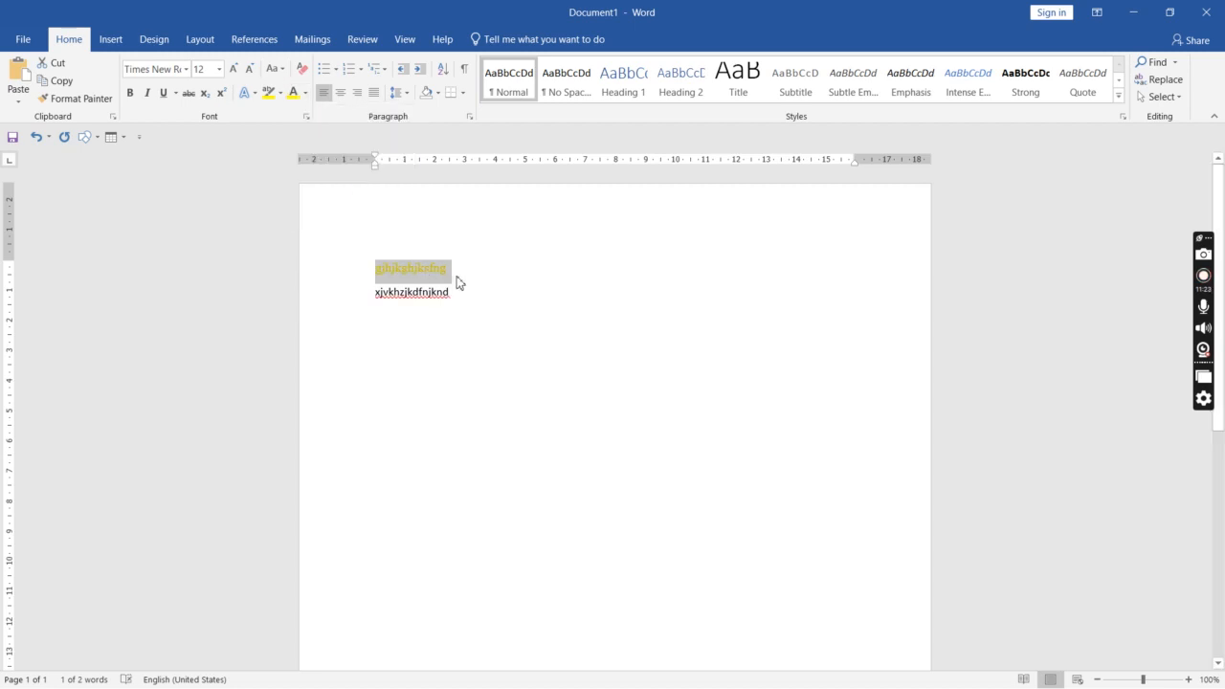
Step: Set the first line's font colour to black and deselect the text
click(305, 99)
click(311, 147)
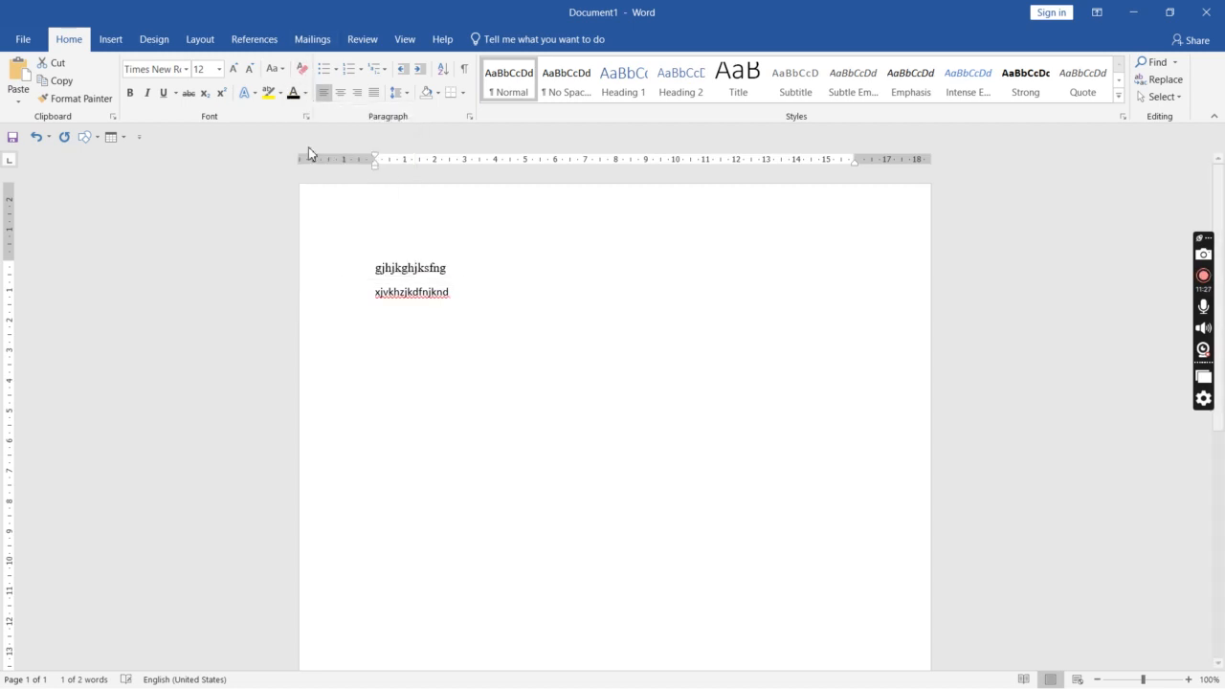
click(466, 271)
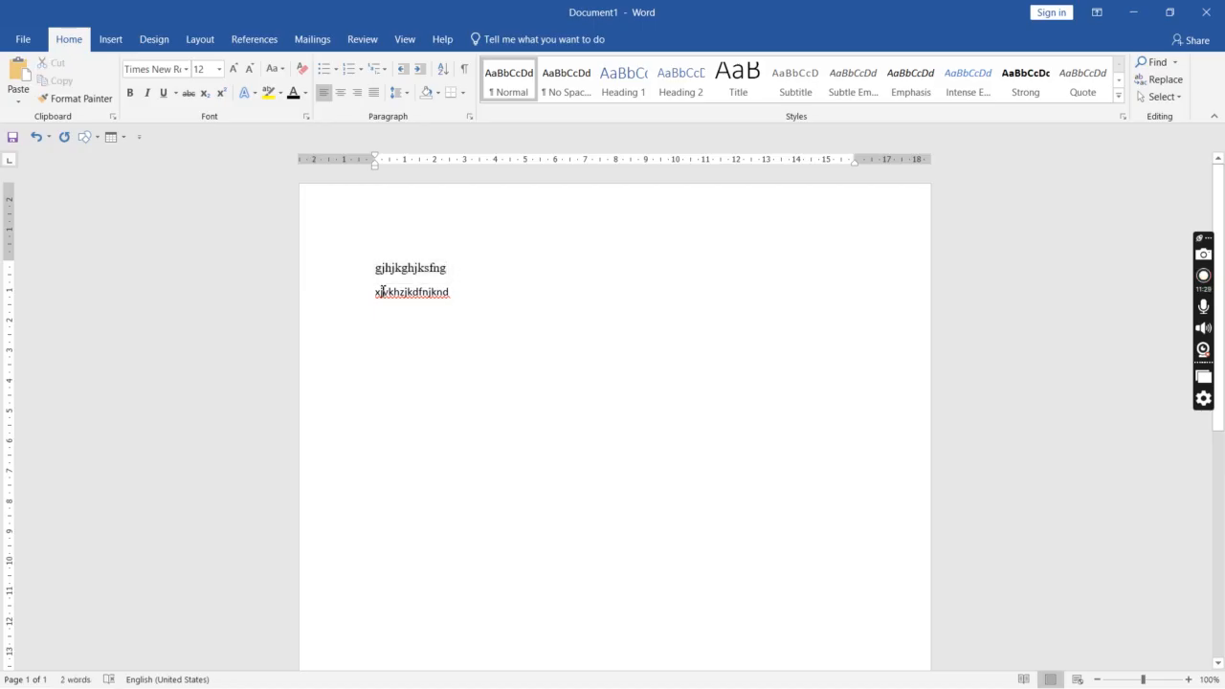
Step: Demonstrate text highlighting on the first line, "gjhjkghjksfng", in yellow, bright green and pink in turn
drag(453, 270, 374, 271)
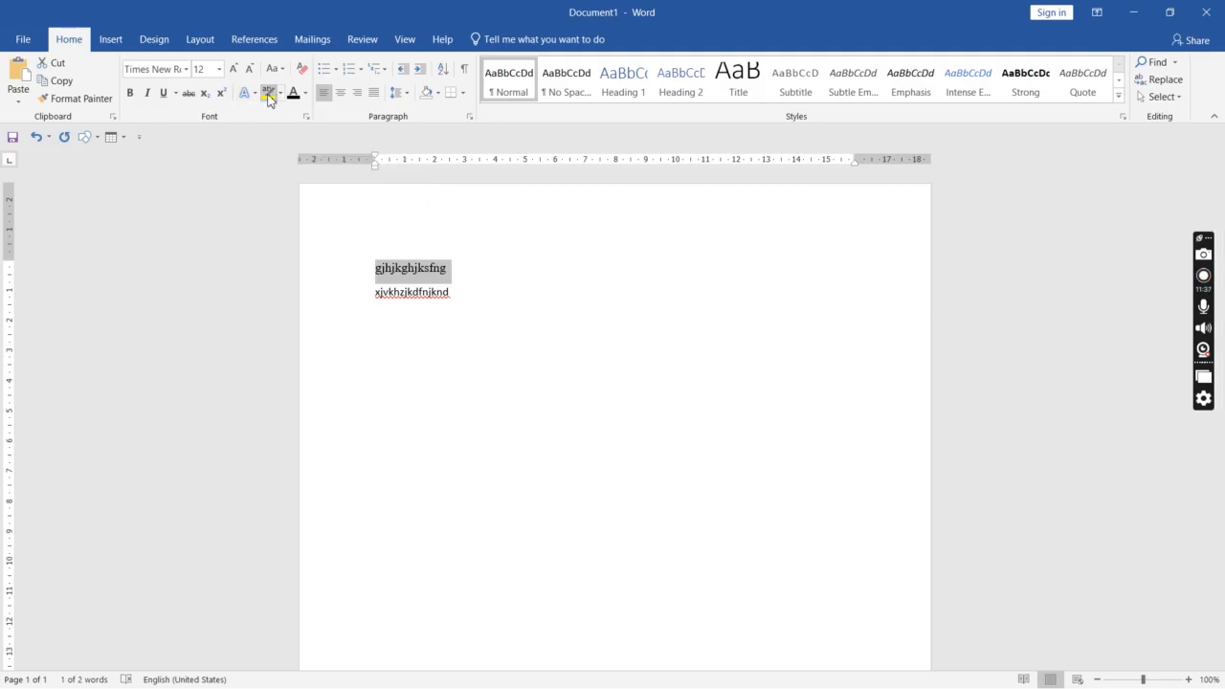
click(268, 93)
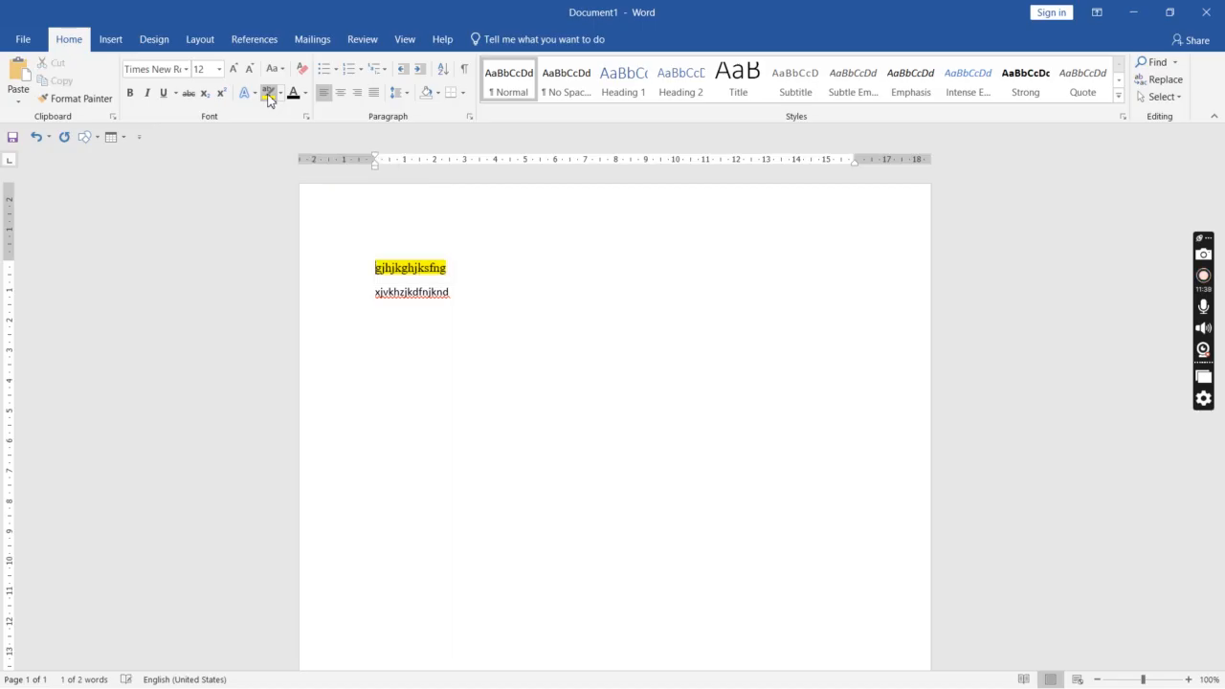
click(280, 93)
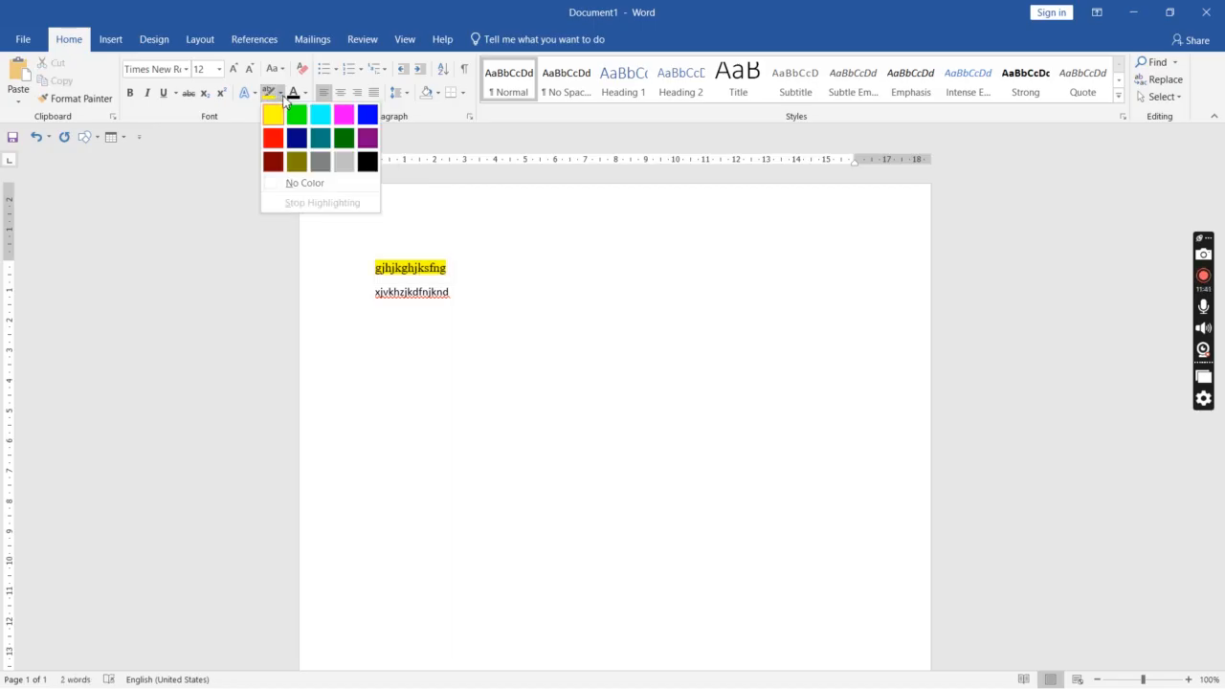
click(298, 115)
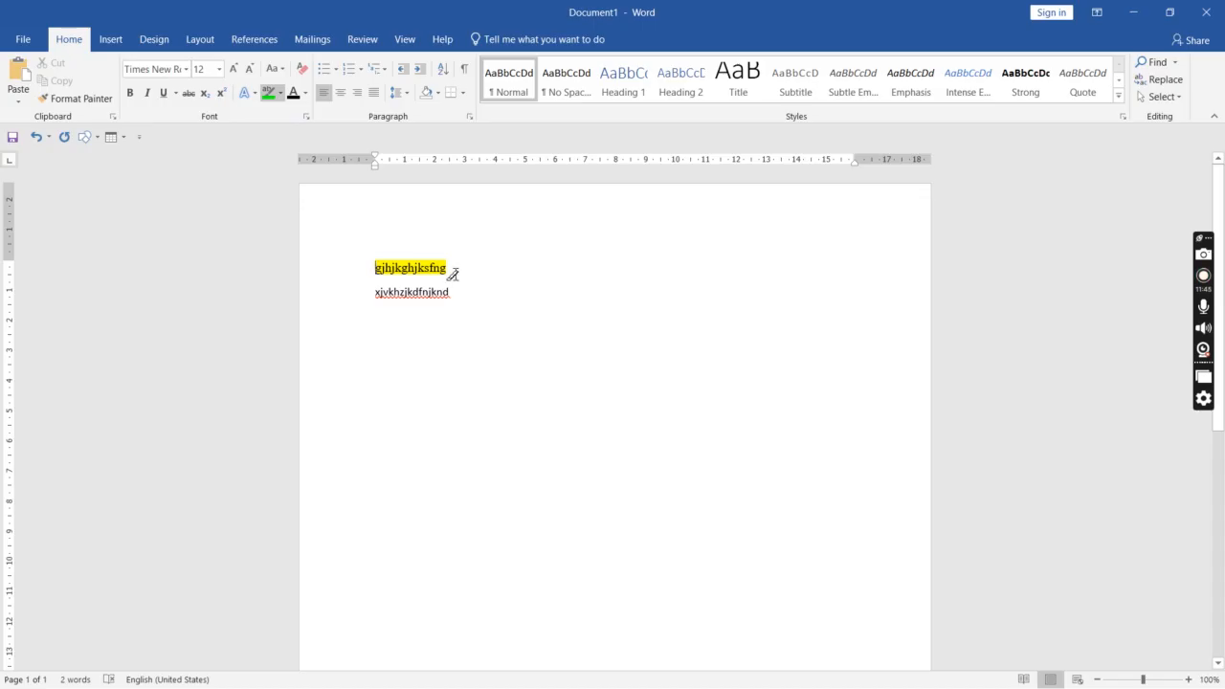
drag(445, 269, 364, 277)
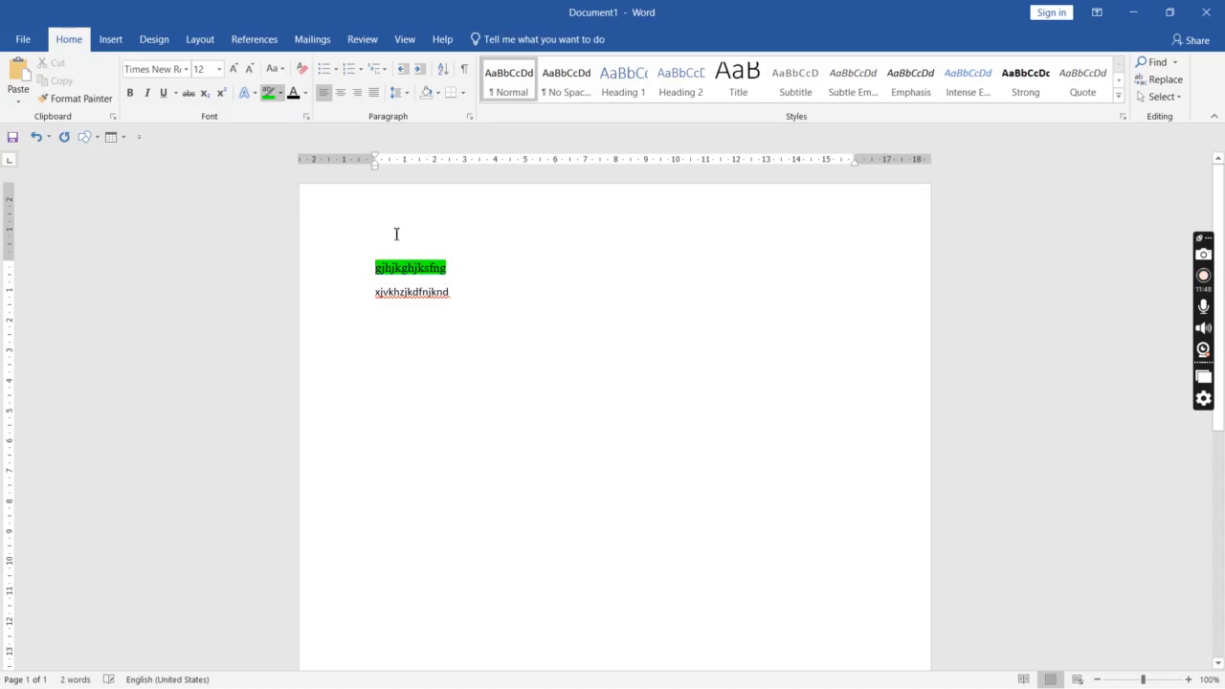
click(276, 95)
click(344, 115)
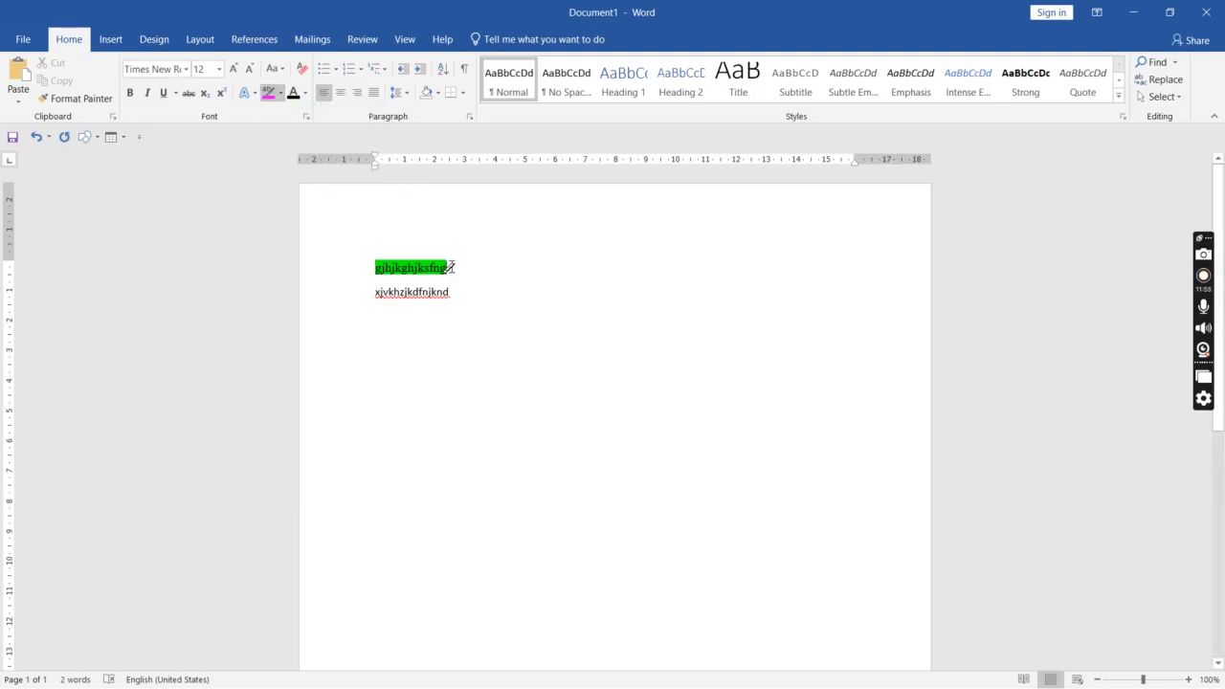
mouse_move(446, 269)
mouse_down()
mouse_move(356, 267)
mouse_move(370, 273)
mouse_up()
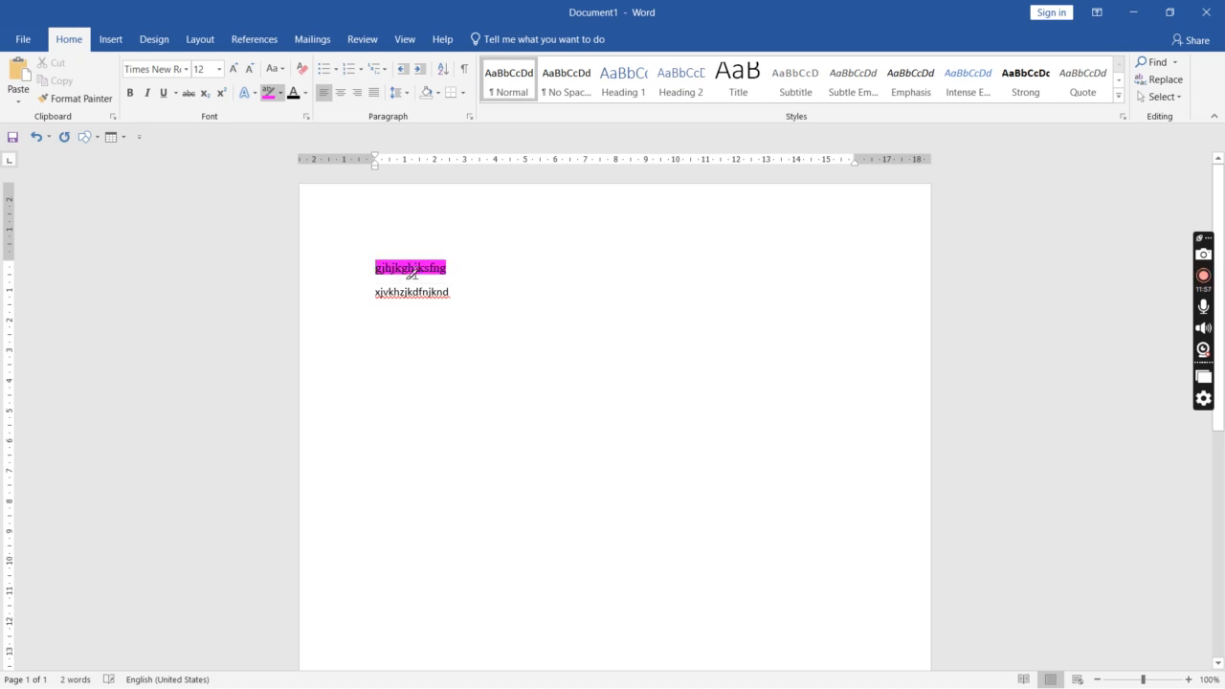
click(269, 91)
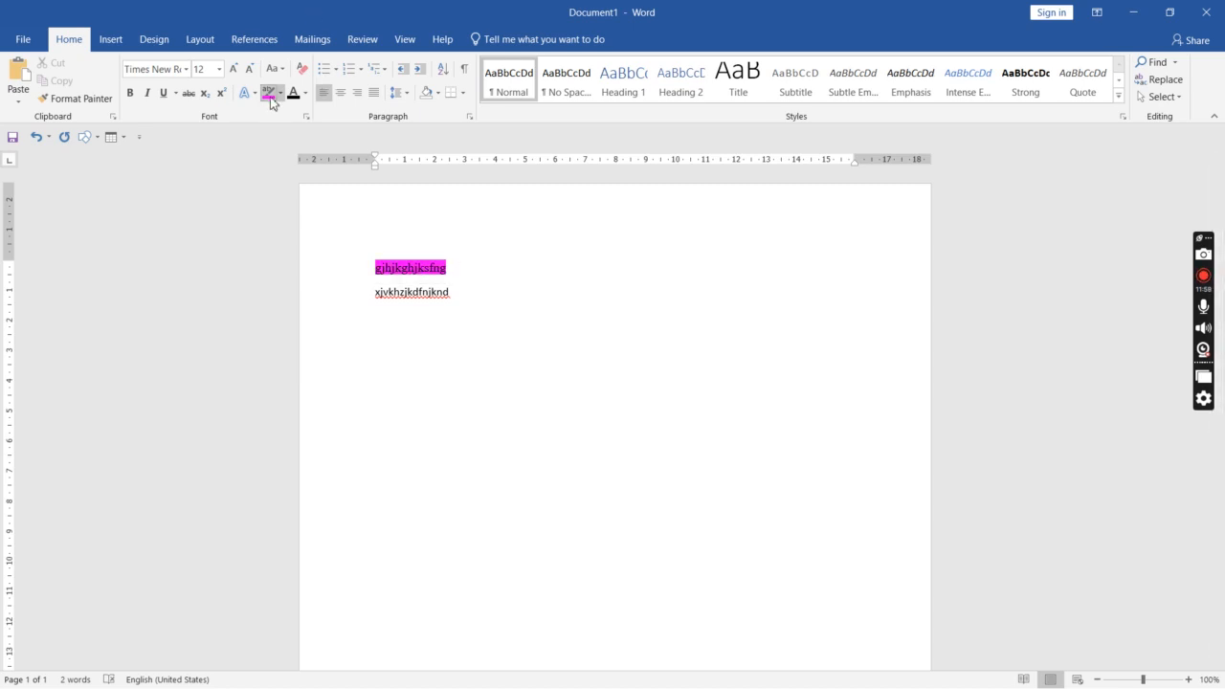
Step: Remove the highlight colour from the first line and deselect the text
drag(453, 265, 358, 284)
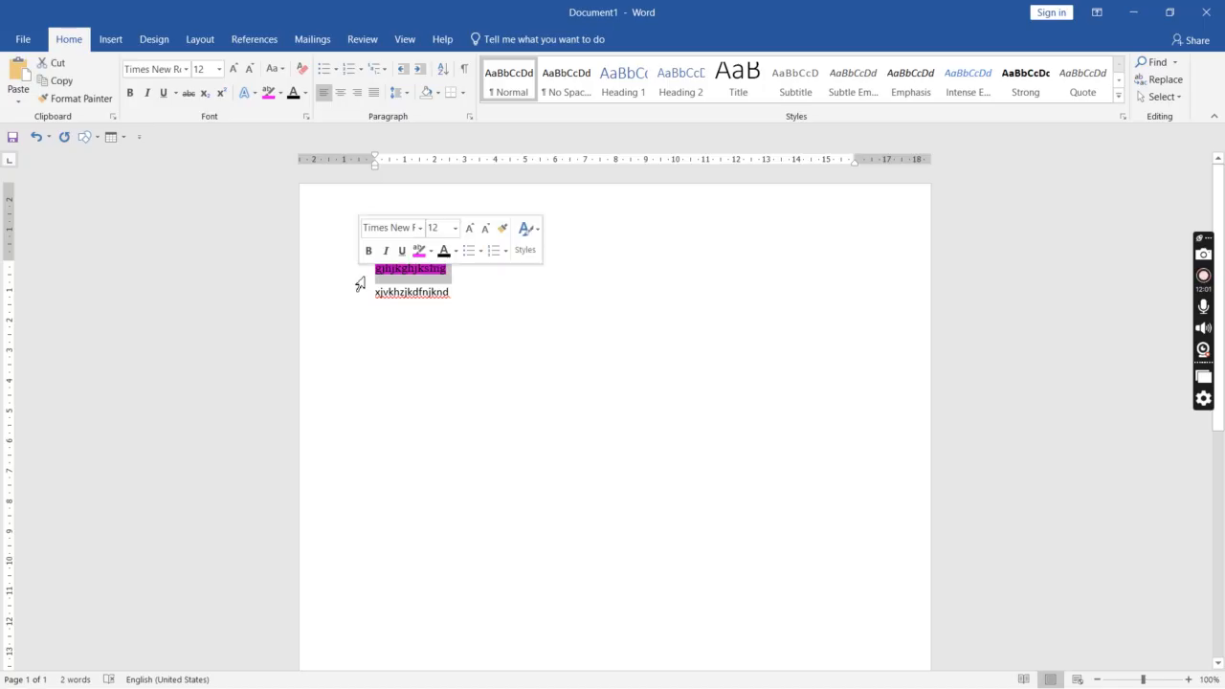
click(283, 94)
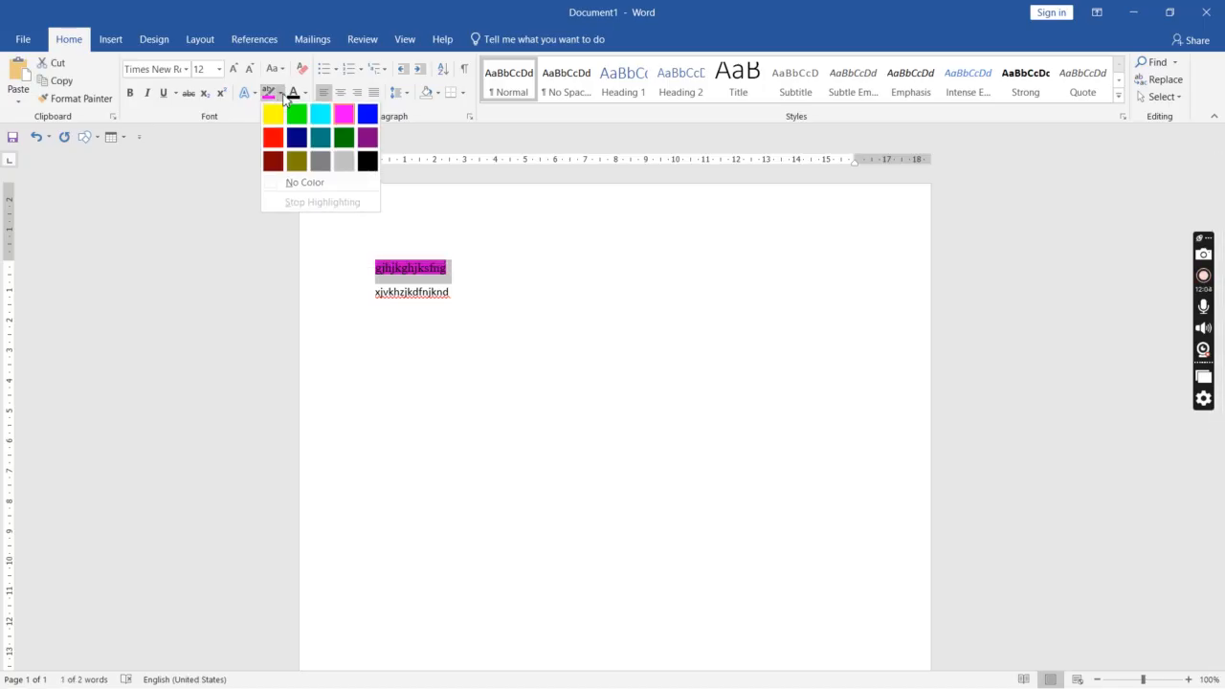
click(301, 182)
drag(437, 269, 365, 281)
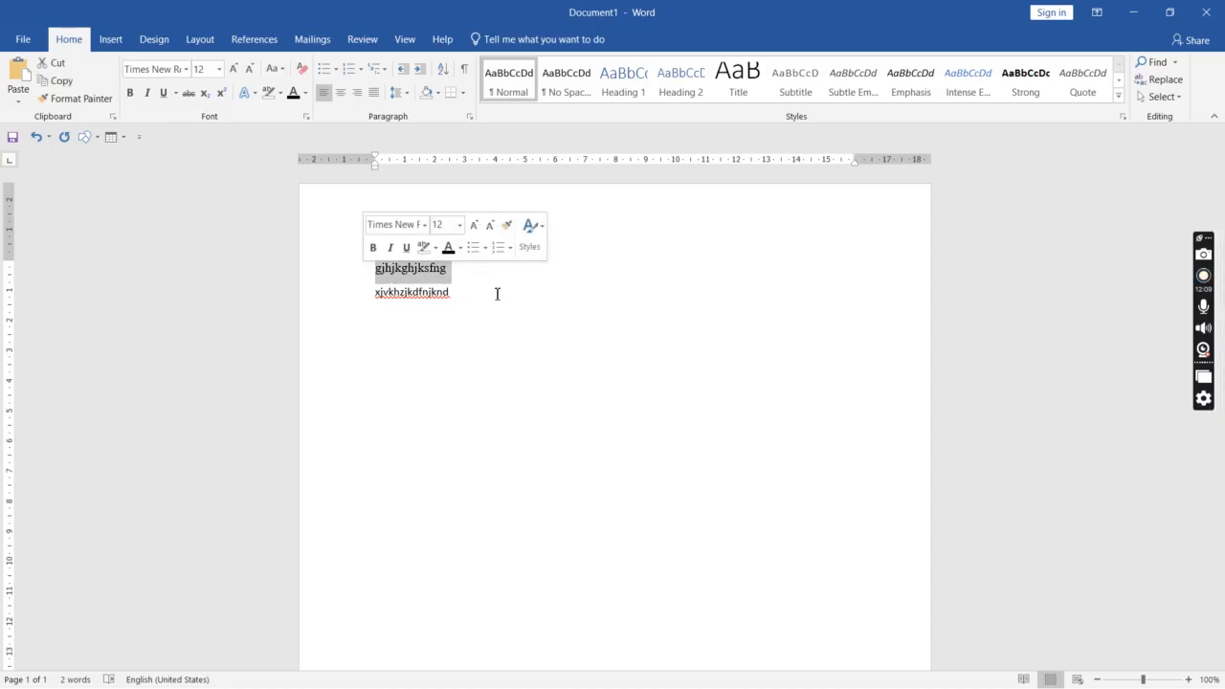
click(454, 277)
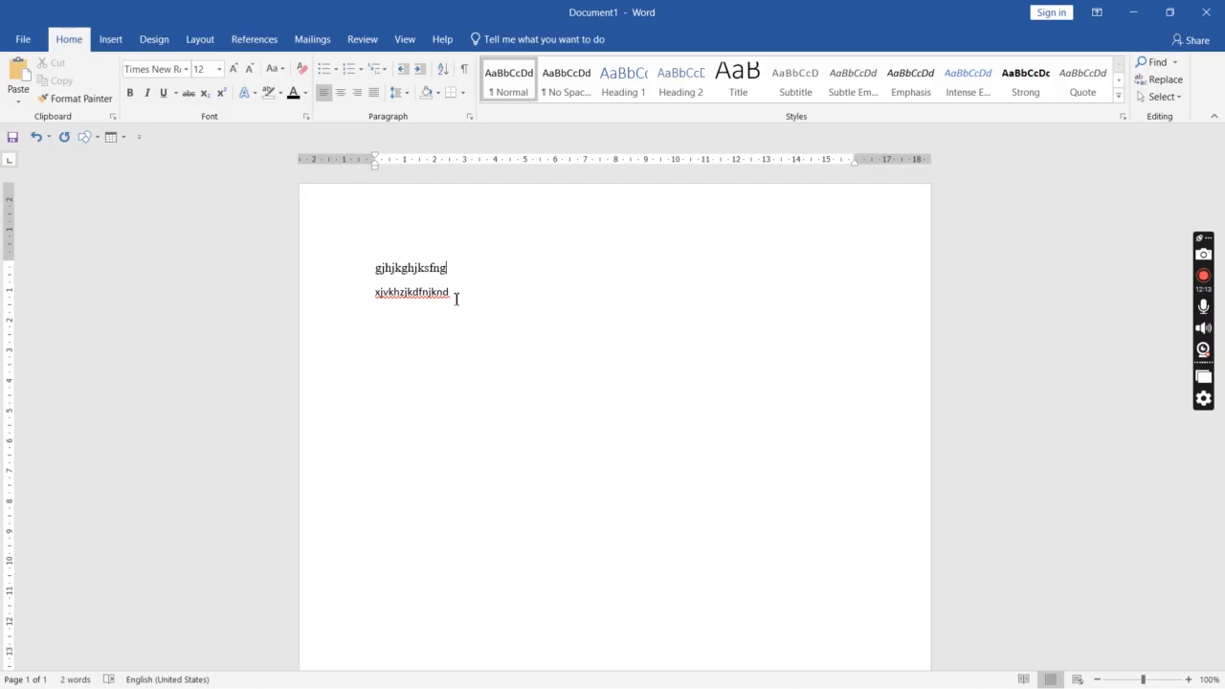
Step: Apply the blue gradient text effect with reflection to the first line, "gjhjkghjksfng"
drag(448, 271, 374, 262)
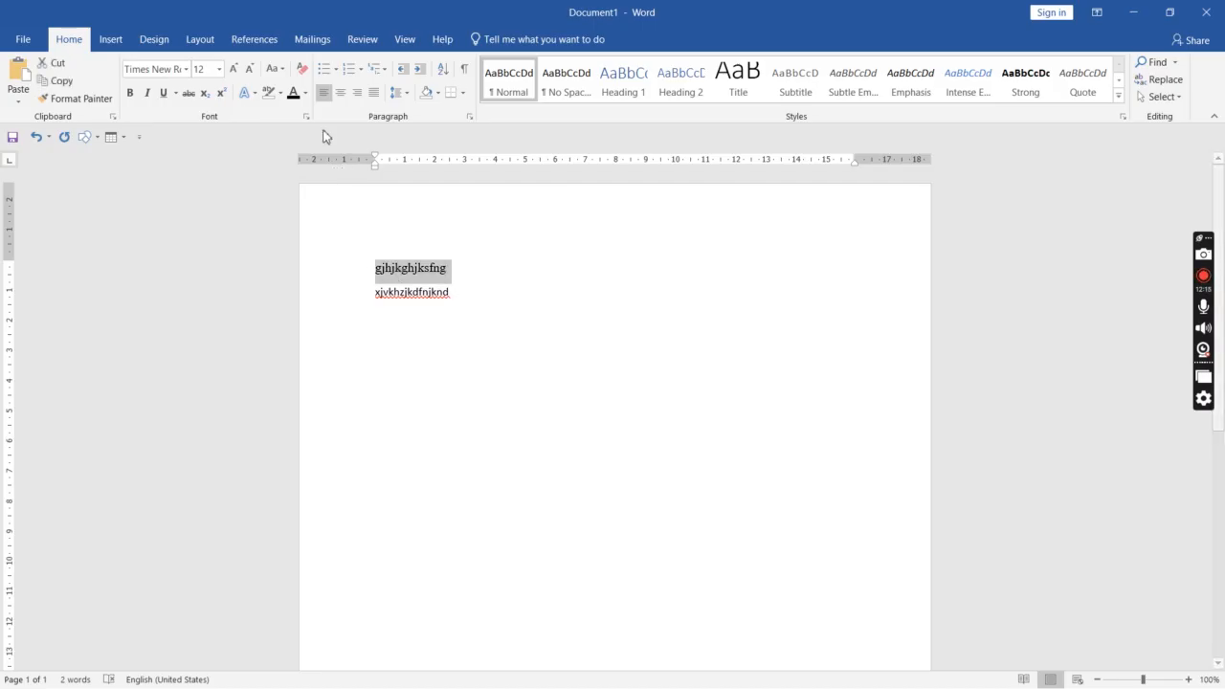
click(256, 96)
click(246, 97)
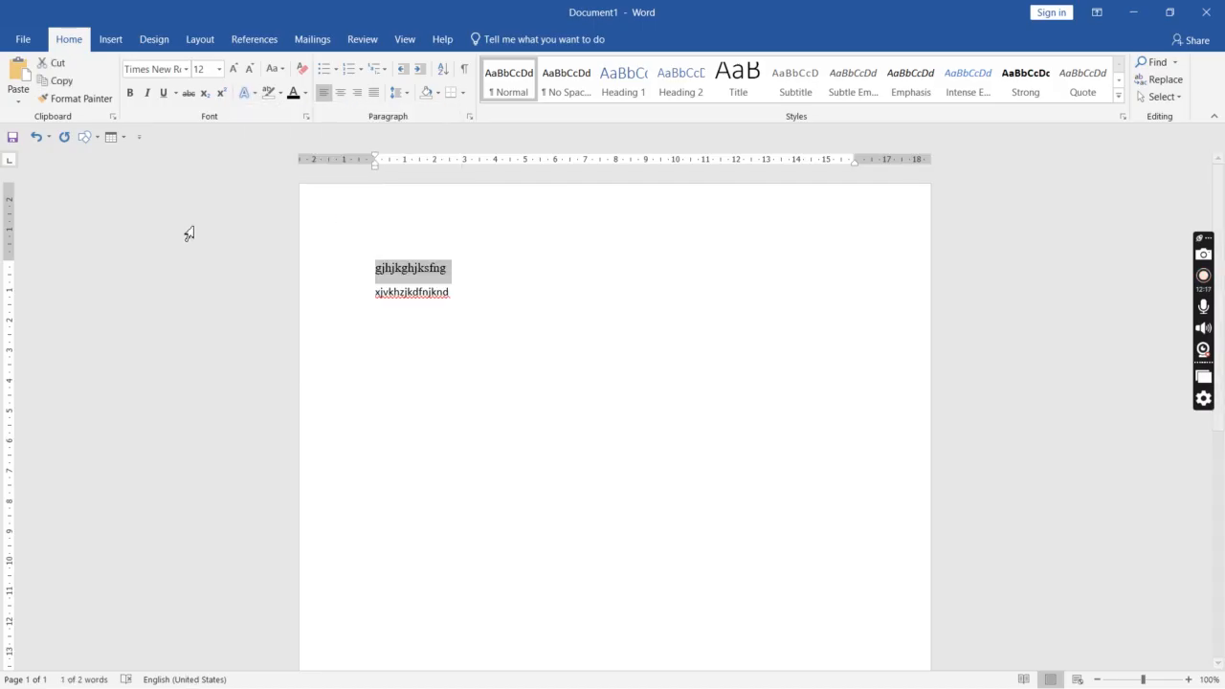
click(254, 96)
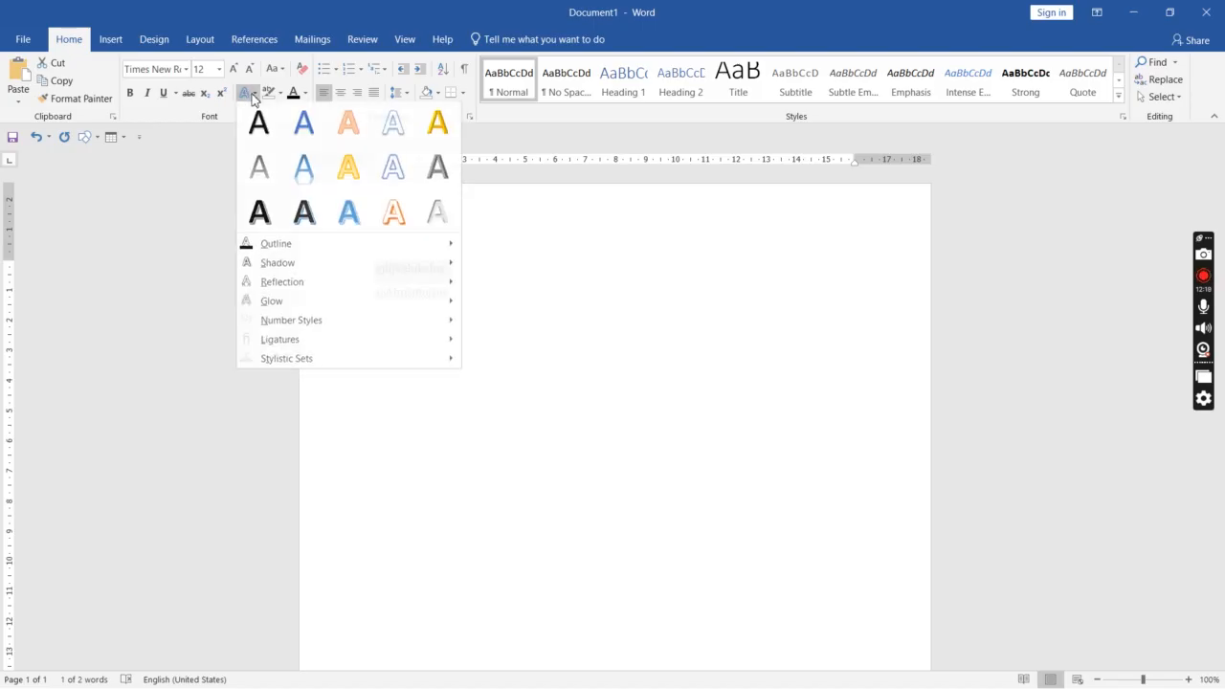
click(307, 189)
Step: Give the first line's text a red outline and deselect it
drag(465, 277, 375, 271)
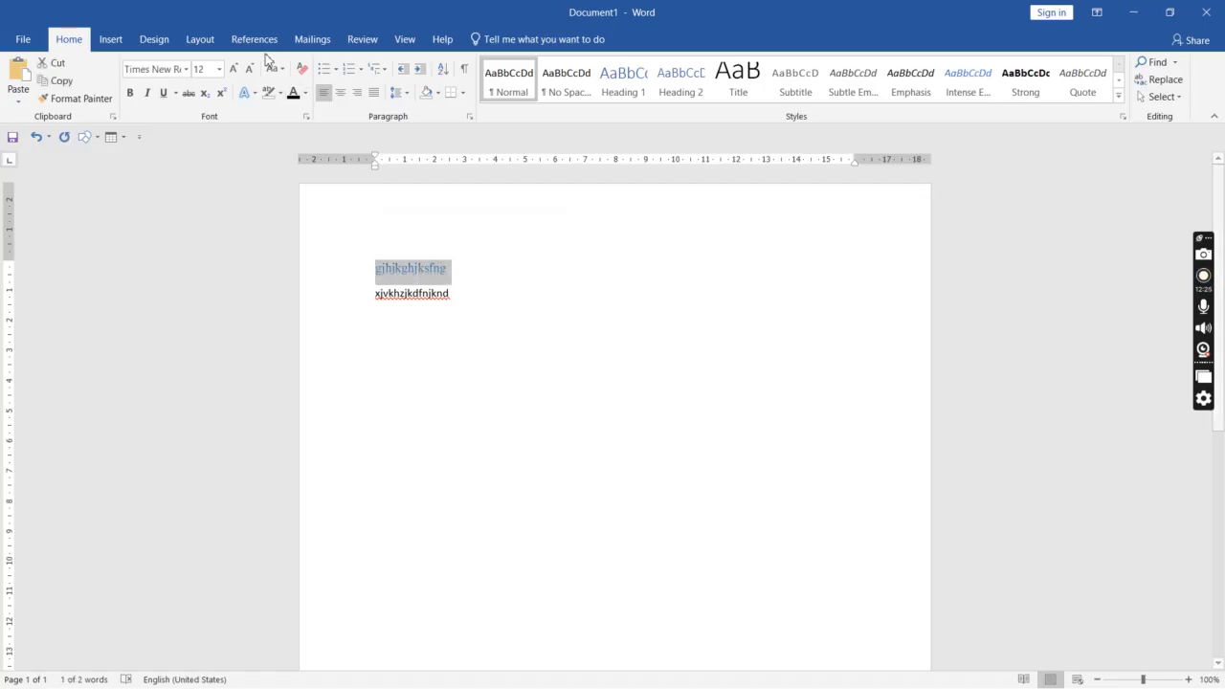
click(247, 93)
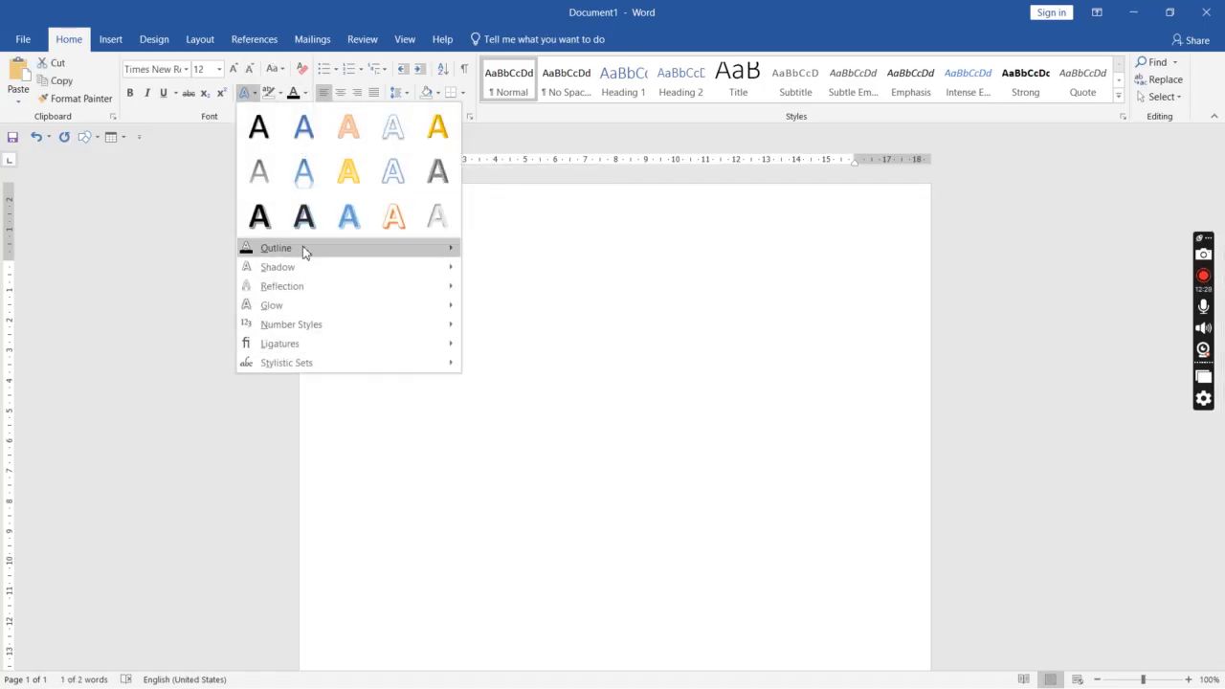
mouse_move(304, 253)
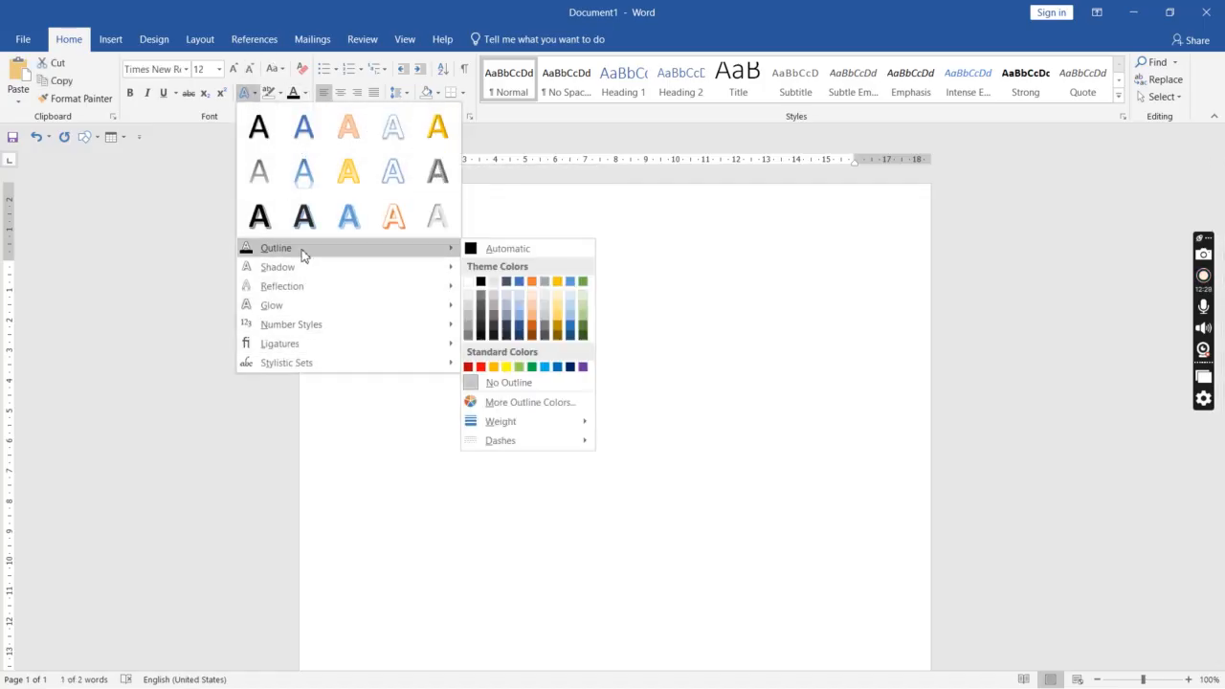
click(481, 367)
click(460, 273)
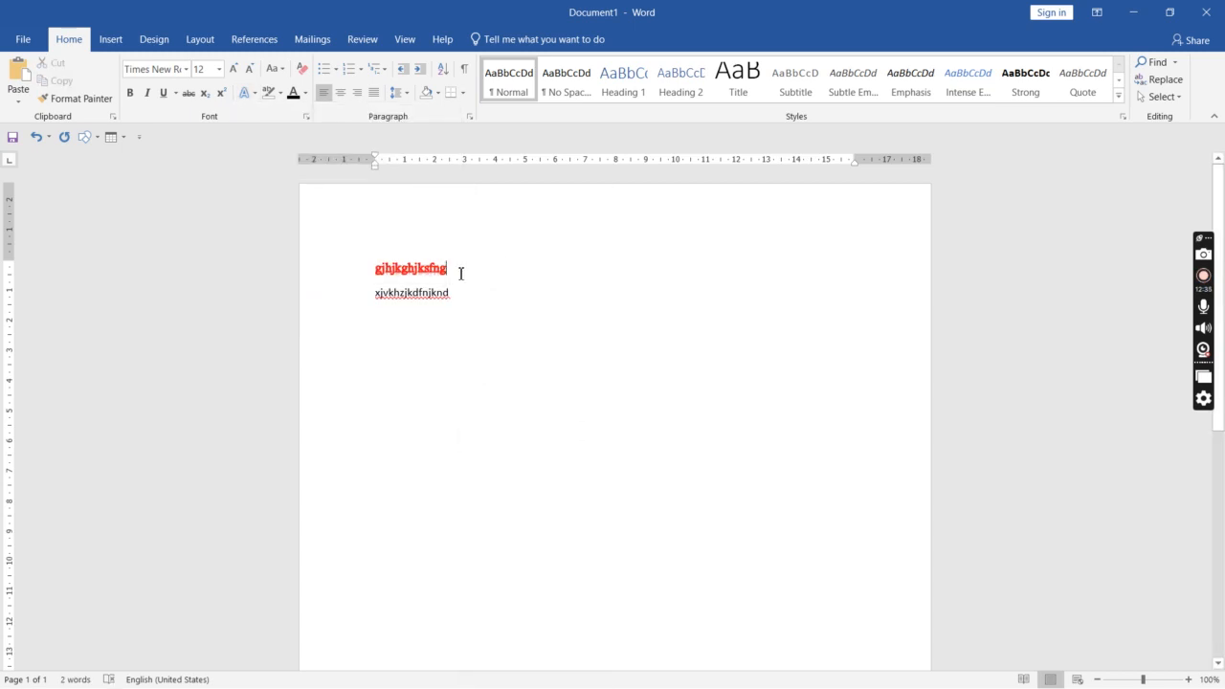
Step: Remove the red outline and the blue text effect from the first line
drag(460, 273, 373, 271)
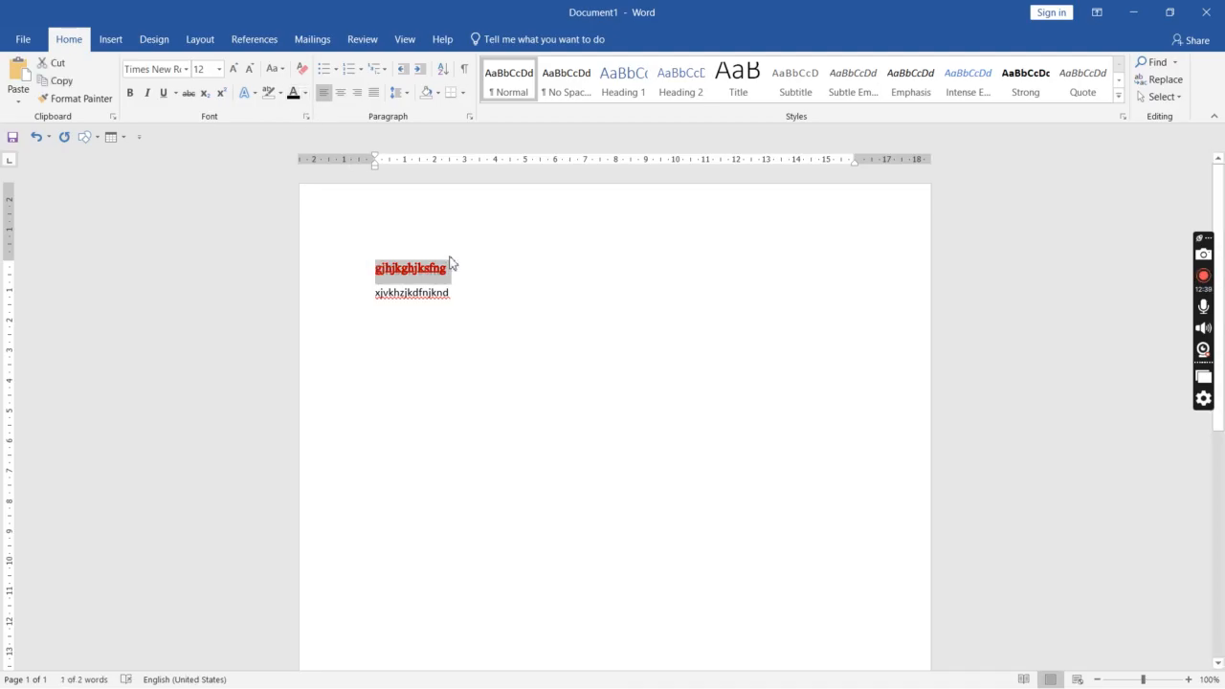
click(280, 93)
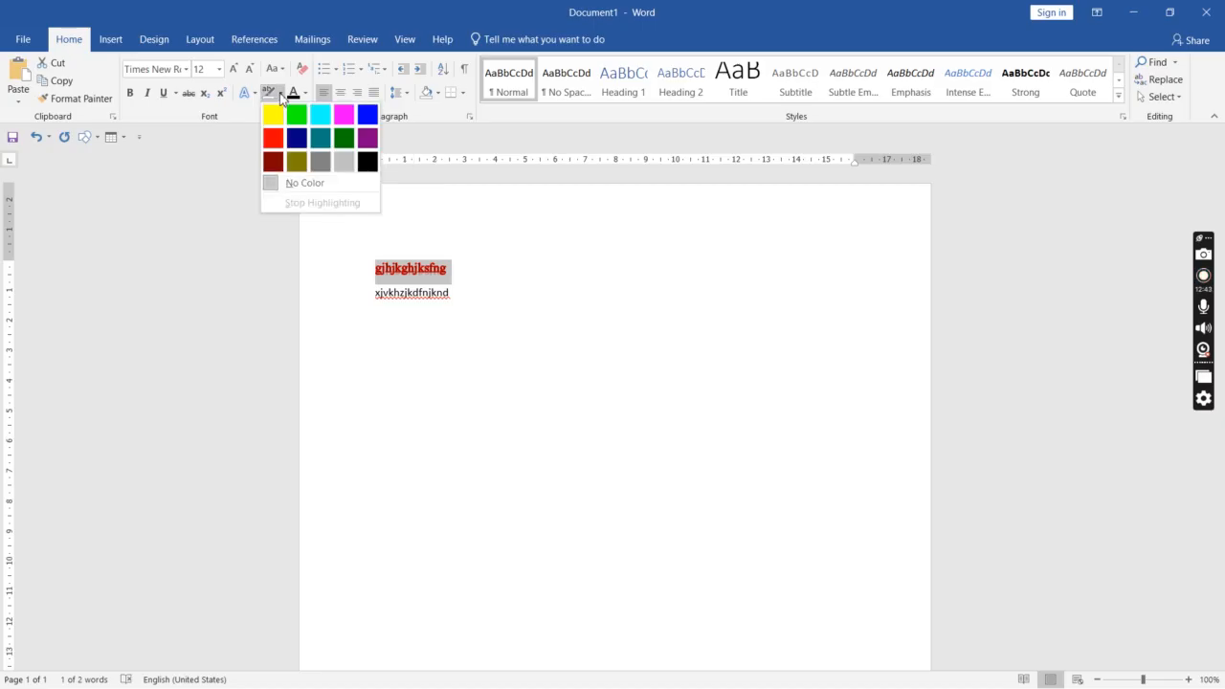
click(280, 94)
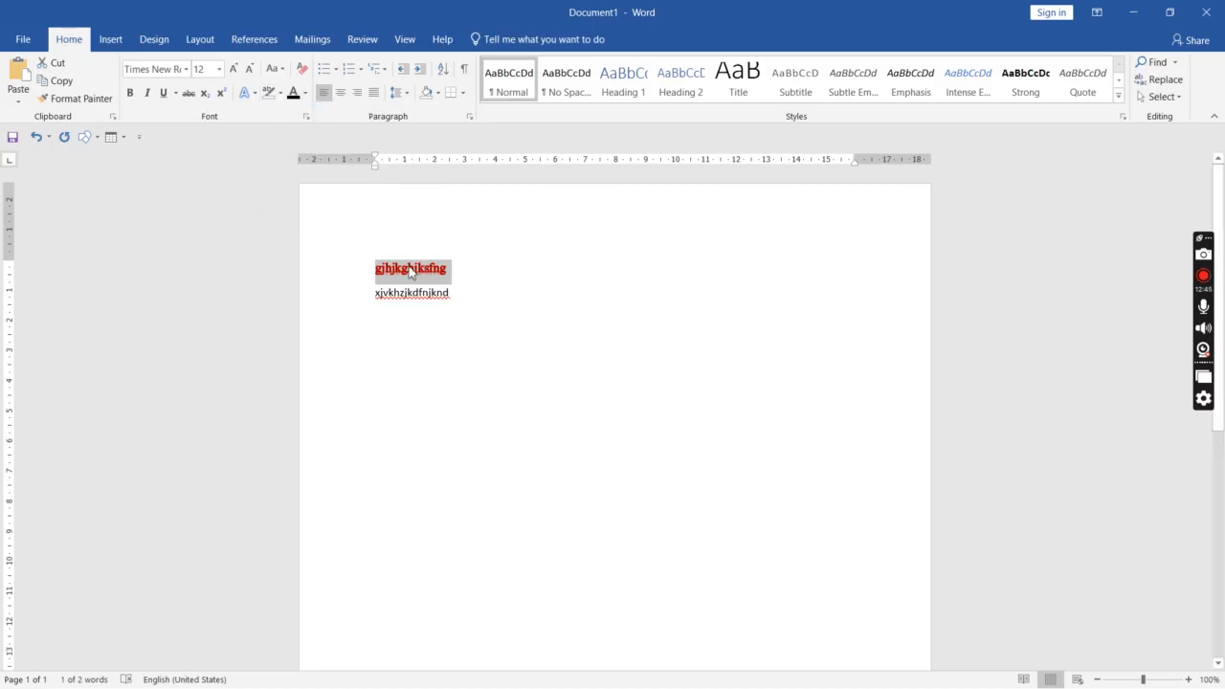
click(253, 98)
mouse_move(313, 263)
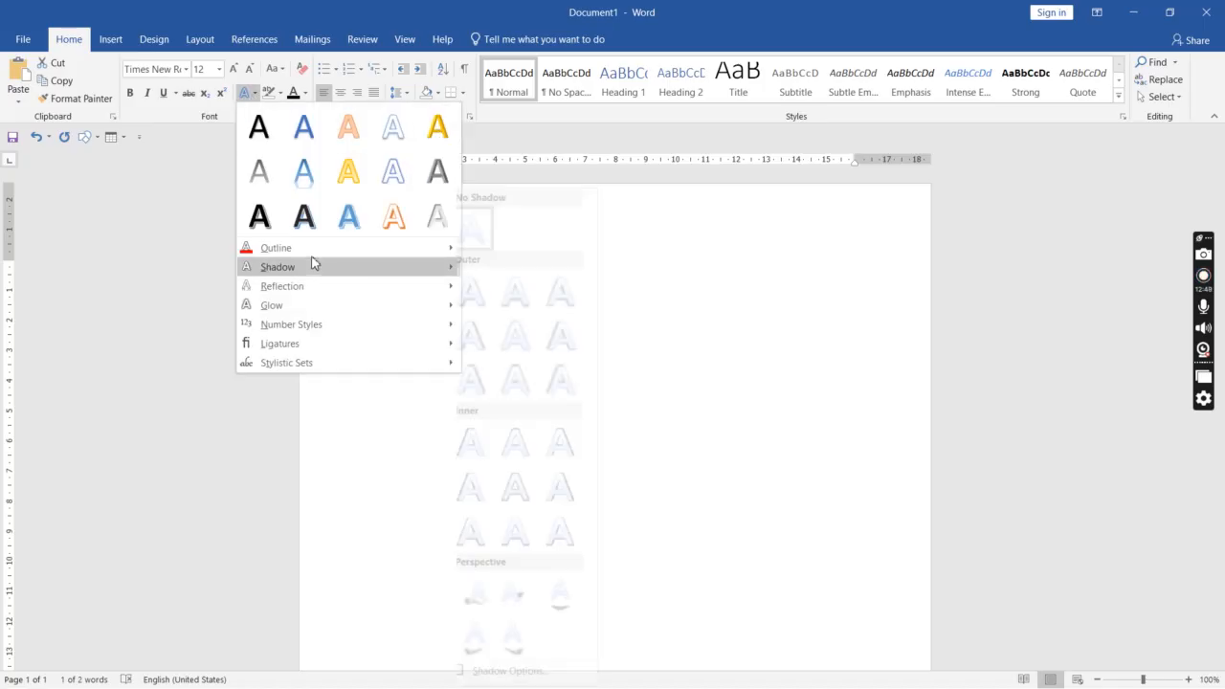
mouse_move(405, 248)
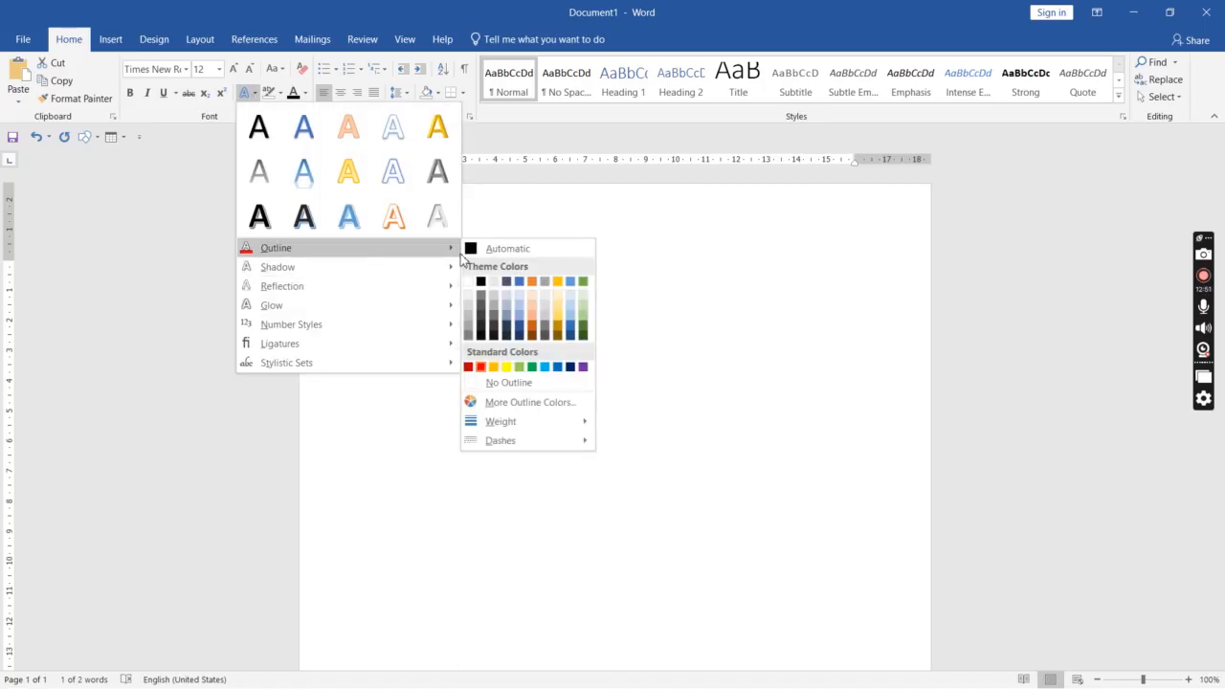
click(508, 385)
click(457, 279)
click(355, 275)
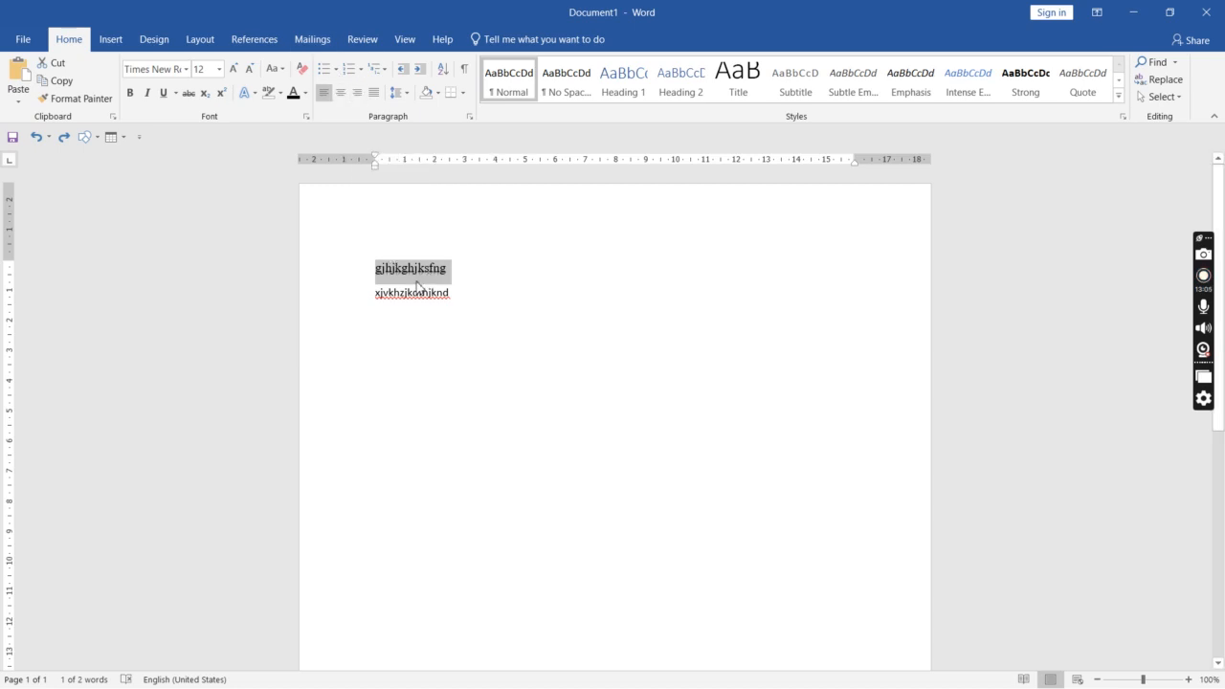
Step: Replace all sample text with two manually numbered lines, "1.shfduijsdhujhksdf" and "2jjsfkhjkdsfkdfs"
key(ctrl+a)
key(BackSpace)
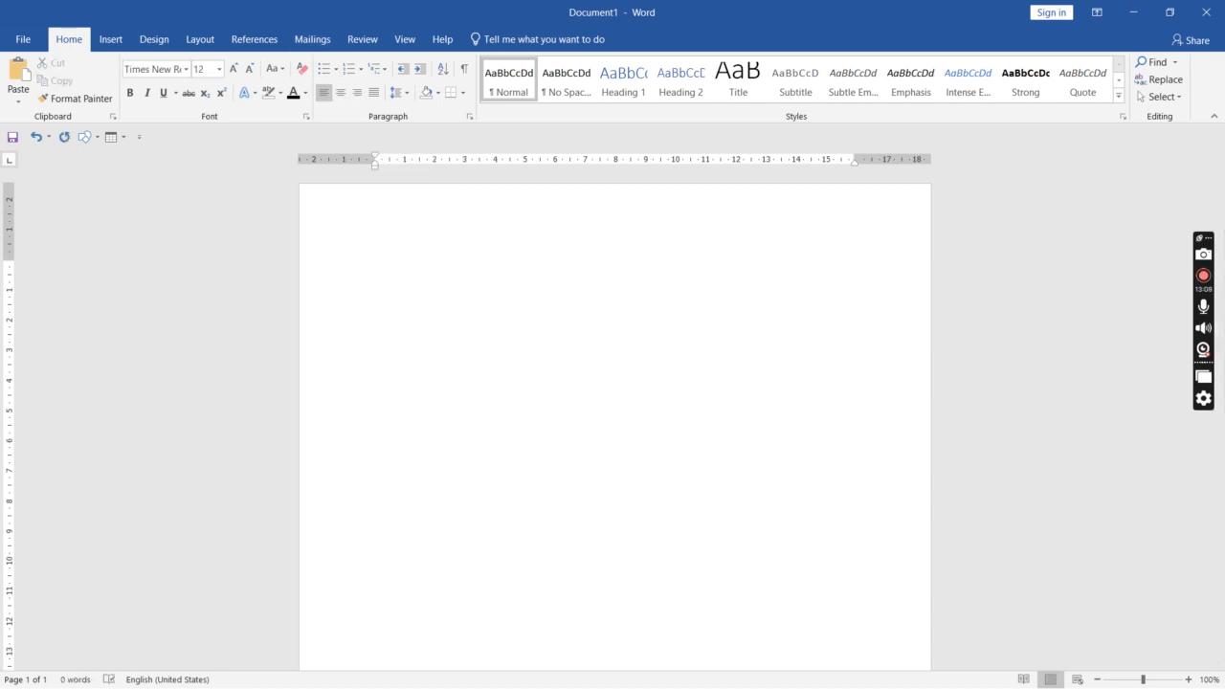
text(1.shfduijsdhujhksdf)
key(Return)
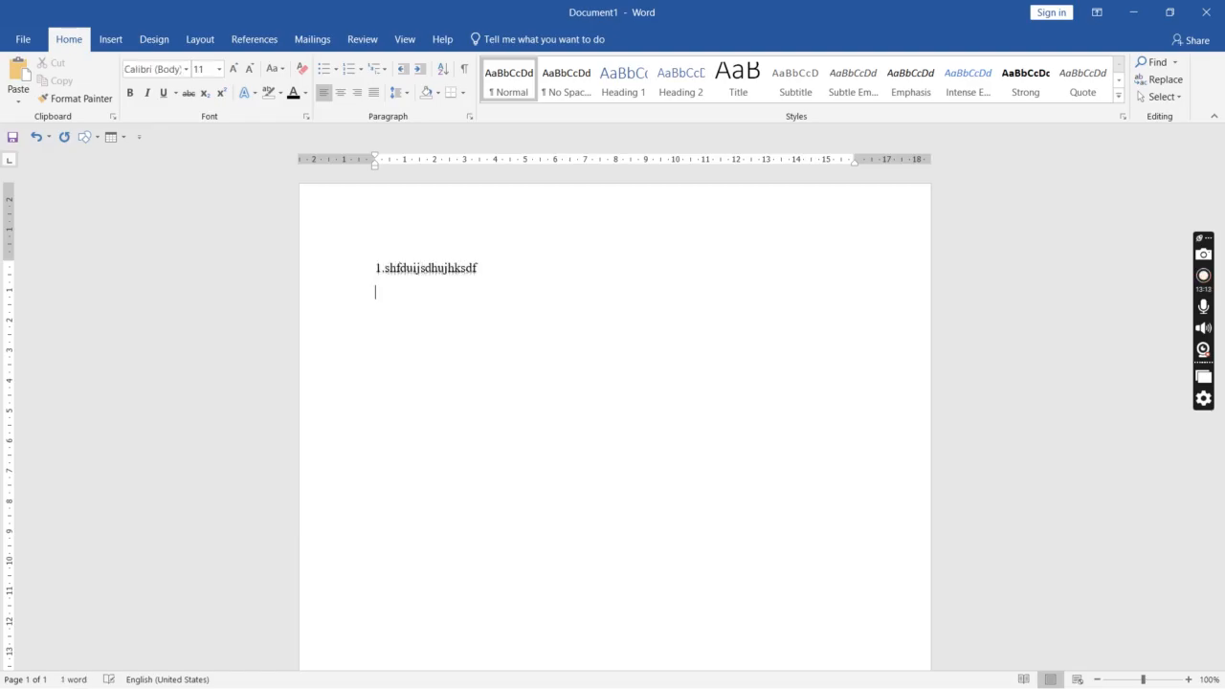
text(2jjsfkhjkdsfkdfs)
Step: Delete all text and start an automatically numbered list with the item "hsdhsdfjsdfh"
key(ctrl+a)
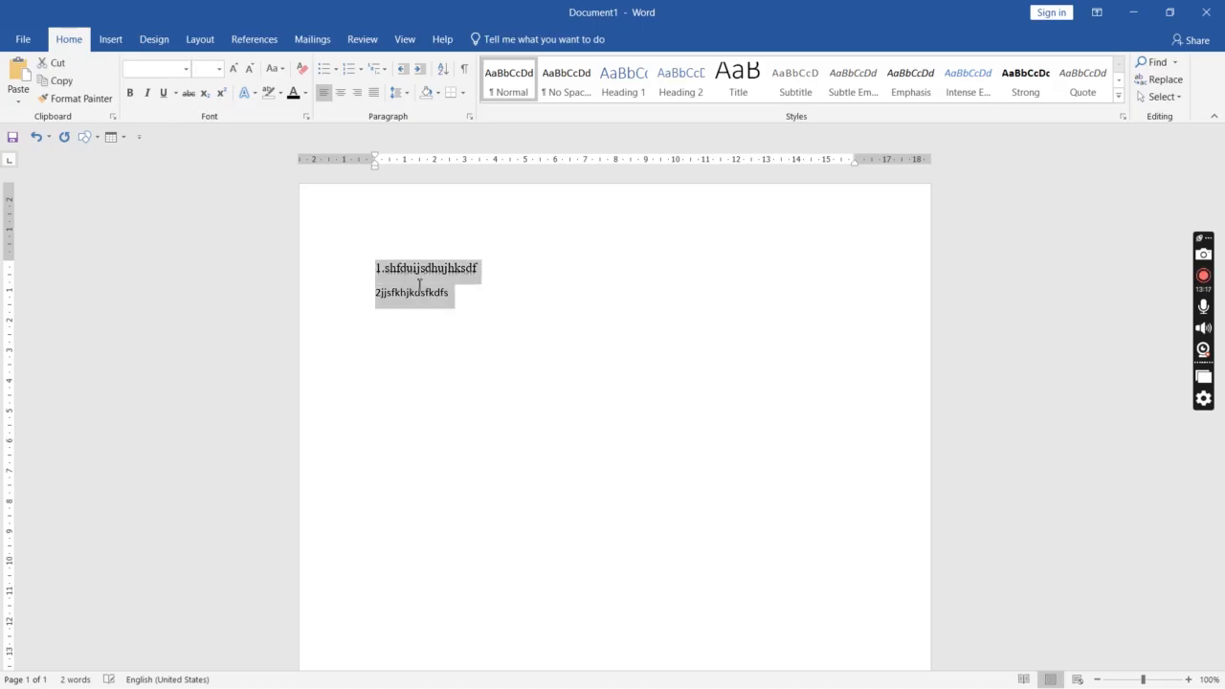
key(BackSpace)
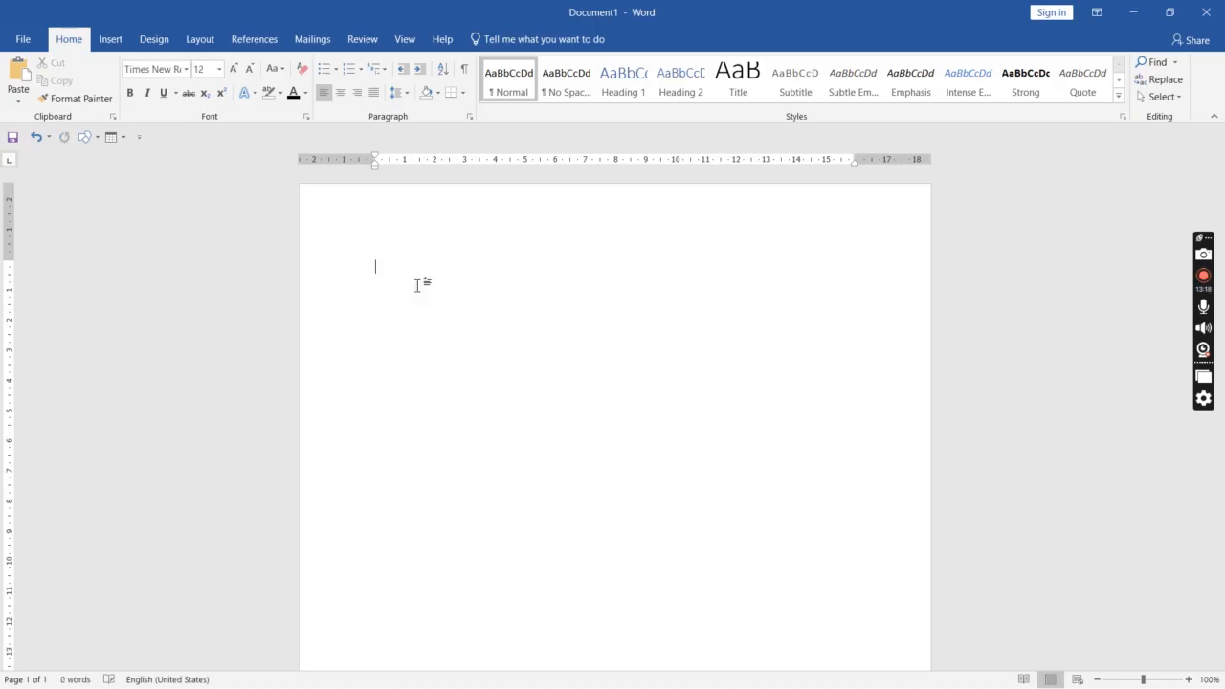
click(348, 71)
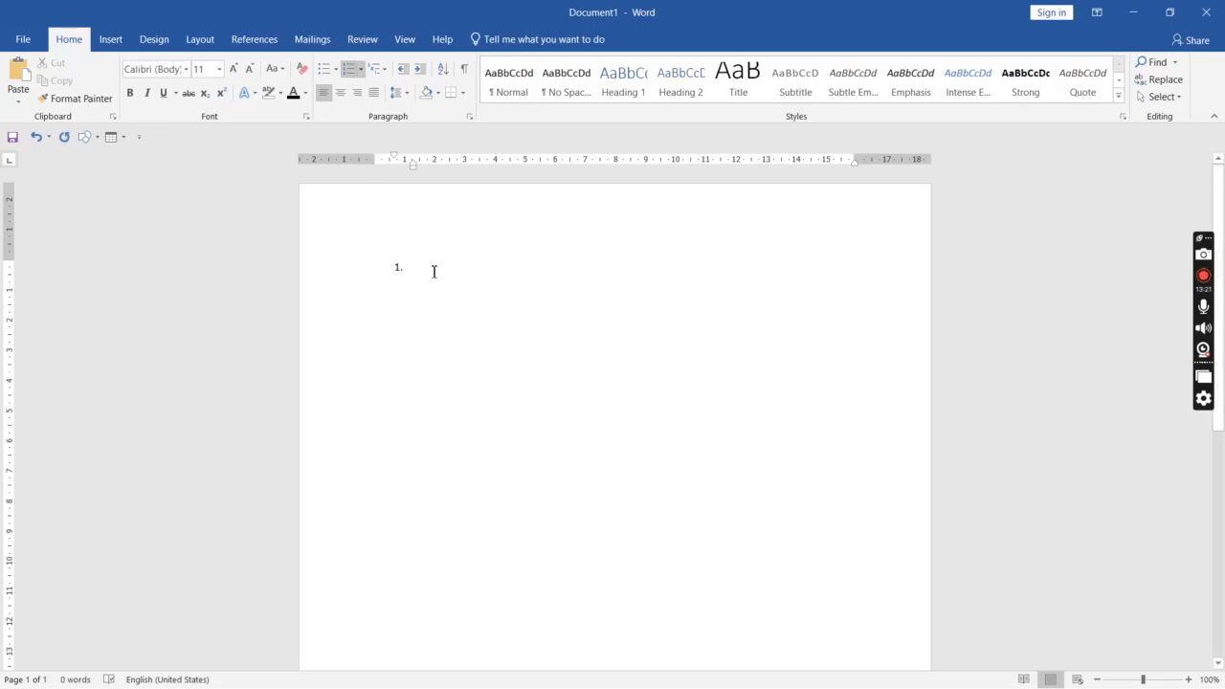
text(hsdhsdfjsdfh)
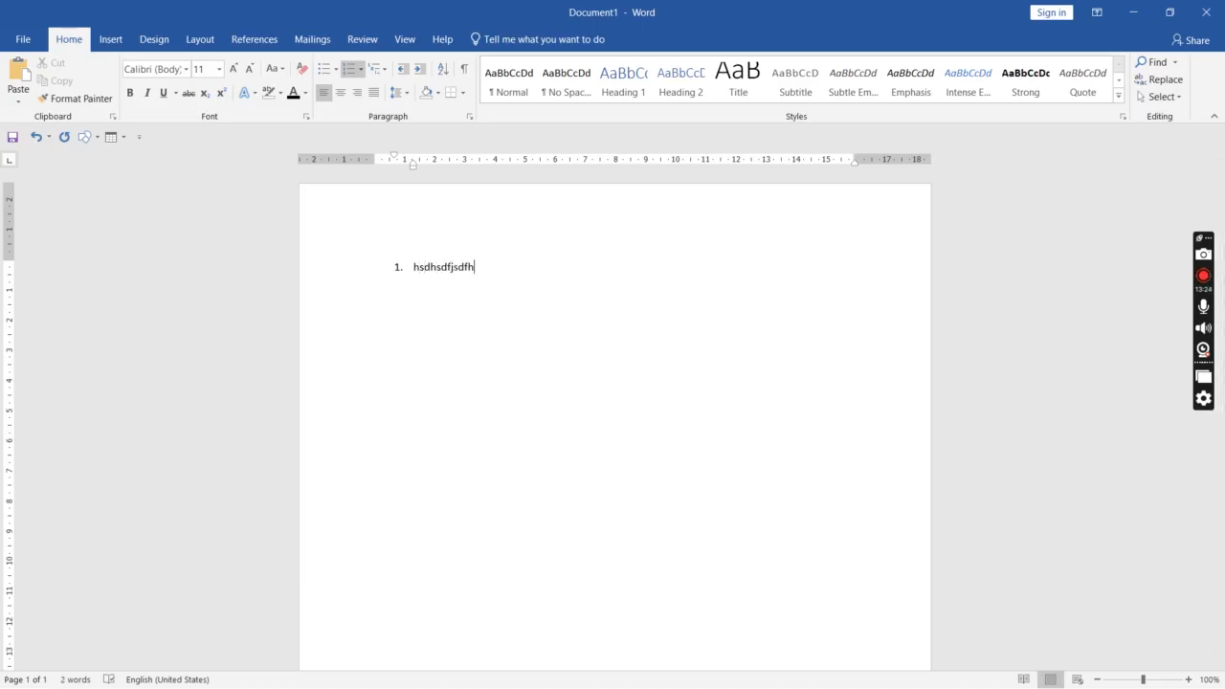
Step: Add four more numbered items to the list: "sbguhfdsdfjk", "asdfjhsdjifhjksdf", "dfkjhhsdfjknjksdf" and "dnkbnjdfknjksd"
key(Return)
text(sbguhfdsdfjk)
key(Return)
text(asdfjhsdjifhjksdf)
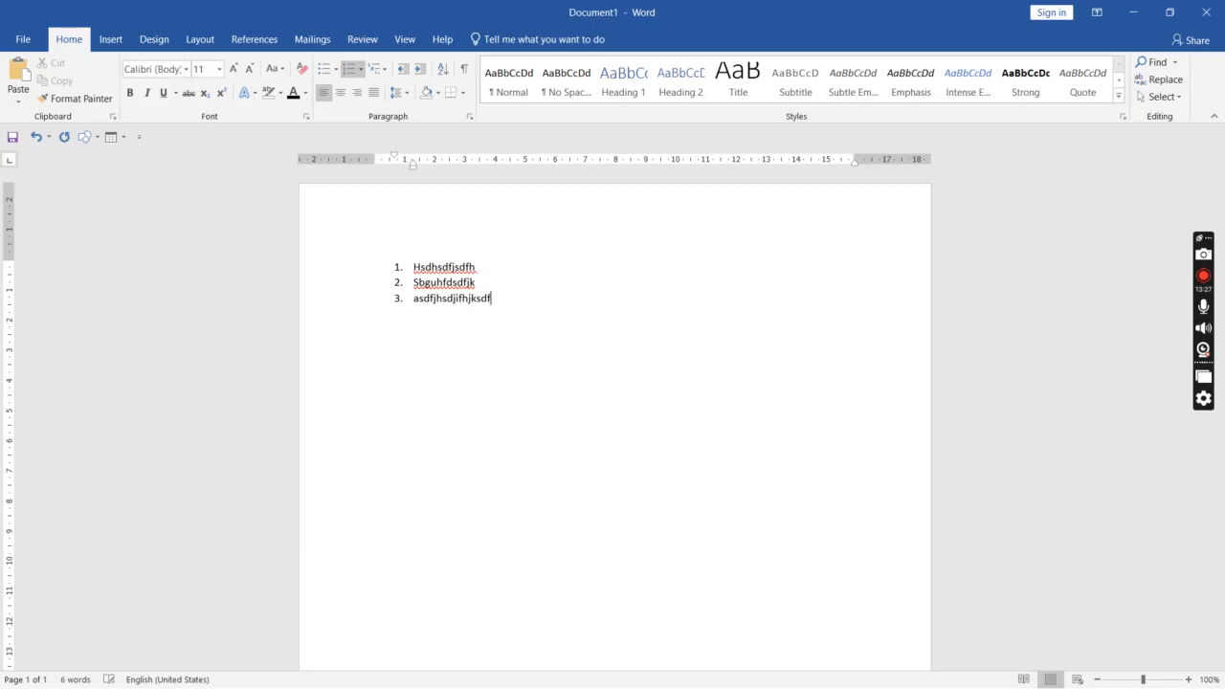
key(Return)
text(dfk)
text(sdfjknjk)
key(Return)
text(dnkbnjdfknjksd)
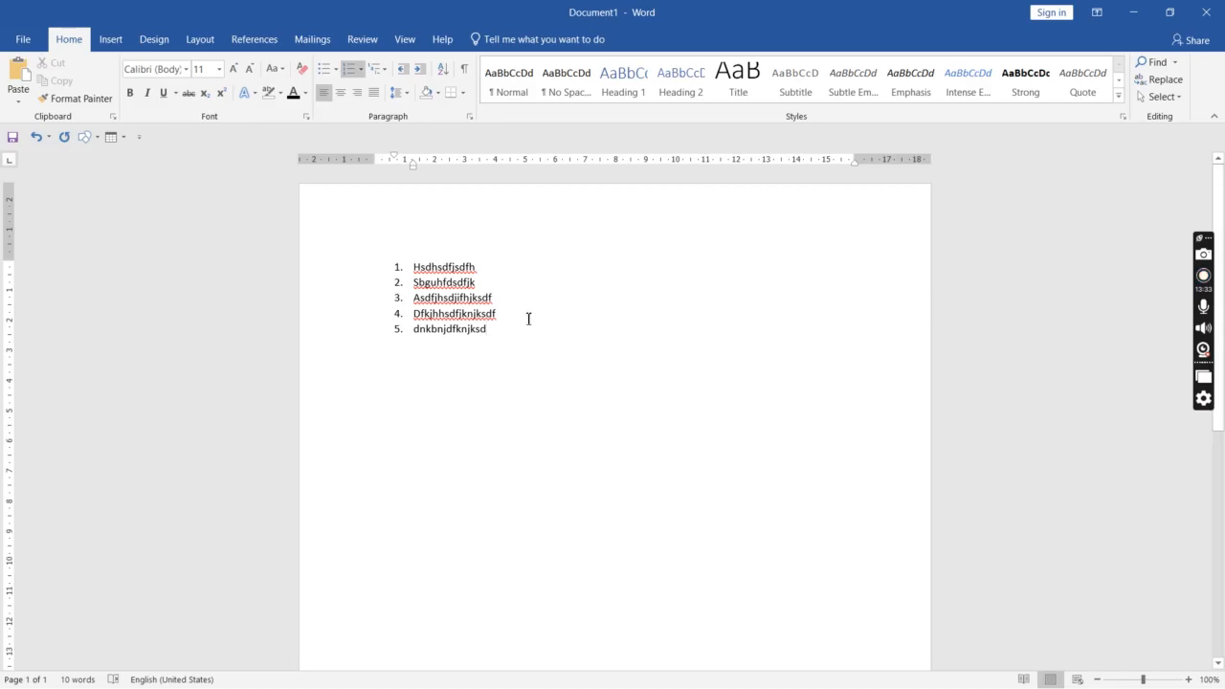
Step: Turn the numbering of all five list items off and back on
drag(501, 340, 396, 262)
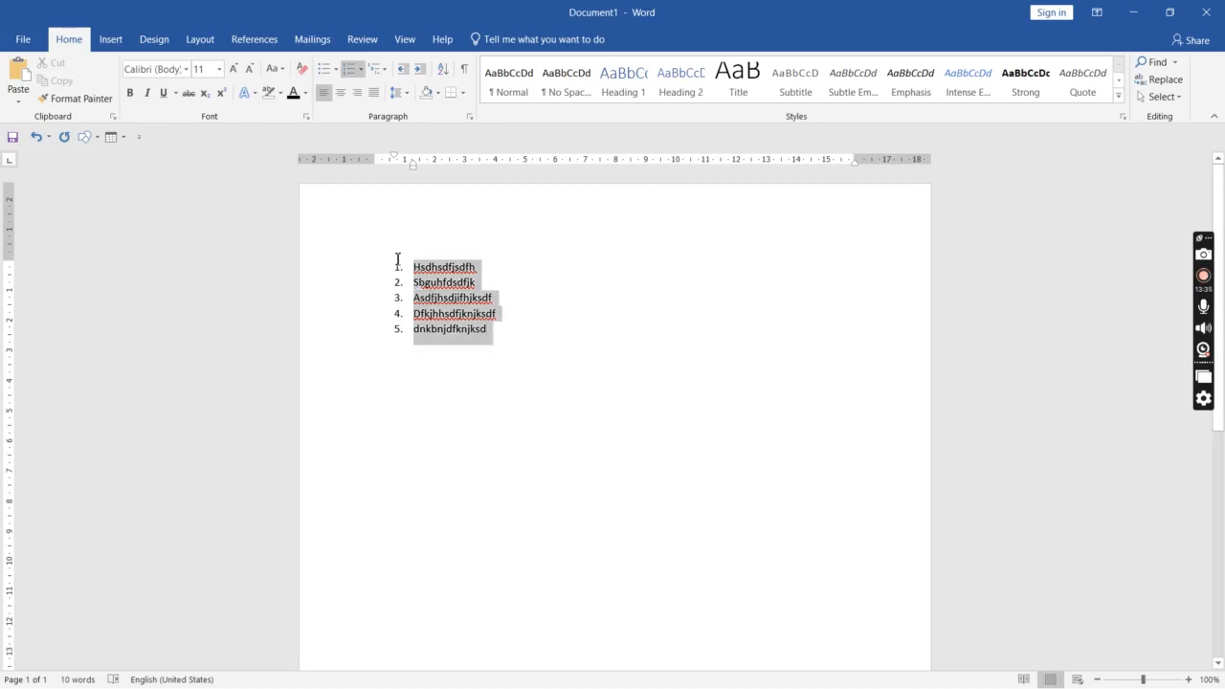
click(345, 75)
click(351, 77)
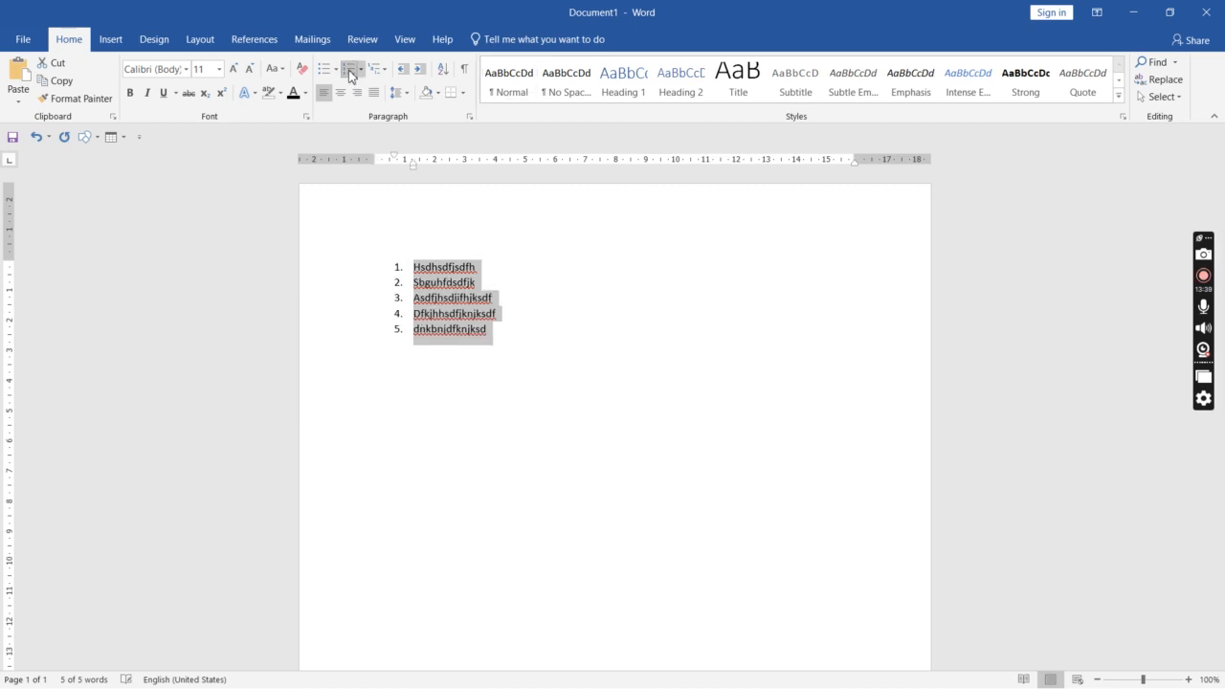
Step: Change the five list items' numbering to the (1), (2), (3) format and back to 1., 2., 3
click(361, 68)
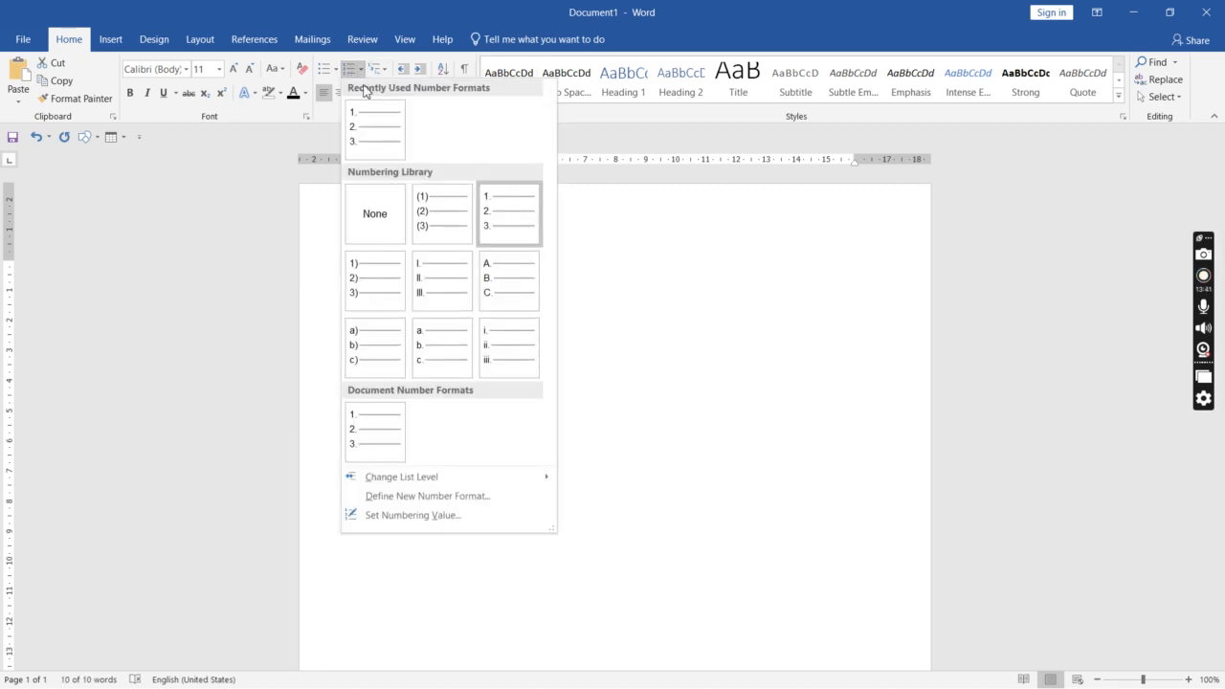
click(428, 230)
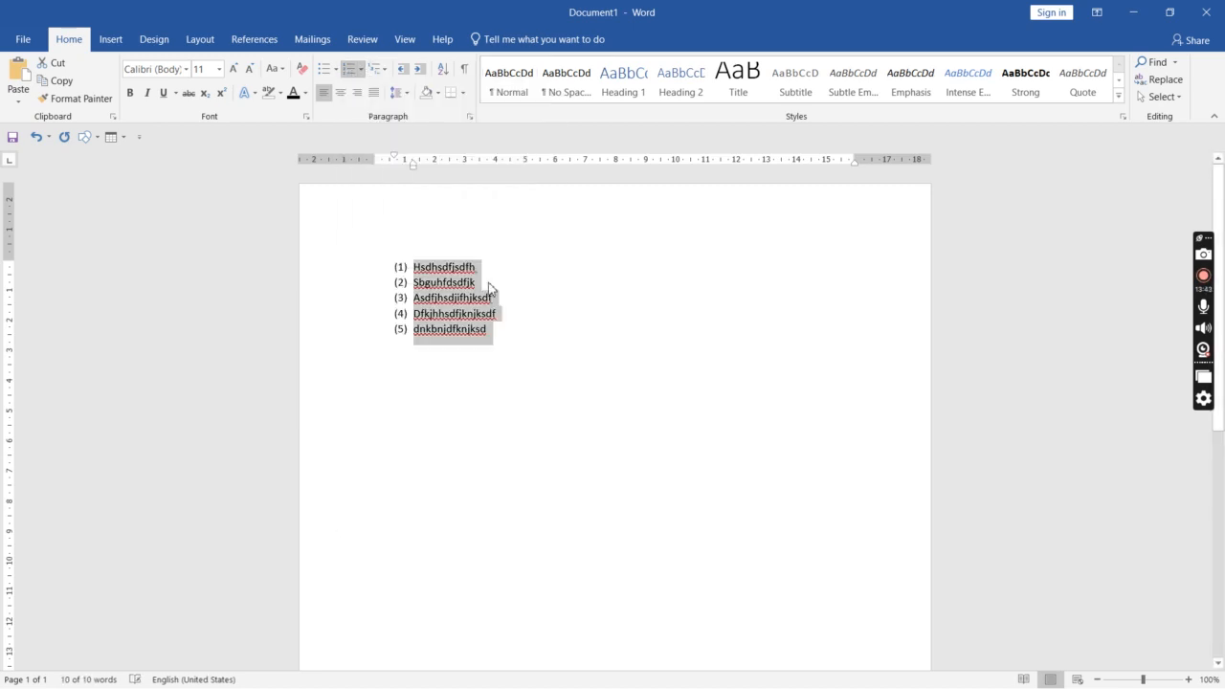
click(361, 69)
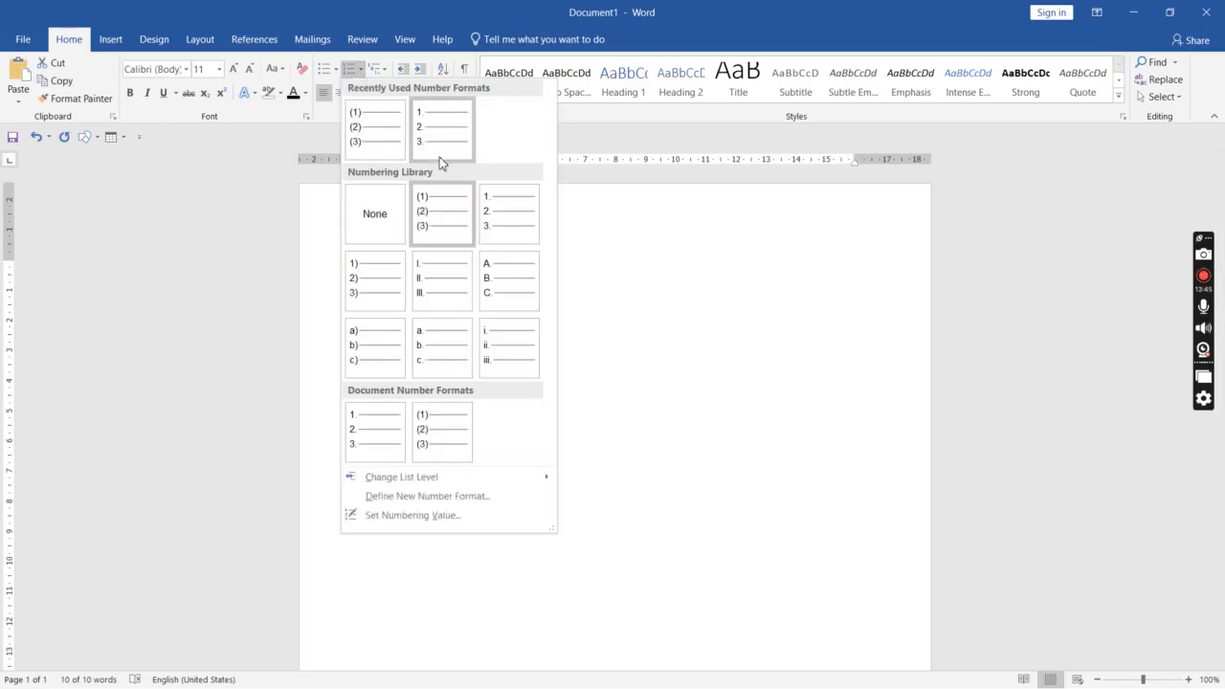
click(506, 220)
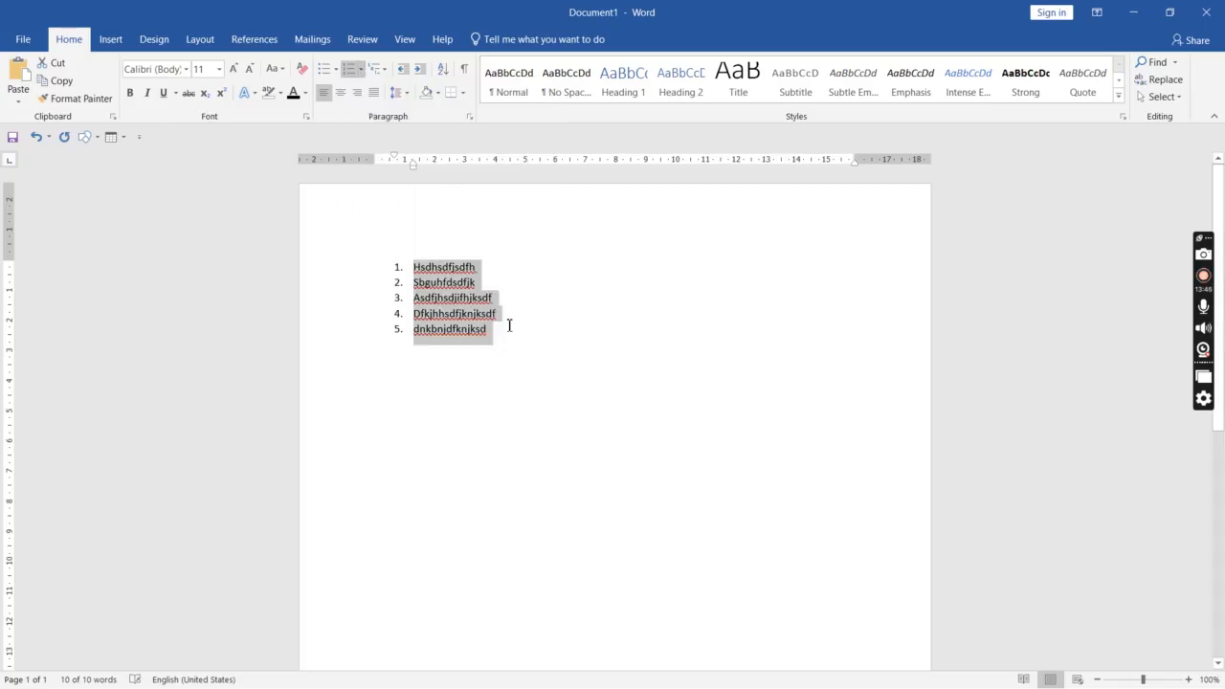
Step: Begin defining a new number format for the list and try "(a)" as its number format text
click(362, 69)
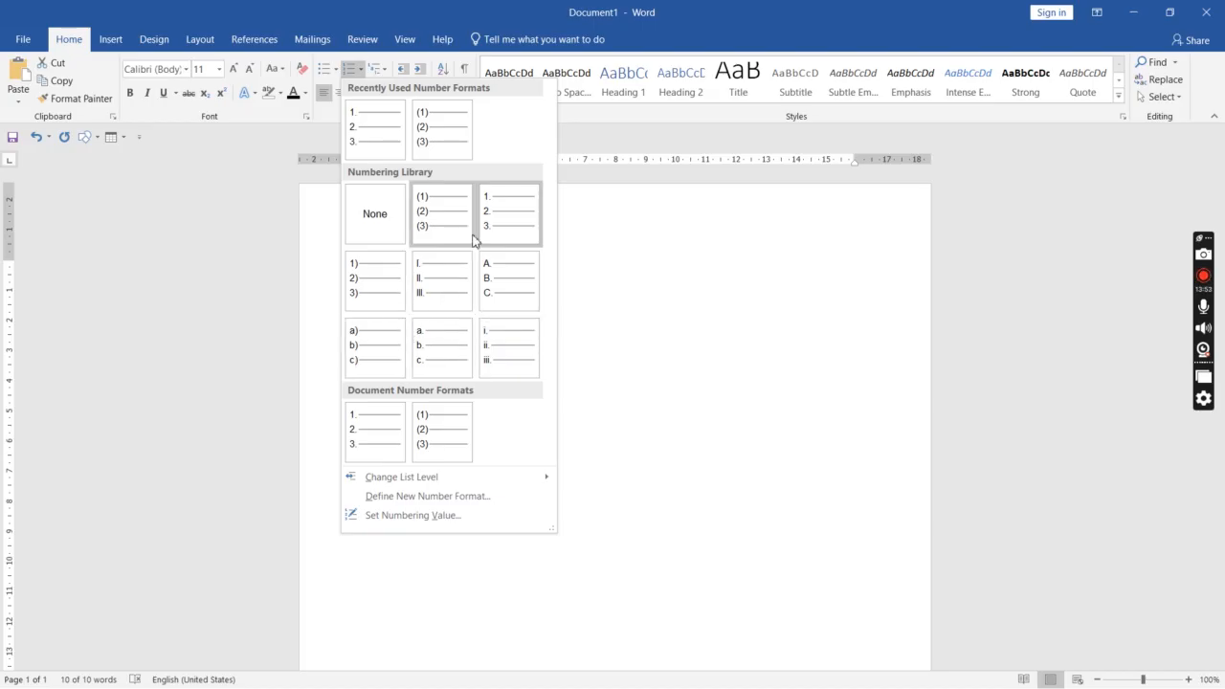
click(414, 495)
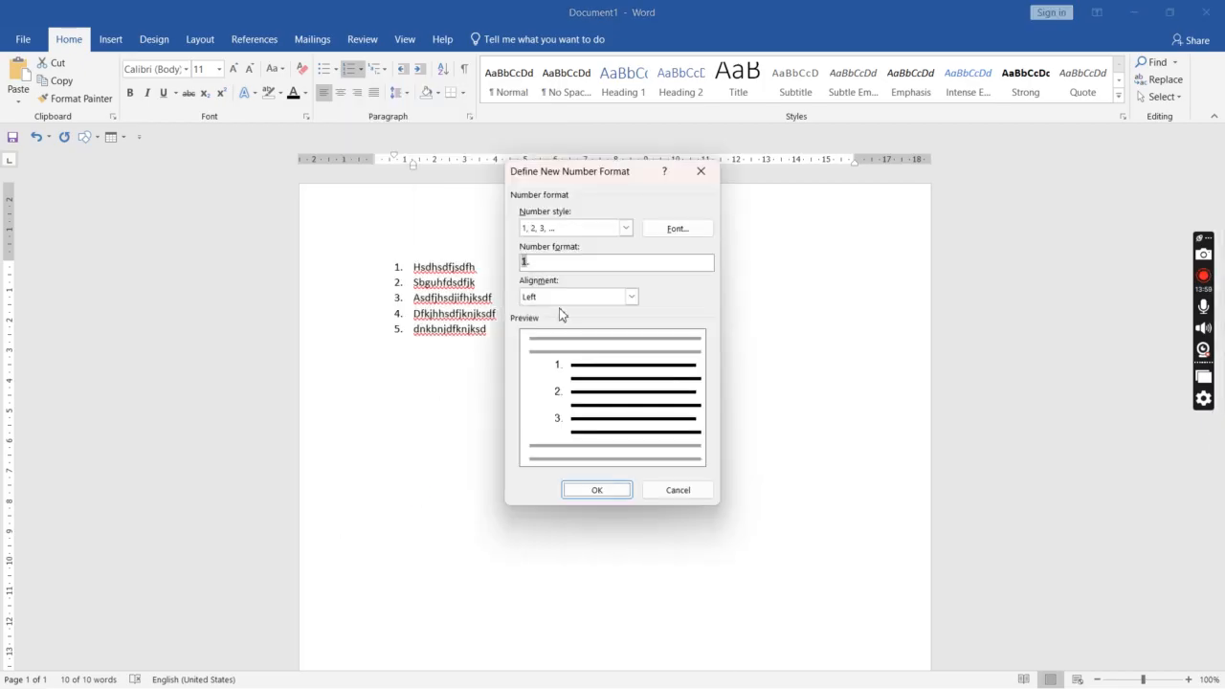
click(627, 227)
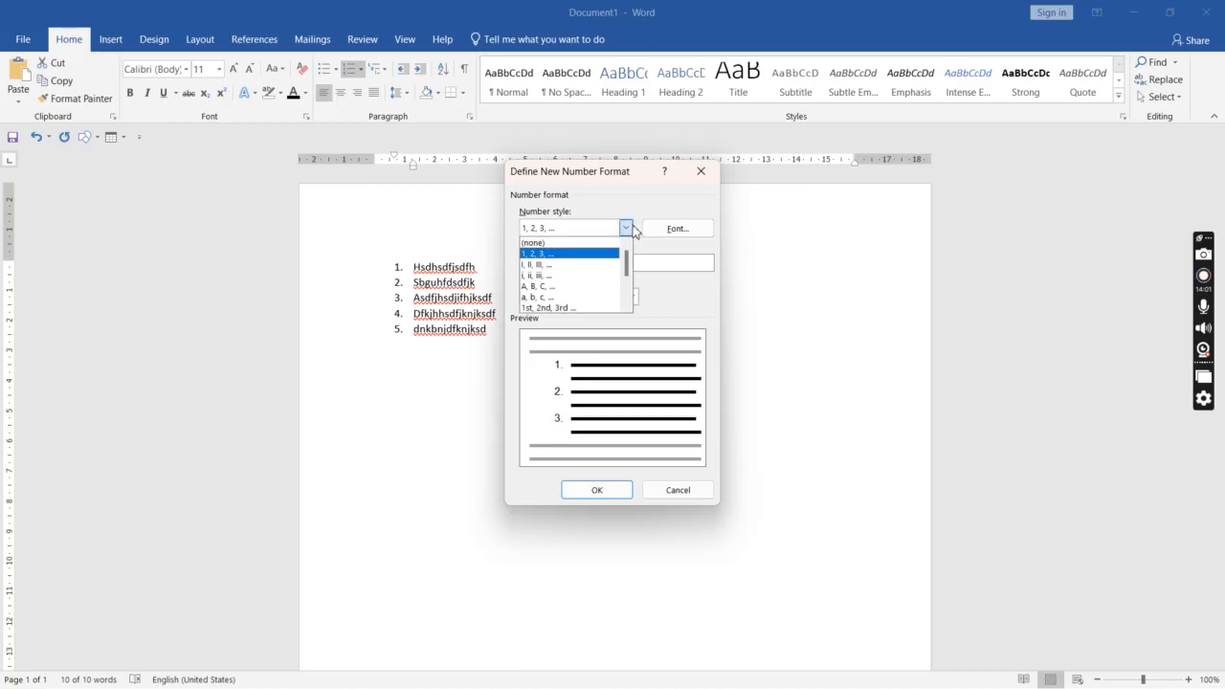
click(546, 296)
click(538, 265)
key(BackSpace)
text(a)
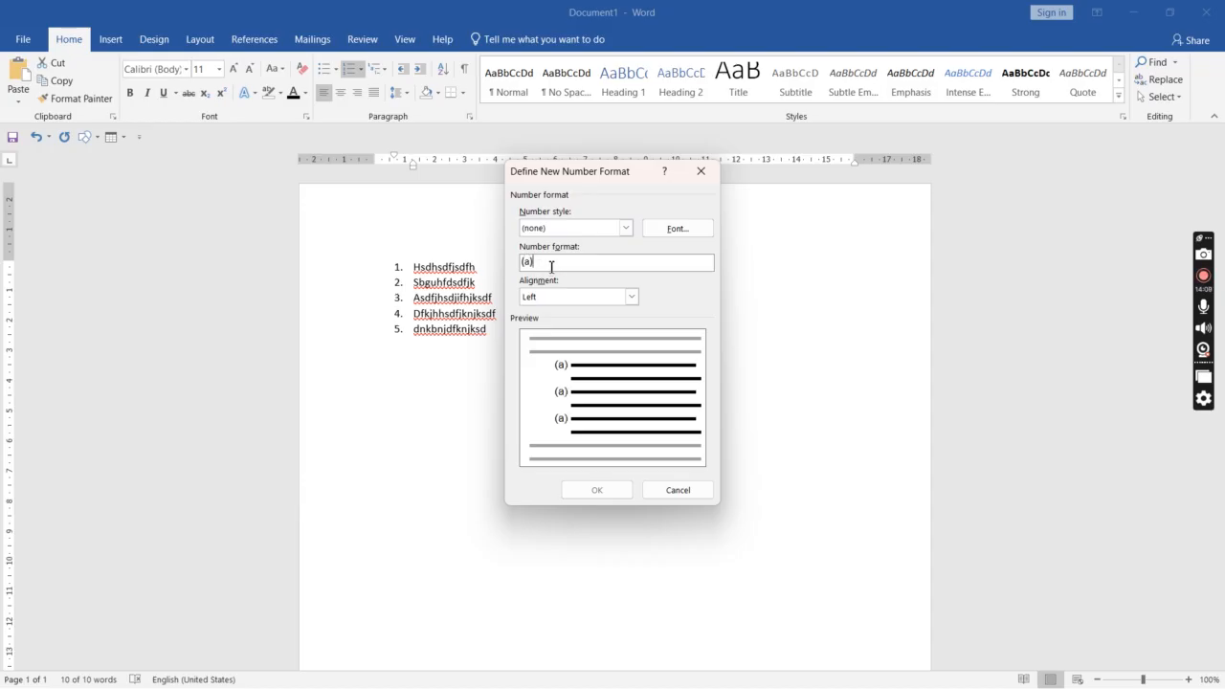
Step: Set the number style to a, b, c, ... with the number format (a) and apply it to the list
click(626, 228)
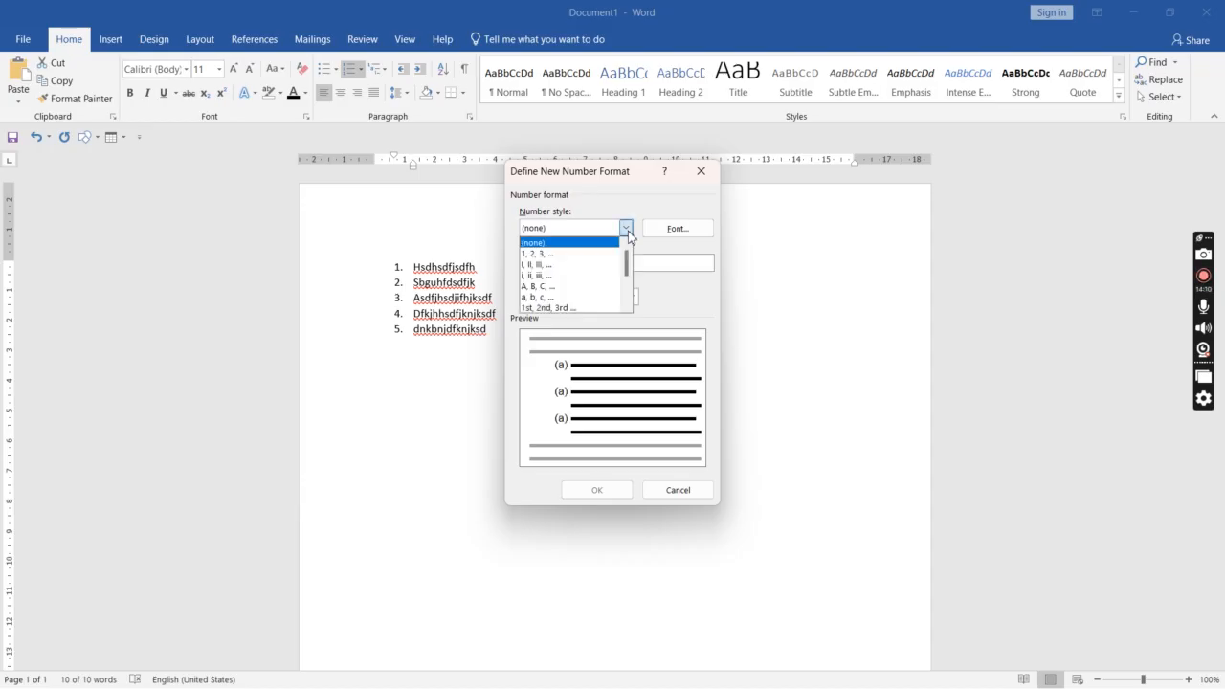
click(543, 300)
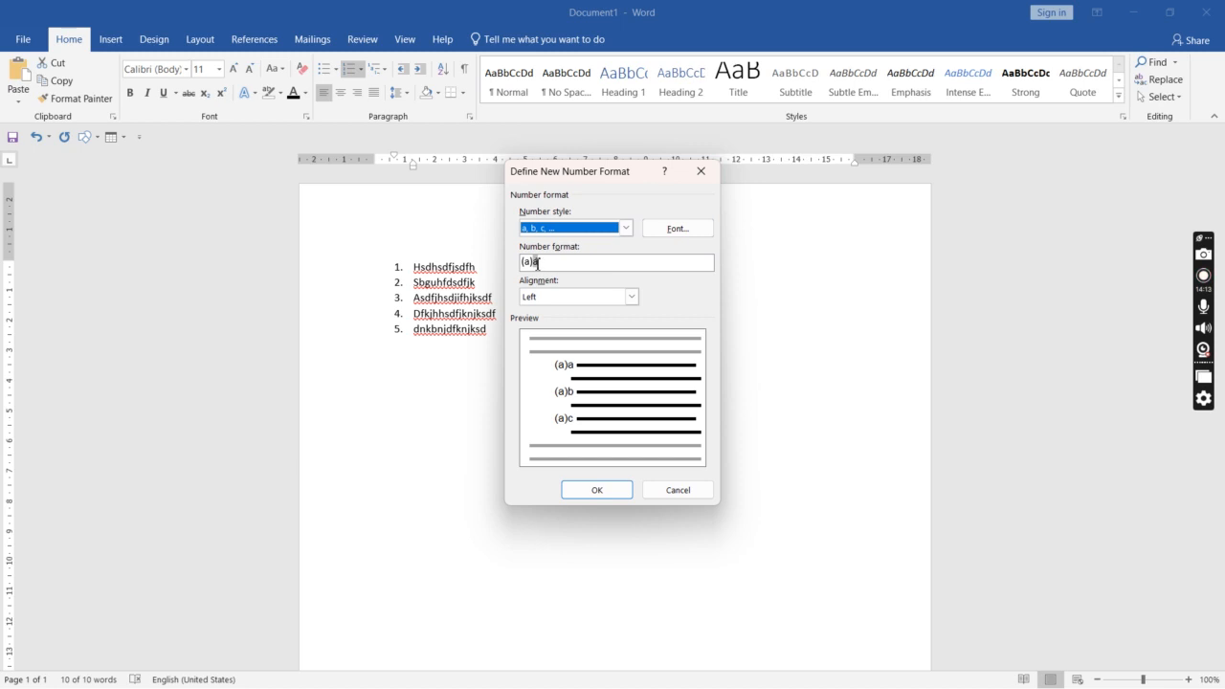
click(537, 264)
key(BackSpace)
key(BackSpace)
key(BackSpace)
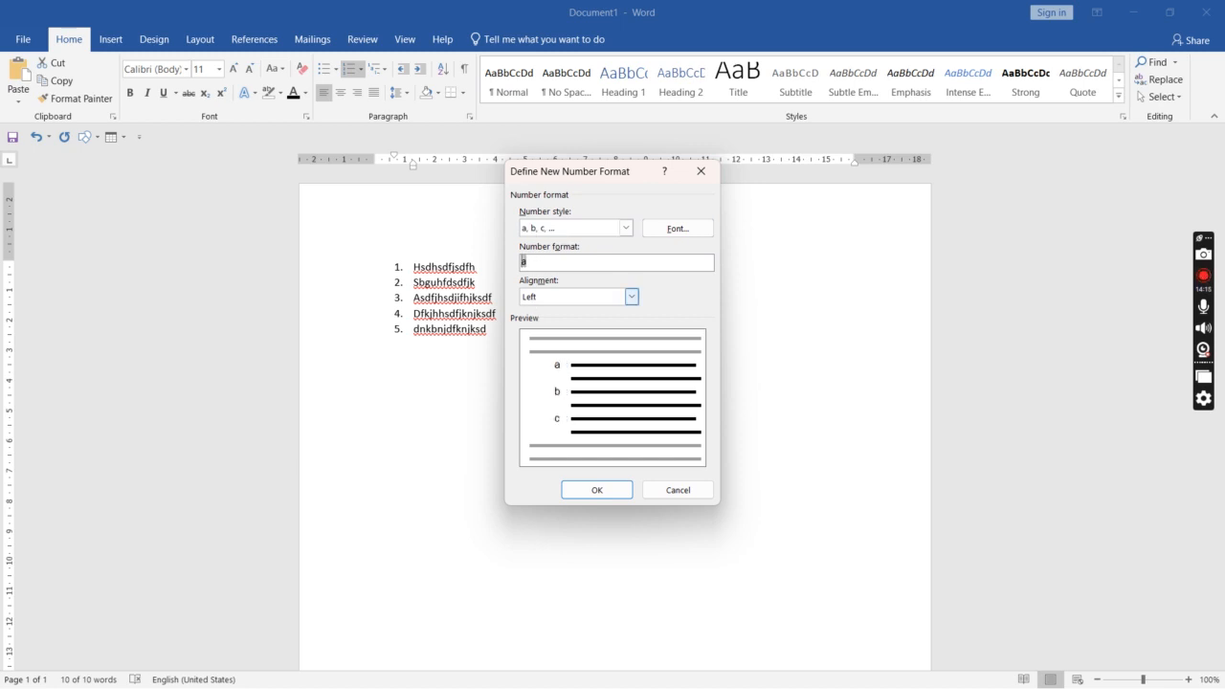
text((a))
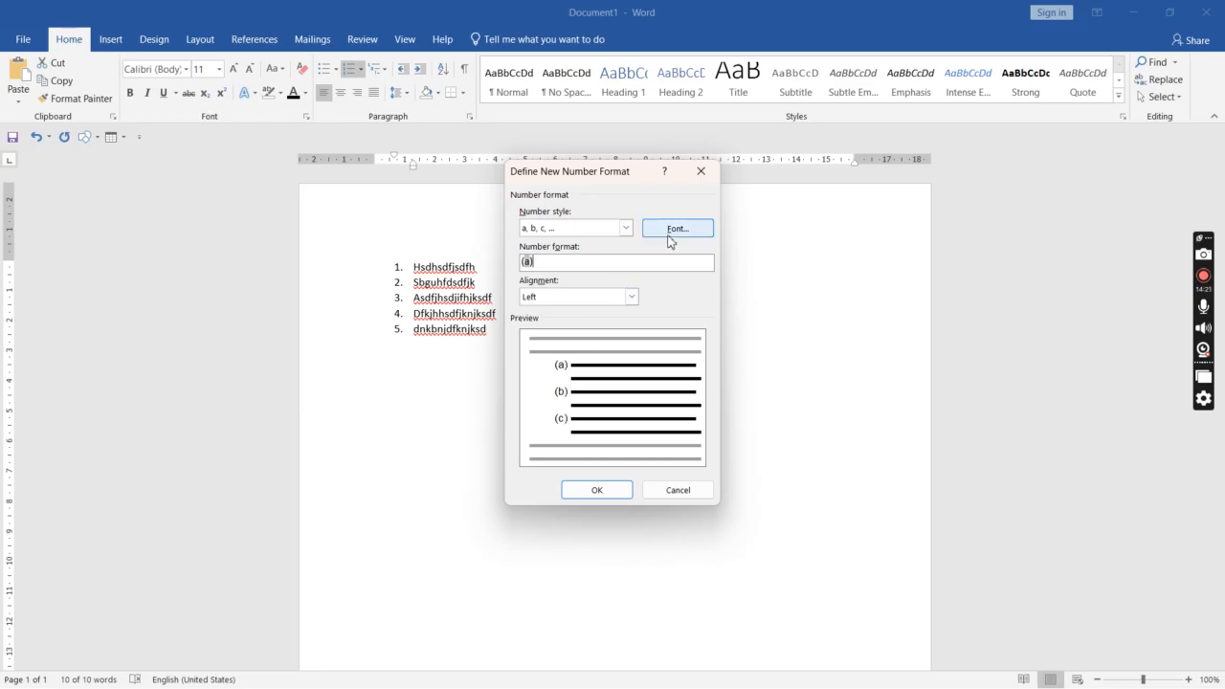
click(603, 494)
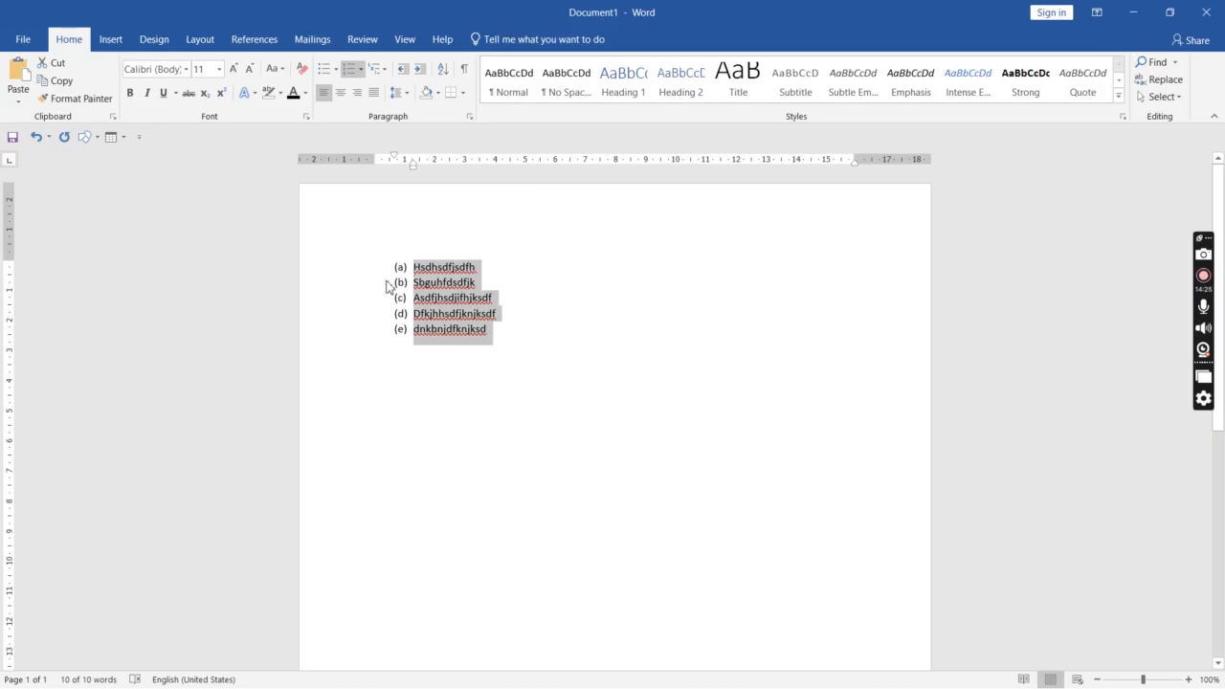
Step: Convert the five list items to bullets, trying the hollow circle before applying the arrowhead bullet
drag(499, 338, 412, 267)
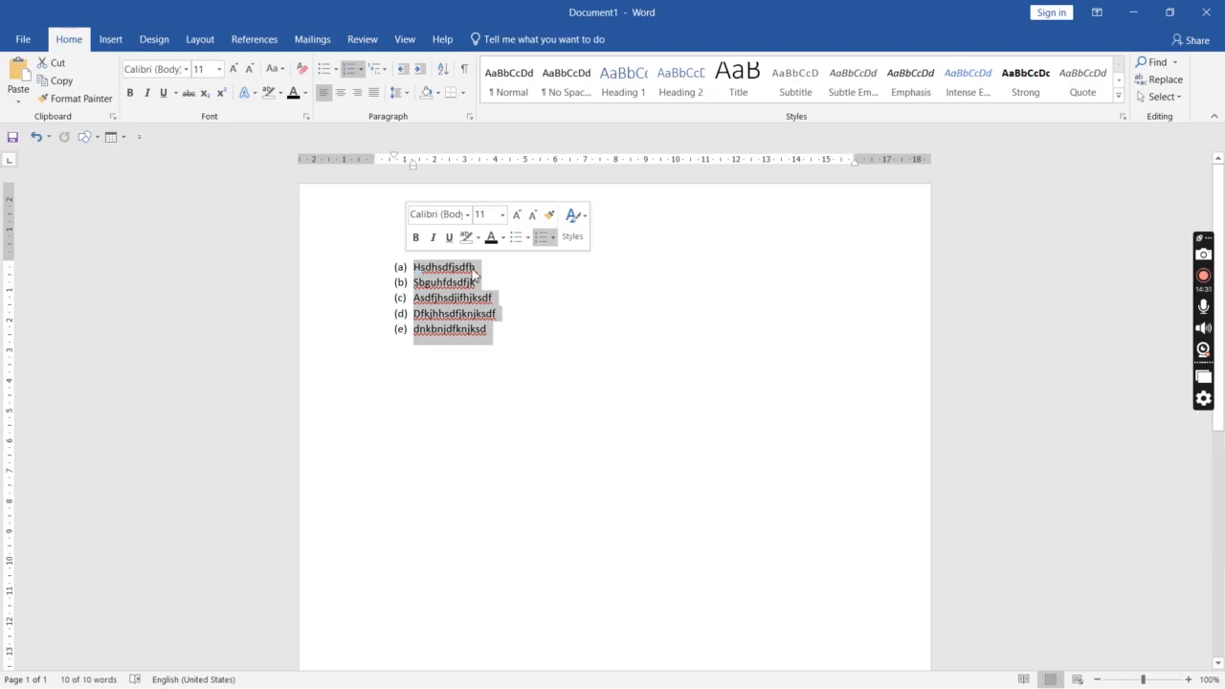
click(323, 68)
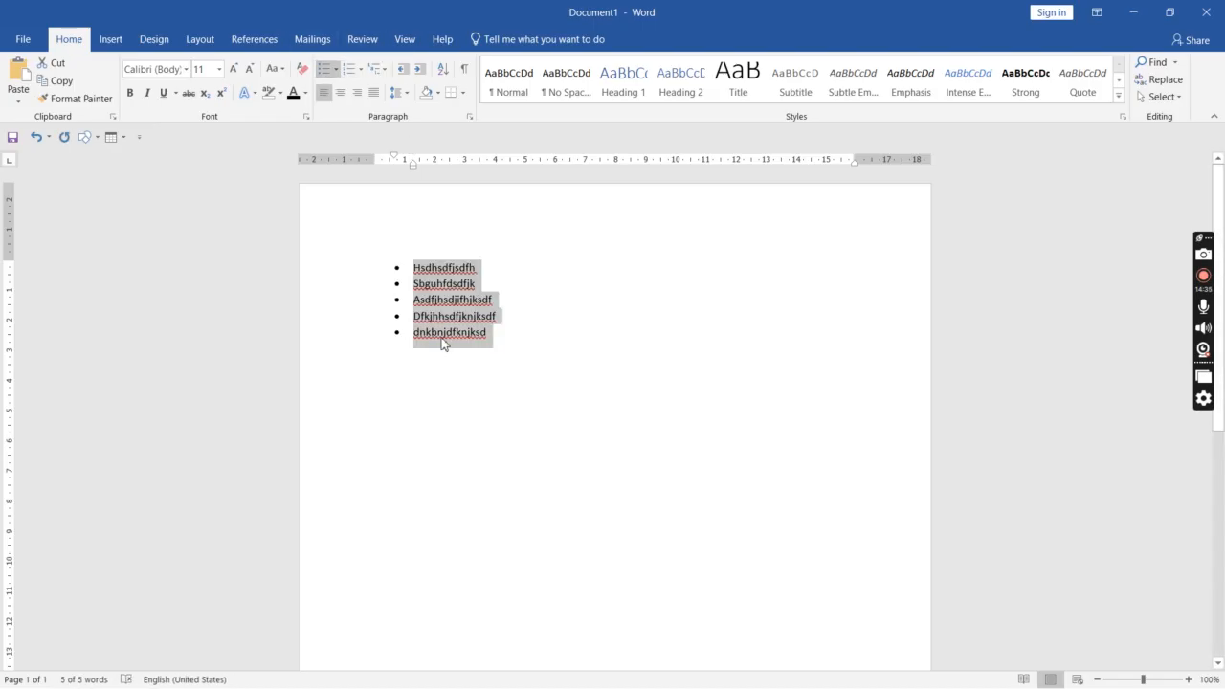
click(338, 70)
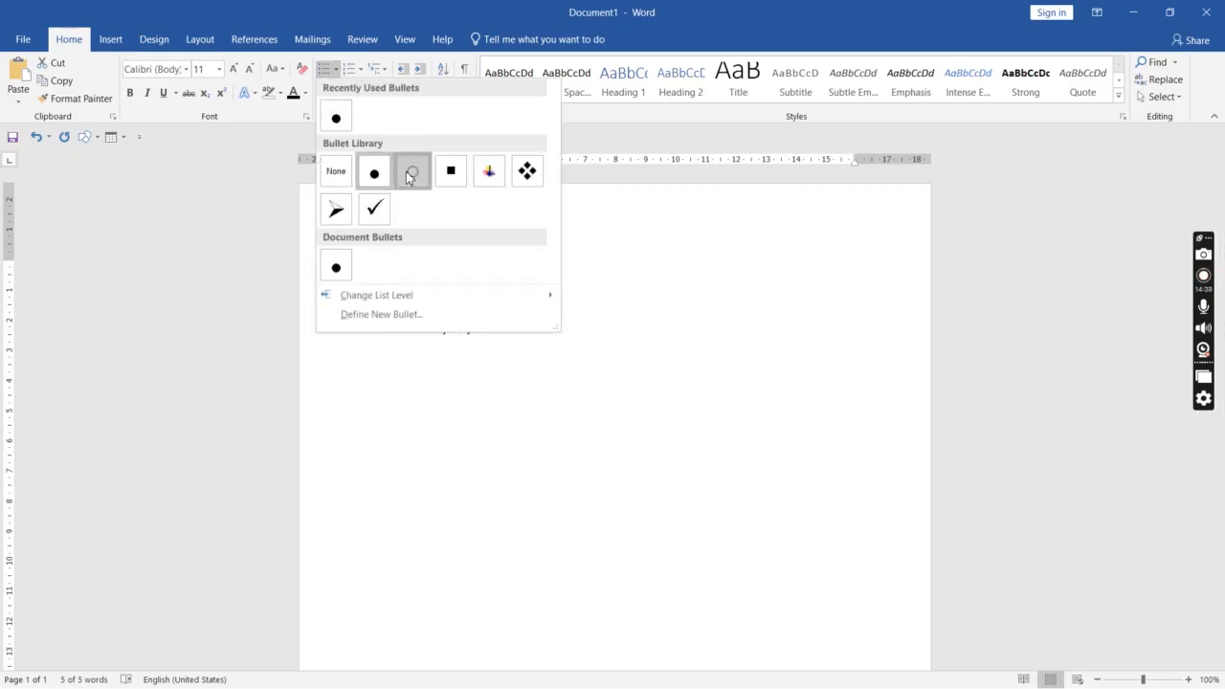
click(412, 173)
click(338, 70)
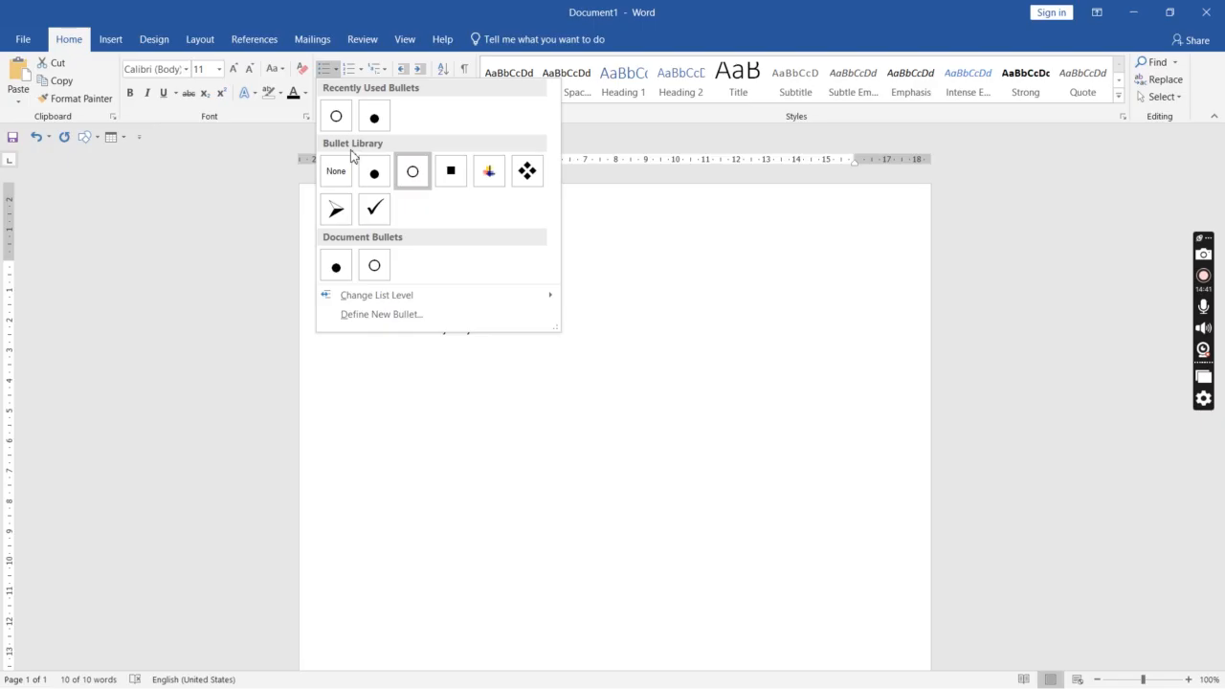
click(336, 209)
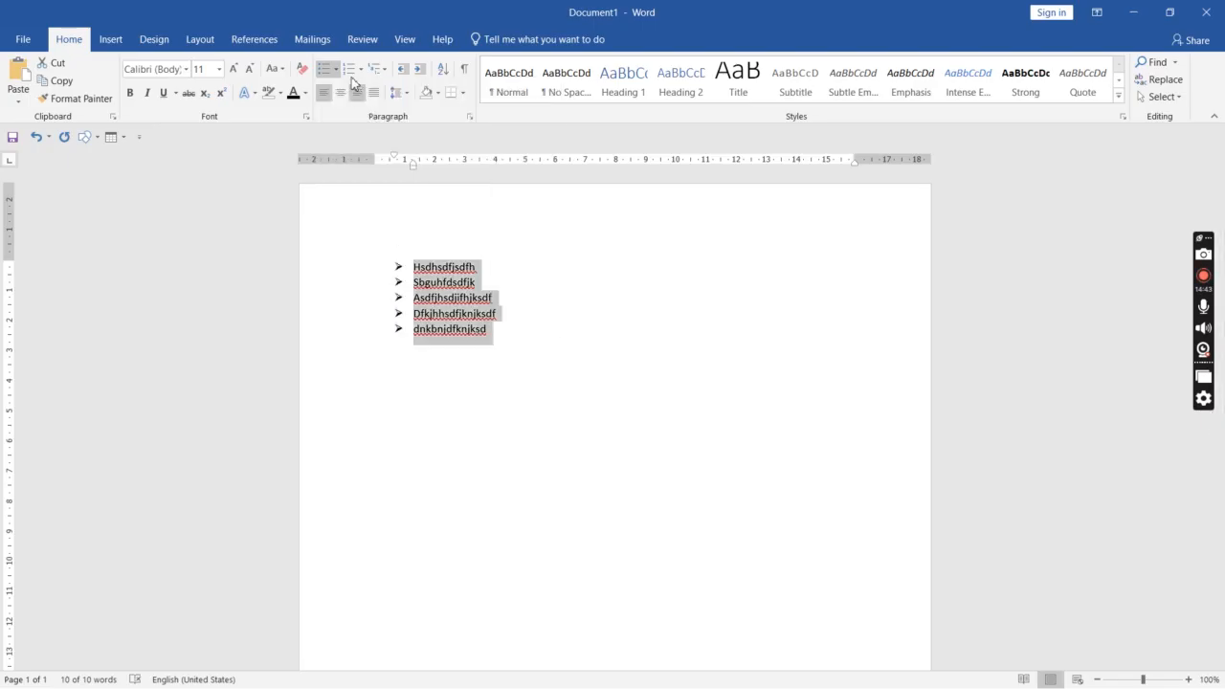
Step: Start defining a new bullet and choose the hyphen from the Agency FB font as its symbol
click(337, 75)
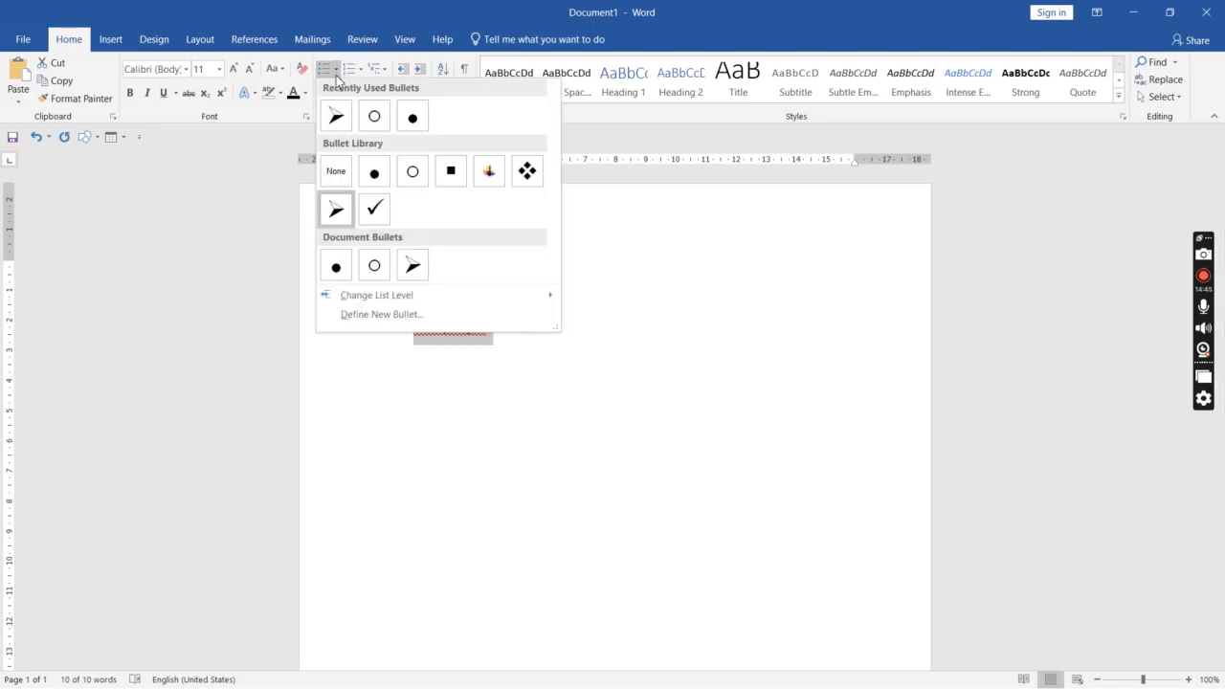
click(376, 312)
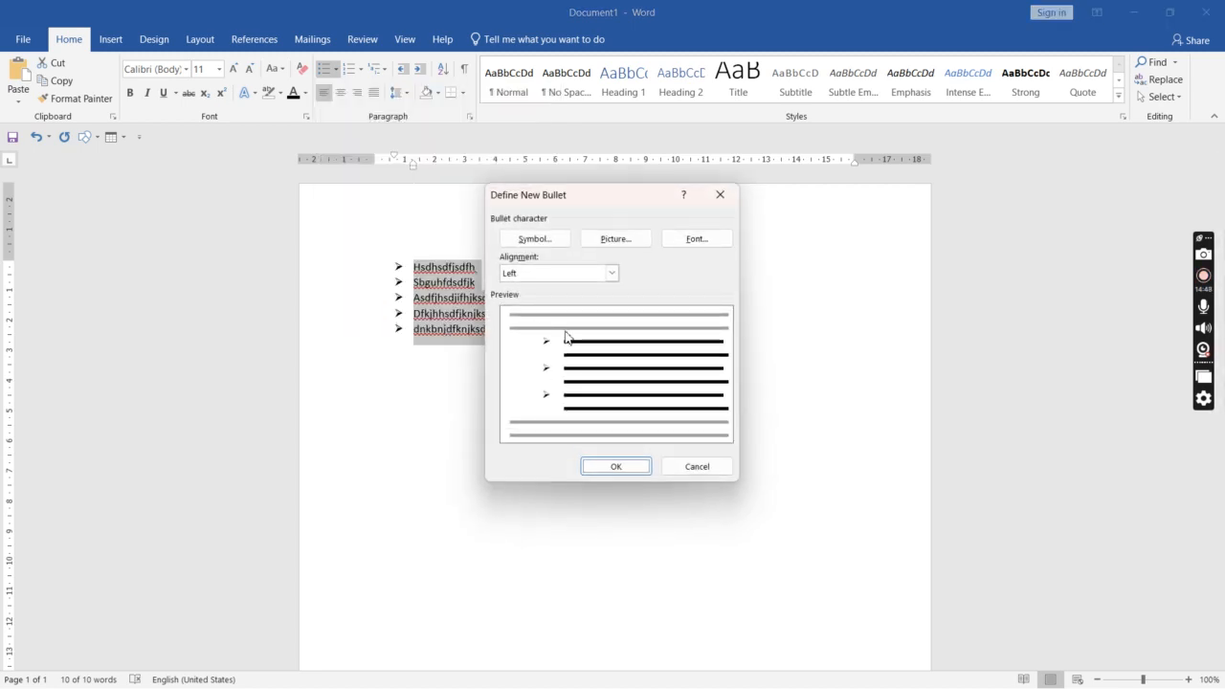
click(553, 240)
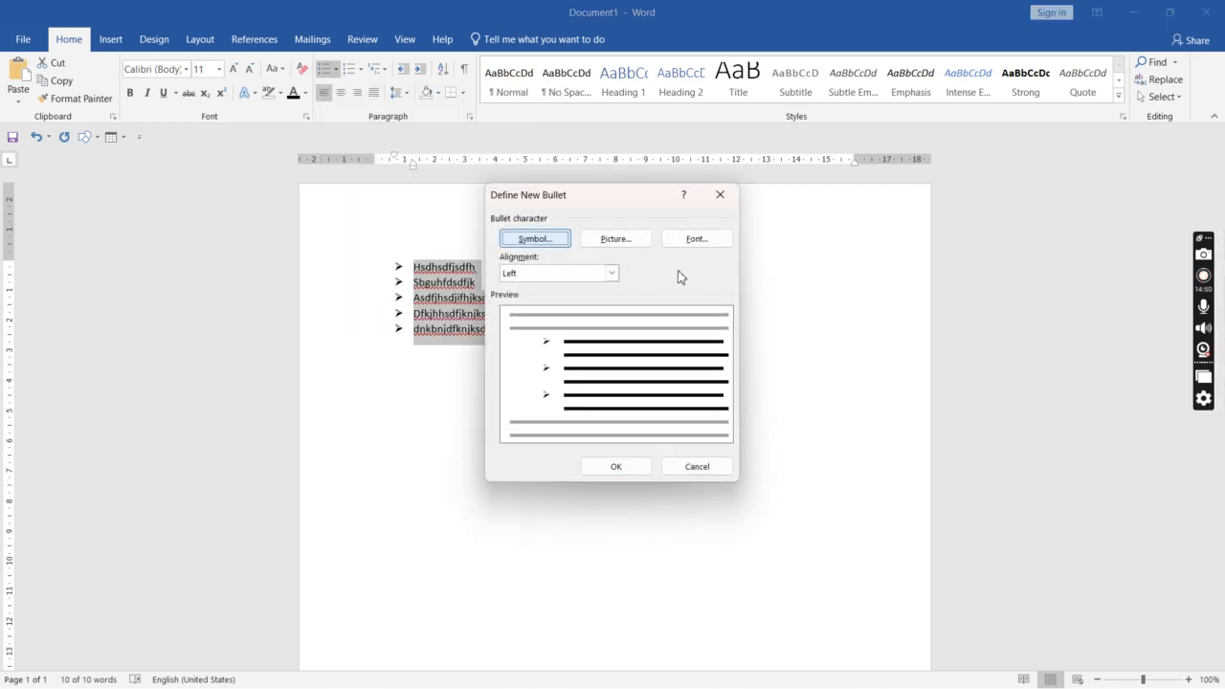
click(560, 245)
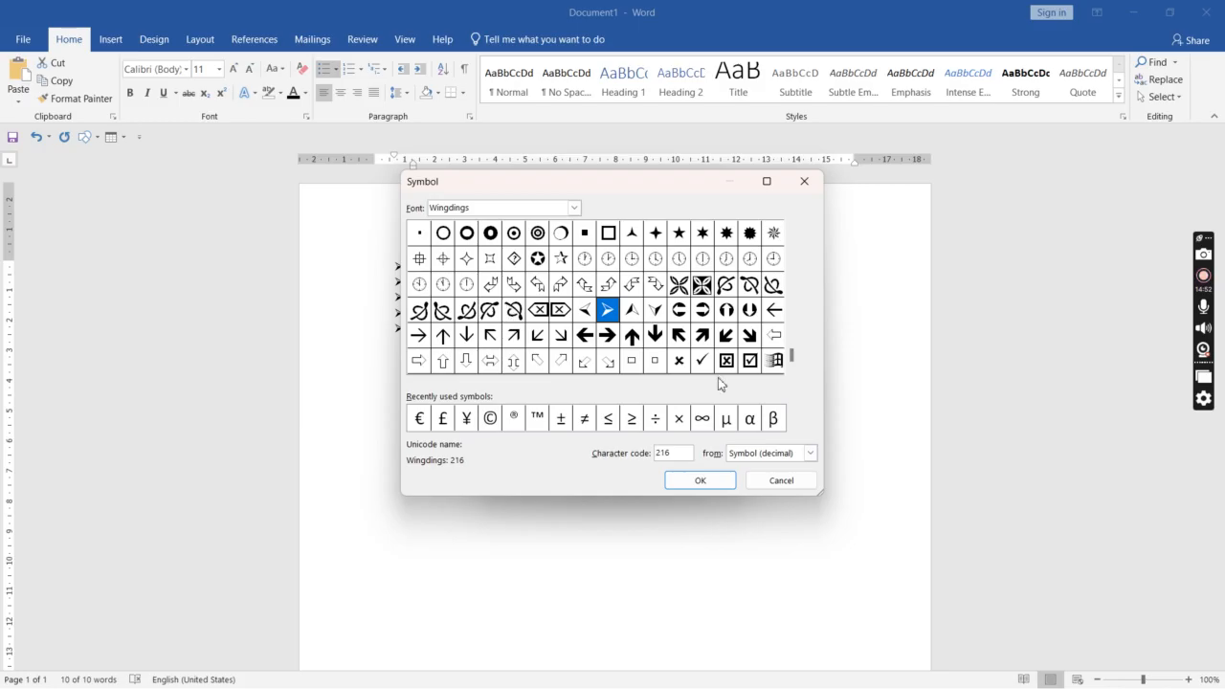
drag(793, 359, 793, 230)
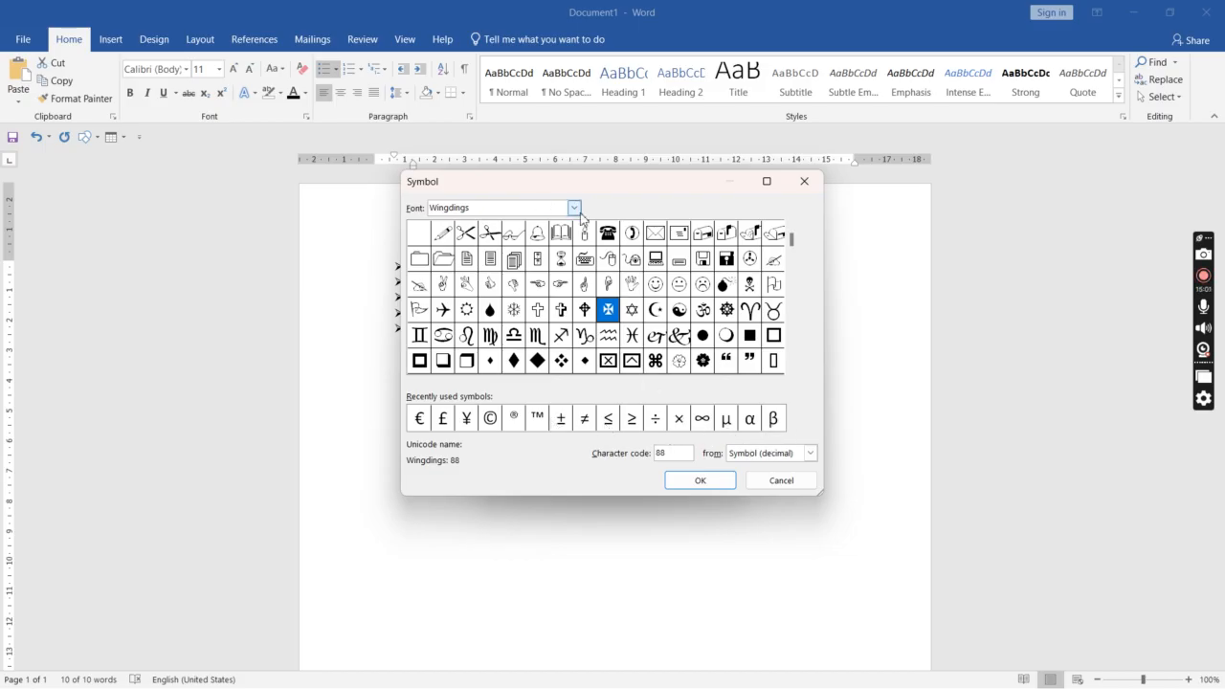
click(576, 208)
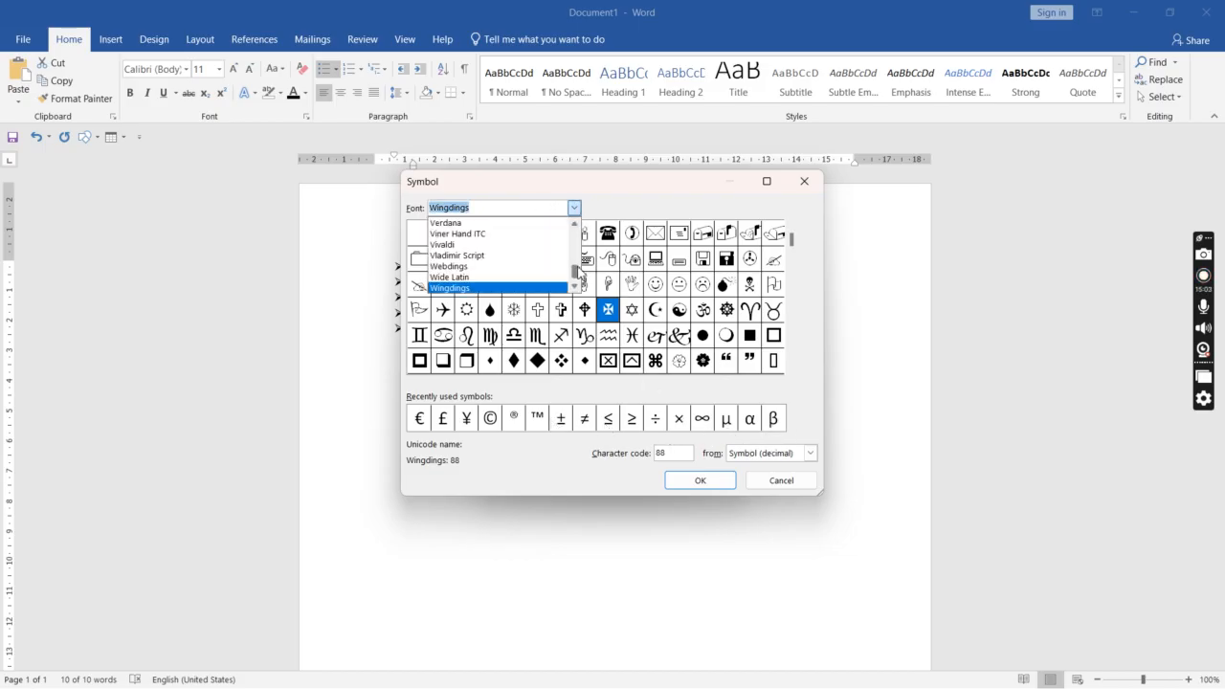
drag(577, 273, 575, 235)
click(469, 235)
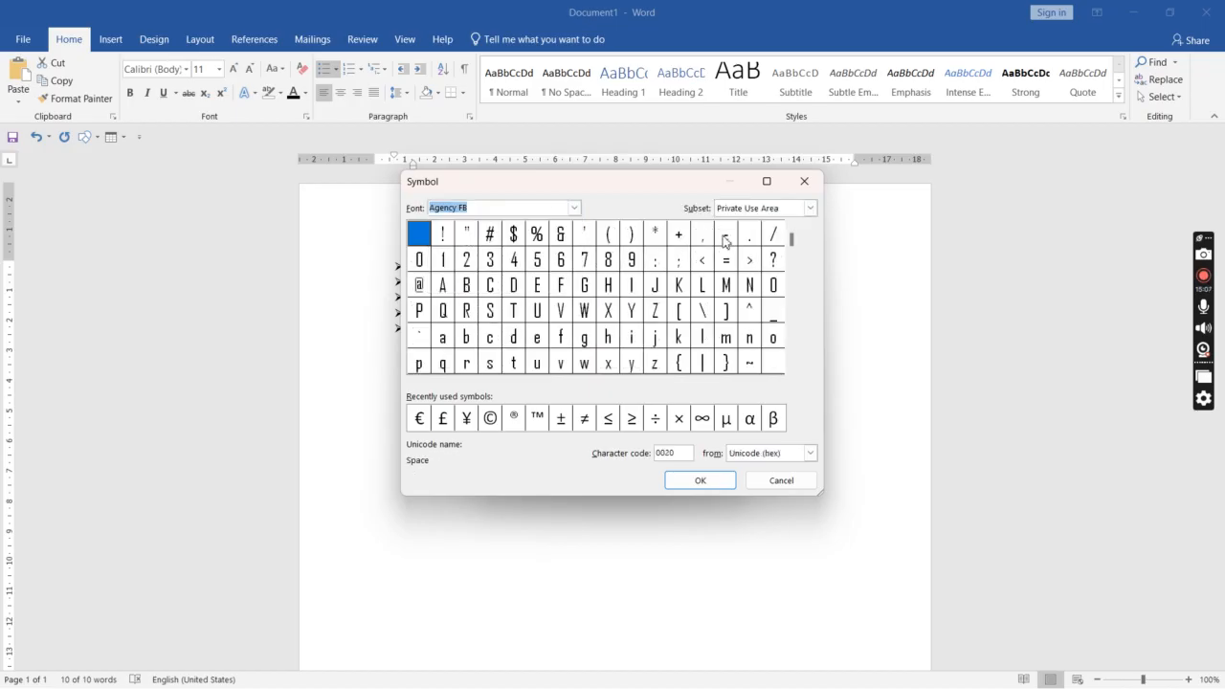
click(724, 239)
click(703, 481)
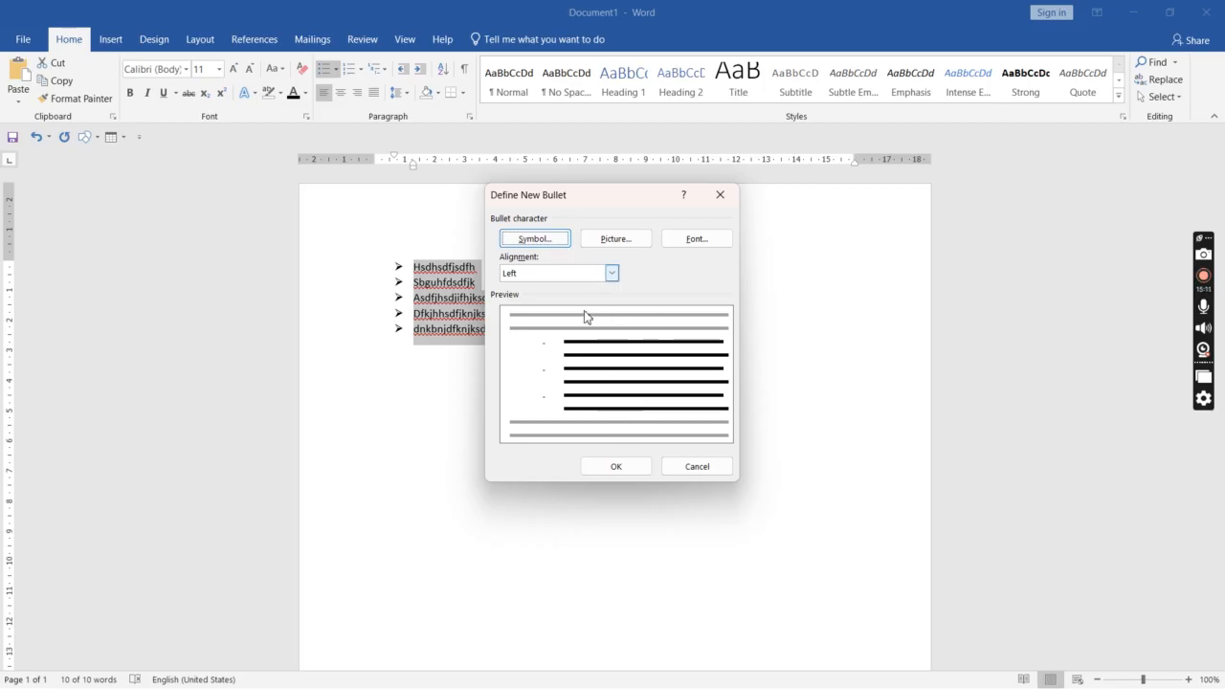
Step: Try the Centered and Right alignments for the new bullet, return it to Left and apply it to the list
click(610, 274)
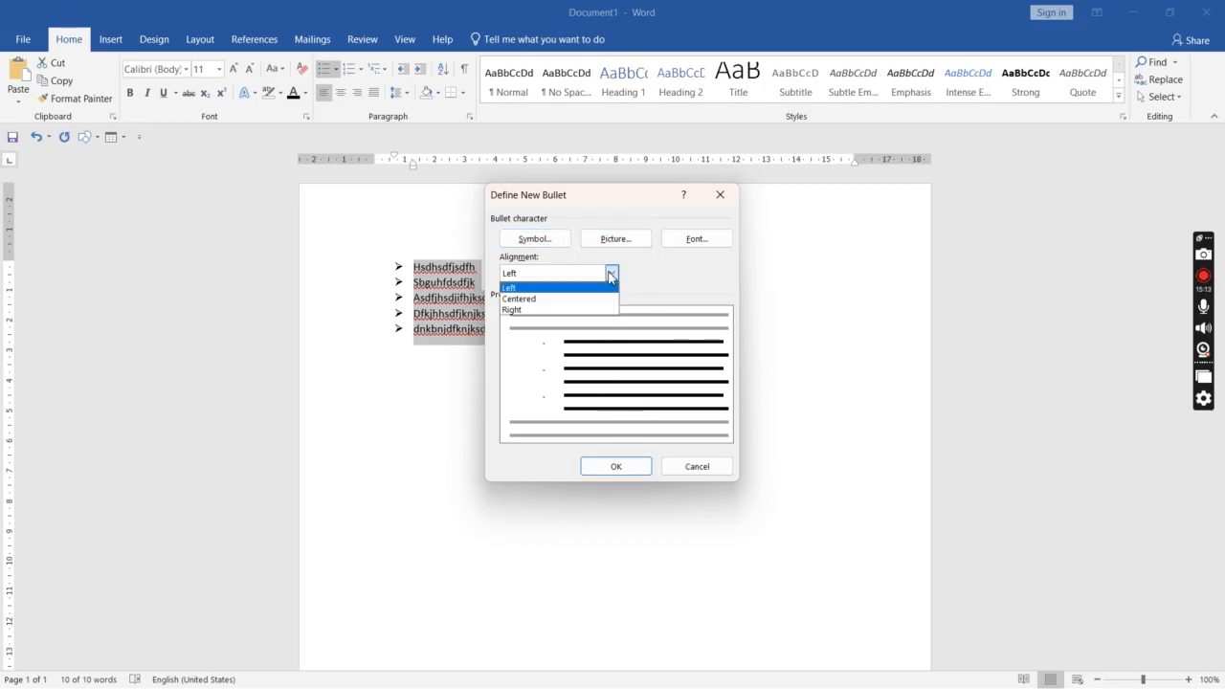
click(565, 299)
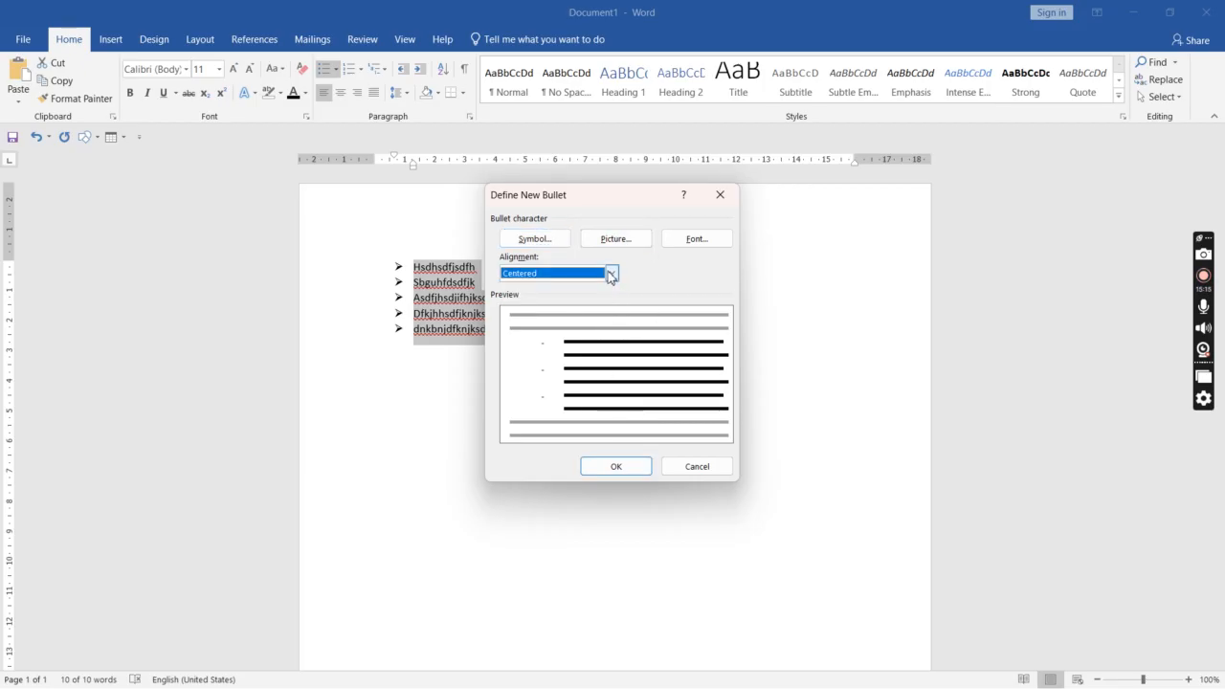
click(612, 274)
click(547, 300)
click(612, 274)
click(573, 311)
click(612, 274)
click(577, 300)
click(612, 273)
click(572, 290)
click(616, 466)
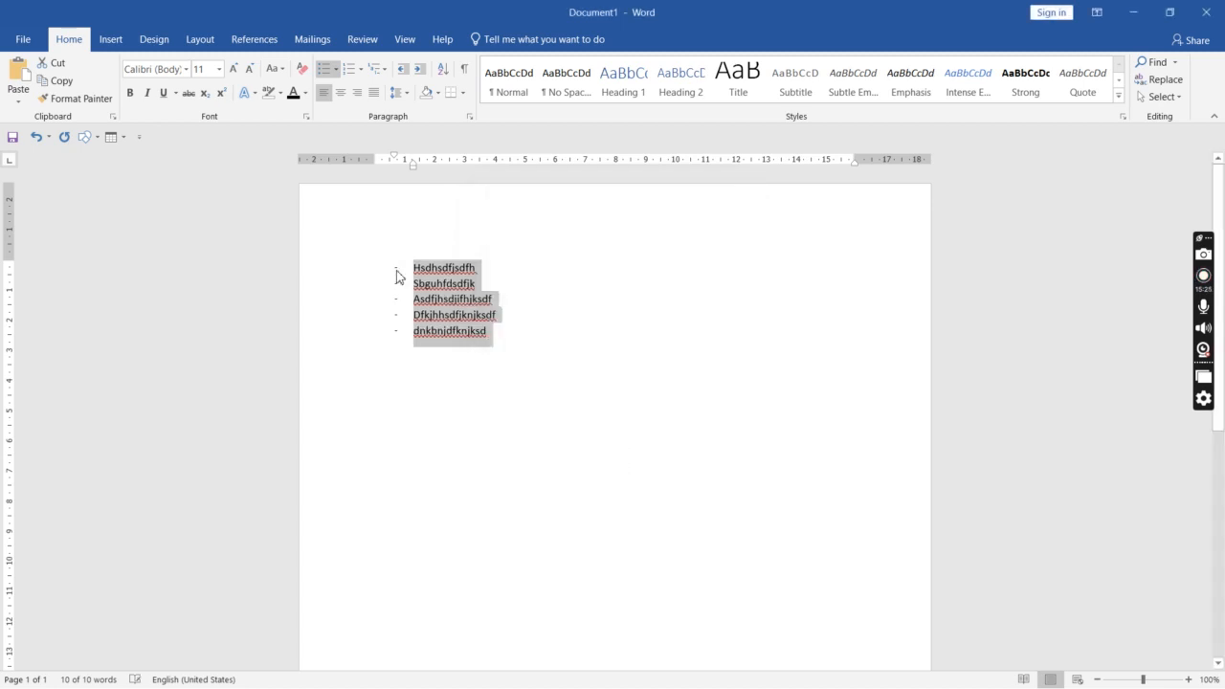
Step: Delete all five list items together with the remaining hyphen bullet
key(Delete)
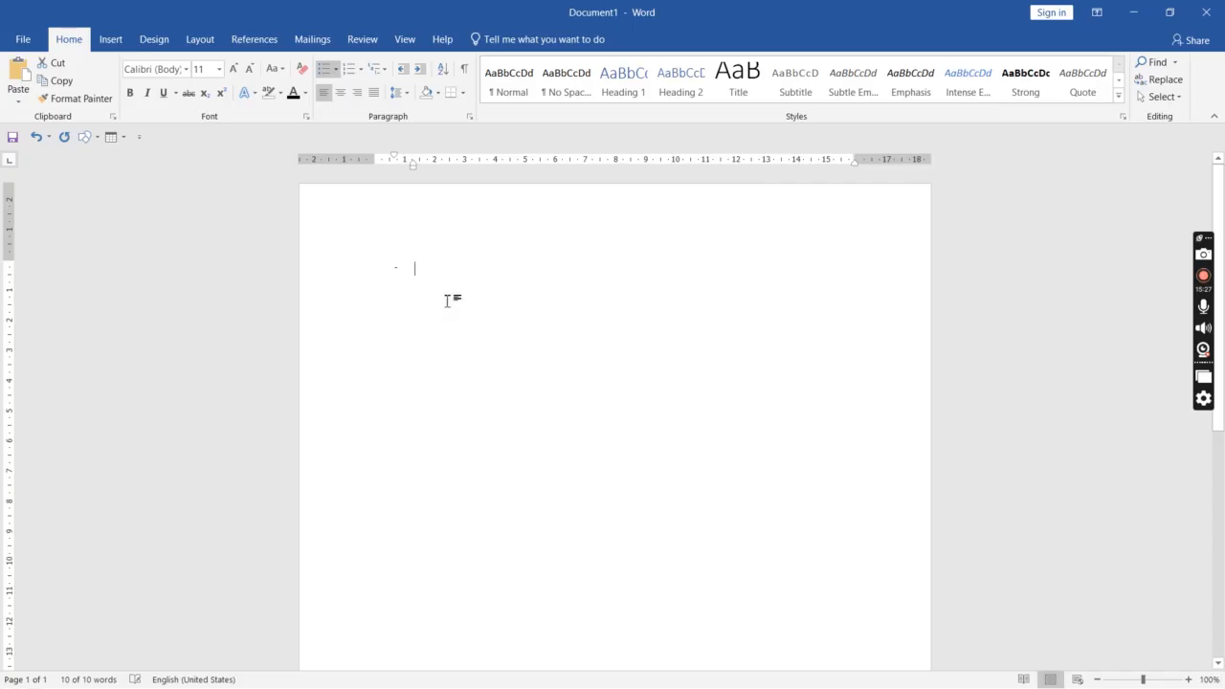
key(BackSpace)
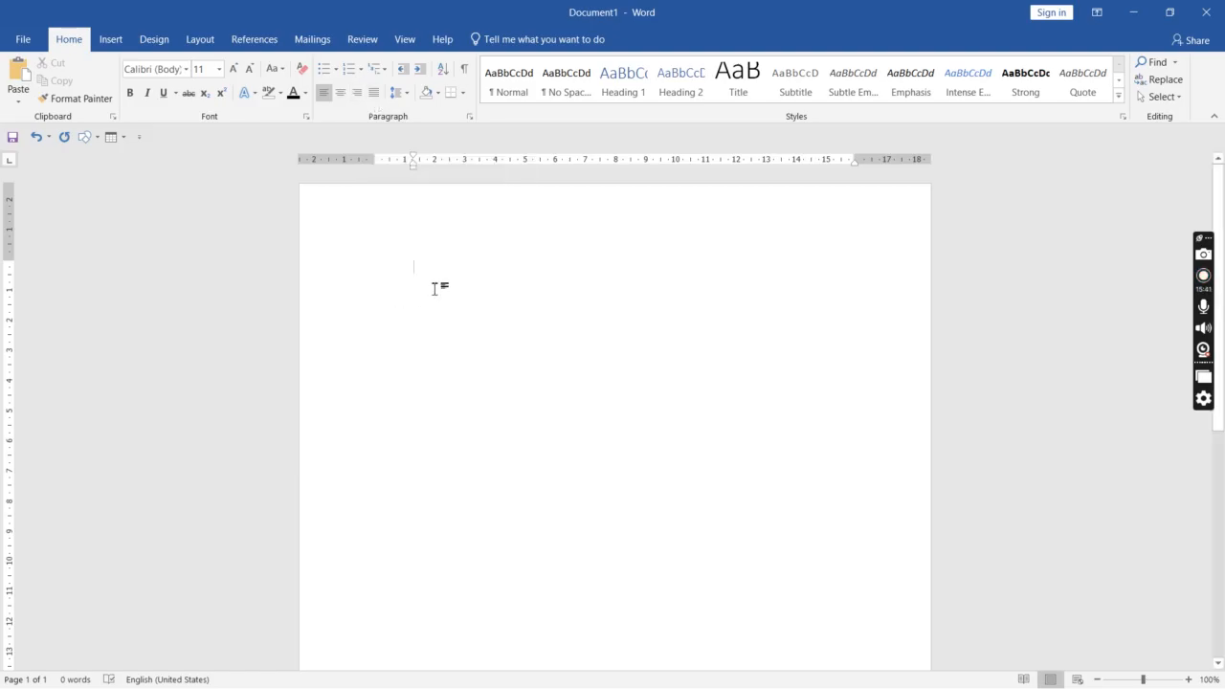
Step: Fill almost two lines with random unbroken sample letters and delete all of the text
text(asfkMjasdNJKnsajkfcnisdnfj)
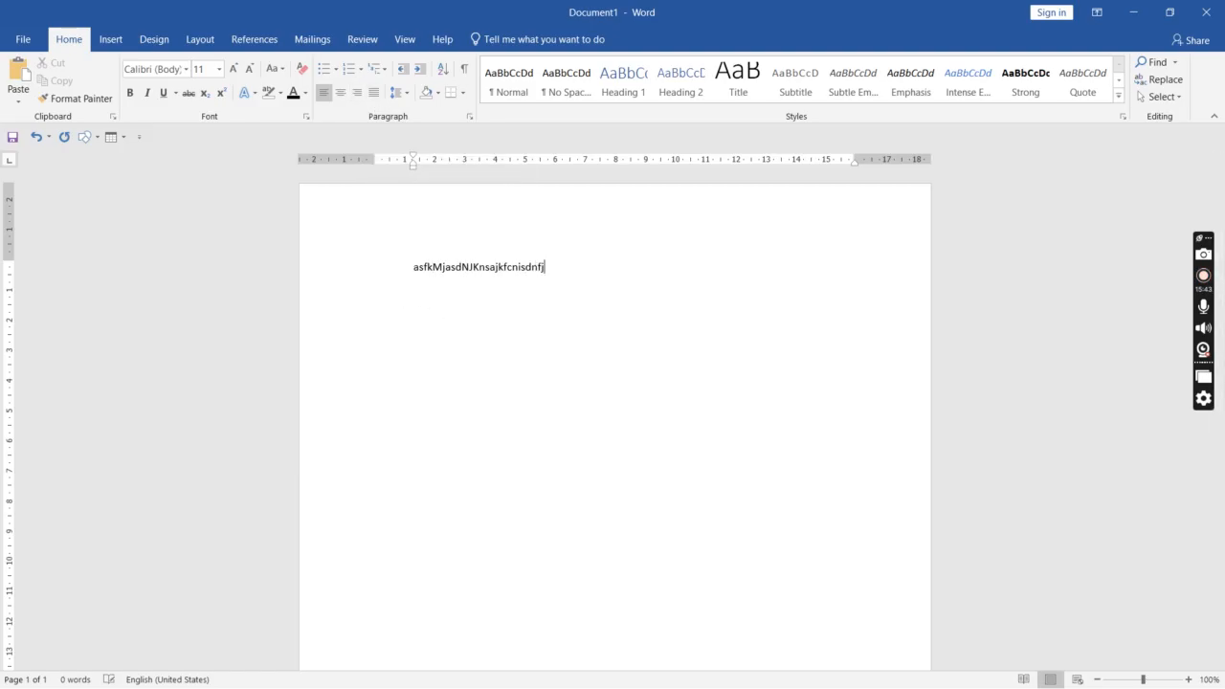
text(dnaskfklsdfjoxzklksdamzxvklmsdfklxcmvlkdfnxcjkvnklfd)
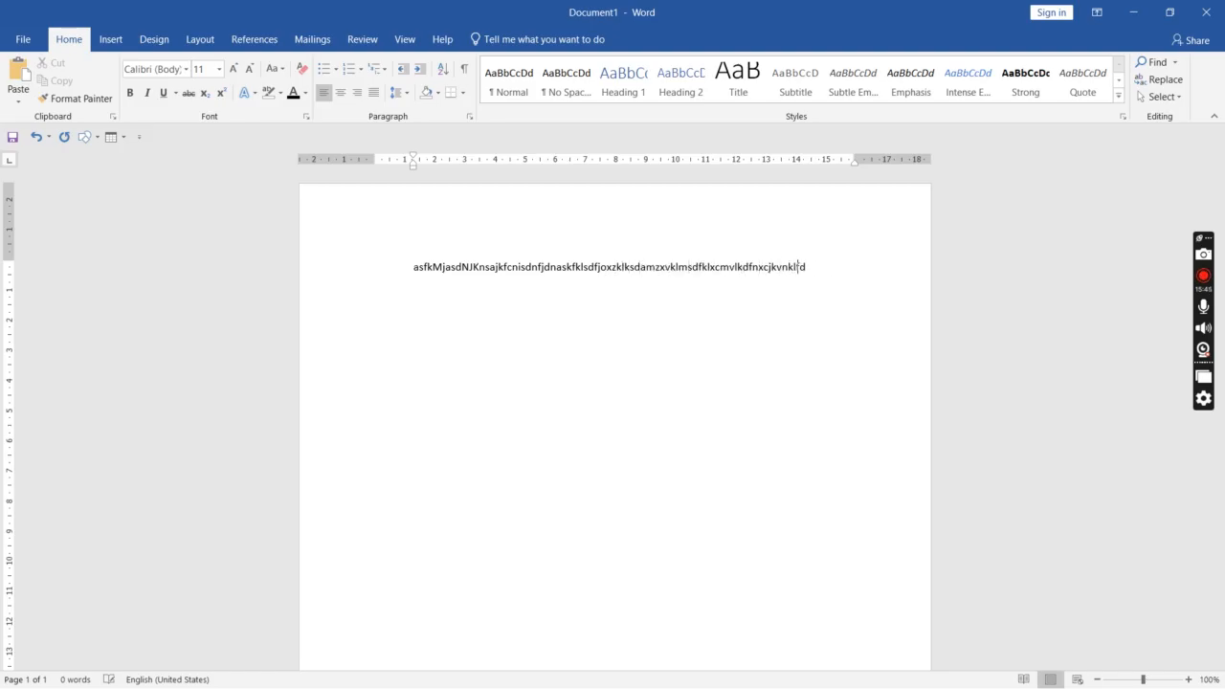
text(mxcvklmfdjkxcvnksdfnmxcklvmklsdfxcnmvjknfklxcvmkl)
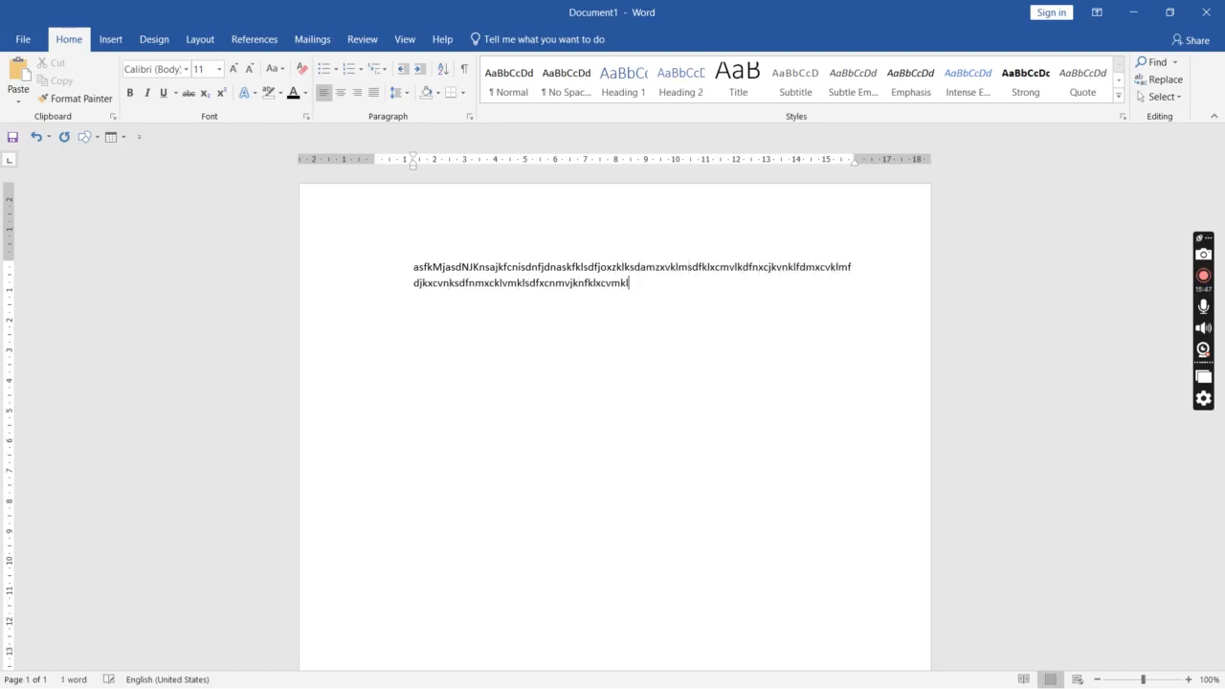
key(ctrl+a)
key(Delete)
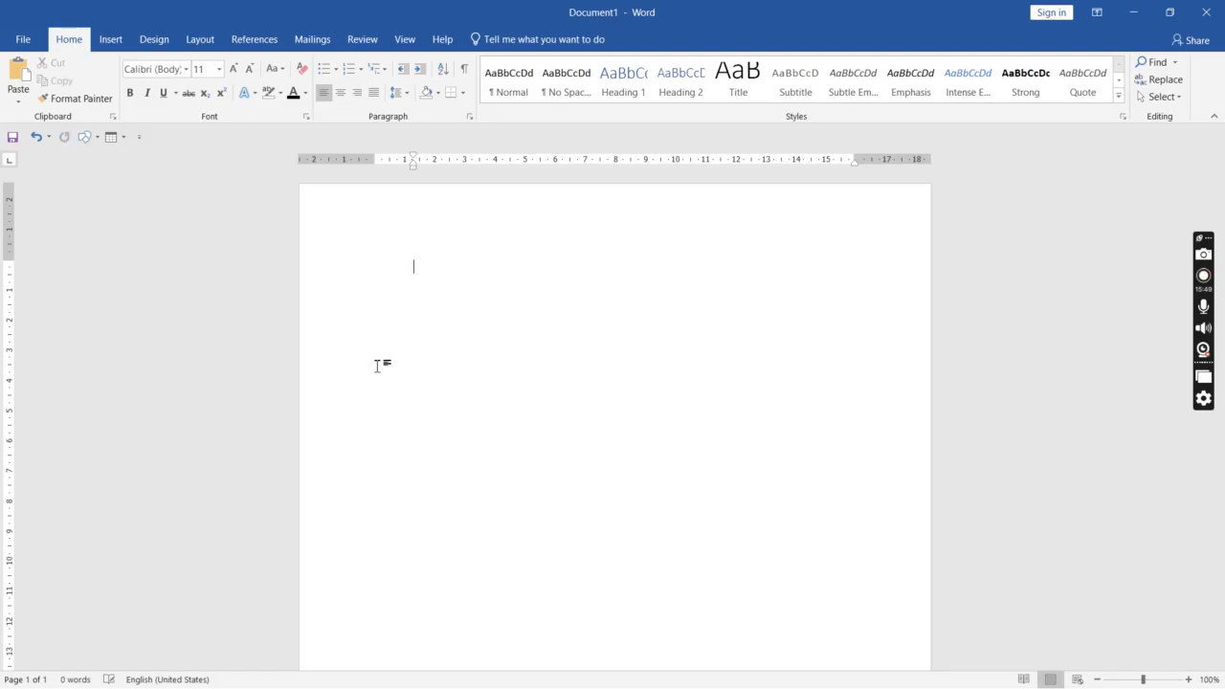
Step: Generate two placeholder paragraphs of three sentences each with =lorem(2,3), and delete the generated text
text(=()
text(b))
text(()
text(2,3)
key(Return)
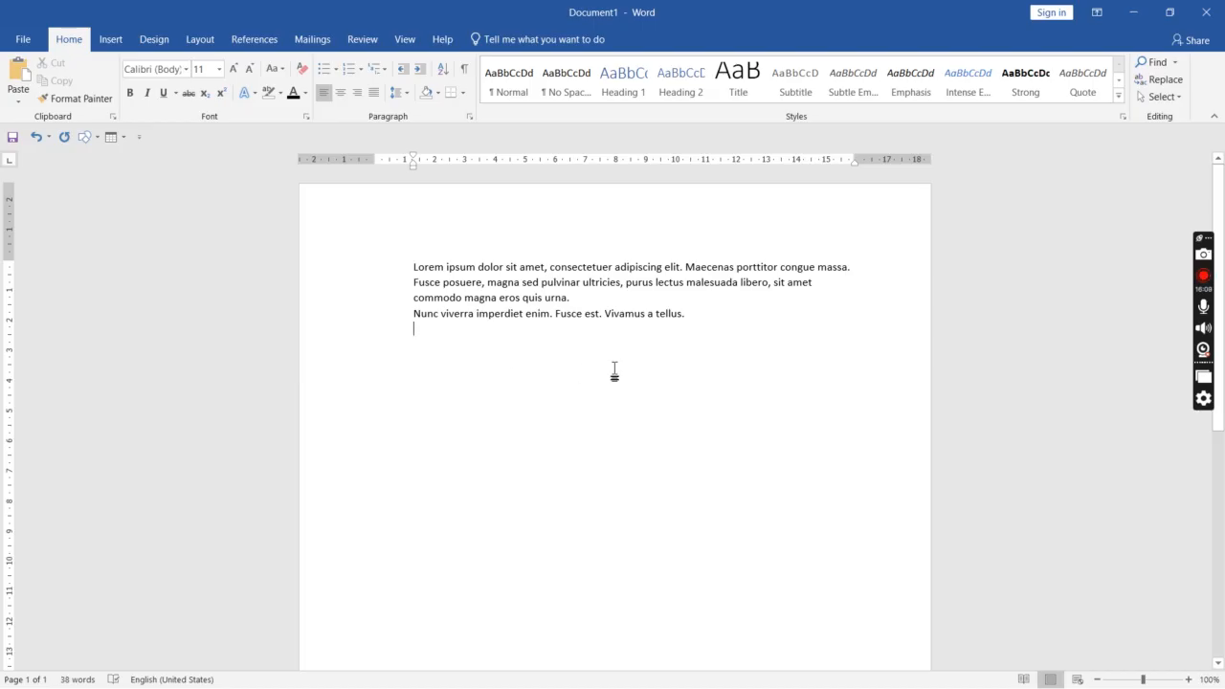
drag(685, 316, 430, 270)
key(Delete)
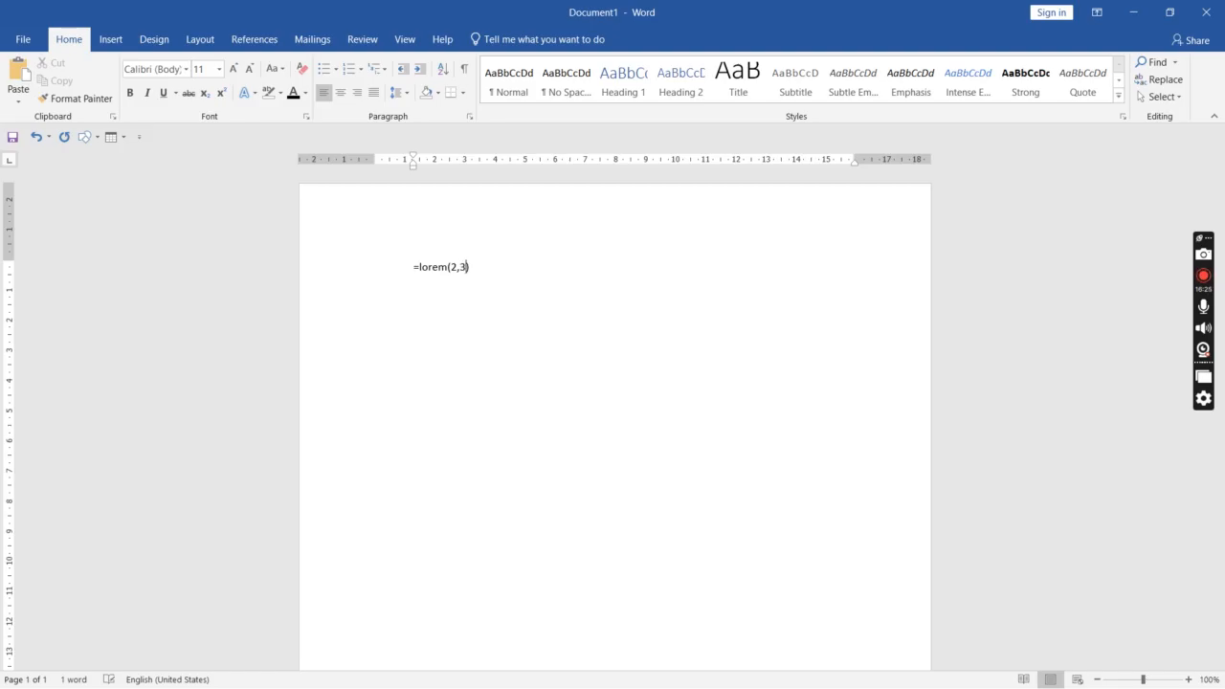
Step: Generate the placeholder paragraphs again with the formula =lorem(2,3)
key(BackSpace)
key(BackSpace)
text())
key(Return)
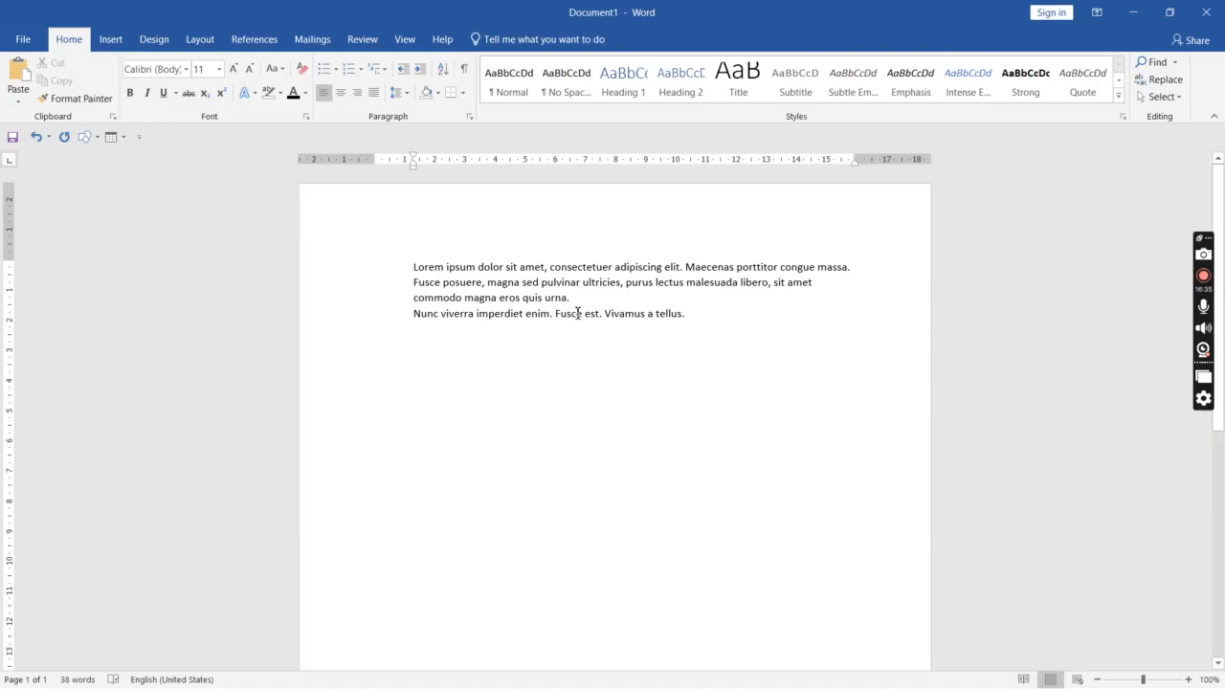
Step: Try center, right and justified alignment on both placeholder paragraphs, and return them to left alignment
drag(709, 319, 416, 260)
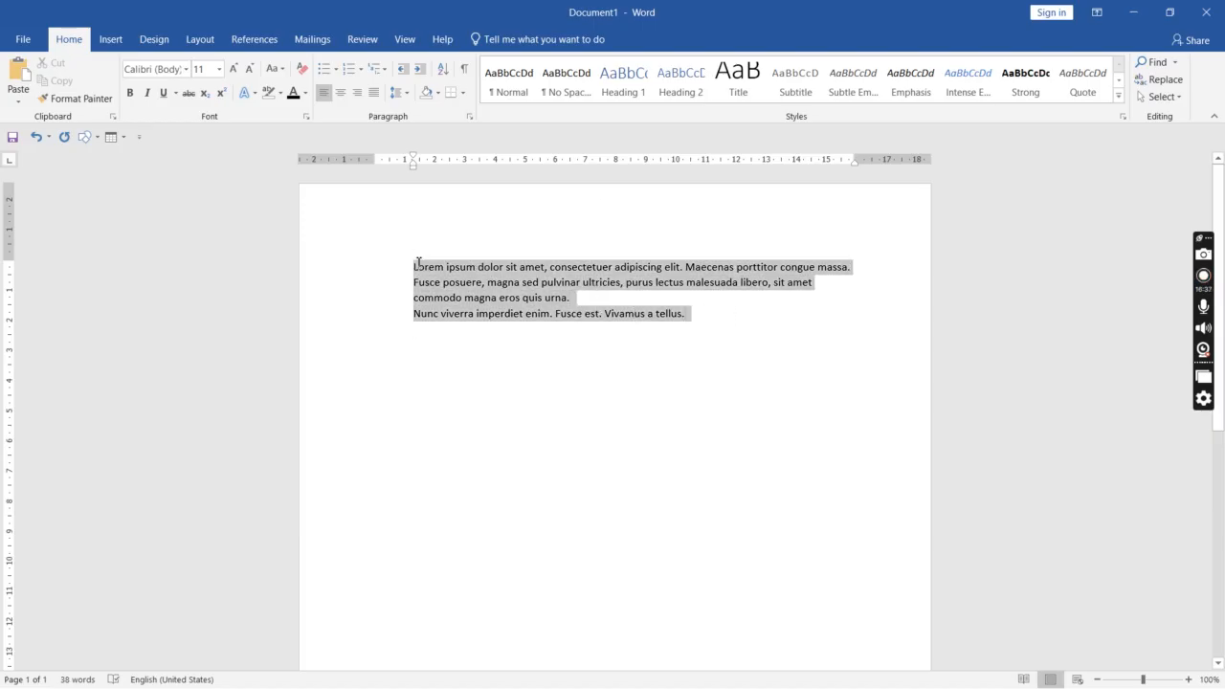
click(340, 93)
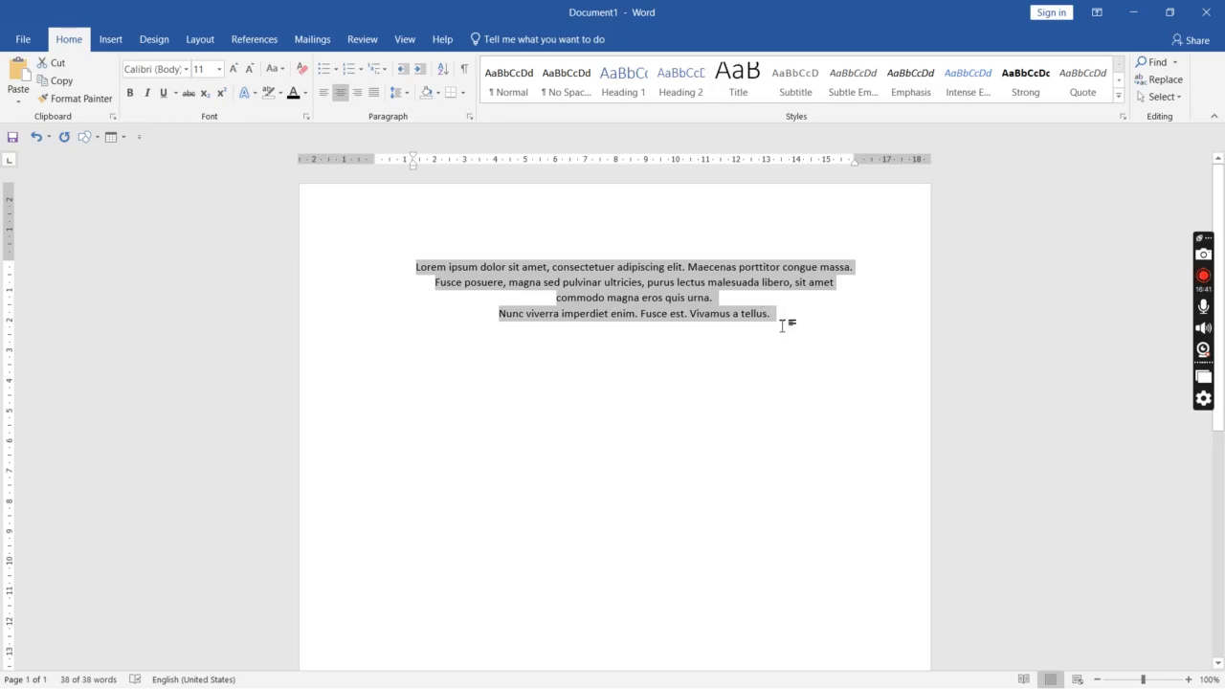
click(356, 93)
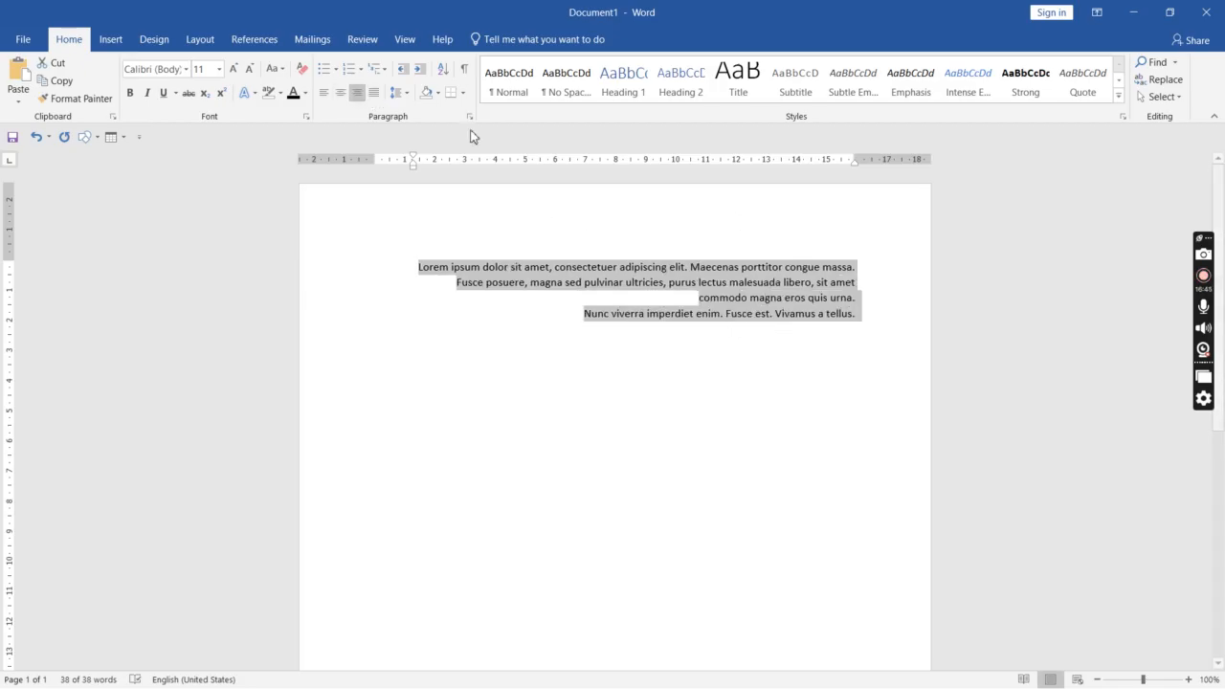
click(373, 93)
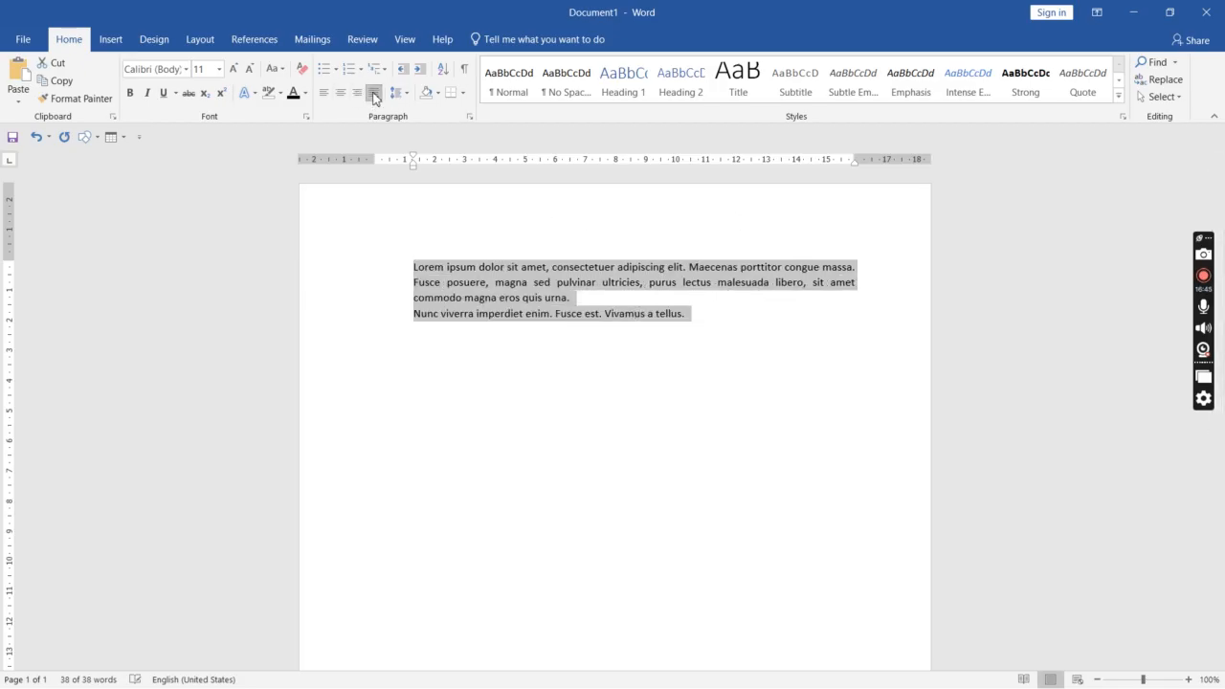
click(711, 316)
drag(473, 260, 415, 266)
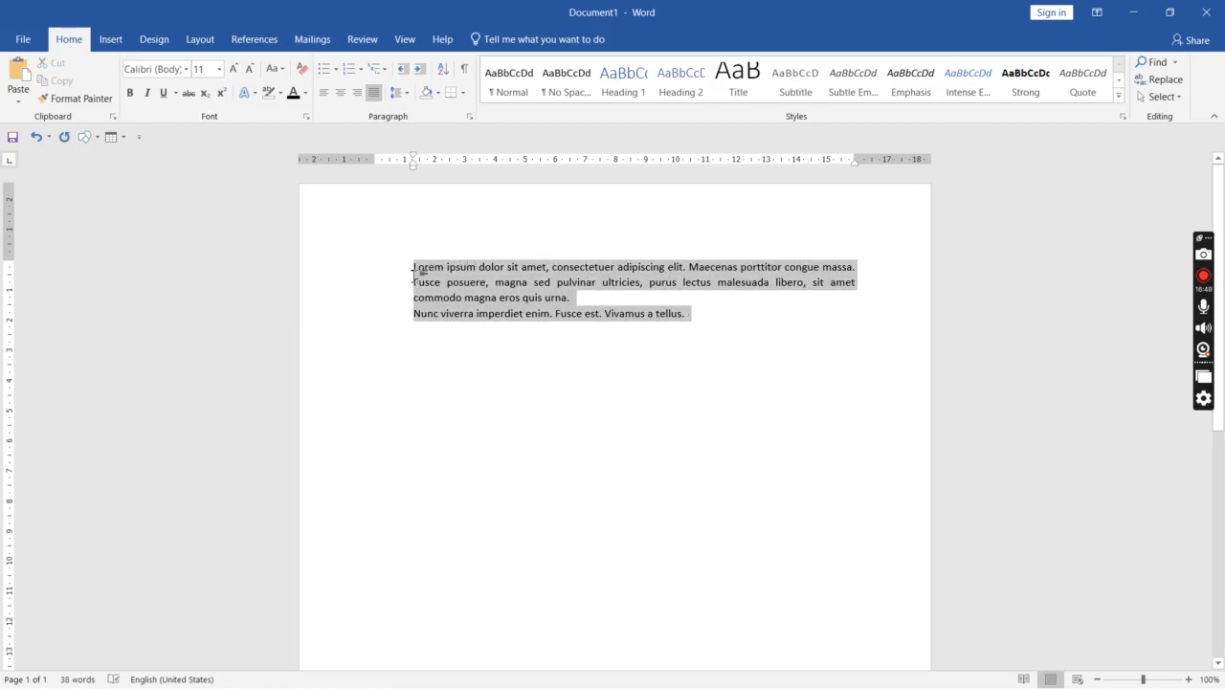
click(323, 96)
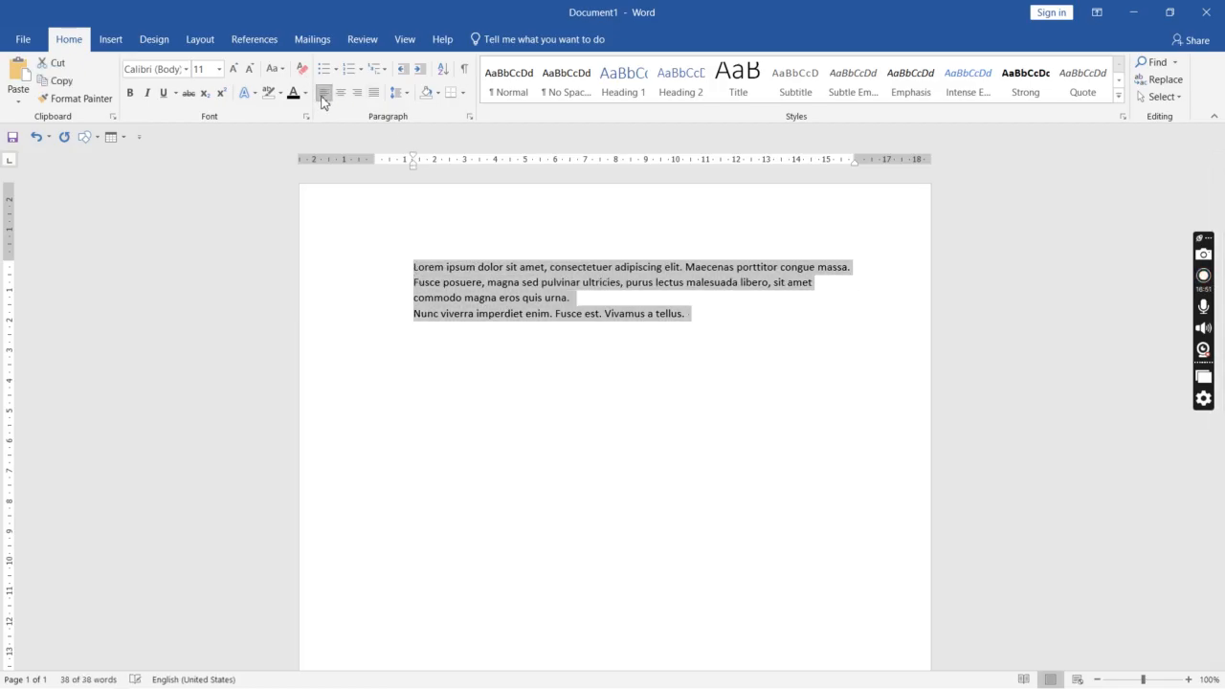
click(733, 311)
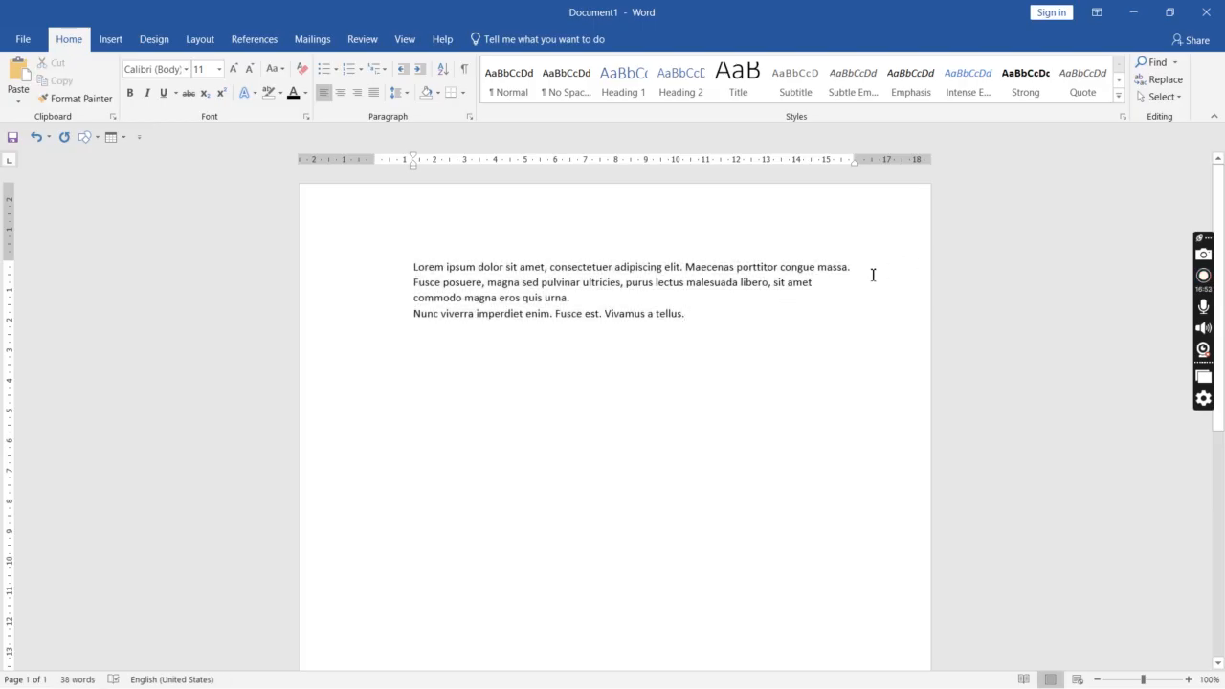
Step: Select both placeholder paragraphs and remove the space after each paragraph
drag(686, 313, 718, 319)
click(444, 268)
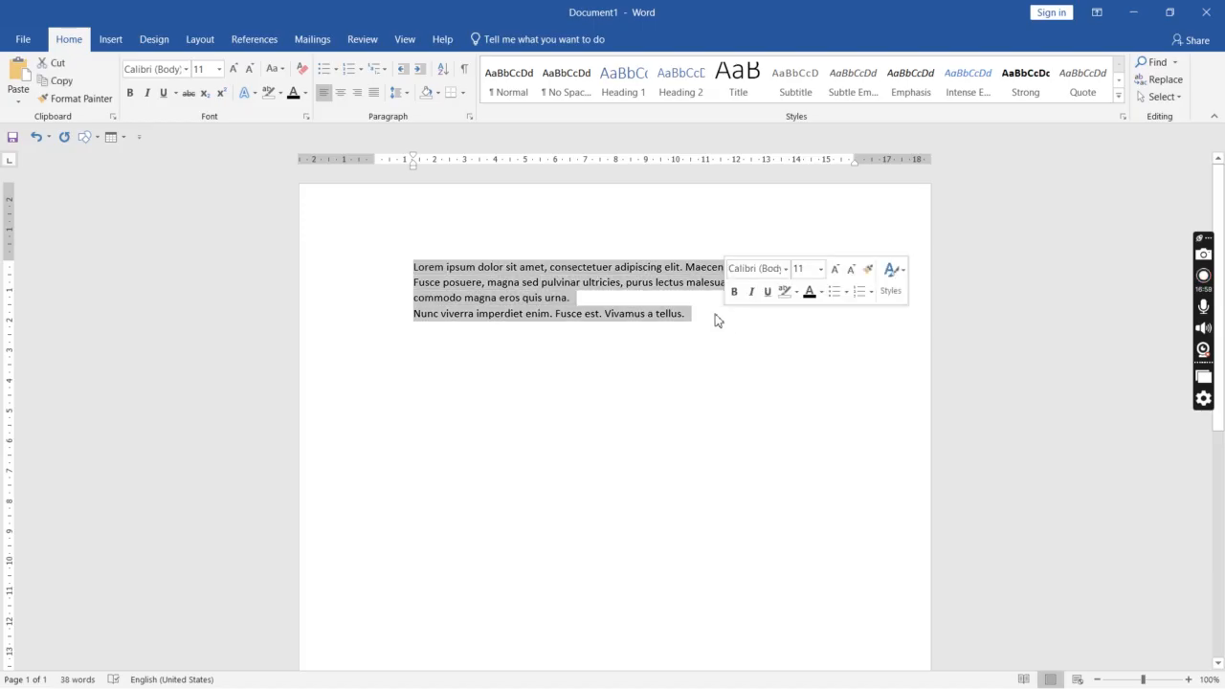
click(396, 91)
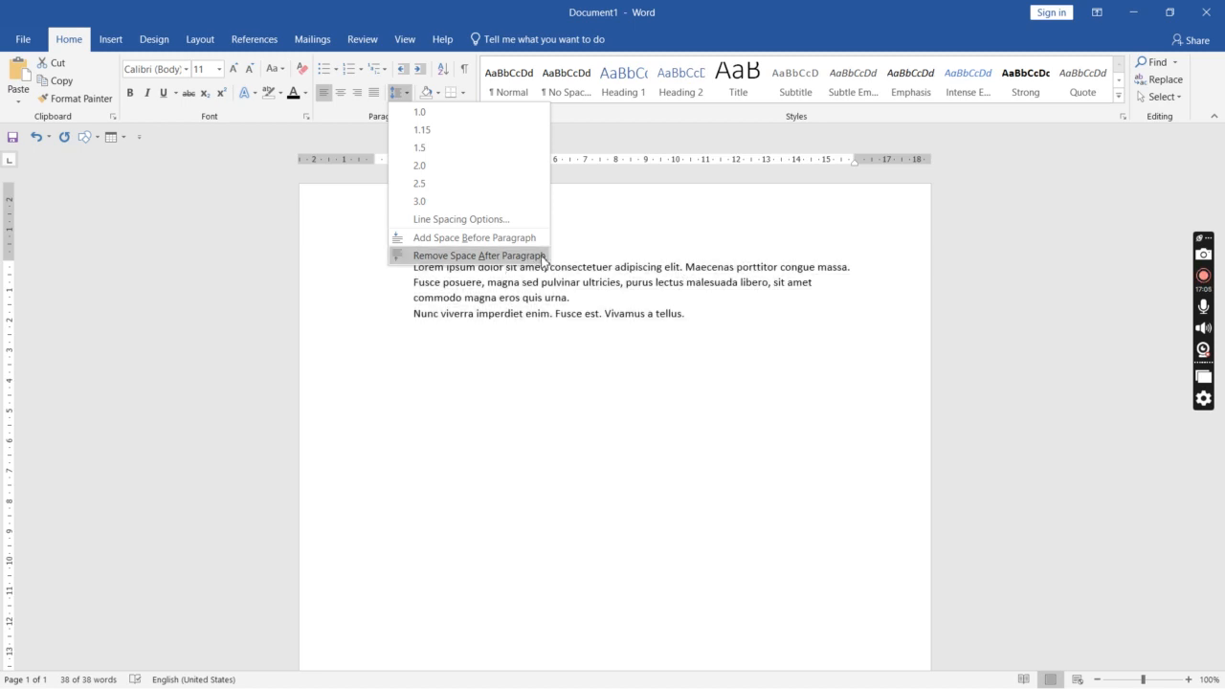
click(469, 255)
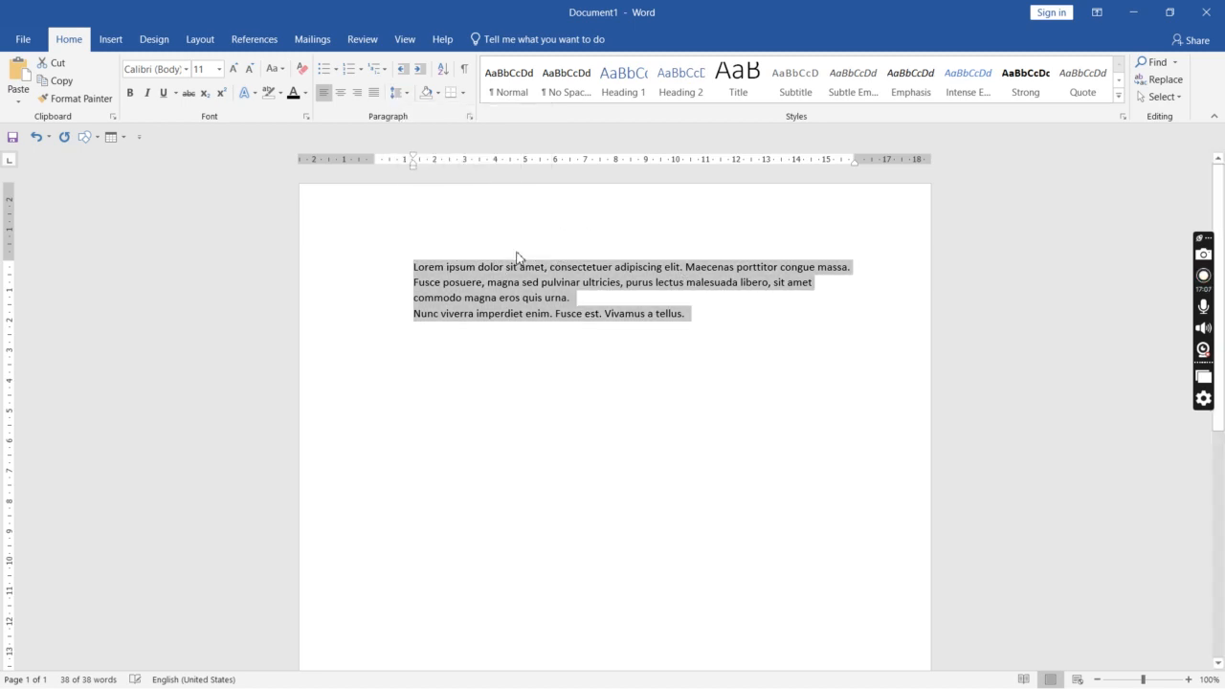
Step: Preview the line spacing options, including 2.0, and red paragraph shading on the selected text without applying any of them
click(400, 93)
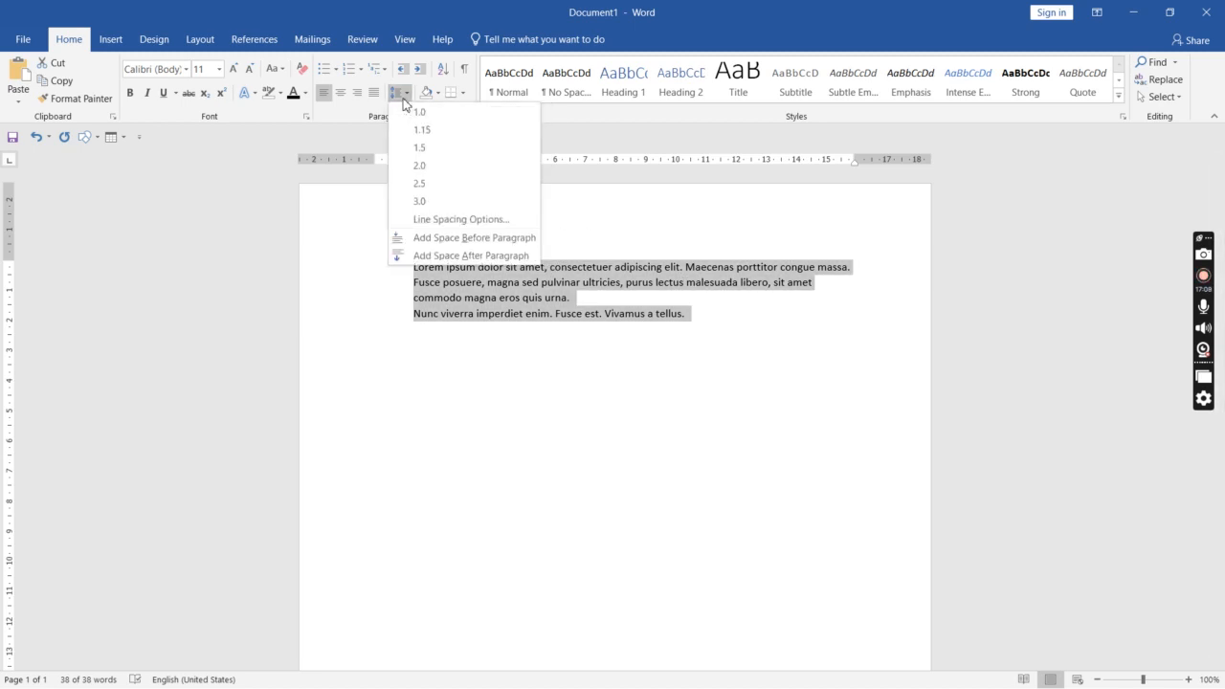
click(641, 225)
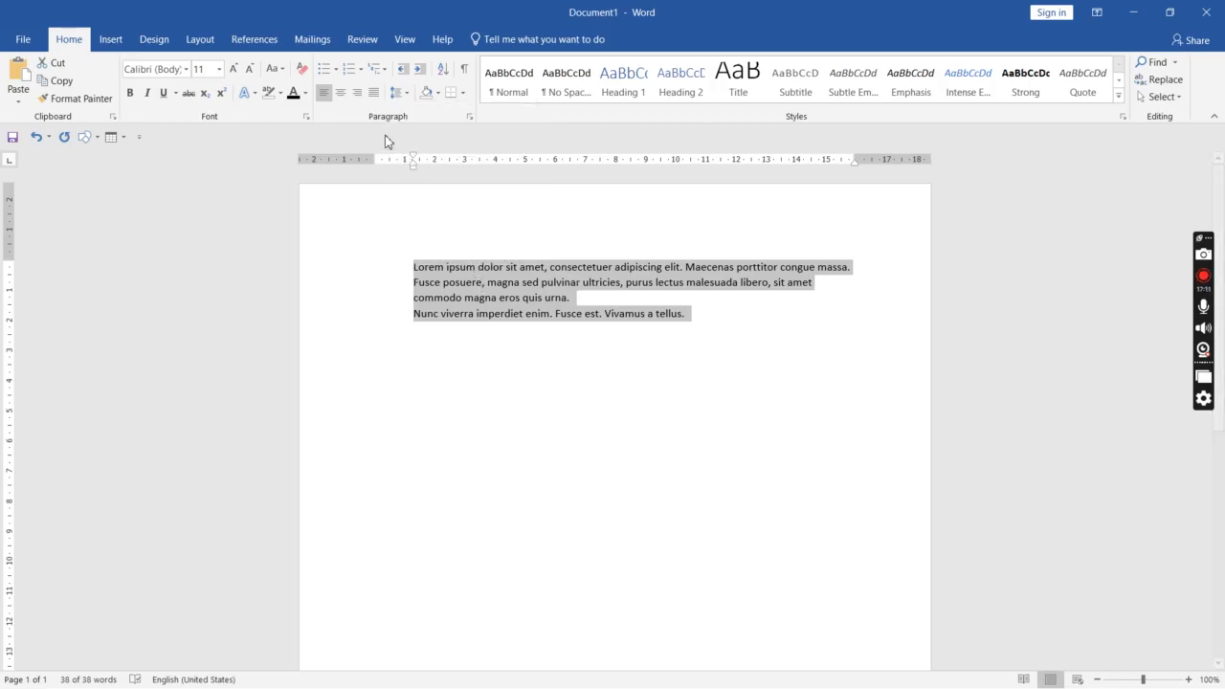
click(400, 93)
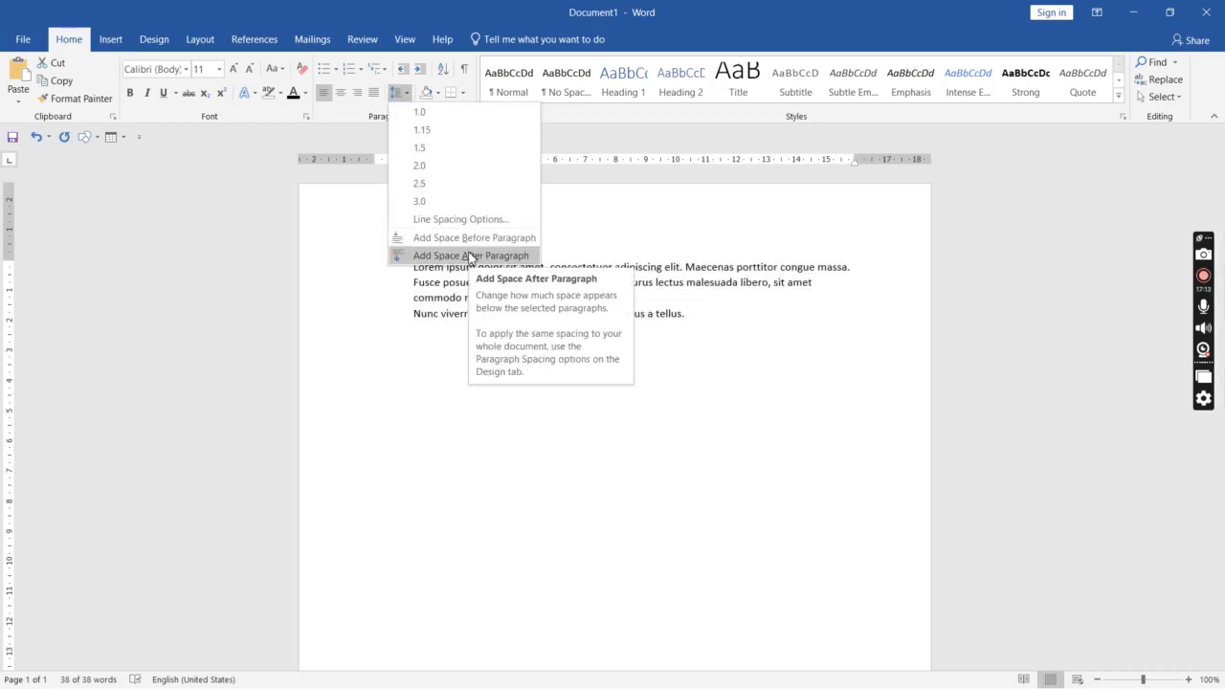
key(ctrl+a)
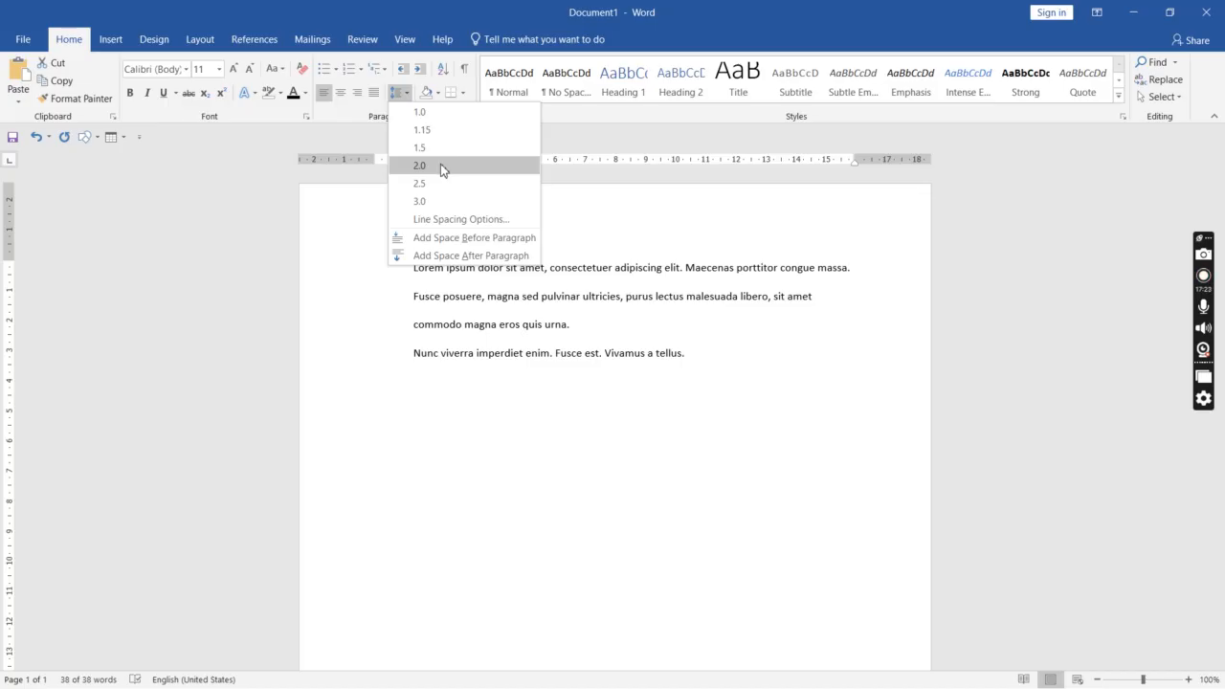
click(619, 241)
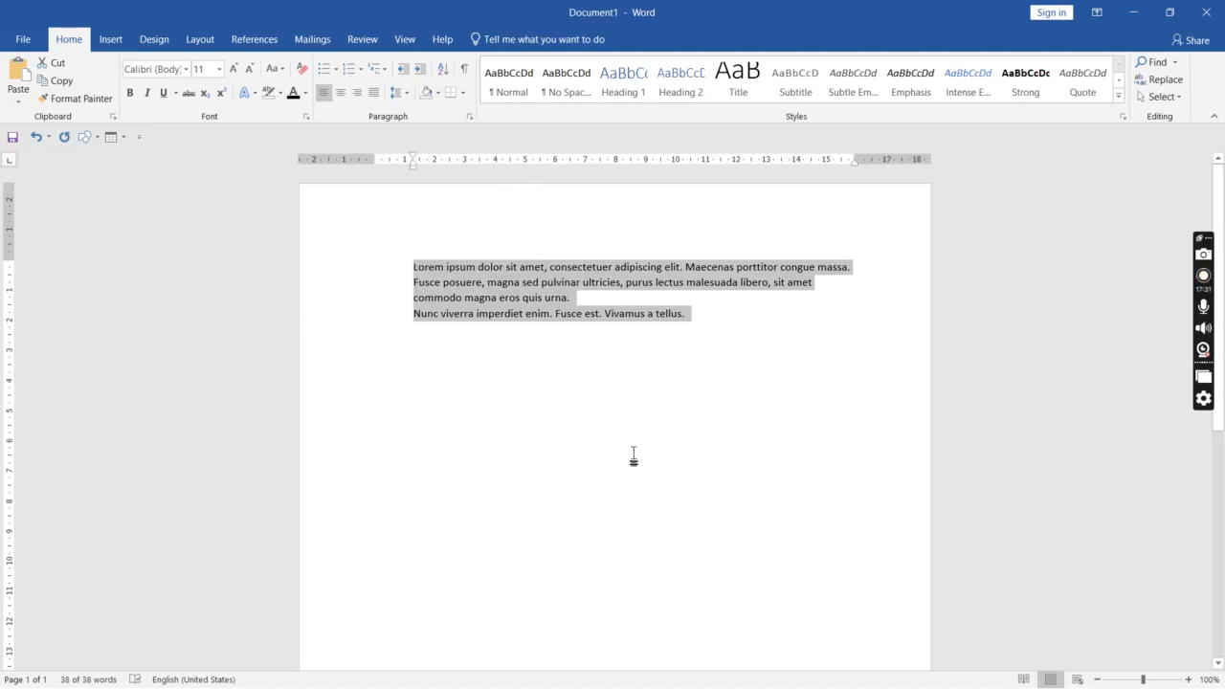
click(439, 96)
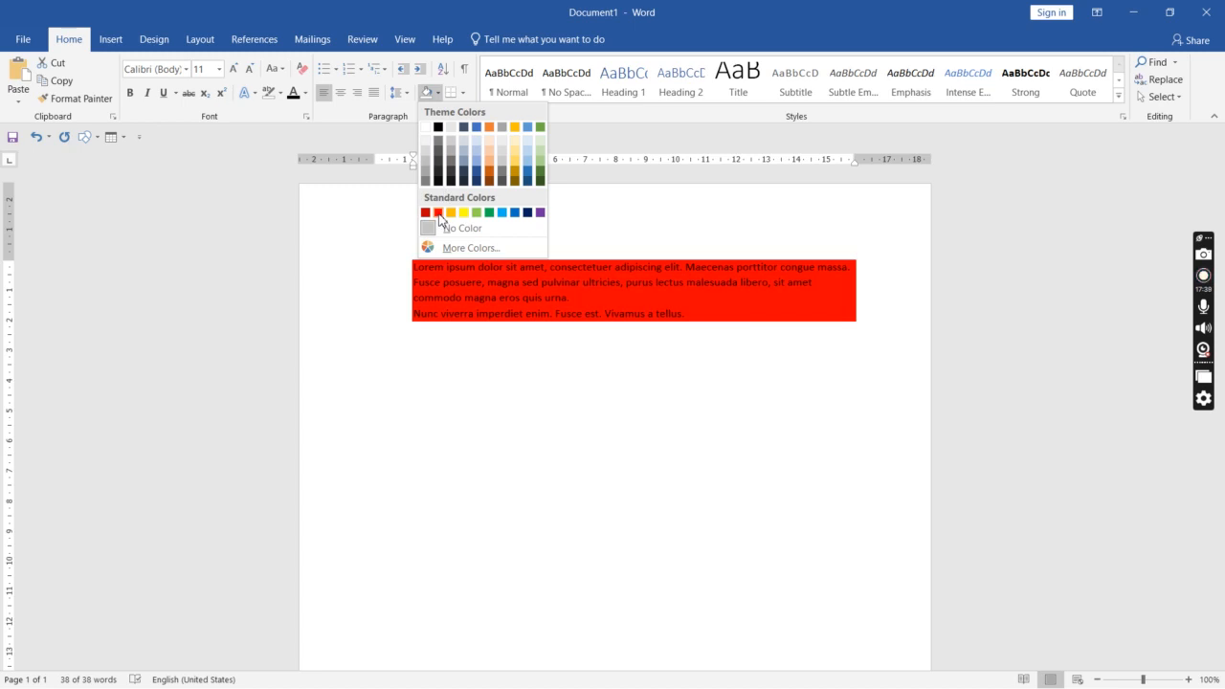
click(537, 229)
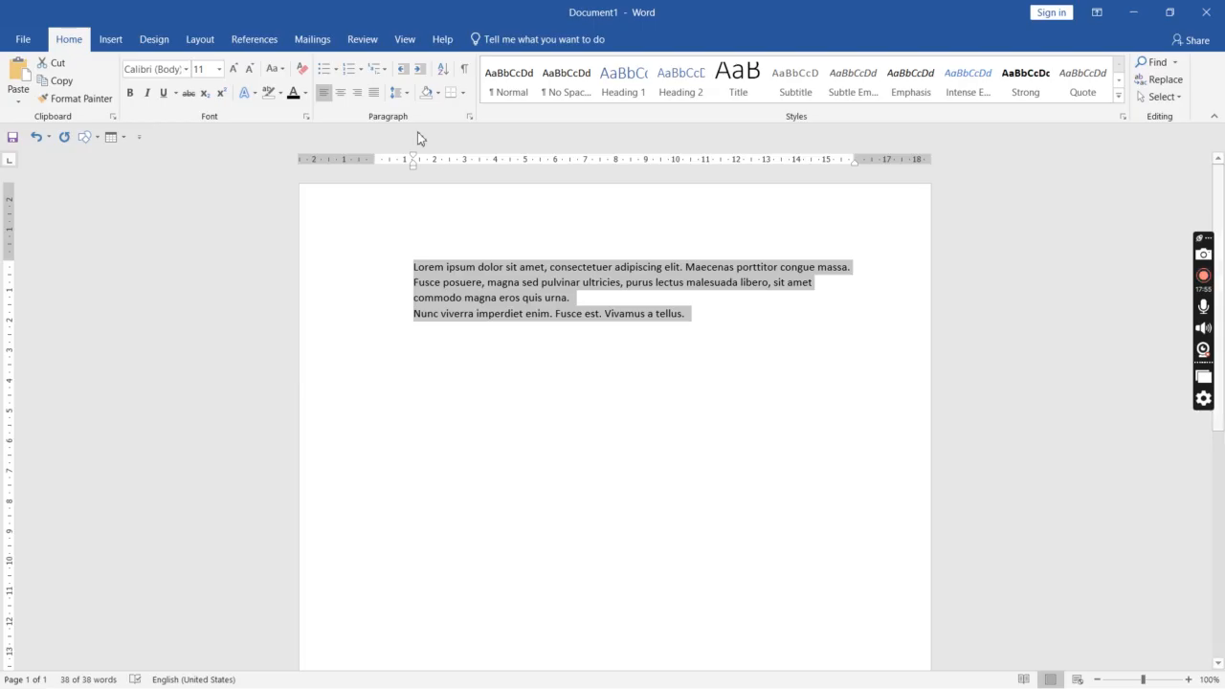
Step: Decrease the left indent of the selected paragraphs, increase it once, and decrease it back to the margin
click(402, 76)
click(426, 72)
click(398, 73)
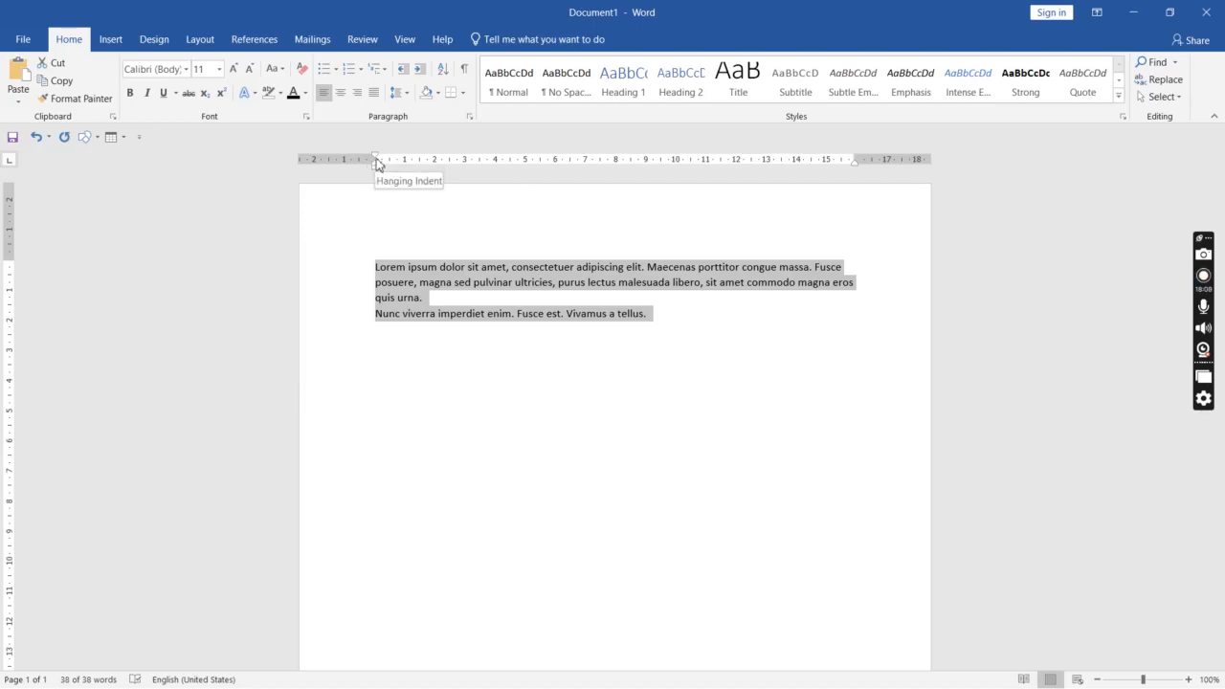
Step: Narrow the page's left, right and top margins using the rulers
mouse_move(375, 158)
mouse_down()
mouse_move(301, 157)
mouse_move(350, 158)
mouse_up()
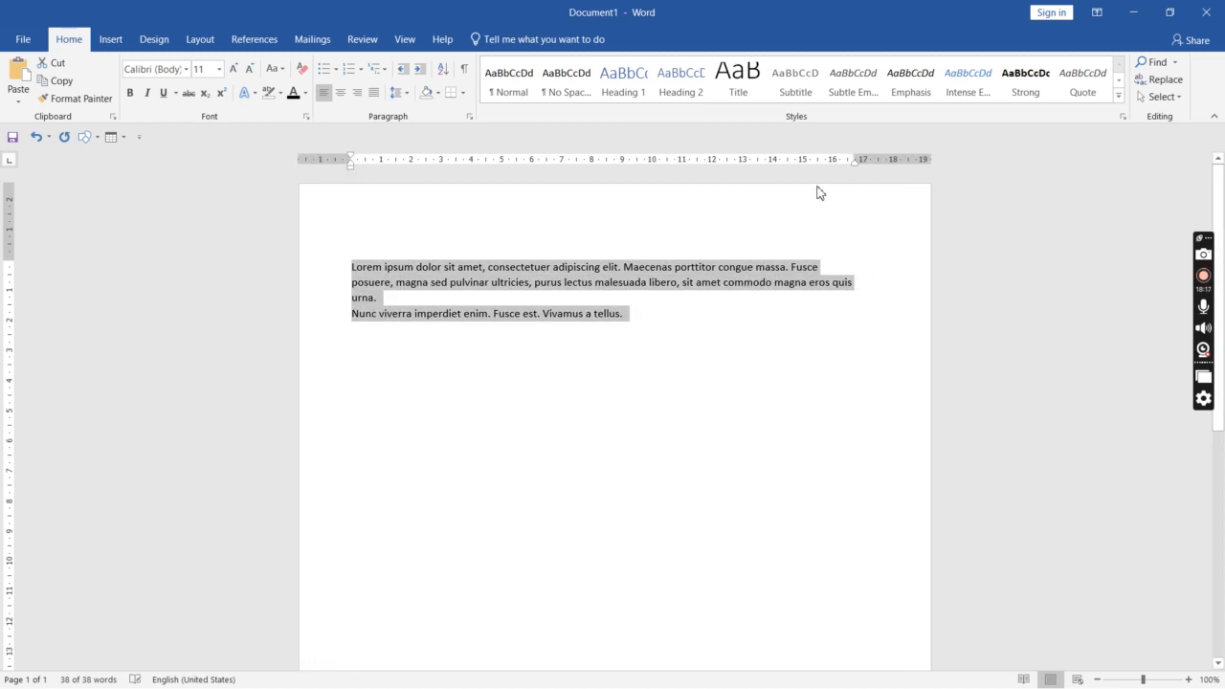
drag(854, 158, 879, 159)
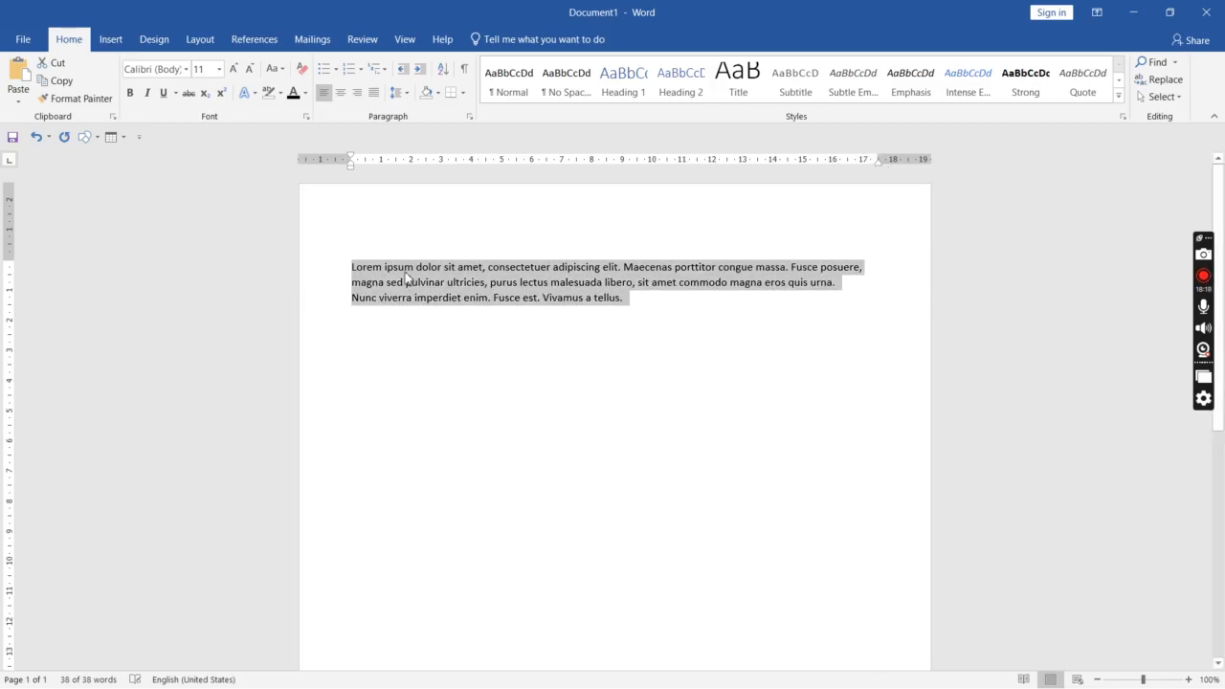
drag(8, 259, 21, 216)
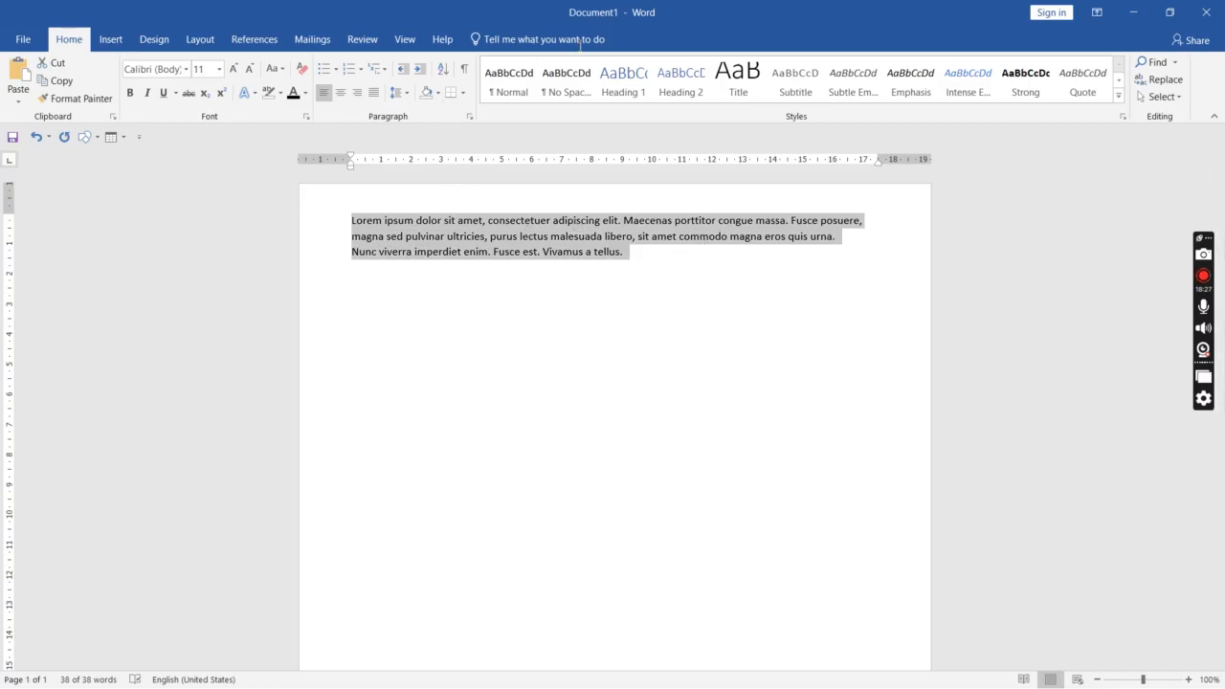
Step: Try the Heading 1 style on the selected paragraphs and undo it
click(623, 81)
key(ctrl+z)
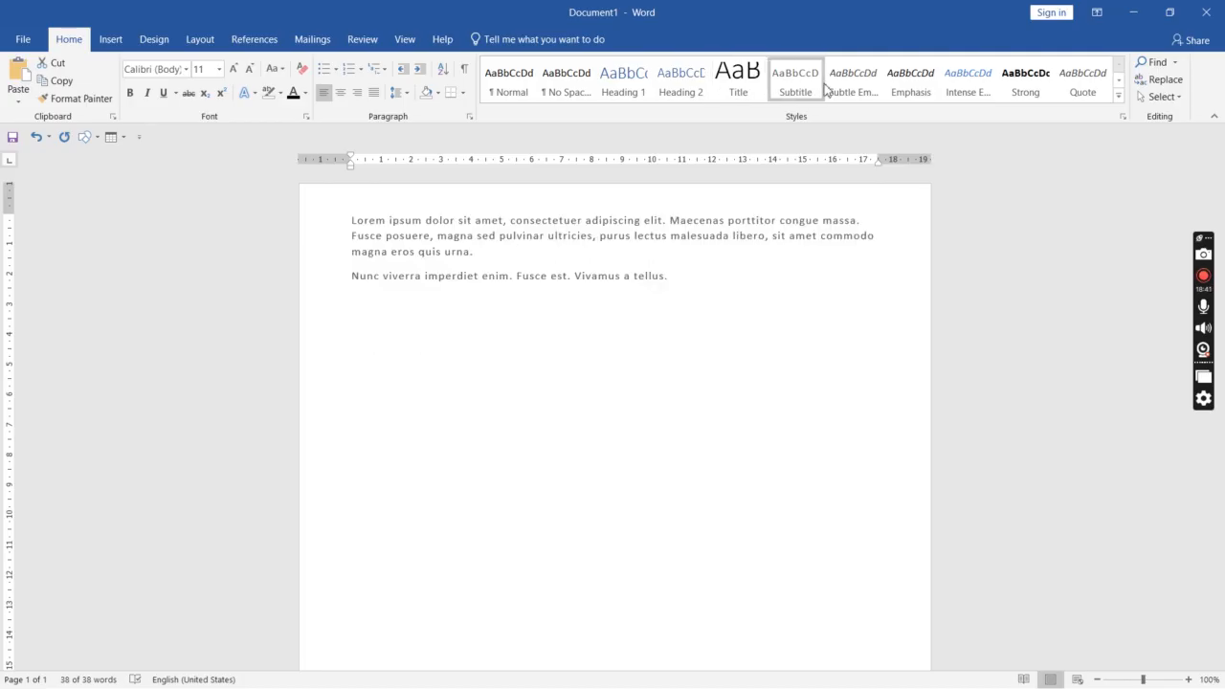
Step: Replace all placeholder text with three short sentences naming a boy who lives in Lagos and likes beans
key(ctrl+a)
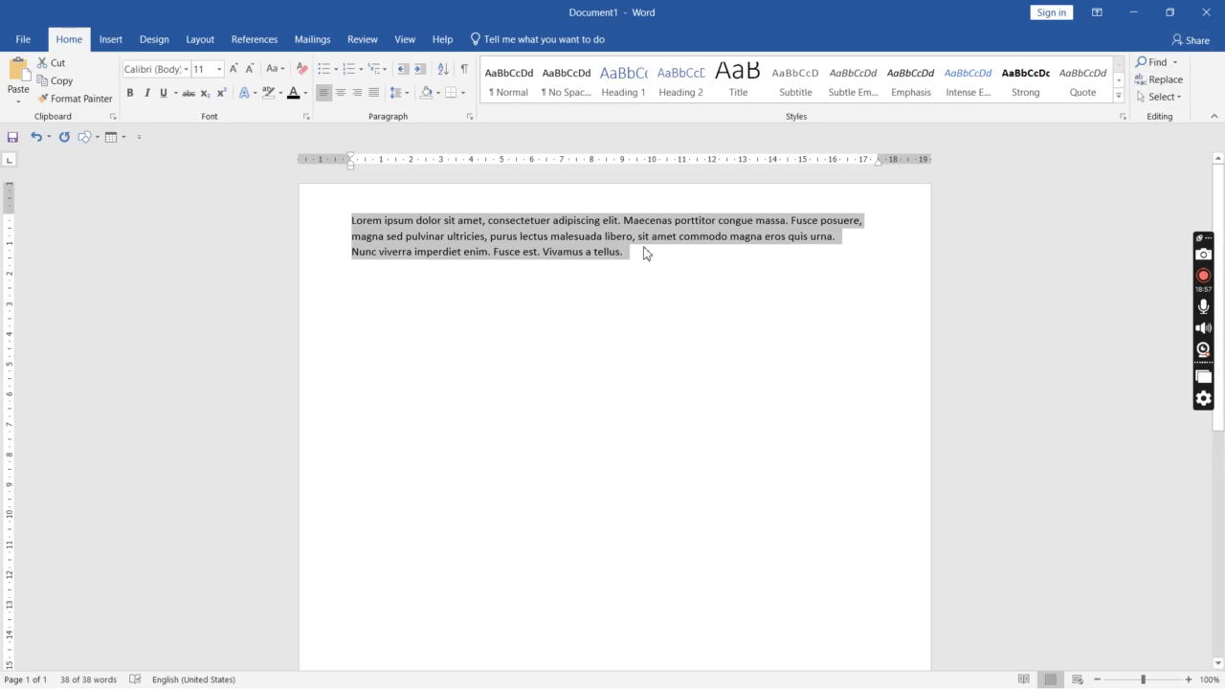
key(Delete)
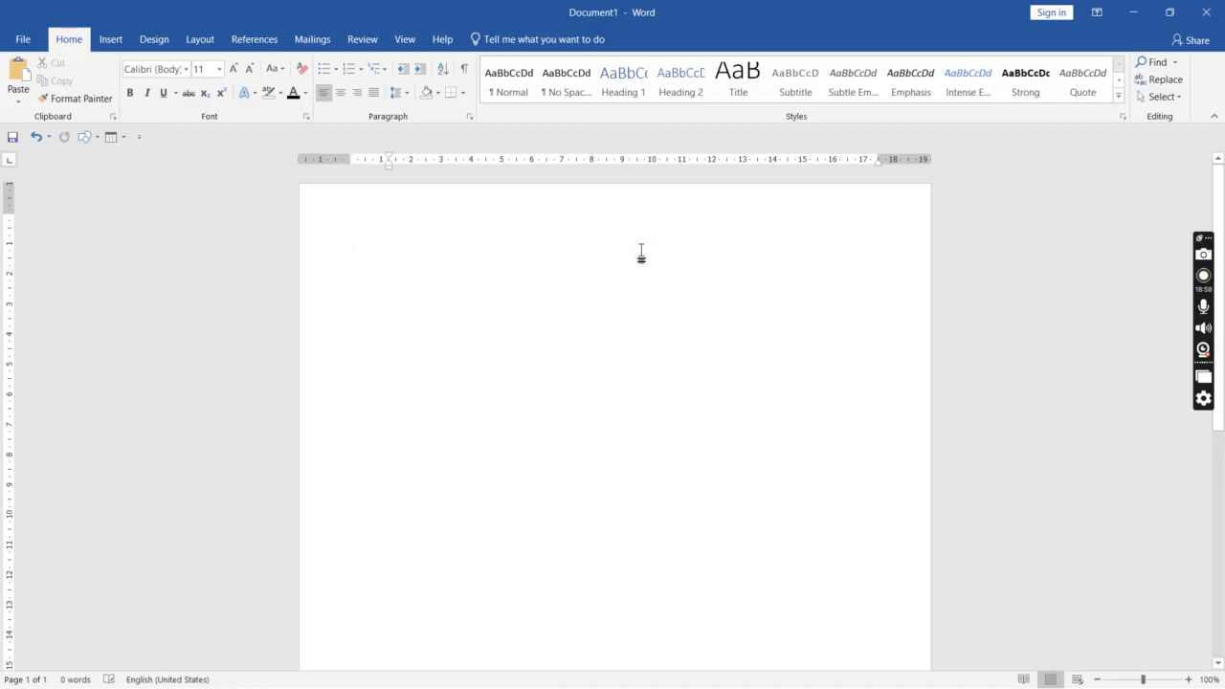
text(Ax)
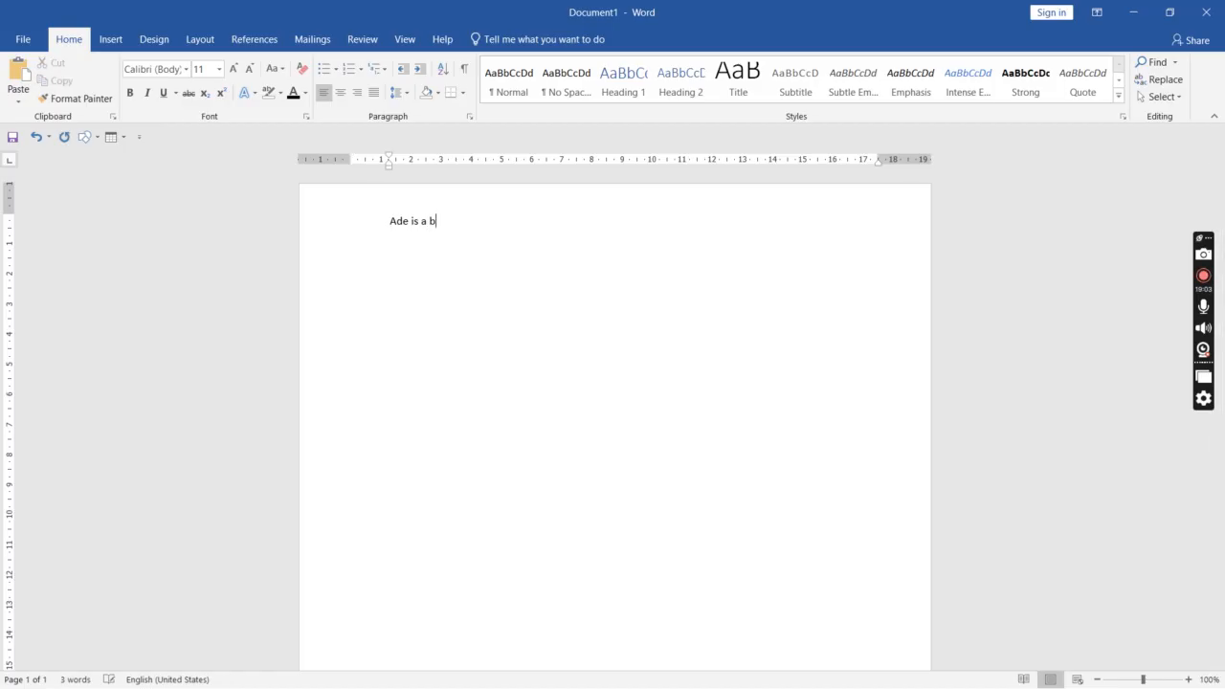
text(Ade lives in Lagos.)
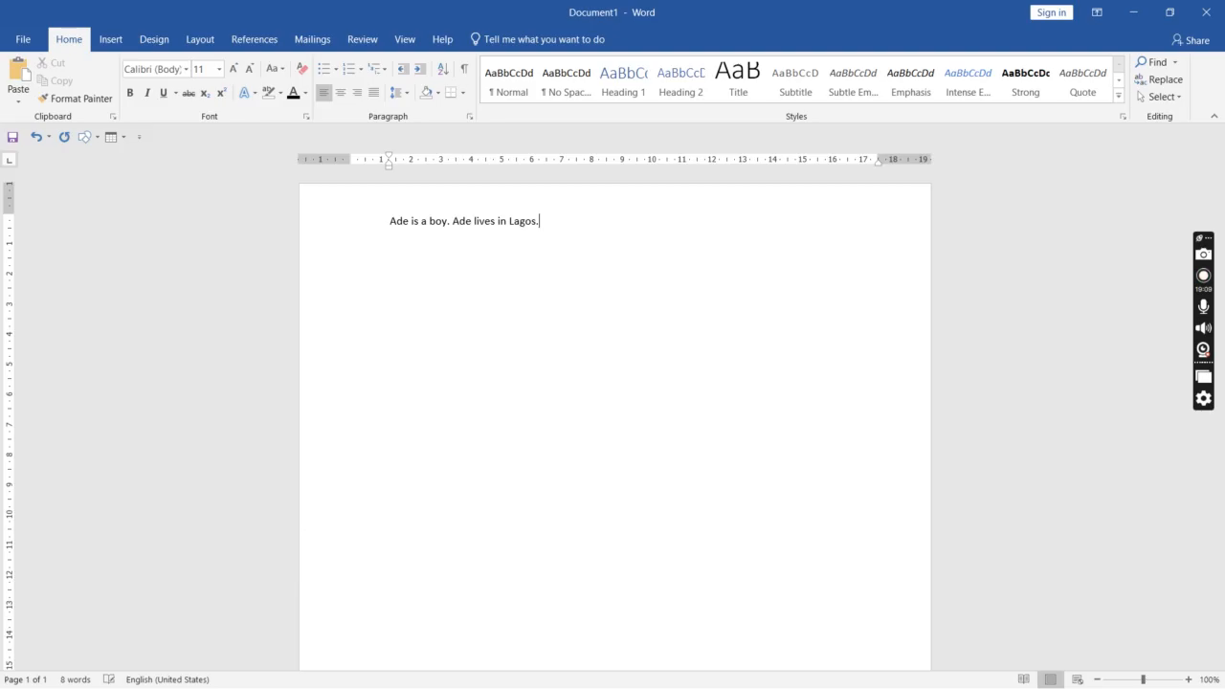
text( Ade likes beans.)
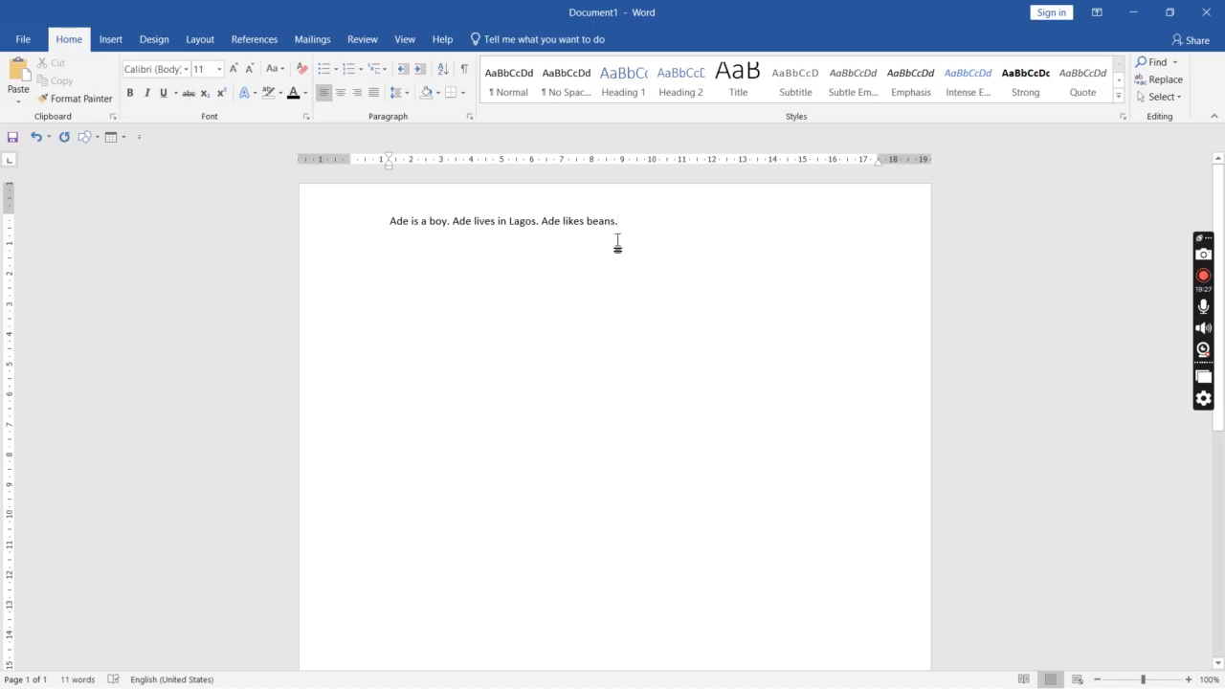
Step: Replace the boy's name in the last sentence with "He" and undo the replacement
click(563, 236)
key(ctrl+shift+Left)
text(He)
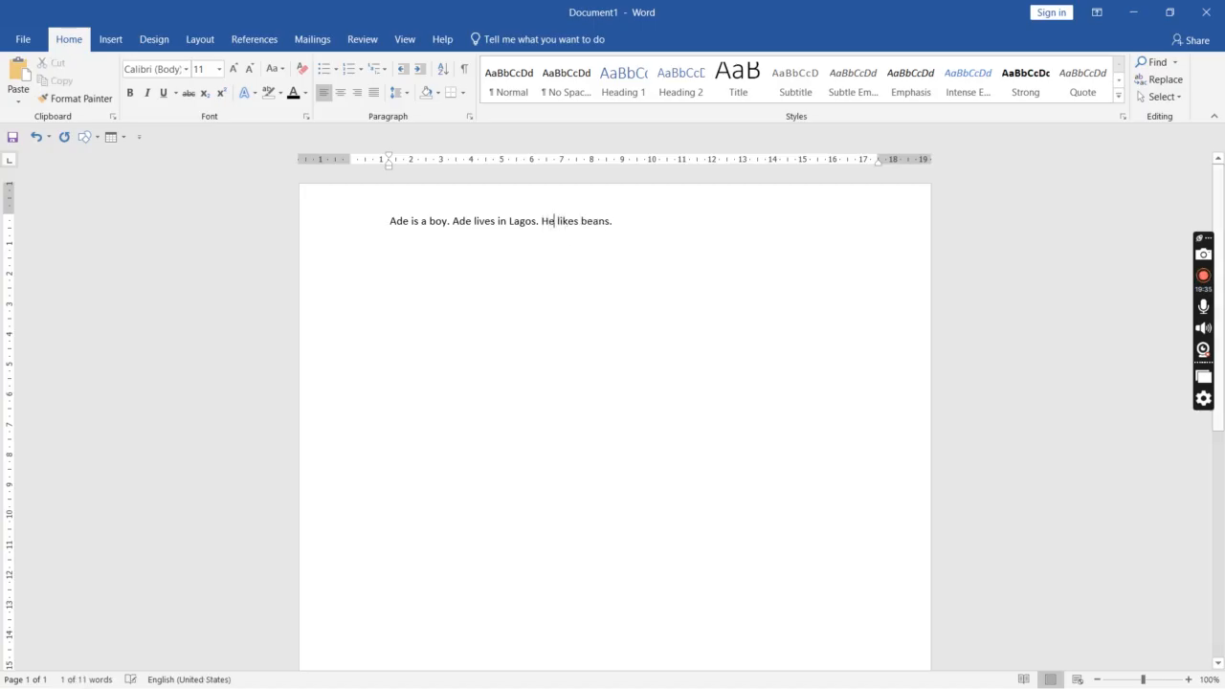
key(ctrl+z)
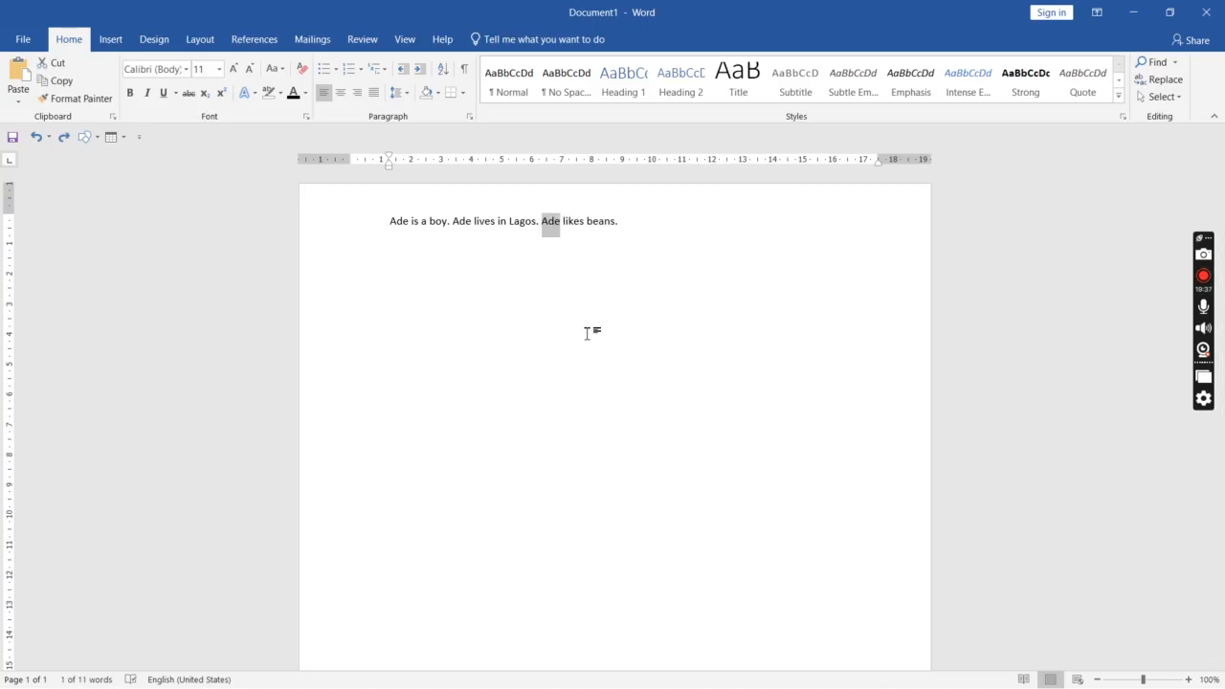
click(626, 222)
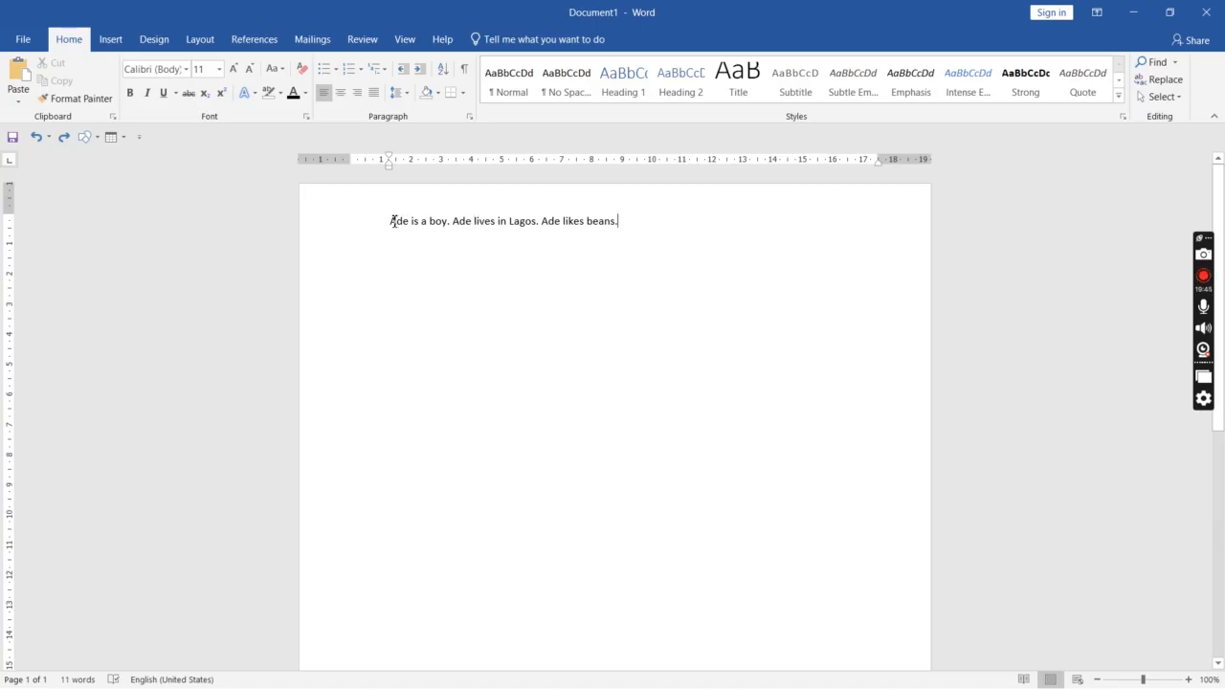
Step: Search the document for the boy's name and go through each matching result
click(1175, 62)
click(1000, 272)
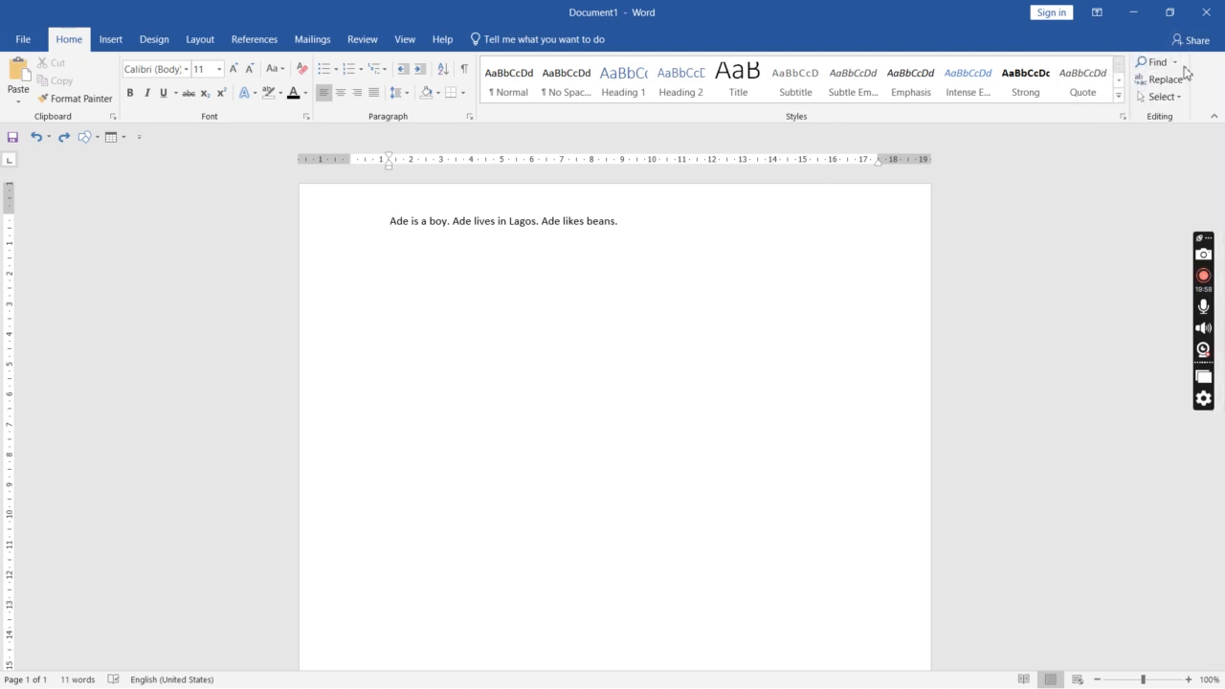
click(1151, 62)
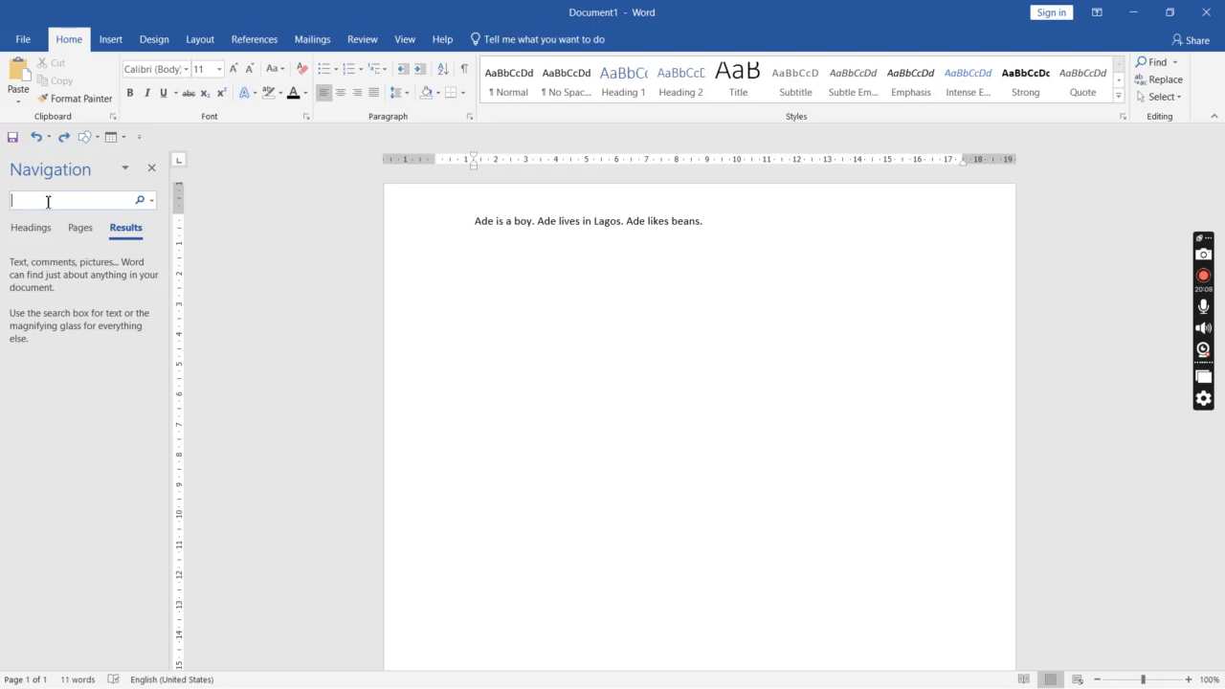
text(ade)
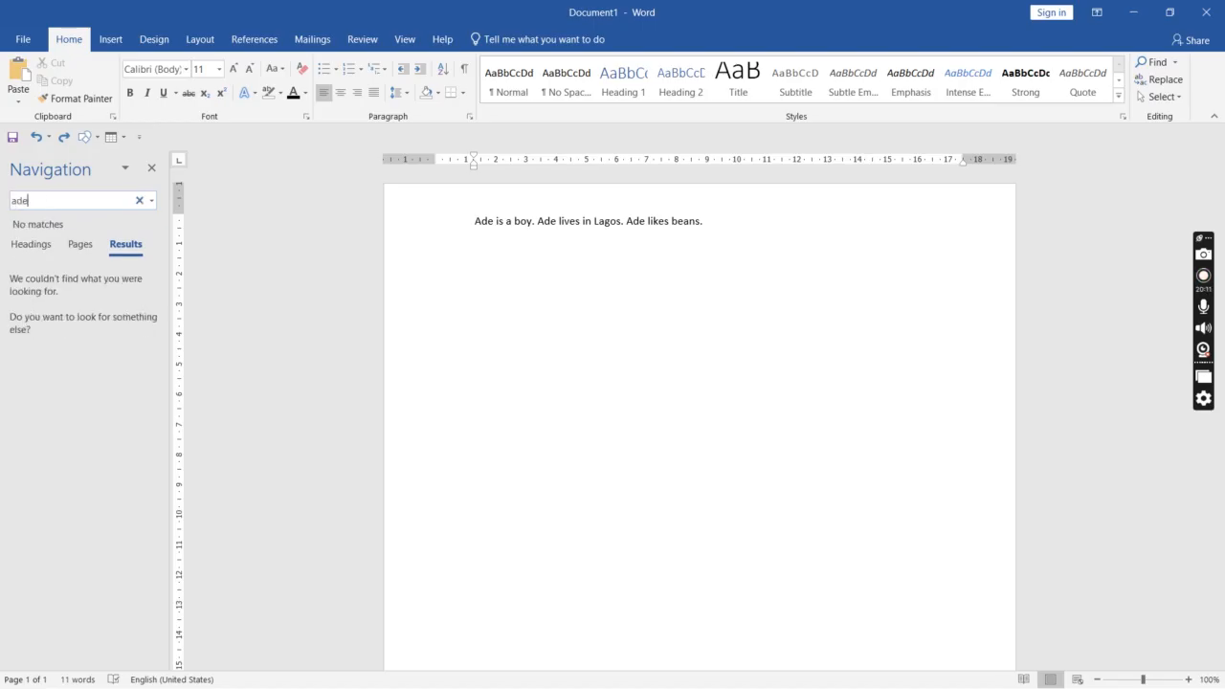
key(Return)
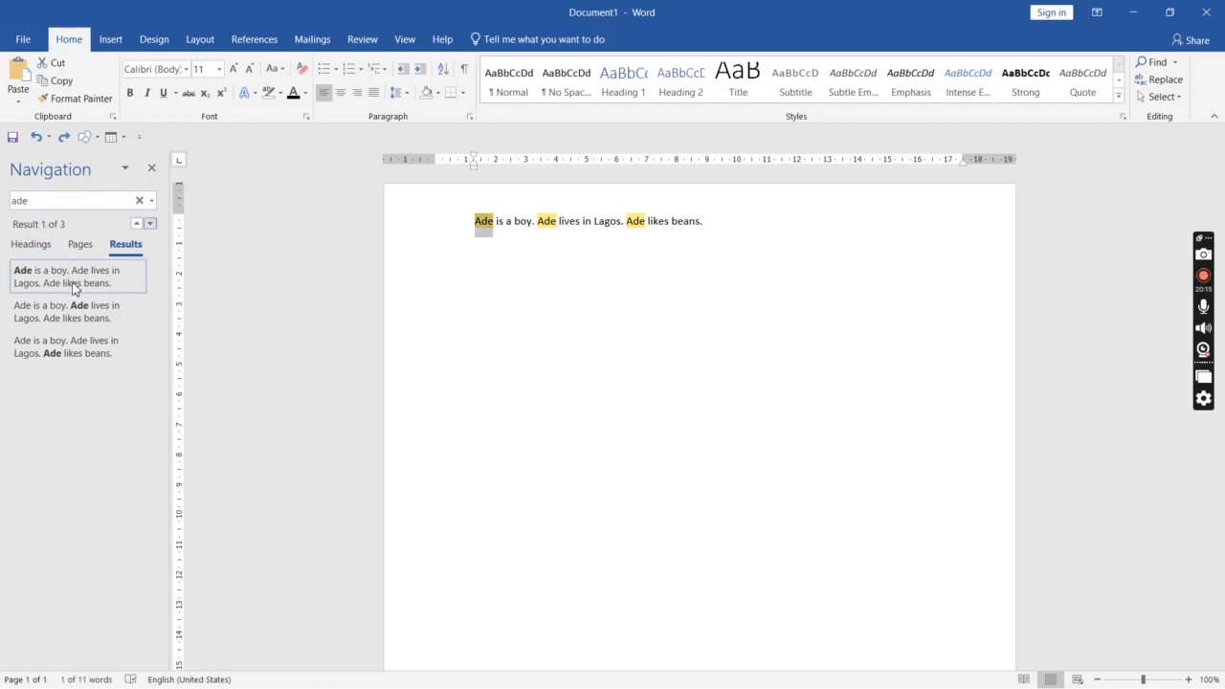
click(82, 314)
click(83, 344)
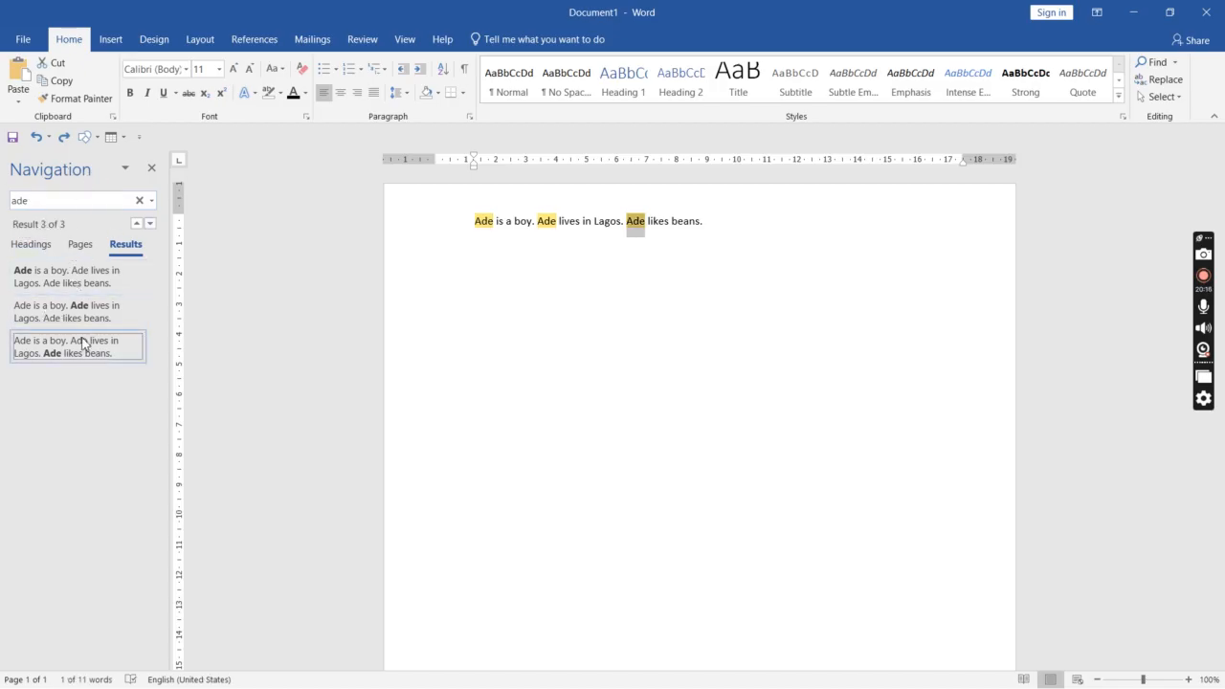
click(99, 277)
Step: Search the document for "beans", clear the search and close the Navigation pane
click(140, 201)
click(82, 200)
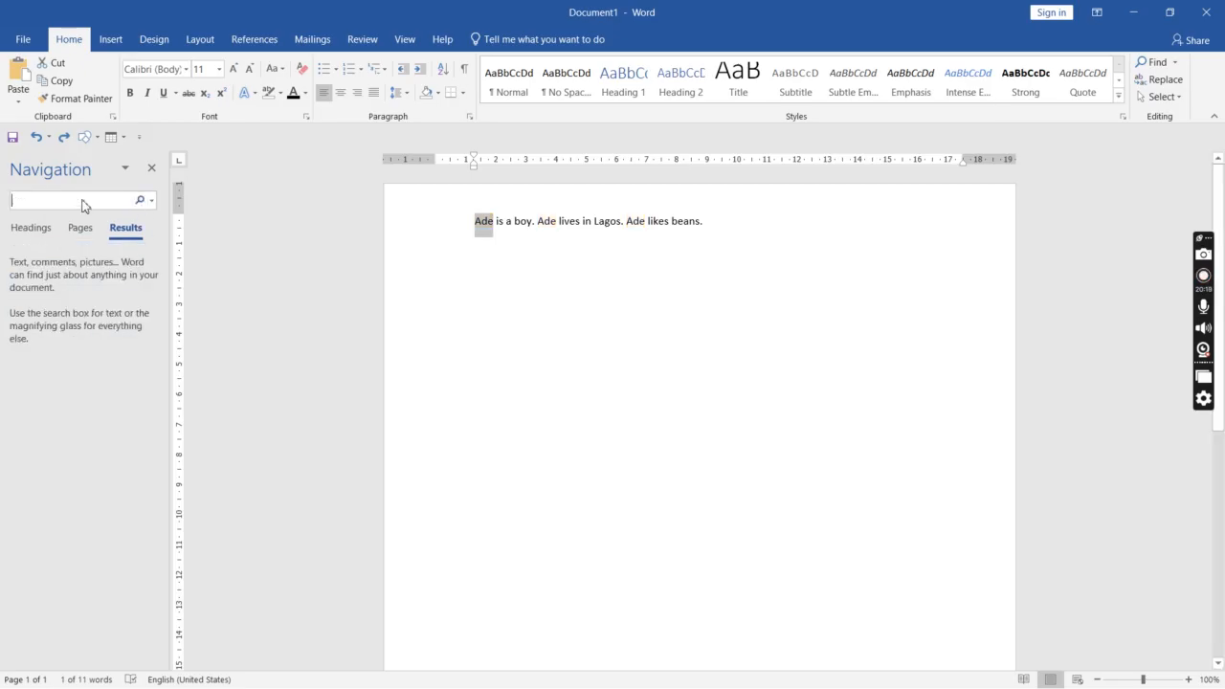
text(beans)
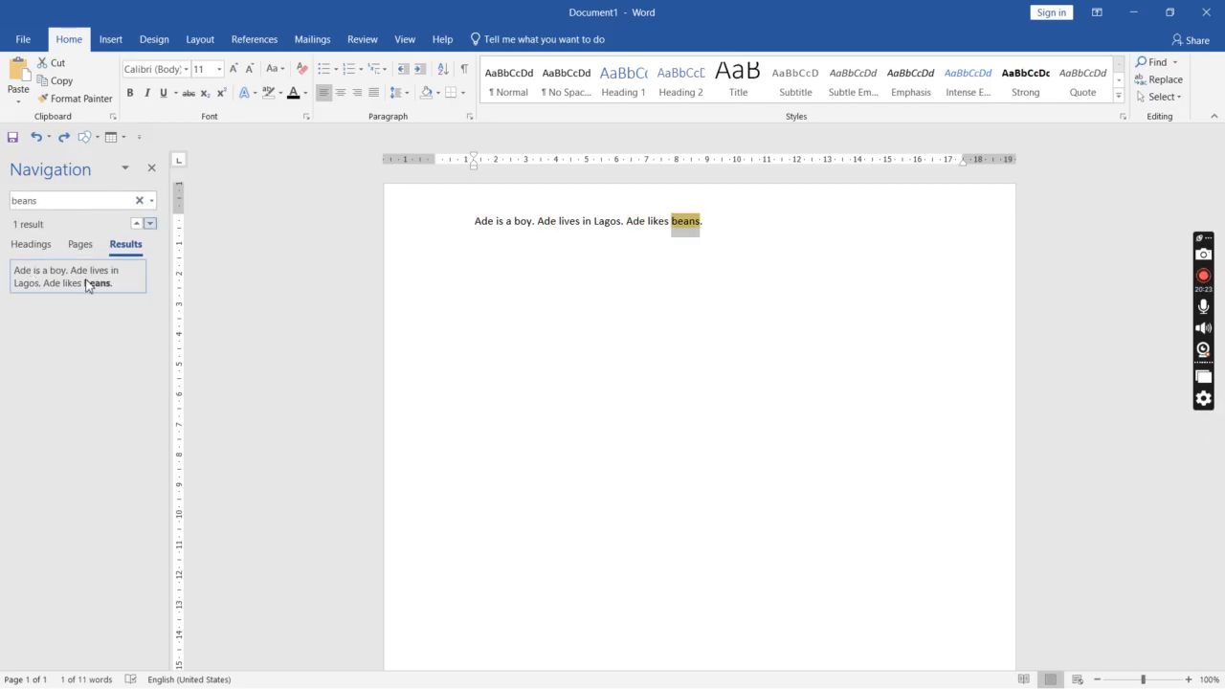
click(140, 200)
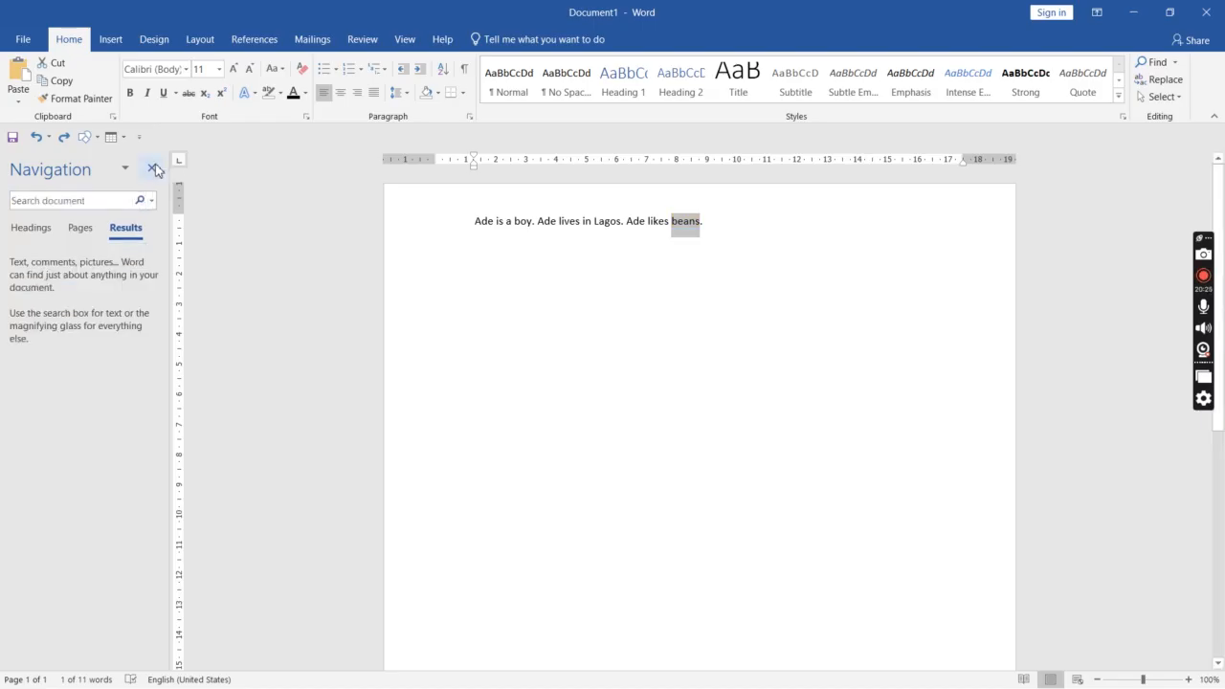
click(152, 168)
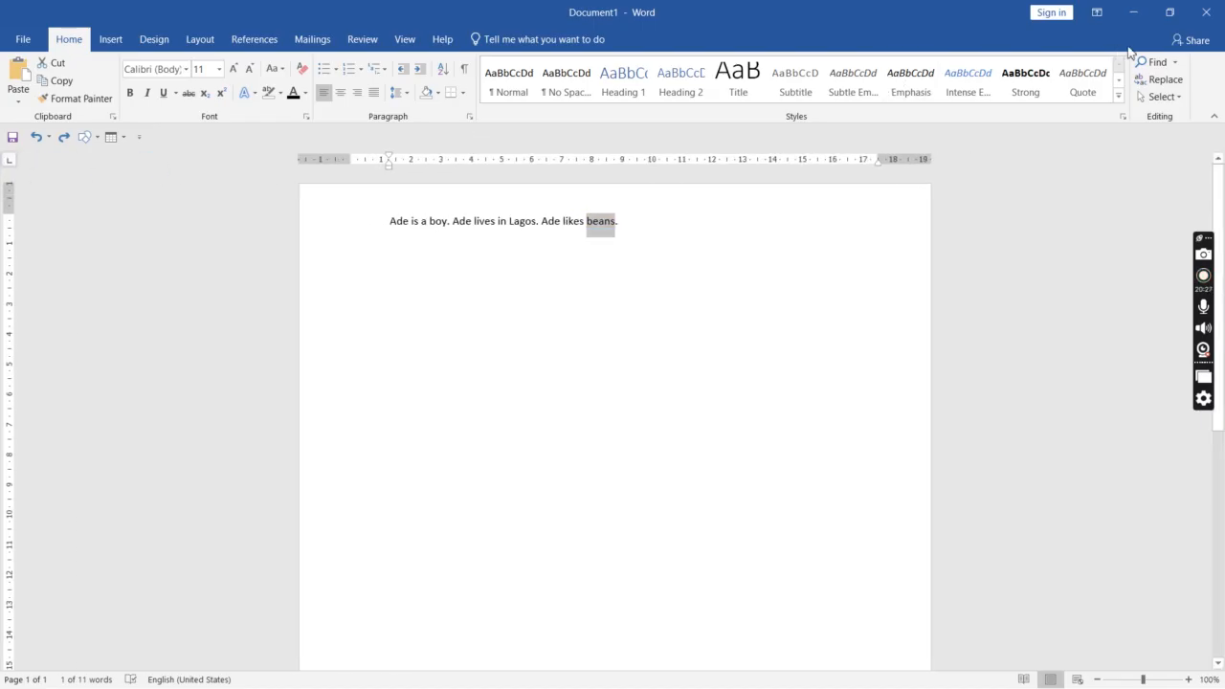
Step: Replace every occurrence of the boy's name with "he" throughout the document using Find and Replace
click(1162, 83)
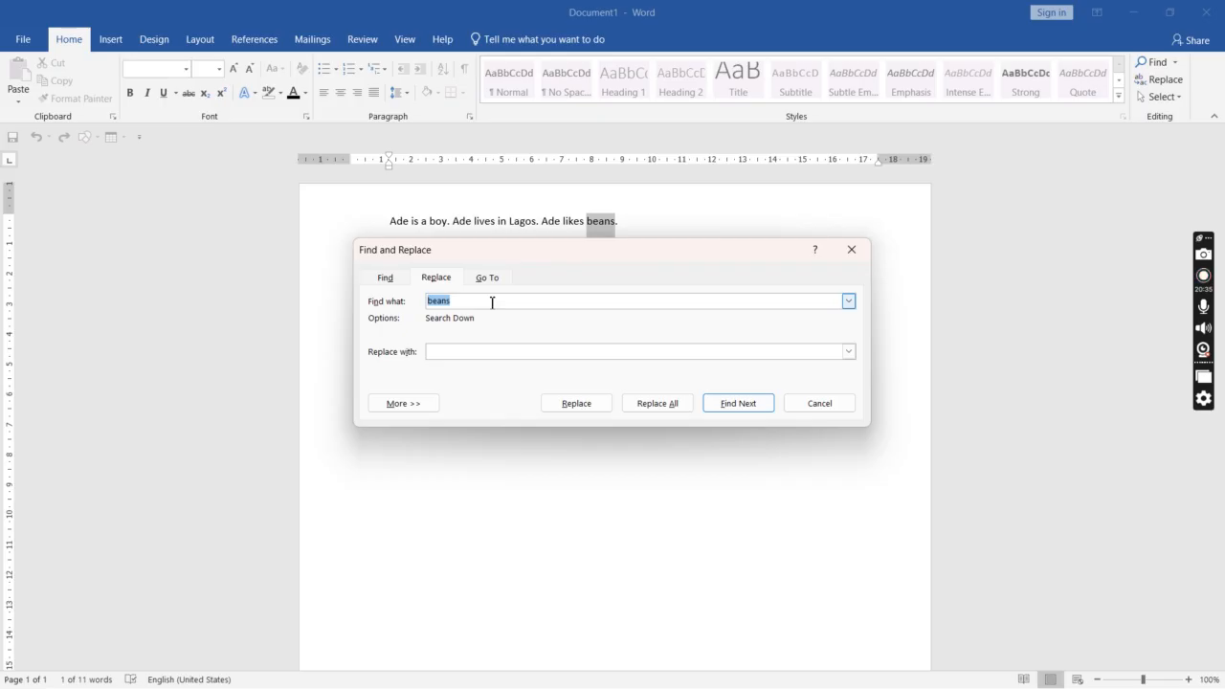
text(ade)
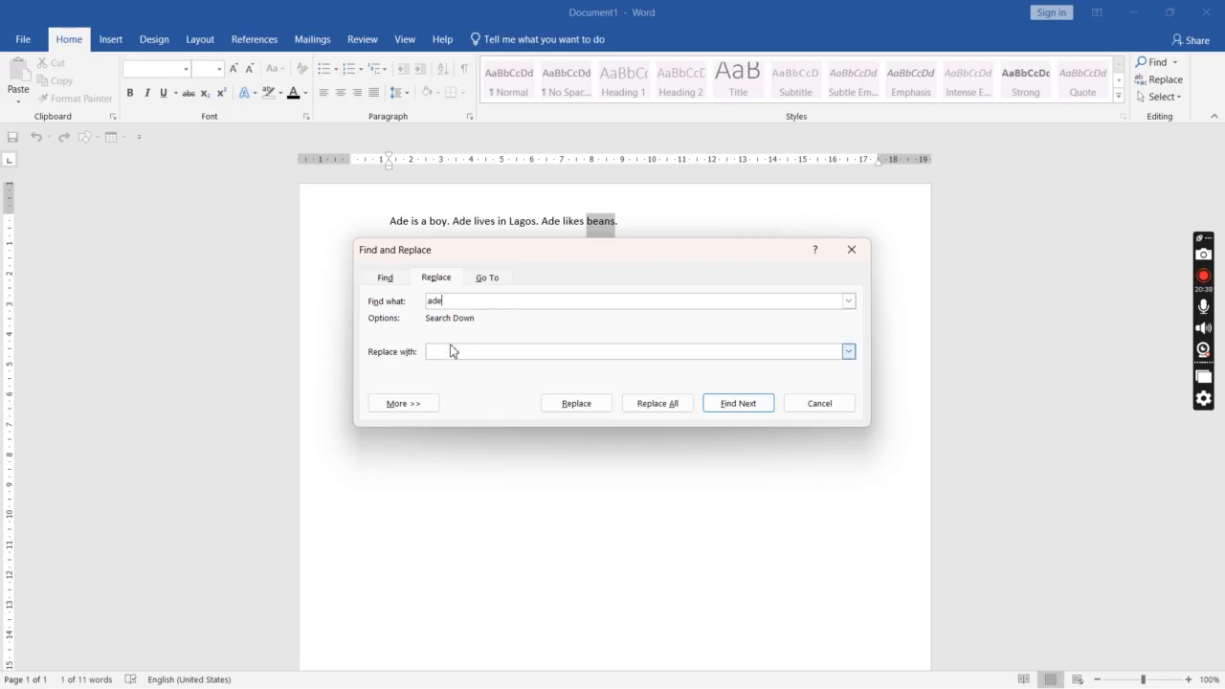
text(he)
click(747, 404)
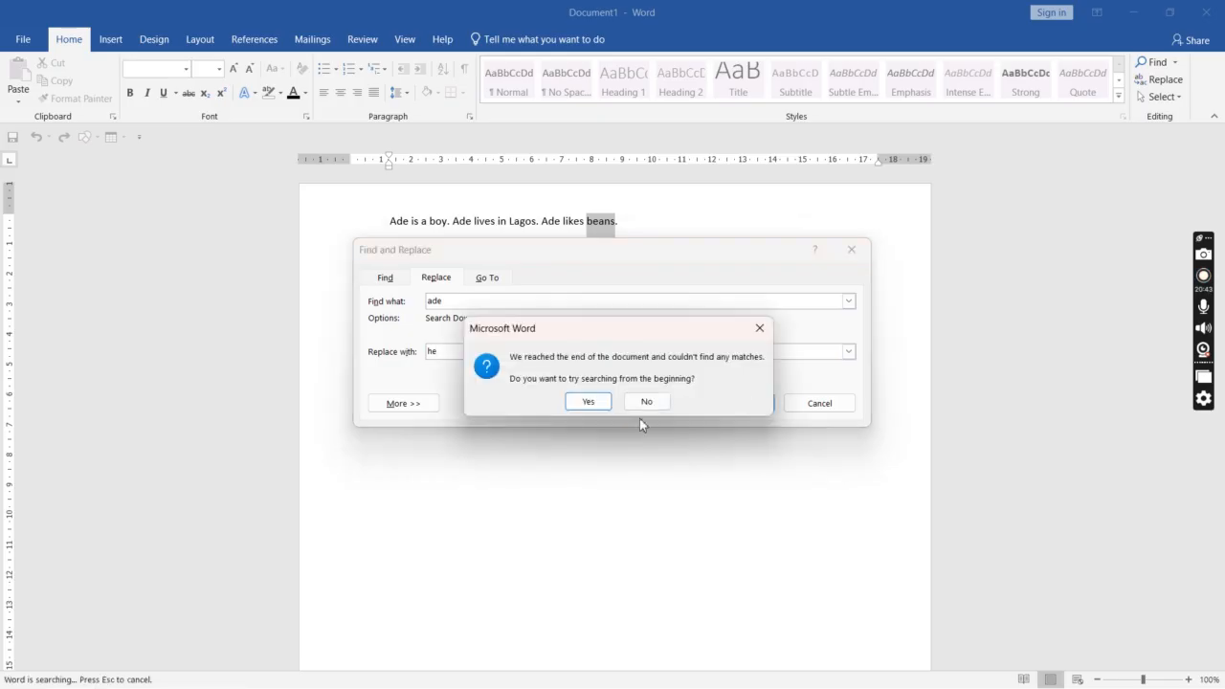
click(586, 402)
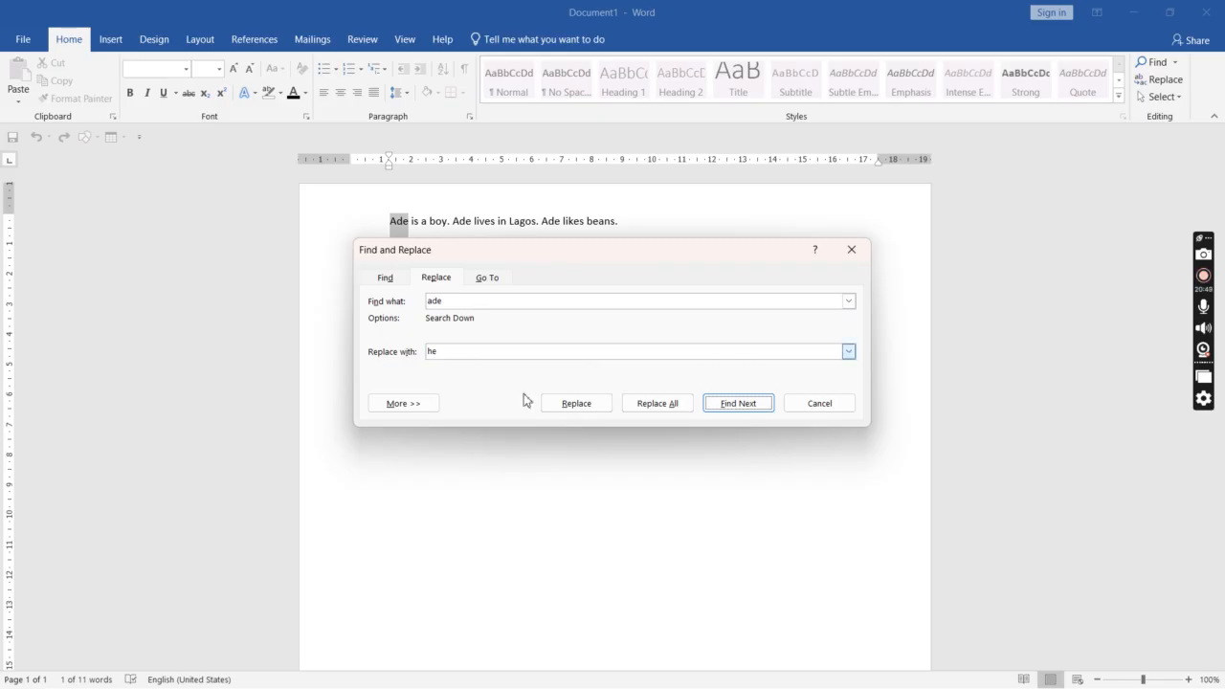
click(670, 406)
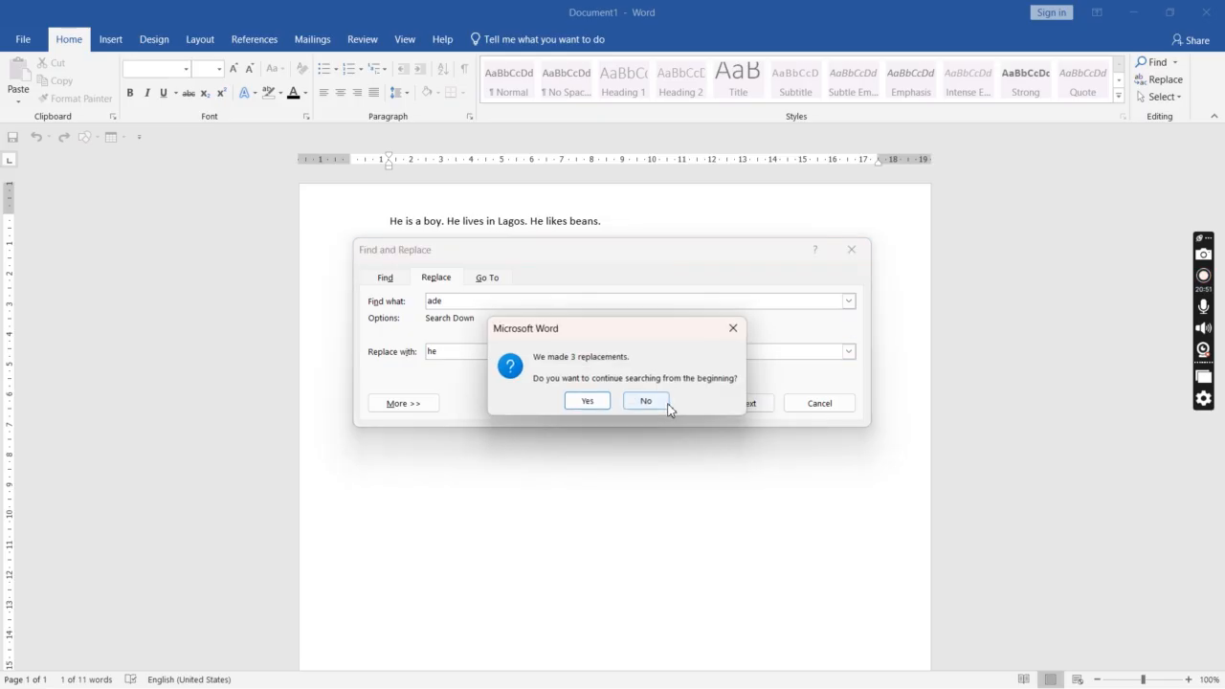
click(586, 402)
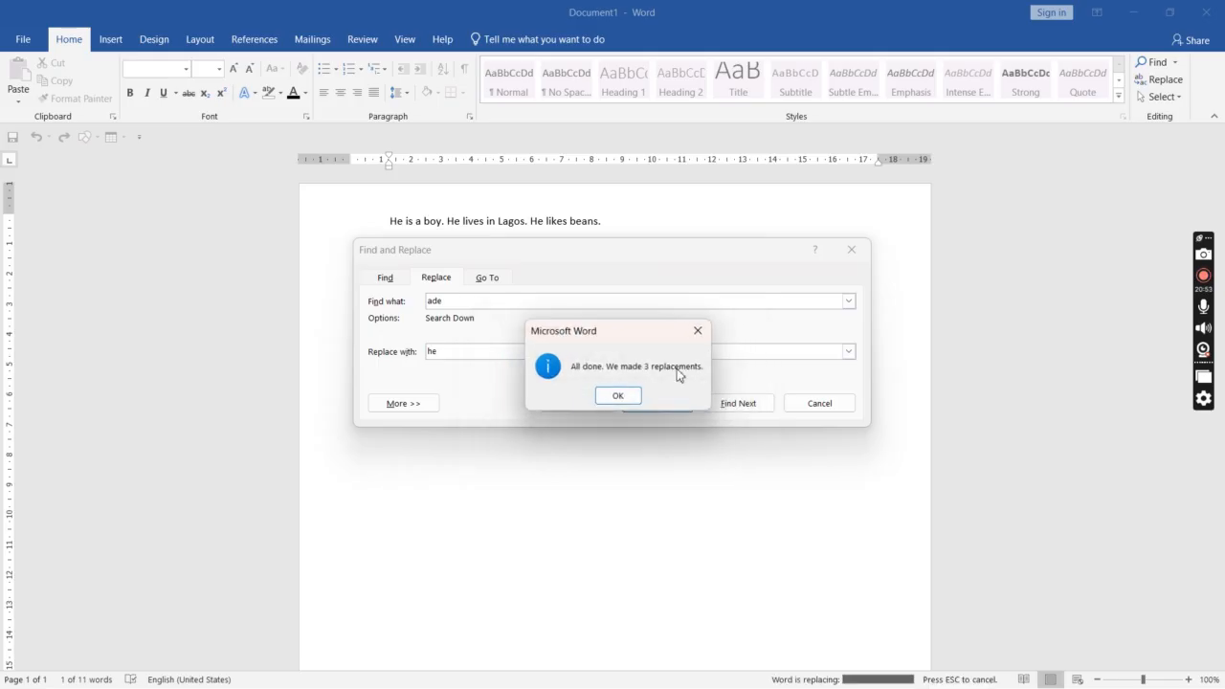
click(629, 400)
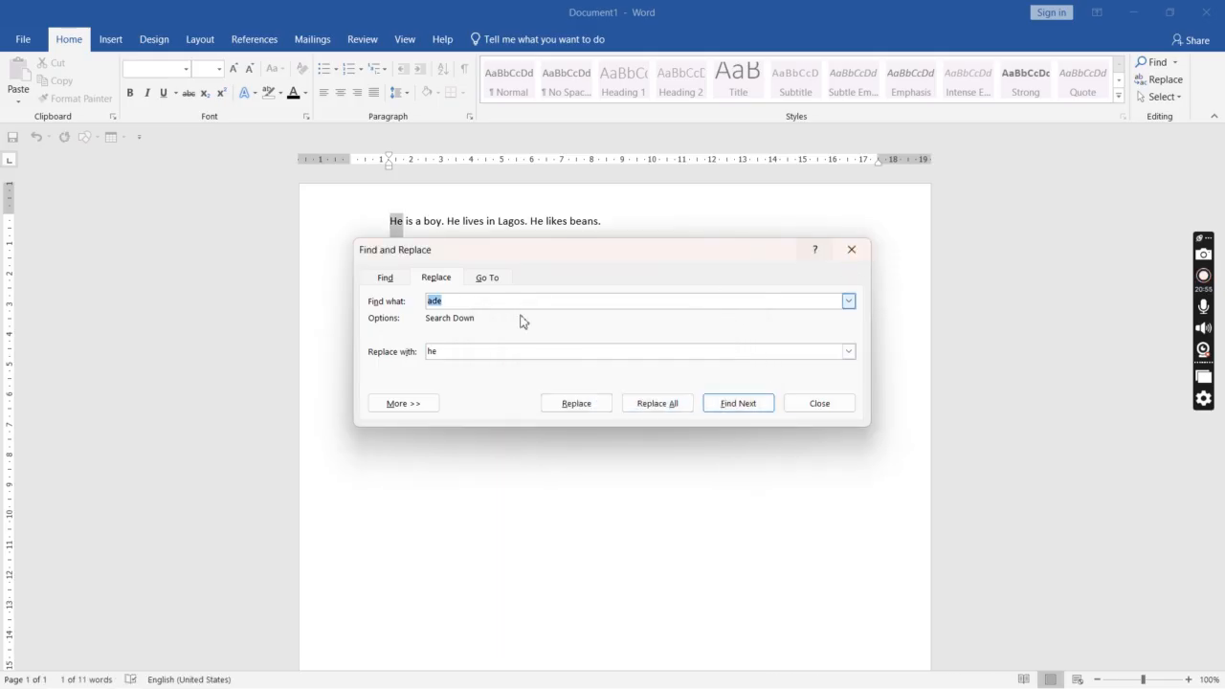
click(853, 251)
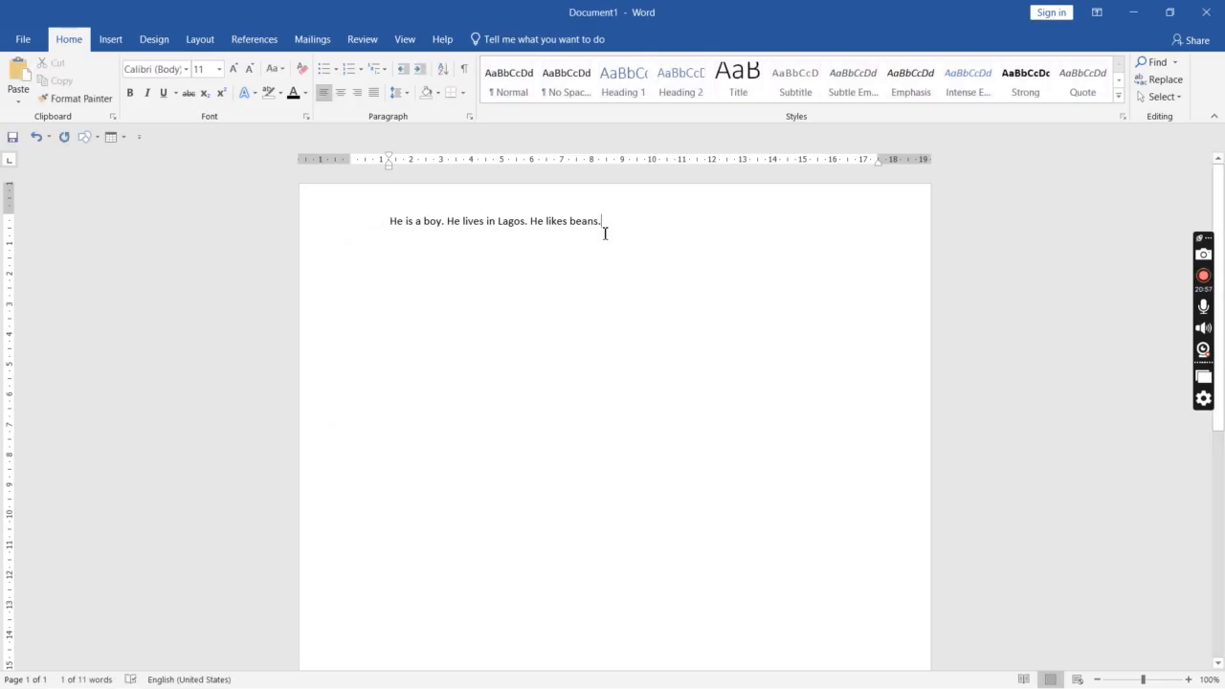
Step: Change "He" at the start of the first sentence back to the boy's name
click(436, 221)
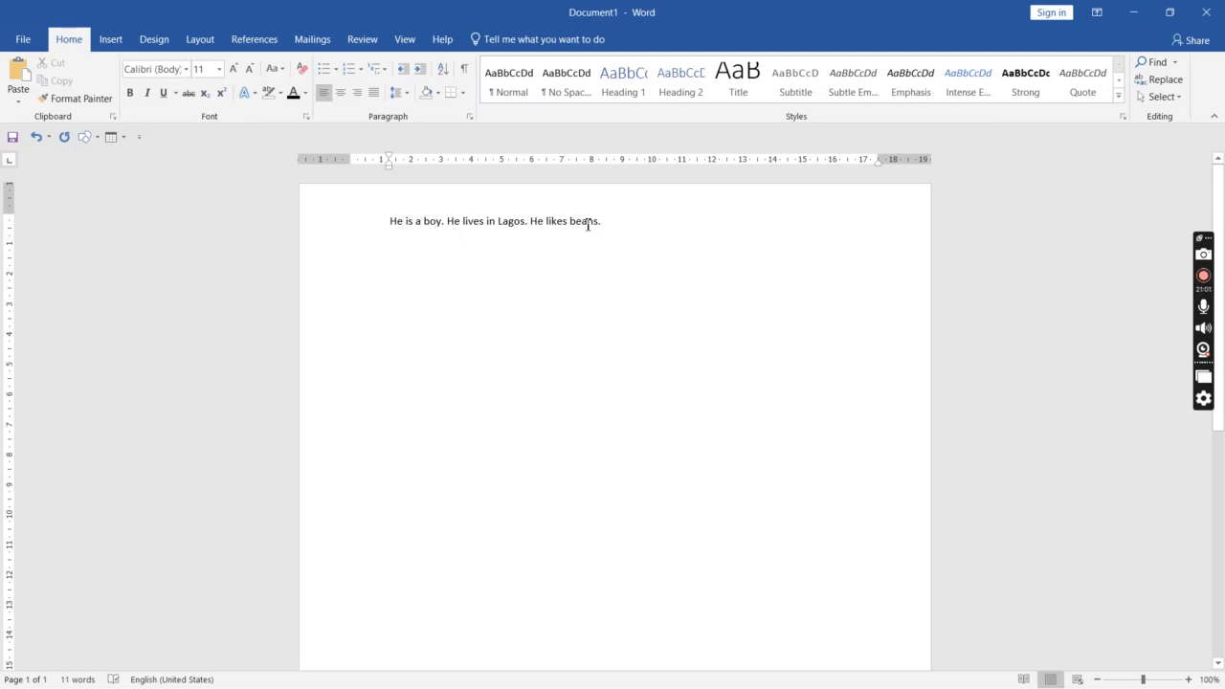
key(Home)
key(Delete)
key(Delete)
text(Ade)
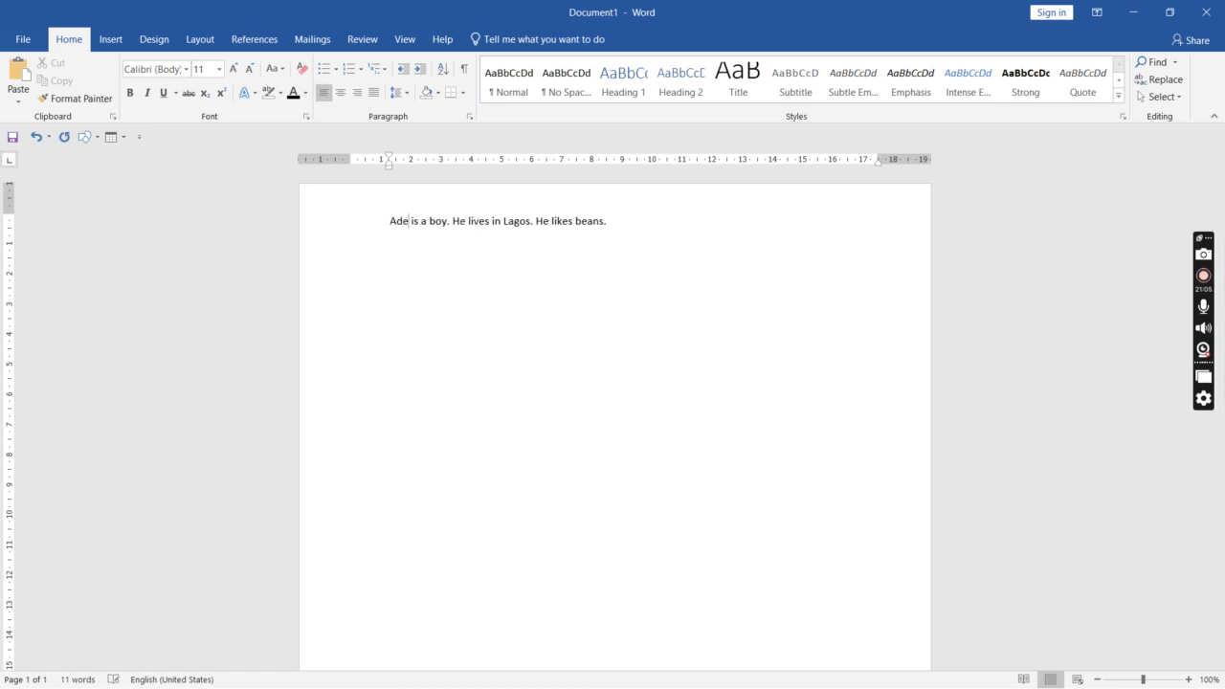
click(628, 230)
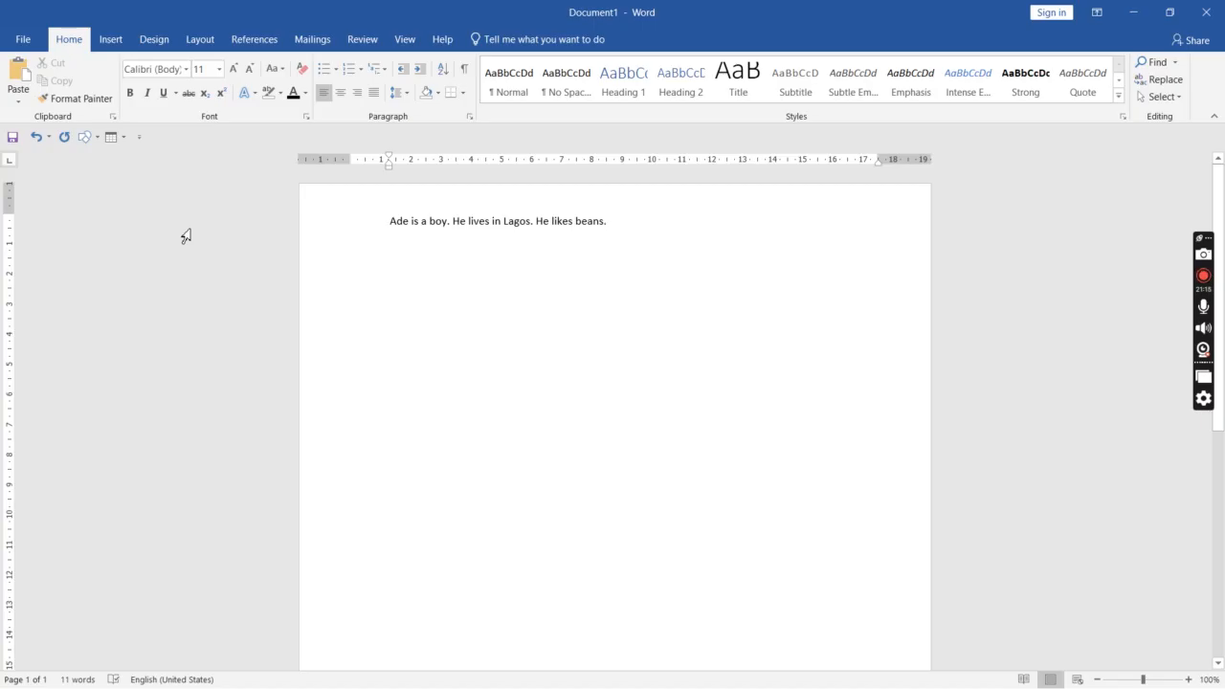
Step: Delete all three sentences to leave the page blank
click(110, 40)
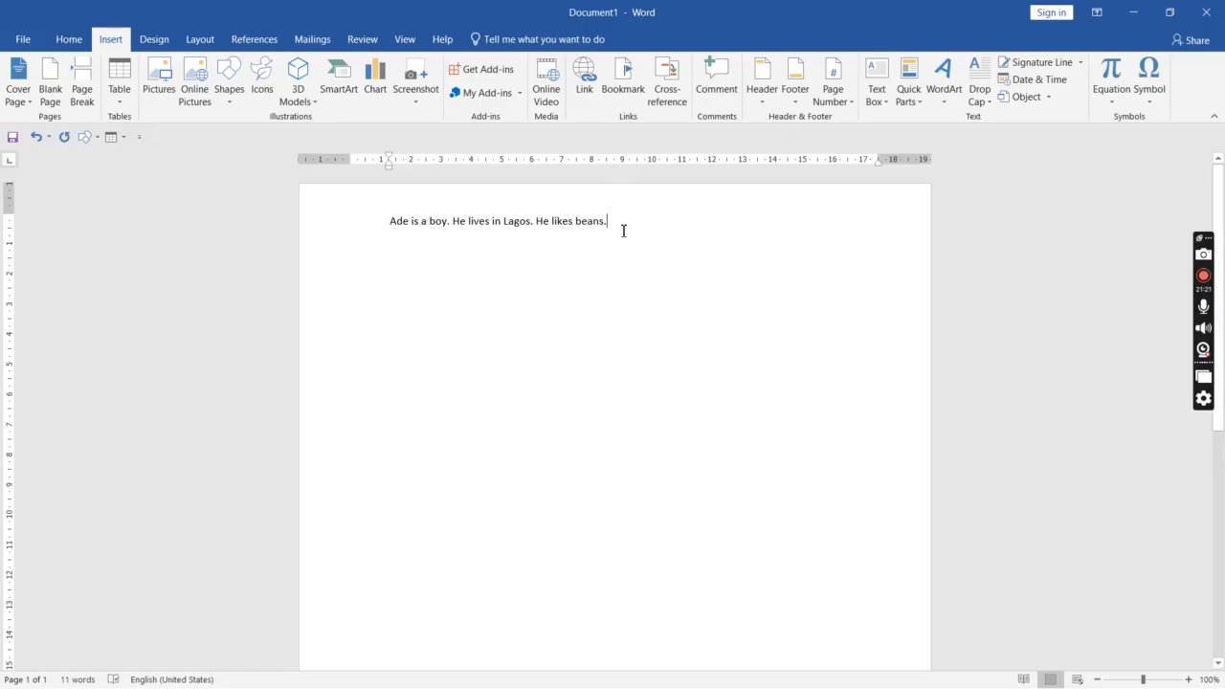
drag(621, 227, 376, 230)
key(Delete)
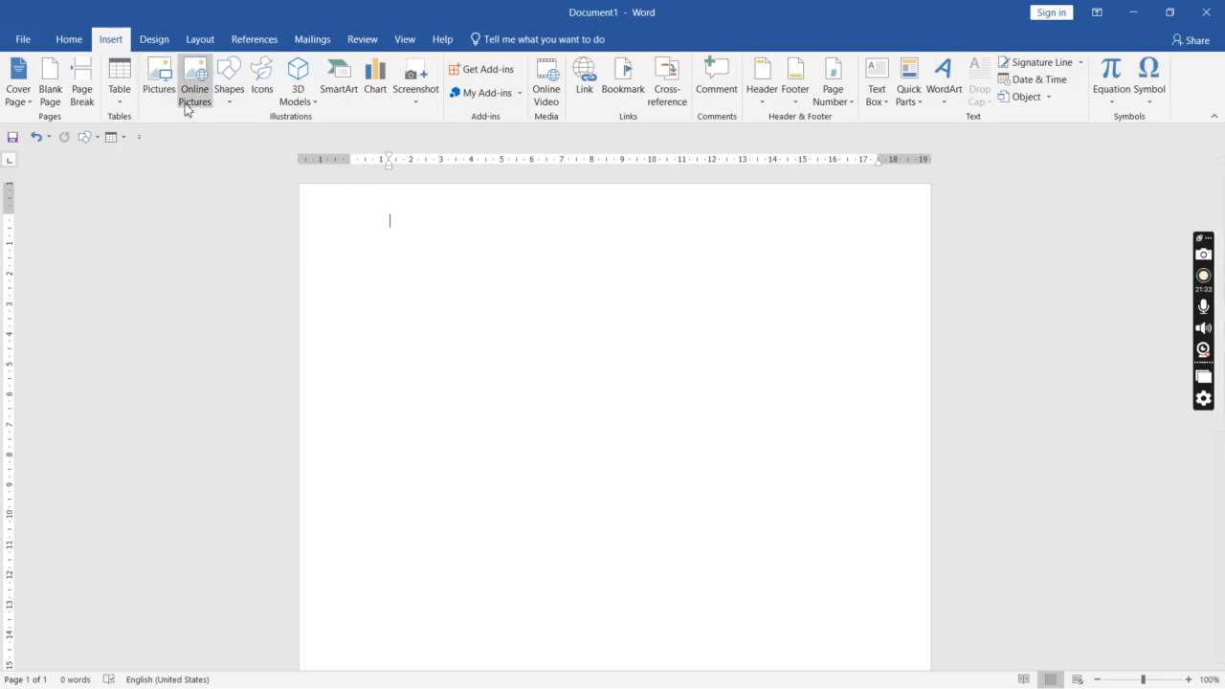
Step: Insert the SQUAD Cipher picture from the Pictures folder and delete it from the page
click(157, 82)
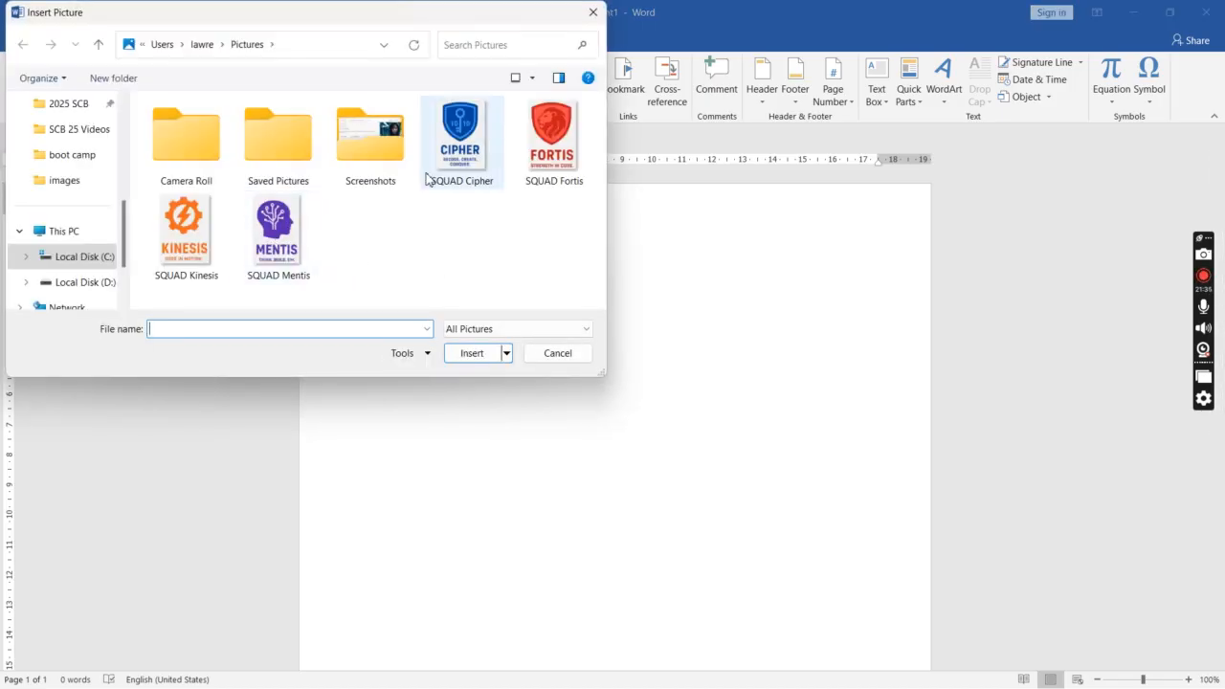
double_click(495, 160)
drag(529, 377, 587, 434)
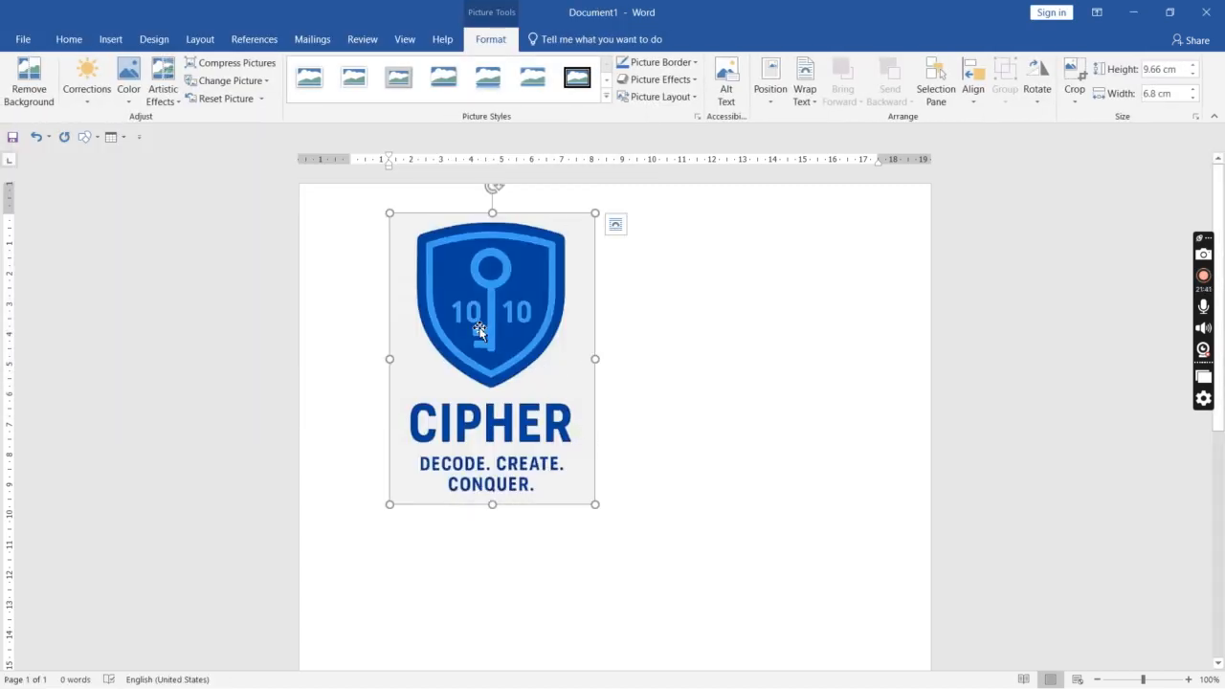
key(Delete)
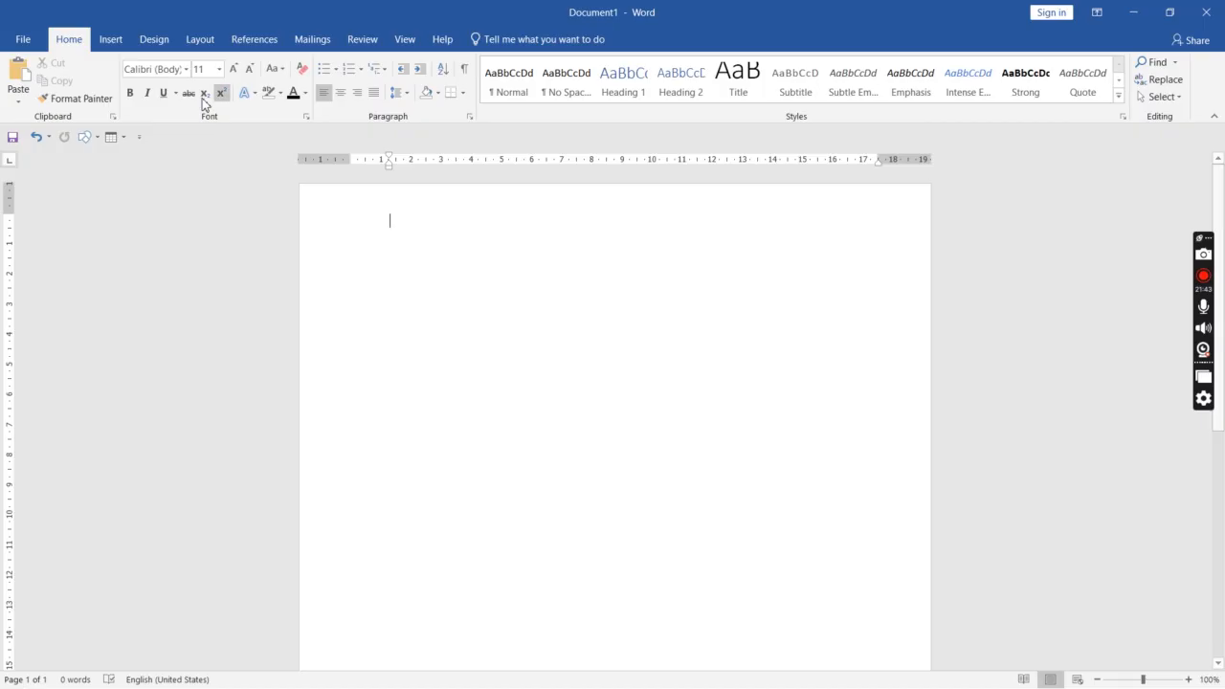
Step: Insert a table with three columns and two rows, and delete the whole table
click(107, 40)
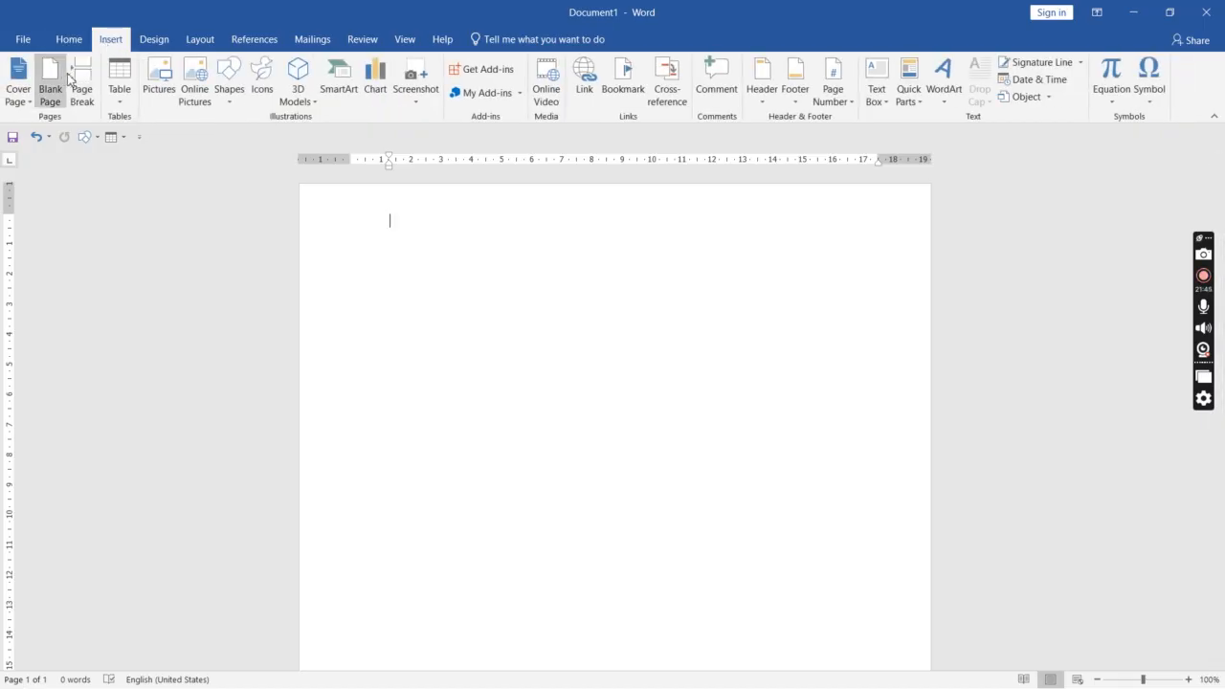
click(117, 83)
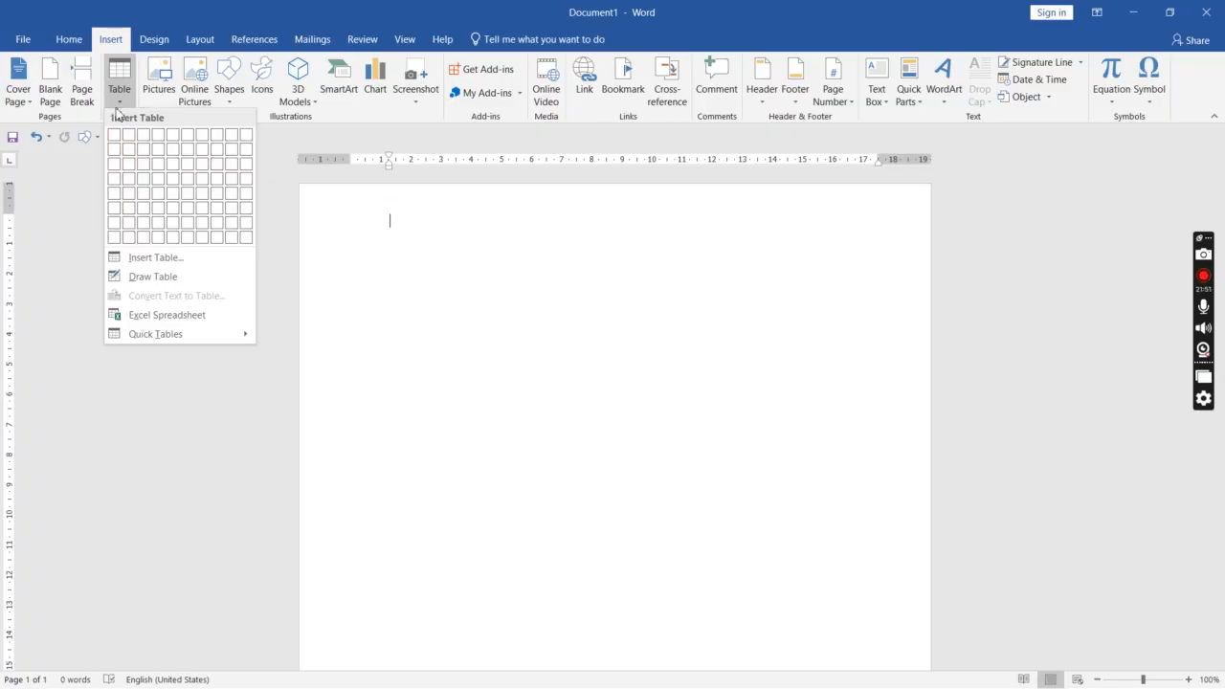
click(146, 150)
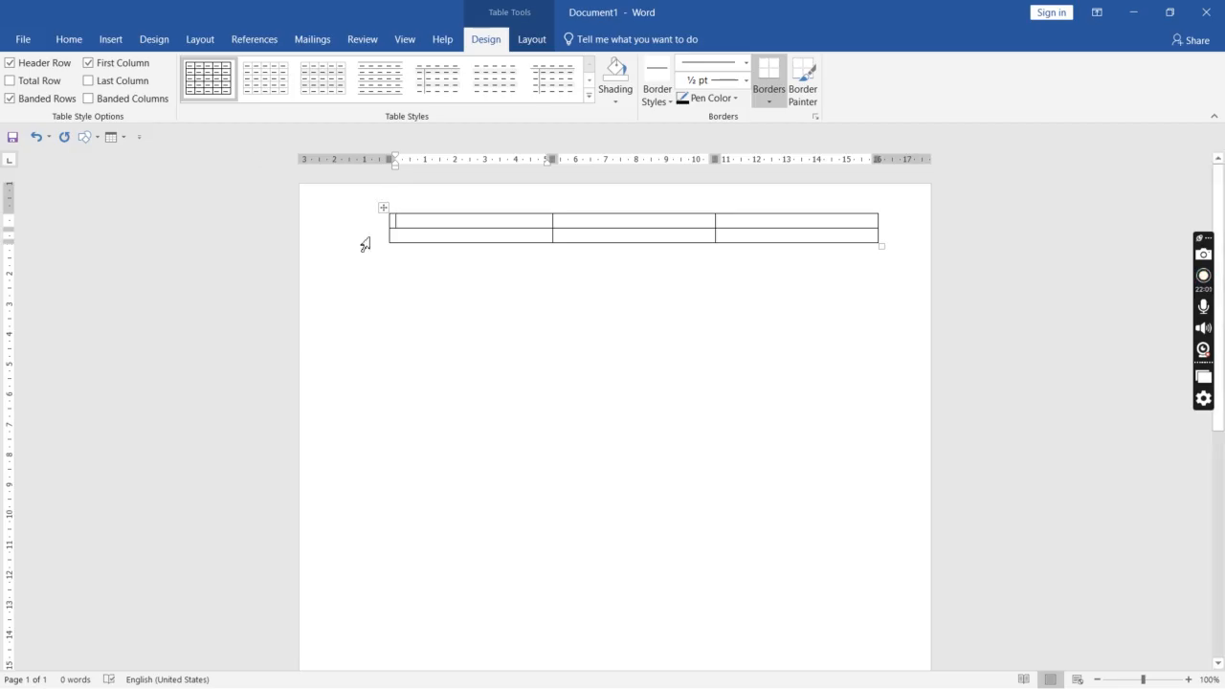
click(385, 206)
key(BackSpace)
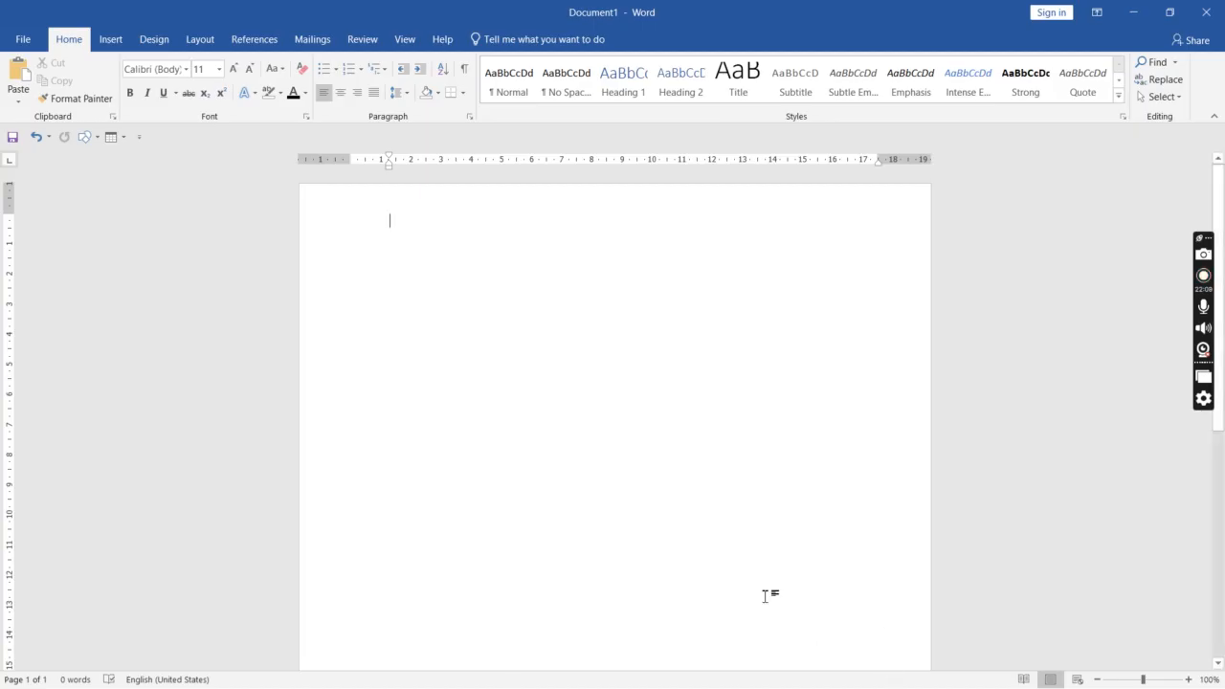
Step: Switch to the Jitsi meeting in the browser and send everyone the chat message "Are you following?"
key(alt+Tab)
click(100, 652)
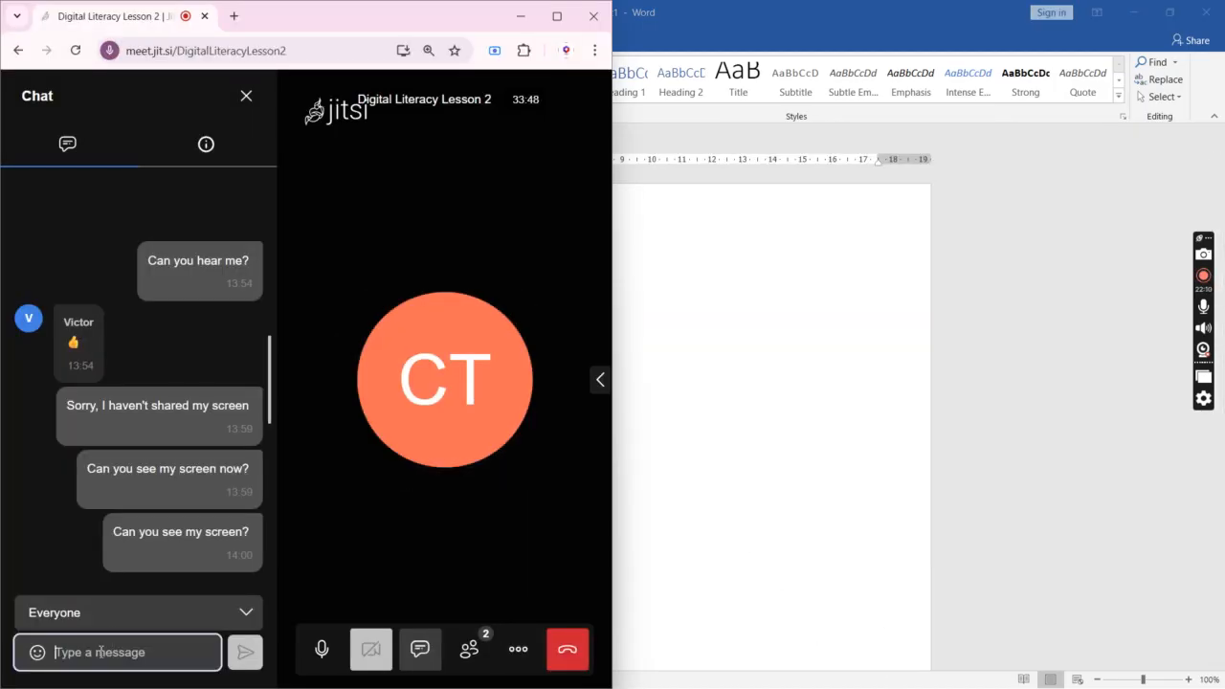
text(Are y)
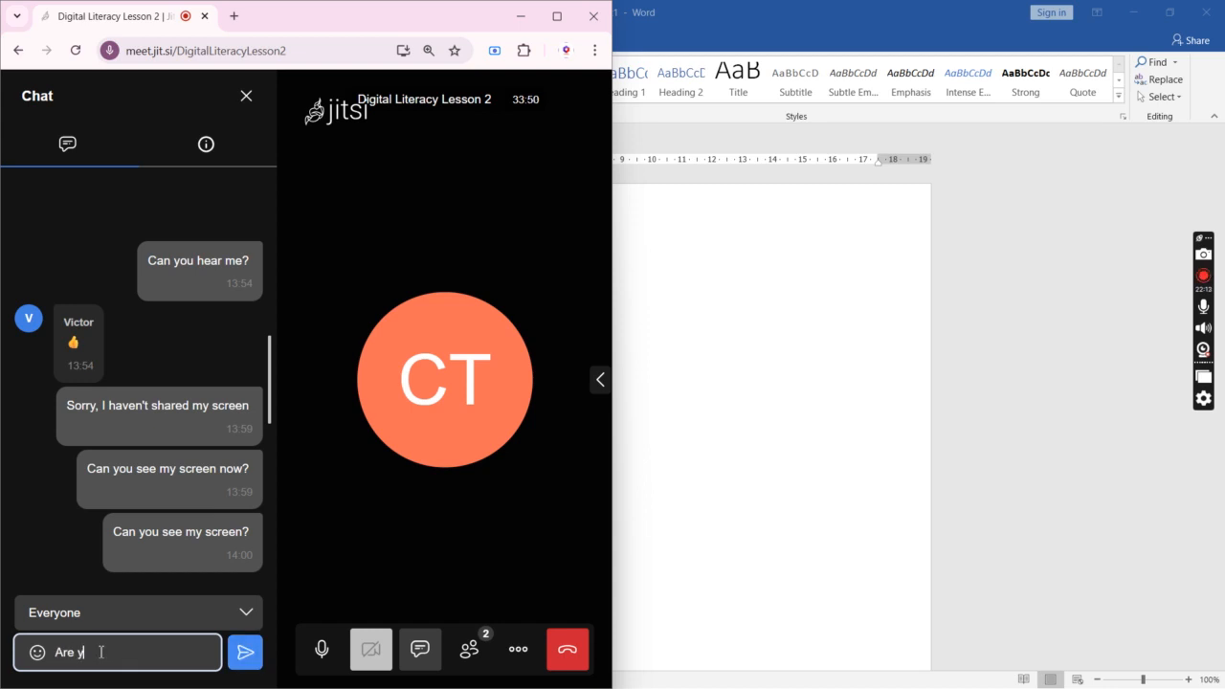
text(ou following?)
key(Return)
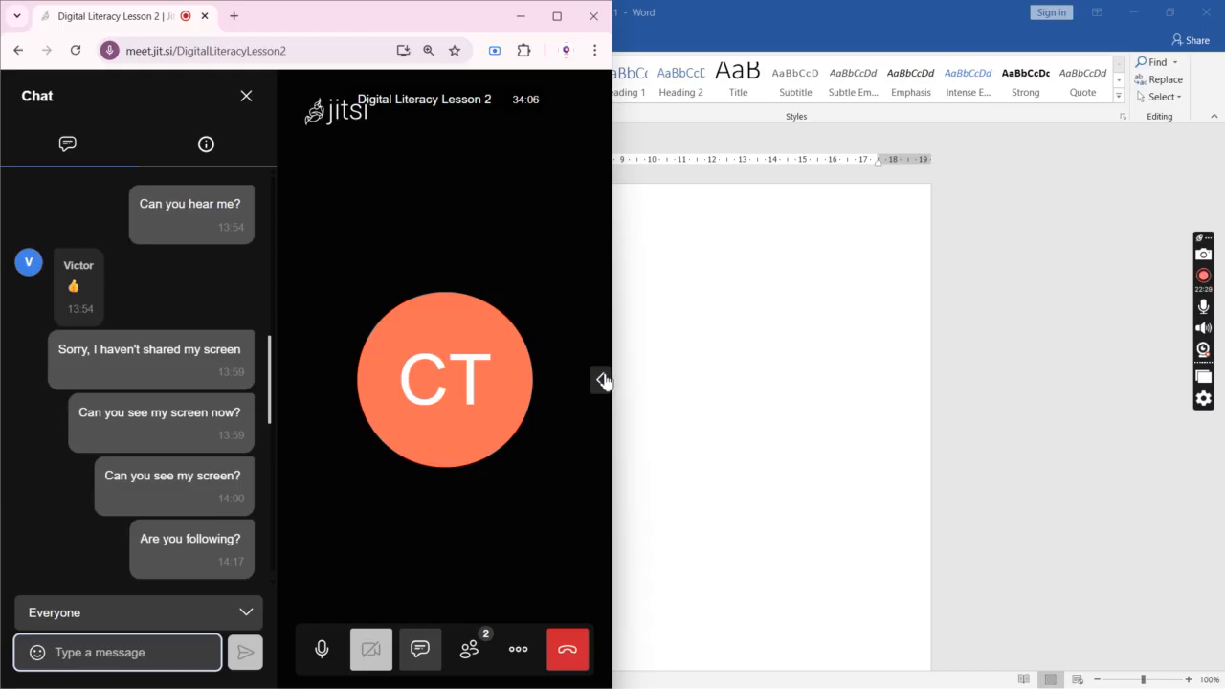
Step: Check the meeting's participant list and send everyone the chat message "Kindly type Yes if you're following"
click(469, 649)
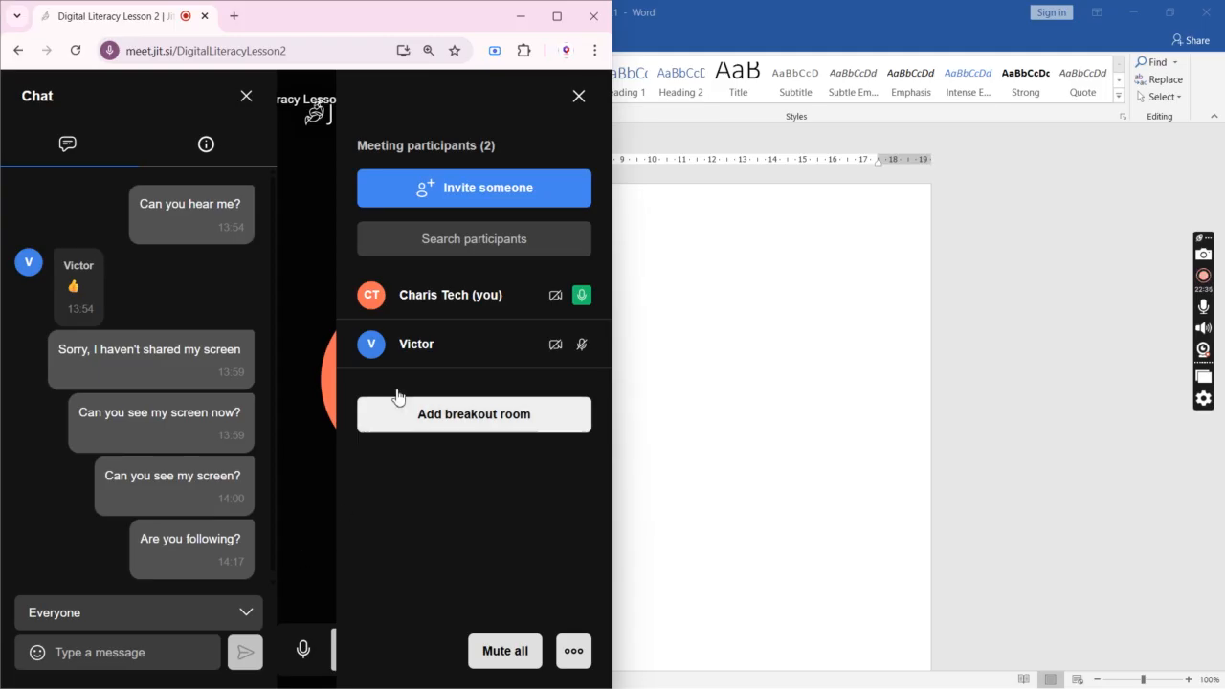
click(578, 99)
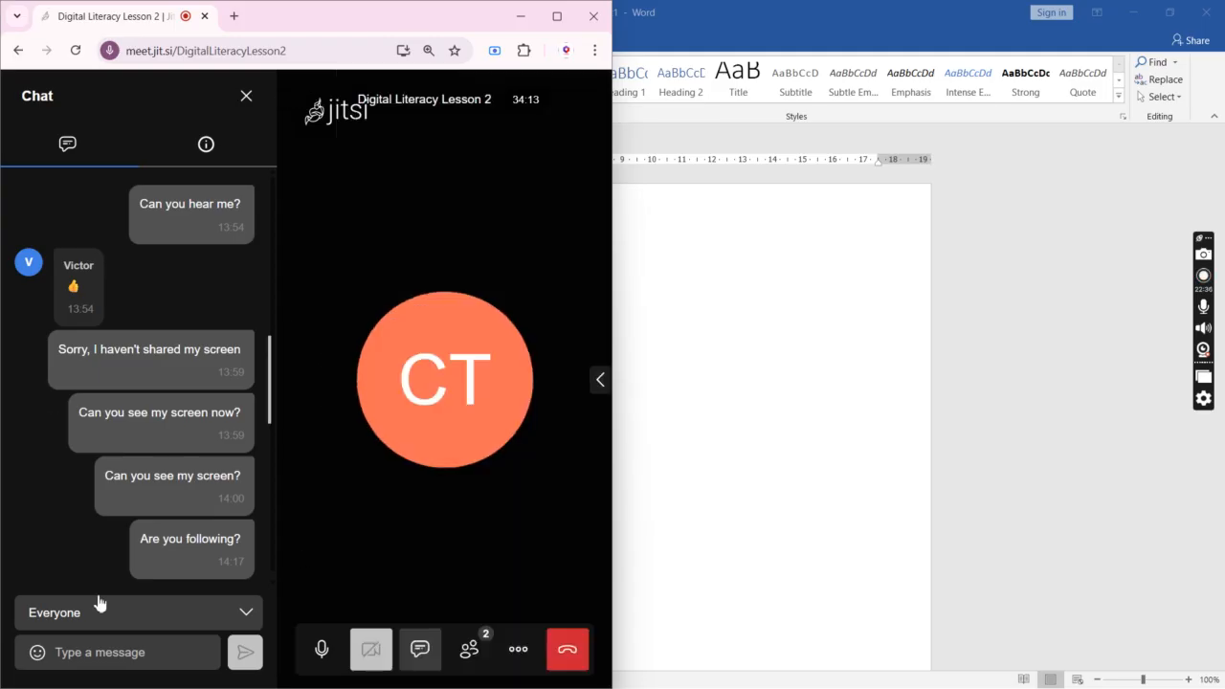
click(118, 657)
text(Kin)
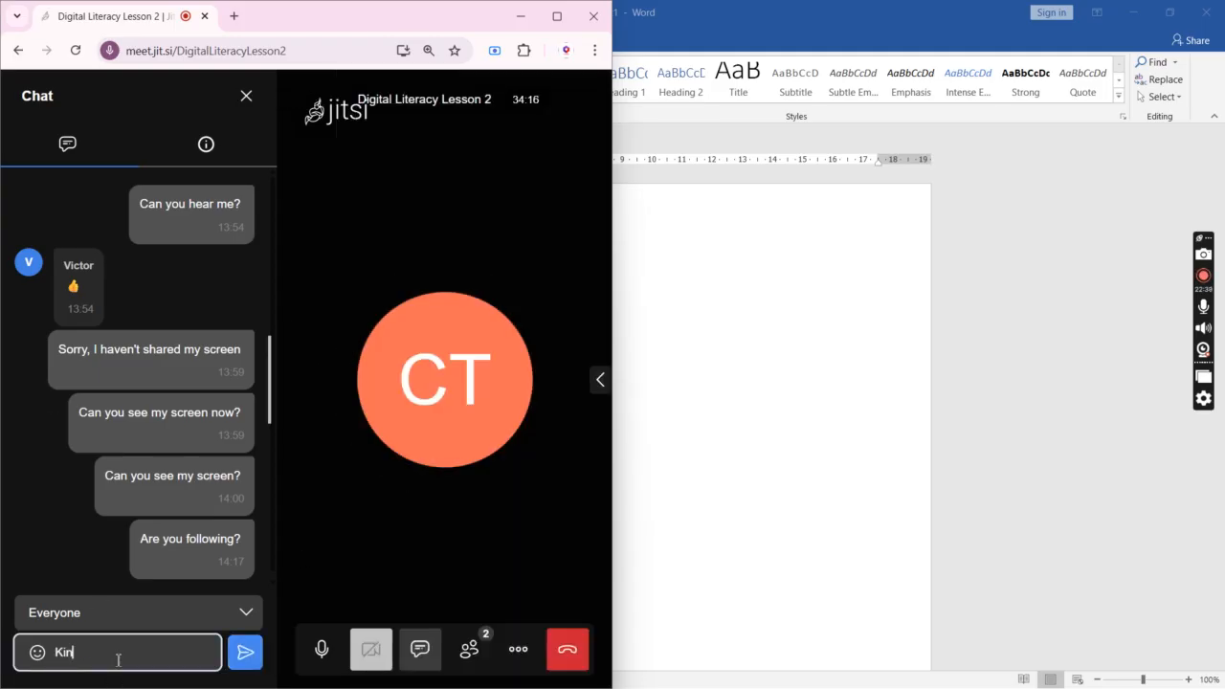
text(dly type)
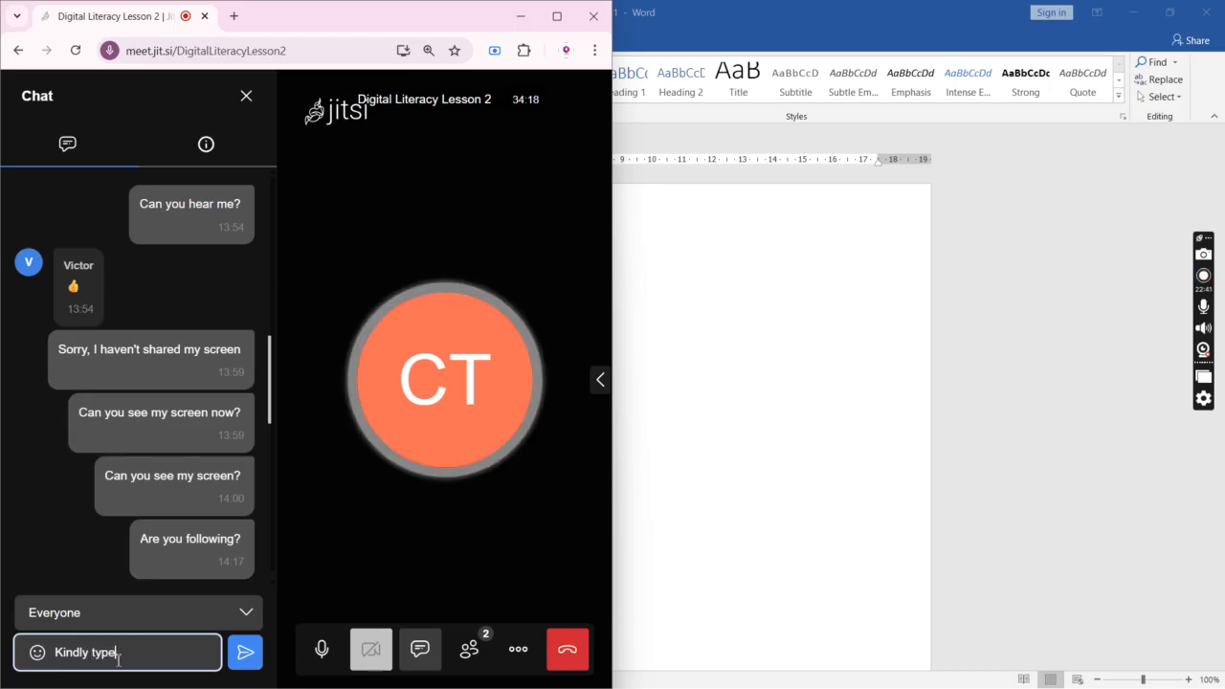
text( HYes if )
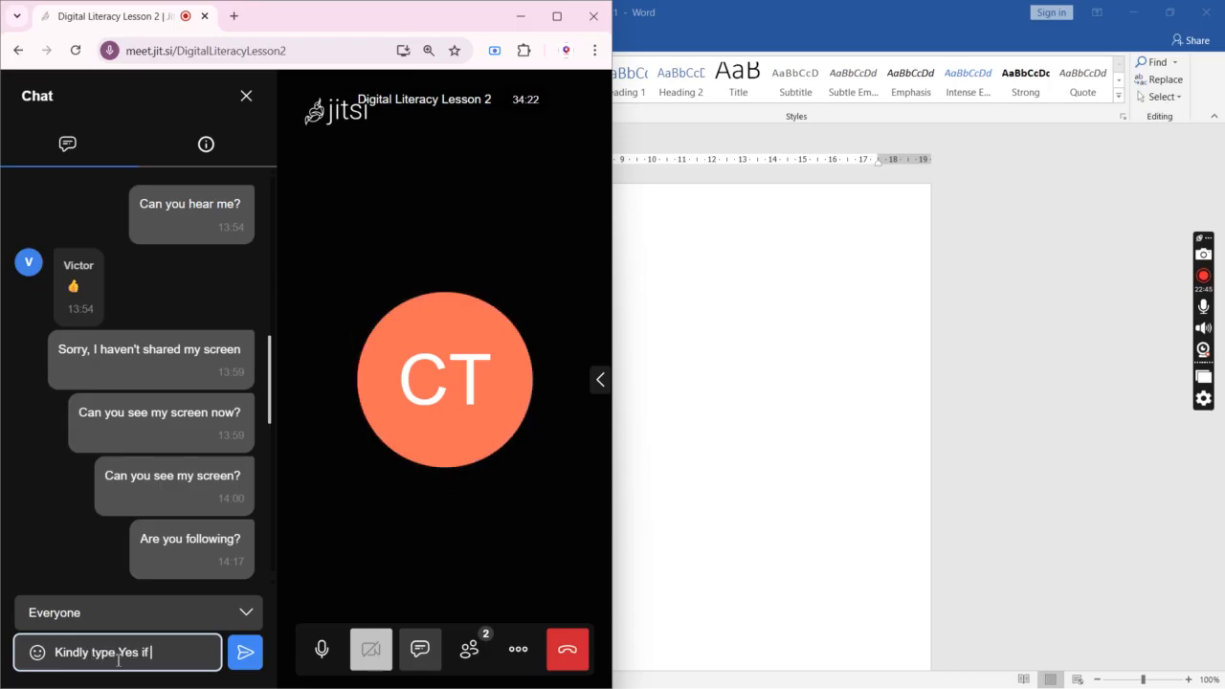
text(you're )
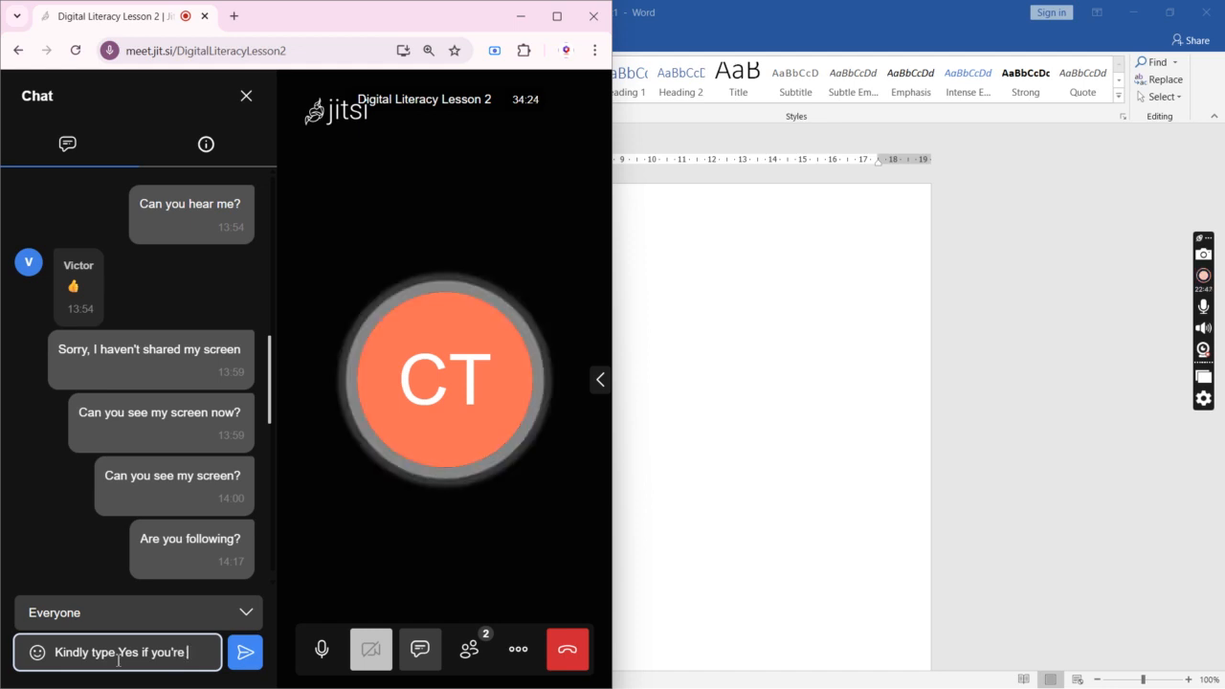
text(following)
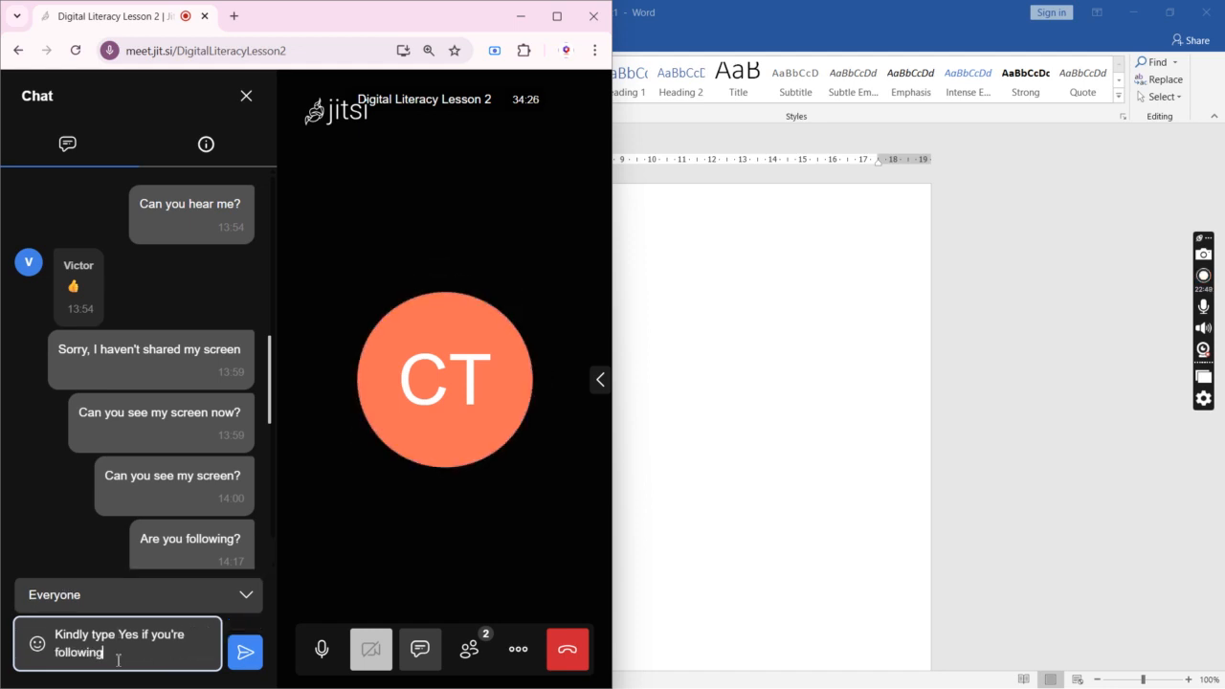
key(Return)
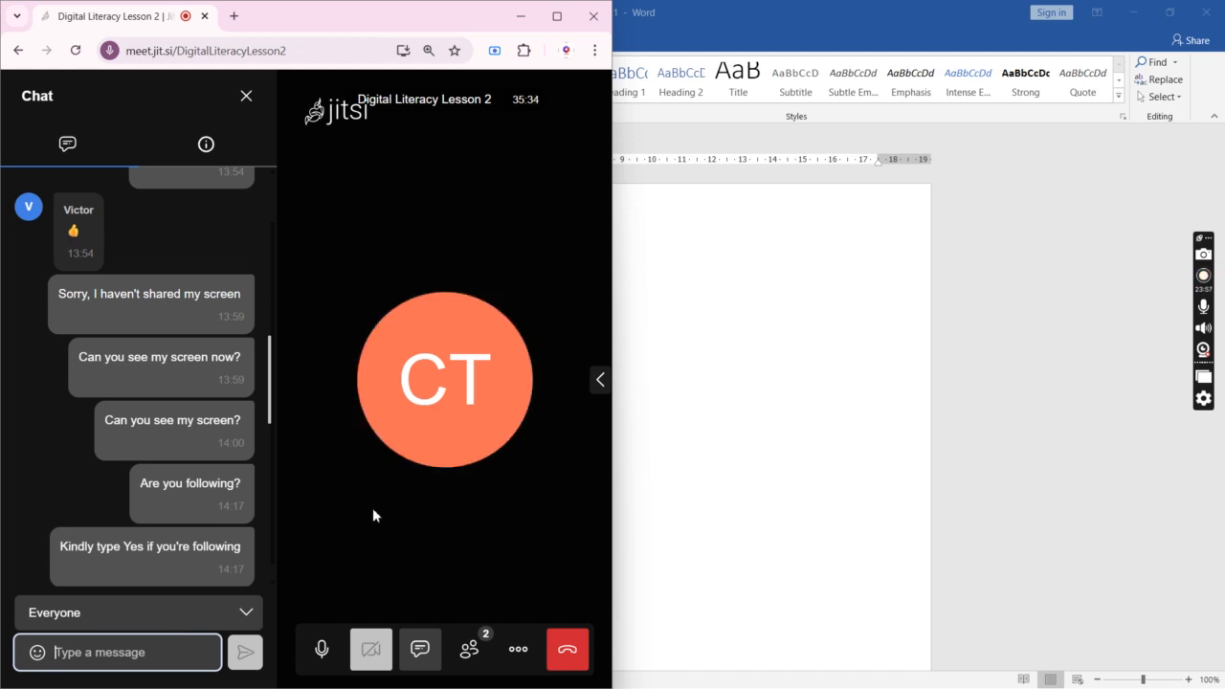
Step: Switch to Word, view the Insert Picture and Online Pictures dialogs, and close both without inserting anything
click(731, 407)
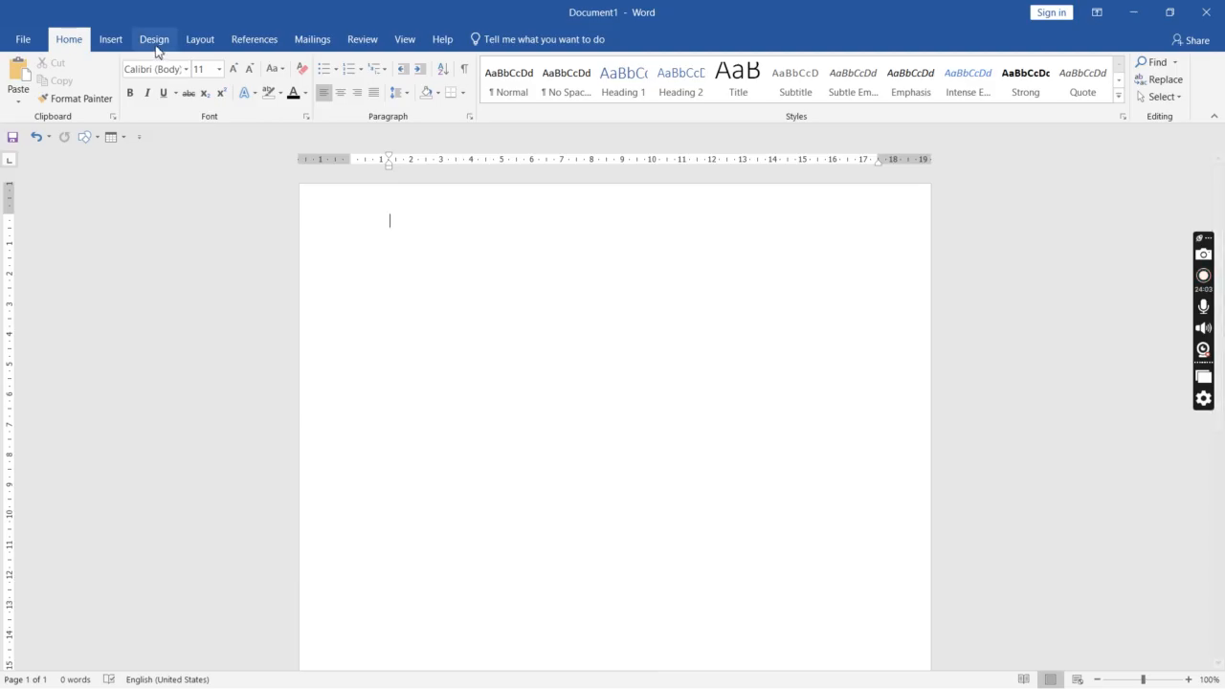
click(113, 40)
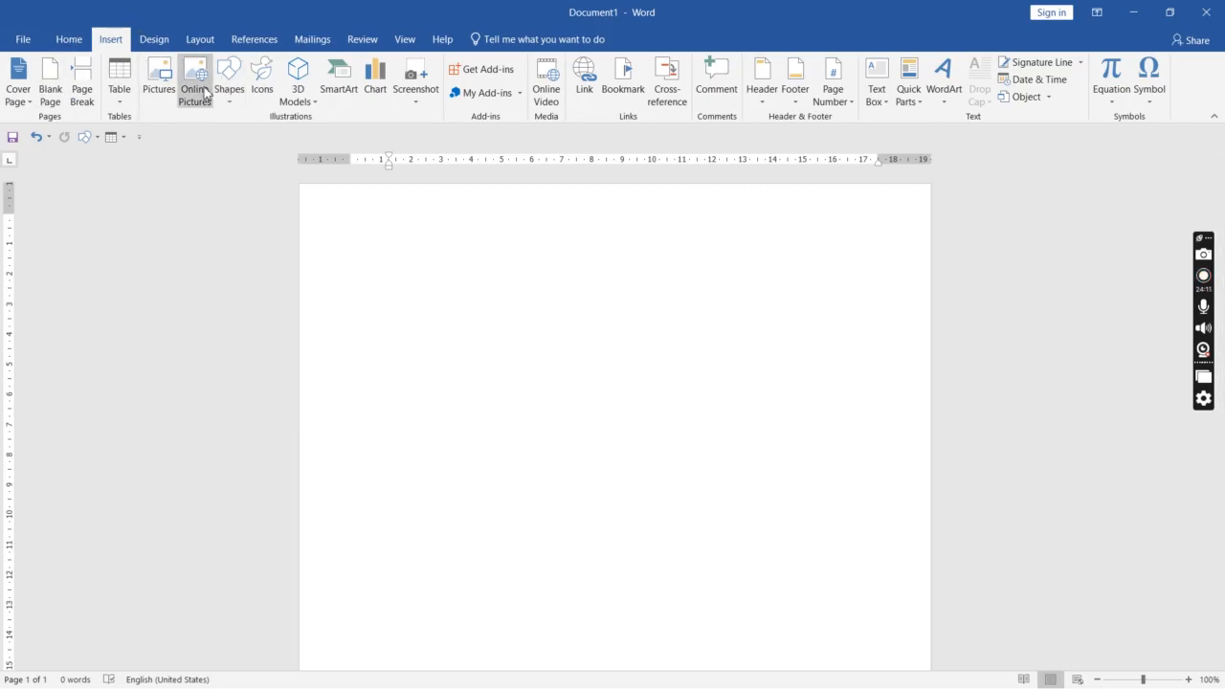
click(154, 91)
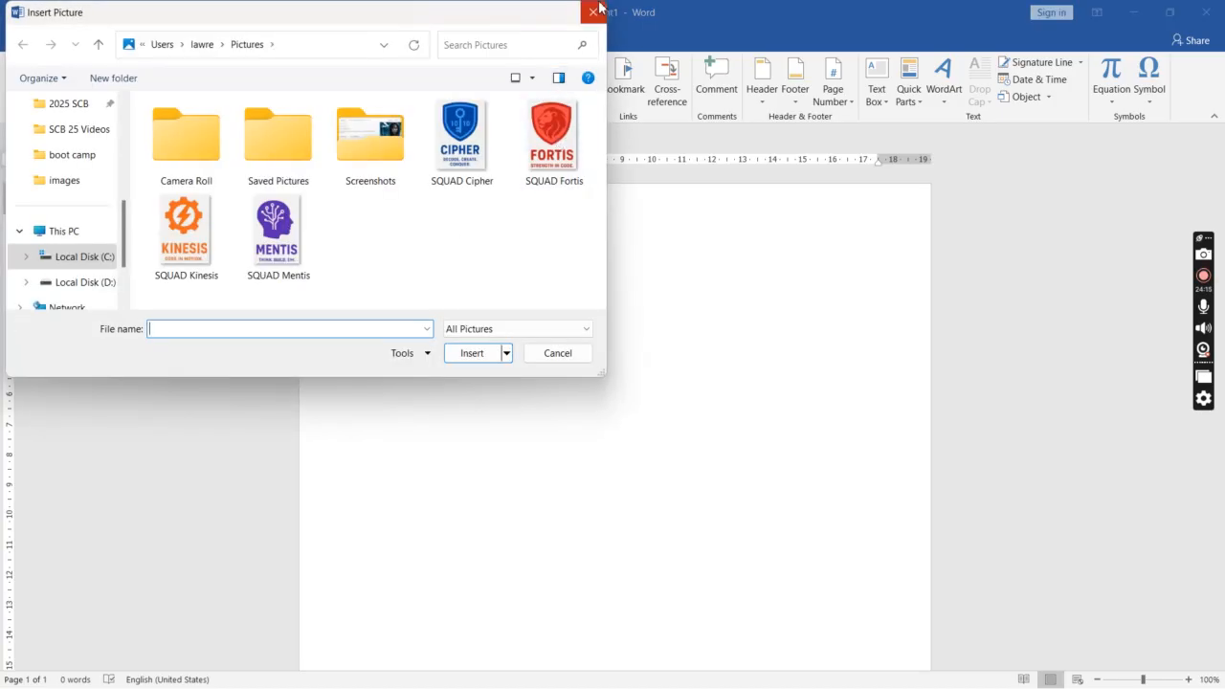
double_click(598, 3)
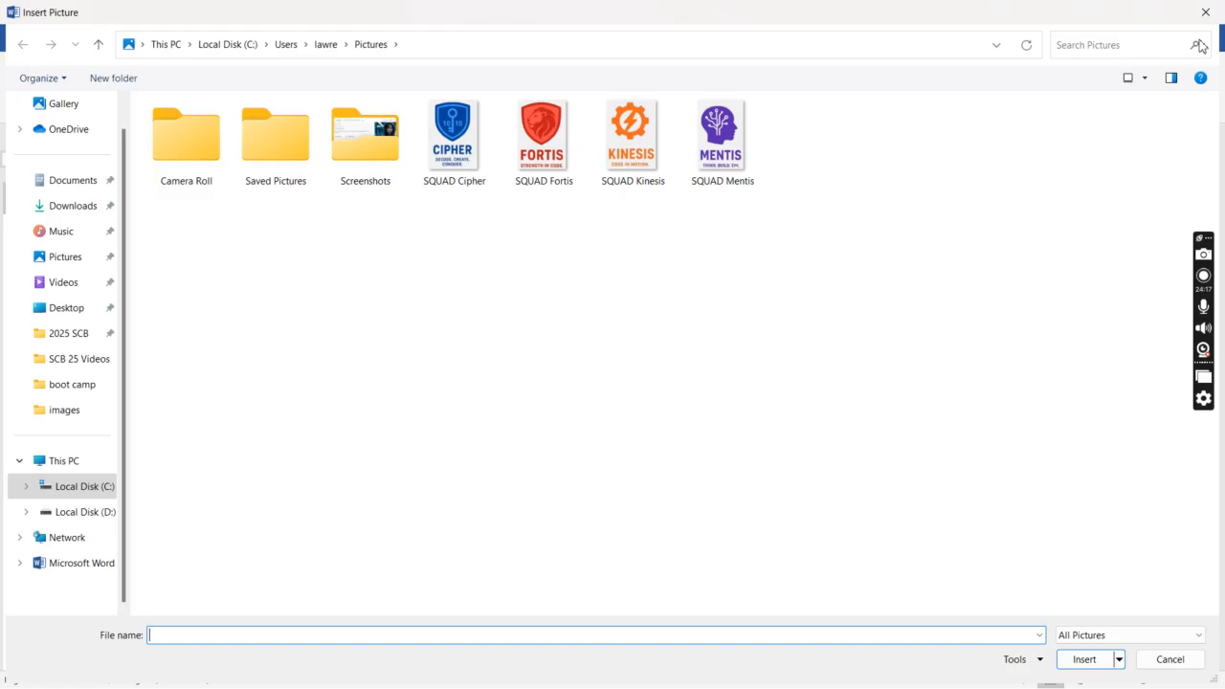
click(1206, 12)
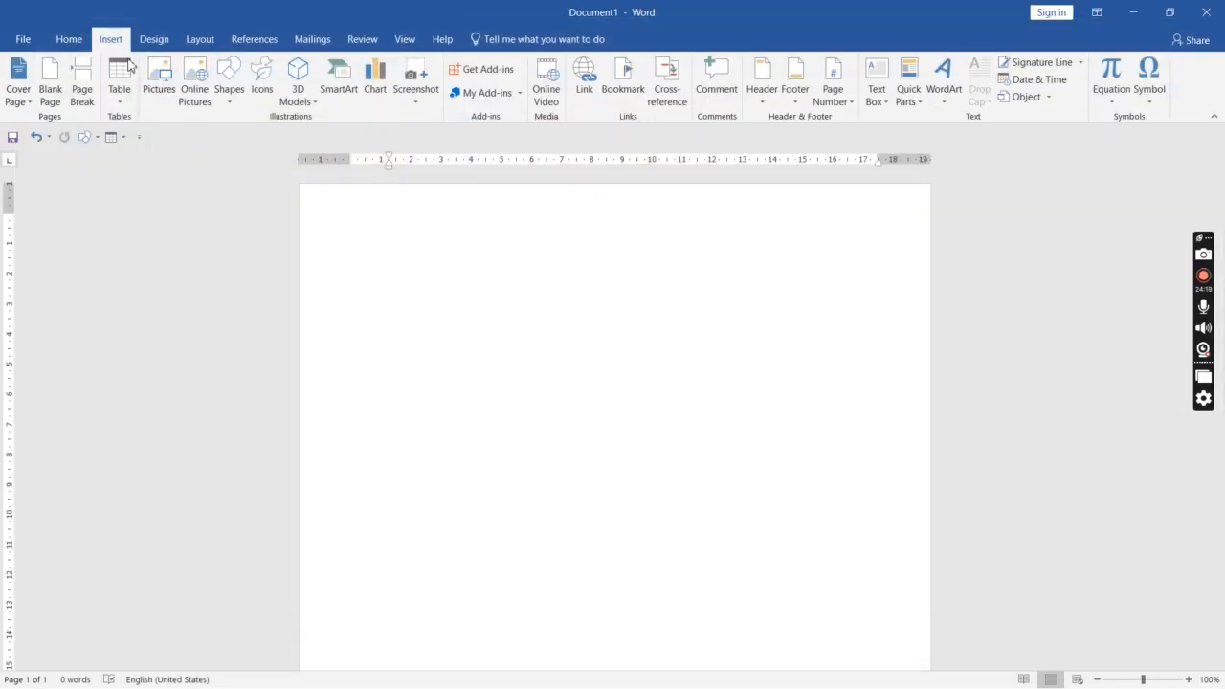
click(196, 85)
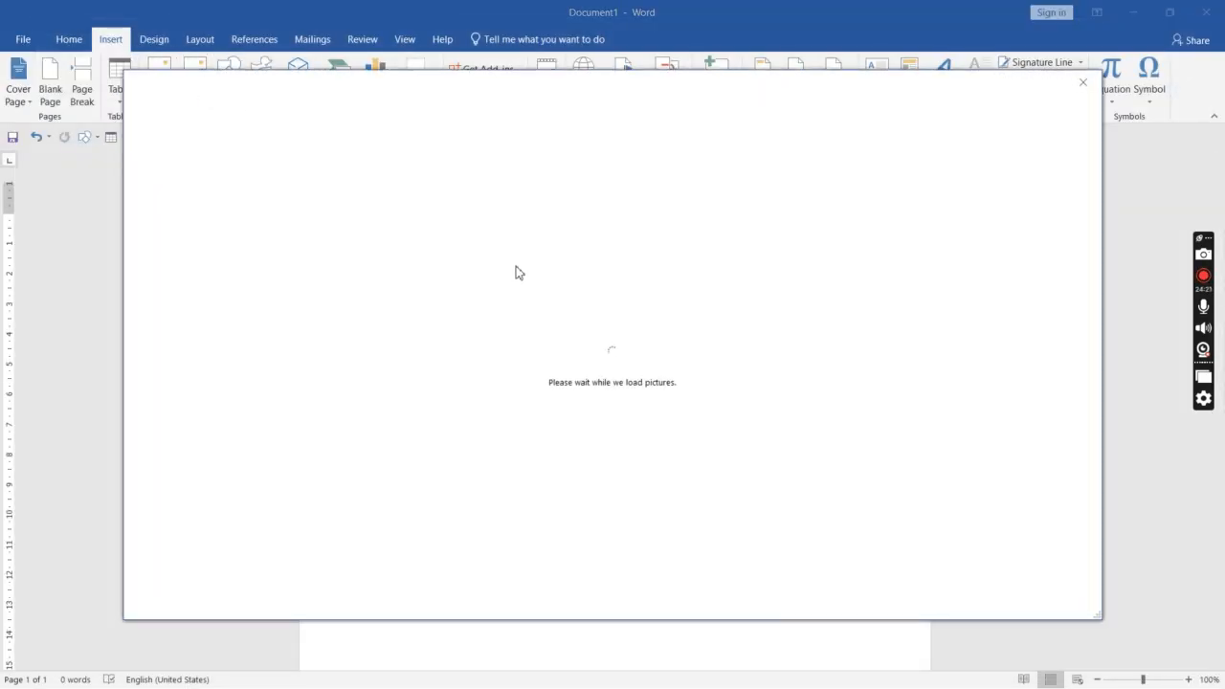
click(1079, 89)
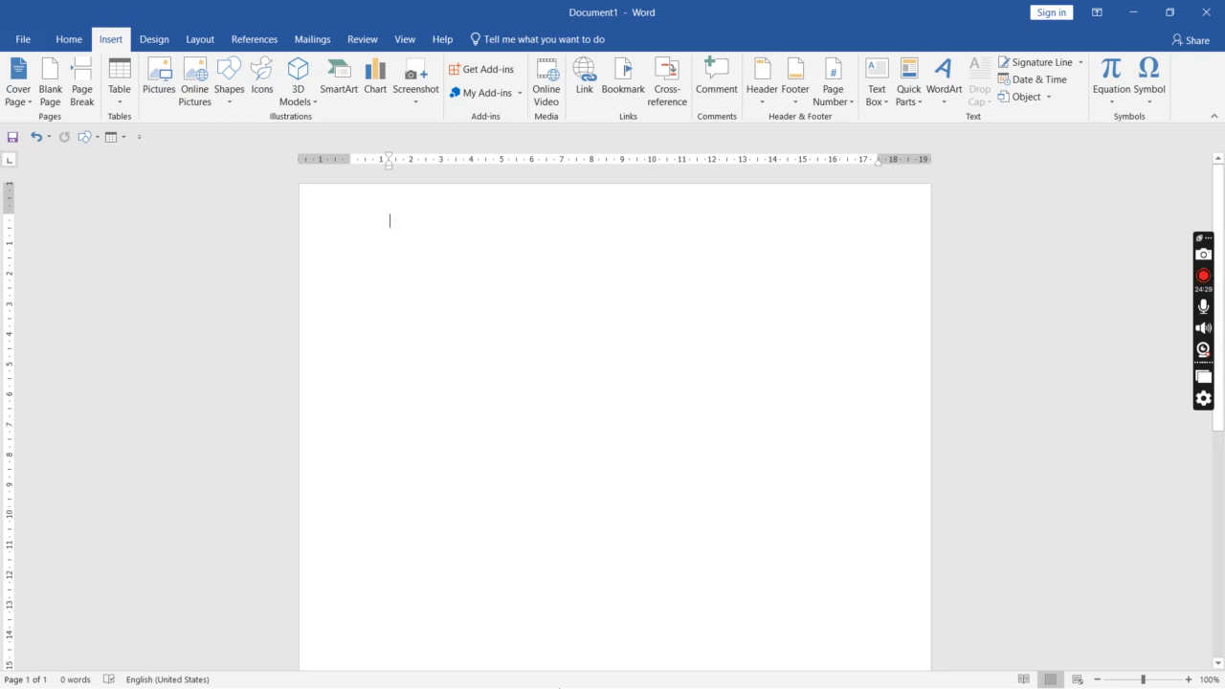
Step: Open the Pictures folder in File Explorer and copy the SQUAD Cipher picture
click(562, 680)
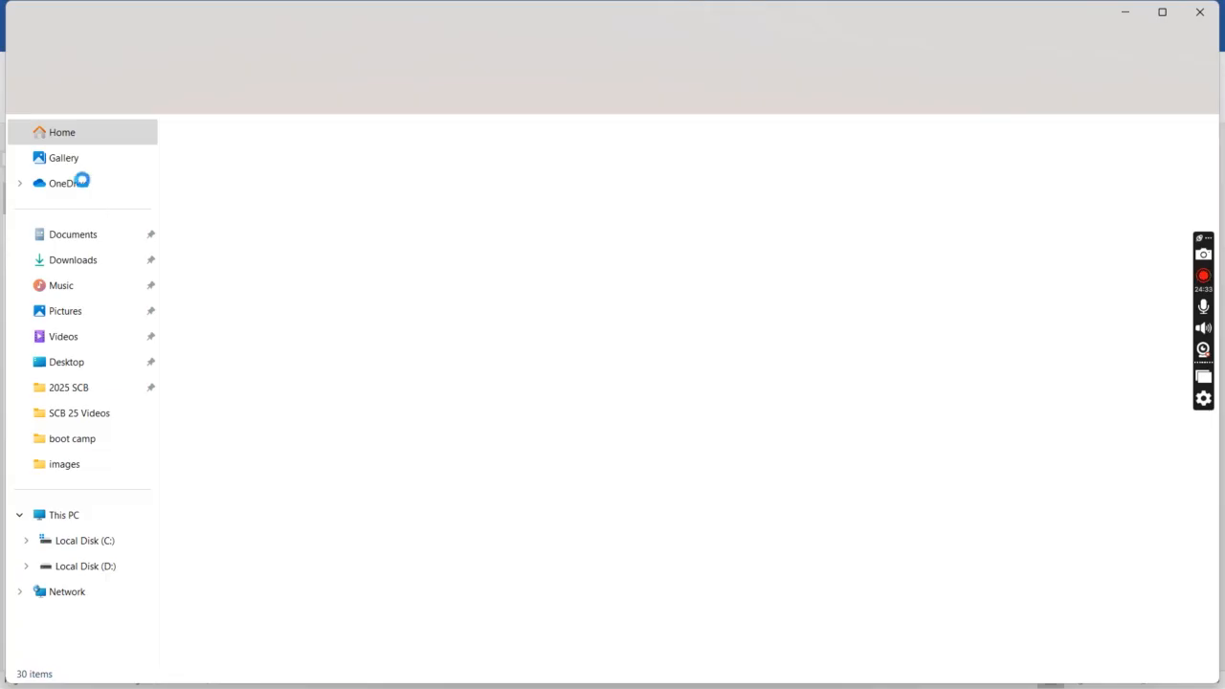
click(66, 318)
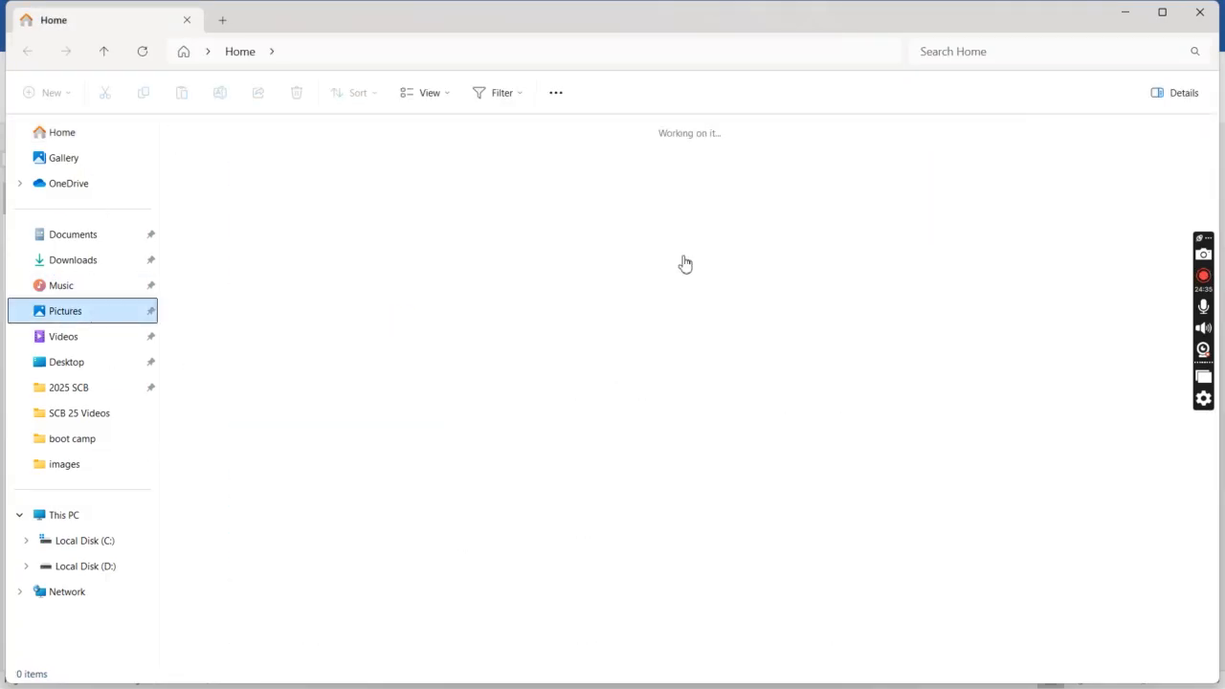
click(659, 180)
click(659, 180)
right_click(658, 180)
key(ctrl+c)
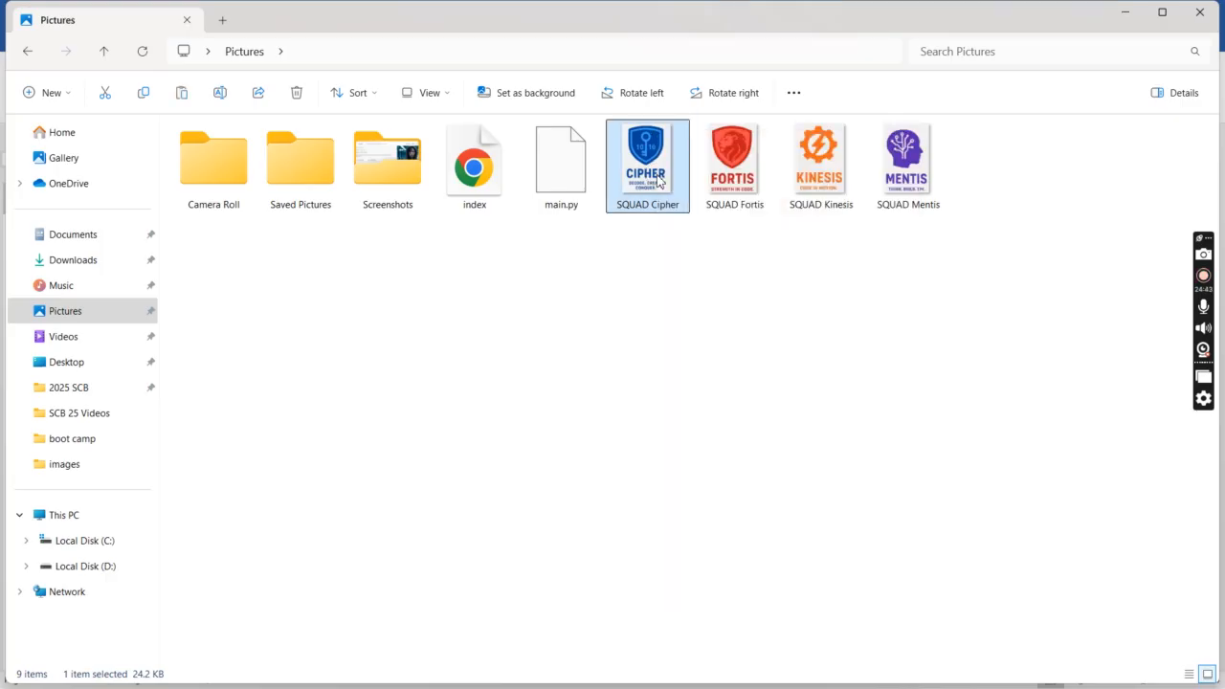
Step: Switch back to Word, paste the copied SQUAD Cipher picture onto the blank page, and delete it
key(alt+Tab)
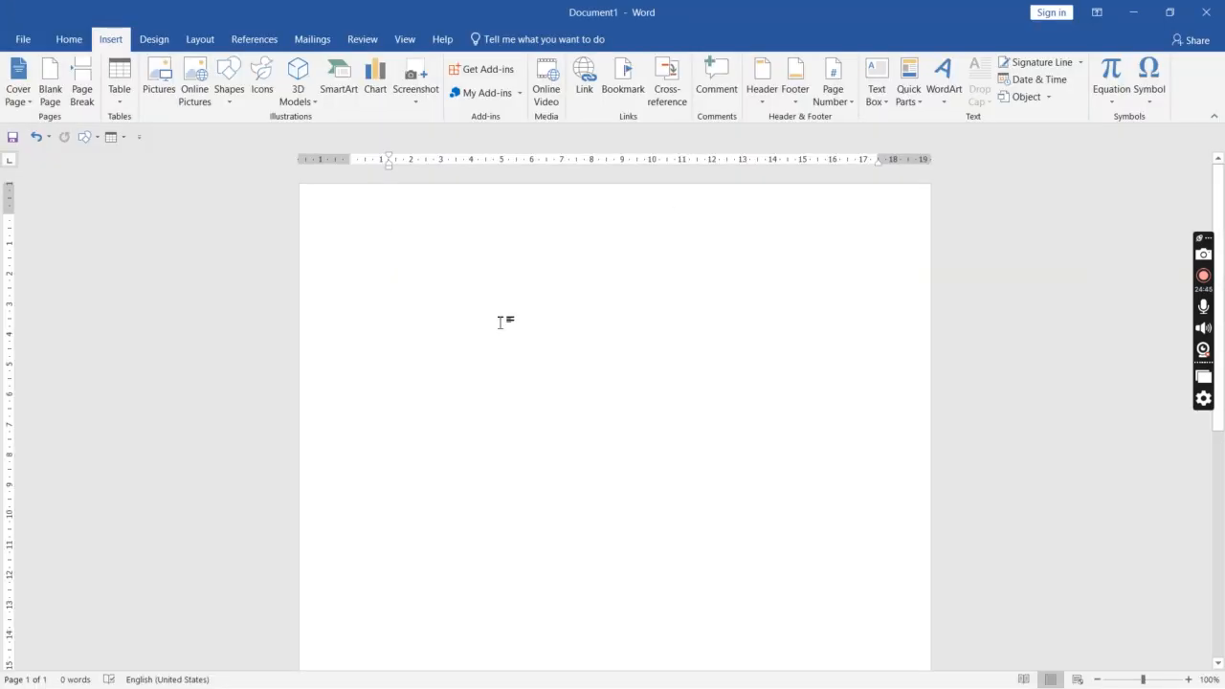
key(ctrl+v)
click(550, 344)
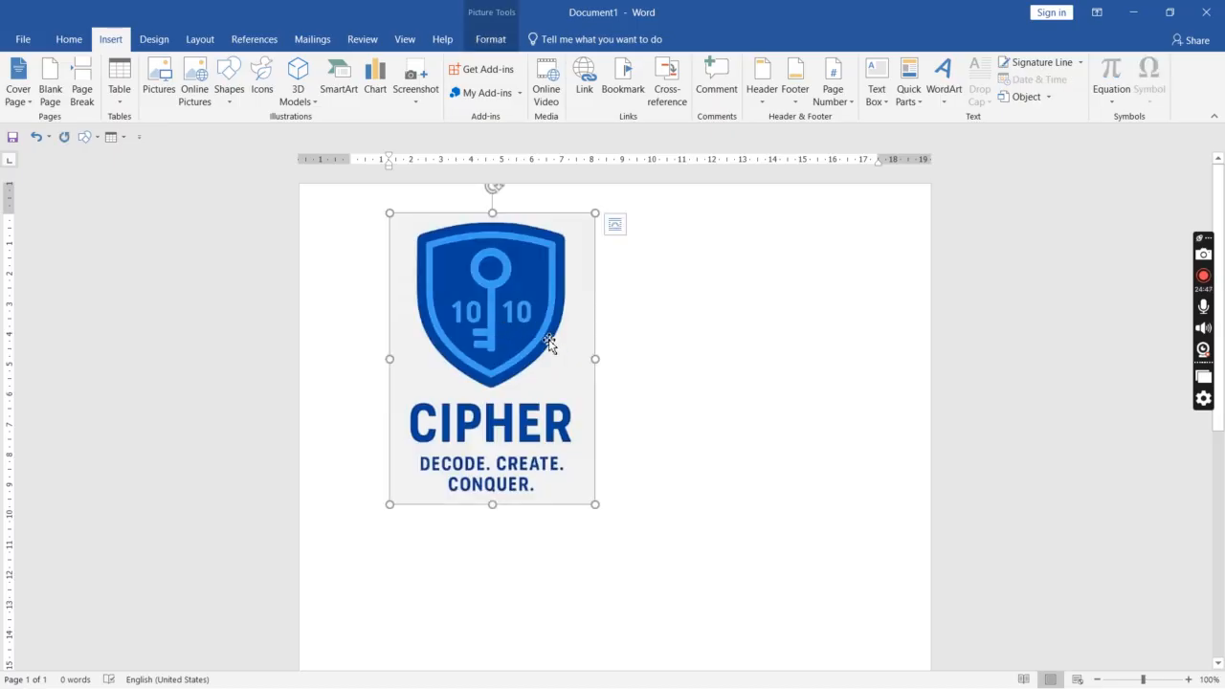
key(Delete)
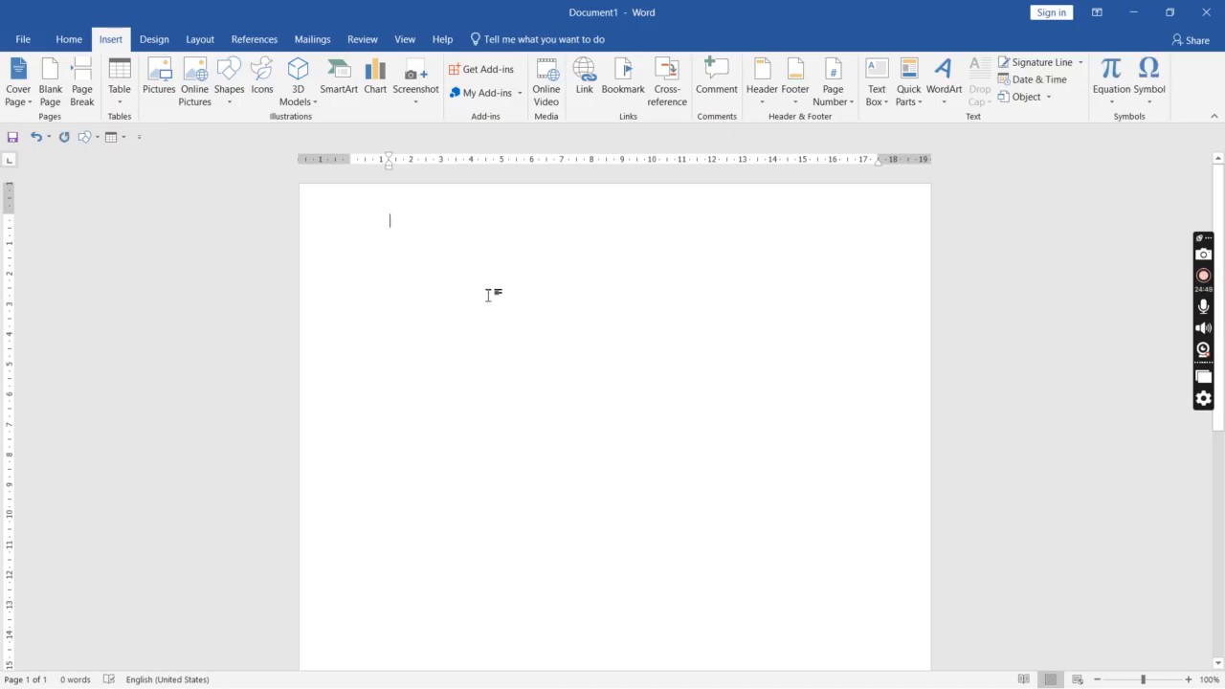
Step: Paste the SQUAD Cipher picture a second time, select it, and delete it from the page
key(ctrl+v)
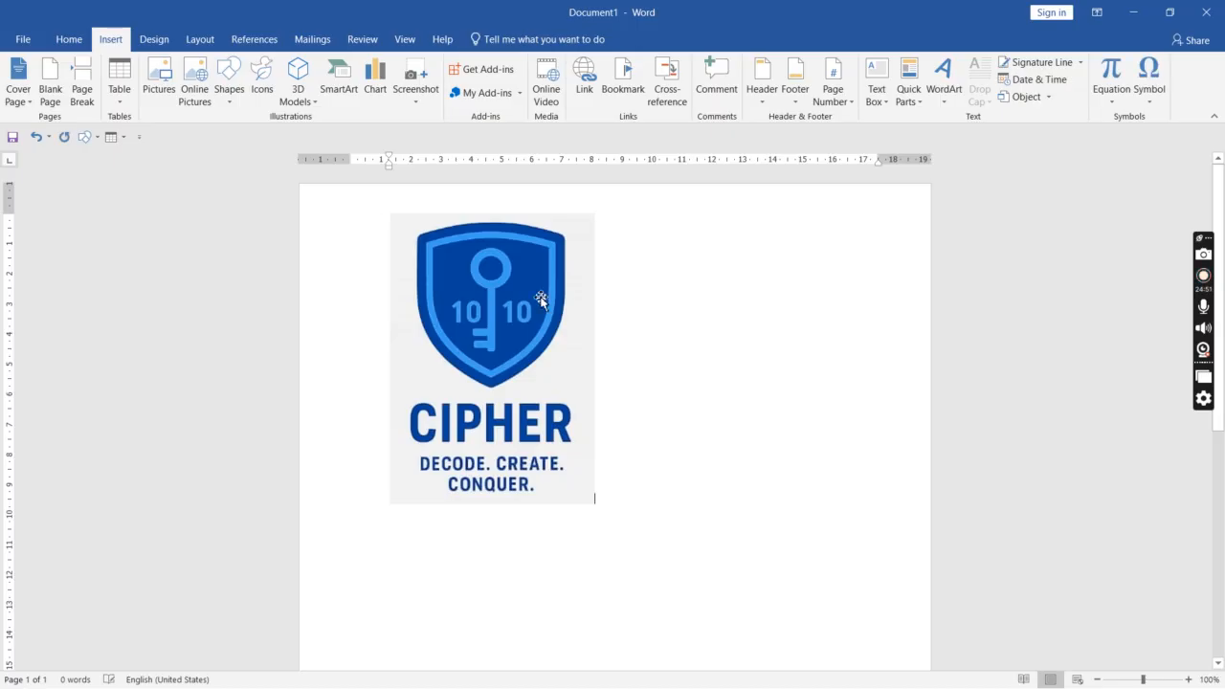
click(531, 343)
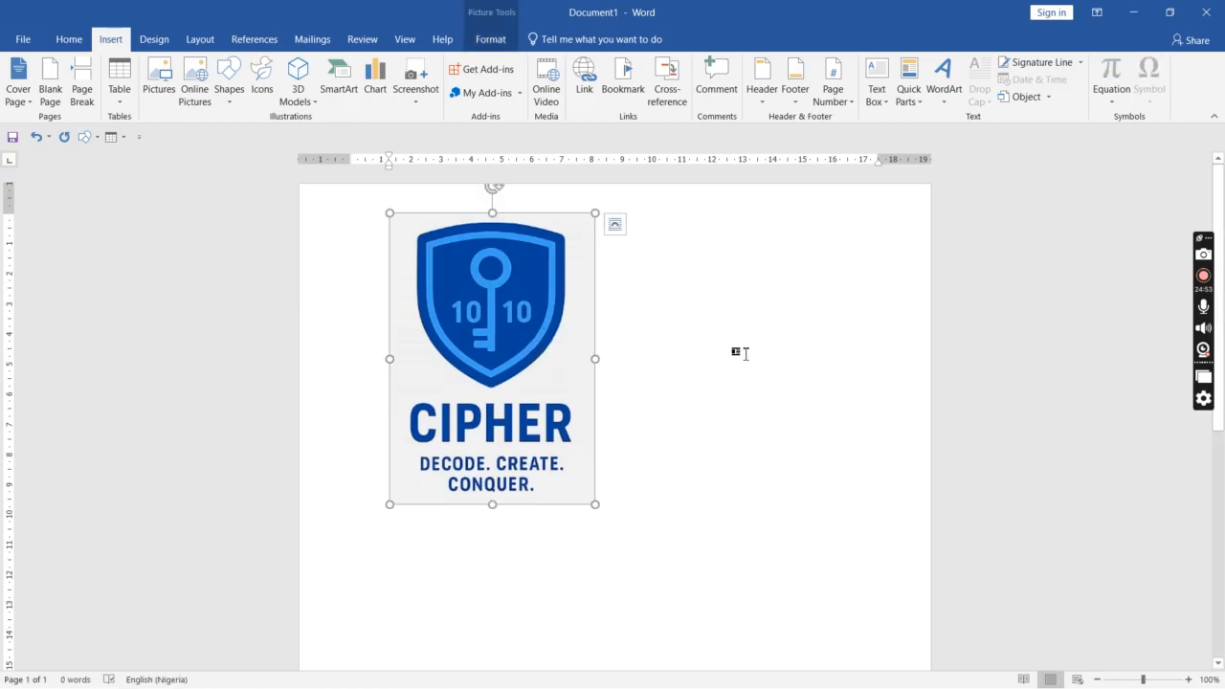
click(648, 348)
click(523, 358)
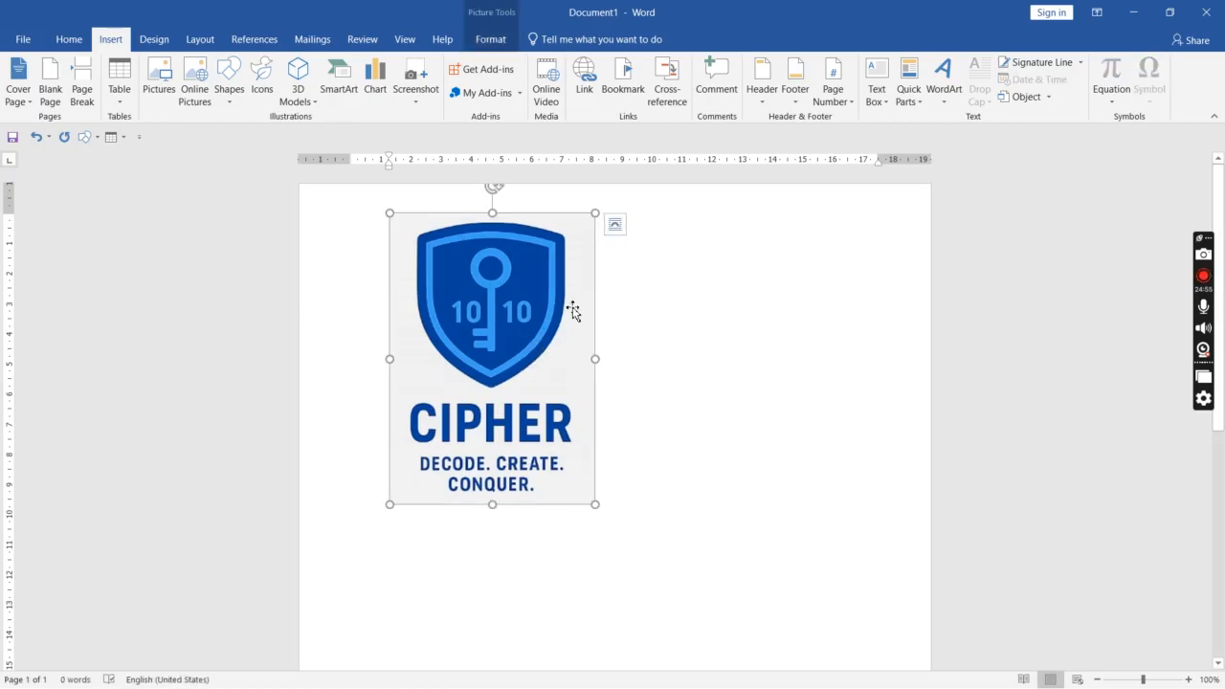
key(Delete)
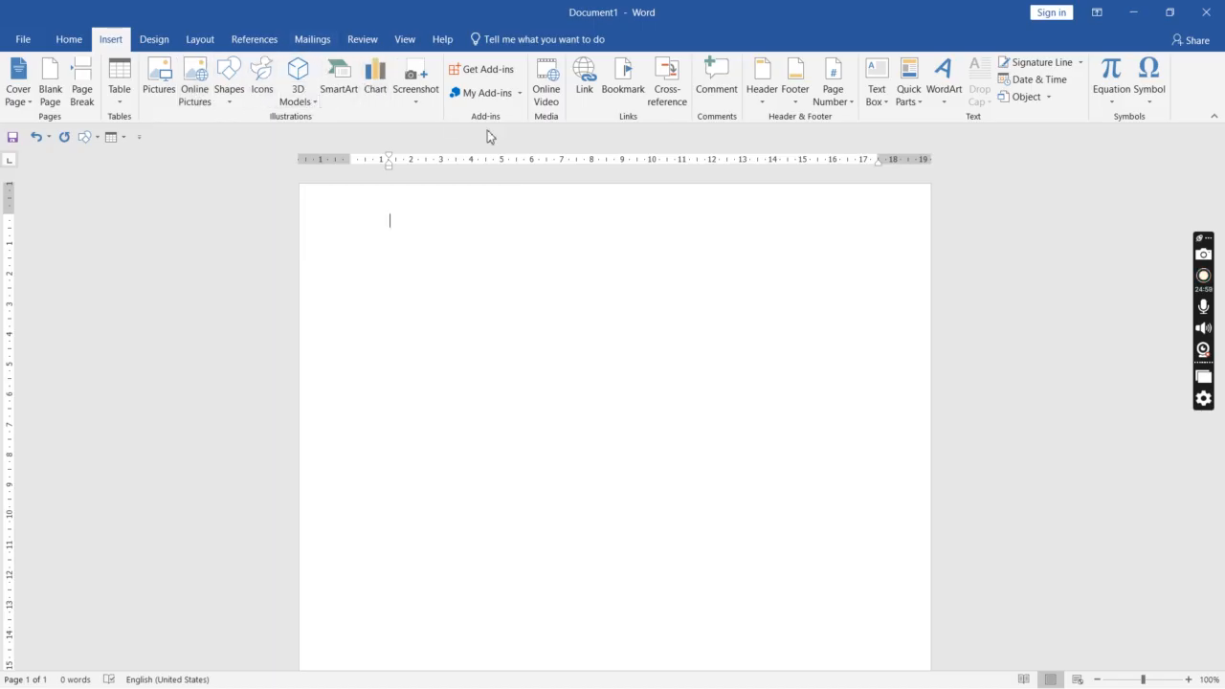
Step: Draw a text box about 9.5 cm wide and 3.1 cm high near the page's top, containing "Ifjiodjxfiosekg" and "Xzc;flcksdziogk ioxcg"
click(229, 81)
click(500, 221)
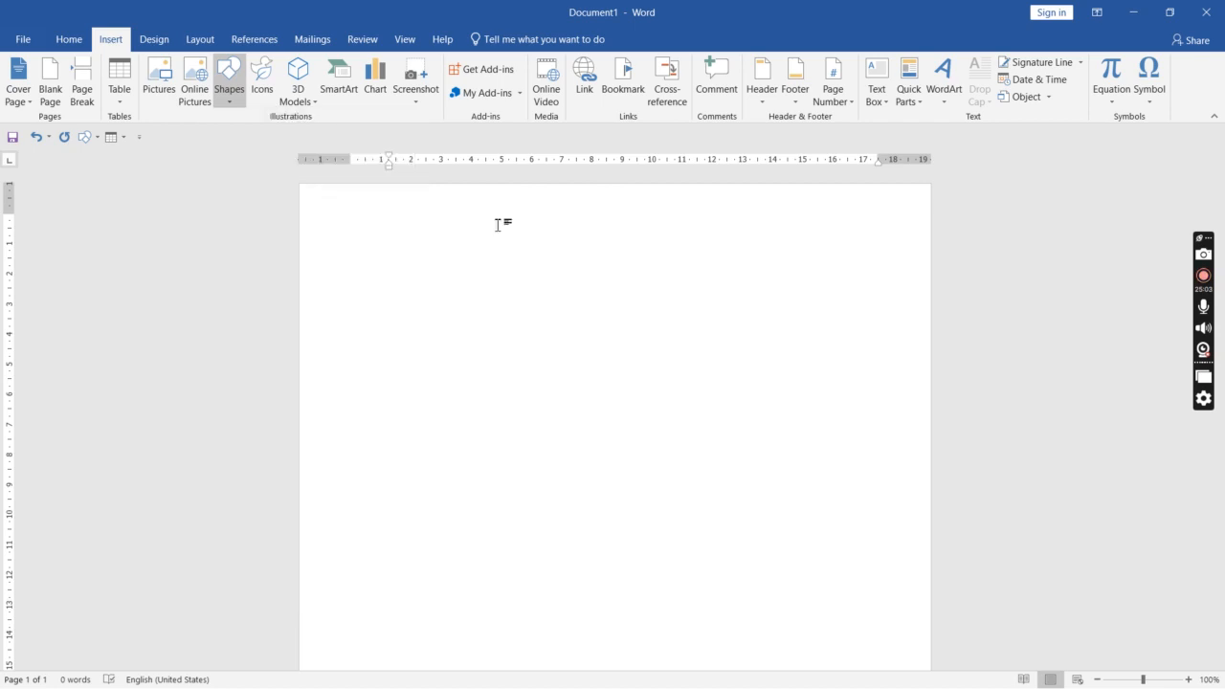
click(237, 83)
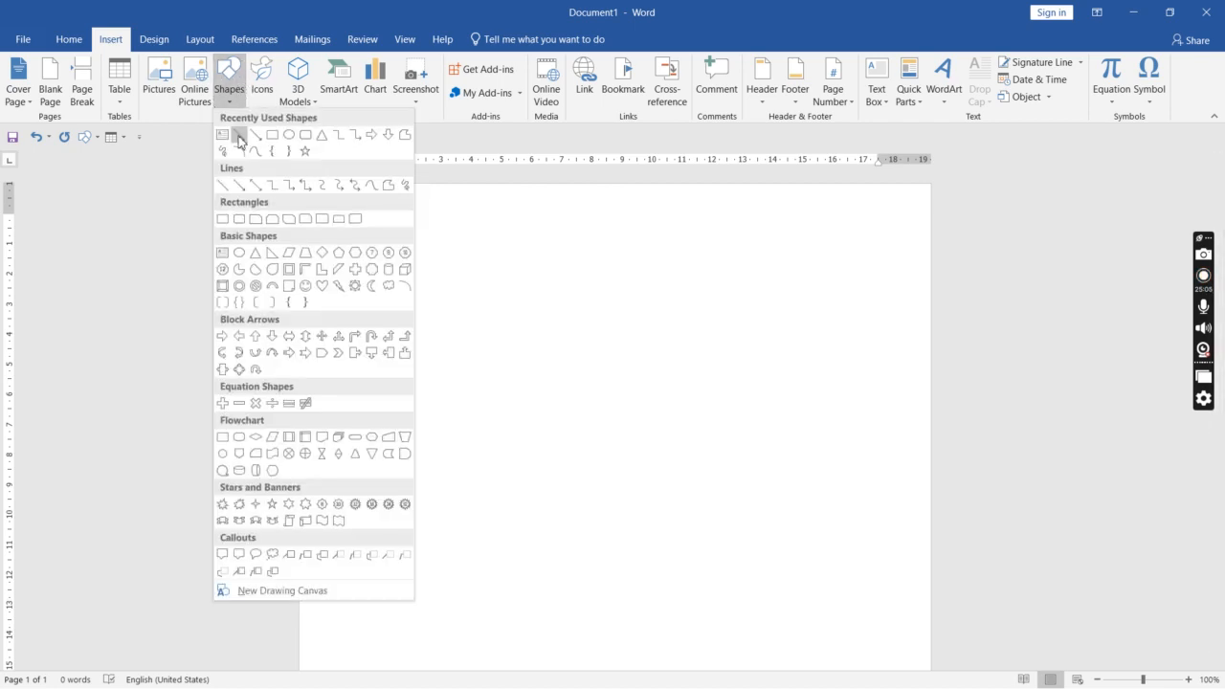
click(222, 139)
drag(372, 214, 659, 308)
text(ifjio)
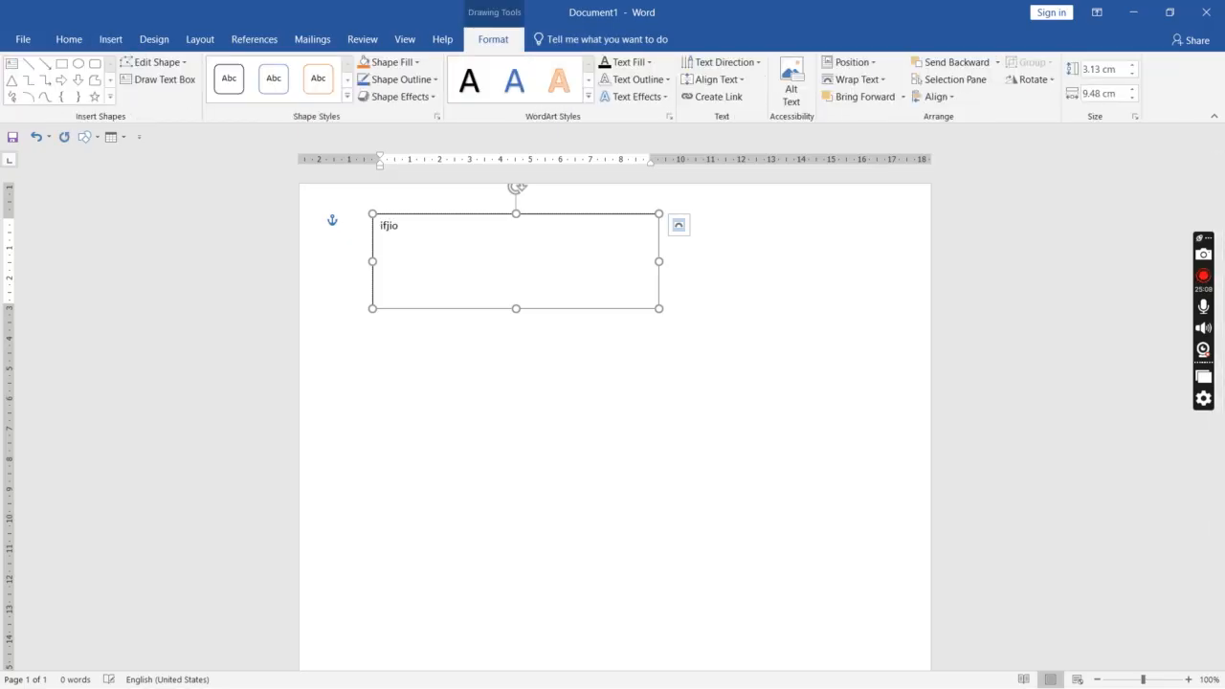
text(djxfiosekg)
key(Return)
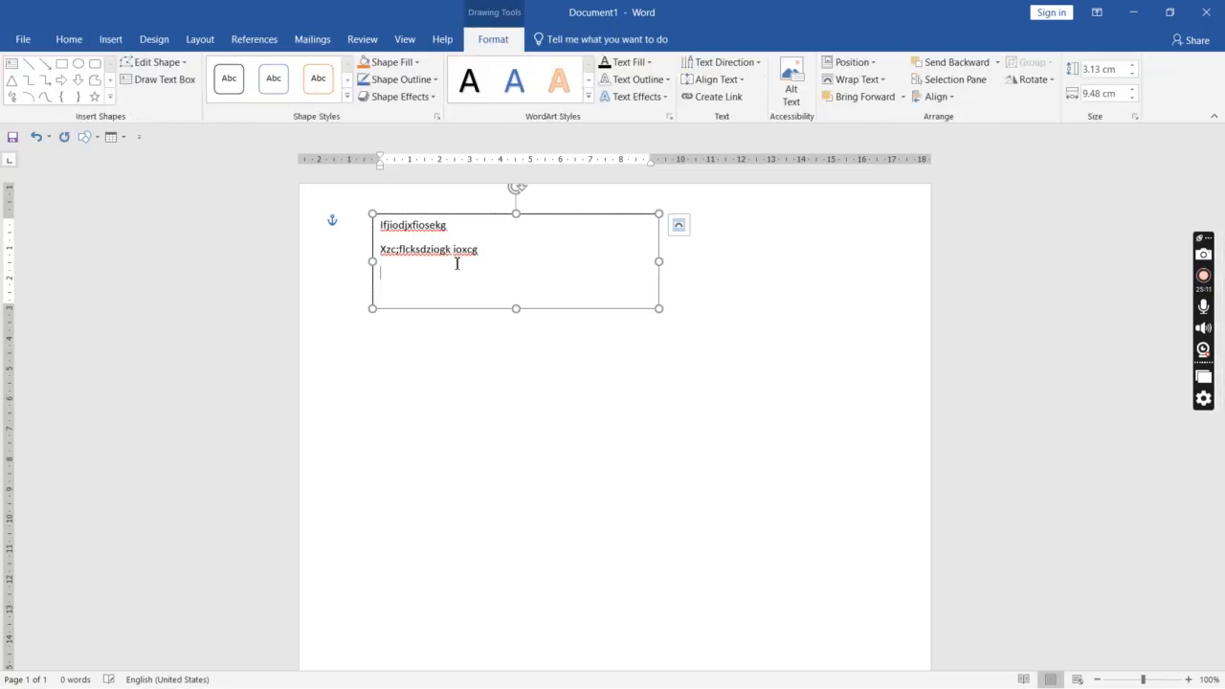
click(545, 380)
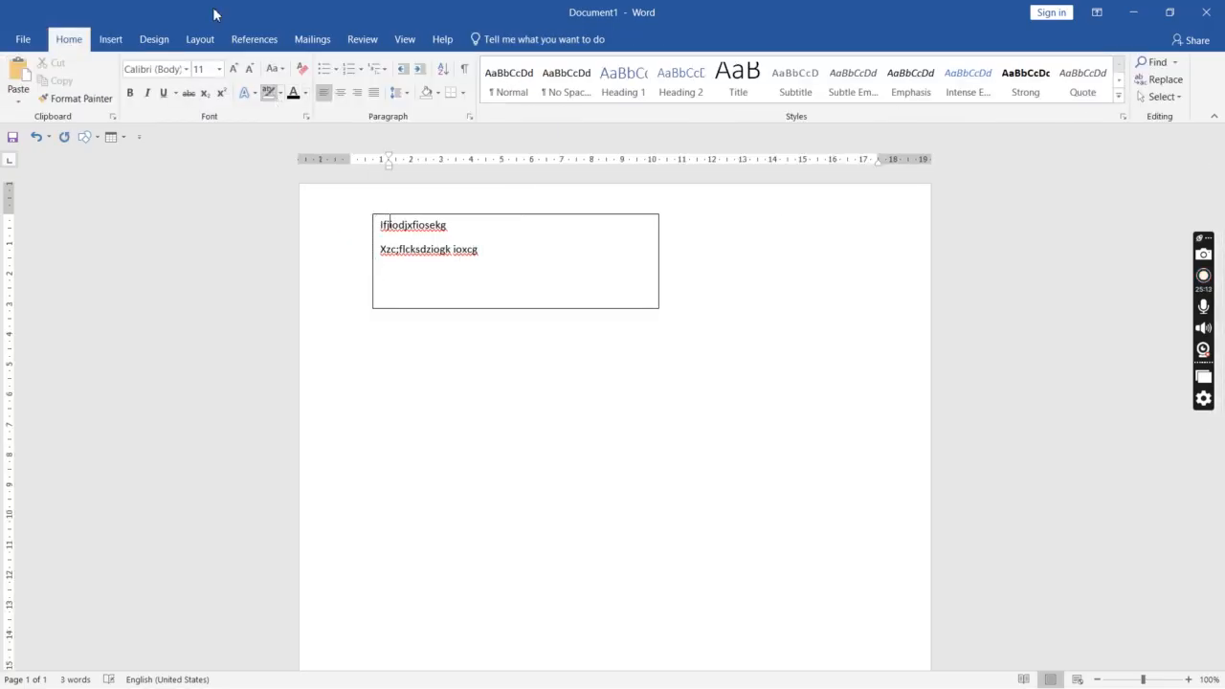
Step: Draw a rectangle shape about 7.9 cm wide and 2.4 cm high below the text box
click(107, 40)
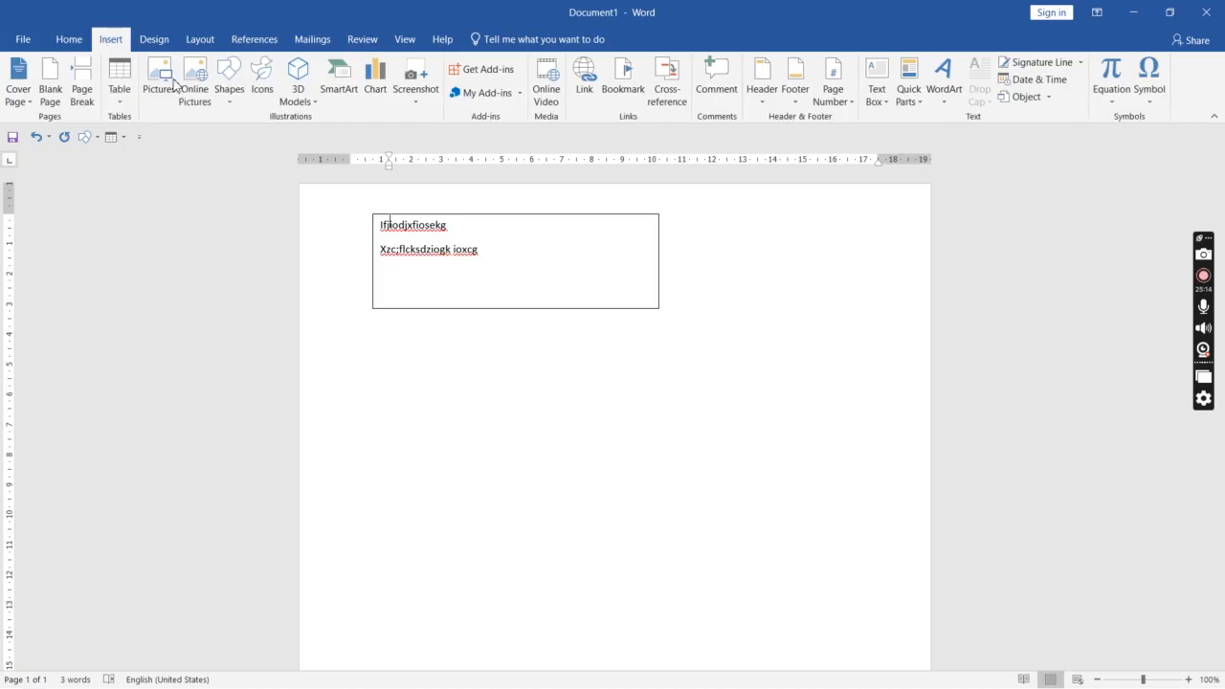
click(238, 100)
click(273, 135)
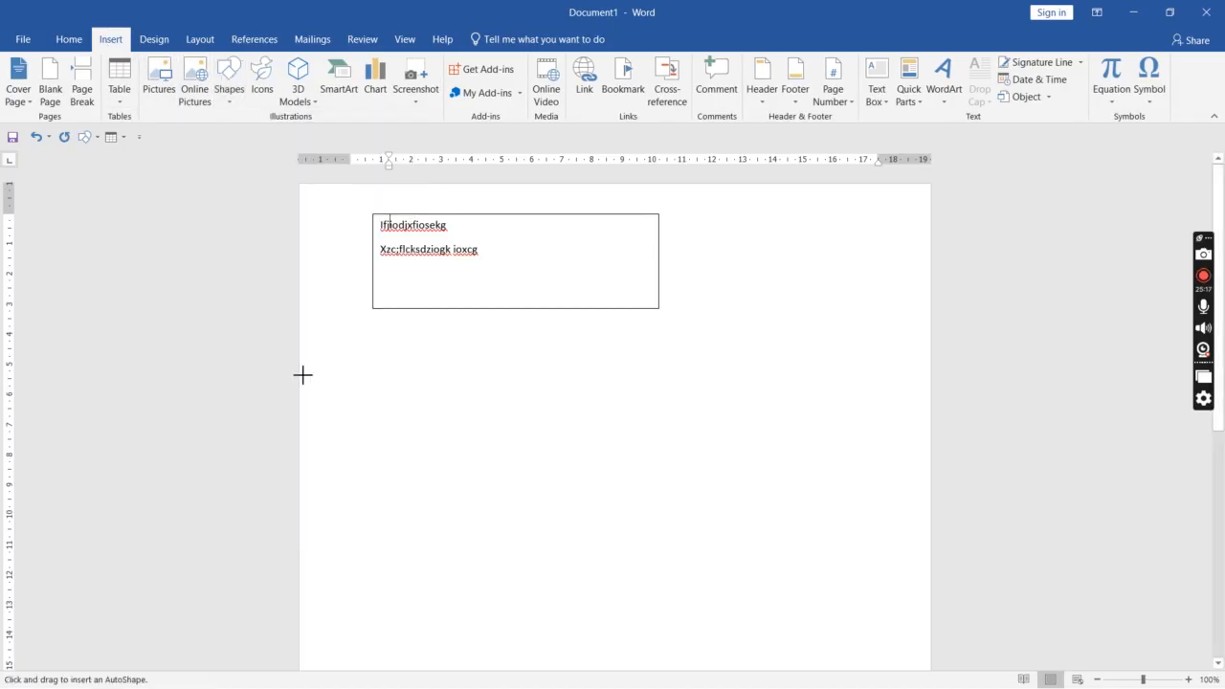
drag(319, 391, 560, 463)
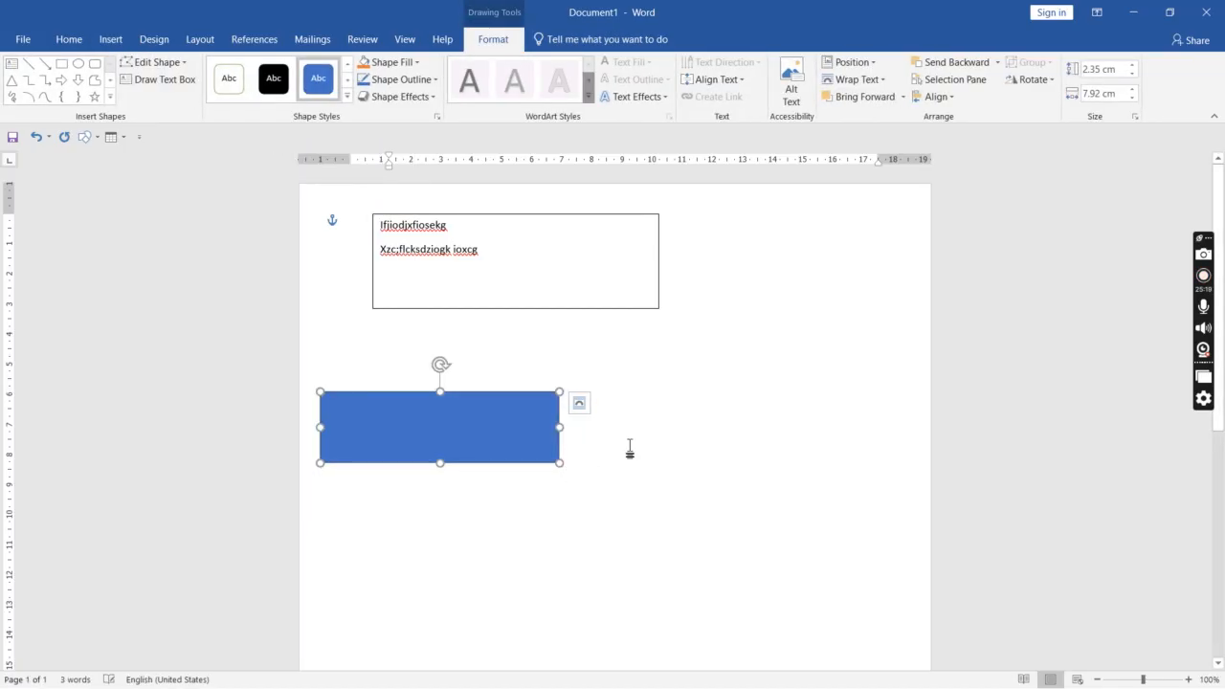
click(665, 471)
Step: Add the text "zdfmjklsdkl" inside the blue rectangle and delete it again
click(479, 446)
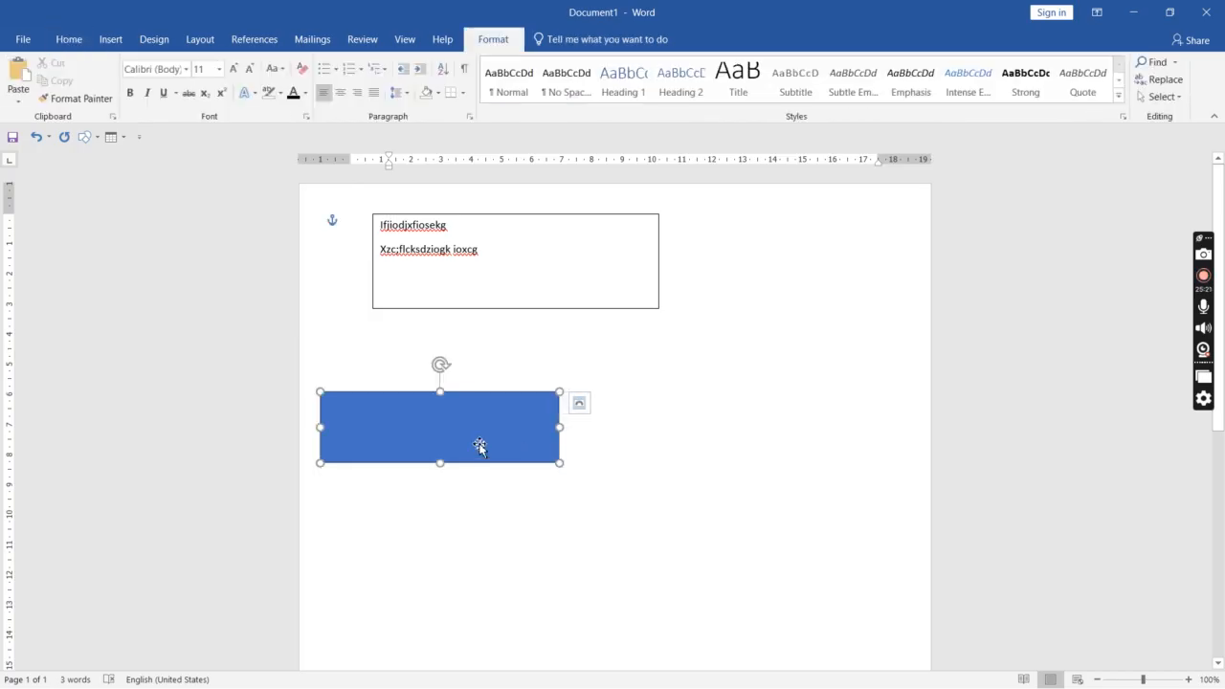
right_click(462, 413)
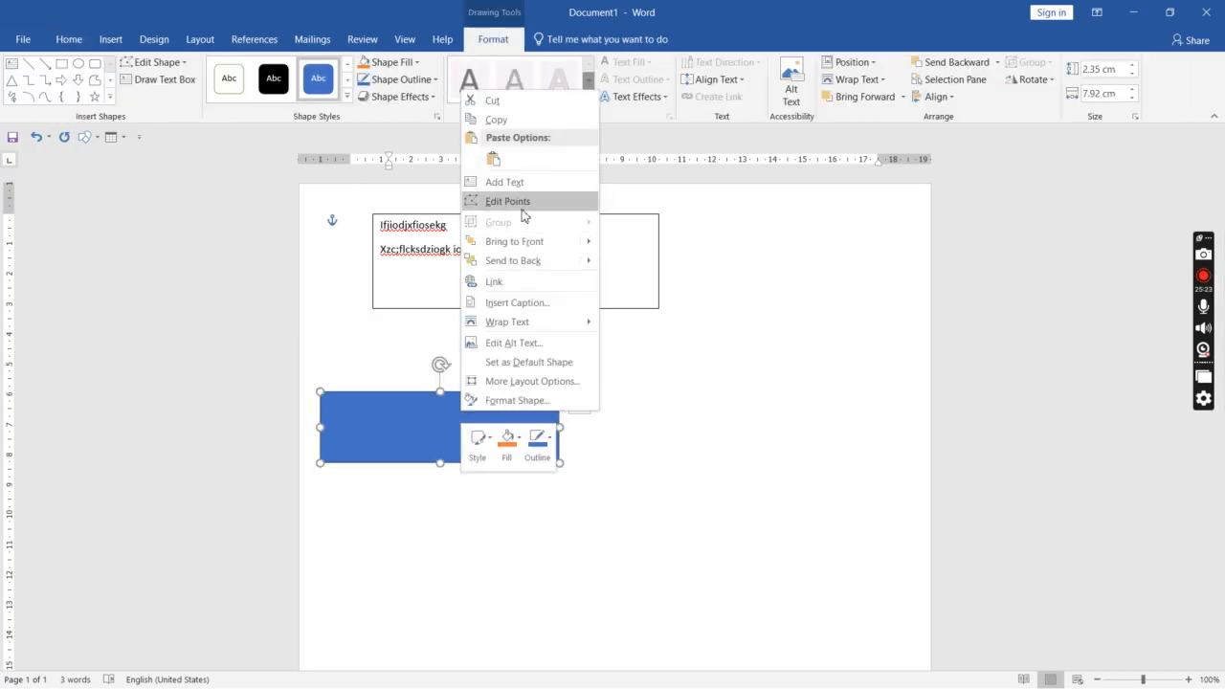
click(504, 182)
text(zdfmjklsdkl)
key(ctrl+a)
key(BackSpace)
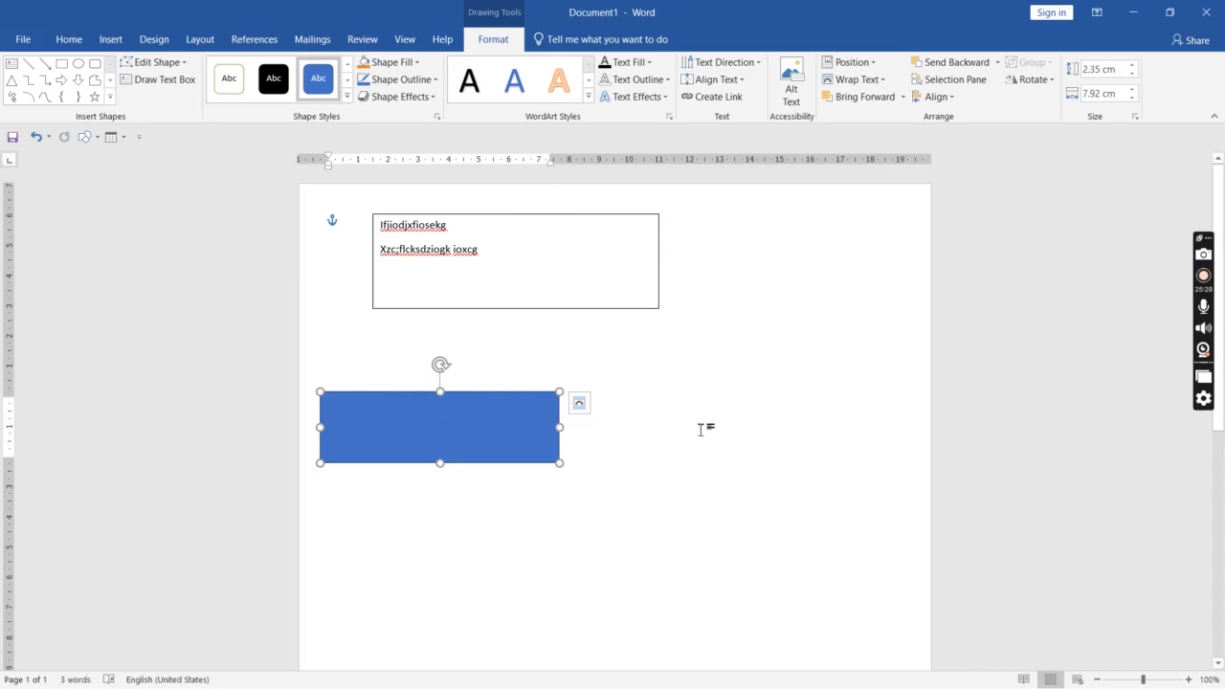
click(656, 363)
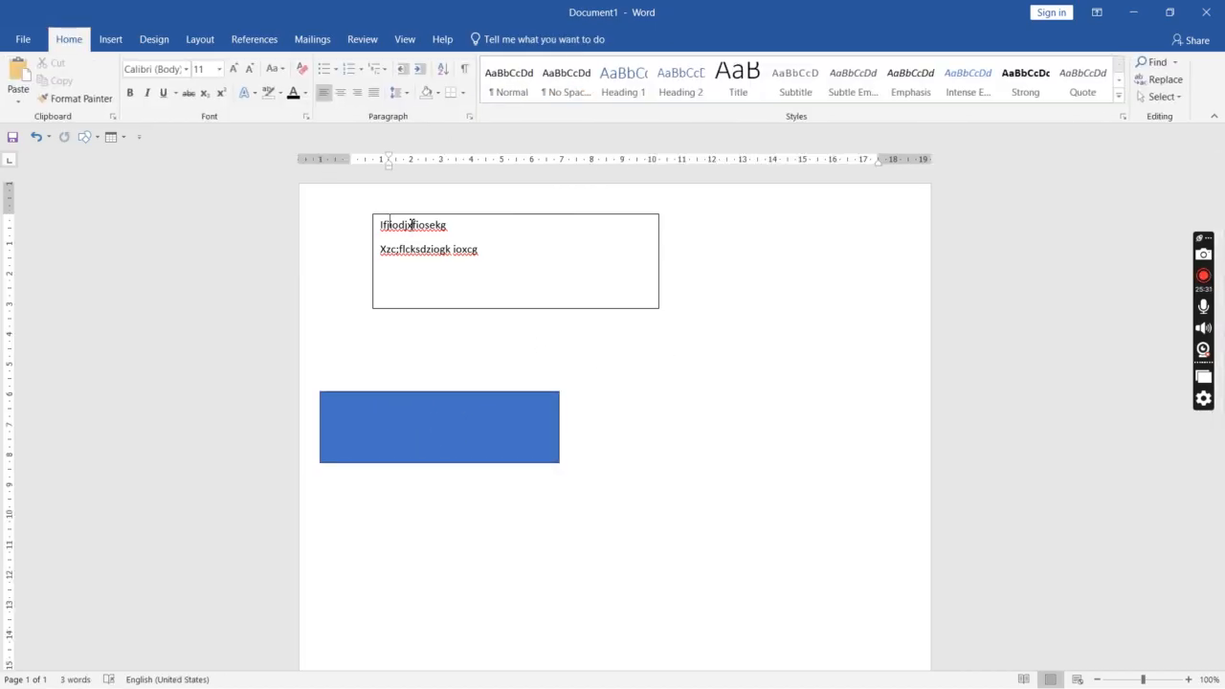
Step: Draw an oval beside the blue rectangle and resize it to about 6.0 cm wide and 5.7 cm high
click(110, 39)
click(227, 76)
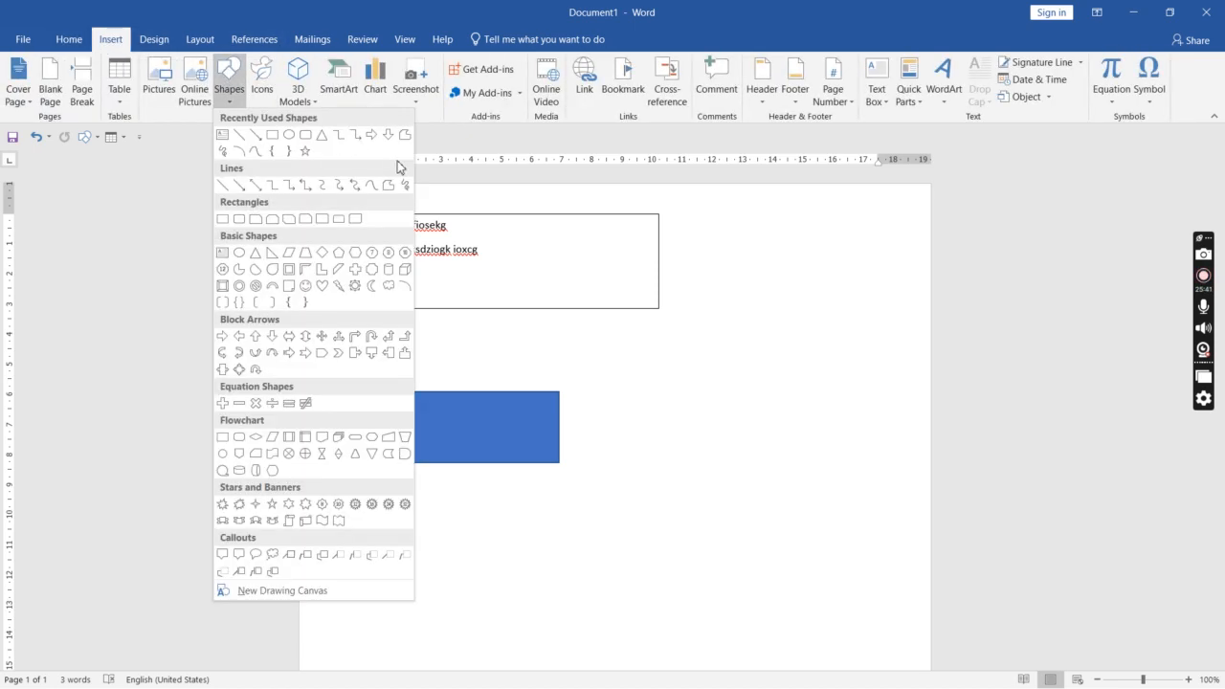
click(288, 135)
drag(648, 329, 870, 567)
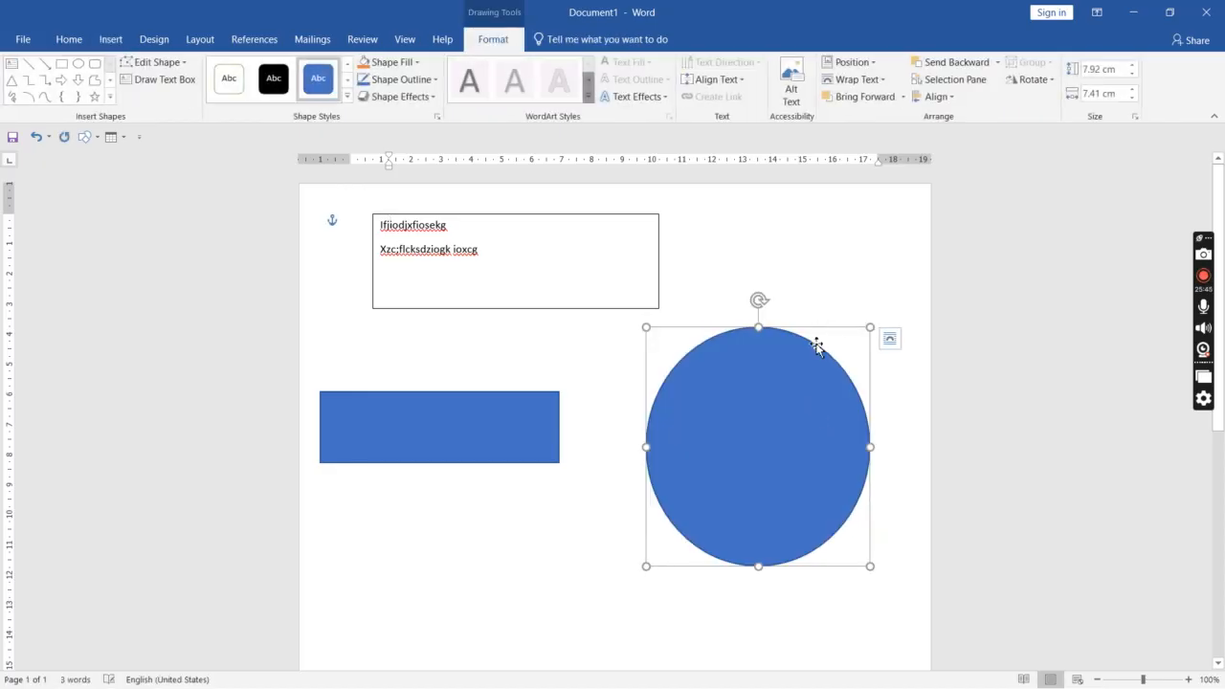
drag(870, 327, 827, 395)
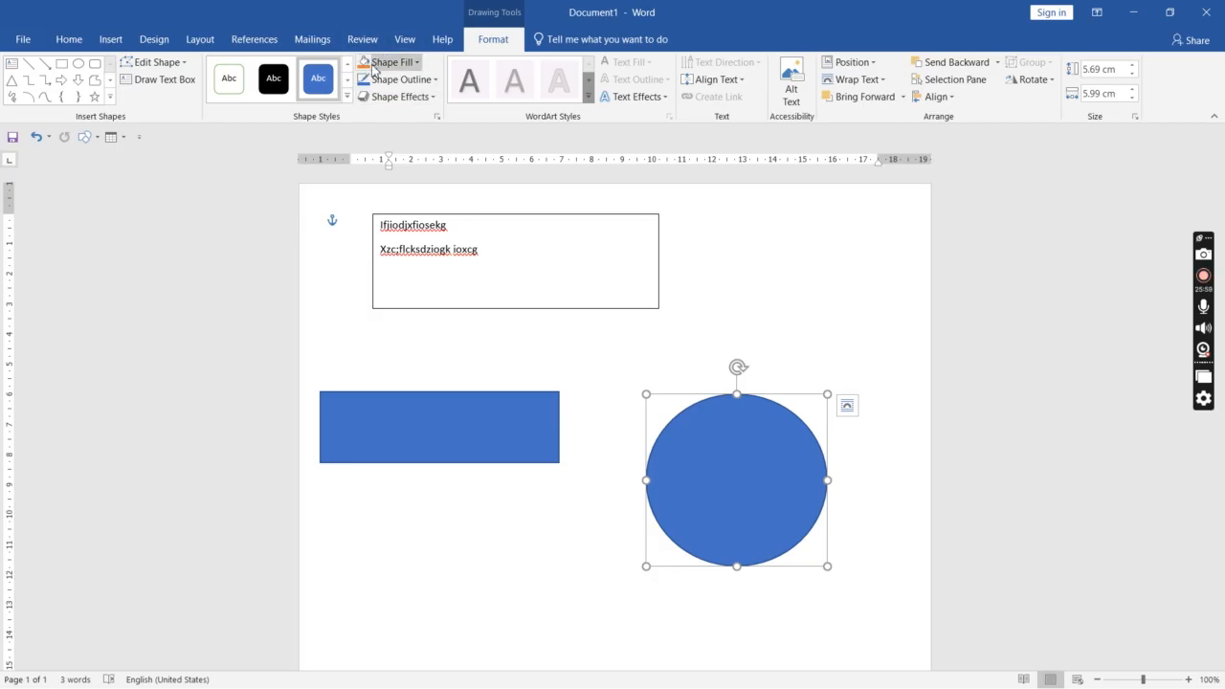
Step: Try orange, blue and green theme colours in turn as the circle's fill, ending on green
click(363, 62)
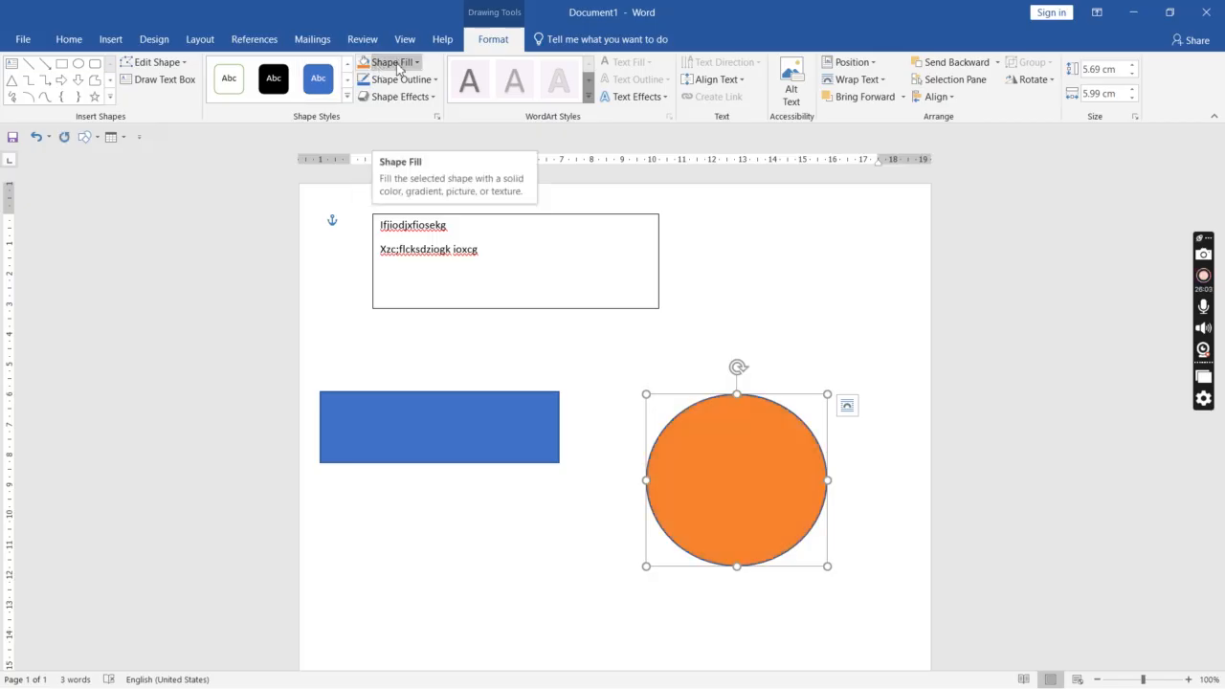
click(398, 63)
click(398, 63)
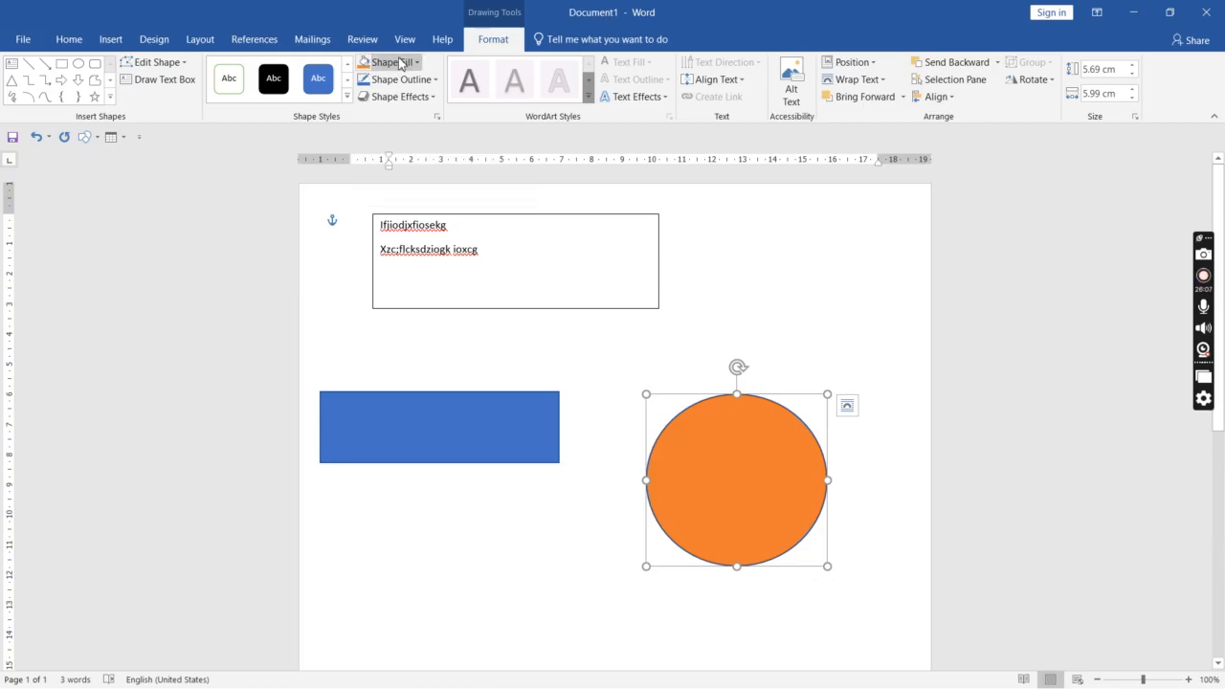
click(403, 63)
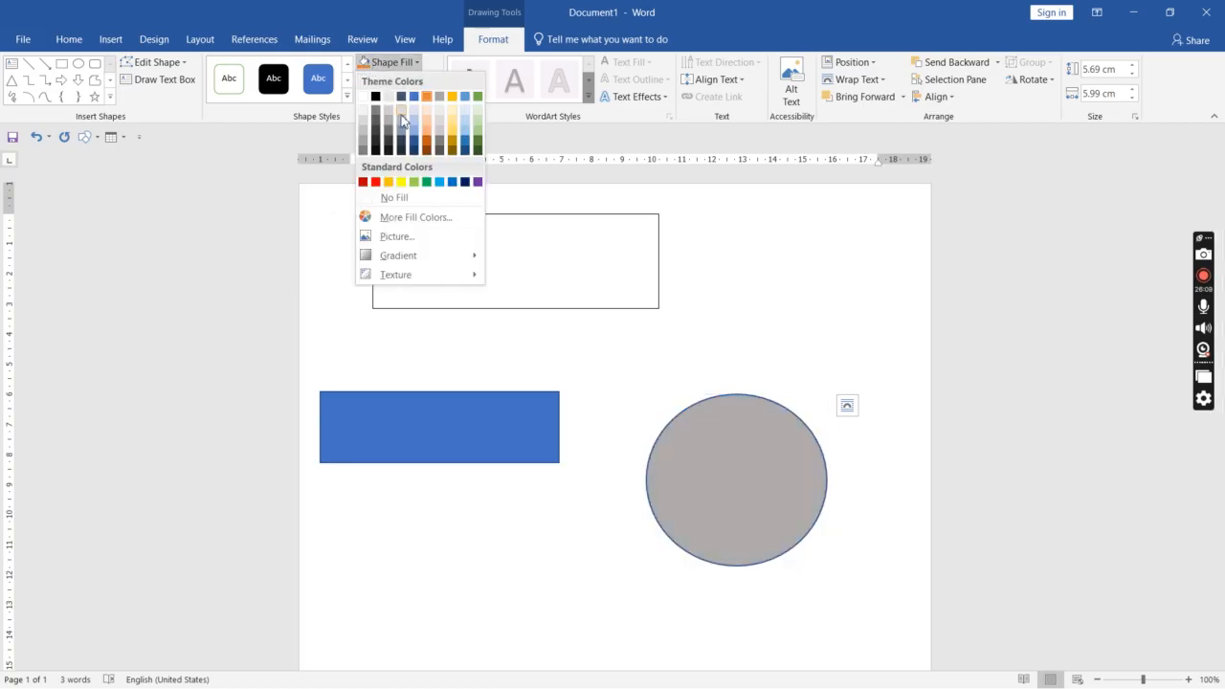
click(414, 98)
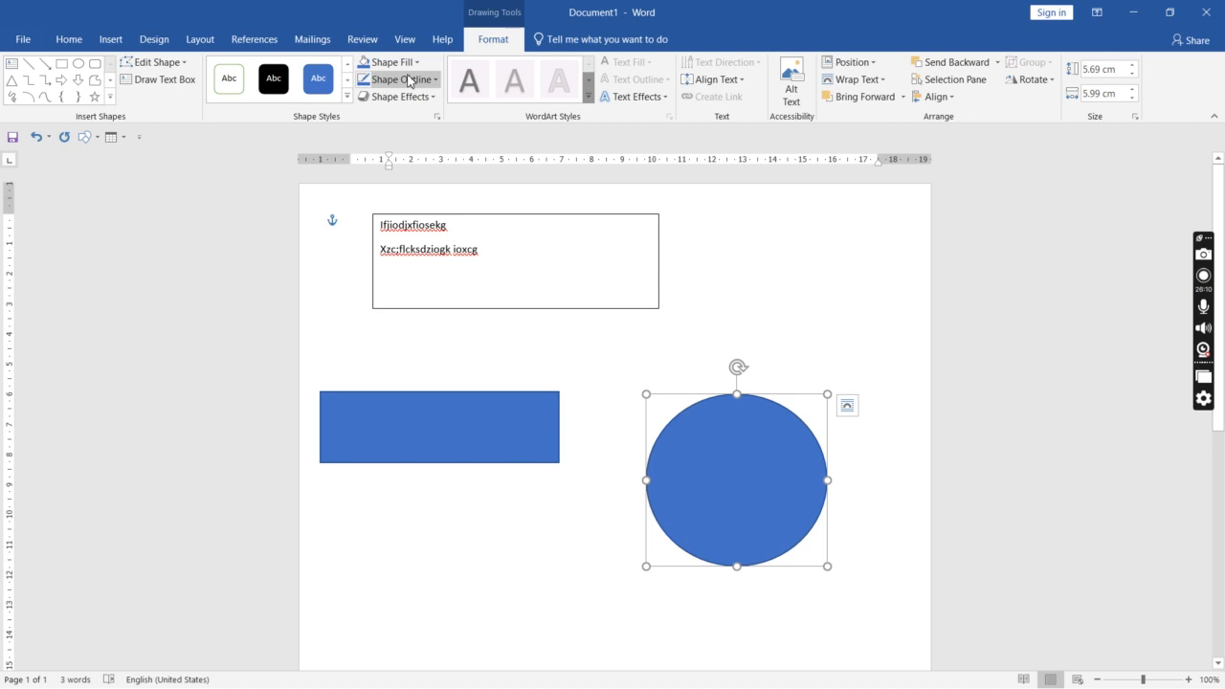
click(397, 63)
click(477, 97)
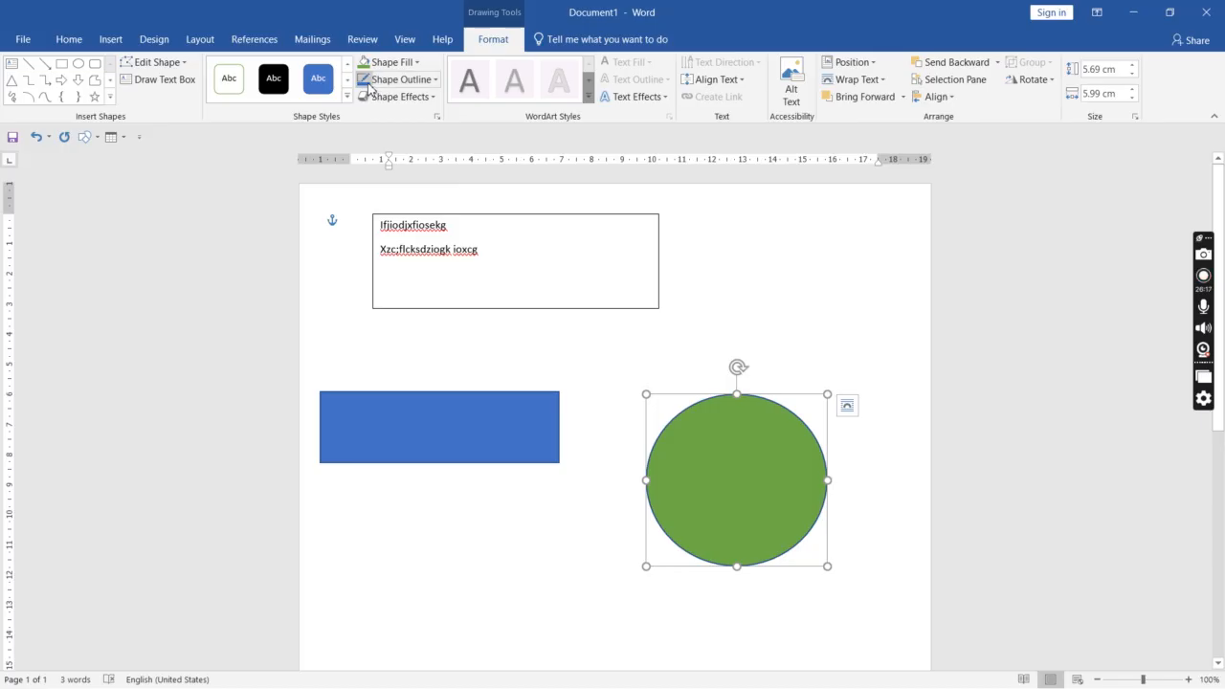
Step: Remove the green circle's outline and move the circle slightly up the page
click(395, 81)
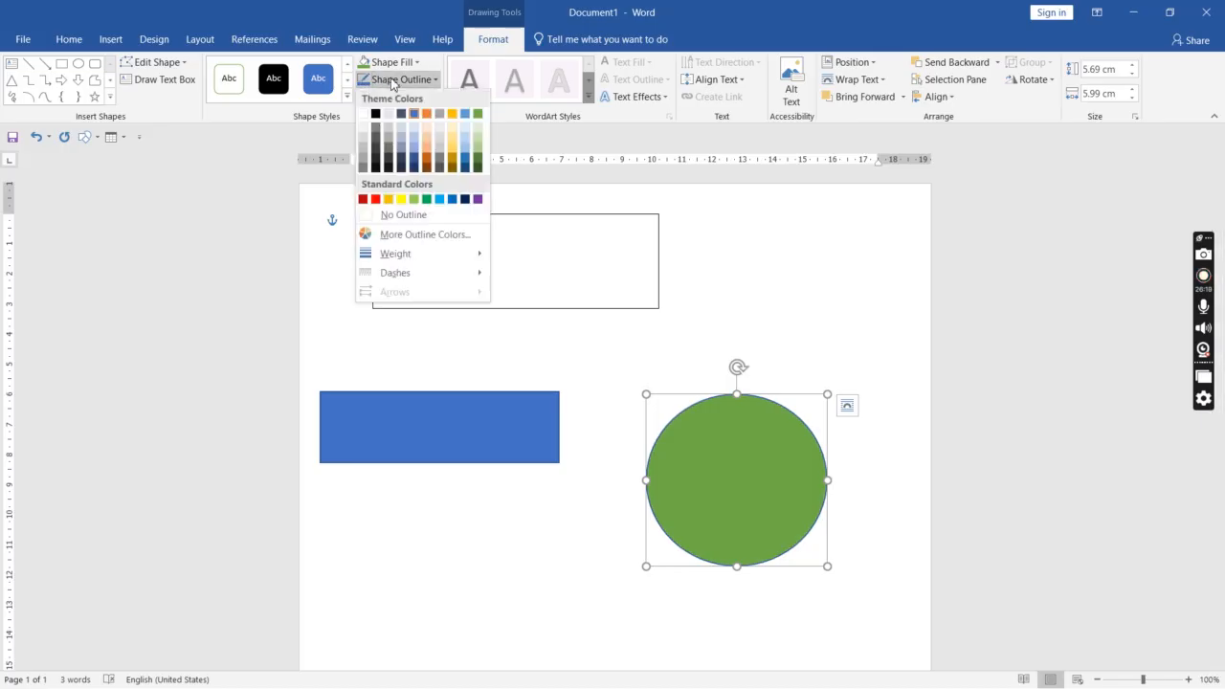
click(406, 216)
click(788, 347)
drag(757, 437, 760, 421)
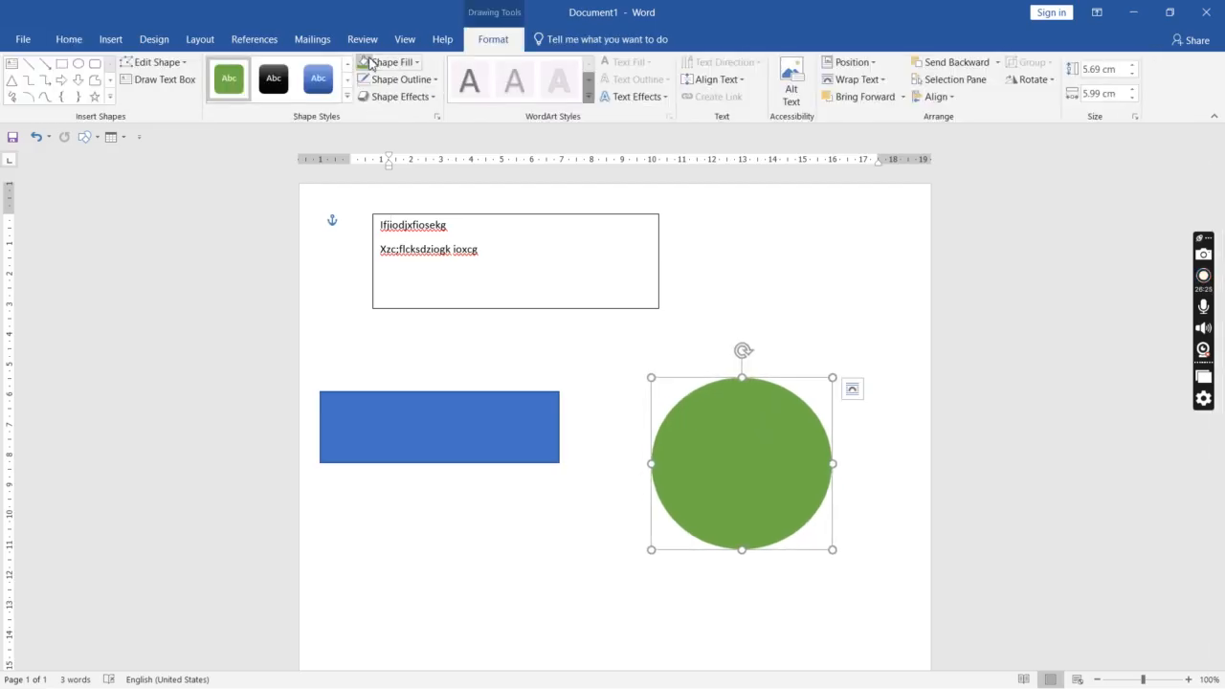
Step: Set the green circle to No Fill and deselect it
click(374, 63)
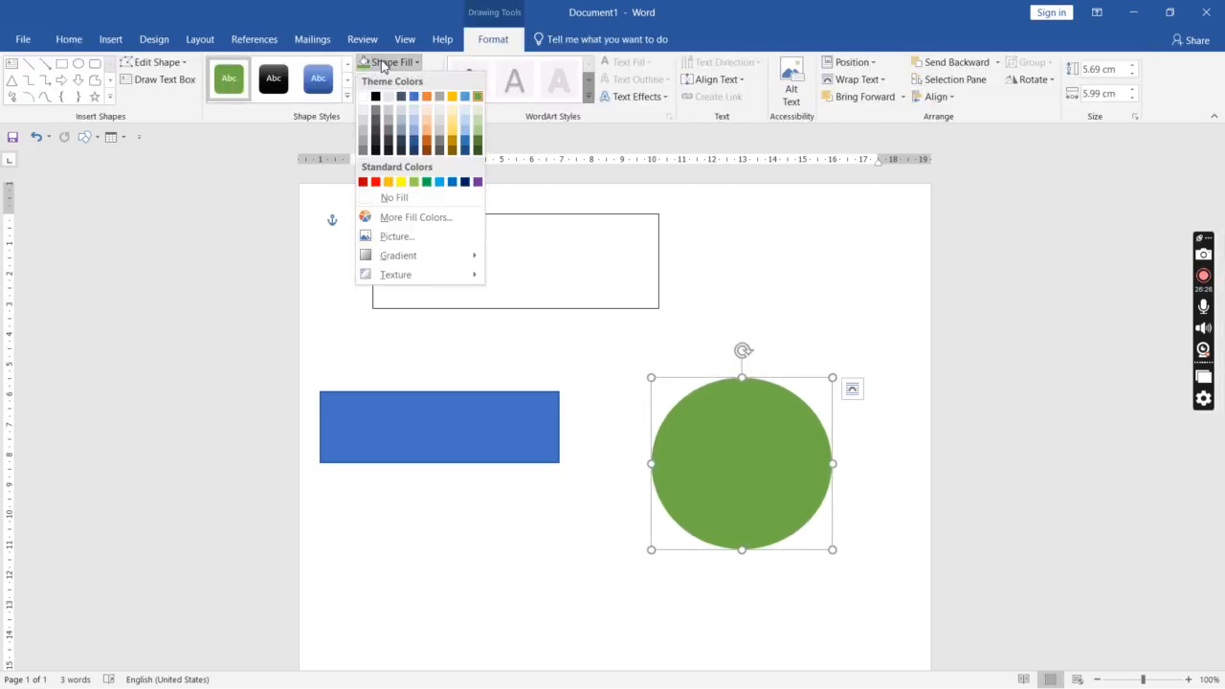
click(393, 200)
click(765, 322)
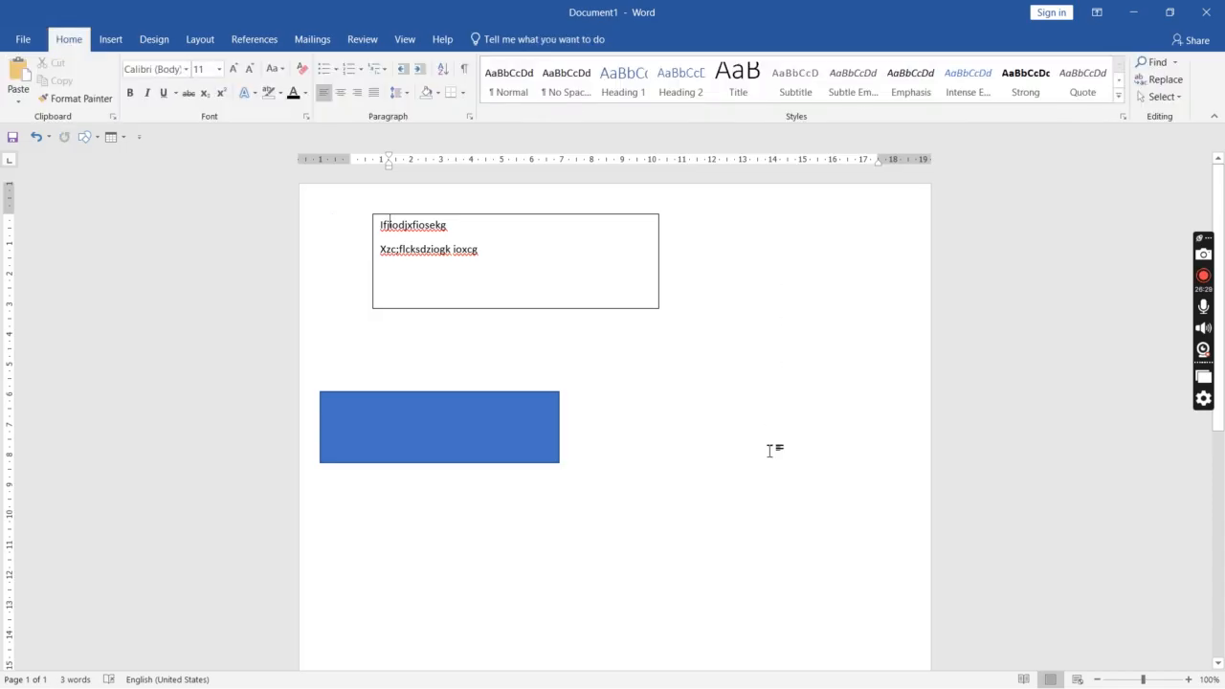
Step: Give the unfilled circle a black outline and deselect it
click(798, 395)
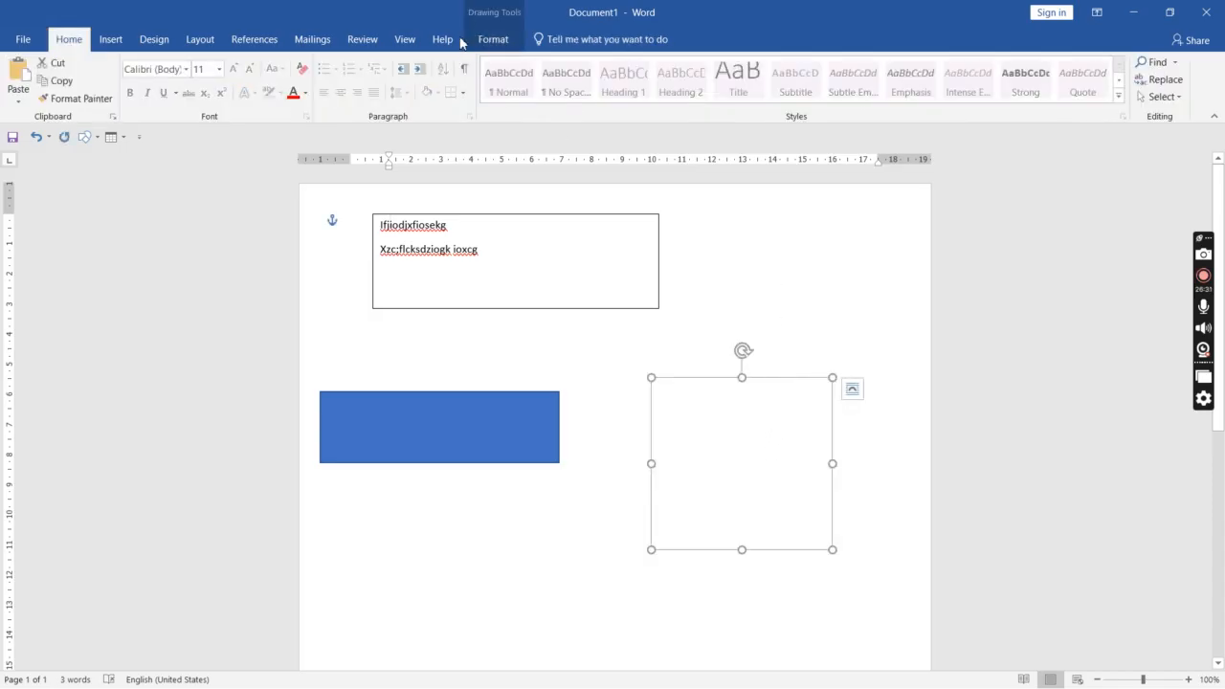
click(494, 40)
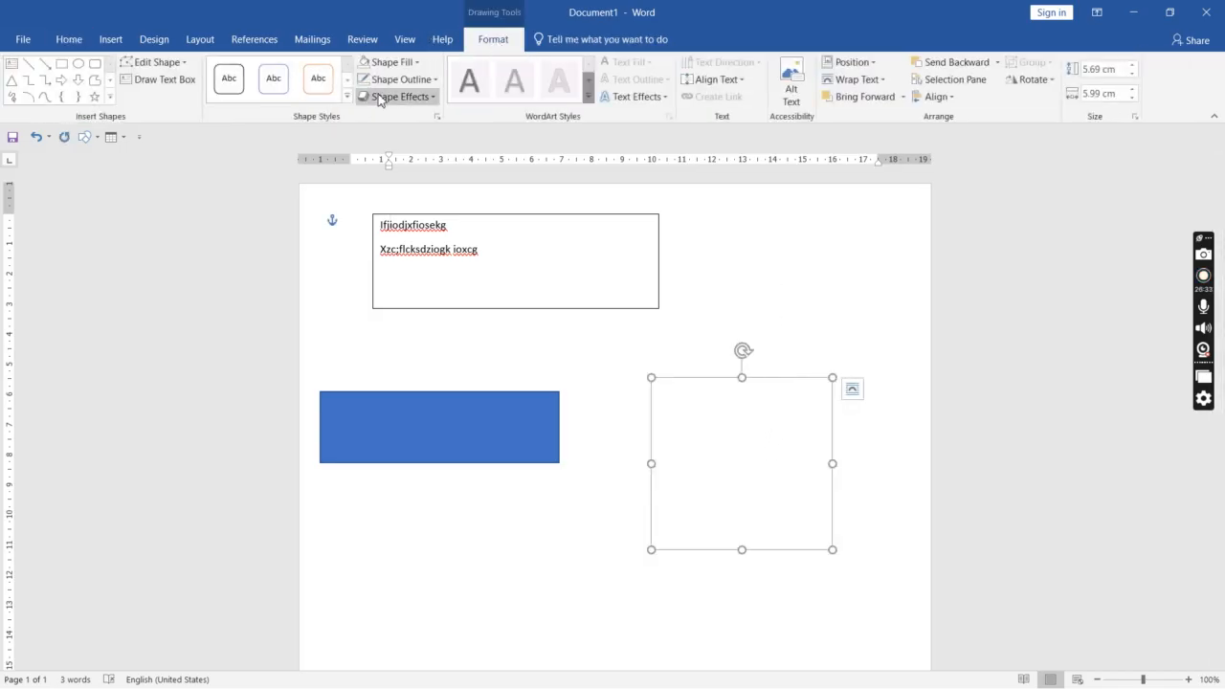
click(409, 83)
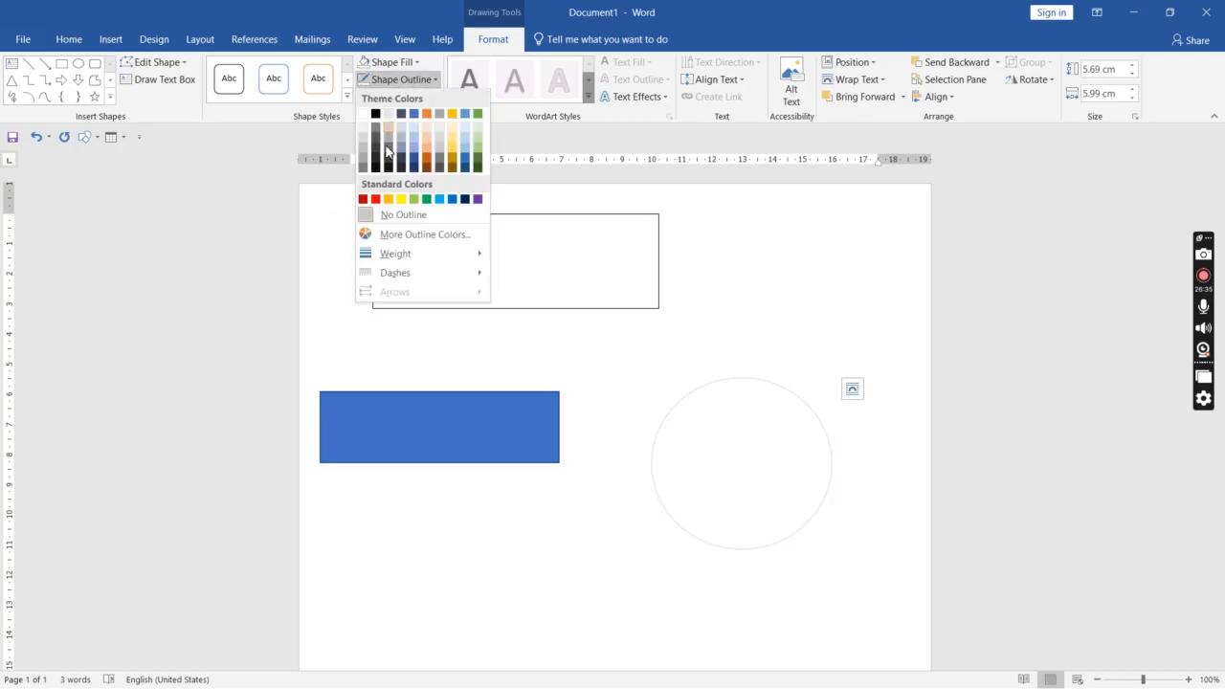
click(375, 115)
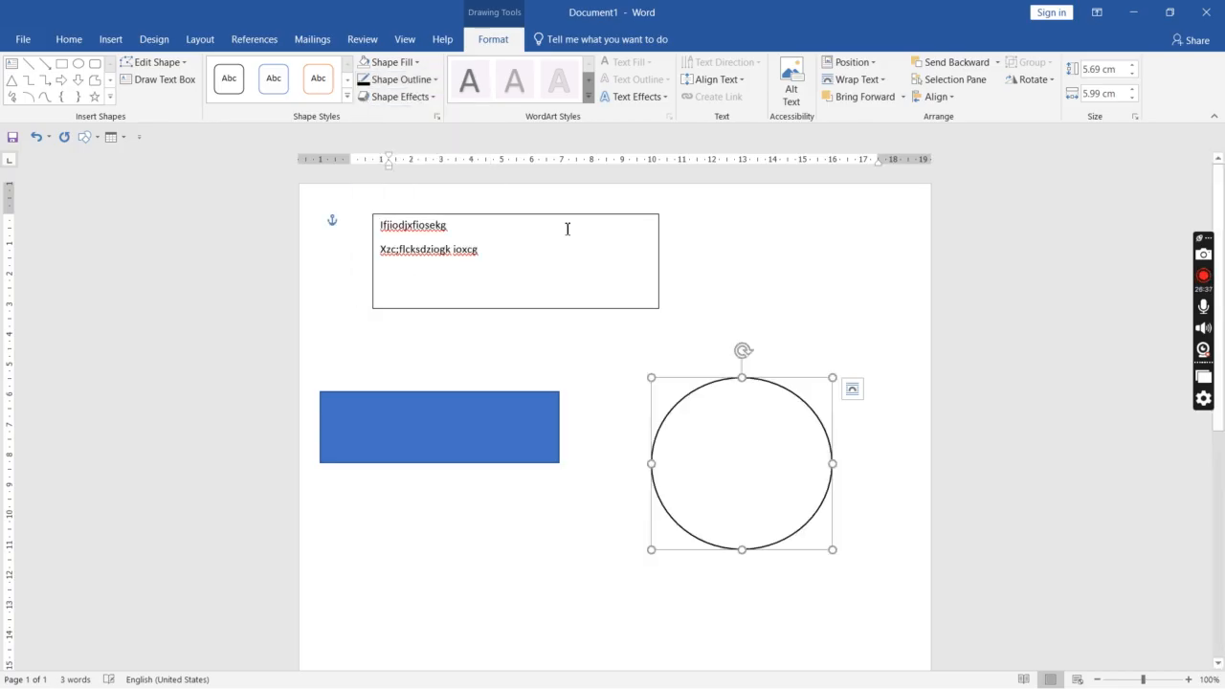
click(810, 265)
click(744, 380)
click(638, 405)
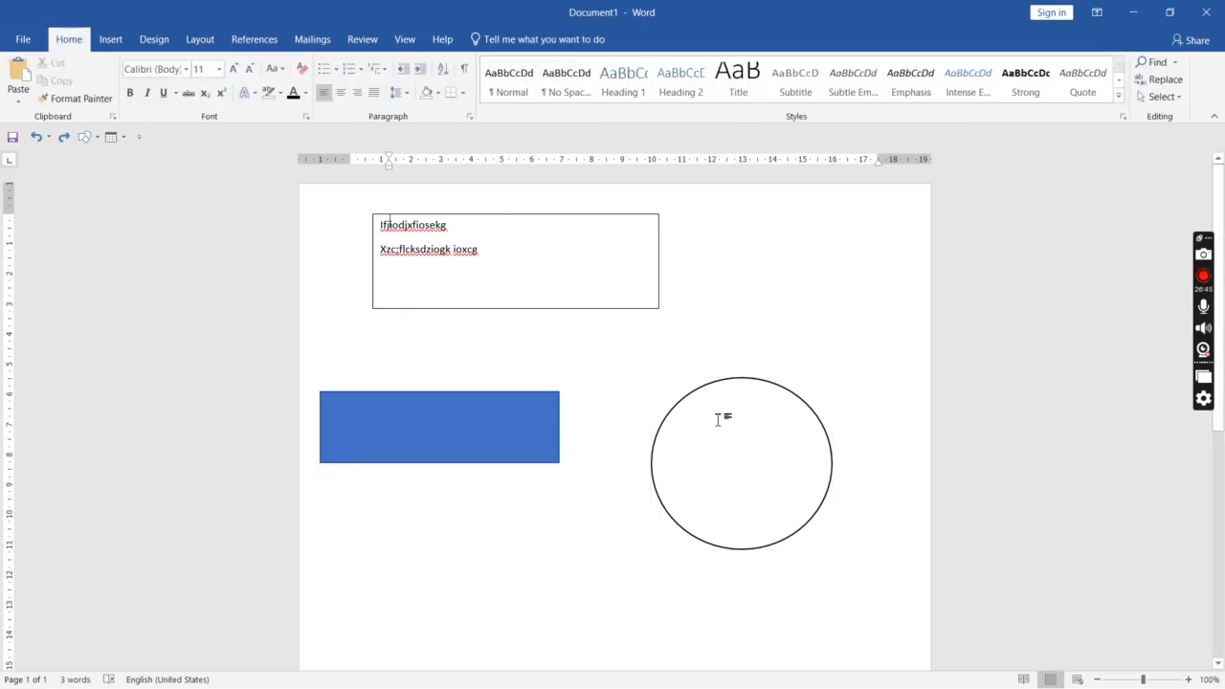
click(699, 389)
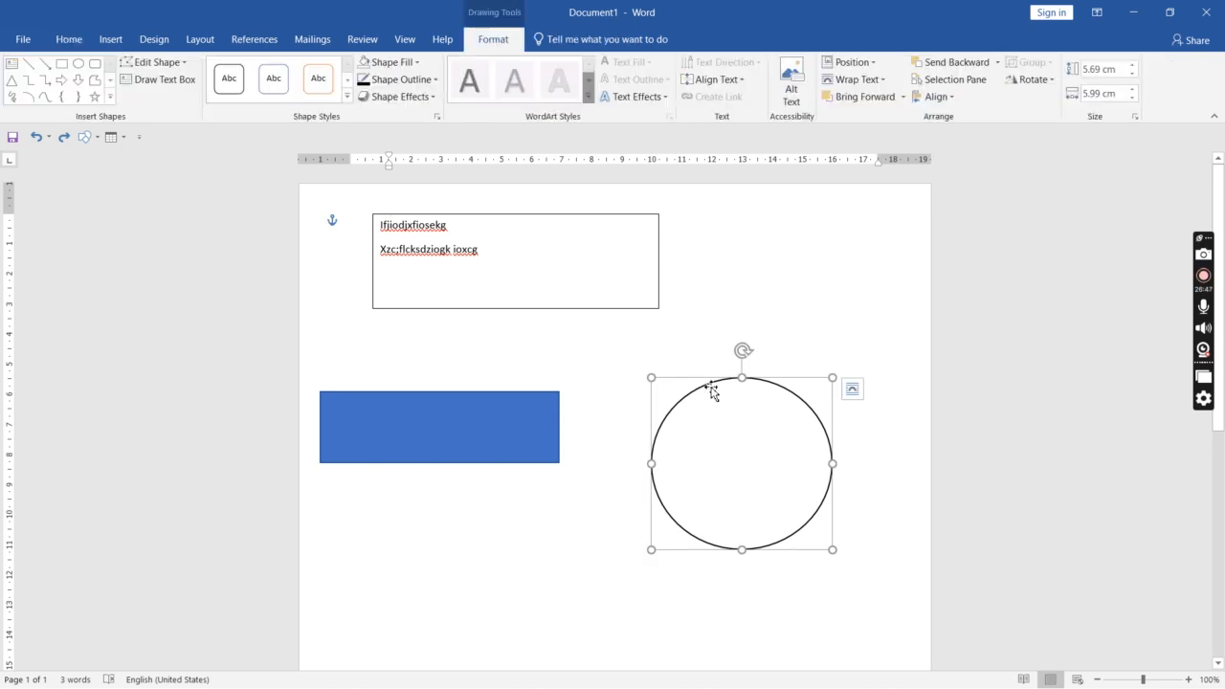
click(827, 287)
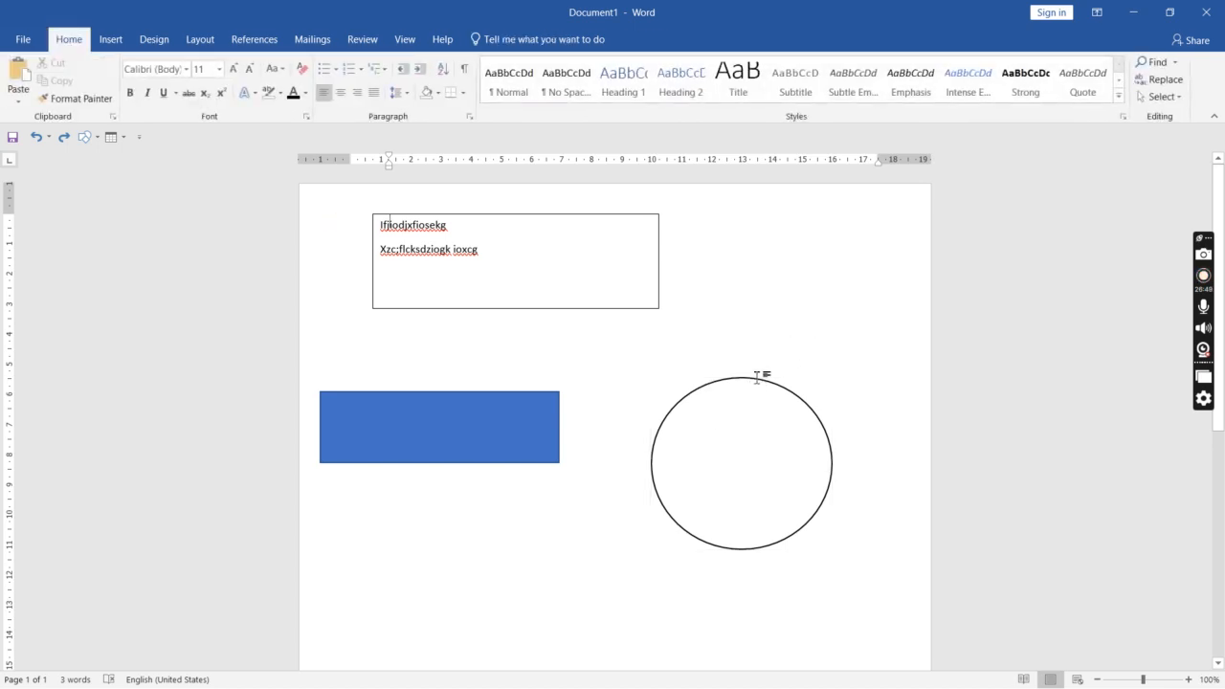
Step: Draw a second oval about 4.6 cm wide and 4.3 cm high inside the black-outlined circle and select it
click(110, 39)
click(245, 92)
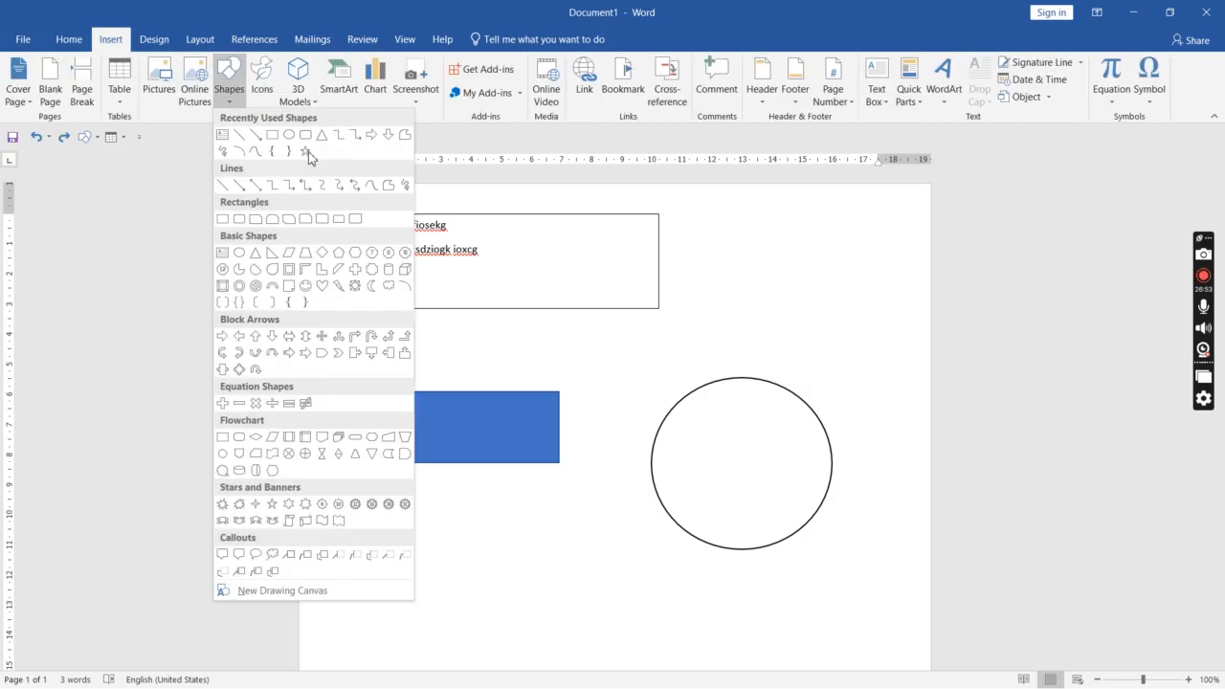
click(317, 154)
mouse_move(681, 402)
mouse_down()
mouse_move(815, 531)
mouse_move(803, 489)
mouse_move(883, 484)
mouse_move(802, 492)
mouse_up()
click(865, 507)
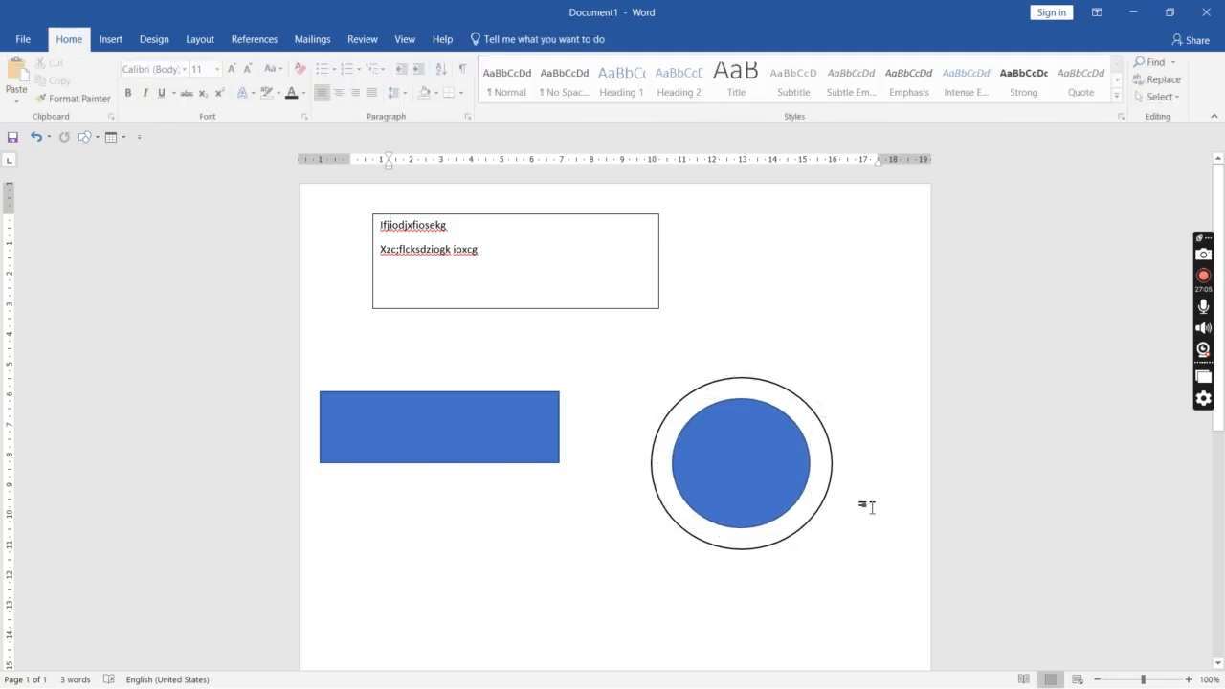
click(757, 484)
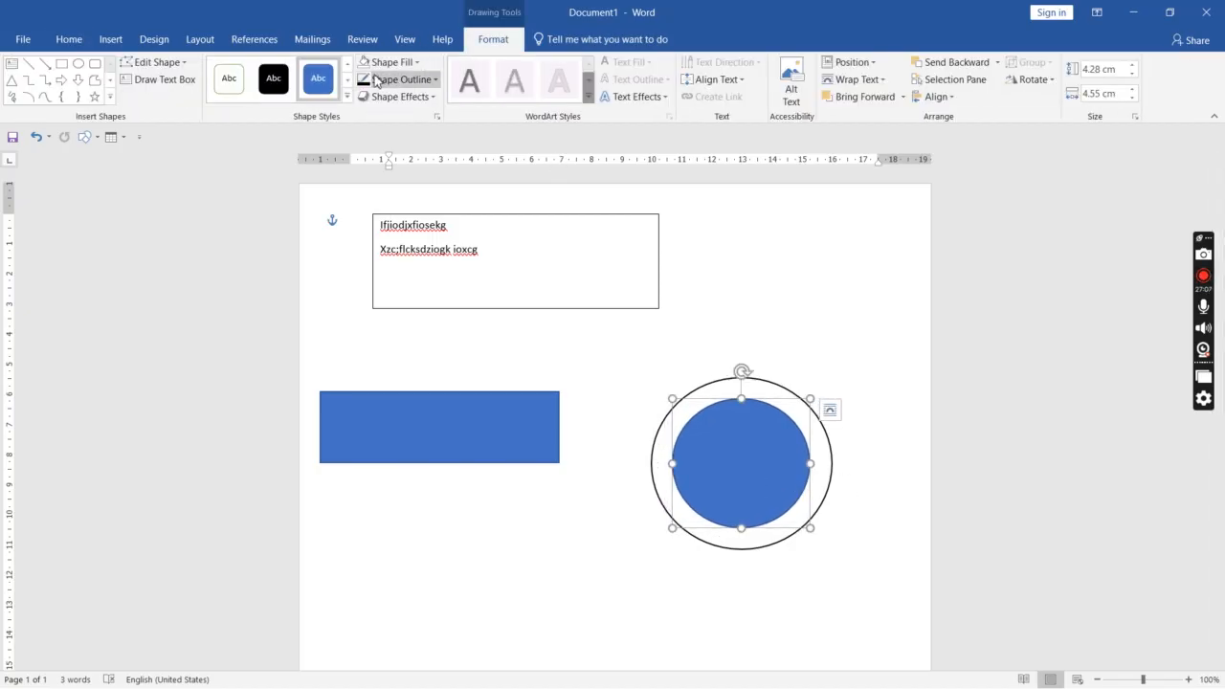
Step: Remove the inner circle's blue fill and give it a black outline
click(363, 63)
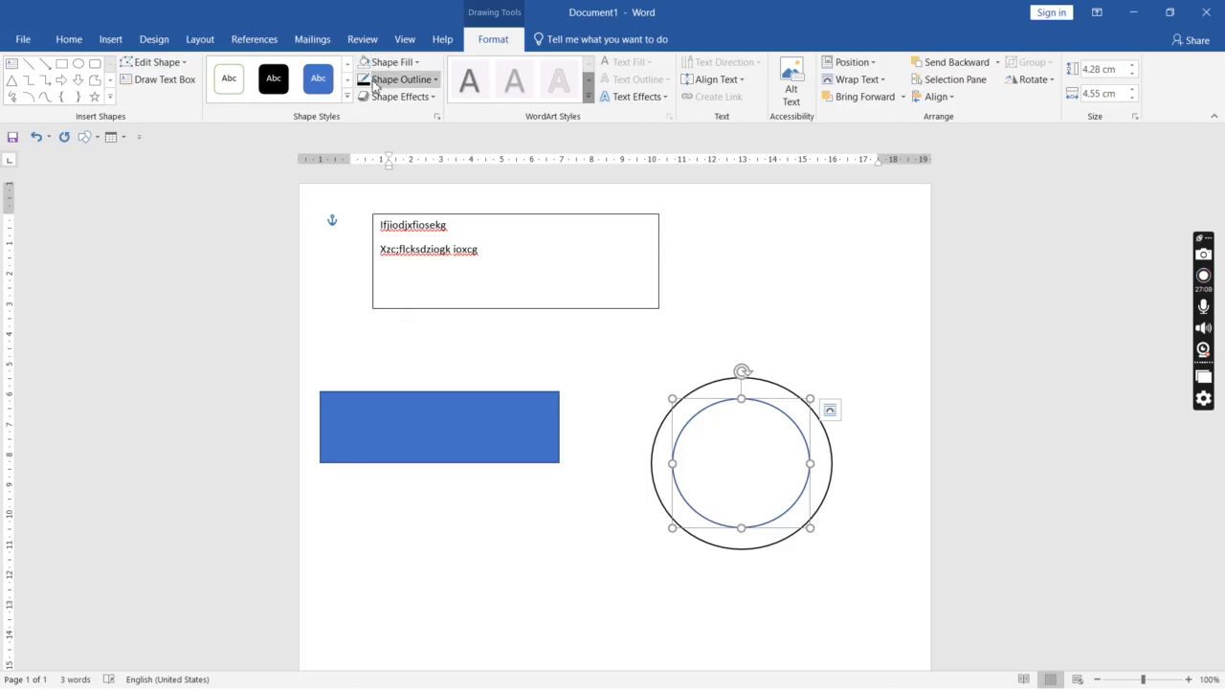
click(887, 291)
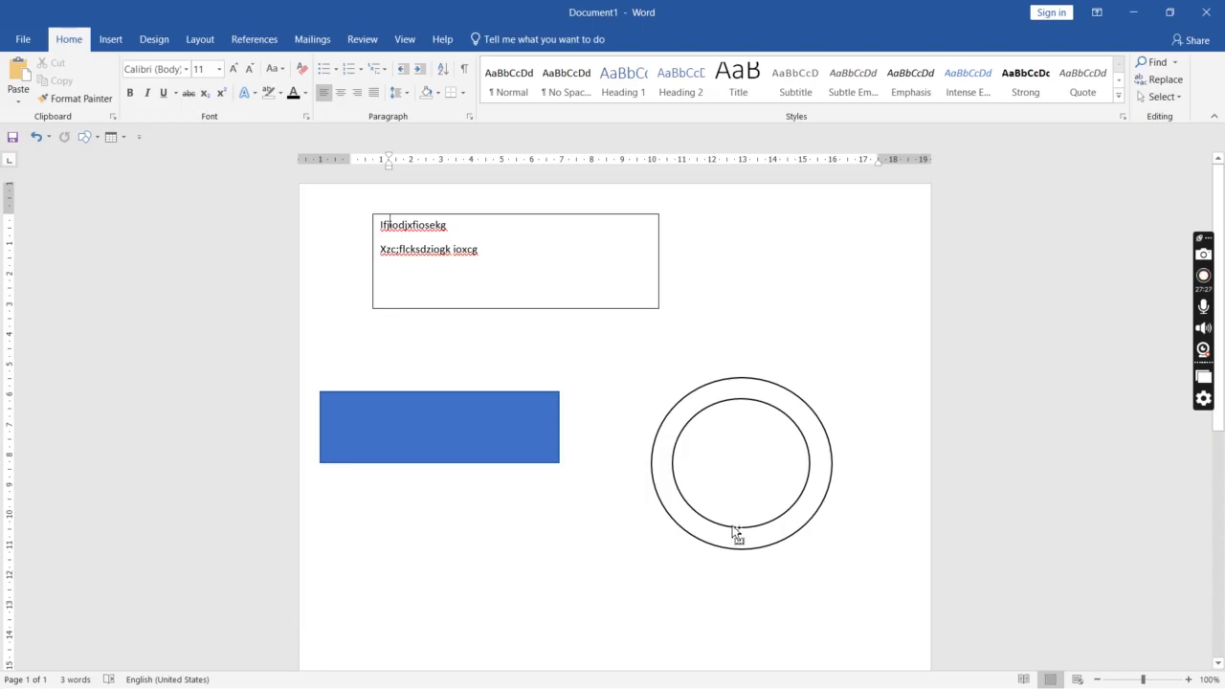
Step: Select the inner and outer circles together and group them into one object
click(736, 533)
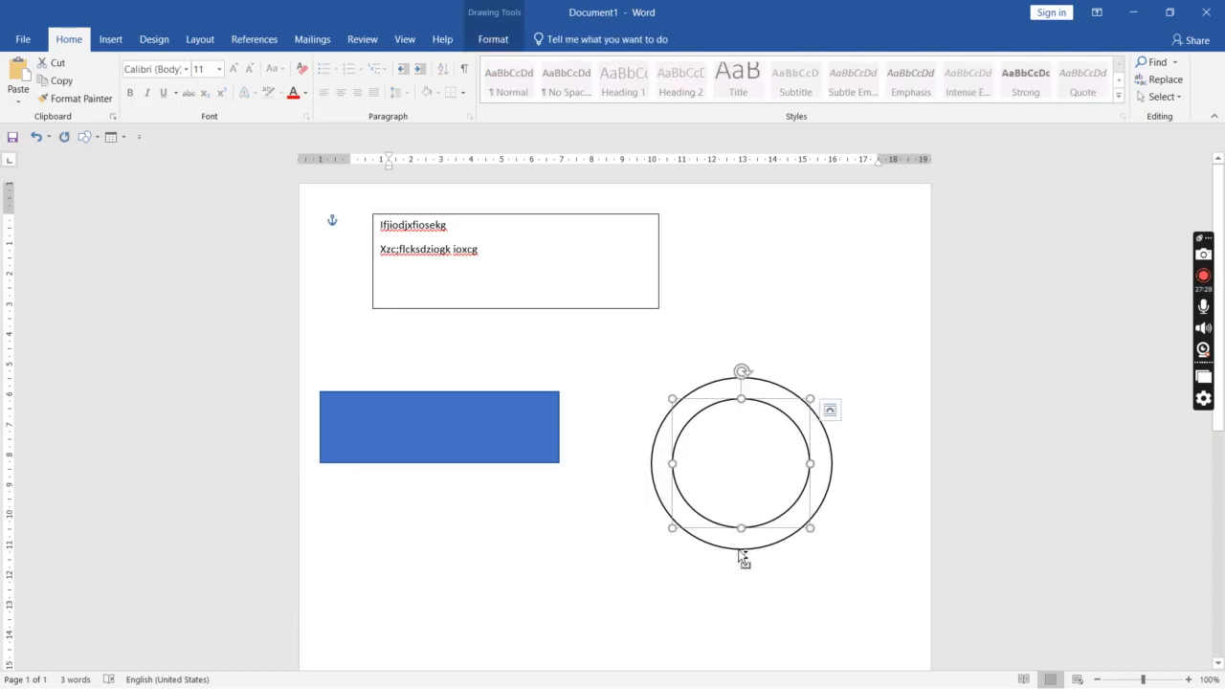
click(742, 553)
click(732, 595)
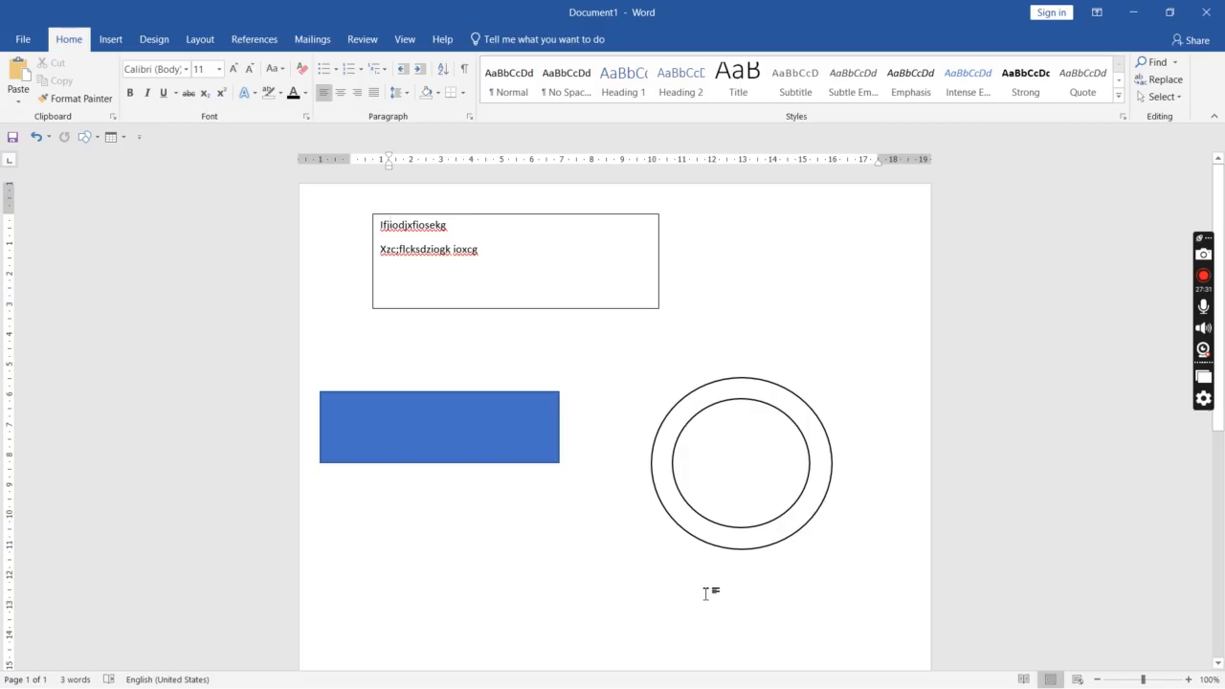
click(737, 552)
shift+click(740, 528)
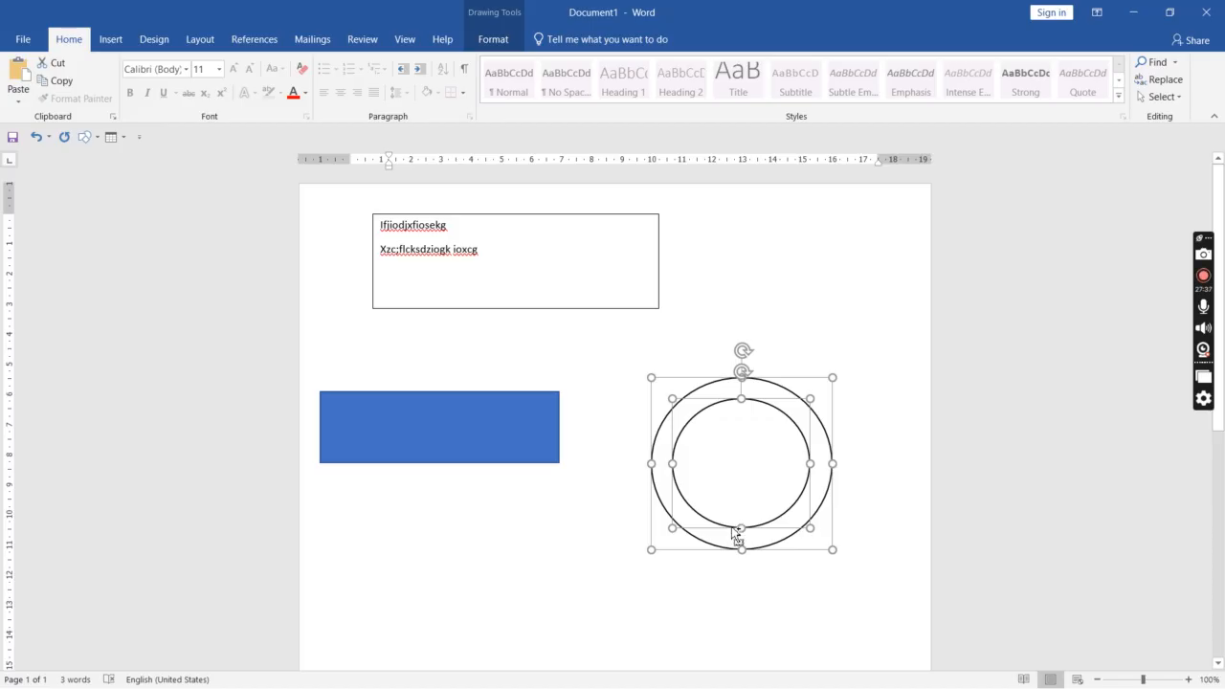
click(499, 43)
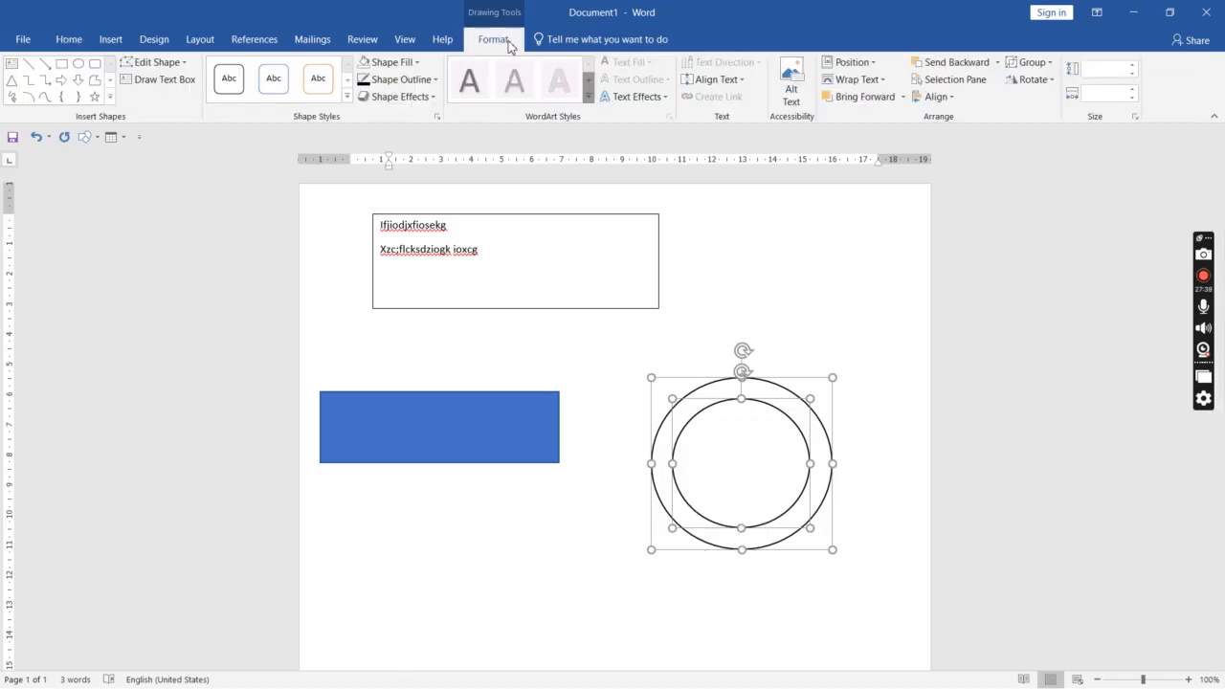
click(1030, 63)
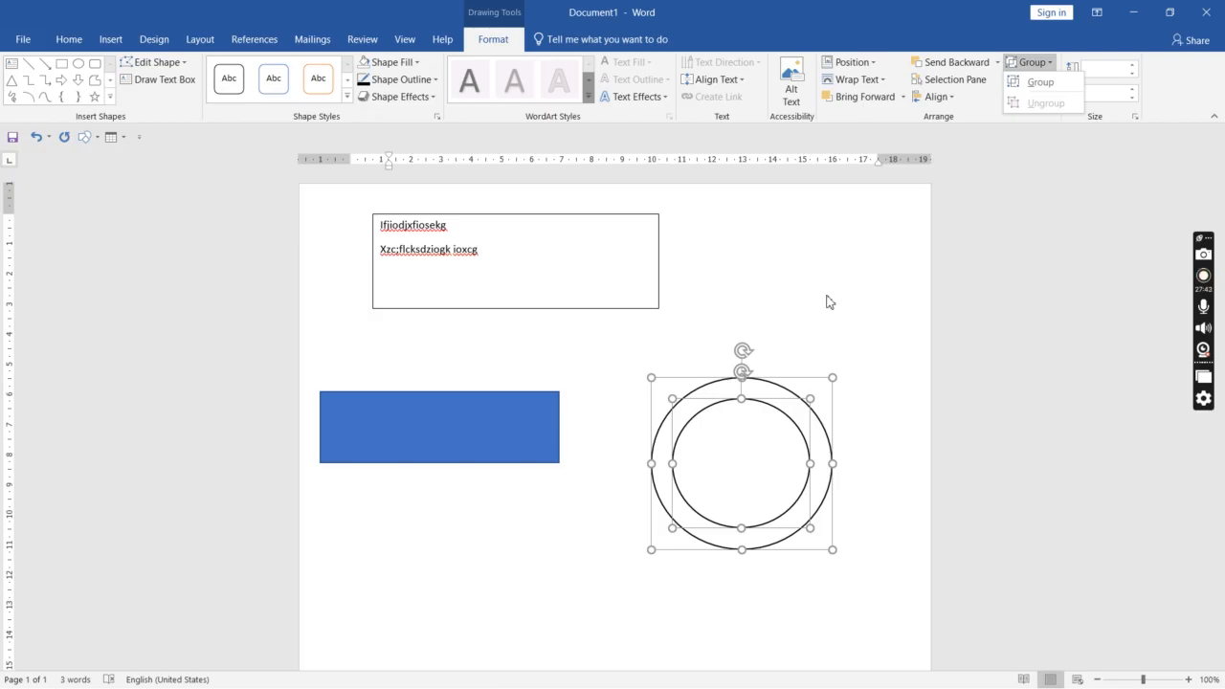
click(1029, 64)
click(1030, 63)
click(1033, 82)
click(838, 281)
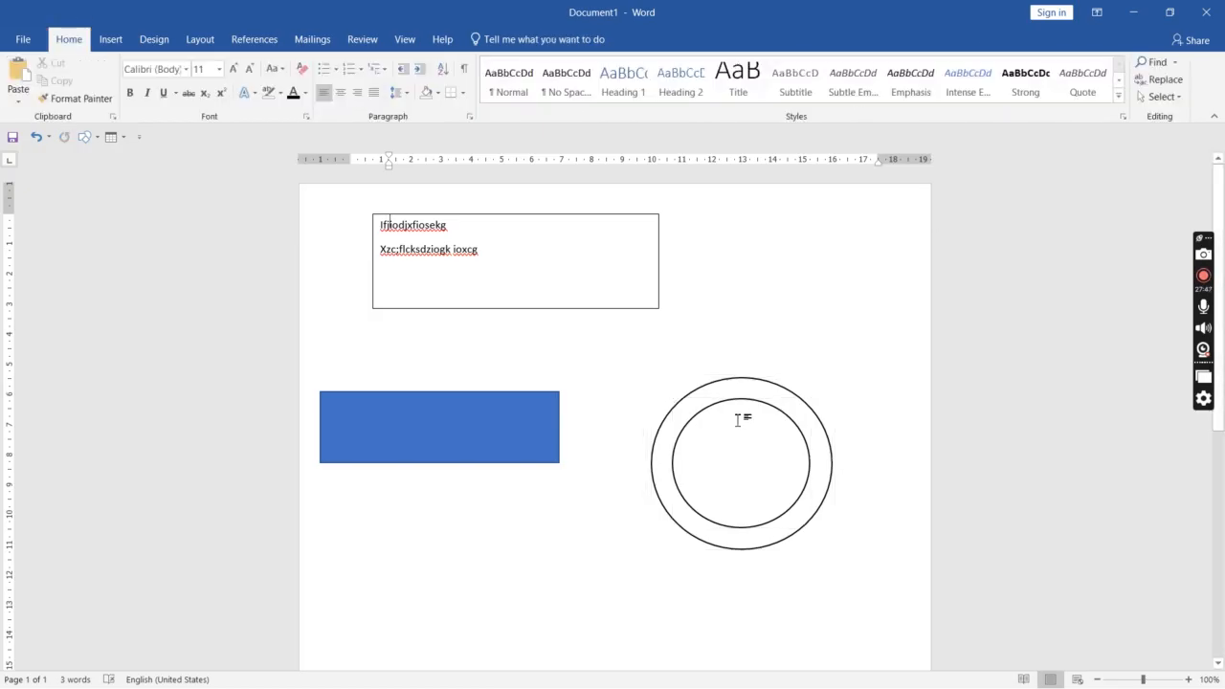
Step: Move the grouped circles up and slightly to the right on the page, and ungroup them
mouse_move(755, 399)
mouse_down()
mouse_move(623, 511)
mouse_move(766, 427)
mouse_move(769, 353)
mouse_move(790, 316)
mouse_move(783, 330)
mouse_up()
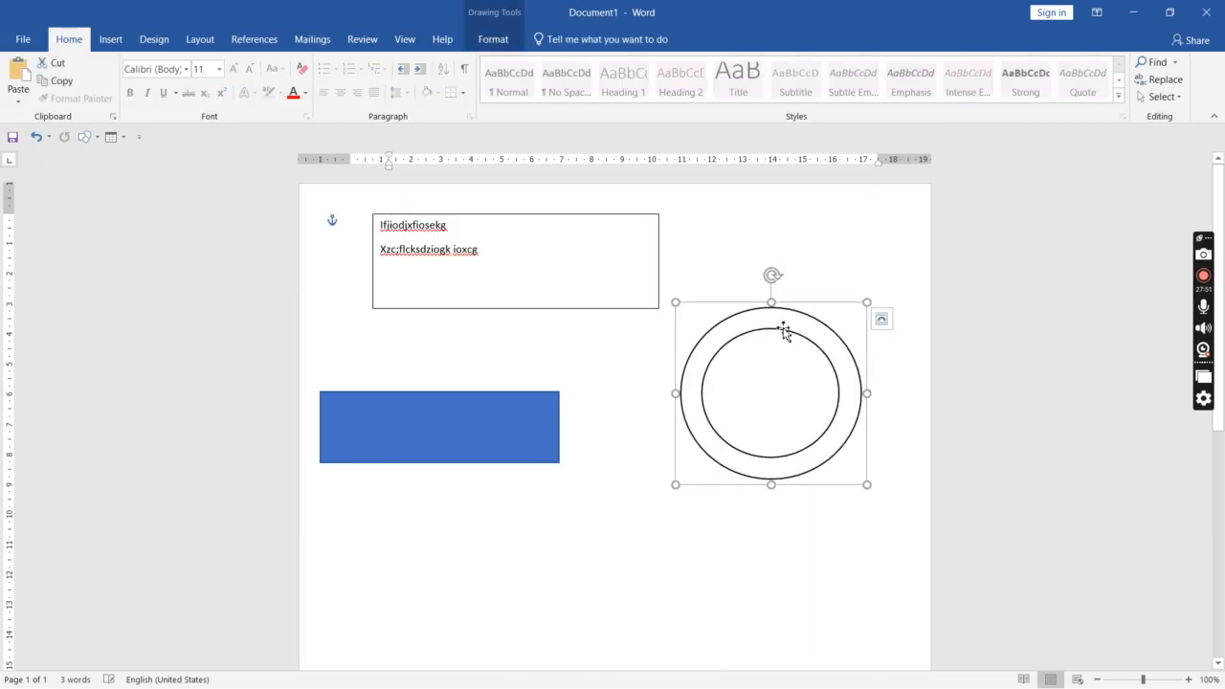
click(493, 39)
click(1029, 62)
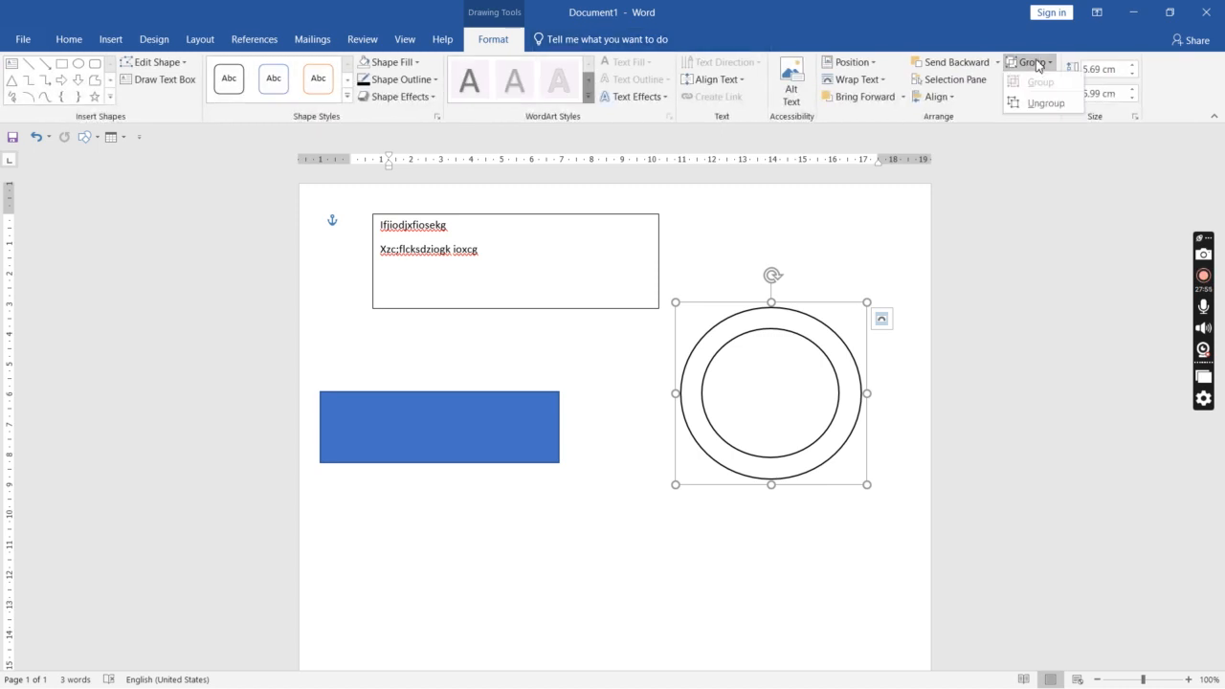
click(1044, 103)
click(821, 267)
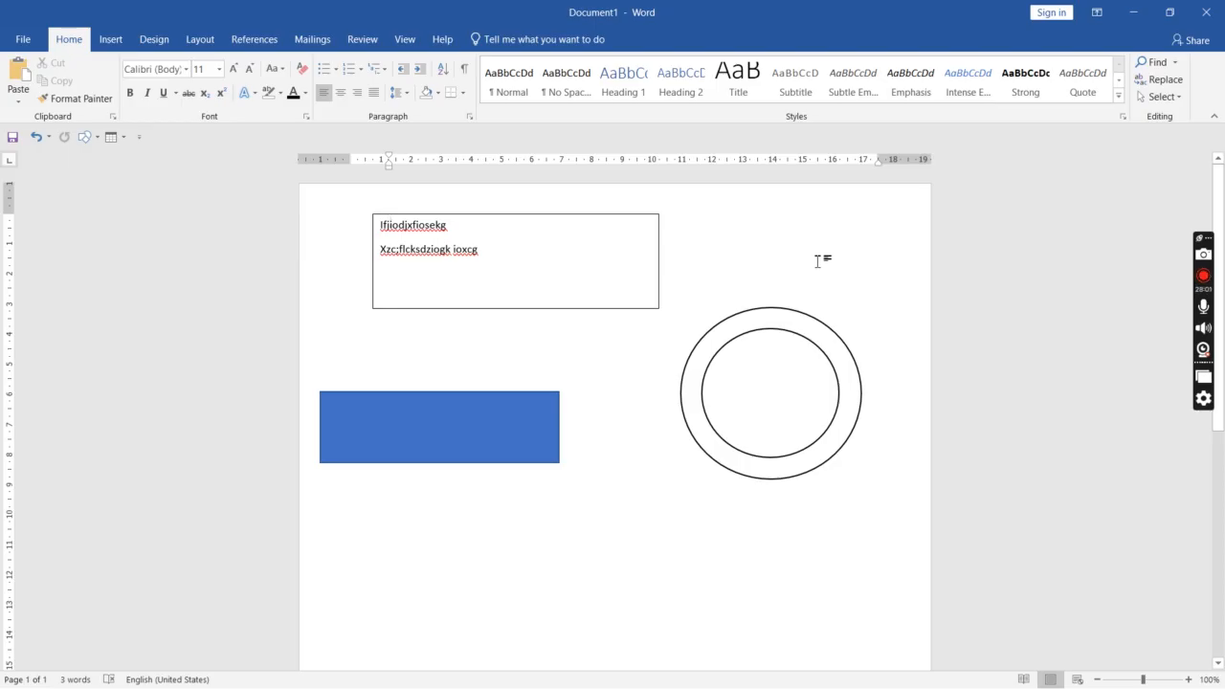
Step: Rotate the blue rectangle clockwise by about 25° using a custom rotation angle, and undo the rotation
click(789, 315)
click(530, 402)
drag(440, 365, 415, 219)
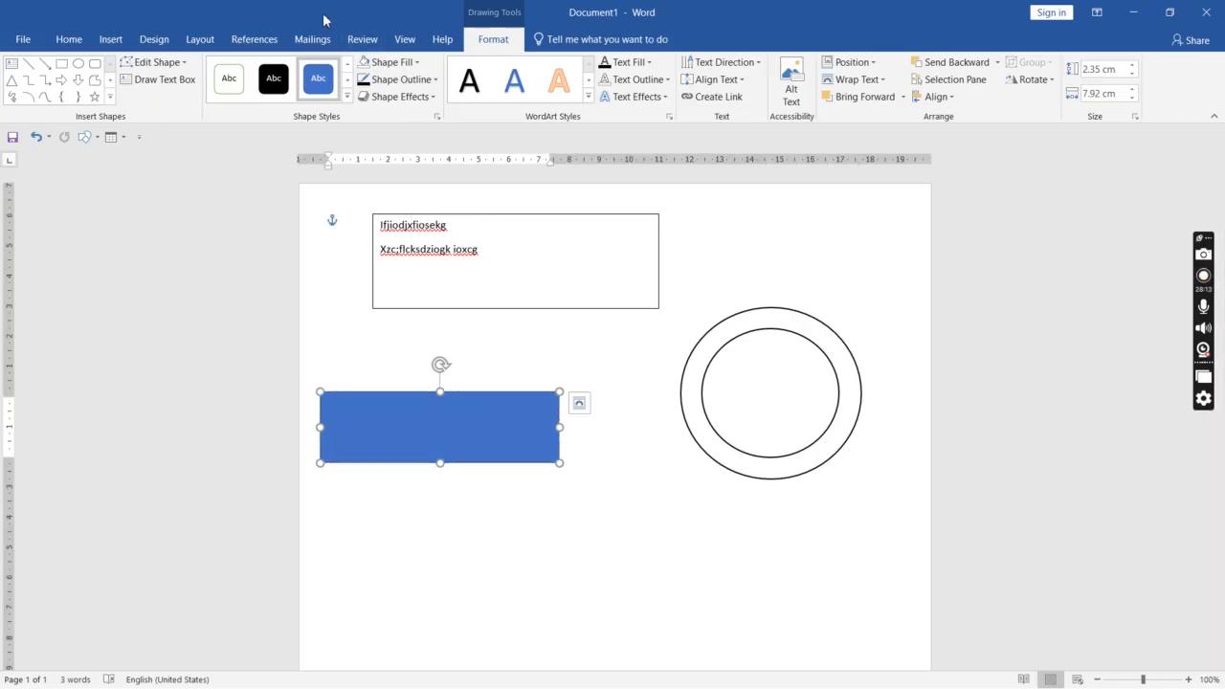
click(1028, 87)
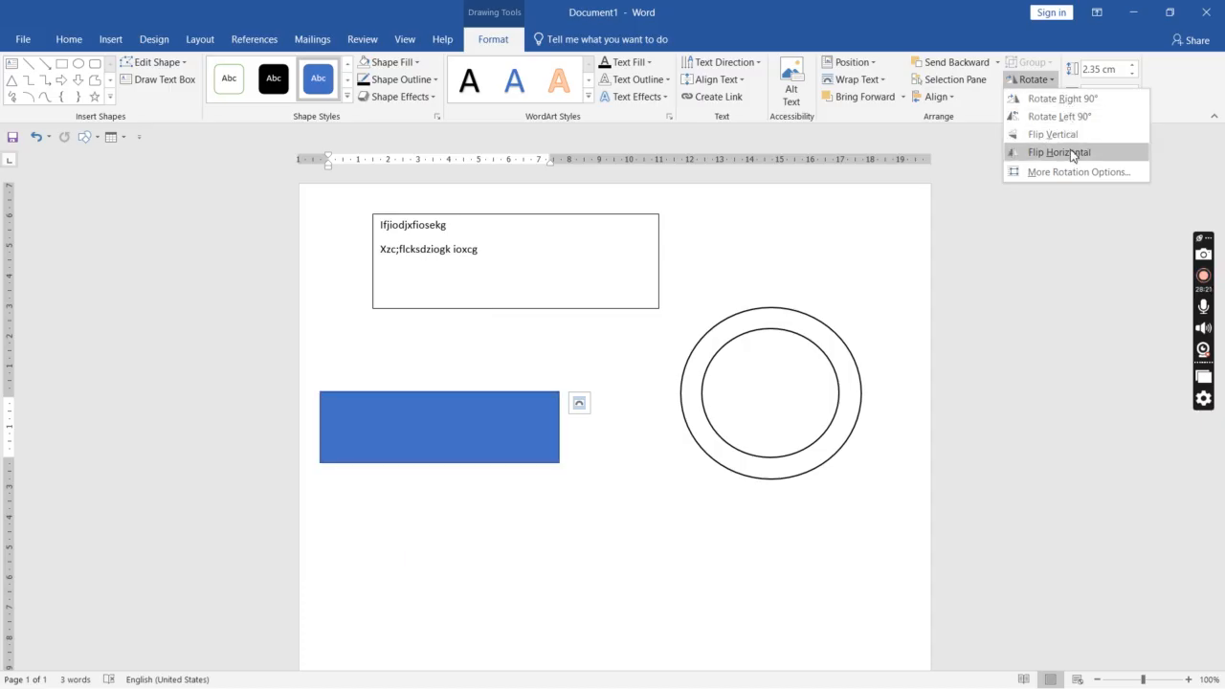
click(1076, 173)
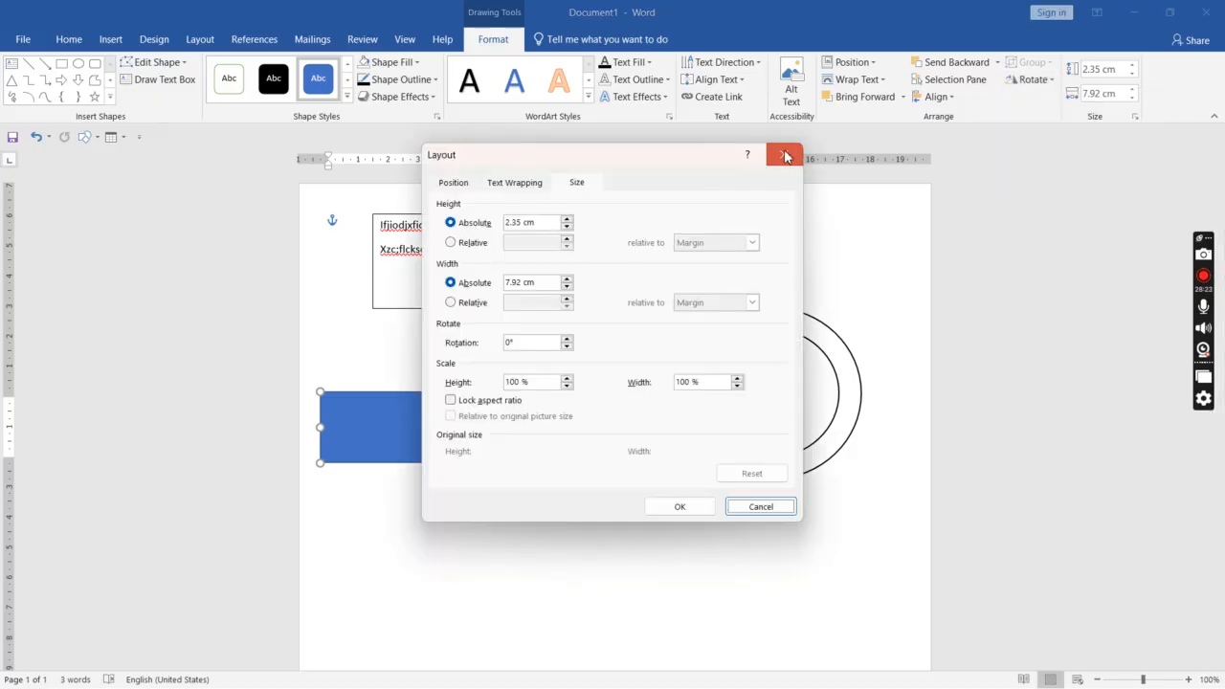
drag(527, 343, 501, 347)
text(2.35)
key(Return)
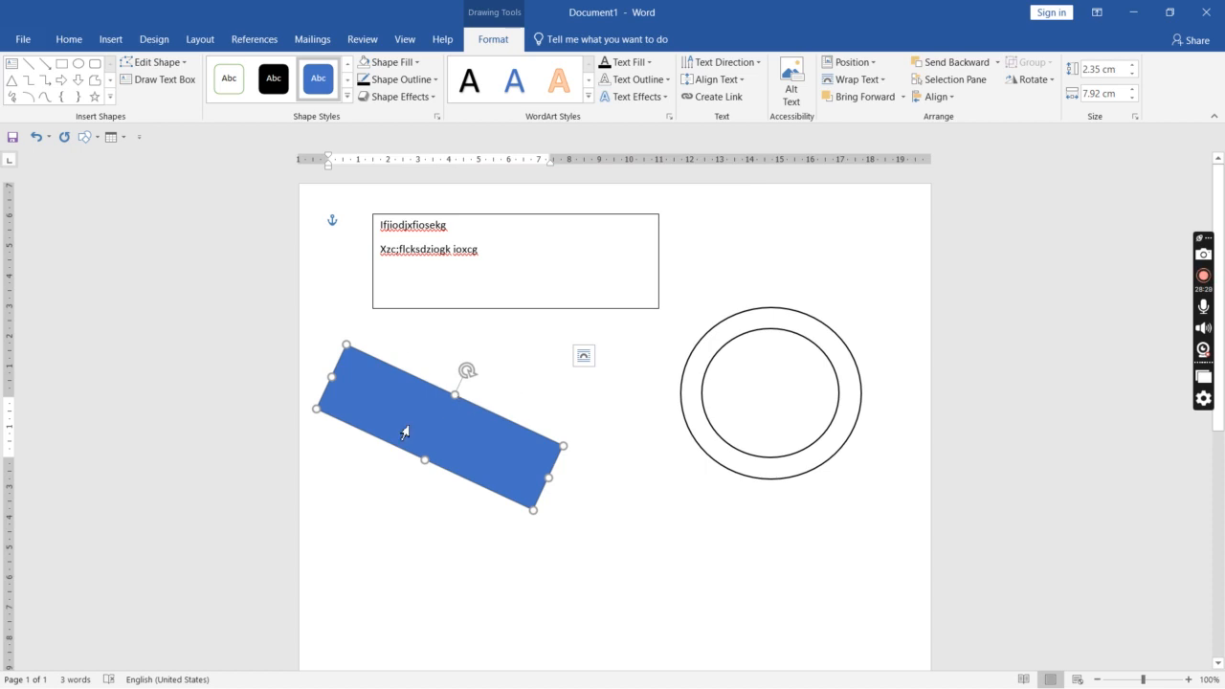
key(ctrl+z)
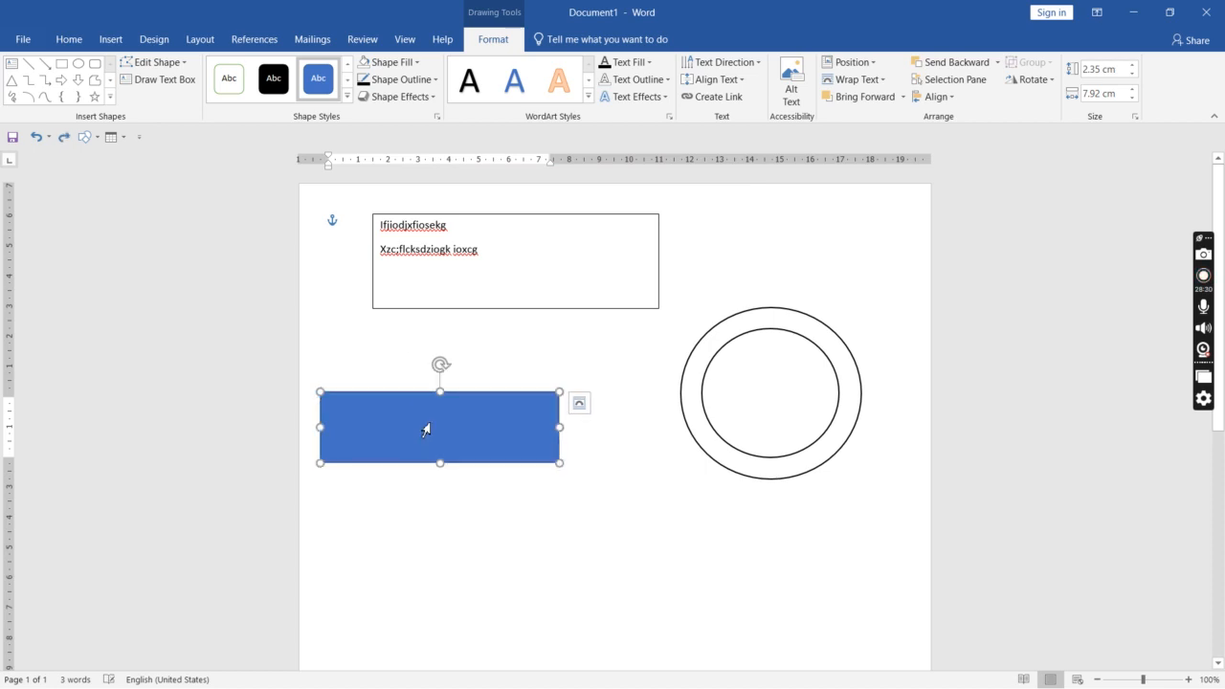
Step: Delete the text box, the rectangle and both circles to leave a blank document
click(591, 349)
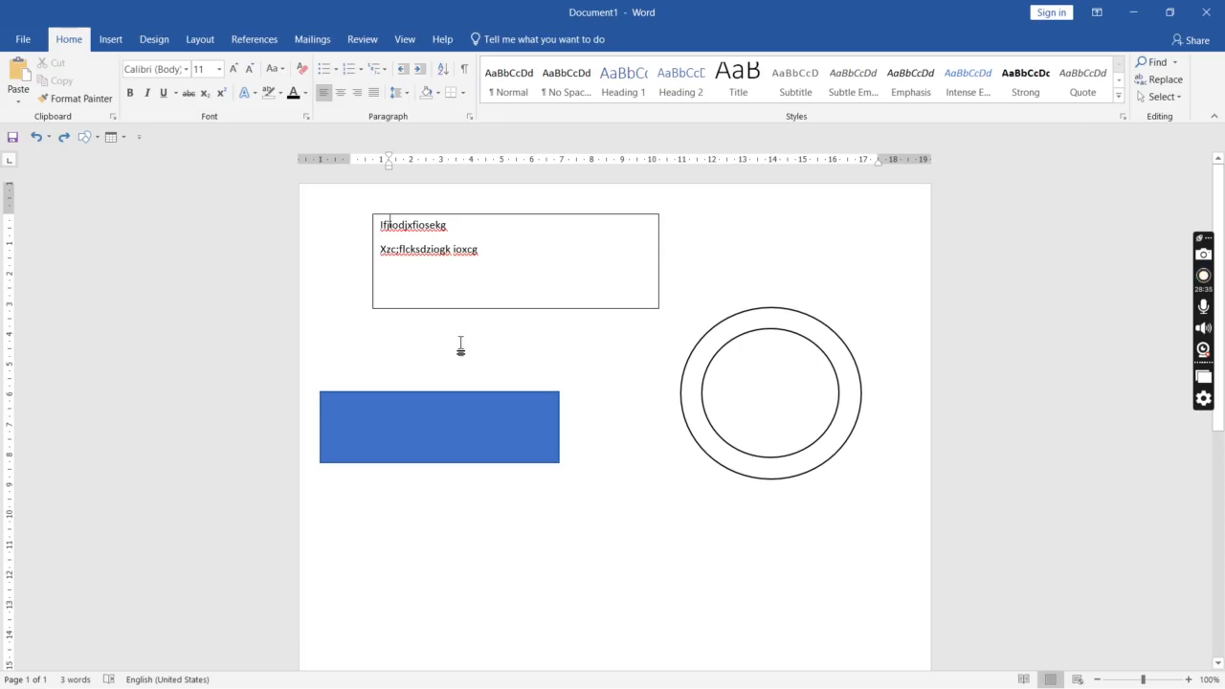
key(ctrl+a)
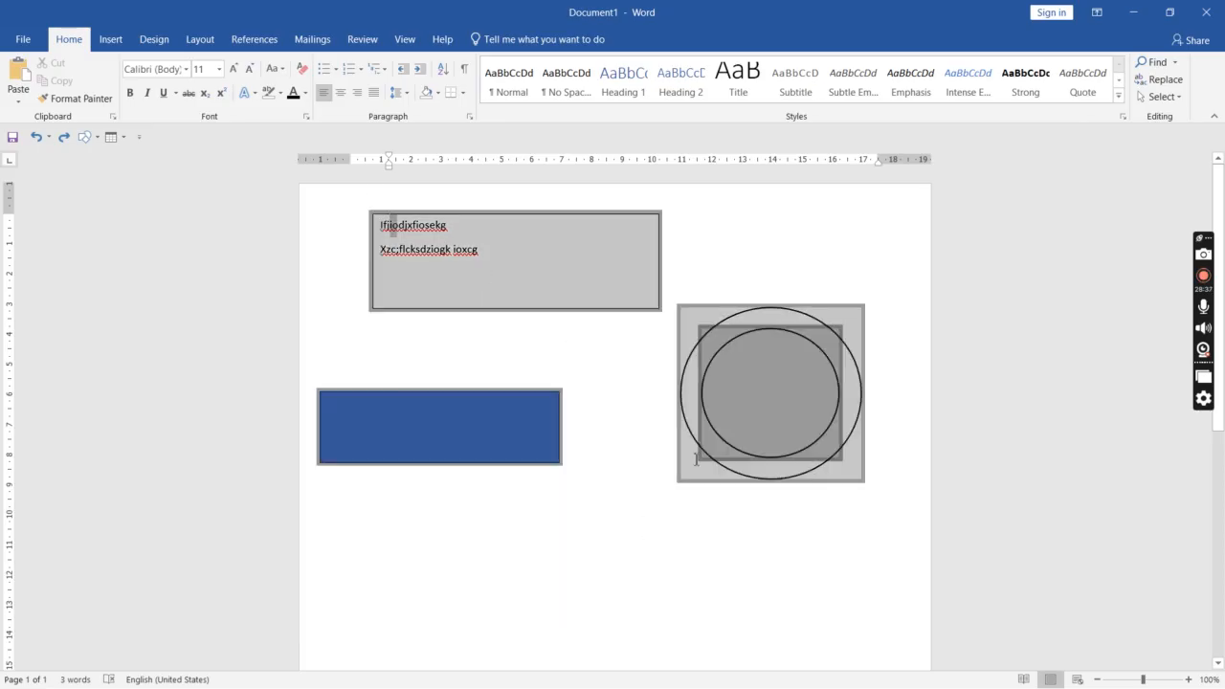
click(733, 497)
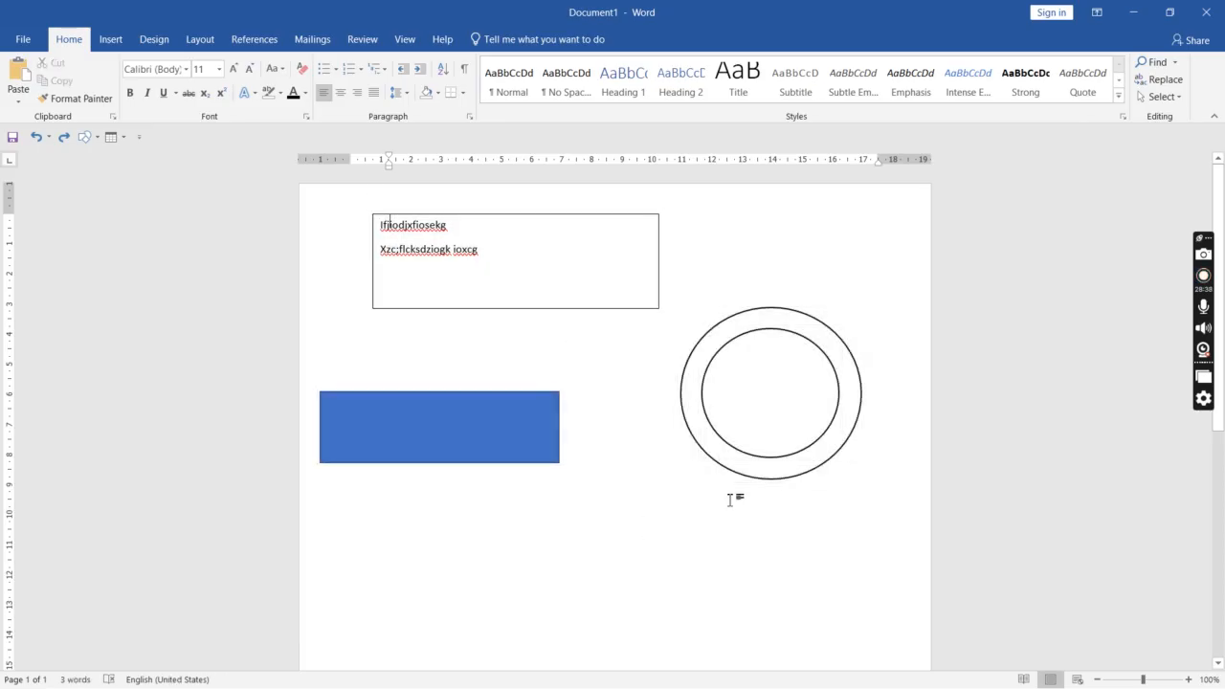
key(ctrl+a)
click(627, 469)
key(ctrl+a)
click(655, 485)
key(ctrl+a)
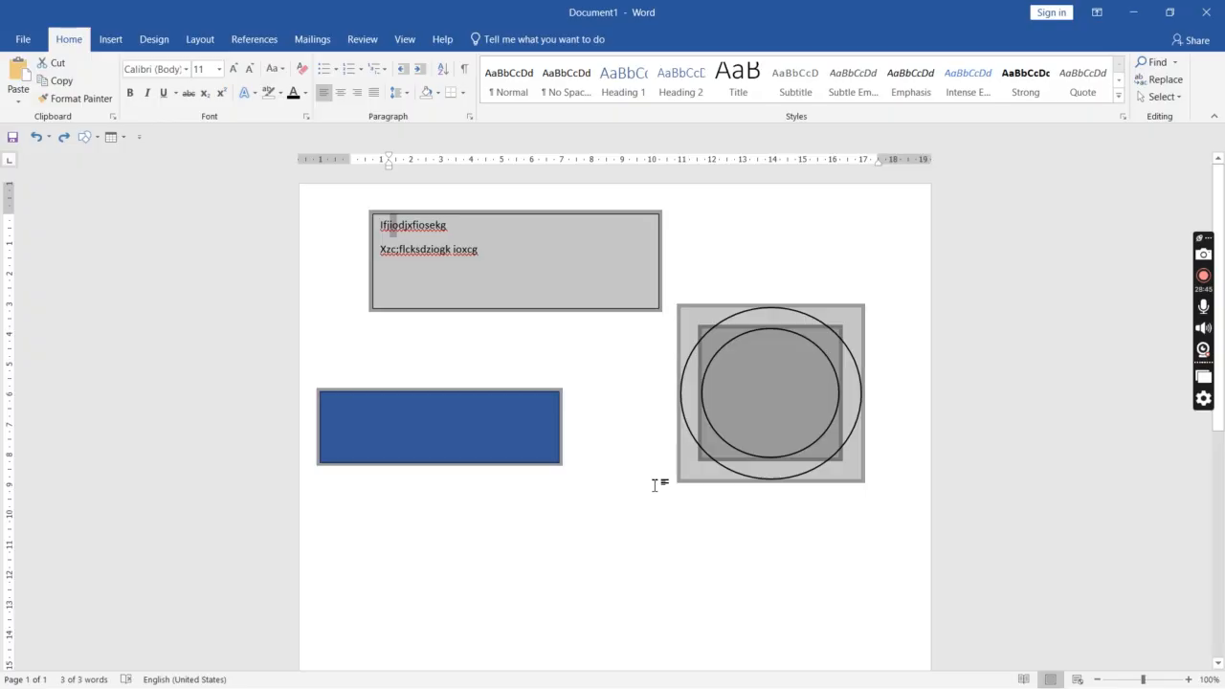
key(Delete)
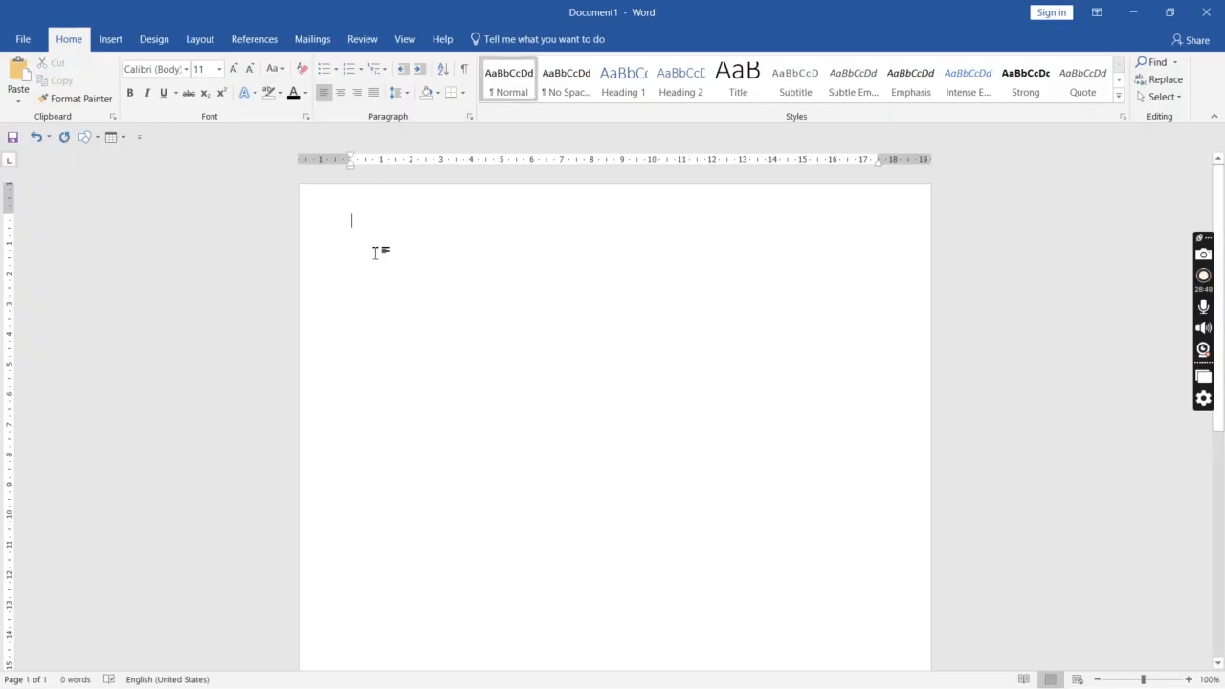
Step: Insert the built-in Banded header into the document
click(110, 39)
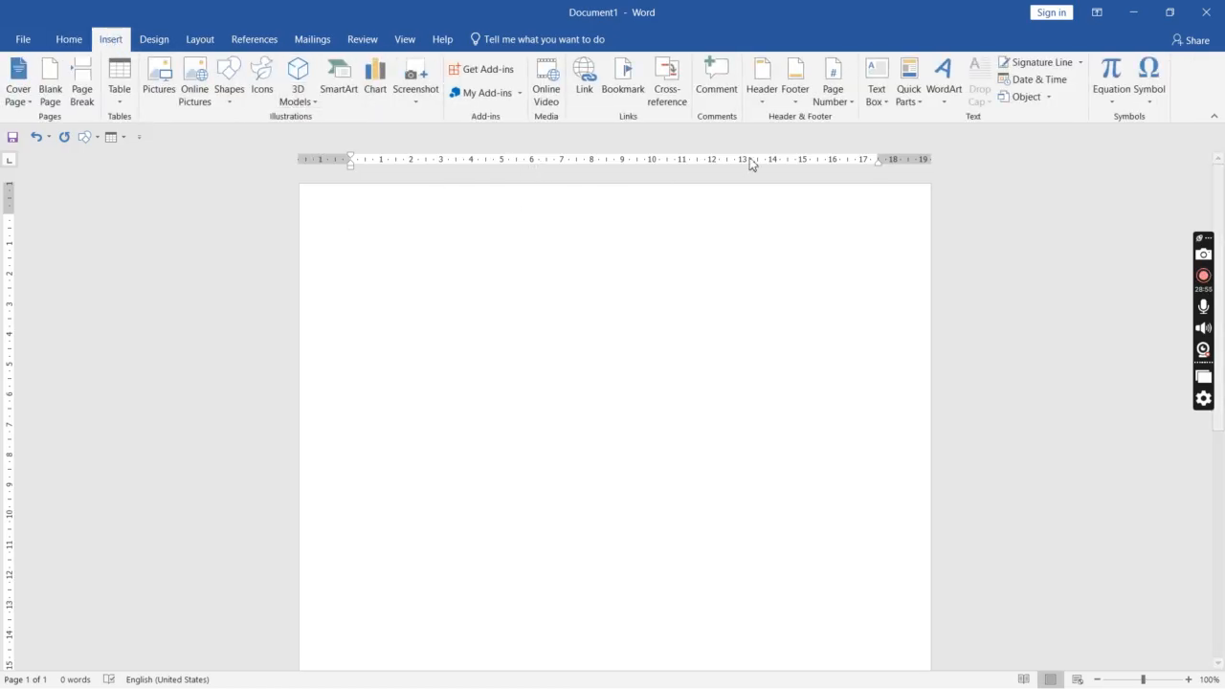
click(765, 95)
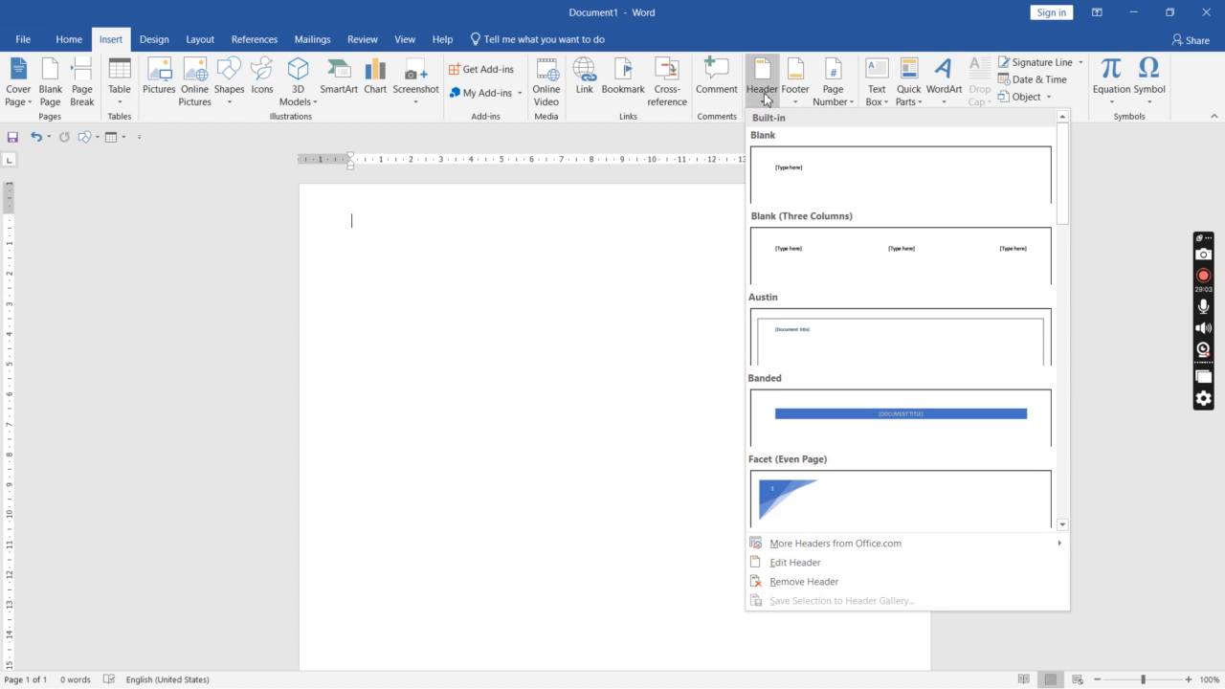
click(976, 408)
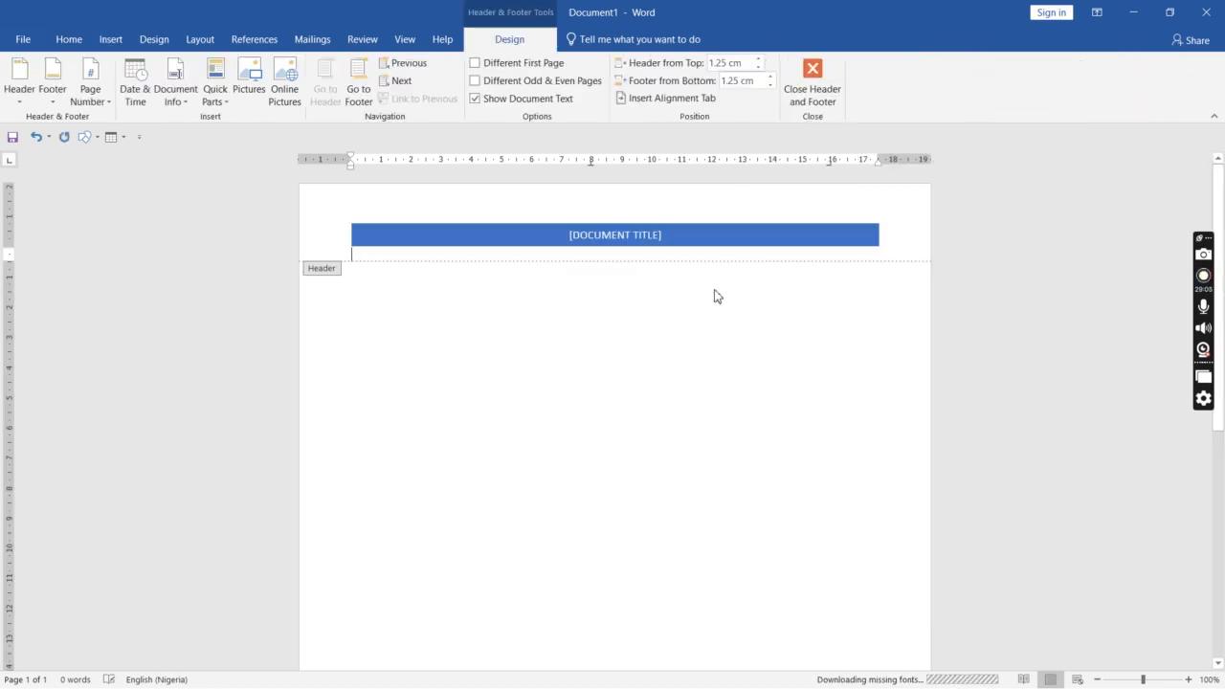
Step: Replace the header's document title placeholder with MY HEADER and return to the document body
click(668, 234)
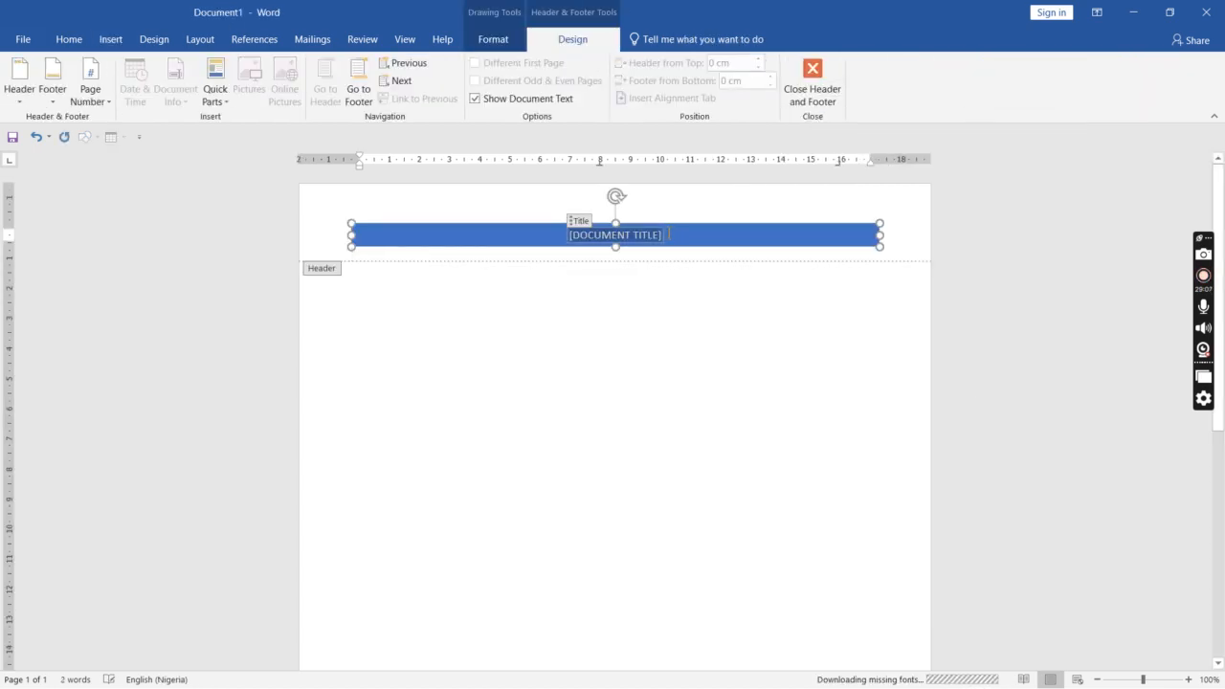
text(MY)
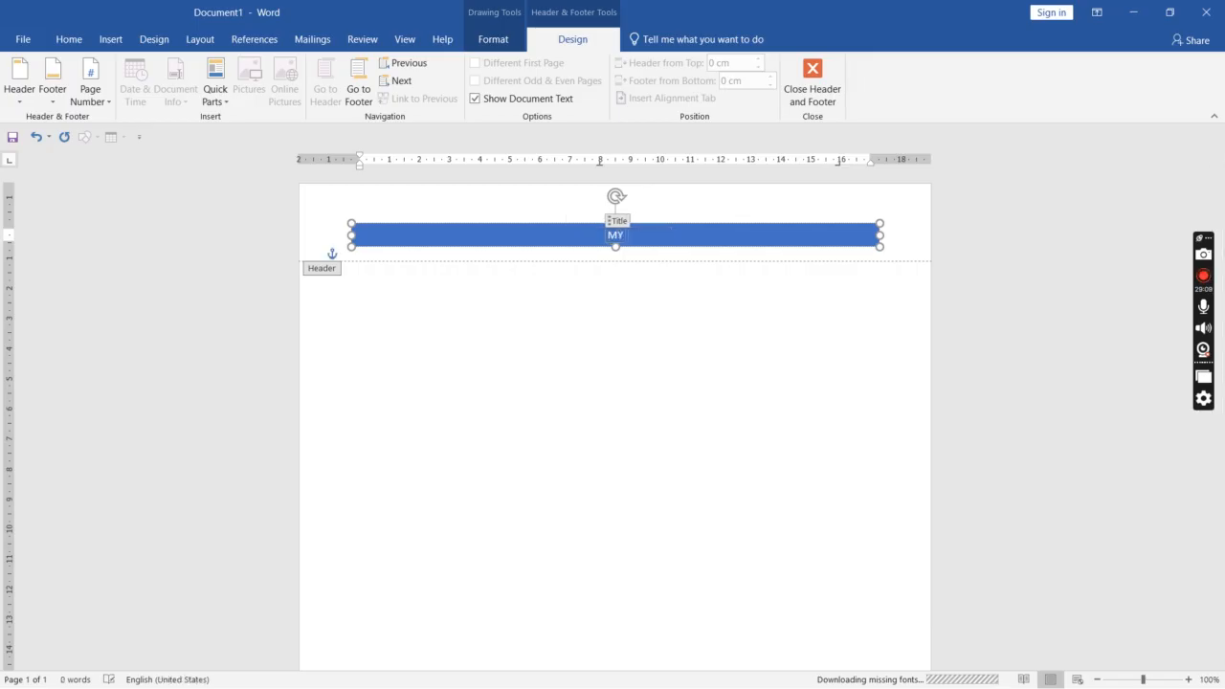
text( HEADRE)
key(BackSpace)
key(BackSpace)
text(ER)
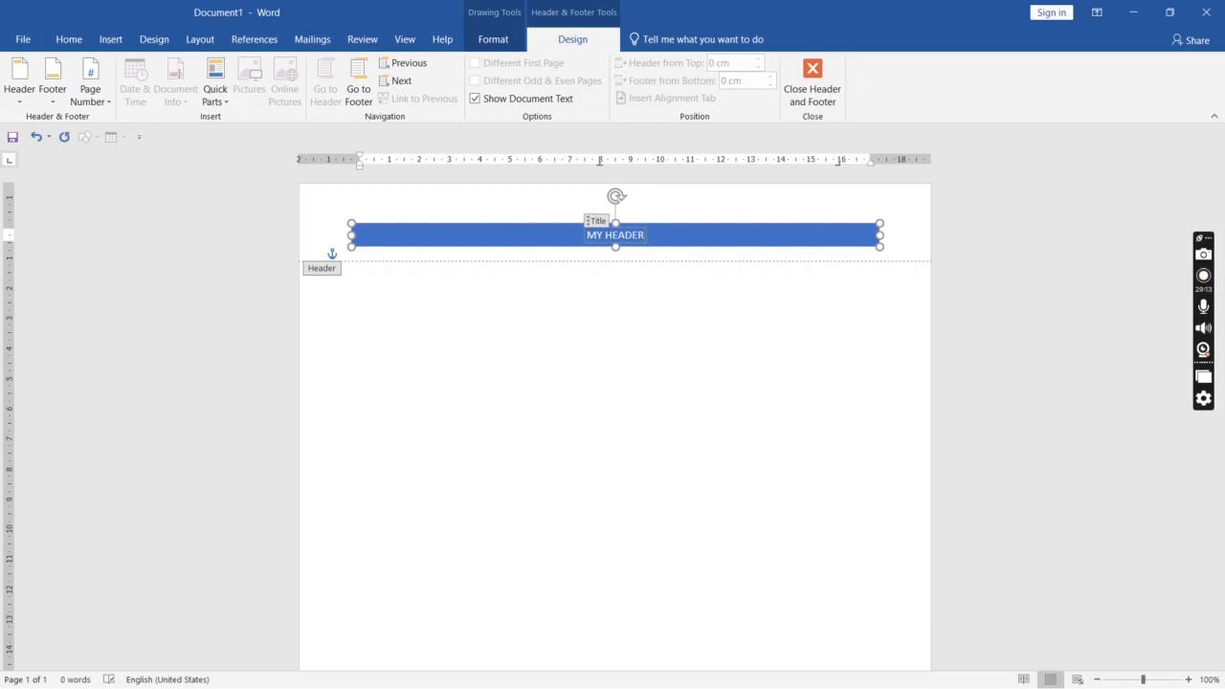
click(814, 91)
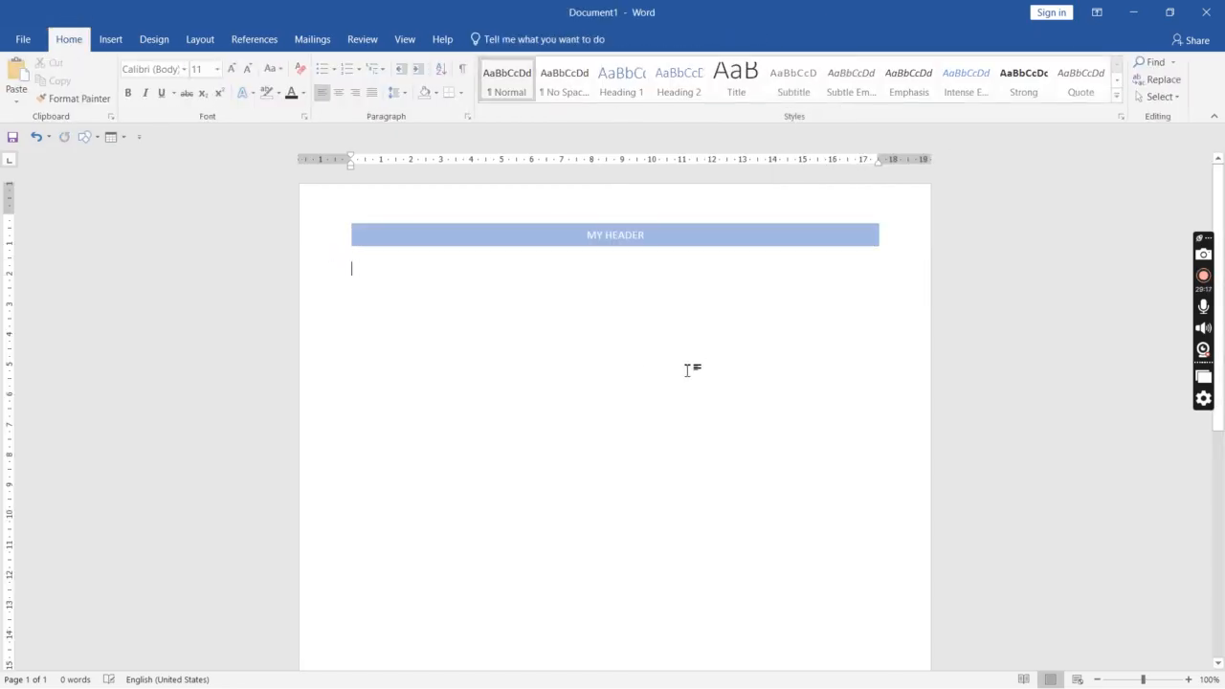
Step: Add empty paragraphs until the document extends onto a third page
scroll(1152, 236, down, 2)
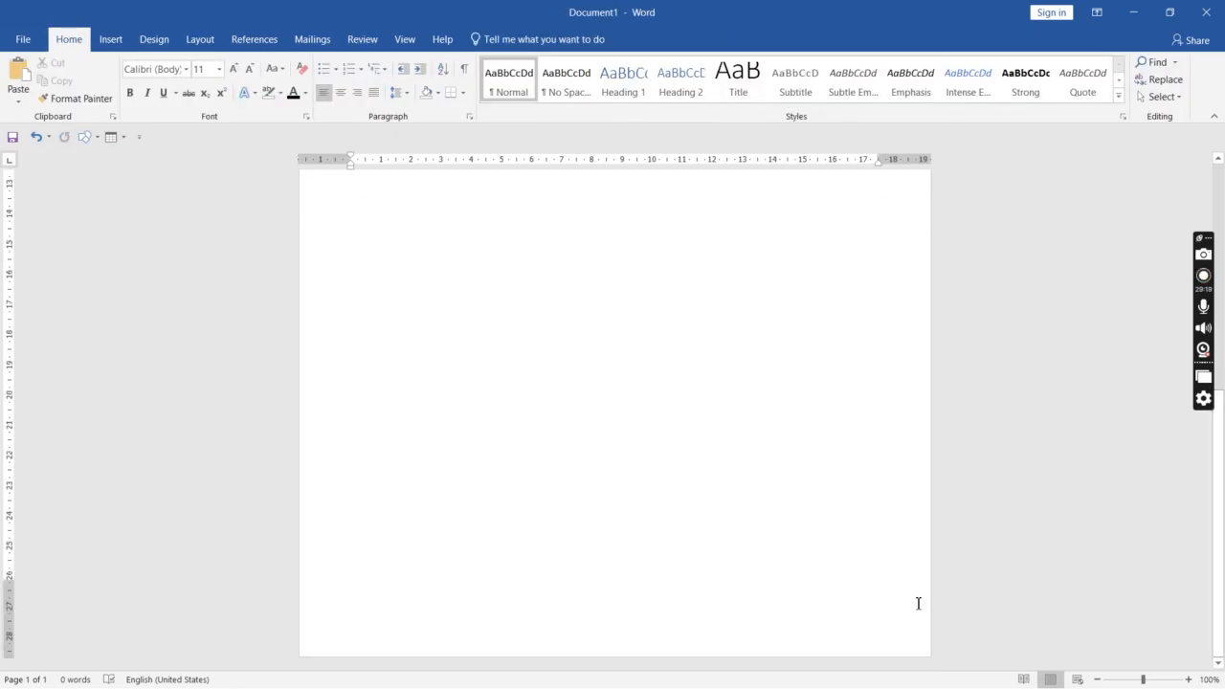
key(Return)
key(Return)
key(Return)
key(Return)
key(Return)
key(Return)
key(Return)
key(Return)
key(Return)
key(Return)
key(Return)
key(Return)
key(Return)
key(Return)
key(Return)
key(Return)
key(Return)
key(Return)
key(Return)
key(Return)
key(Return)
key(Return)
key(Return)
key(Return)
key(Return)
key(Return)
key(Return)
key(Return)
key(Return)
key(Return)
key(Return)
key(Return)
key(Return)
key(Return)
key(Return)
key(Return)
key(Return)
key(Return)
key(Return)
key(Return)
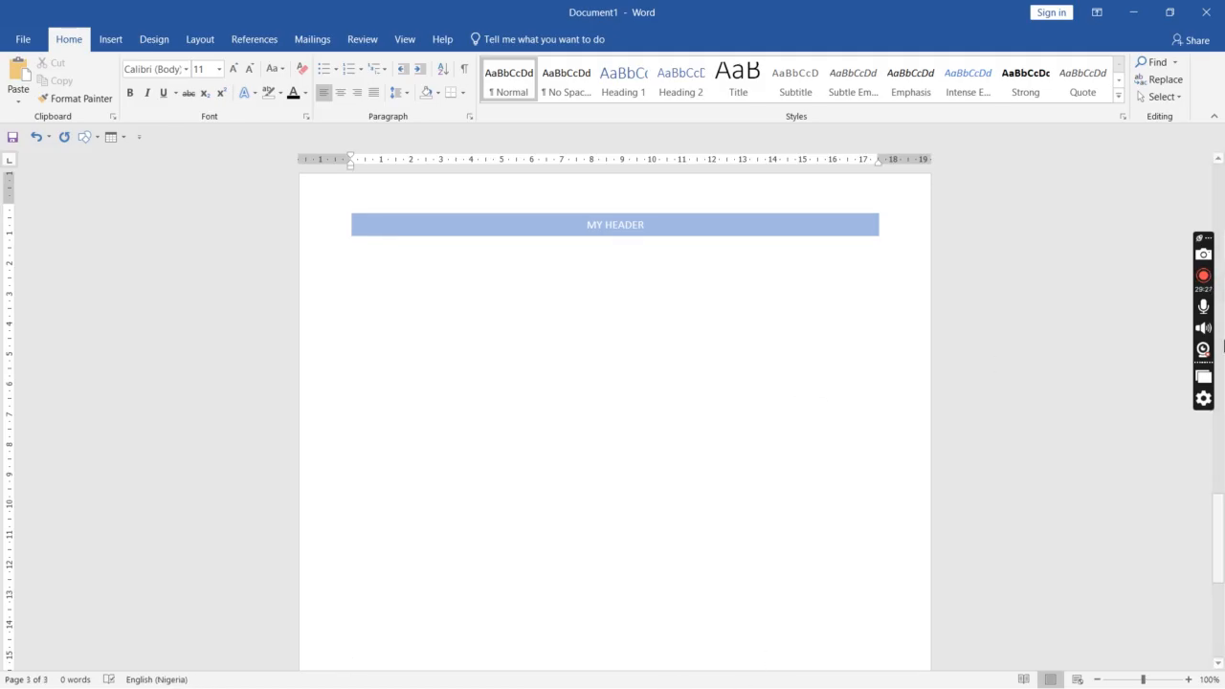
Step: Reopen the first page's header for editing and close it again, returning to the document body
drag(1219, 552, 1223, 91)
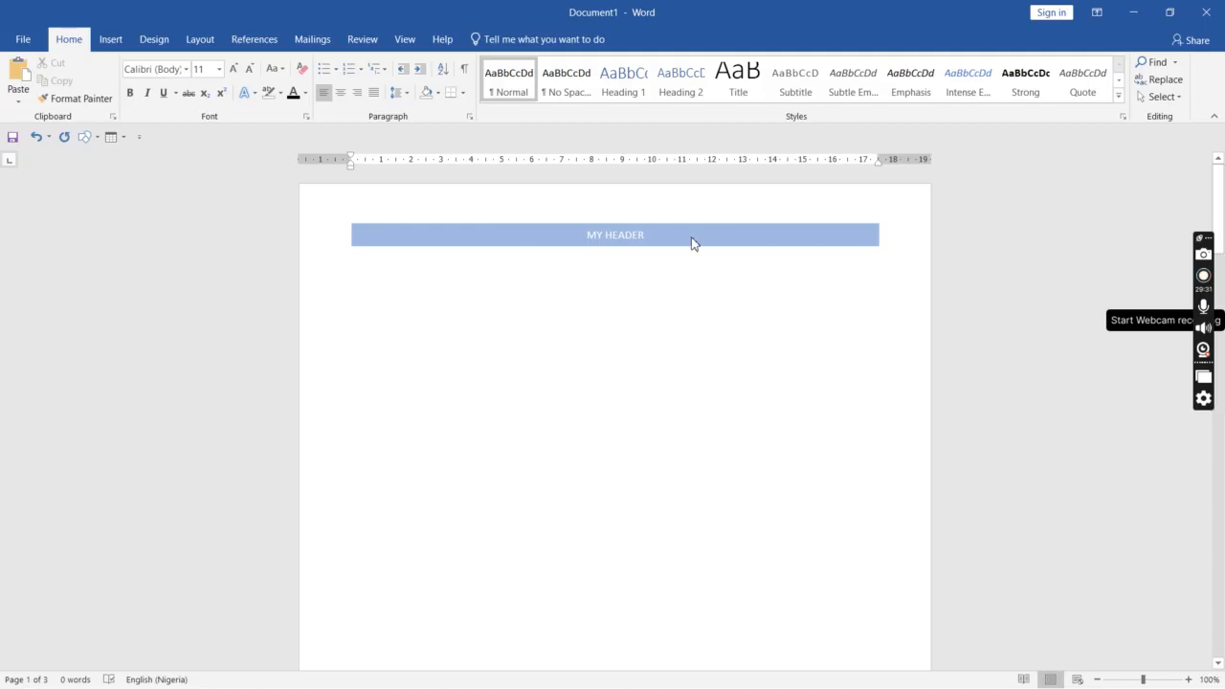
double_click(692, 238)
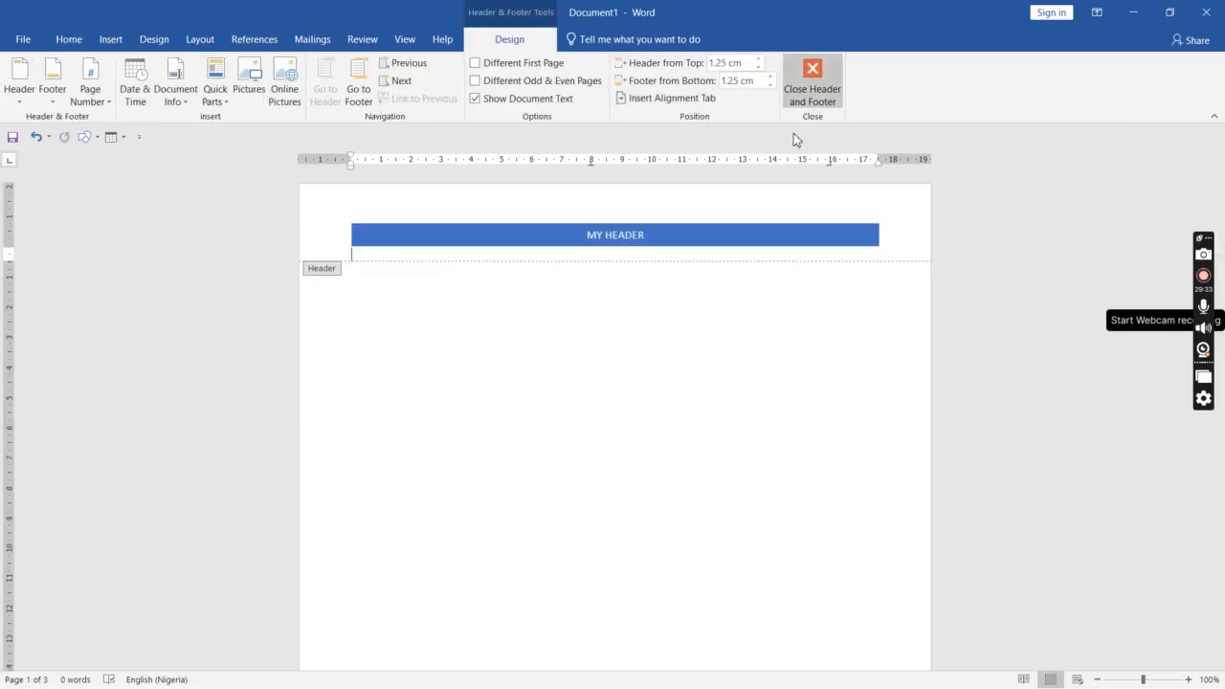
click(809, 67)
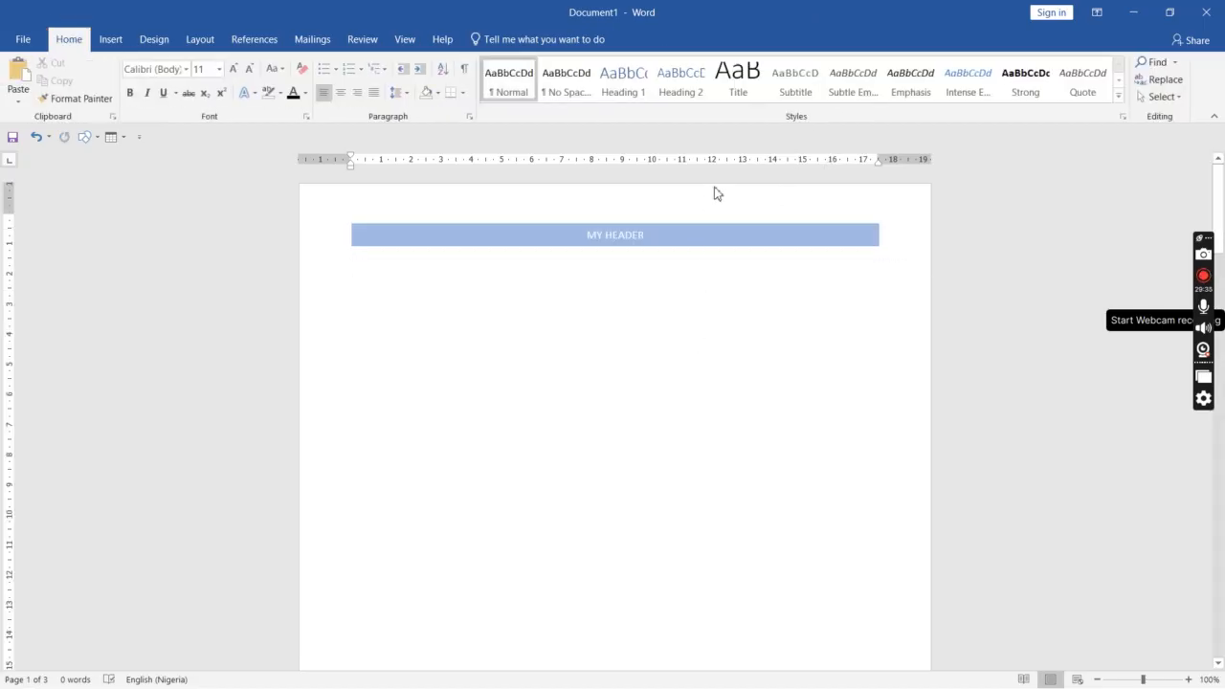
double_click(692, 248)
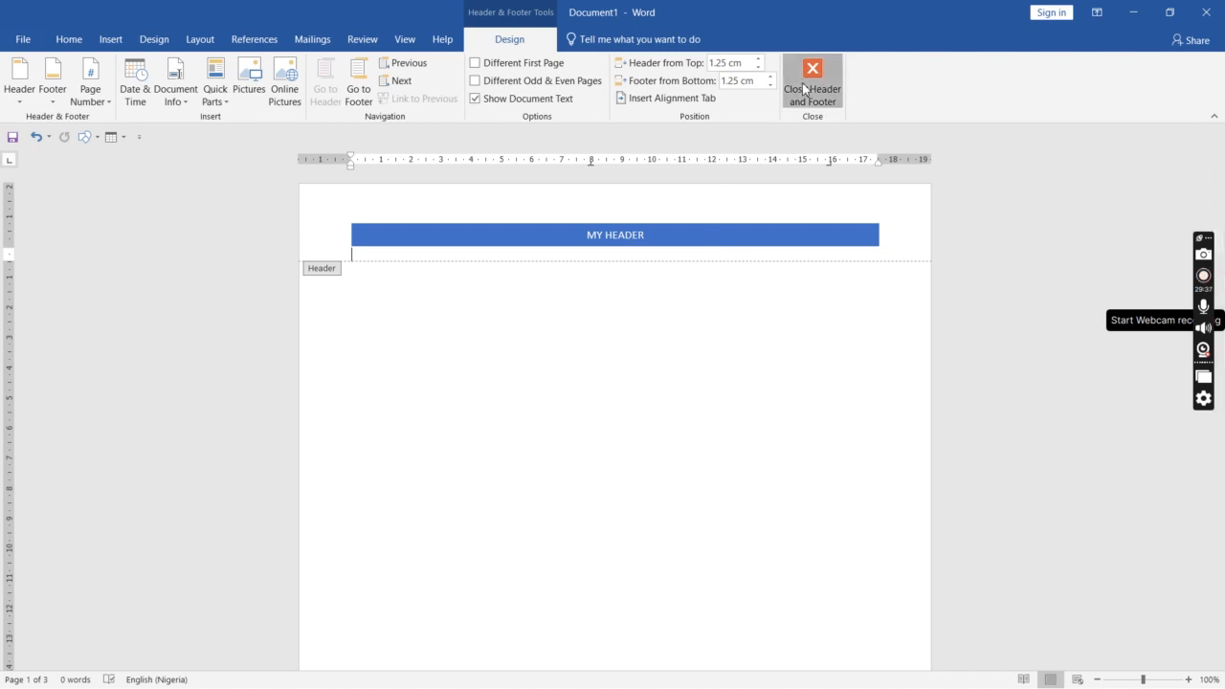
click(807, 86)
double_click(716, 368)
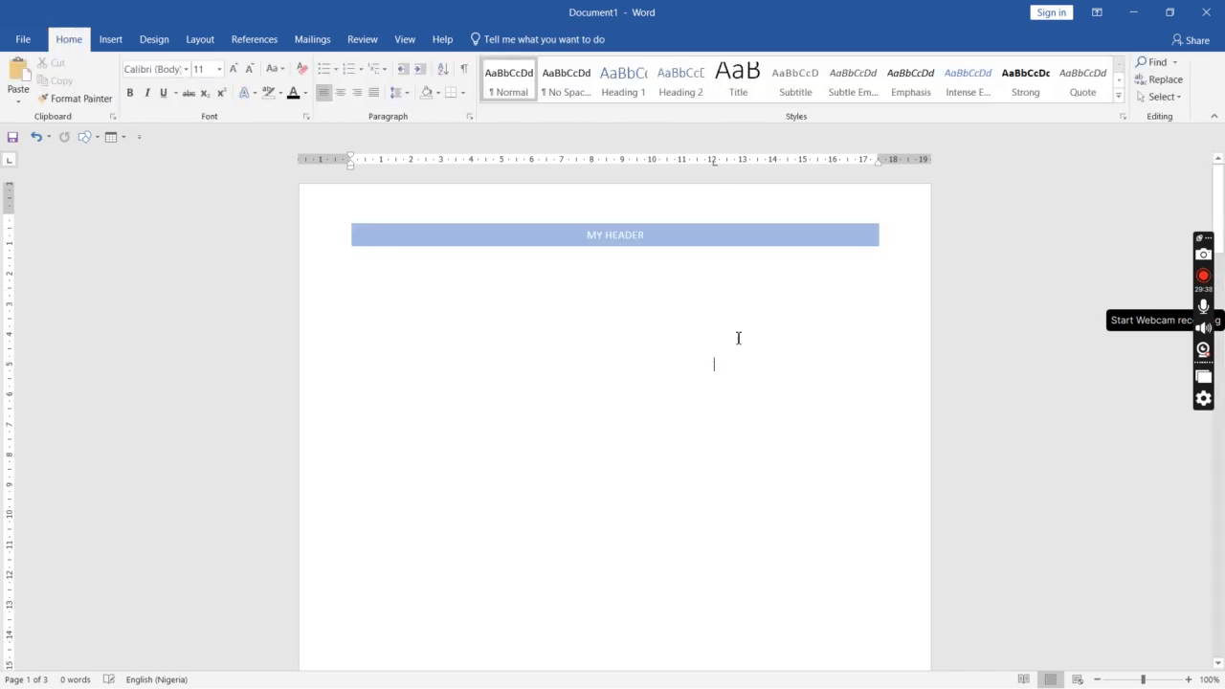
Step: Open the first page's header for editing and look through the built-in footer designs without choosing one
double_click(717, 248)
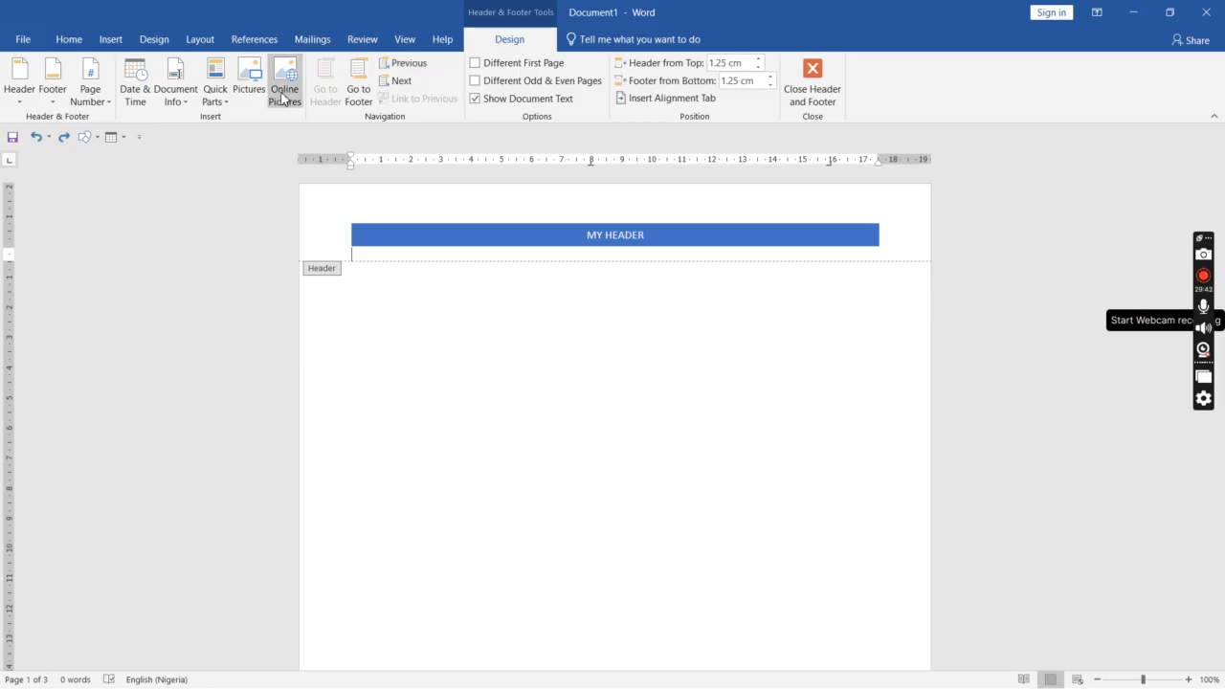
click(52, 85)
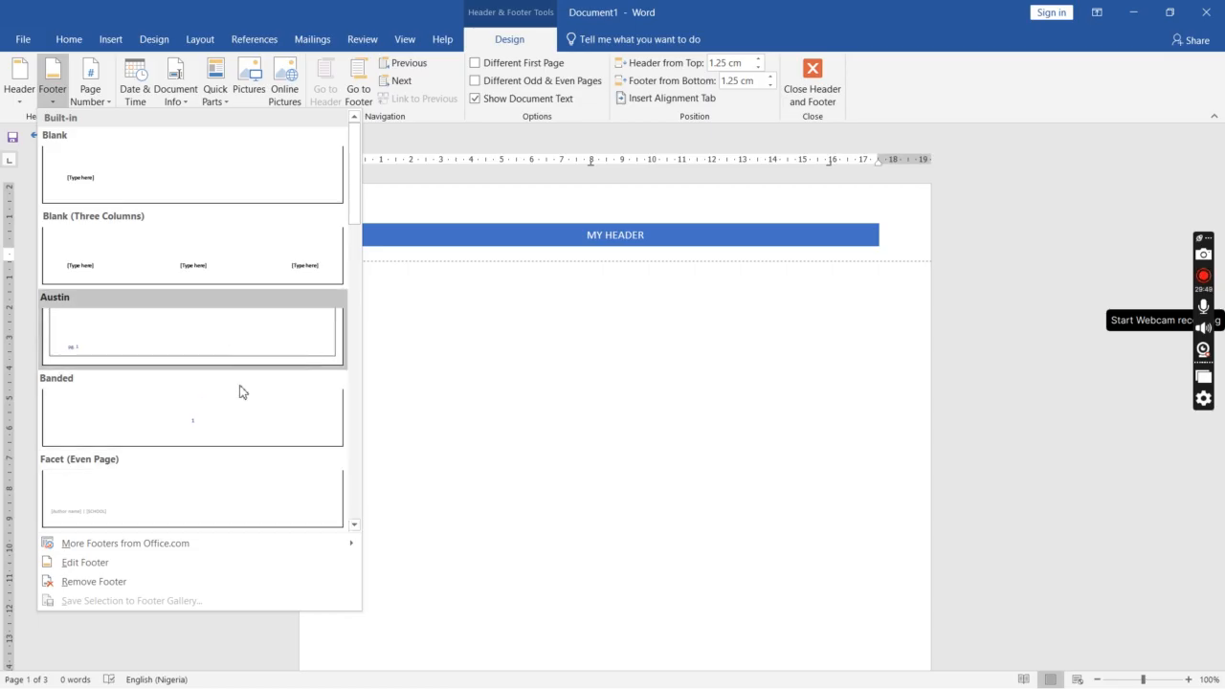
click(521, 457)
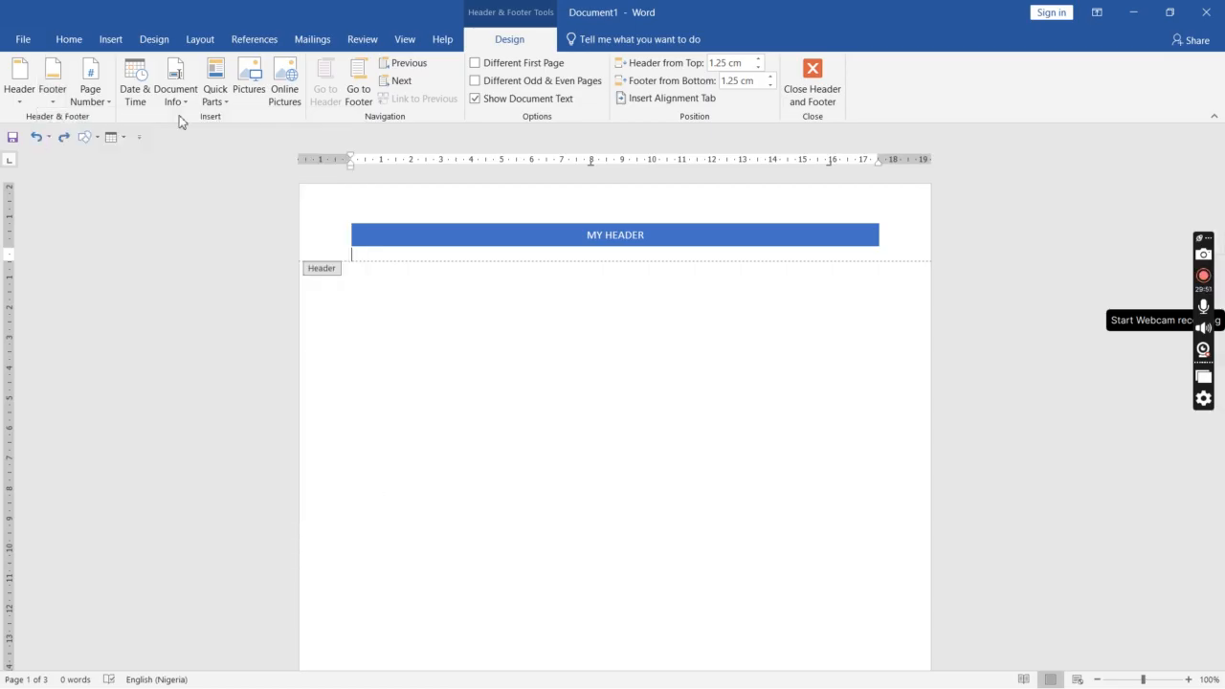
Step: Add Accent Bar 1 page numbers at the bottom of the pages and return to the document body
click(87, 96)
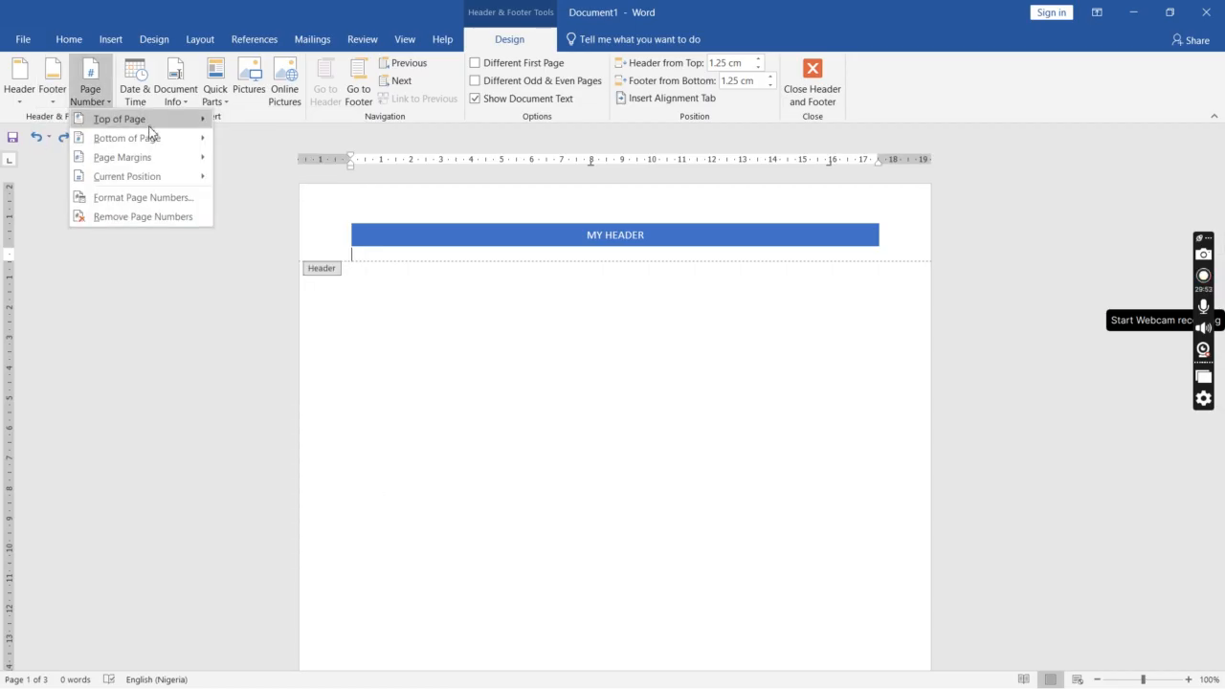
mouse_move(154, 145)
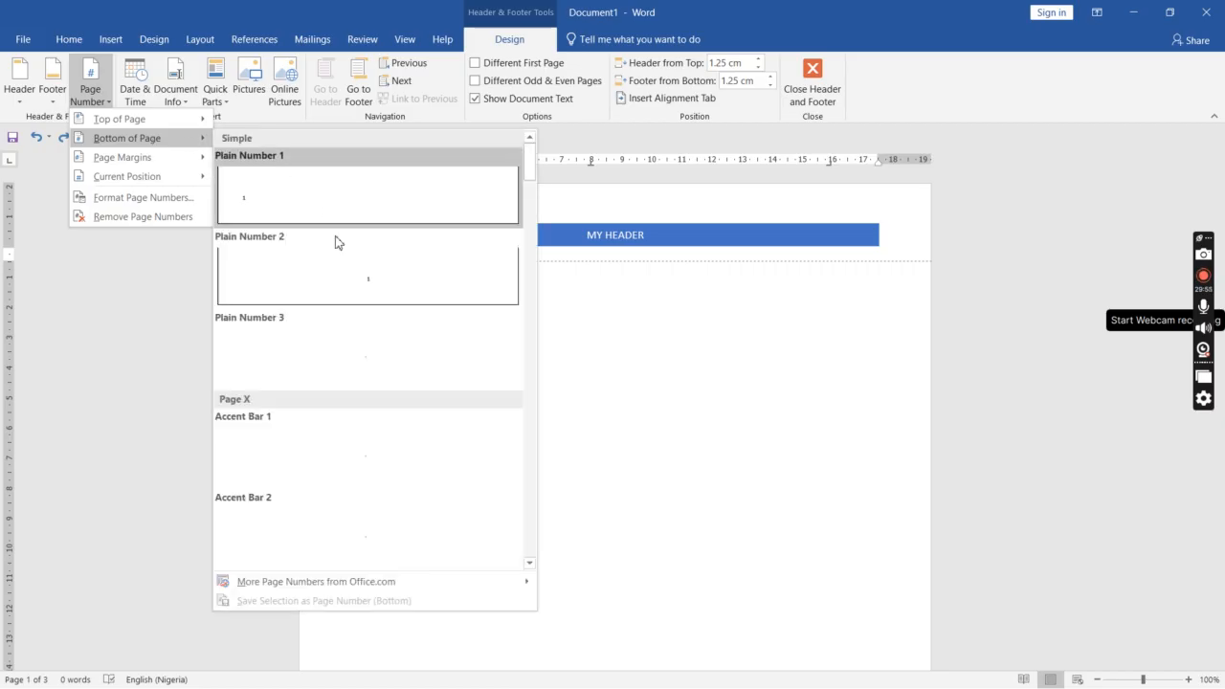
scroll(532, 239, down, 5)
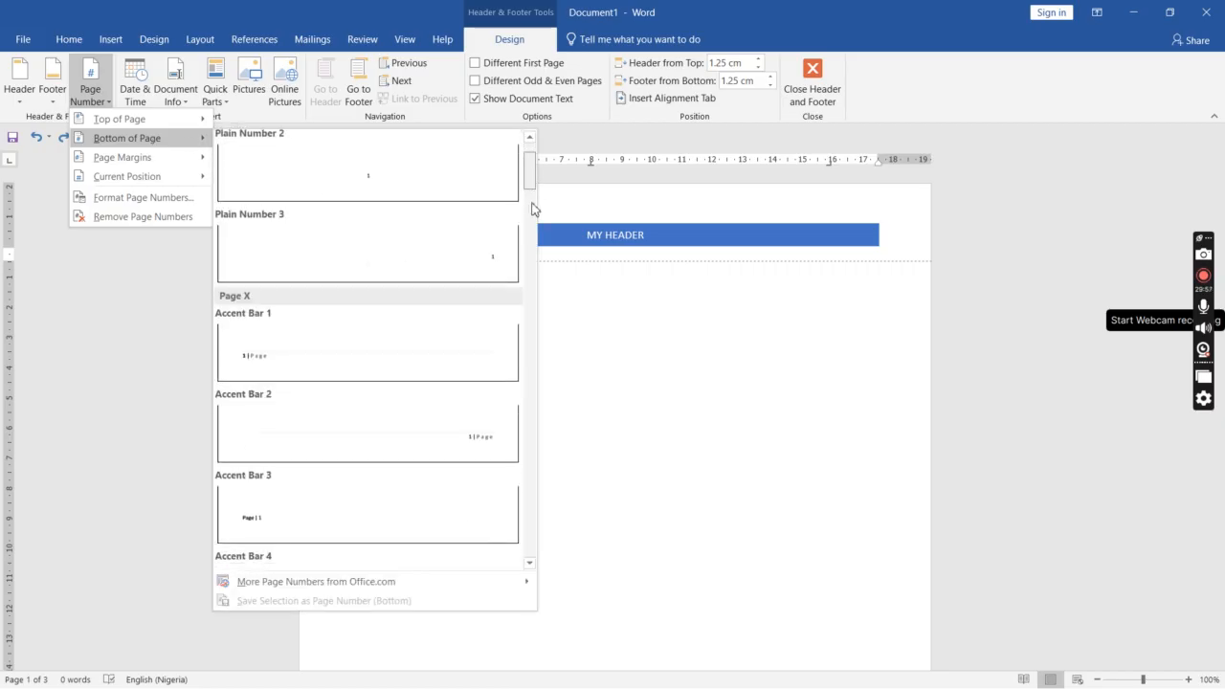
drag(527, 153, 517, 191)
click(408, 286)
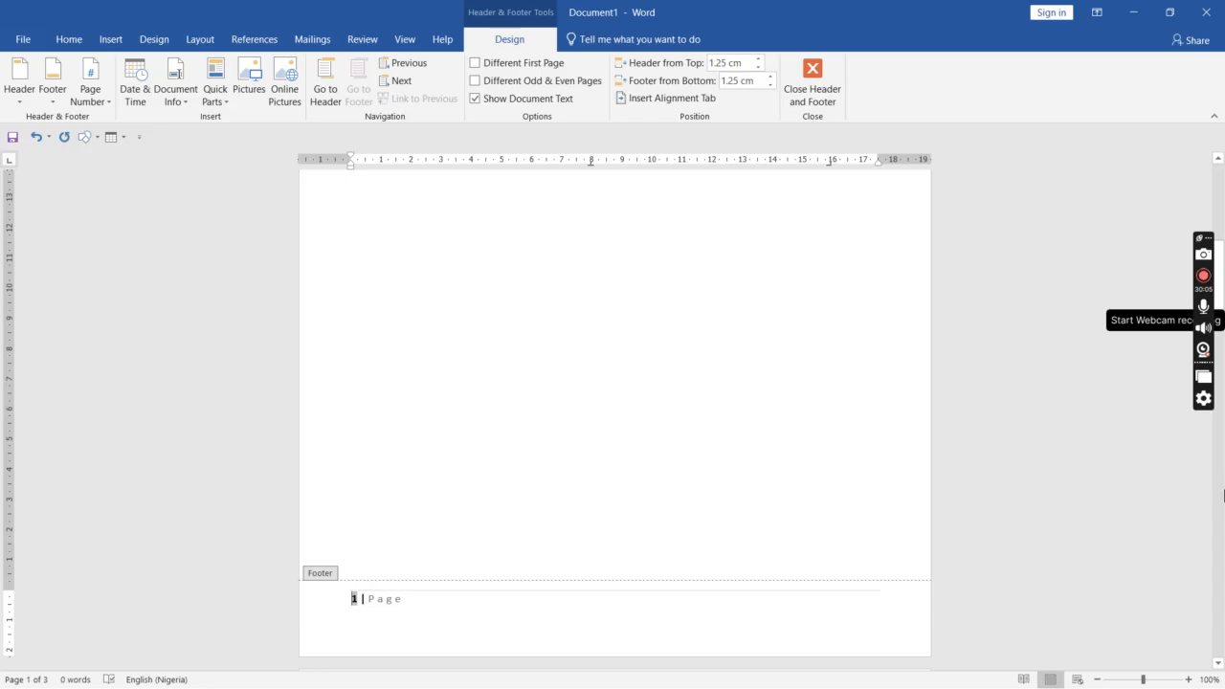
scroll(1174, 495, up, 6)
click(812, 76)
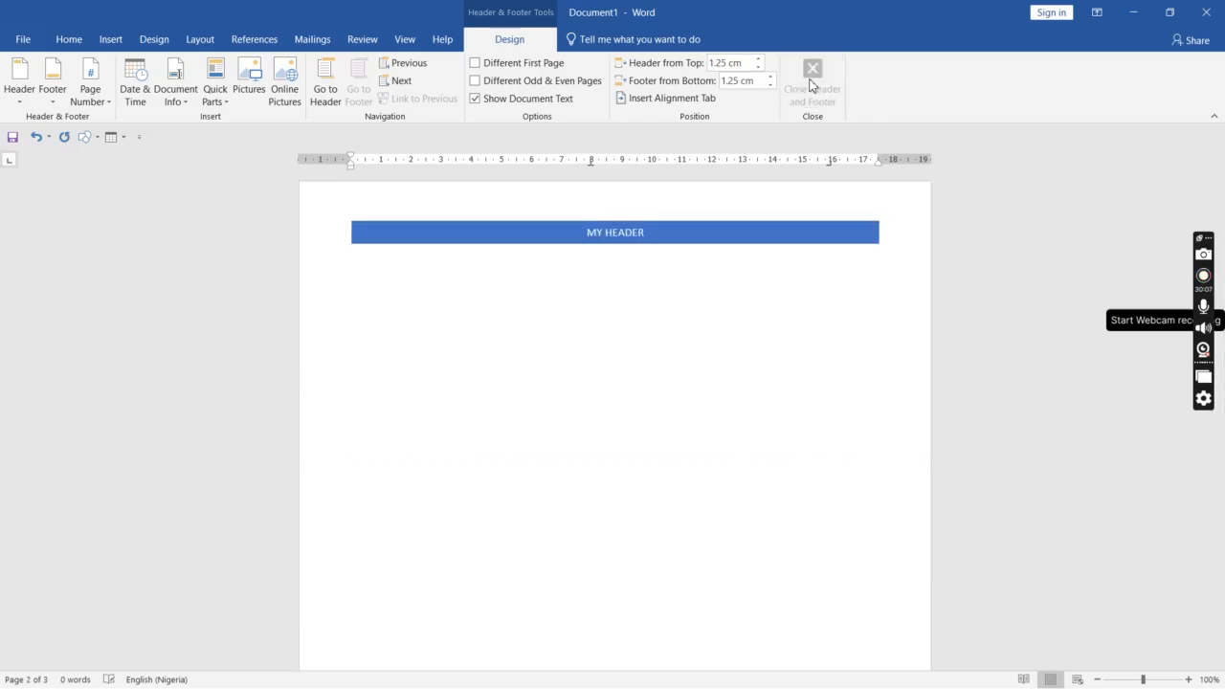
drag(1223, 321, 1222, 229)
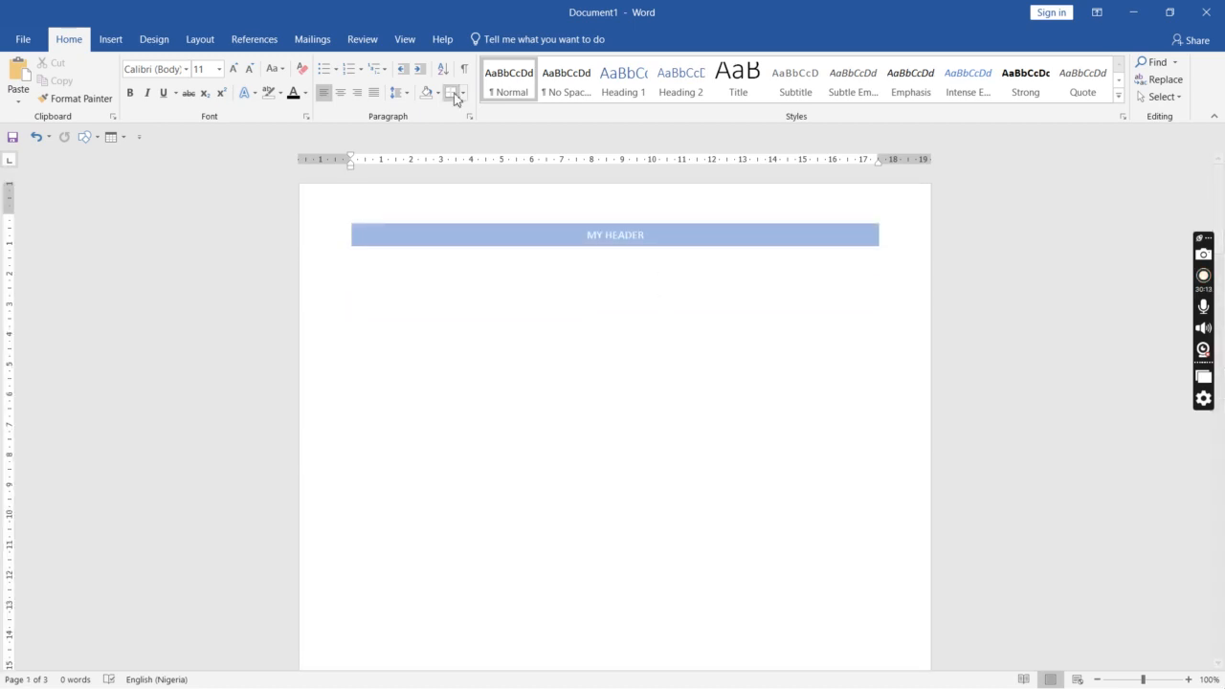
Step: Insert a euro sign on the first body line below the header and look at the symbol list again
click(109, 40)
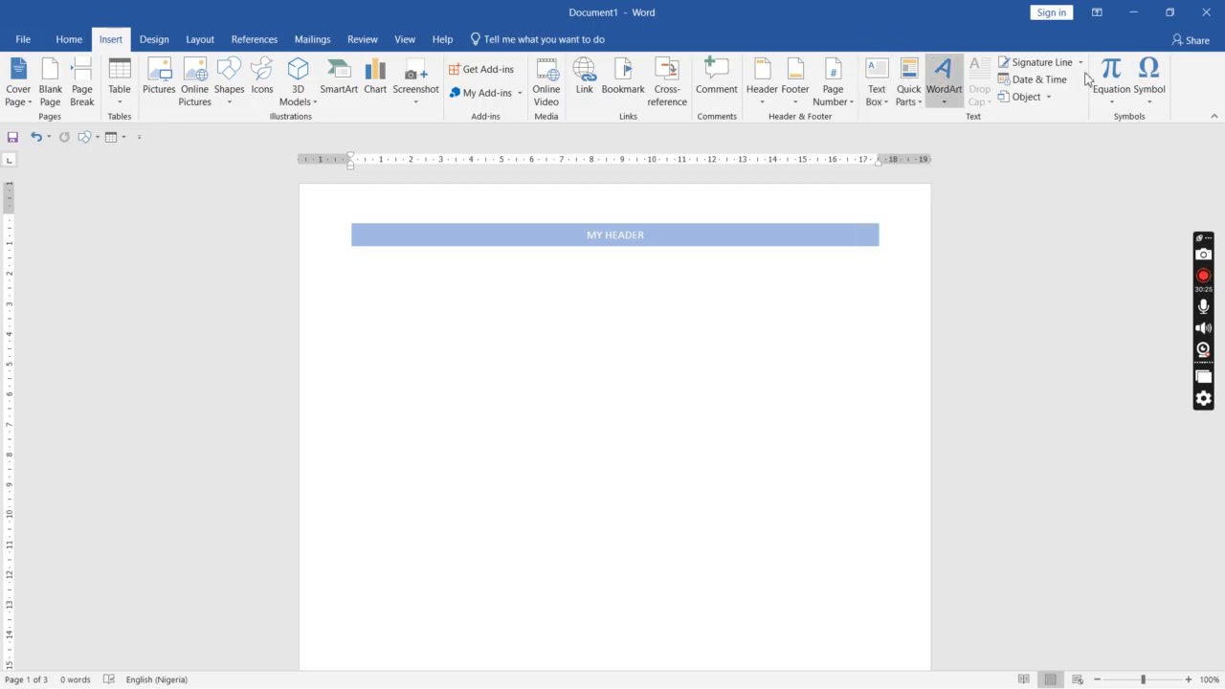
click(1156, 89)
click(1135, 145)
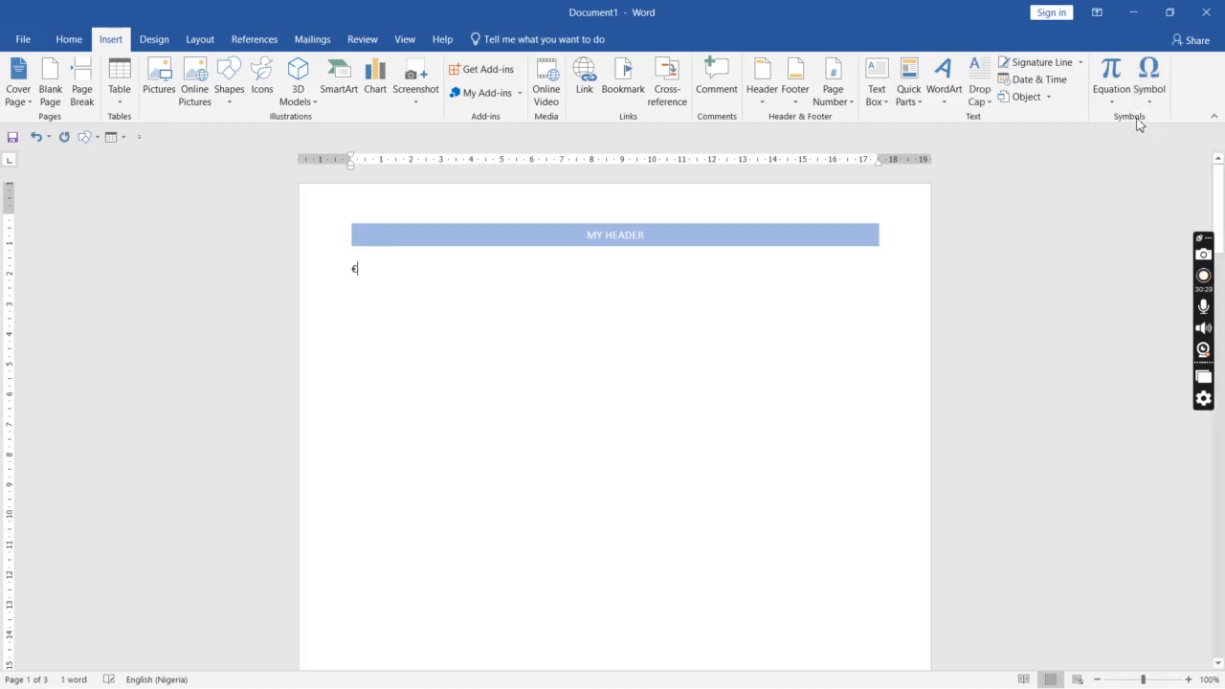
click(1149, 84)
click(1185, 121)
Step: Insert a blank equation after the euro sign, and delete both the equation and the sign
click(1112, 91)
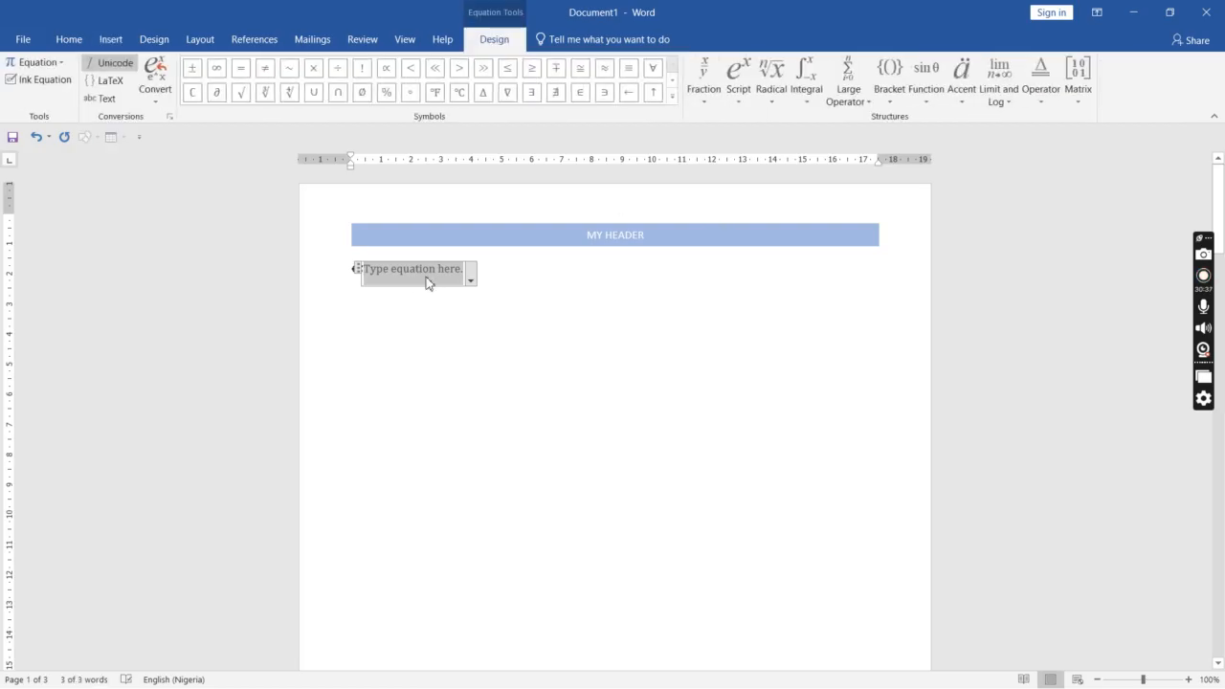
key(BackSpace)
key(BackSpace)
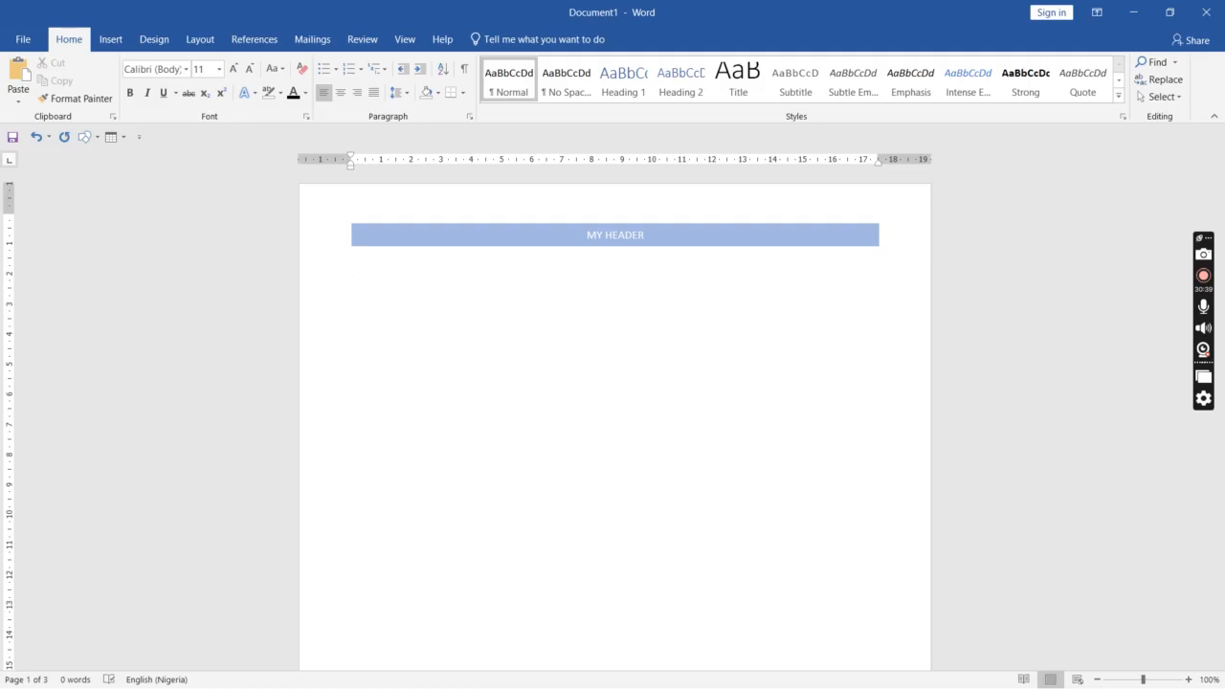
Step: Write X + y = 23 as plain text at font size 24 on the first body line
text(c)
click(229, 71)
text(X +y)
key(End)
key(BackSpace)
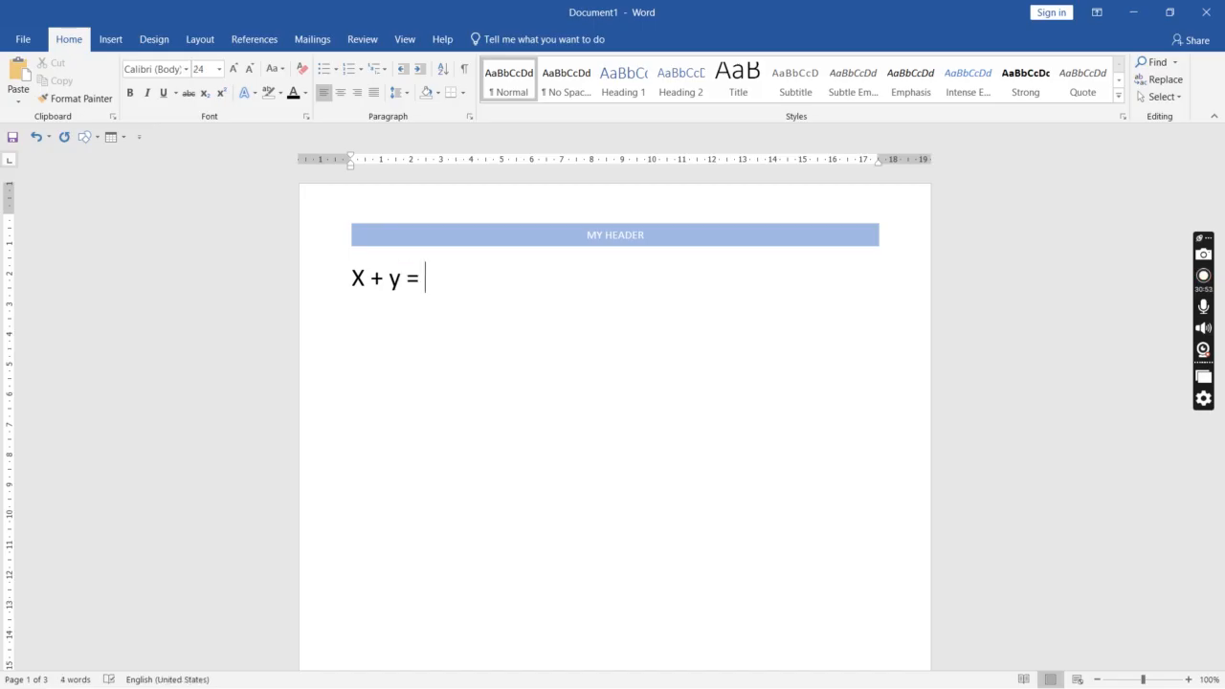
text(= 23)
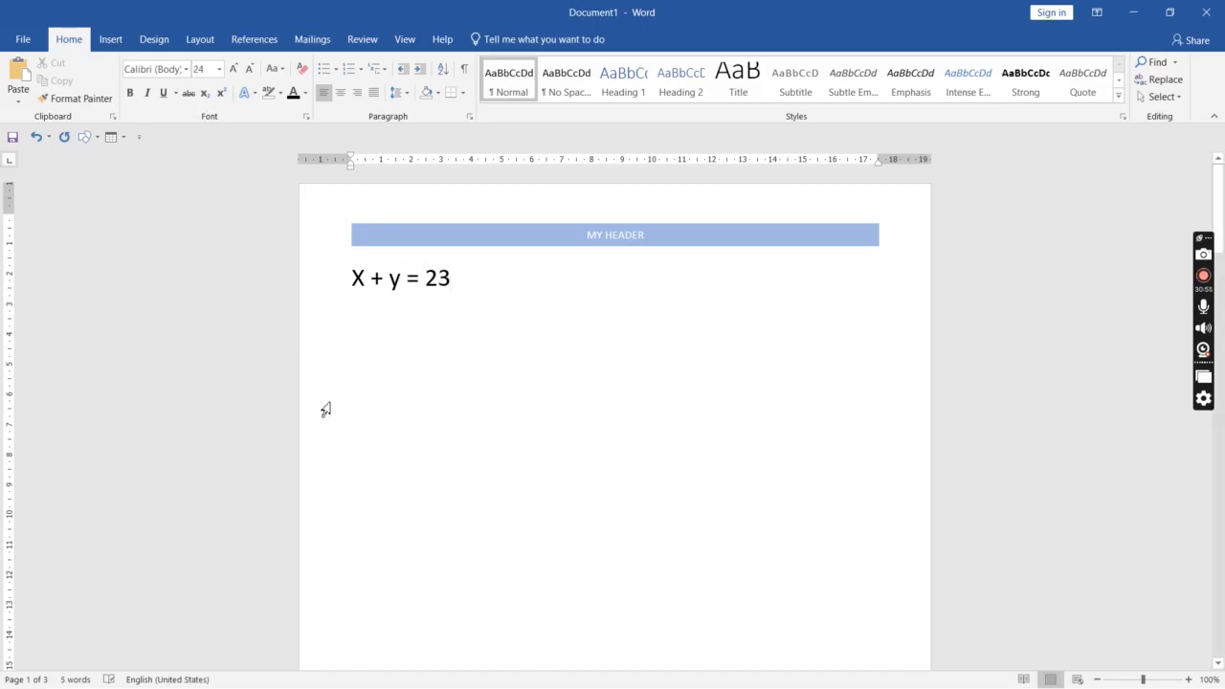
Step: Change the capital X to a lowercase x in the plain-text expression and add empty lines below it
click(358, 278)
key(BackSpace)
text(x)
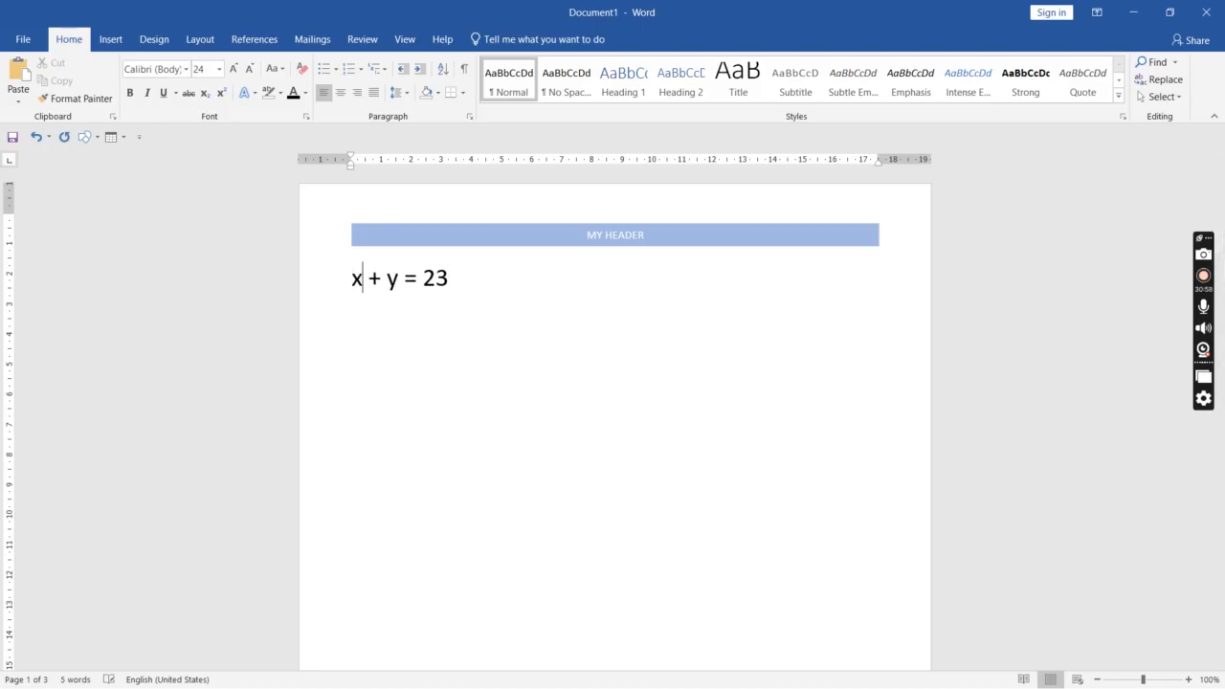
click(479, 282)
key(Return)
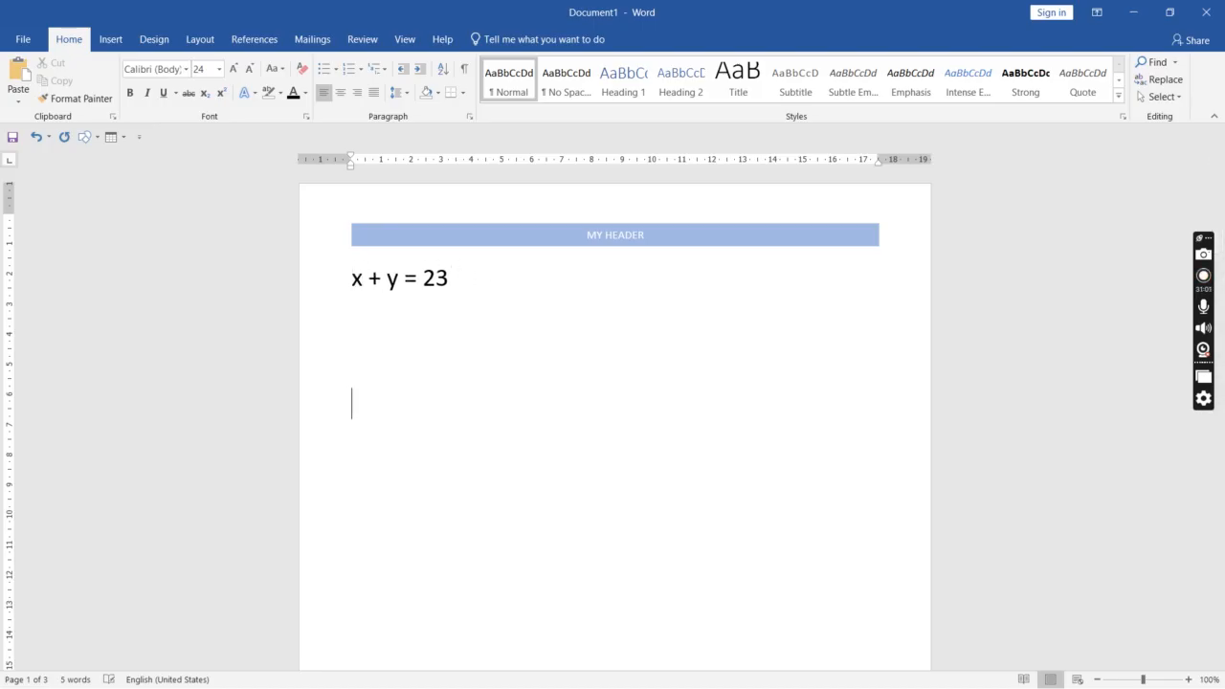
Step: Insert a new equation below the plain text and enter x + y = 23 in it
click(108, 40)
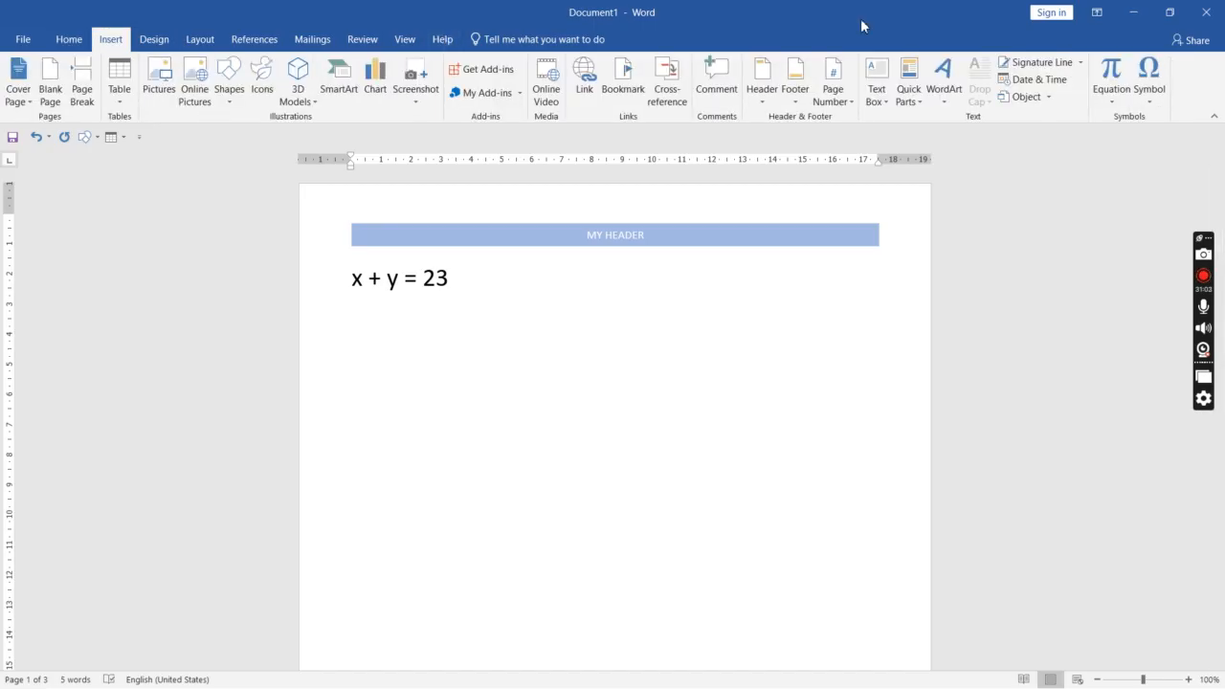
click(1111, 77)
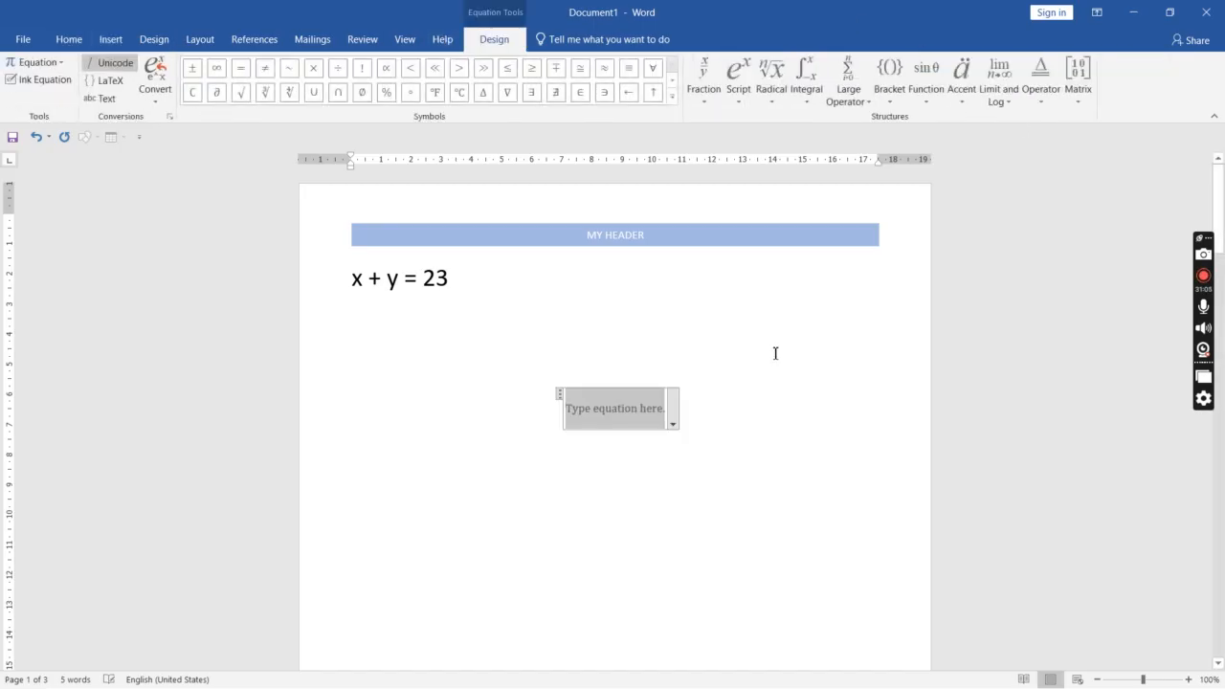
text(x)
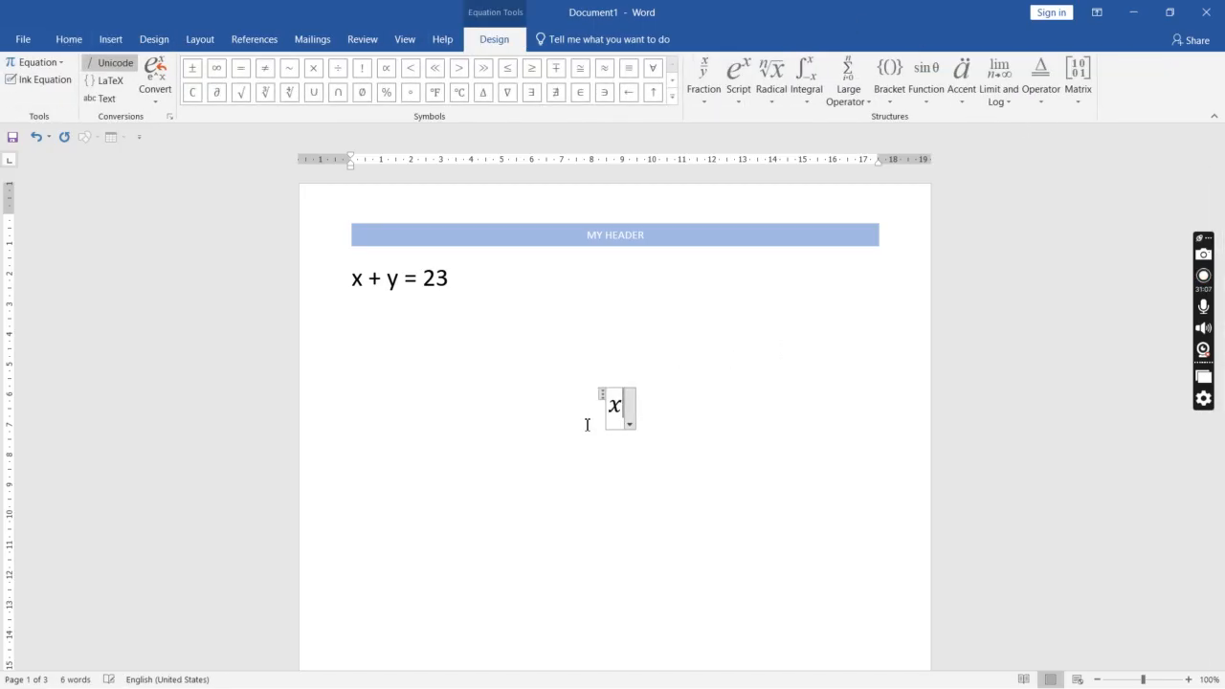
text( + y )
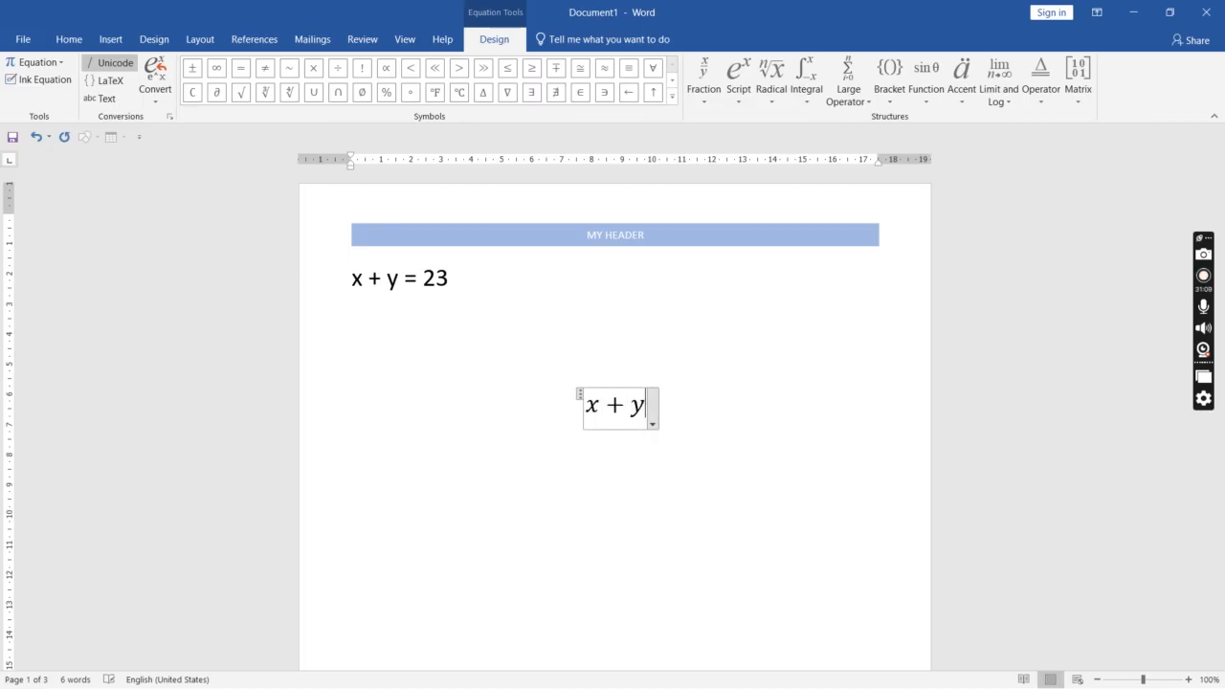
text(= 23)
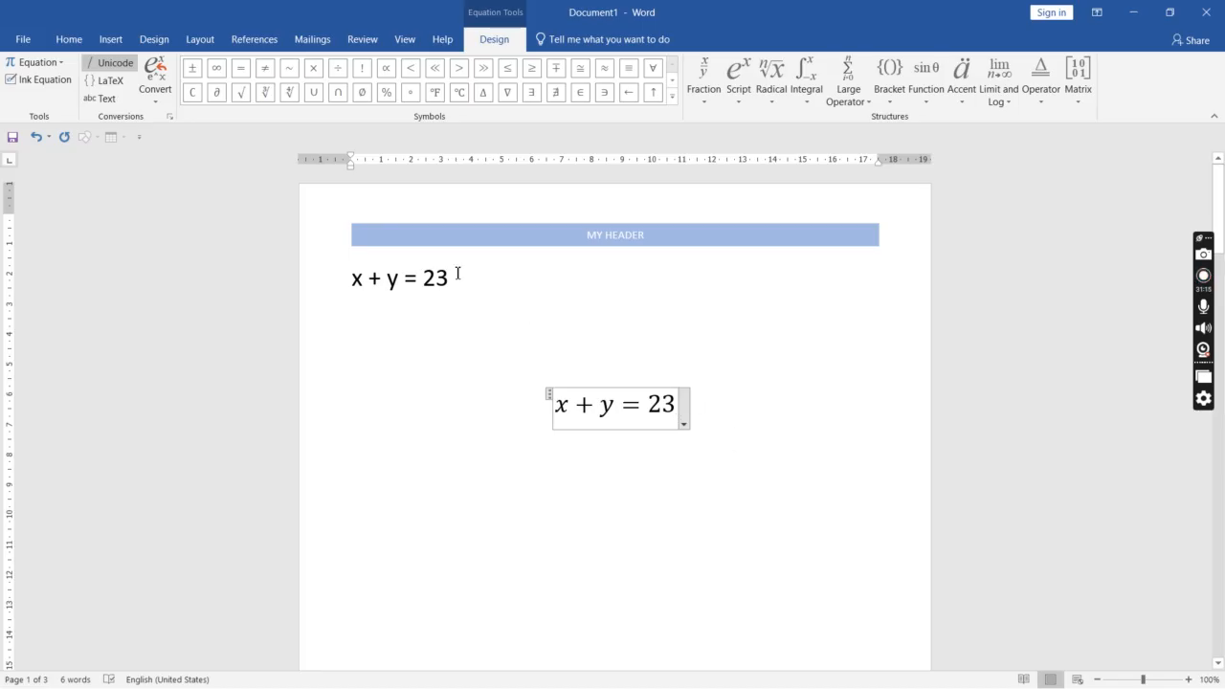
Step: Select the plain-text expression and the inserted equation in turn to compare their appearance
drag(456, 274, 348, 282)
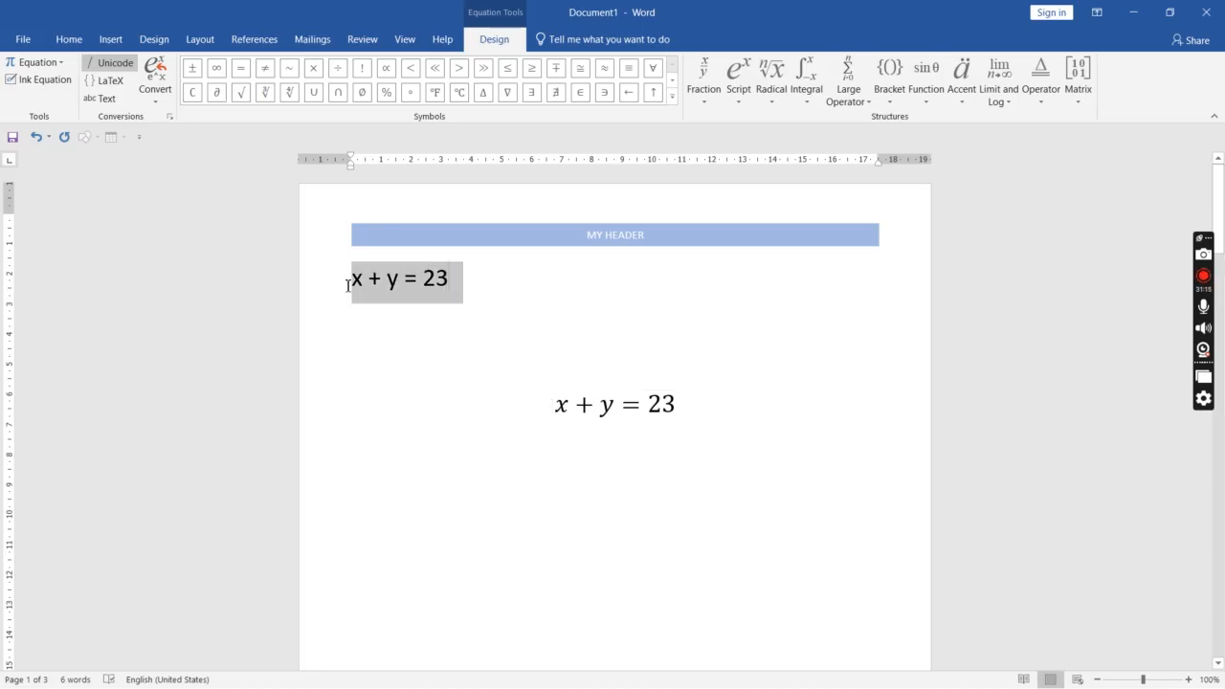
click(573, 413)
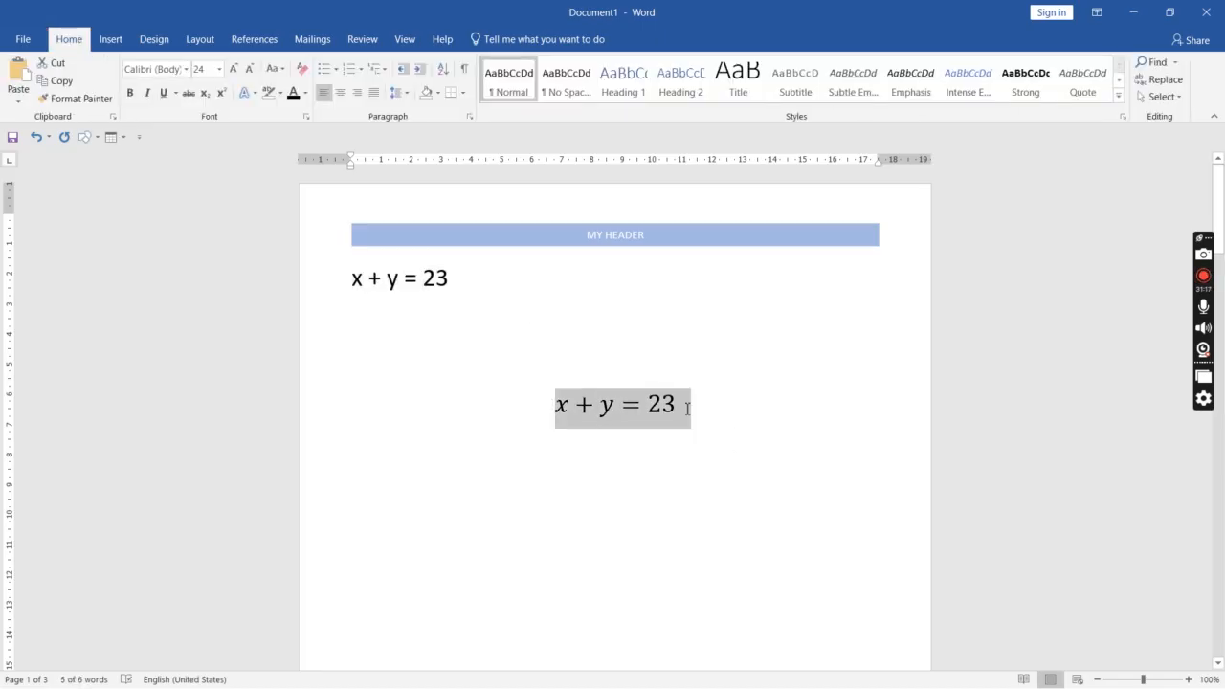
click(736, 426)
drag(703, 400, 538, 415)
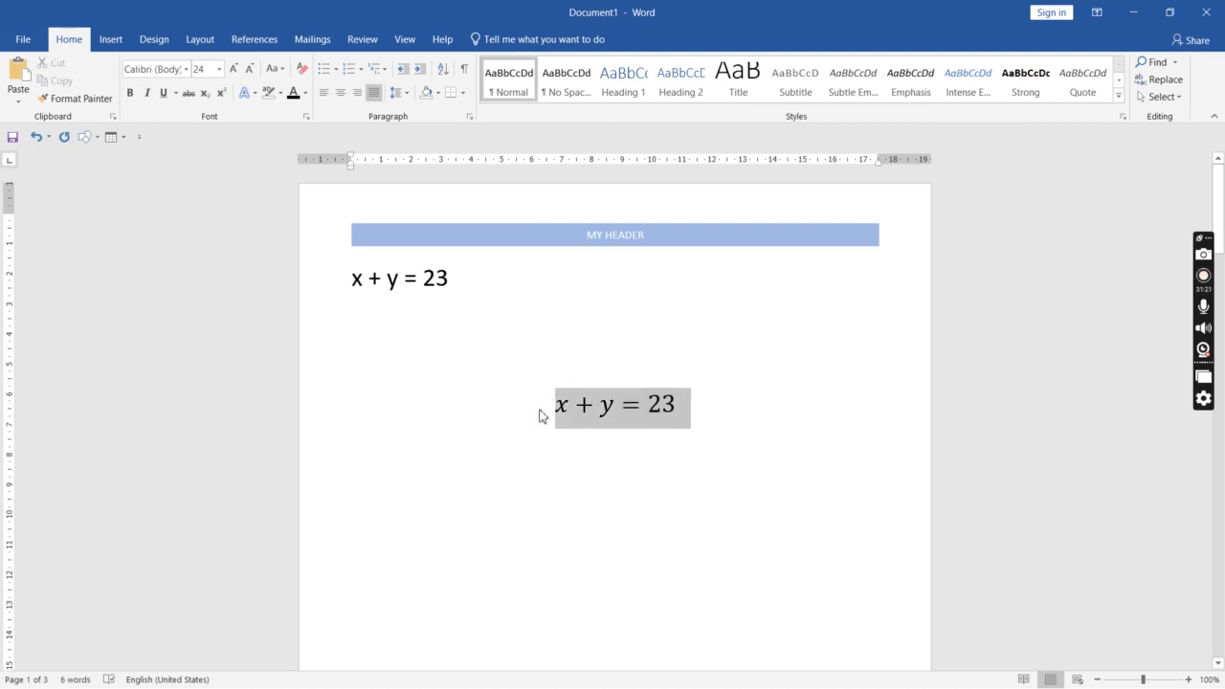
drag(471, 275, 341, 276)
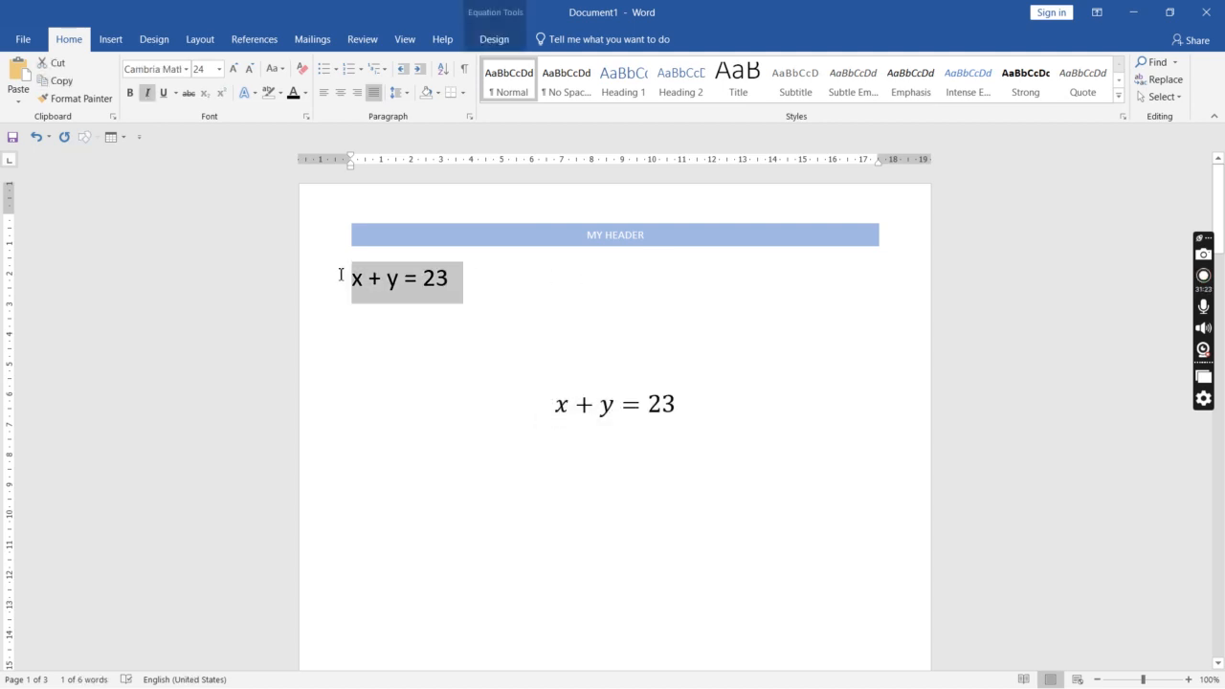
drag(568, 406, 698, 406)
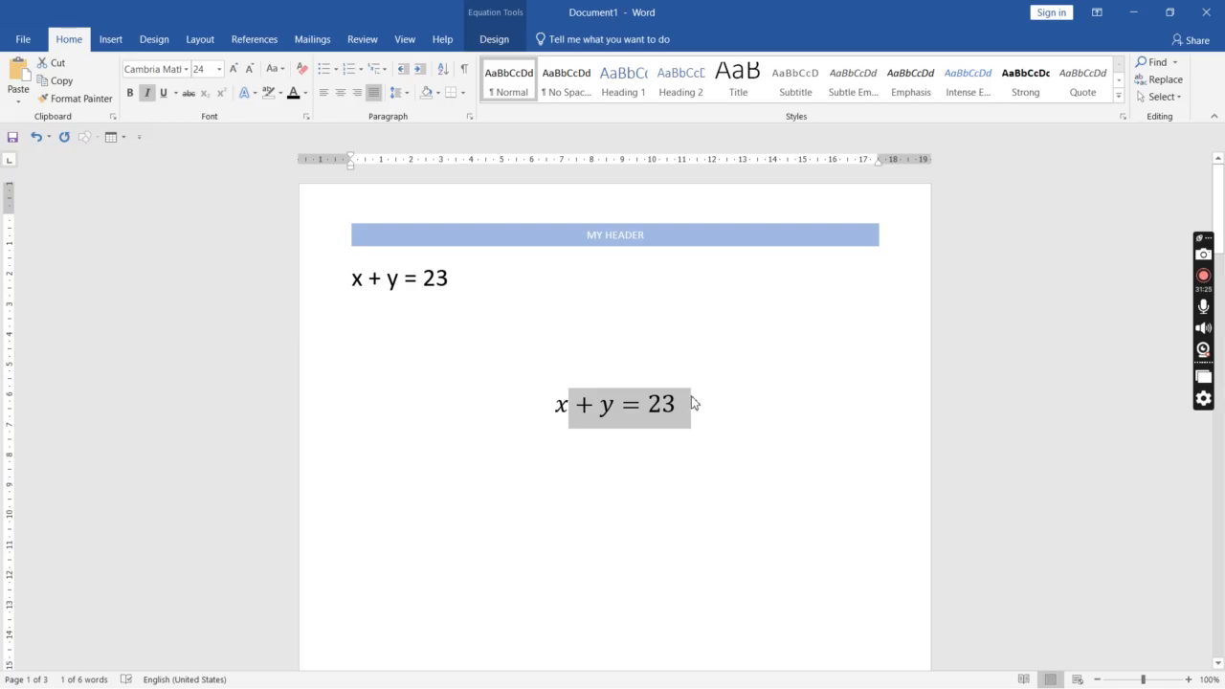
click(696, 418)
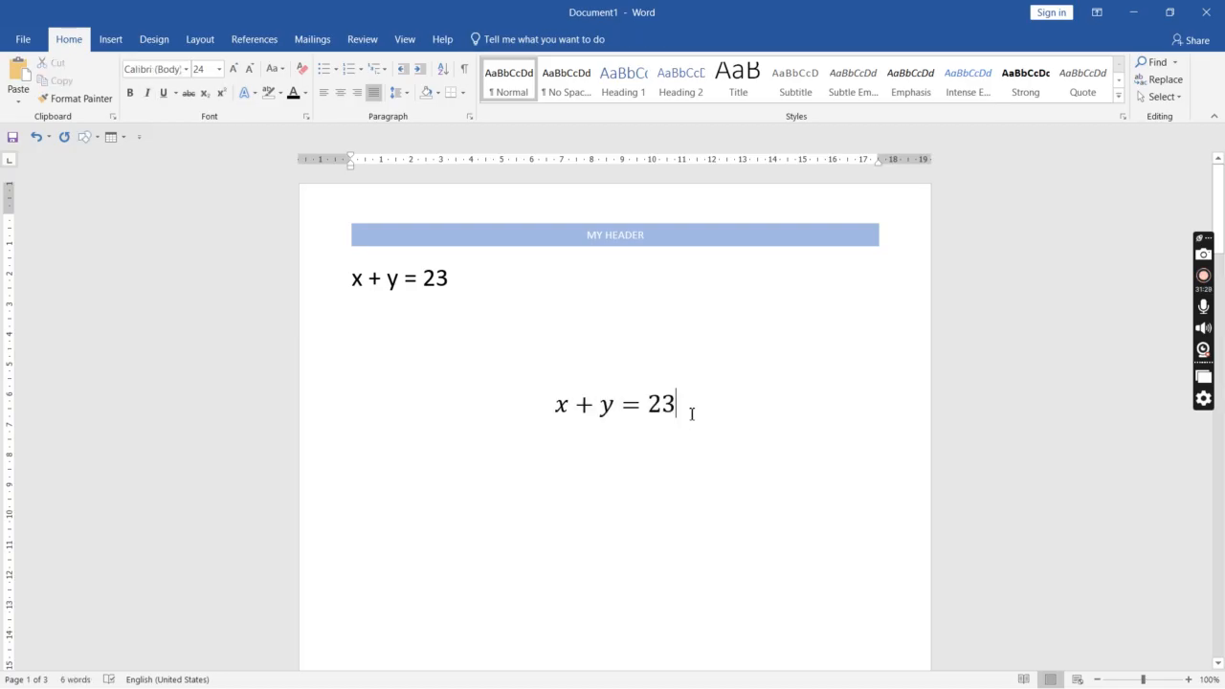
Step: Select the number 23 in the inserted equation and extend the selection over the entire equation
click(687, 409)
drag(687, 410, 553, 406)
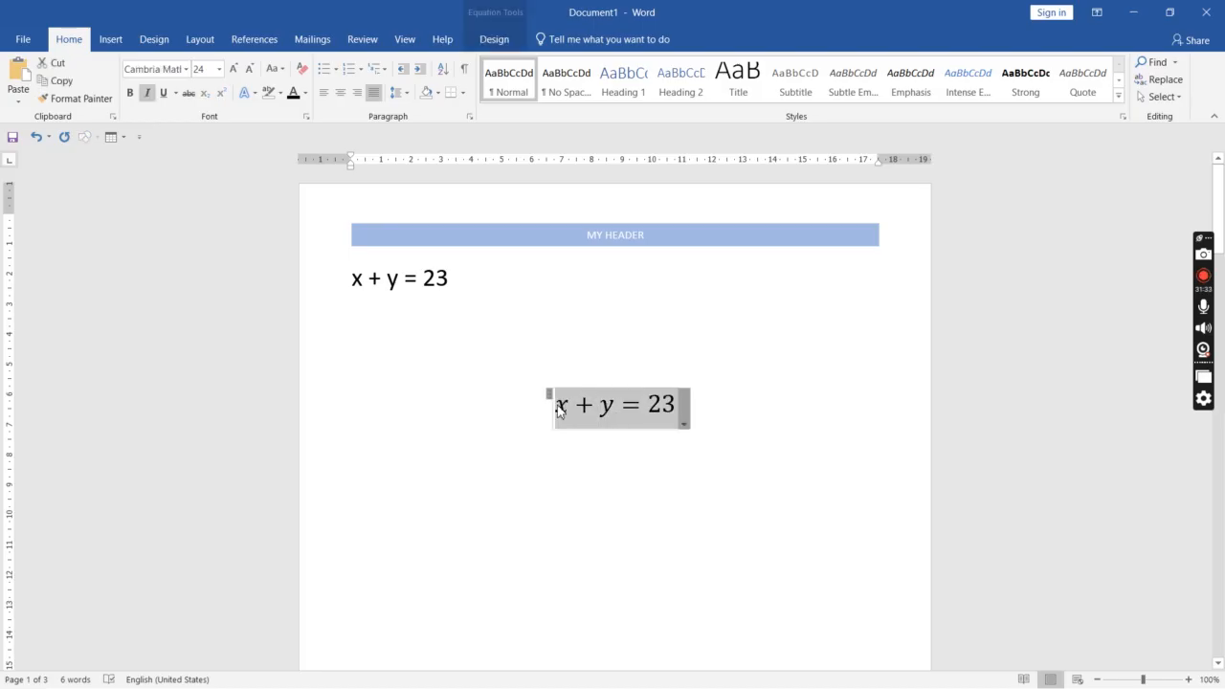
click(706, 421)
click(677, 404)
double_click(676, 405)
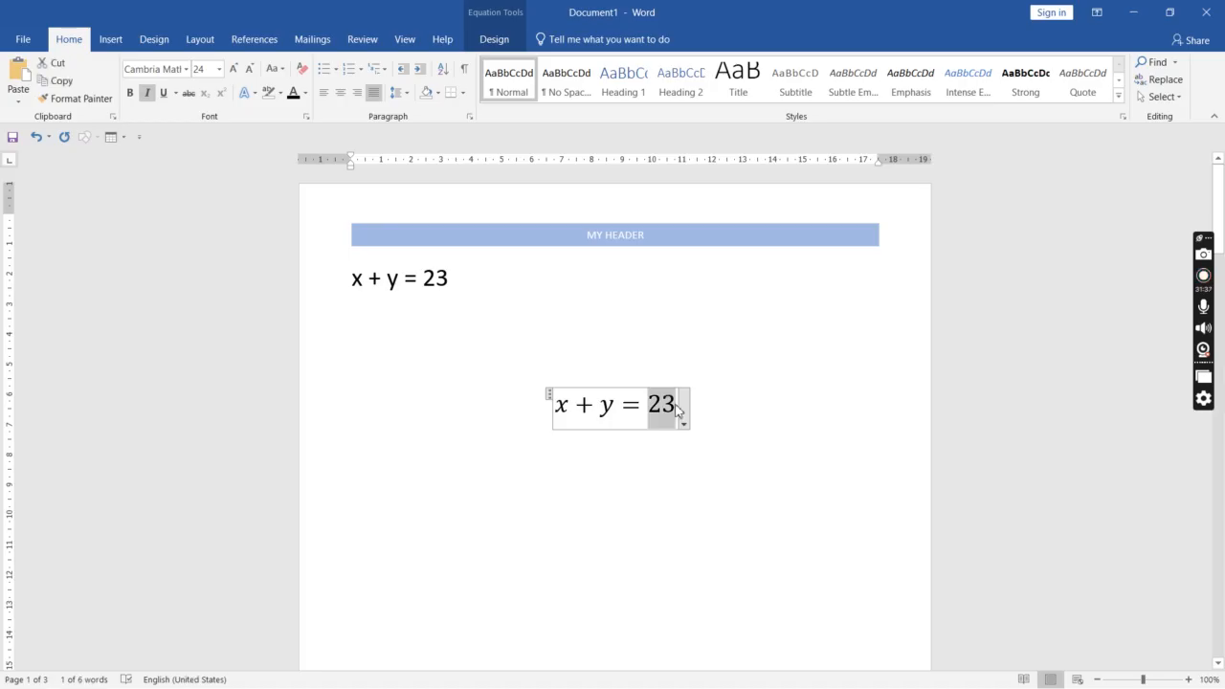
key(shift+Left)
key(shift+Left)
key(shift+Left)
key(shift+Left)
key(shift+Left)
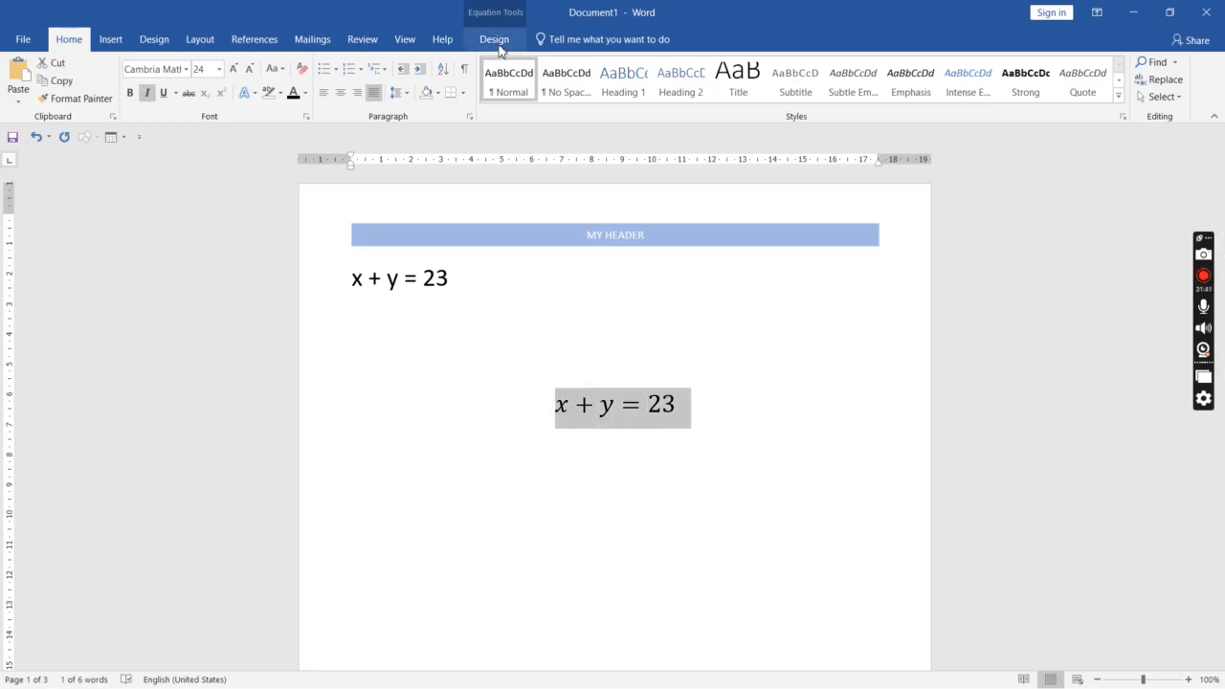
Step: Select the whole x + y = 23 equation and place it in the numerator of a stacked fraction
click(667, 331)
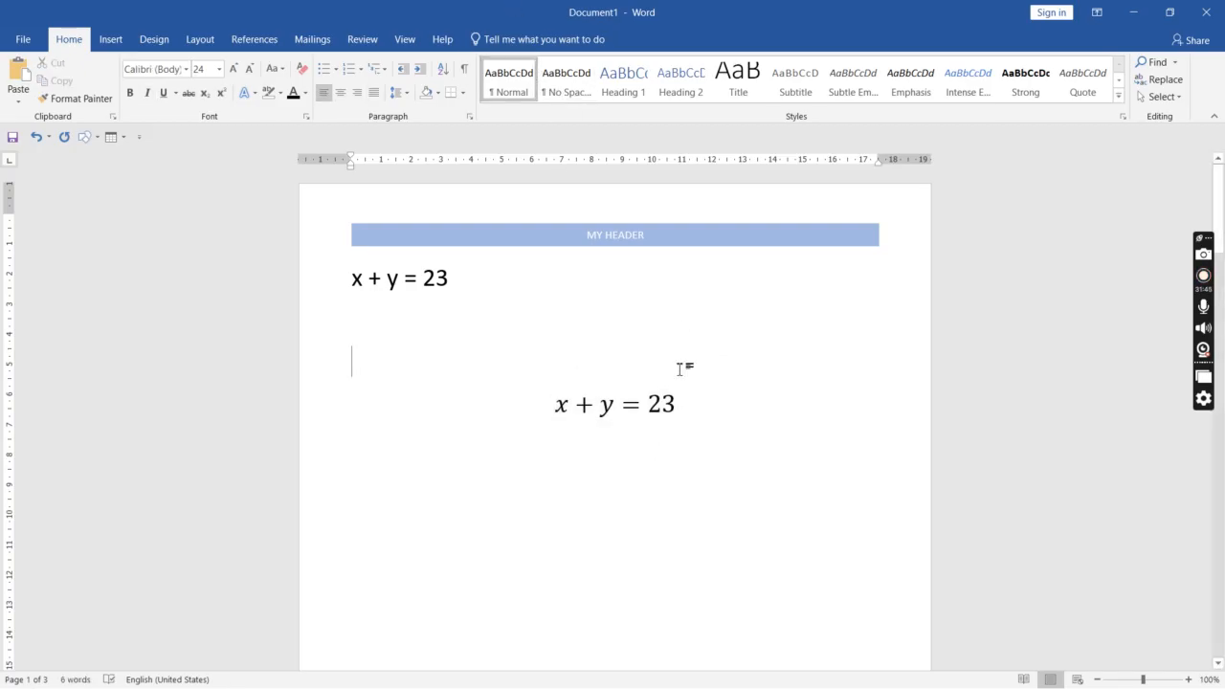
drag(682, 400, 560, 407)
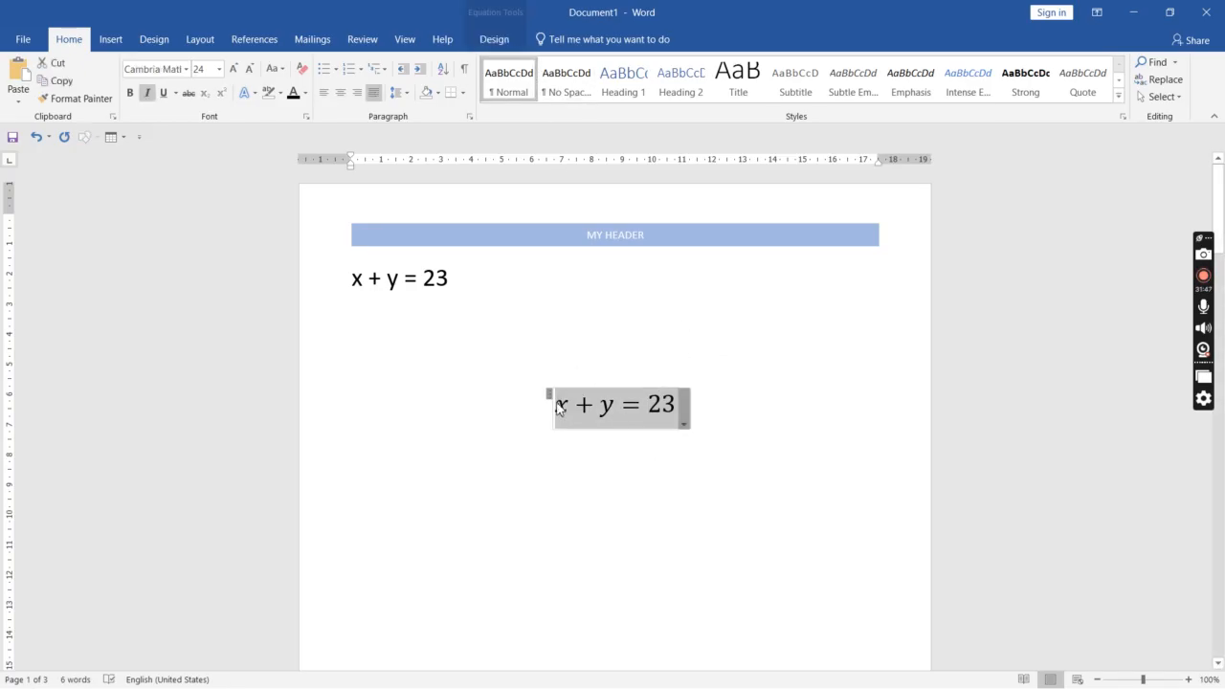
click(490, 41)
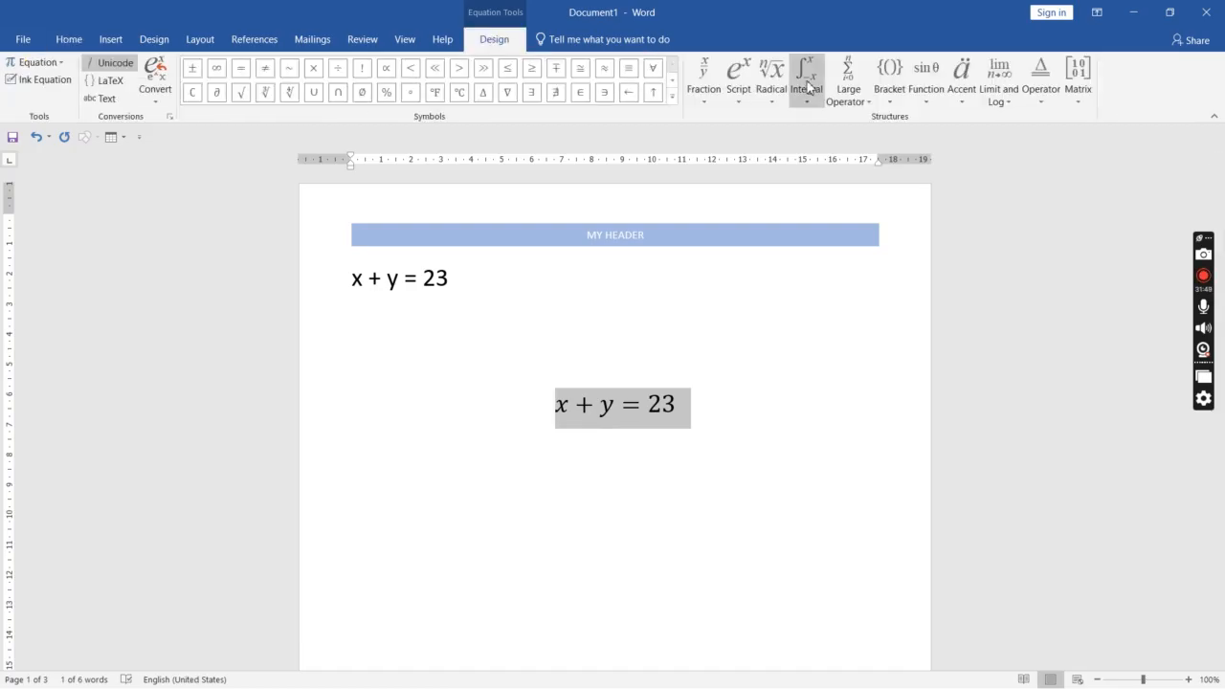
click(702, 81)
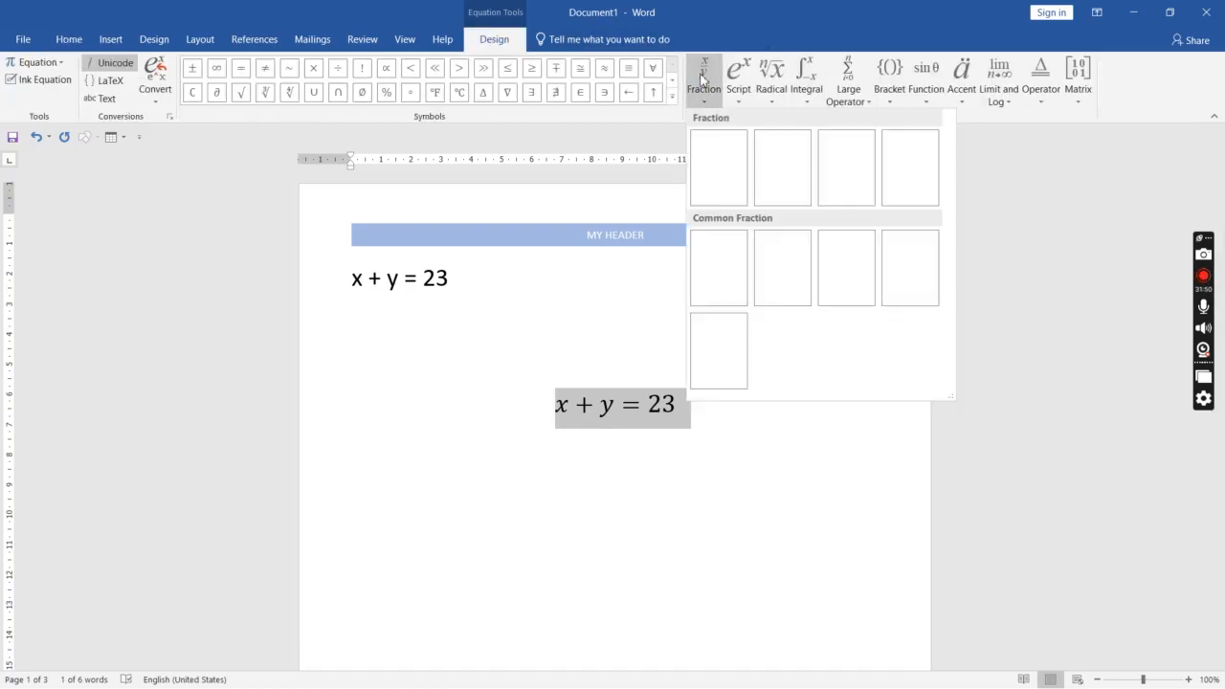
click(716, 172)
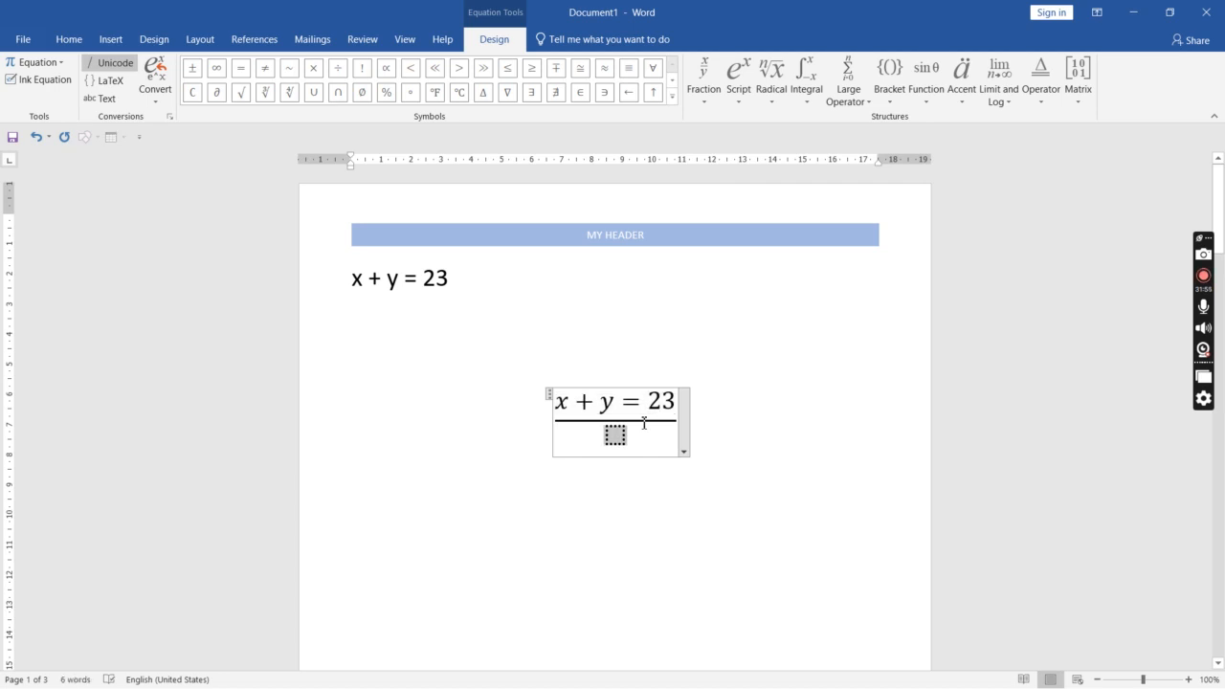
Step: Clear all content from the document body and insert a new blank equation
key(ctrl+a)
key(Delete)
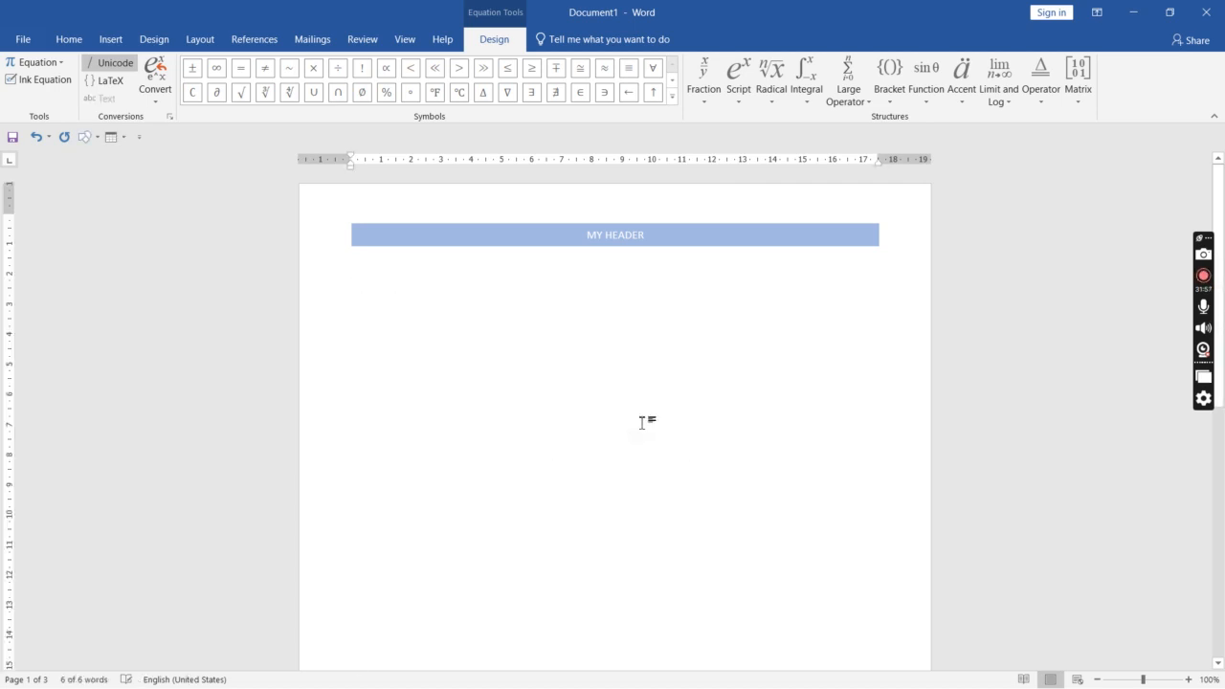
click(111, 39)
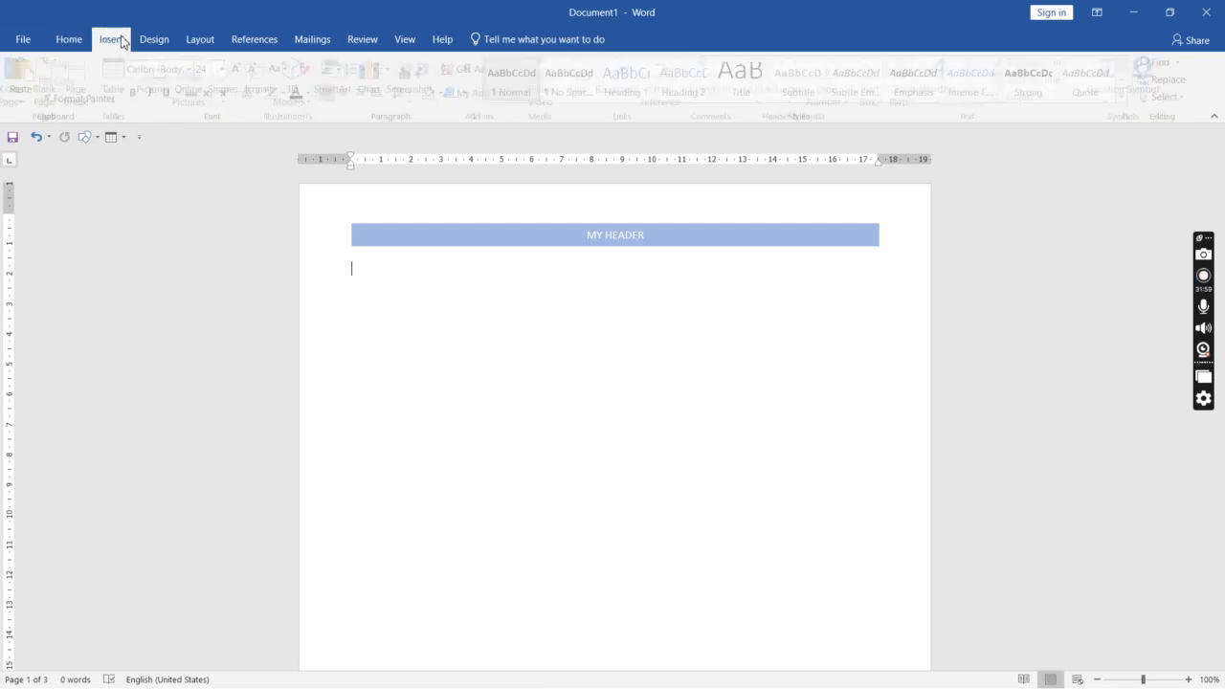
click(1110, 76)
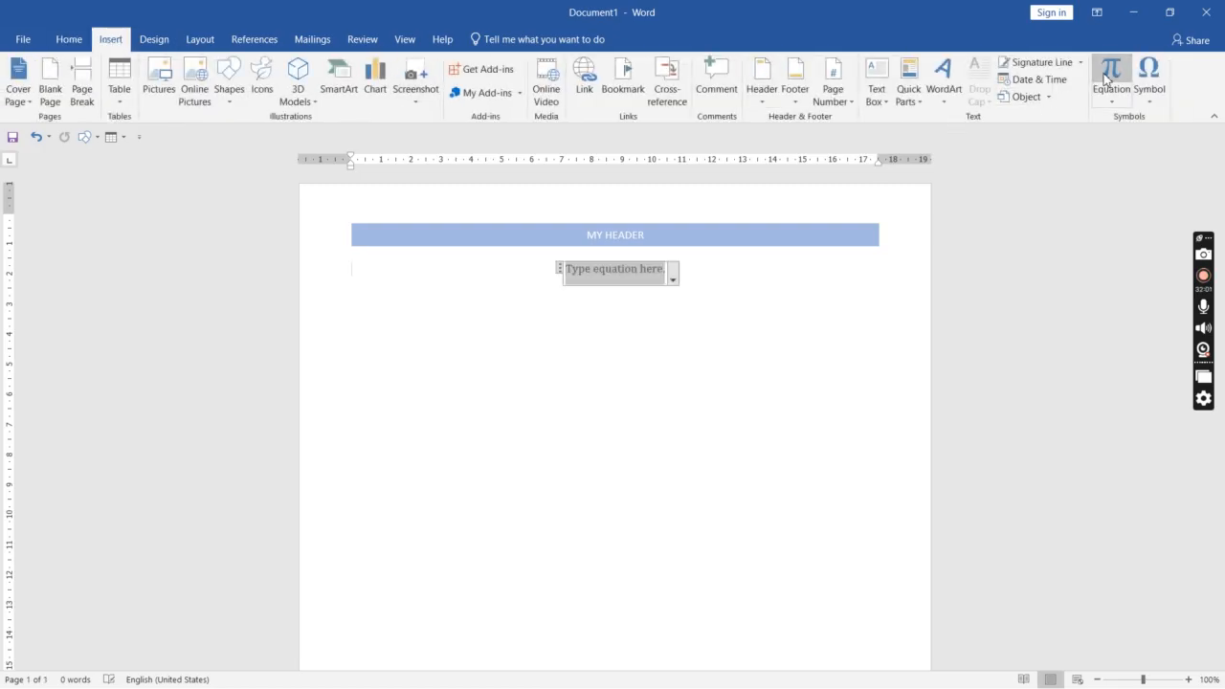
Step: Build the mixed number 2 2/3 in the equation using a stacked fraction with a whole number 2 before it
click(705, 96)
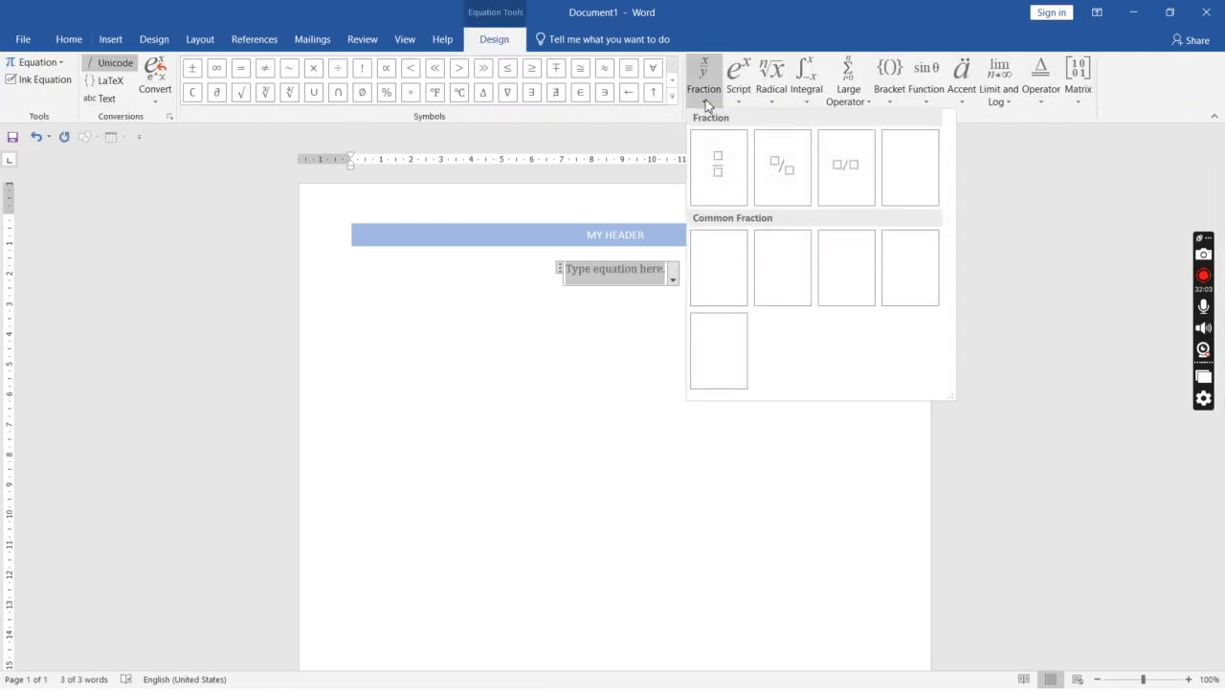
click(710, 172)
key(Down)
text(3)
key(Up)
text(2)
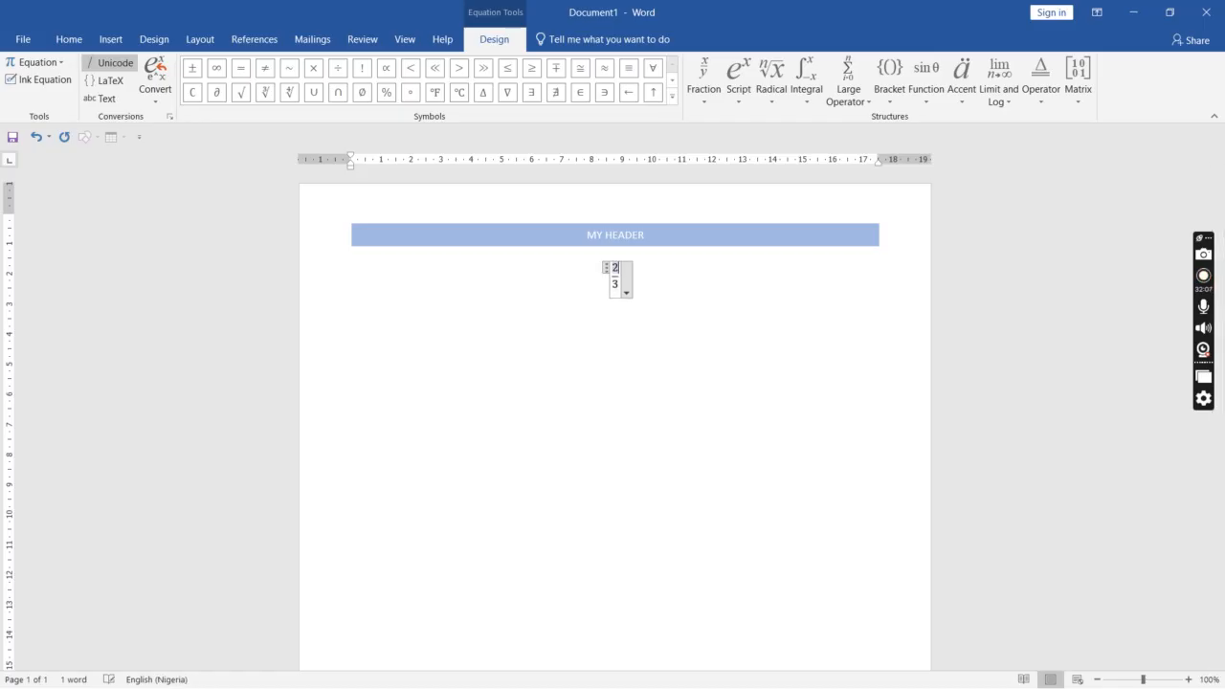
click(614, 276)
text(2)
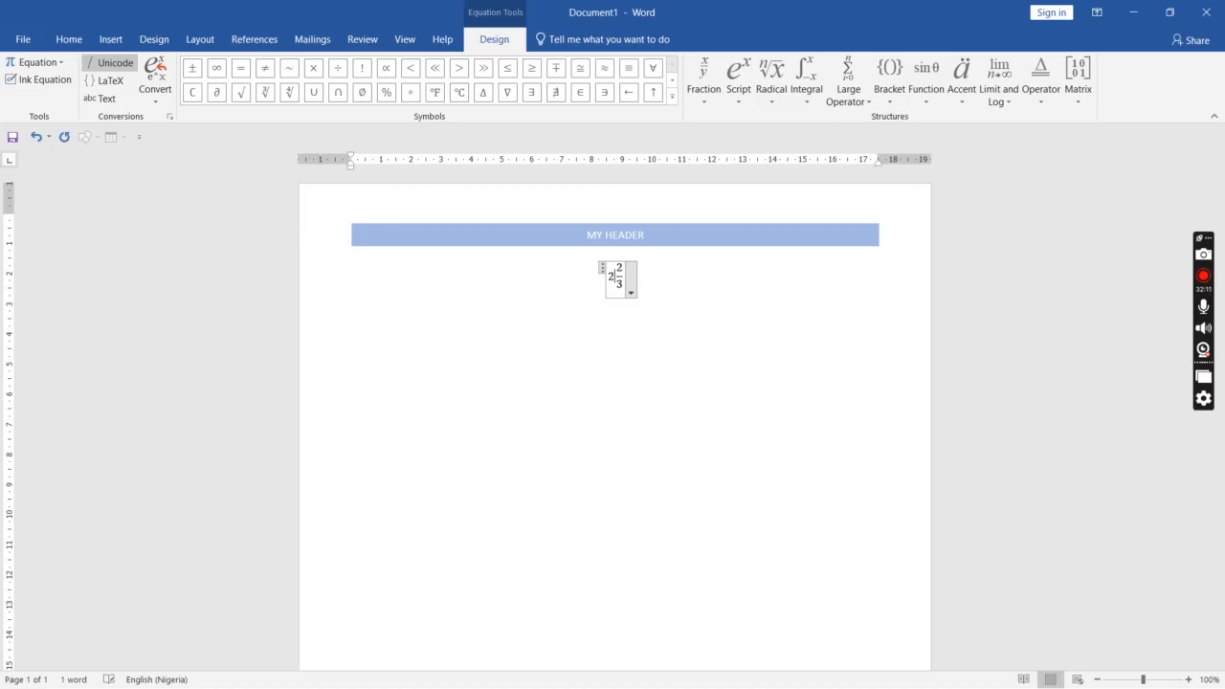
Step: Add a superscript structure after the mixed number, with base 3 and exponent 2
key(Right)
key(Right)
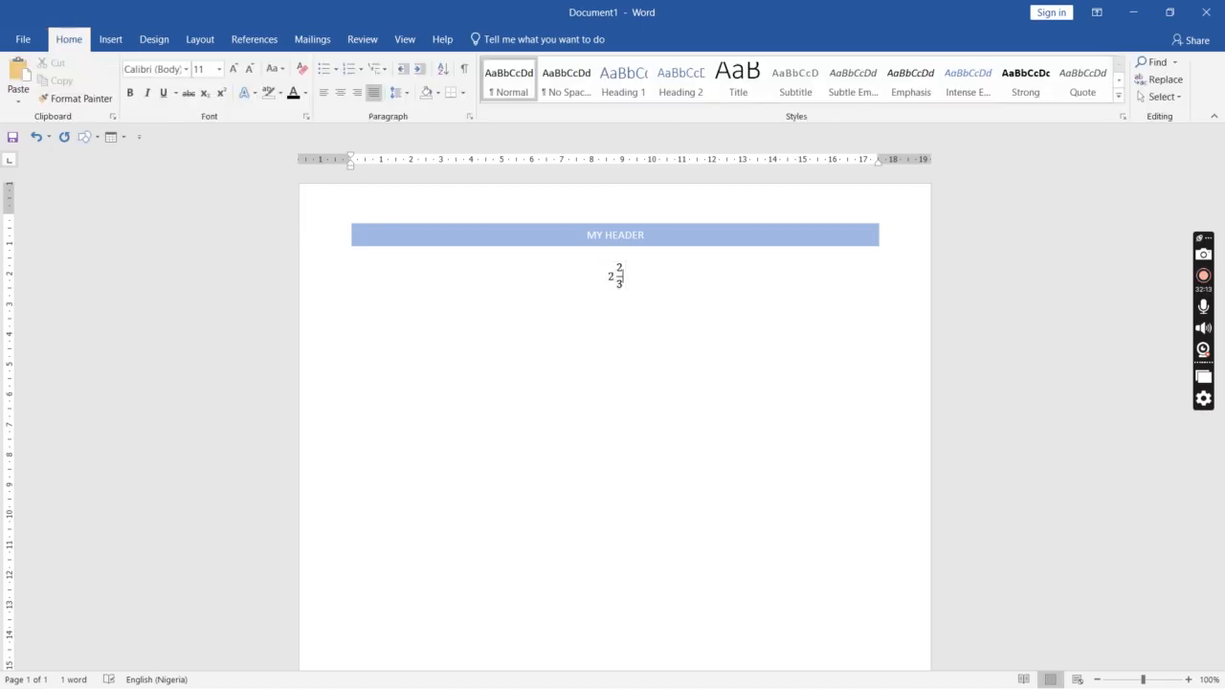
key(Left)
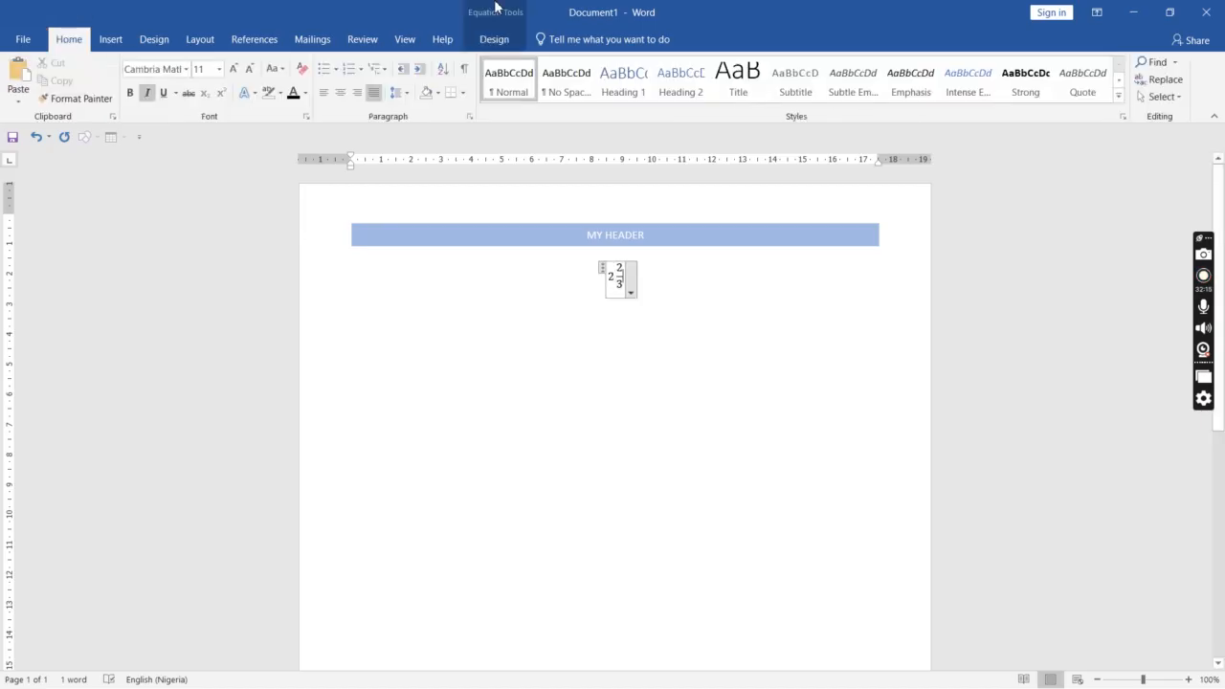
click(499, 41)
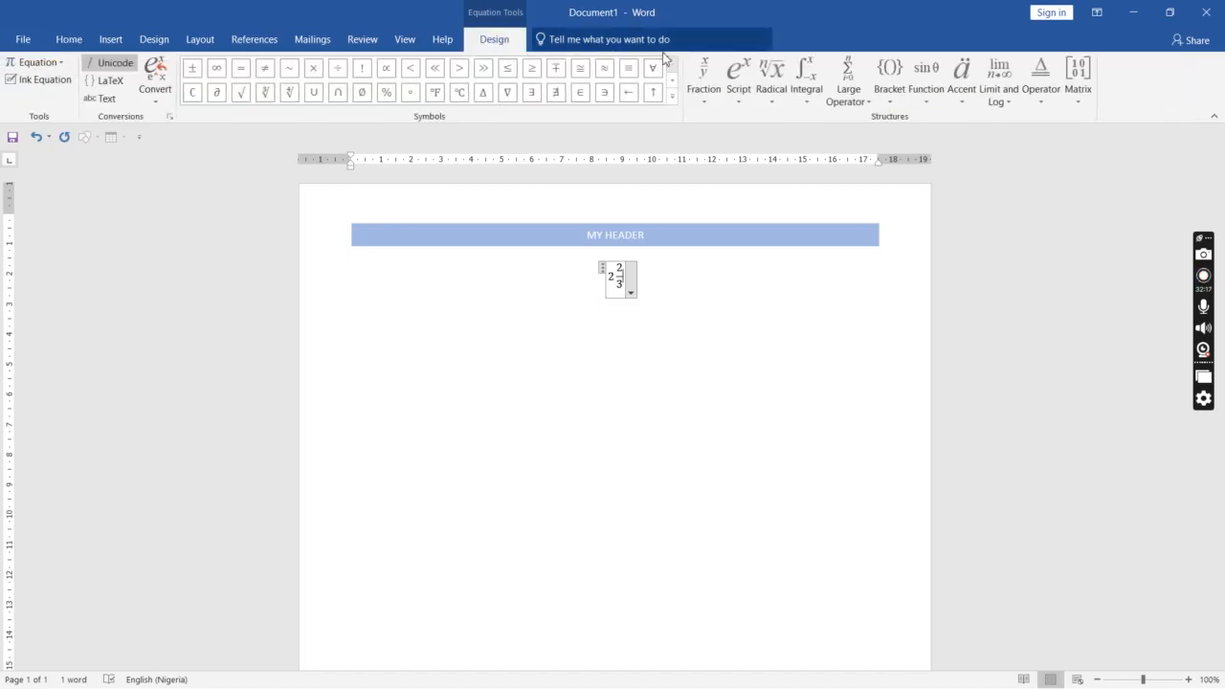
click(737, 88)
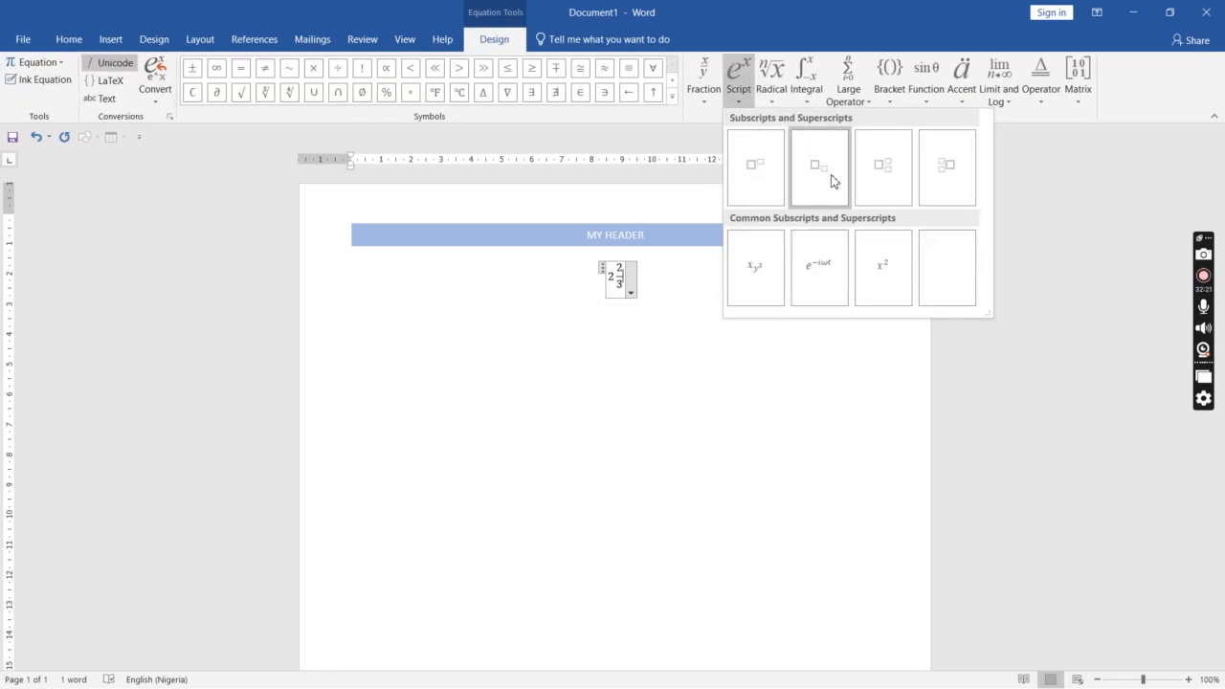
click(756, 178)
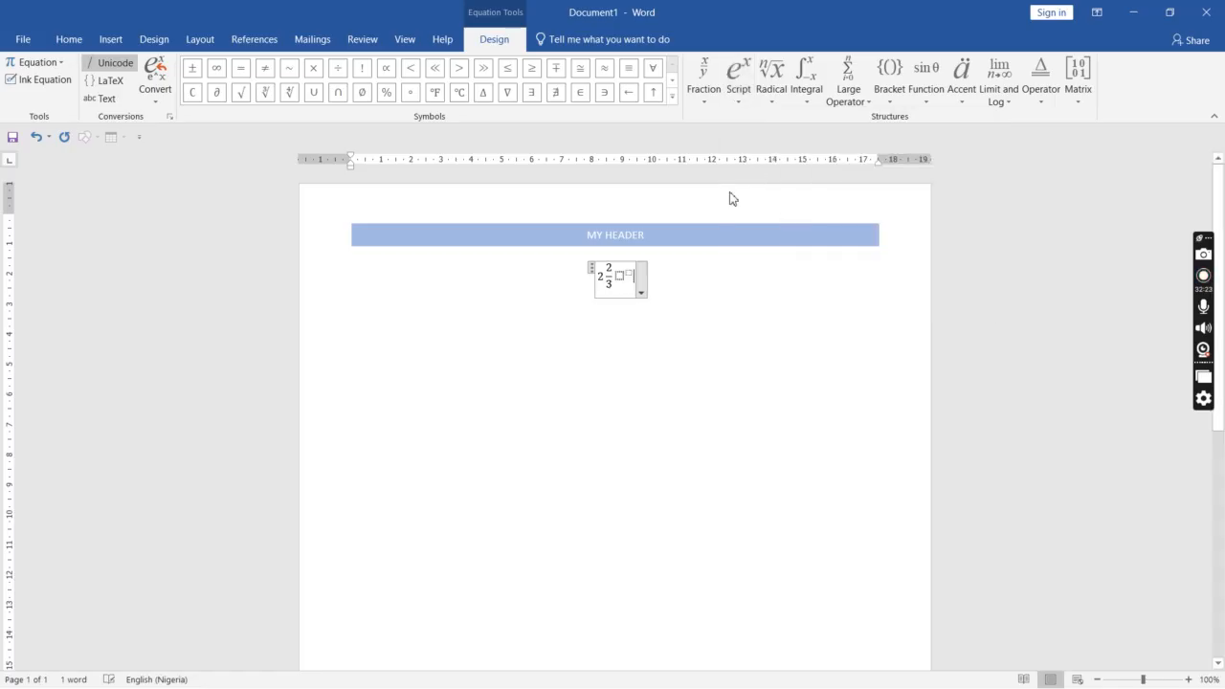
text(3)
text(2)
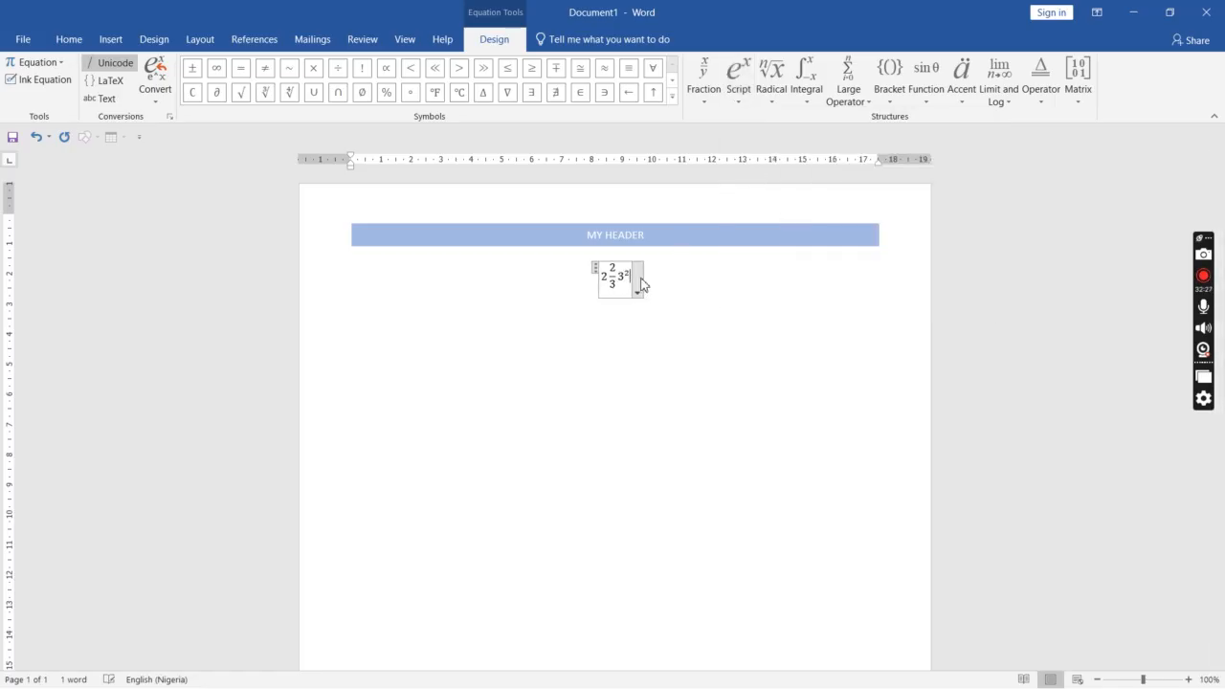
Step: Delete the equation with the mixed number and the superscript term from the page
drag(629, 284, 609, 278)
key(BackSpace)
key(BackSpace)
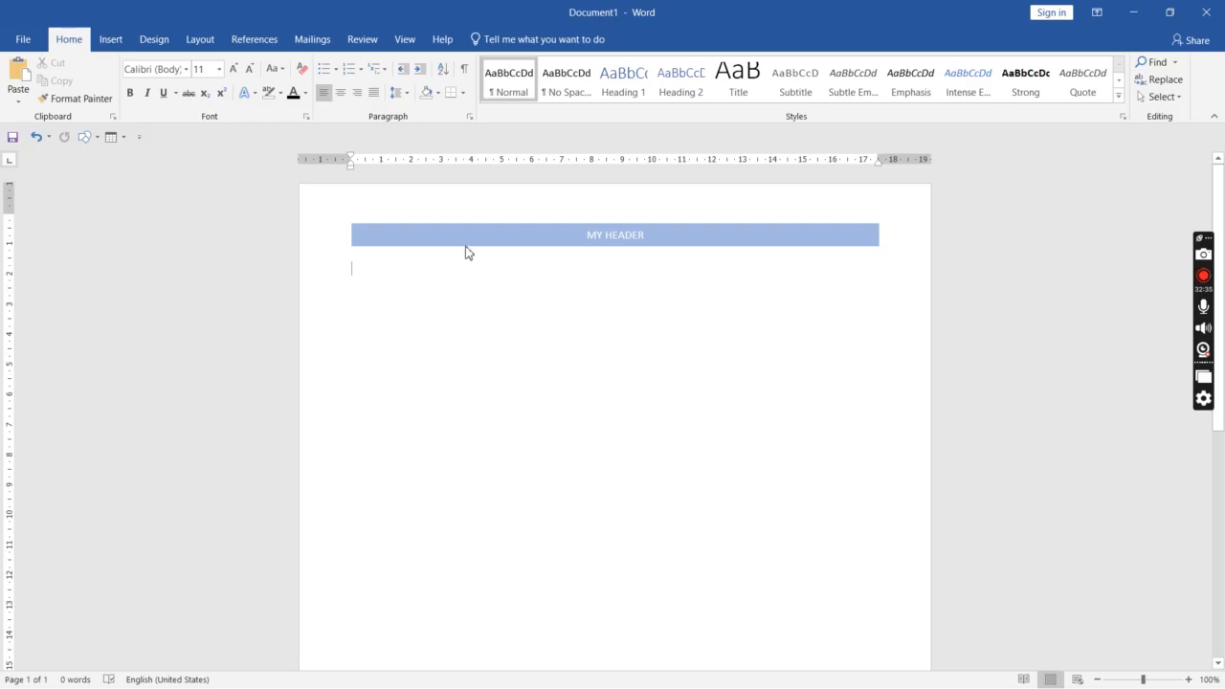
Step: Apply the Facet theme to the document and look at the available theme color sets
click(111, 42)
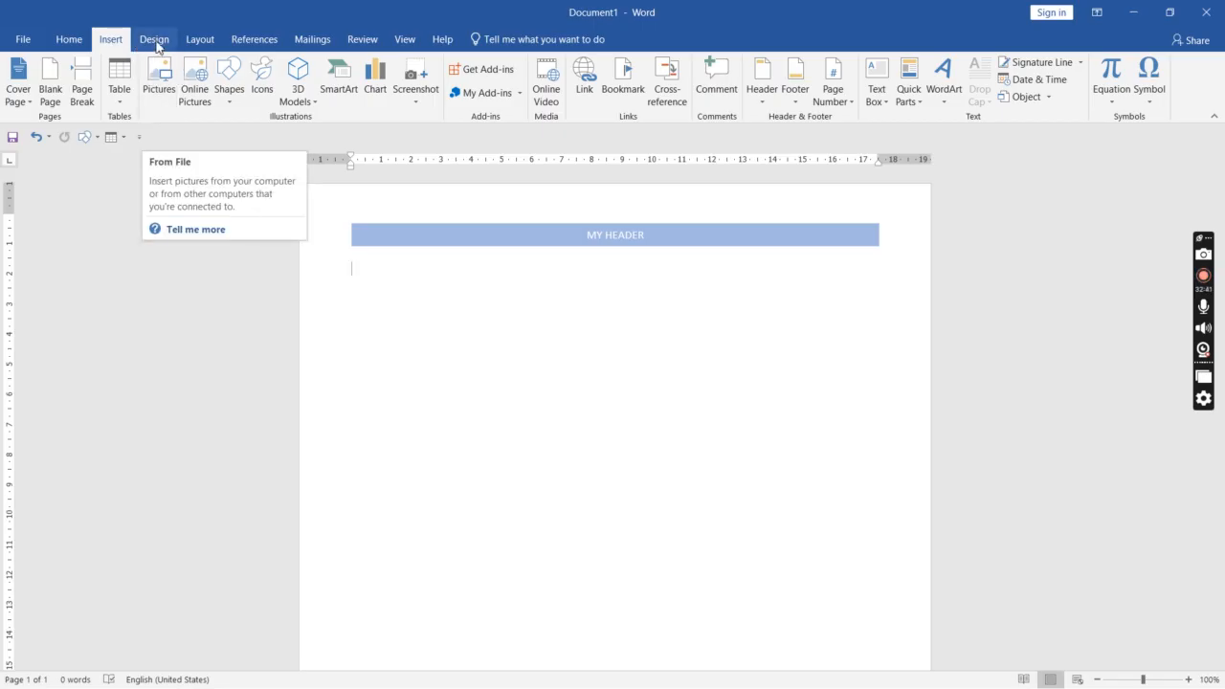
click(156, 42)
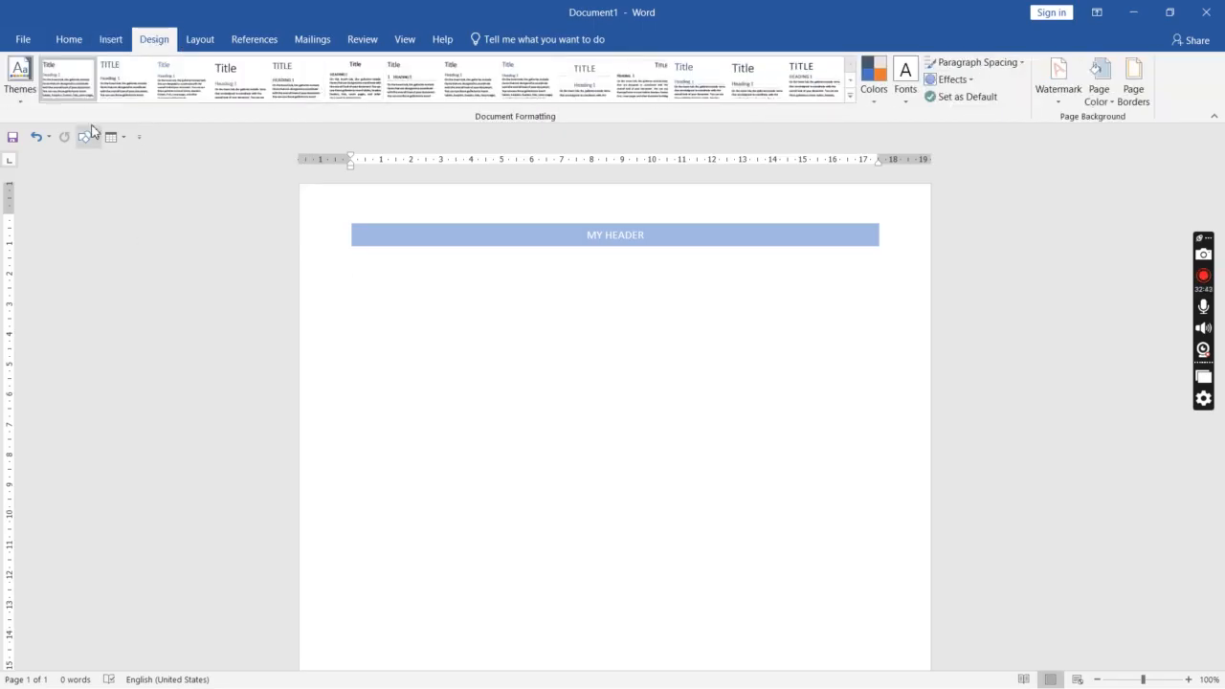
click(19, 95)
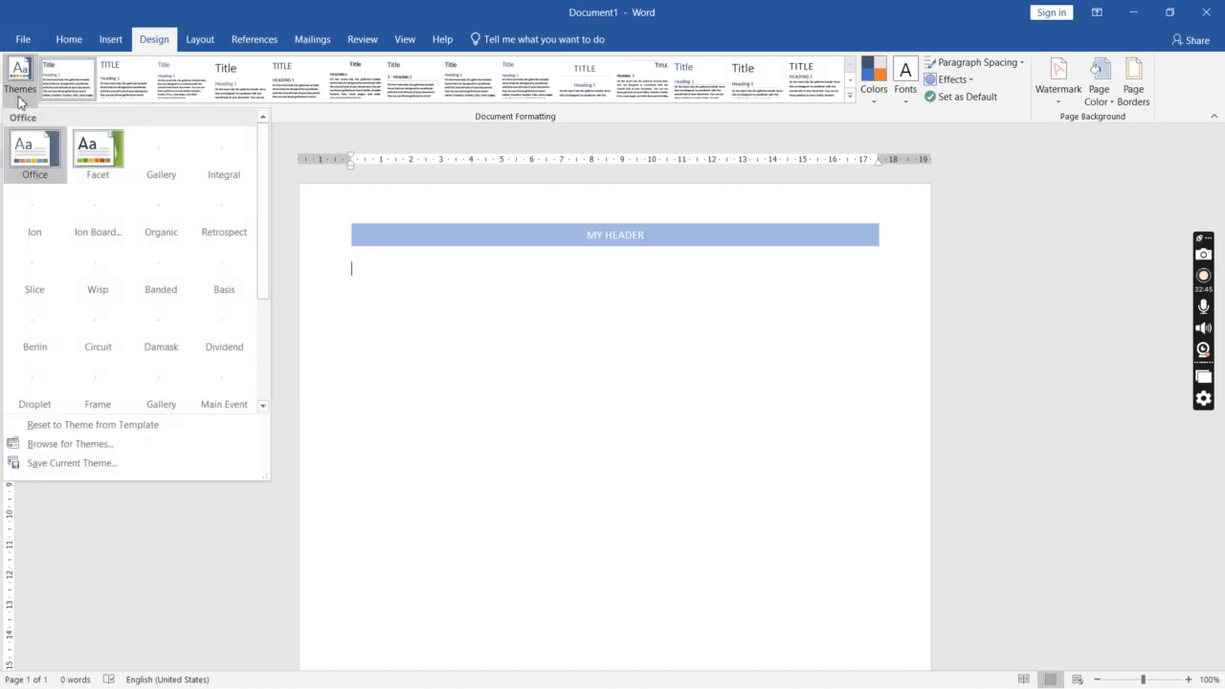
click(101, 159)
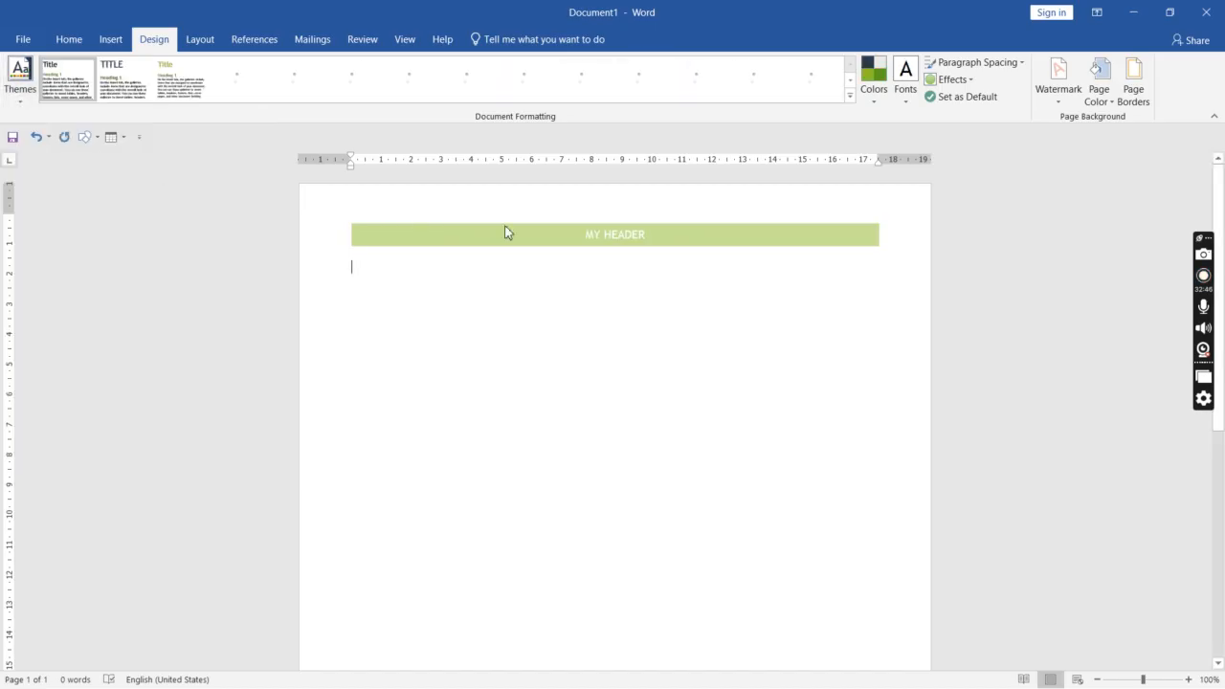
scroll(1223, 198, down, 10)
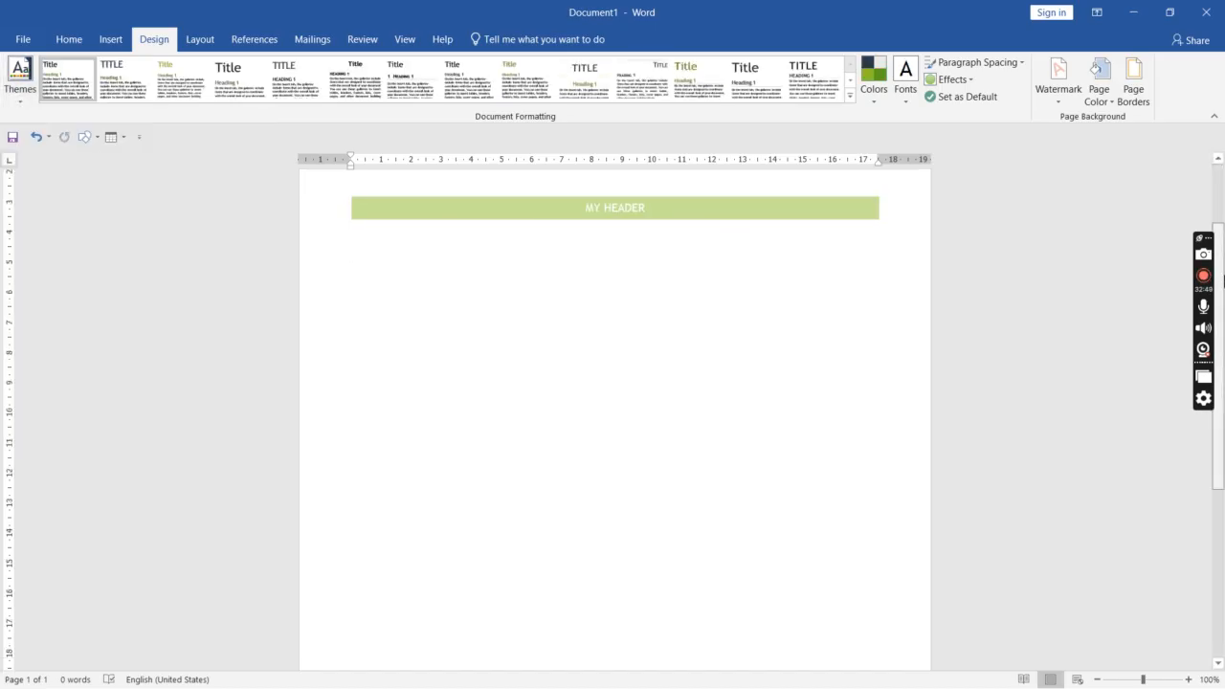
scroll(1217, 221, up, 10)
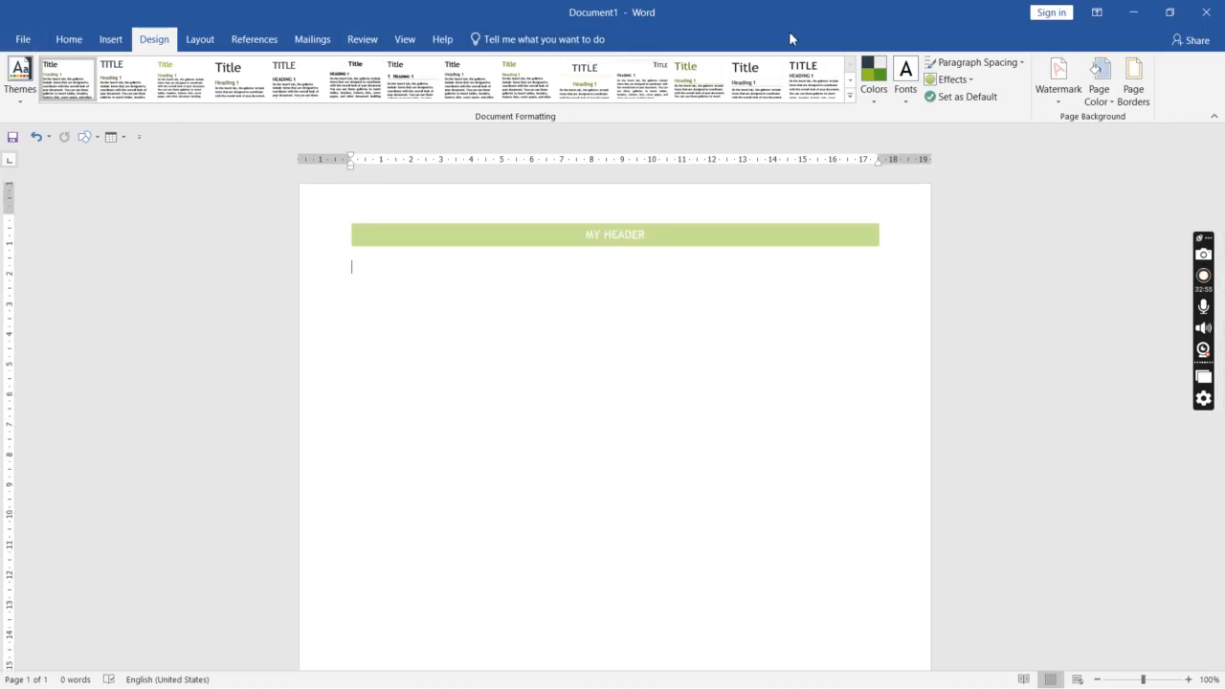
click(875, 91)
click(875, 95)
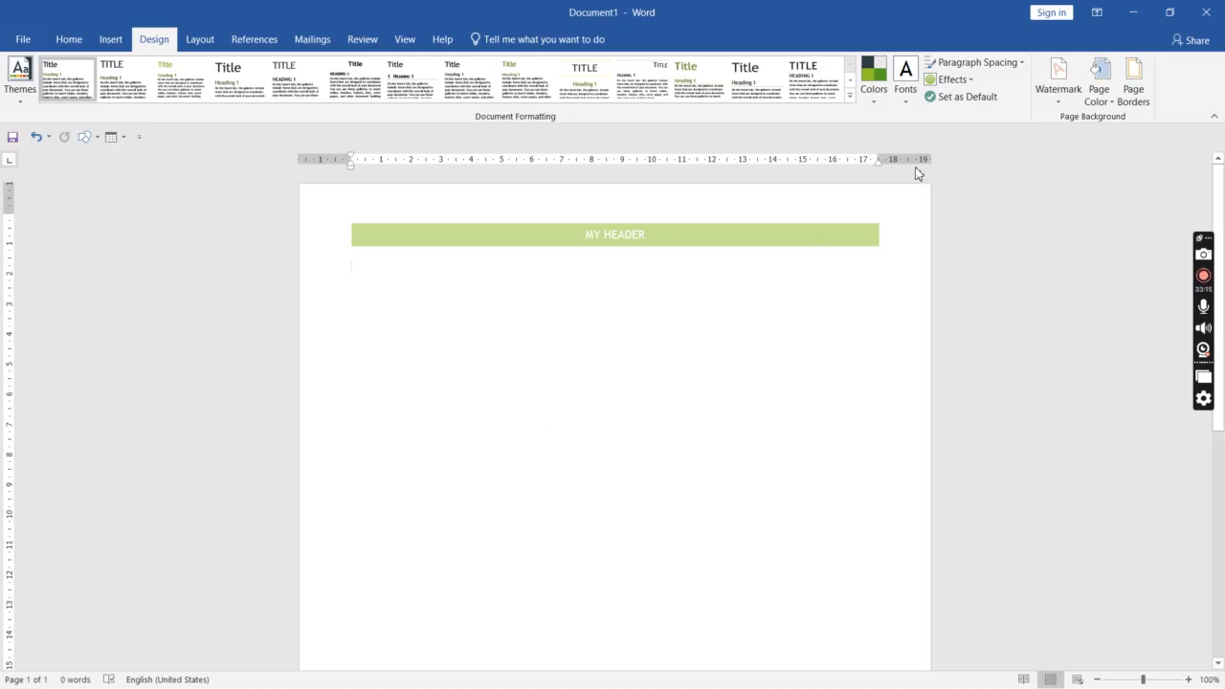
Step: Apply the CONFIDENTIAL 1 watermark and replace it with a custom text watermark reading MY WATERMARK
click(1055, 88)
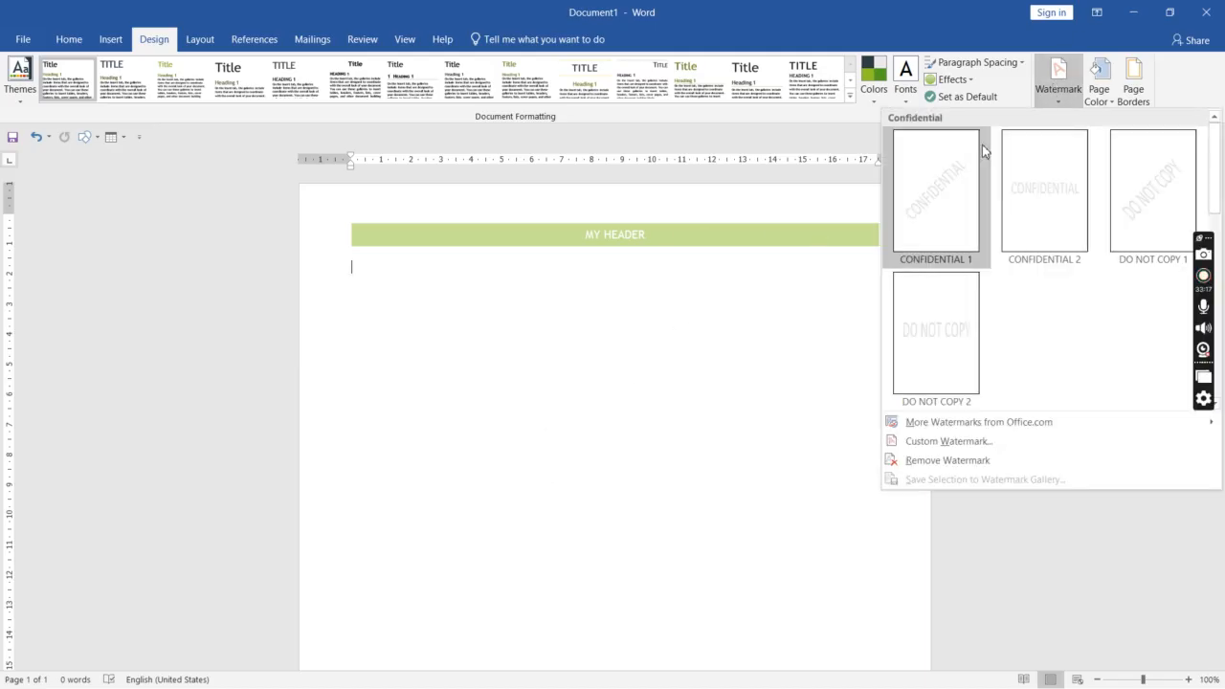
click(963, 206)
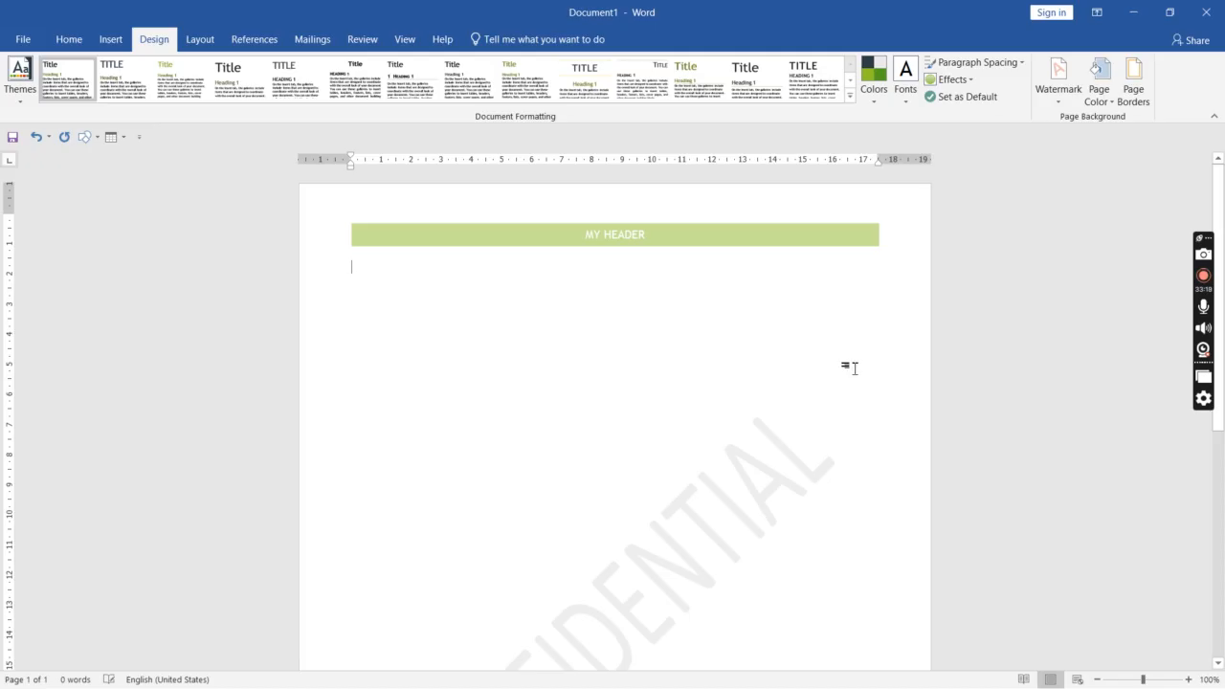
click(1058, 86)
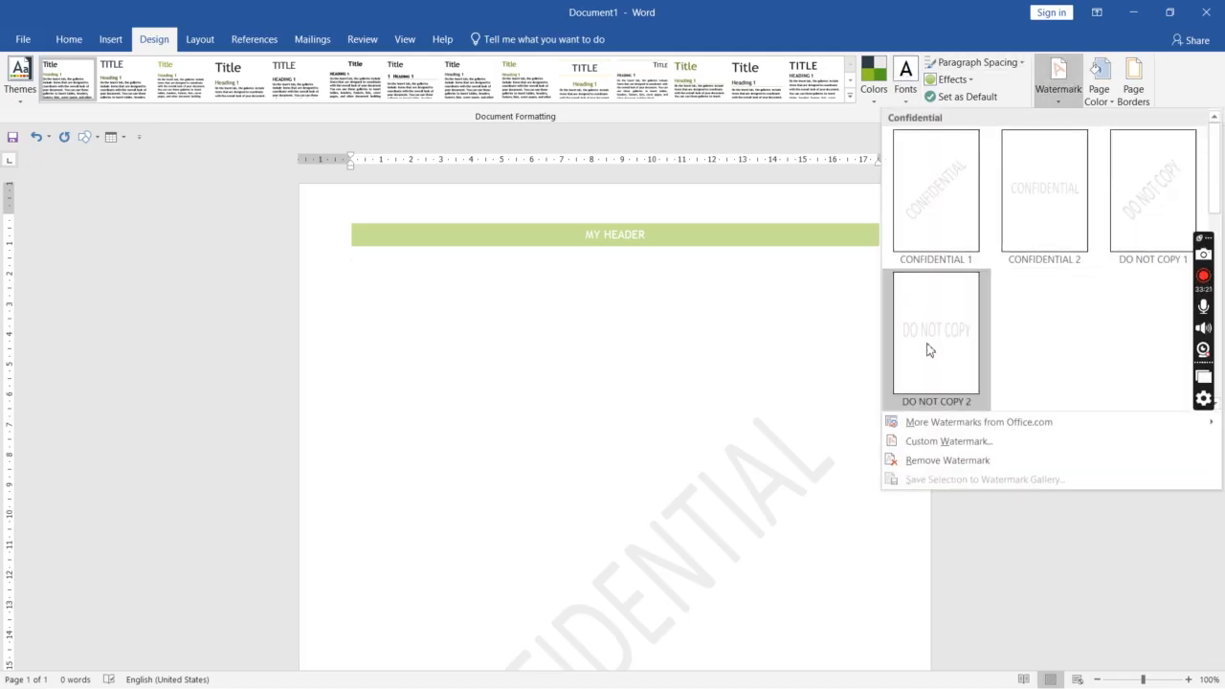
click(952, 441)
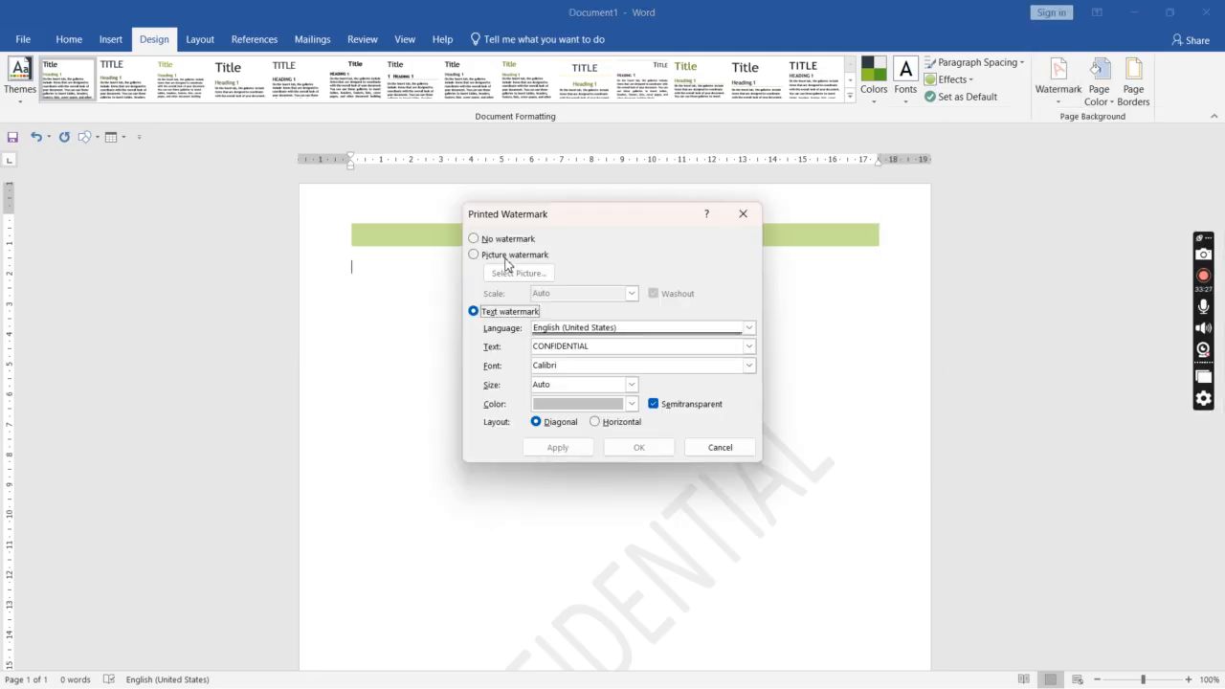
click(478, 316)
click(605, 348)
drag(604, 348, 520, 354)
text(MY WATERMARK)
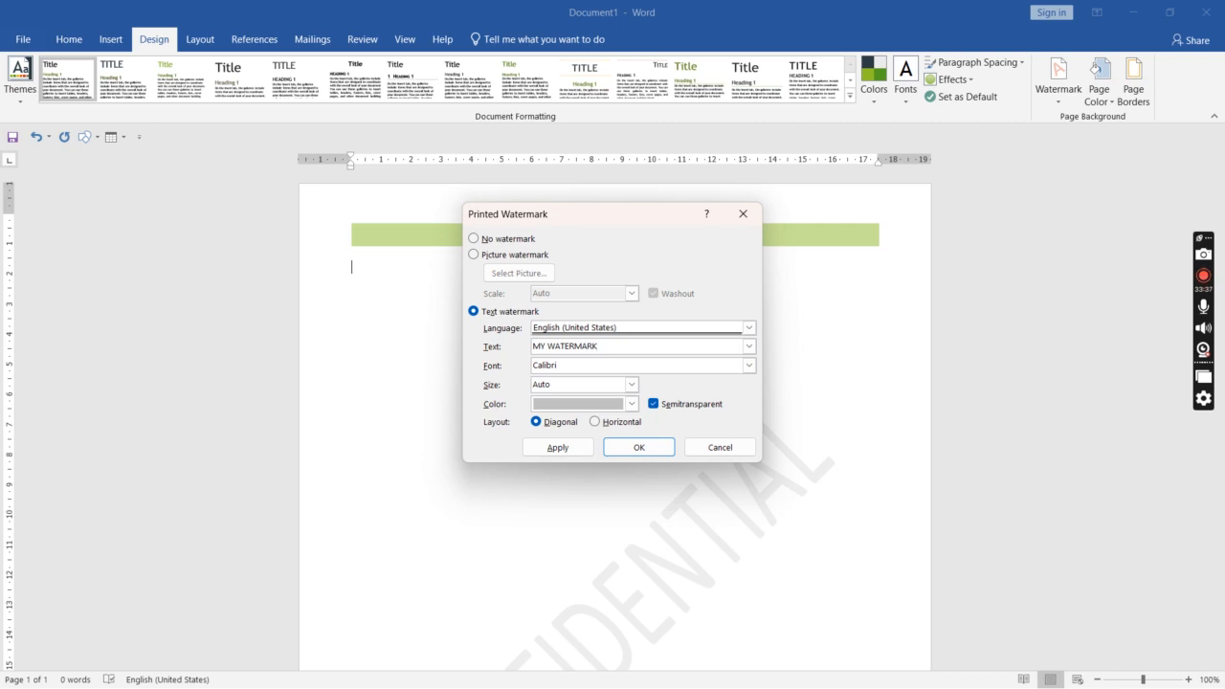
click(639, 447)
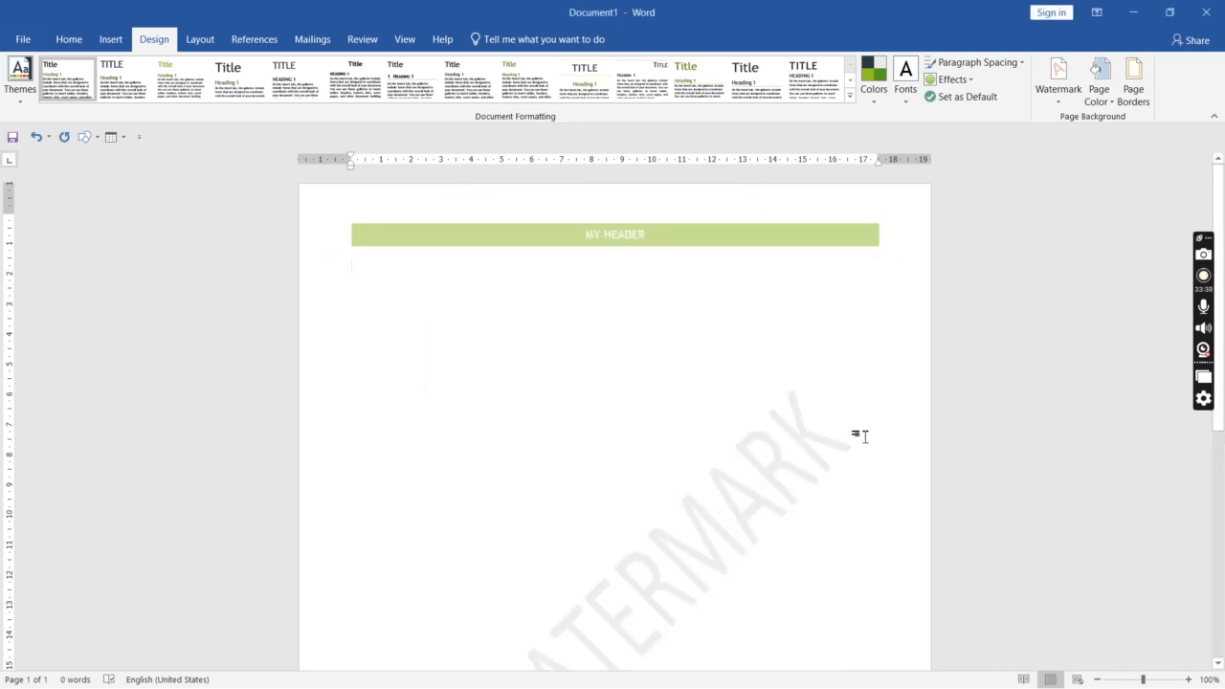
Step: Replace the text watermark with a picture watermark using SQUAD Cipher.jpg from the Pictures folder, with Auto scale and Washout
mouse_move(1222, 212)
mouse_down()
mouse_move(1222, 436)
mouse_move(1222, 209)
mouse_up()
click(1055, 76)
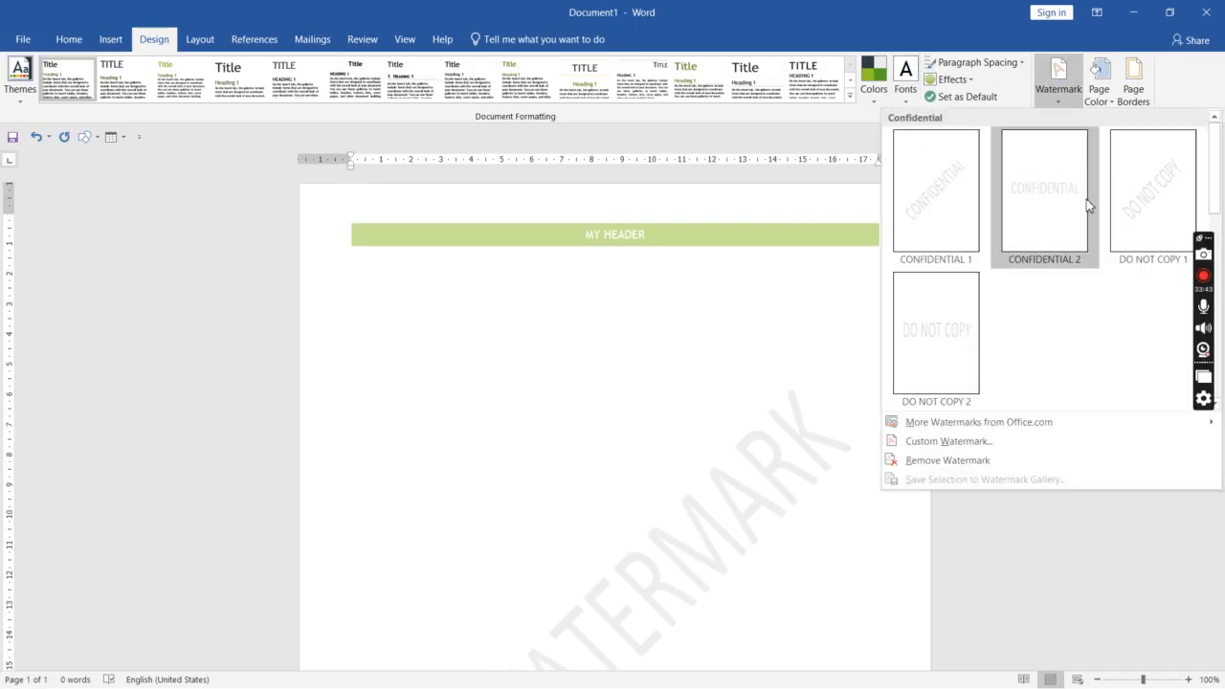
click(963, 437)
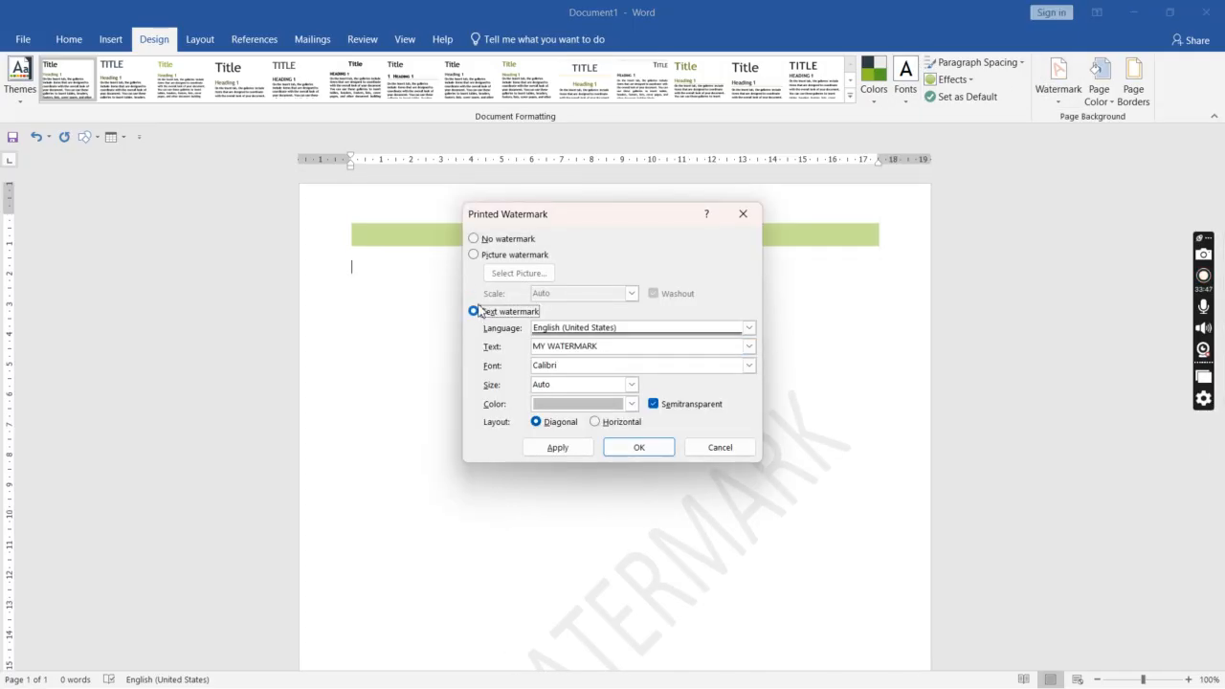
click(475, 255)
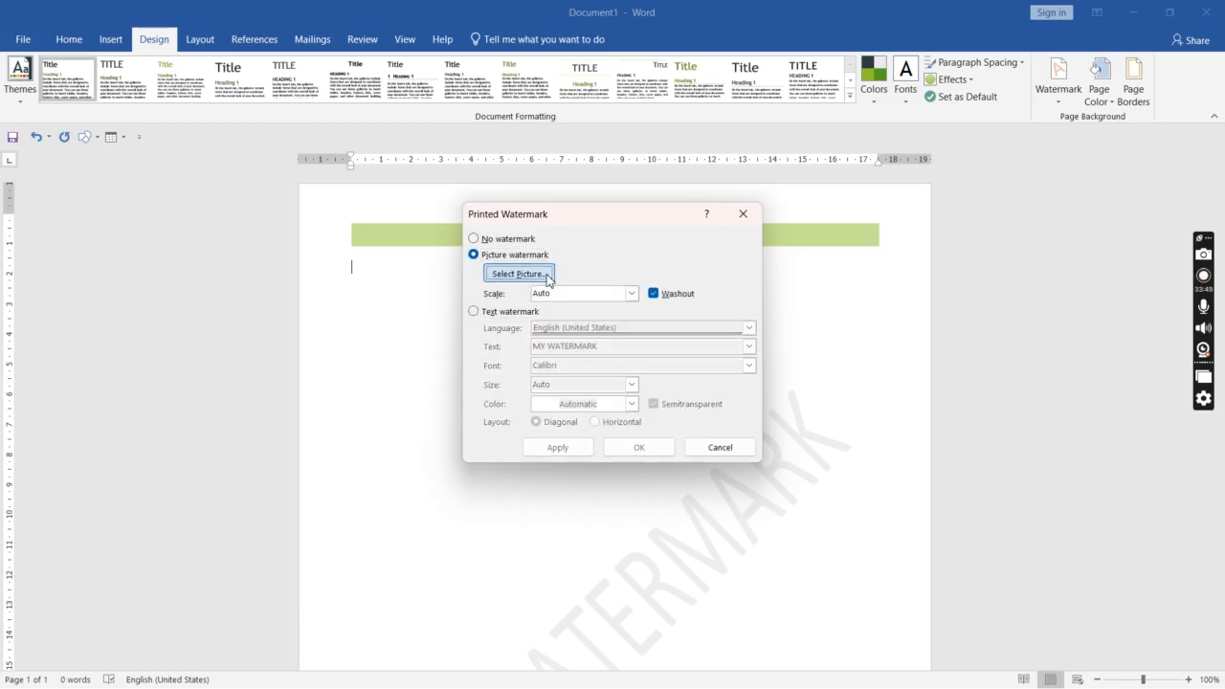
click(517, 274)
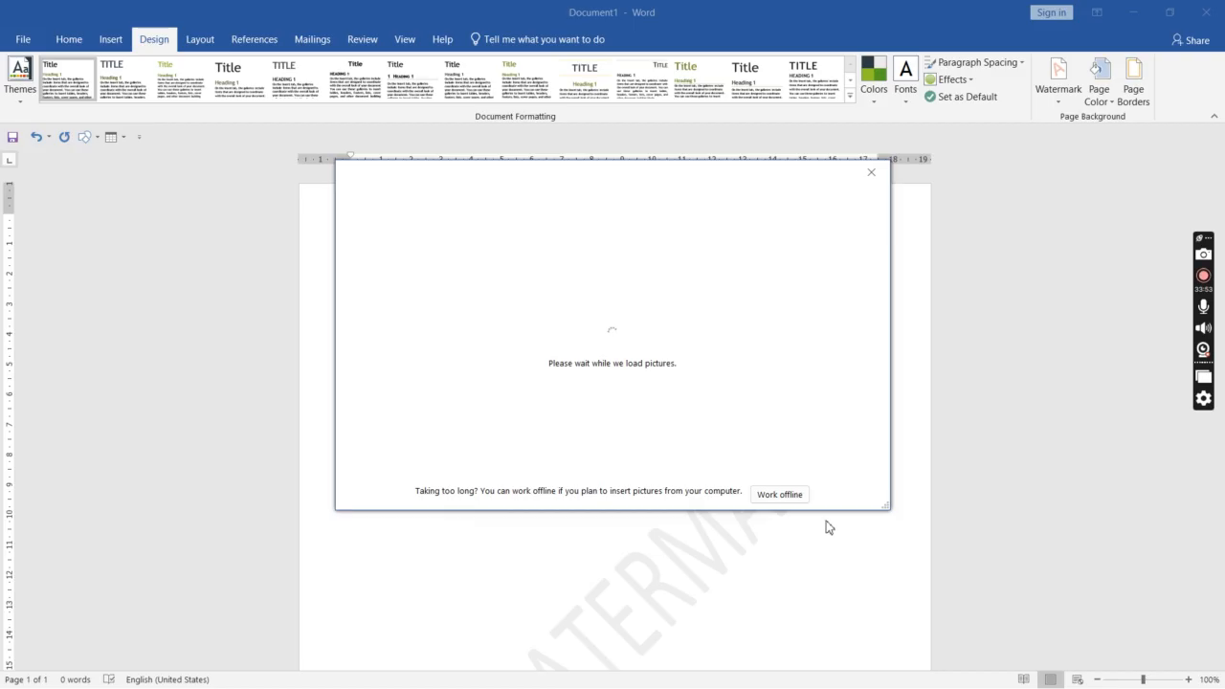
click(780, 494)
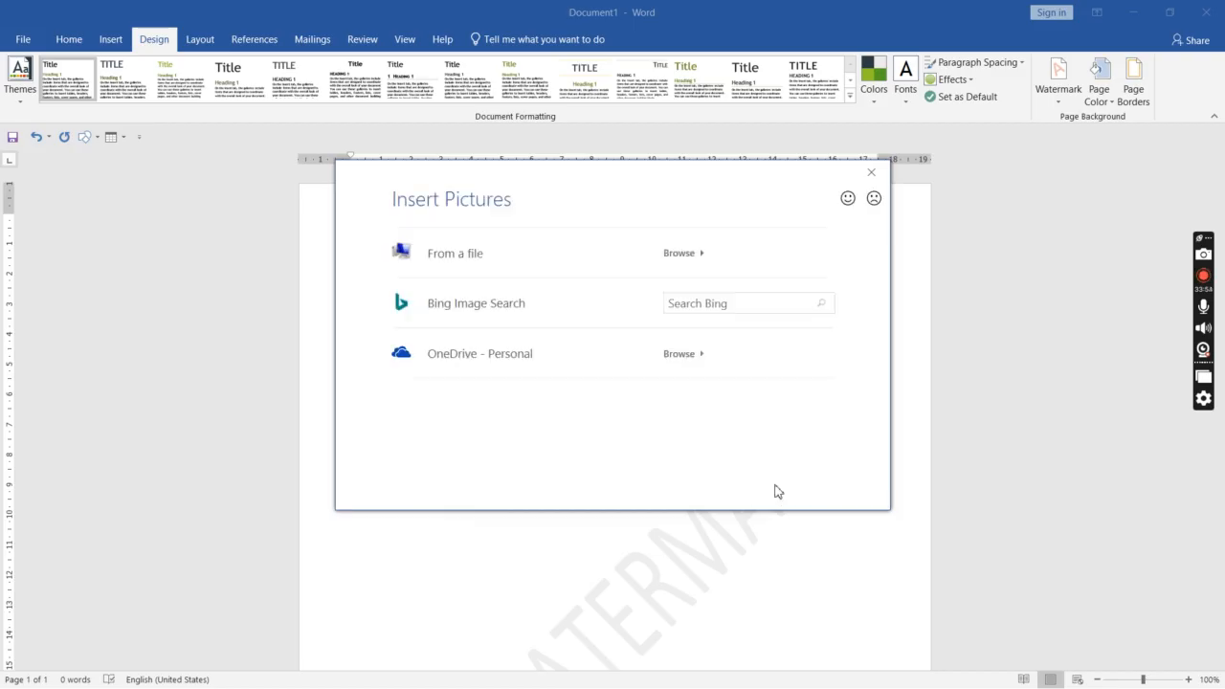
click(476, 261)
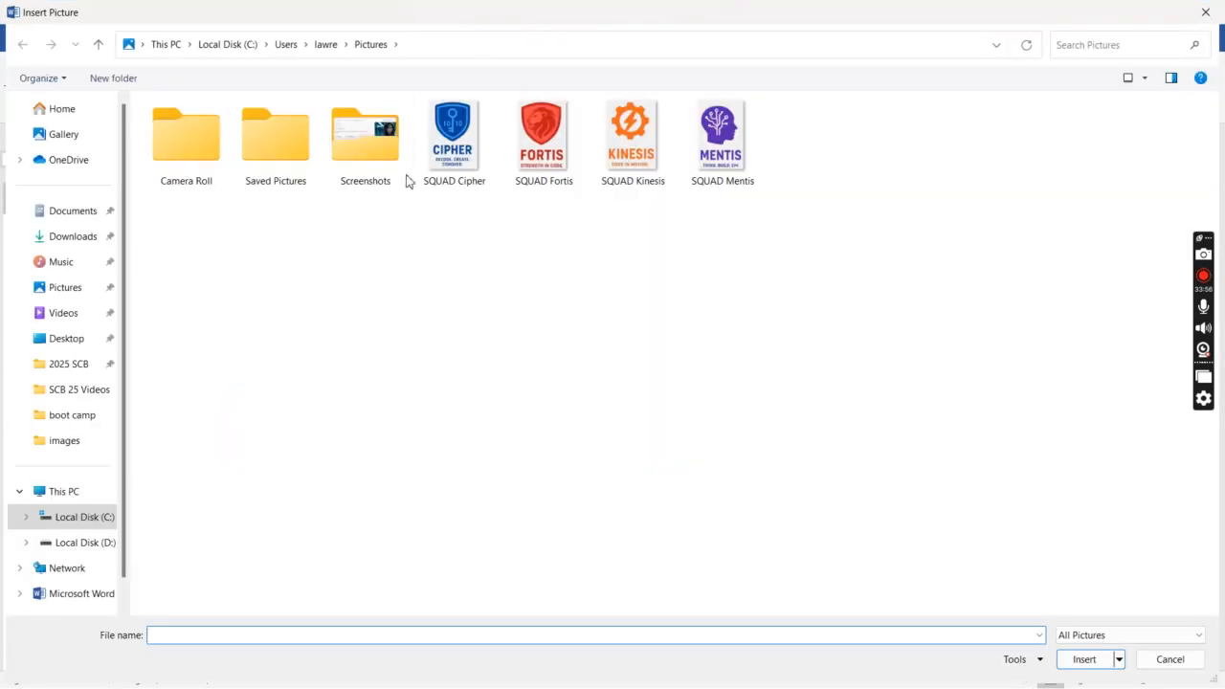
double_click(413, 178)
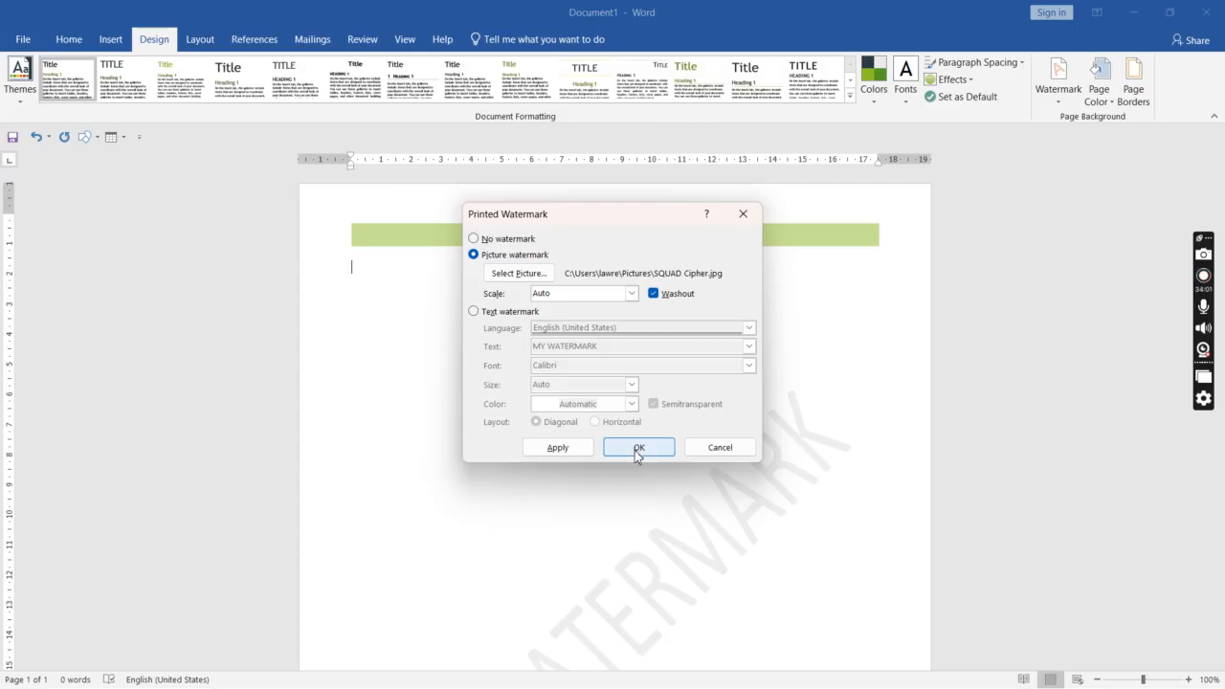
click(577, 450)
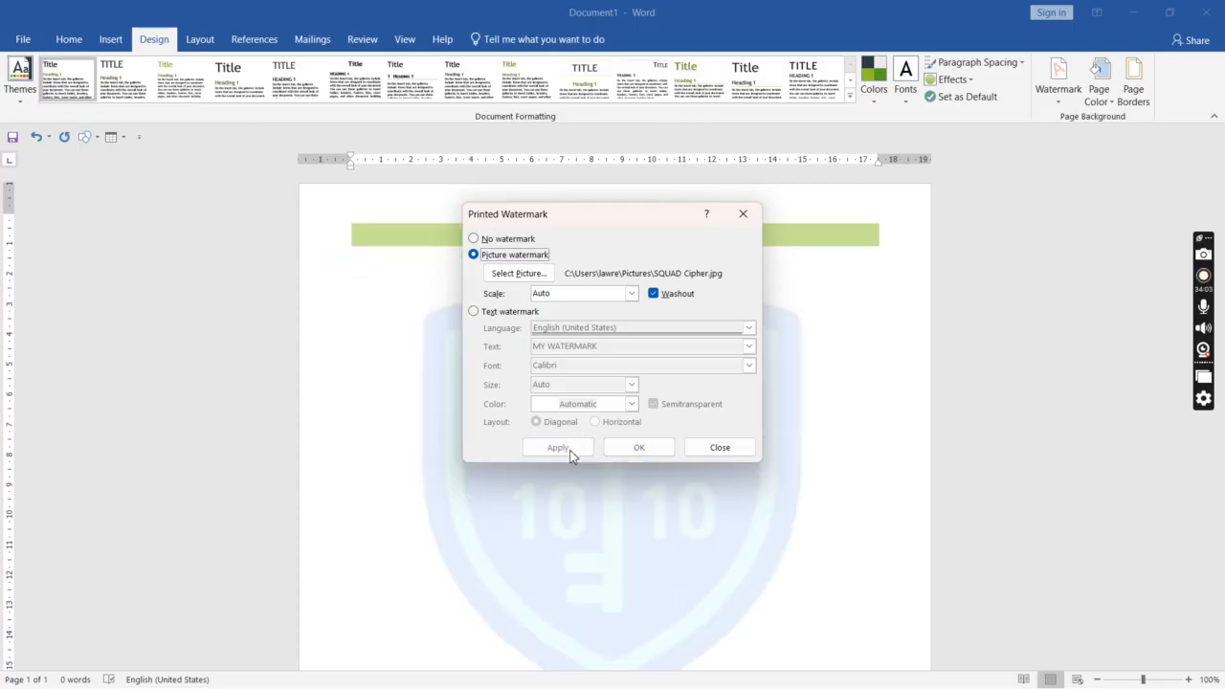
click(696, 447)
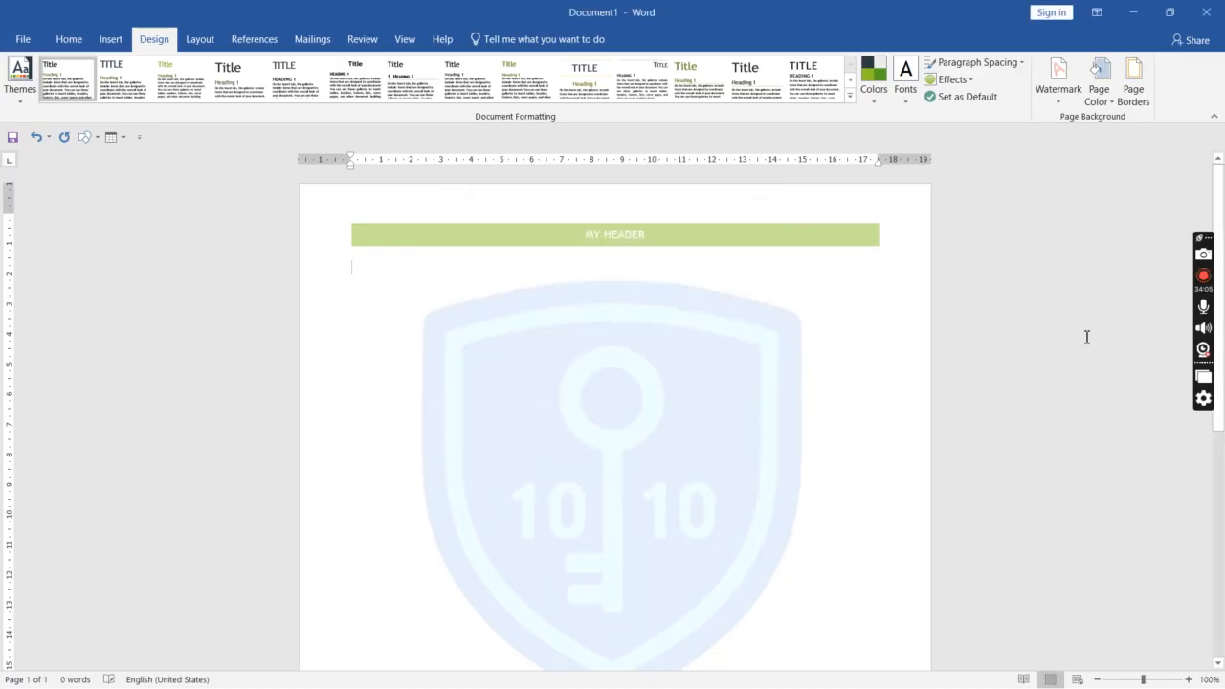
Step: Remove the picture watermark from the document
drag(1222, 293, 1222, 201)
click(1058, 77)
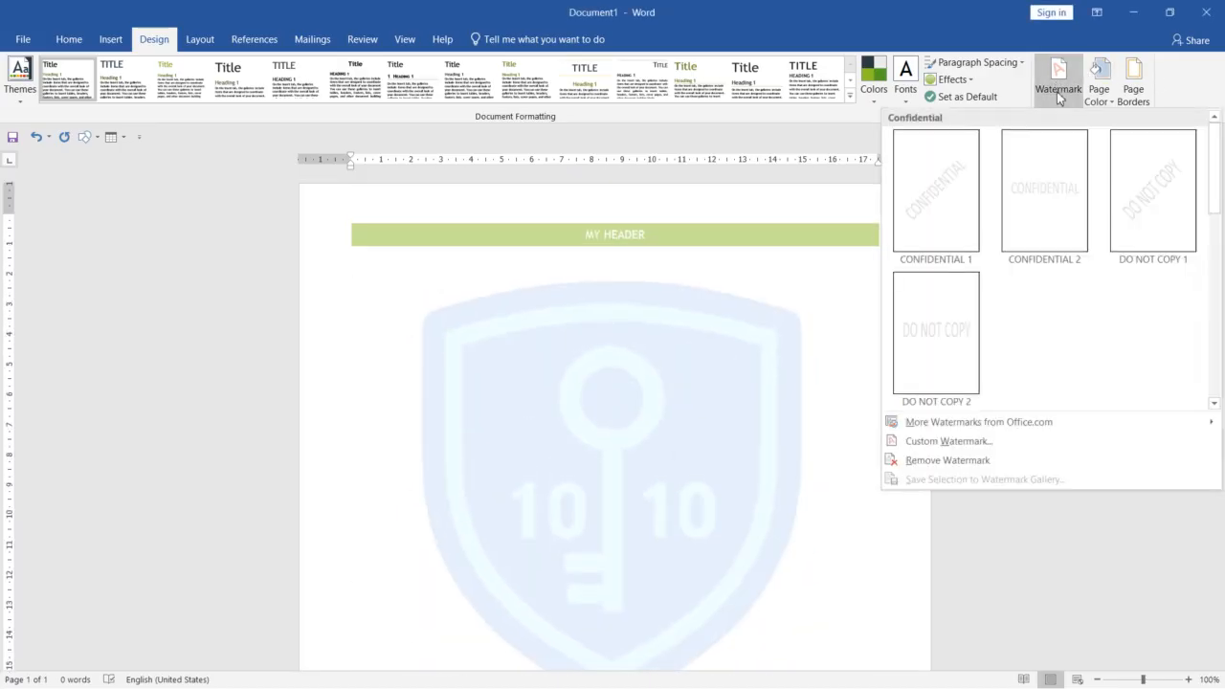
click(993, 461)
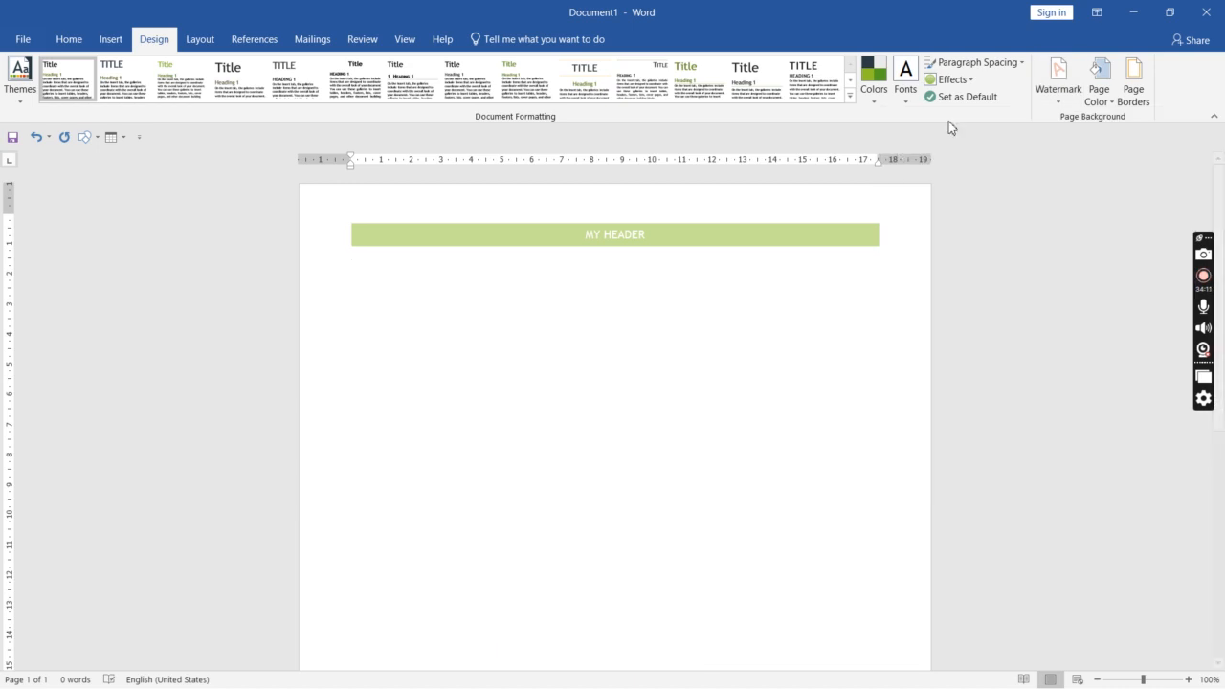
Step: Set the page color to the green theme color and change it to the orange theme color
click(1099, 91)
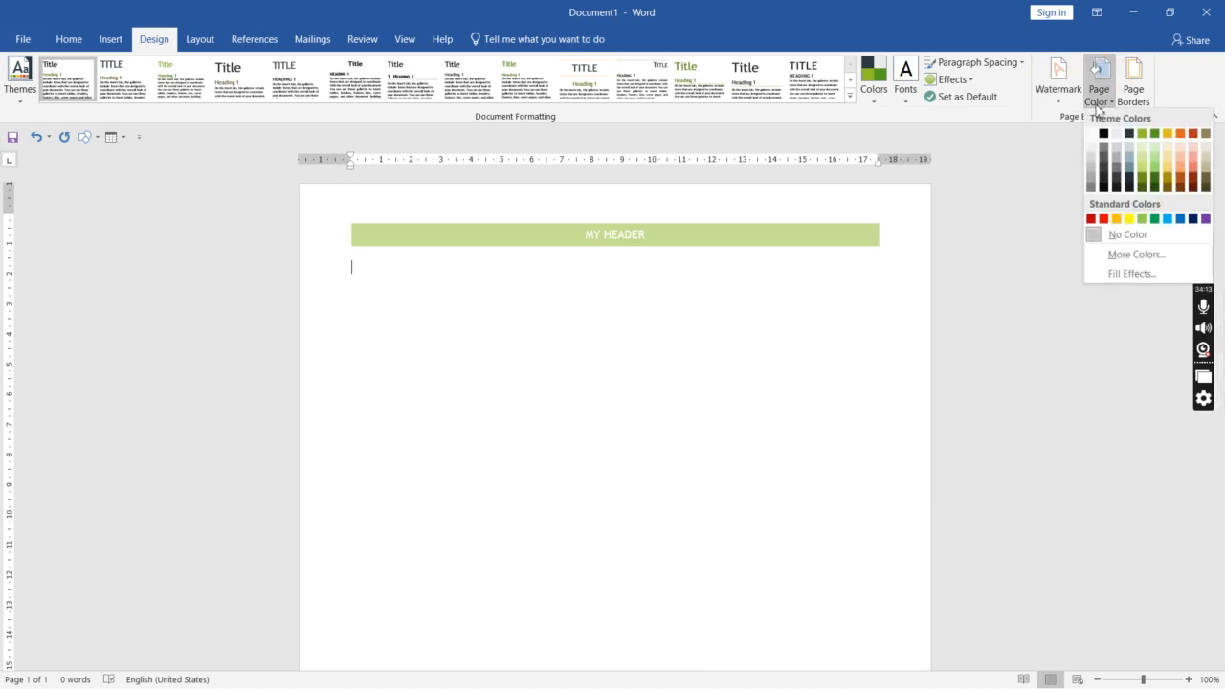
click(1141, 134)
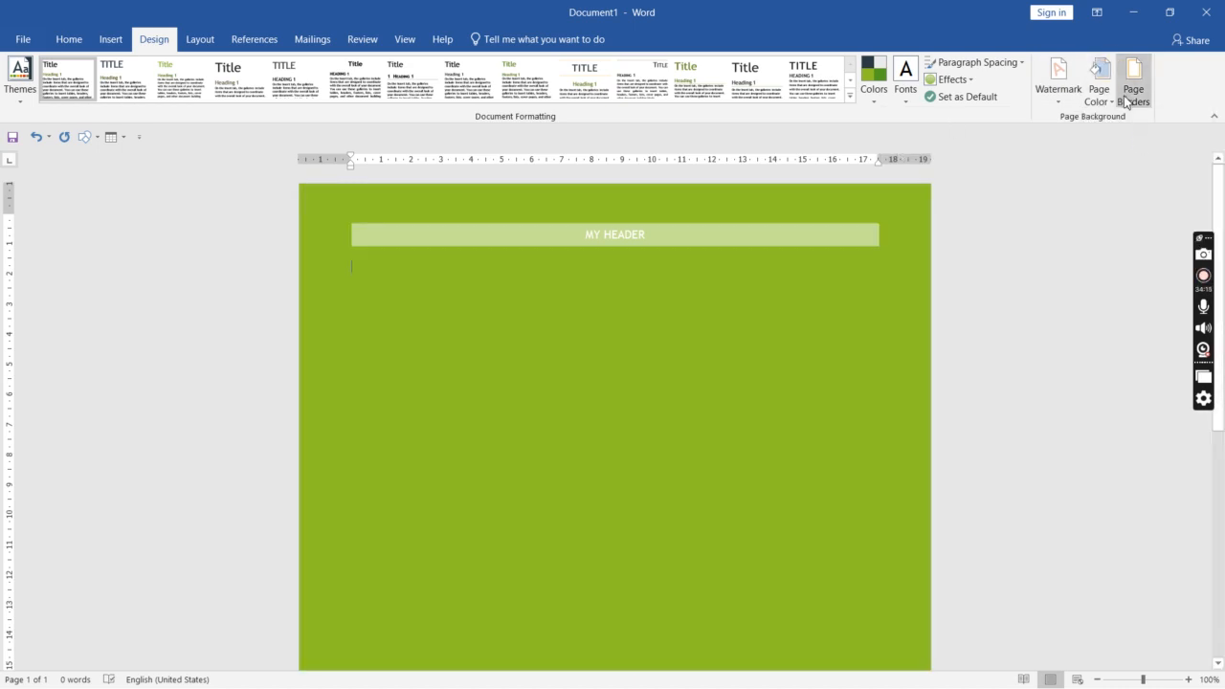
click(1111, 103)
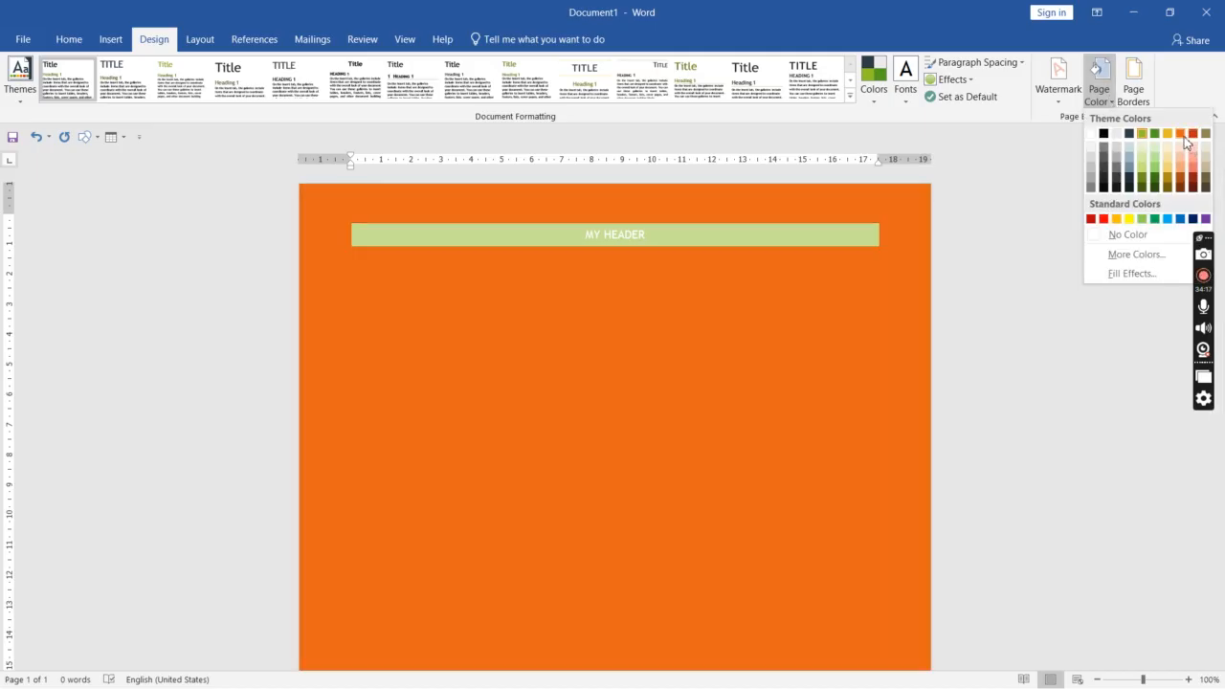
click(1185, 135)
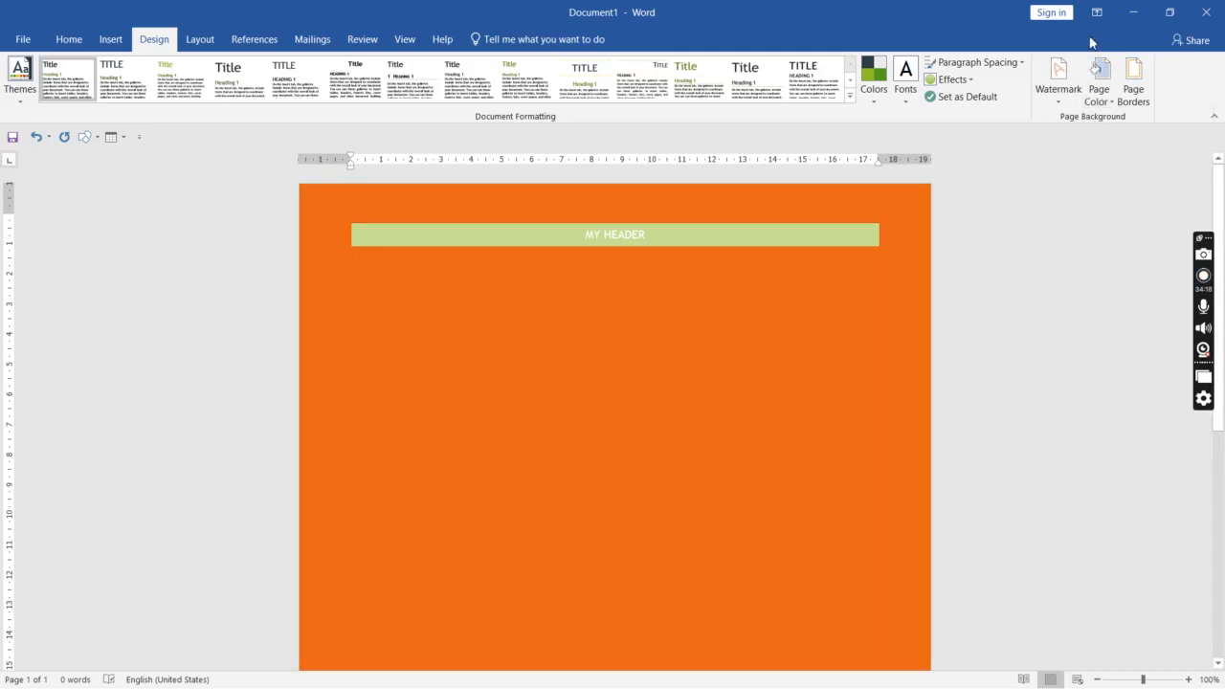
Step: Try the Custom page border setting, and apply a Box page border with a ½ pt solid line to the whole document
click(1134, 86)
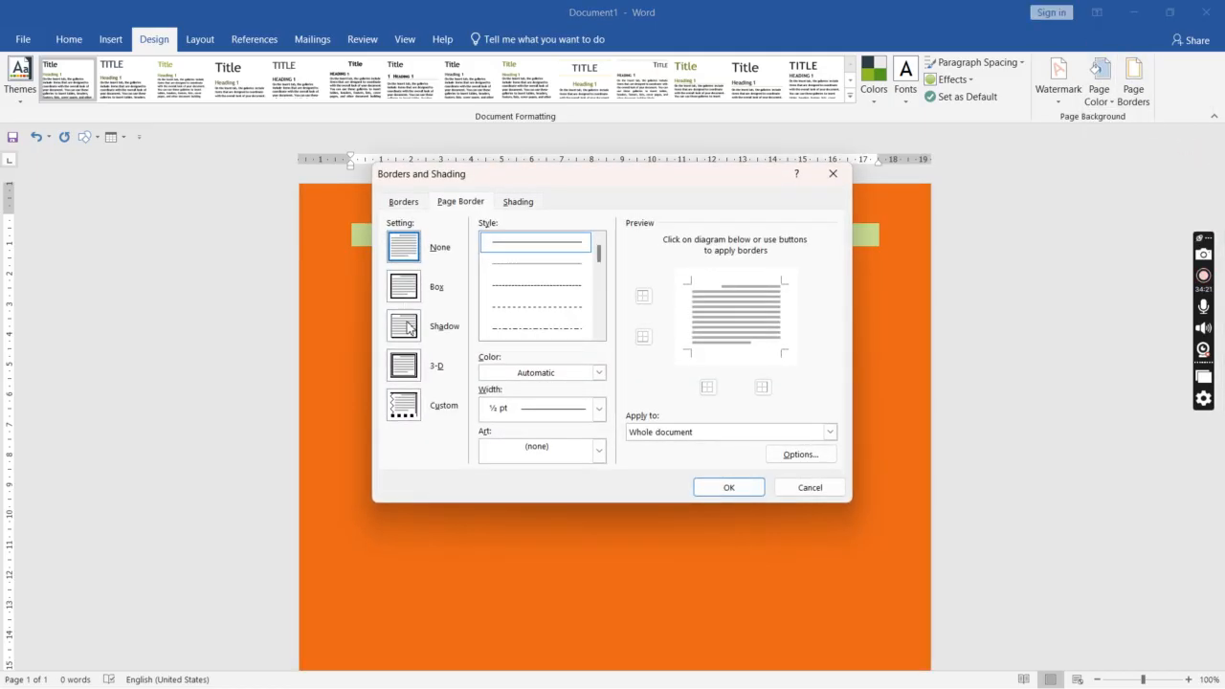
click(403, 405)
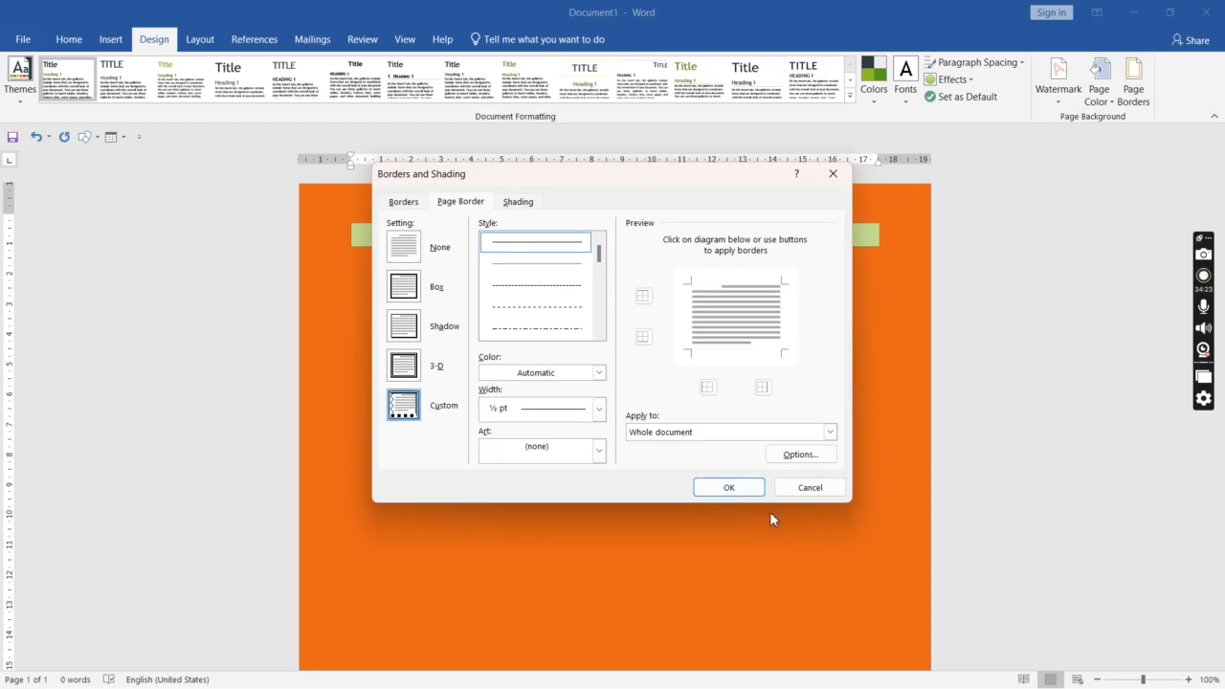
click(729, 489)
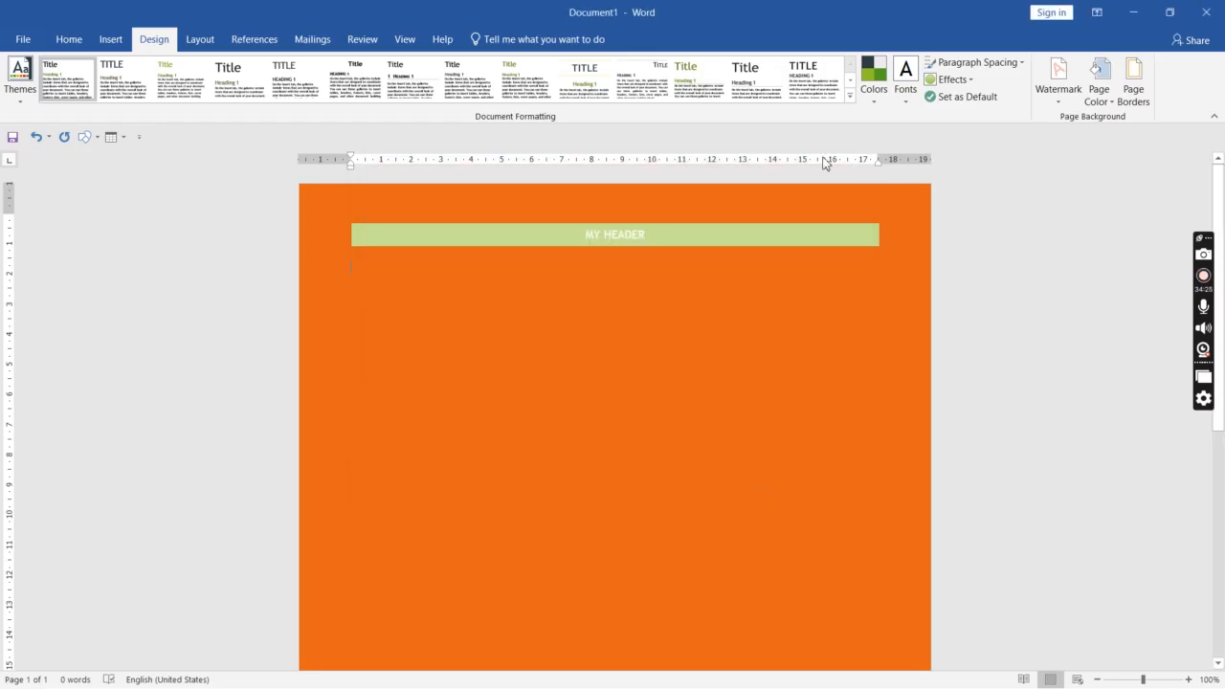
click(1133, 84)
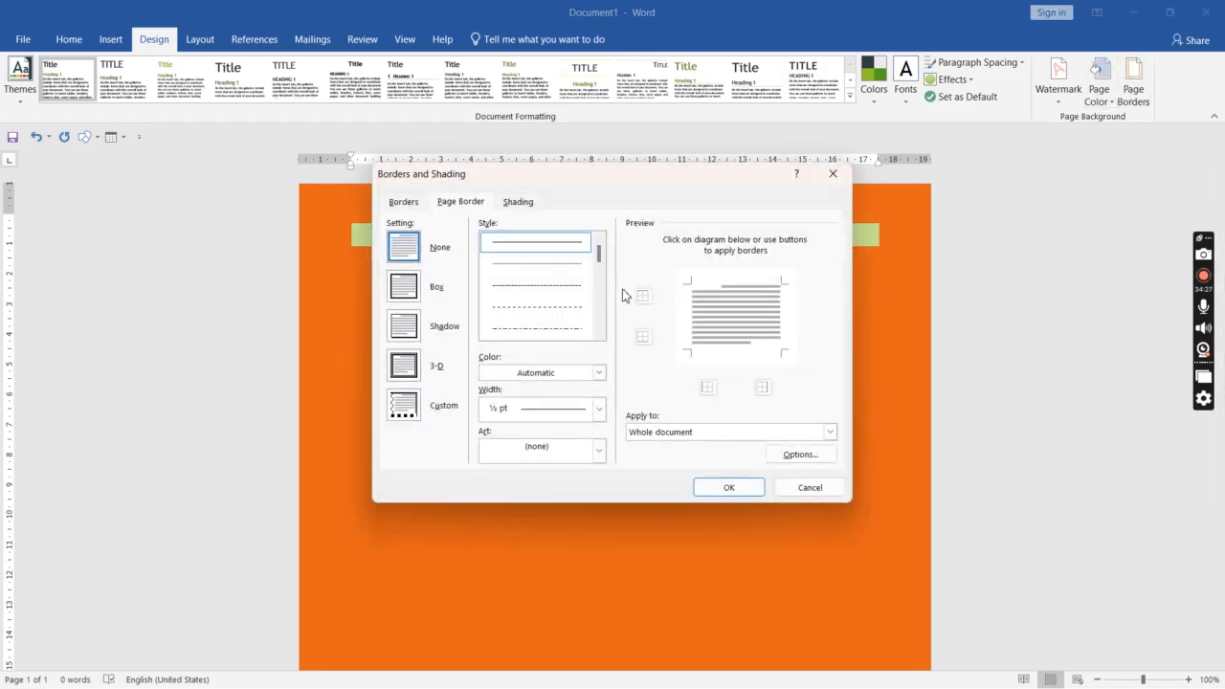
click(414, 292)
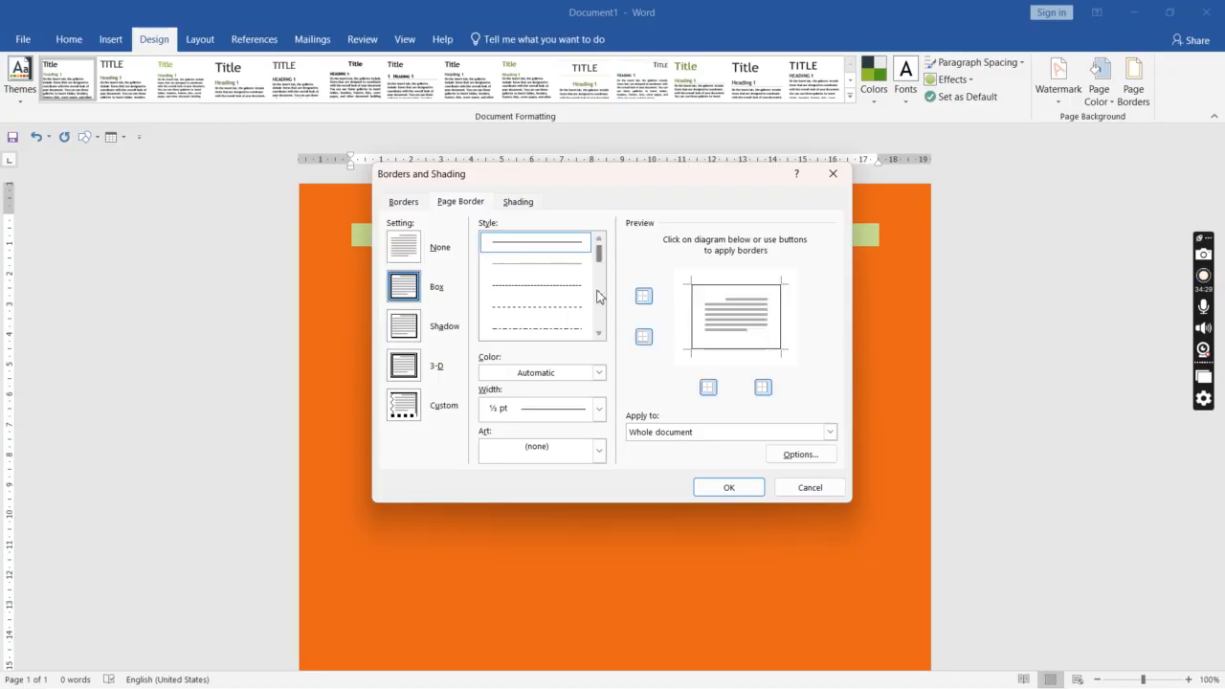
click(725, 487)
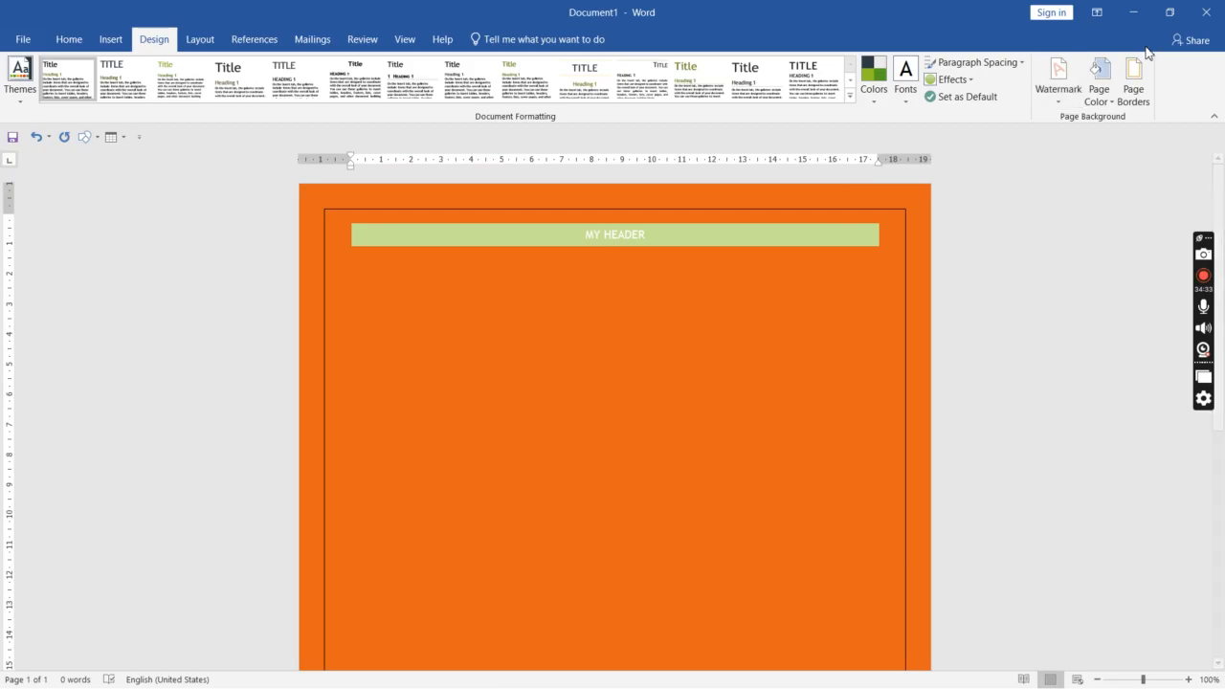
Step: Undo the page border and page color changes, and remove any watermark from the document
key(ctrl+z)
key(ctrl+z)
key(ctrl+z)
key(ctrl+z)
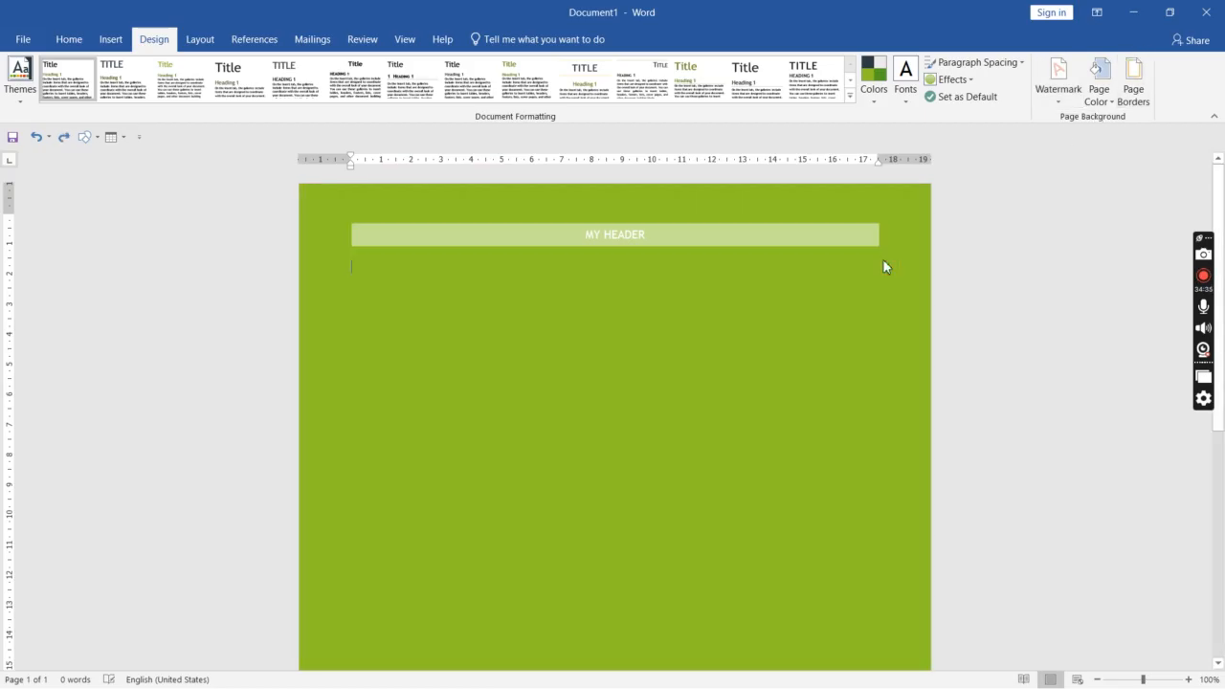
click(1057, 78)
click(1000, 467)
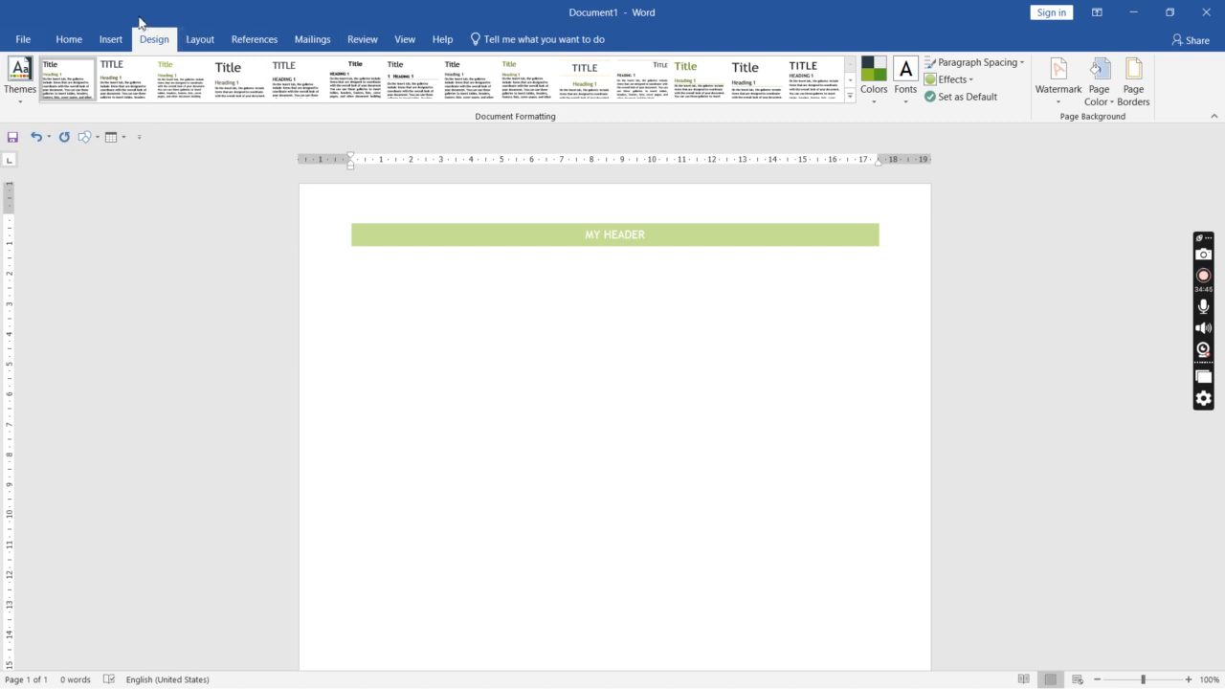
Step: Look at the preset and custom page margin options in the page layout settings
click(200, 39)
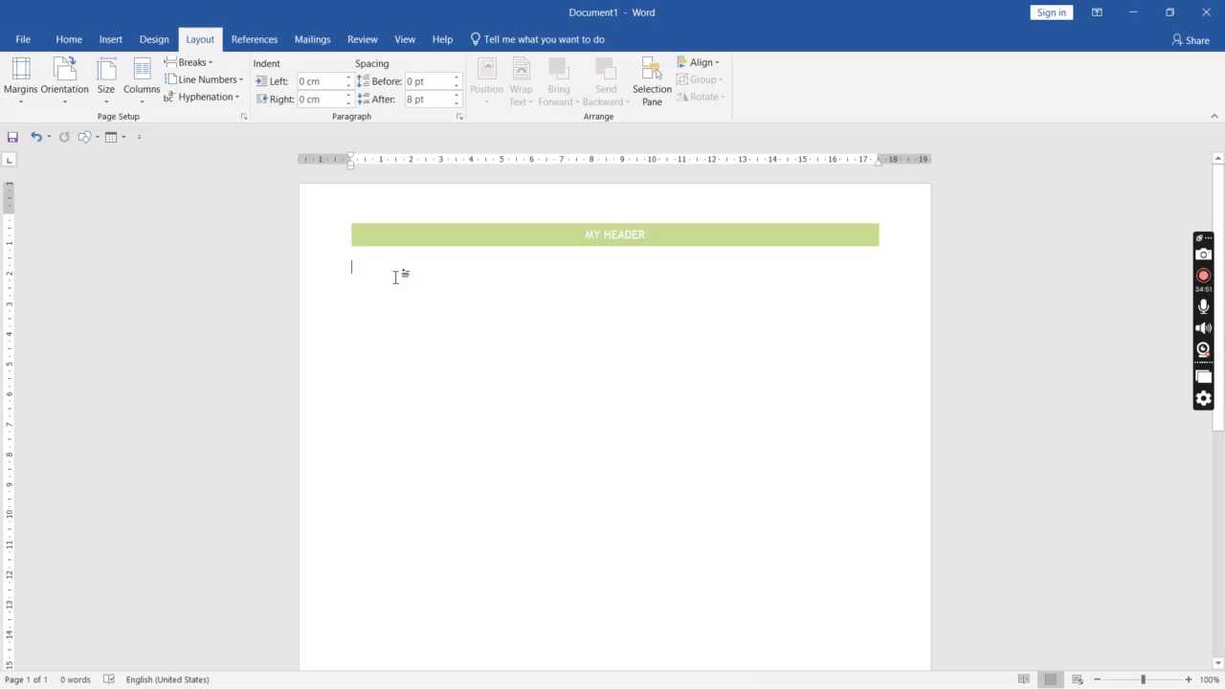
click(21, 78)
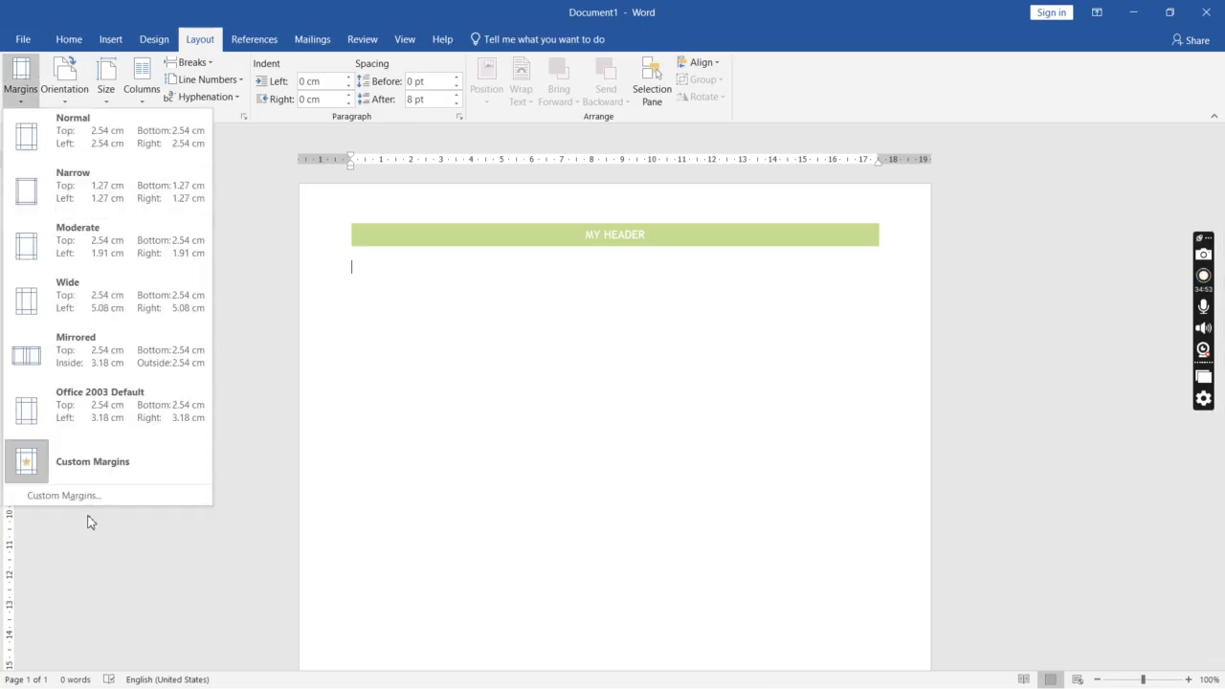
click(77, 86)
click(77, 88)
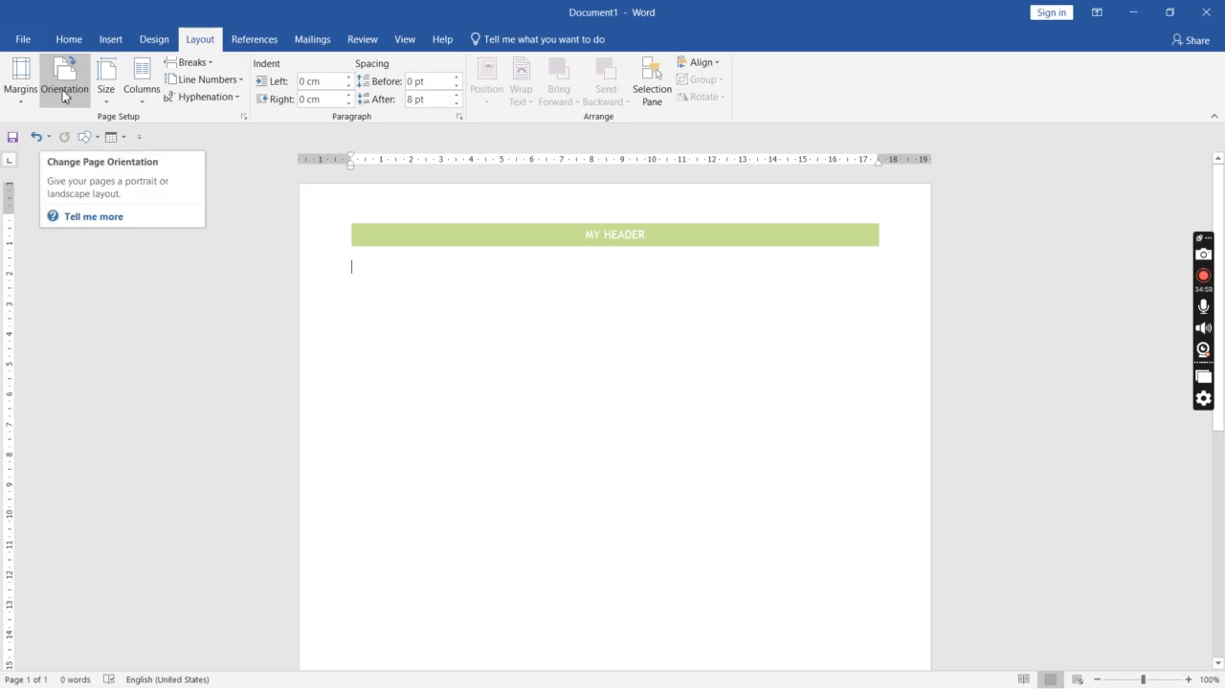
Step: Switch the page orientation to landscape and return it to portrait
click(64, 96)
click(72, 125)
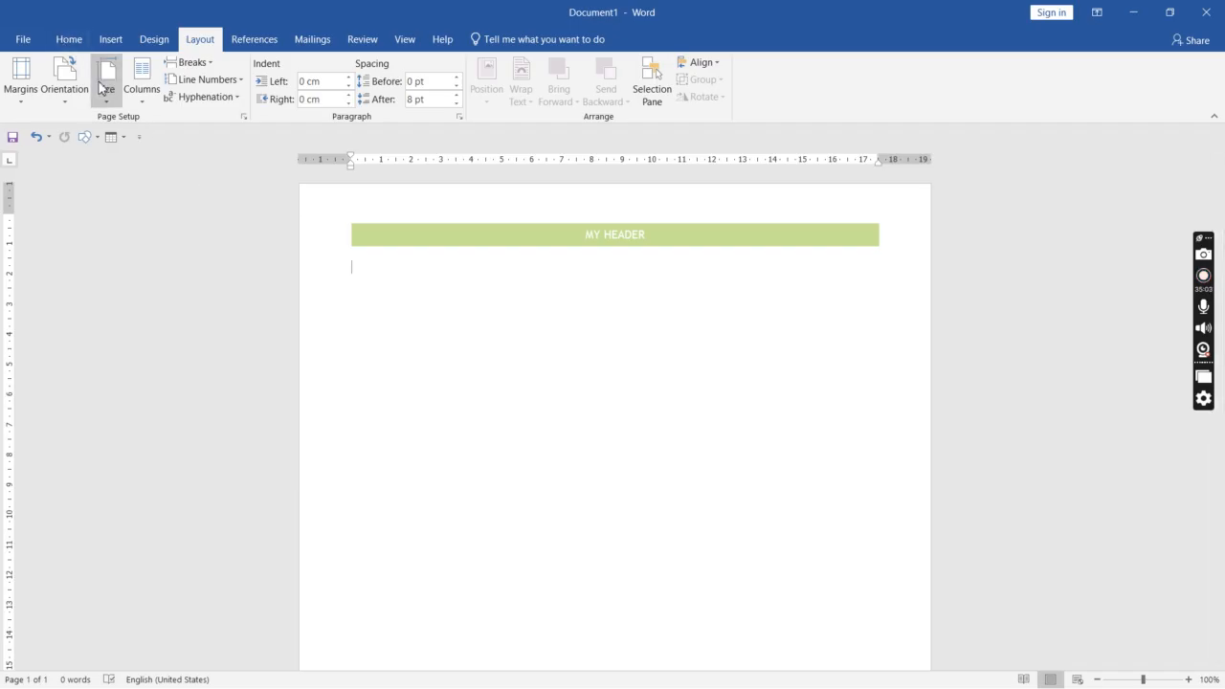
click(65, 86)
click(336, 201)
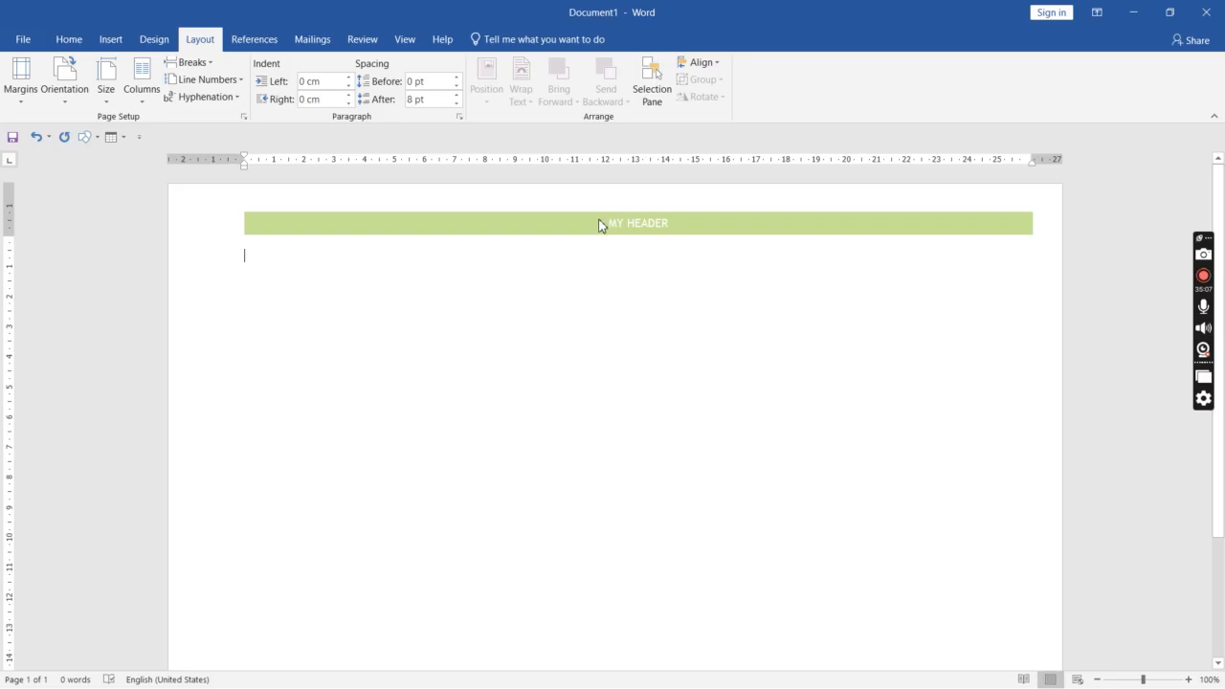
click(65, 81)
click(91, 124)
Step: Set the paper size to A3 and return it to A4
click(103, 84)
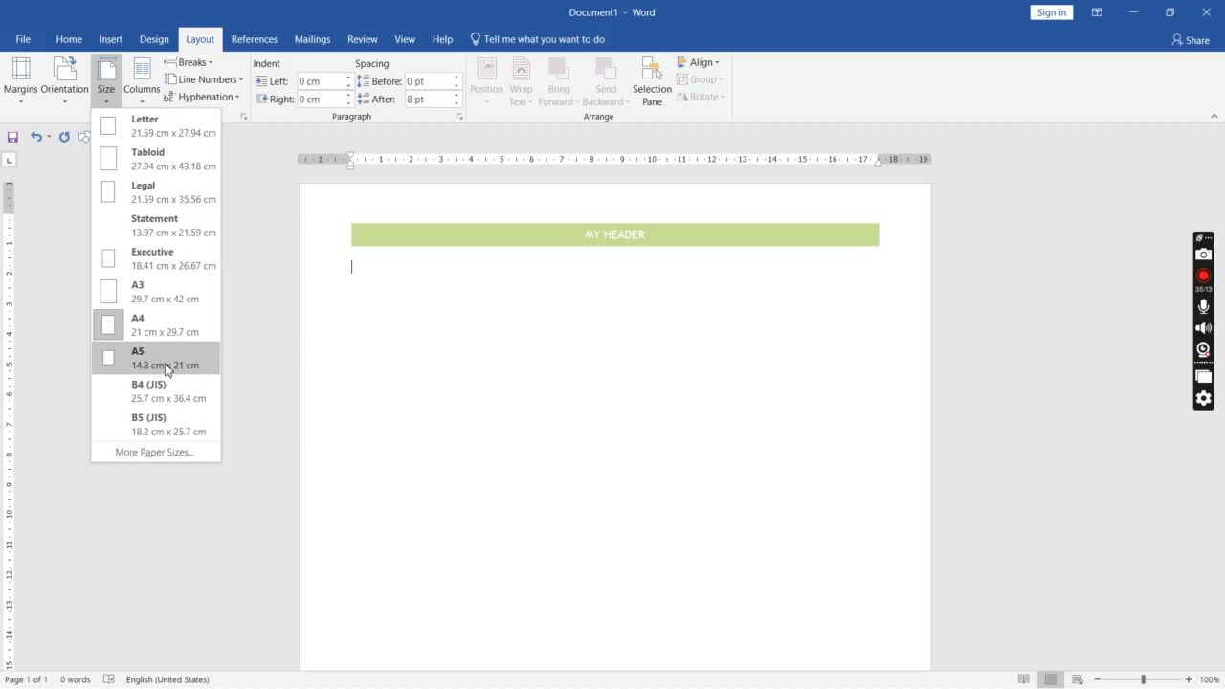
click(168, 293)
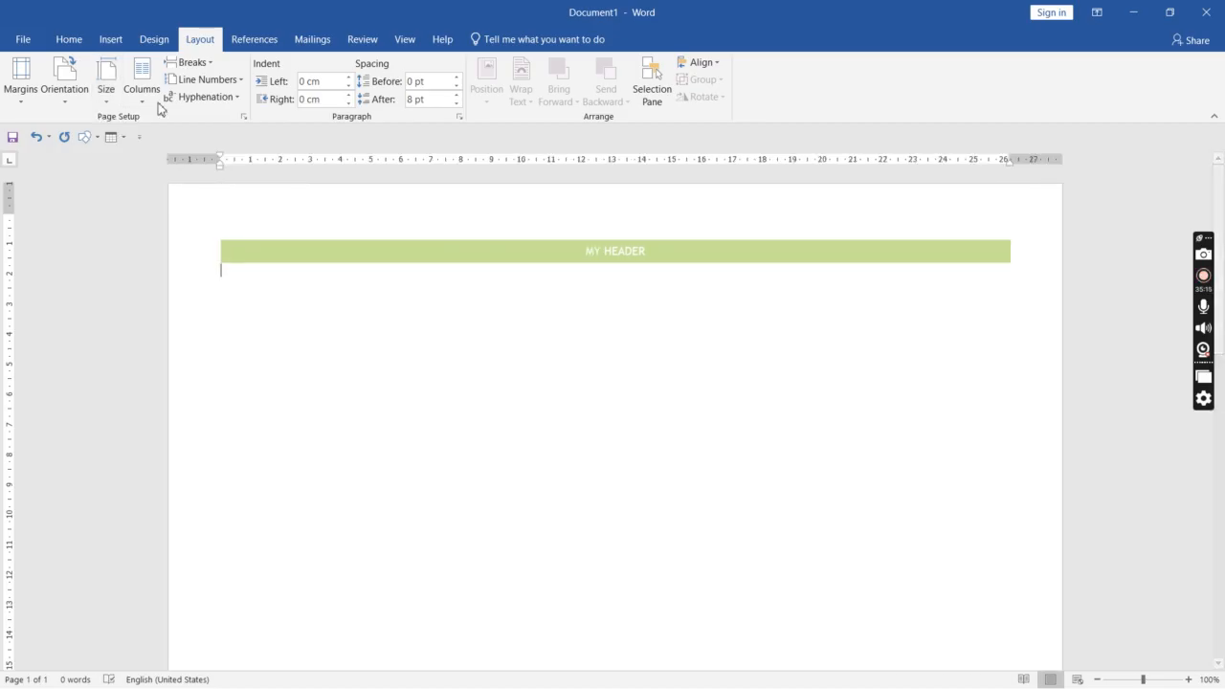
click(113, 92)
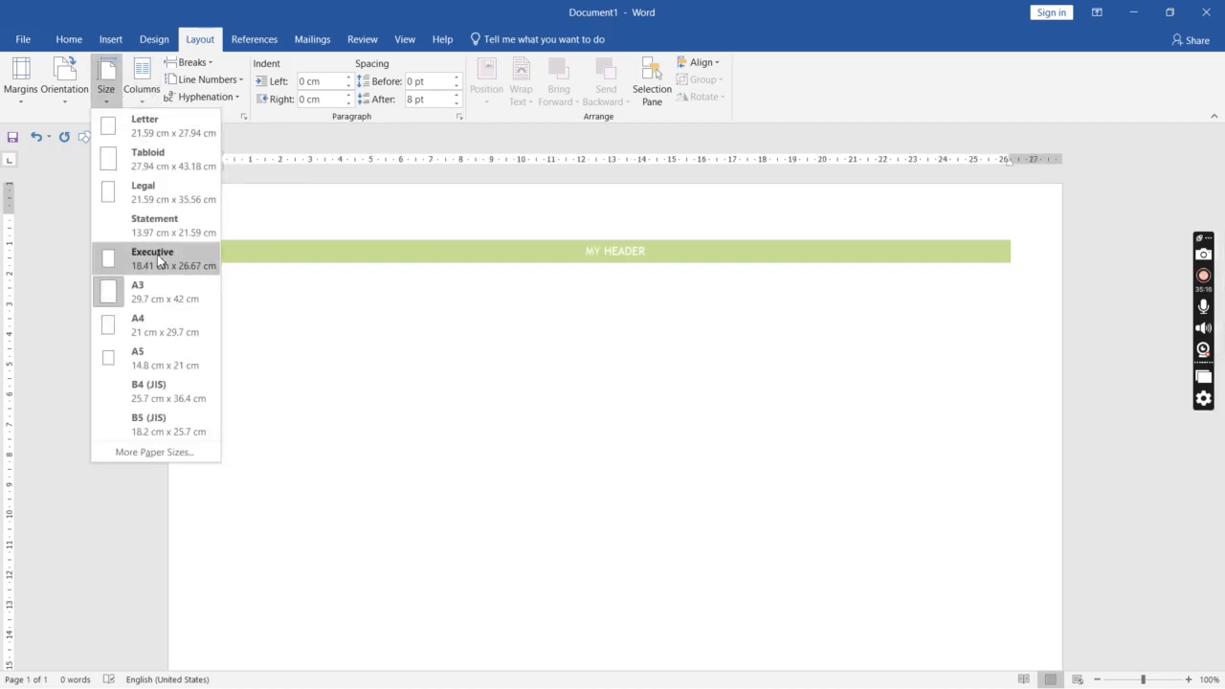
click(169, 322)
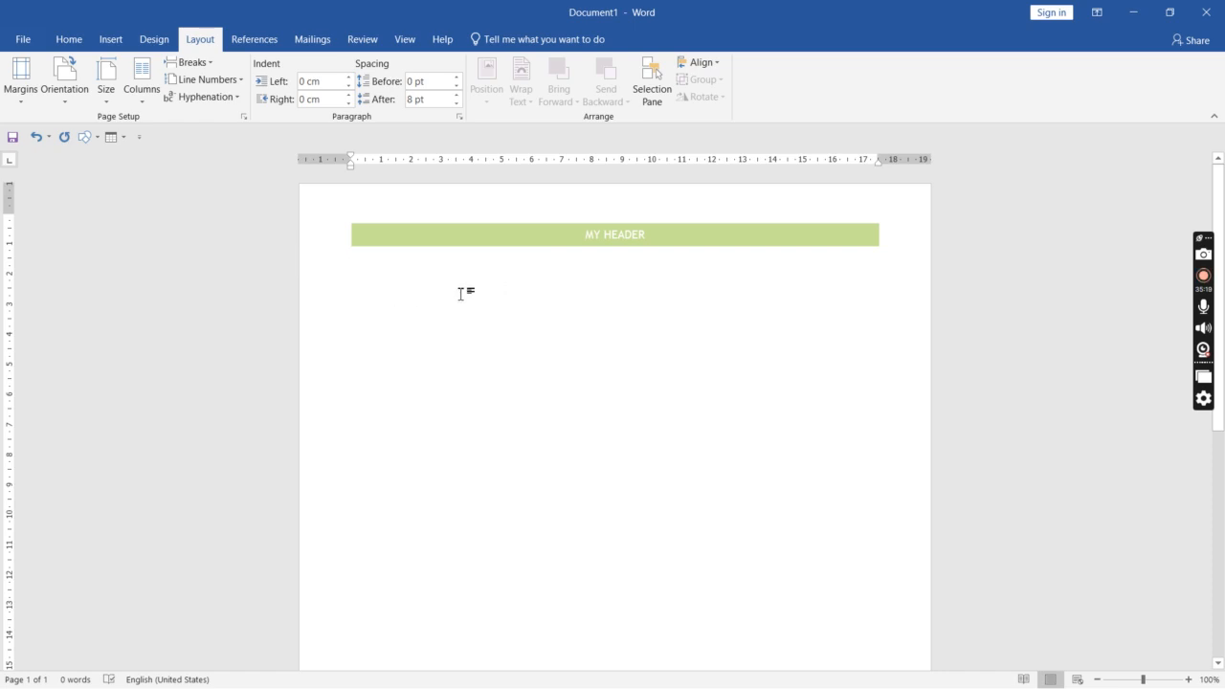
Step: Split the page into two columns and test the layout with filler text, deleting that text again
click(151, 92)
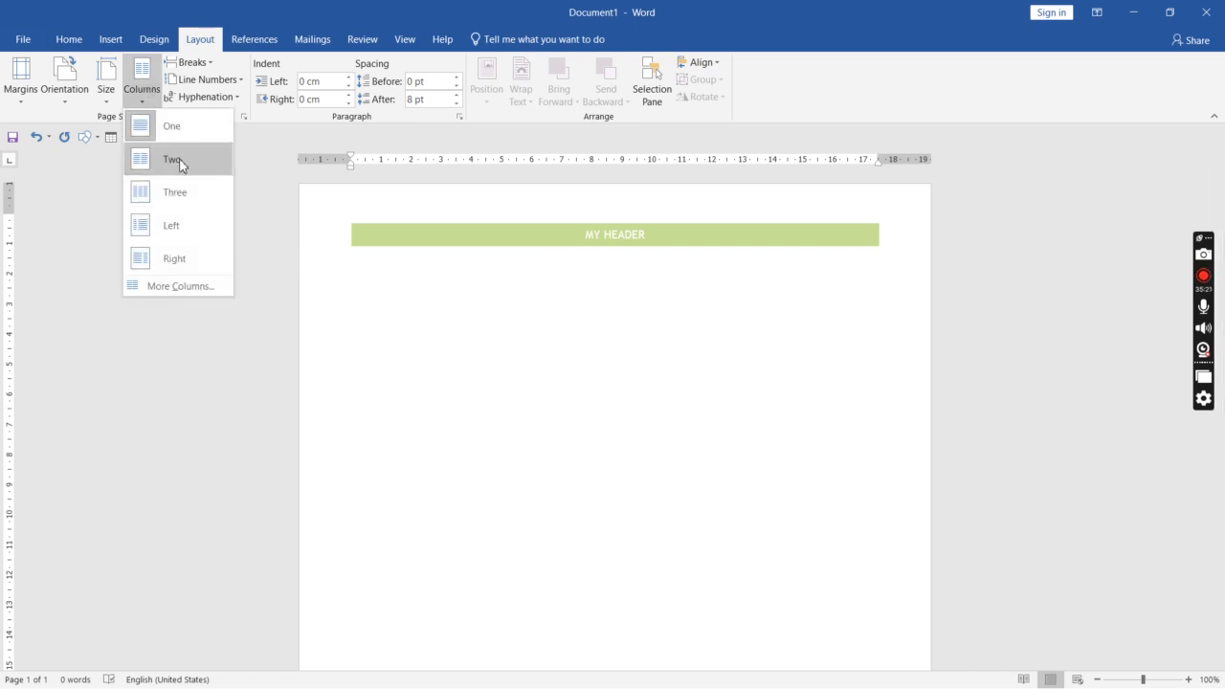
click(180, 164)
text(Adh)
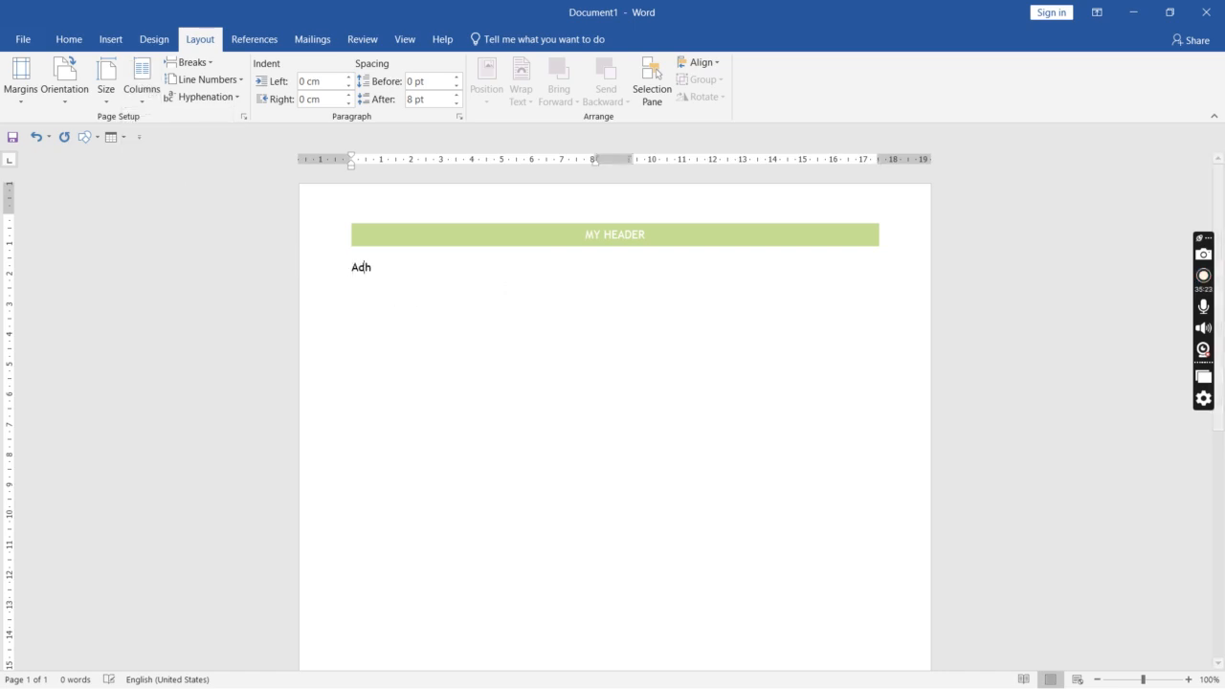
text(bcuhfasbhnsd jkxcfgmklfdgmkmsdklfgmklsdmfgklm,sd;lfg)
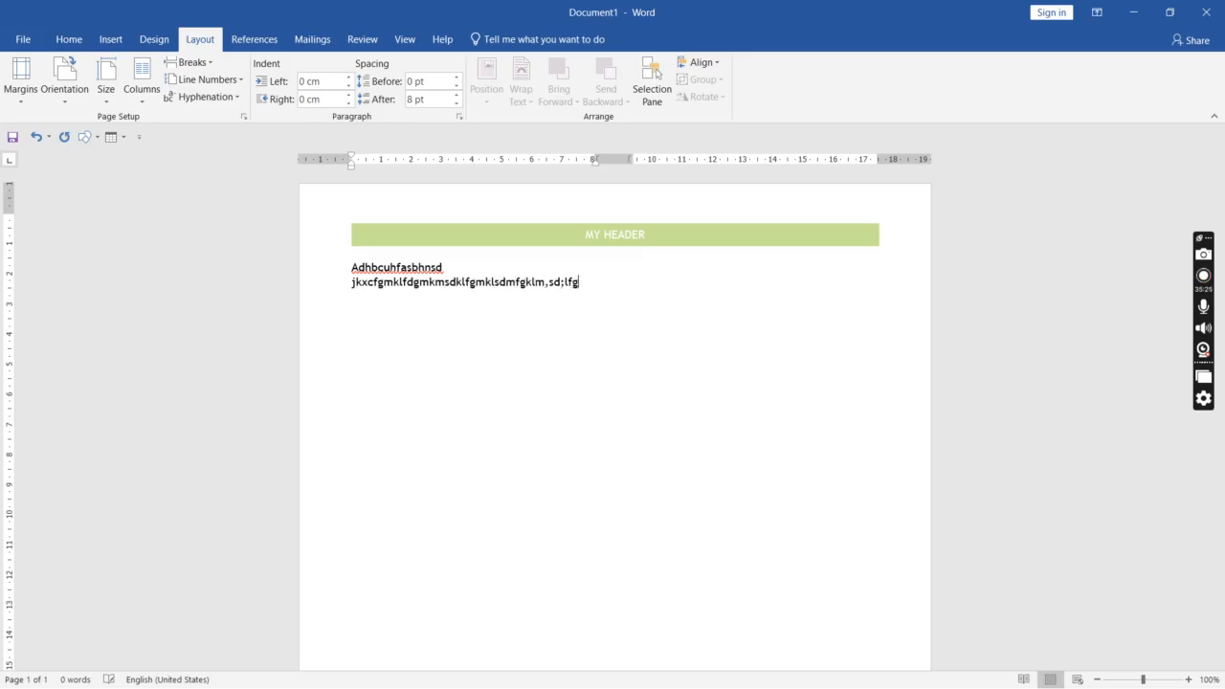
text(dsfgsfmnxcvjhnnjkxcv)
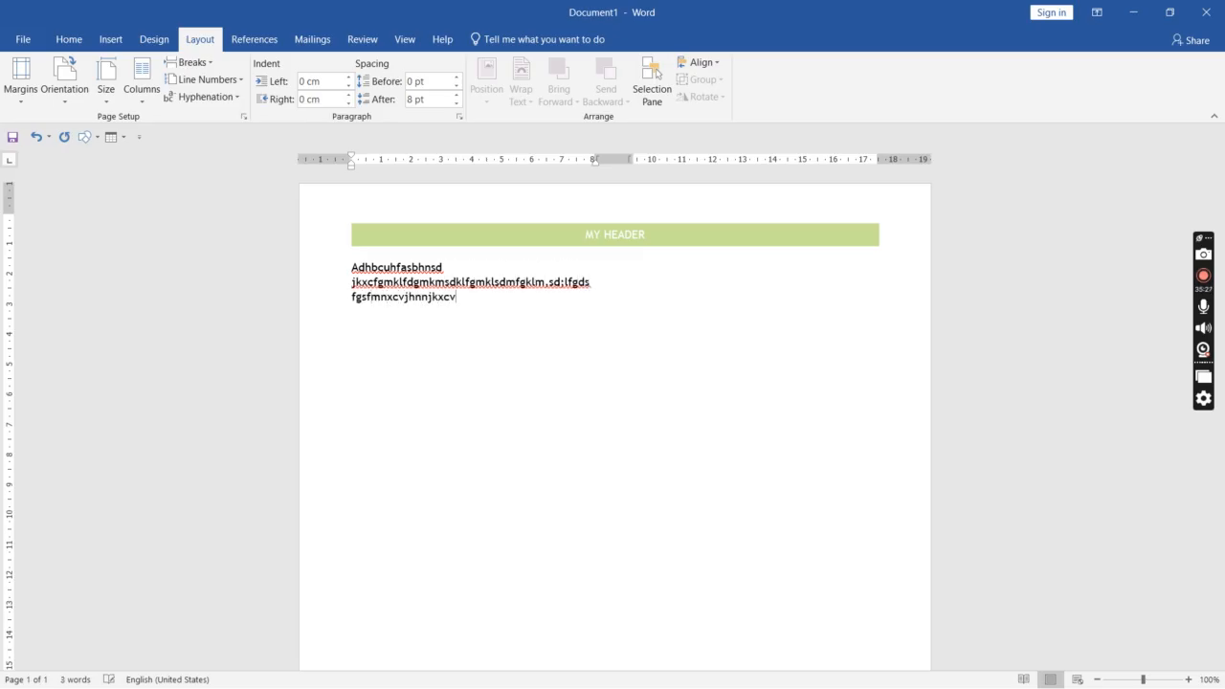
drag(475, 306, 360, 260)
key(BackSpace)
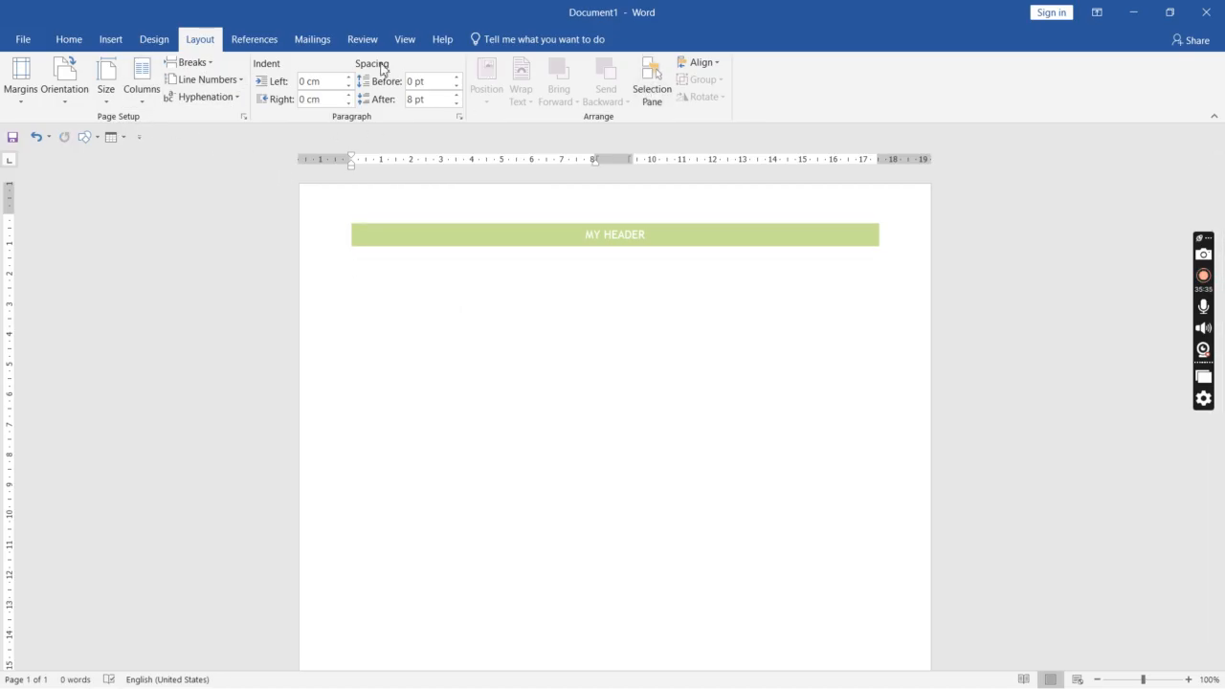
Step: View the document in Read Mode and Web Layout, returning to Print Layout after each
click(405, 40)
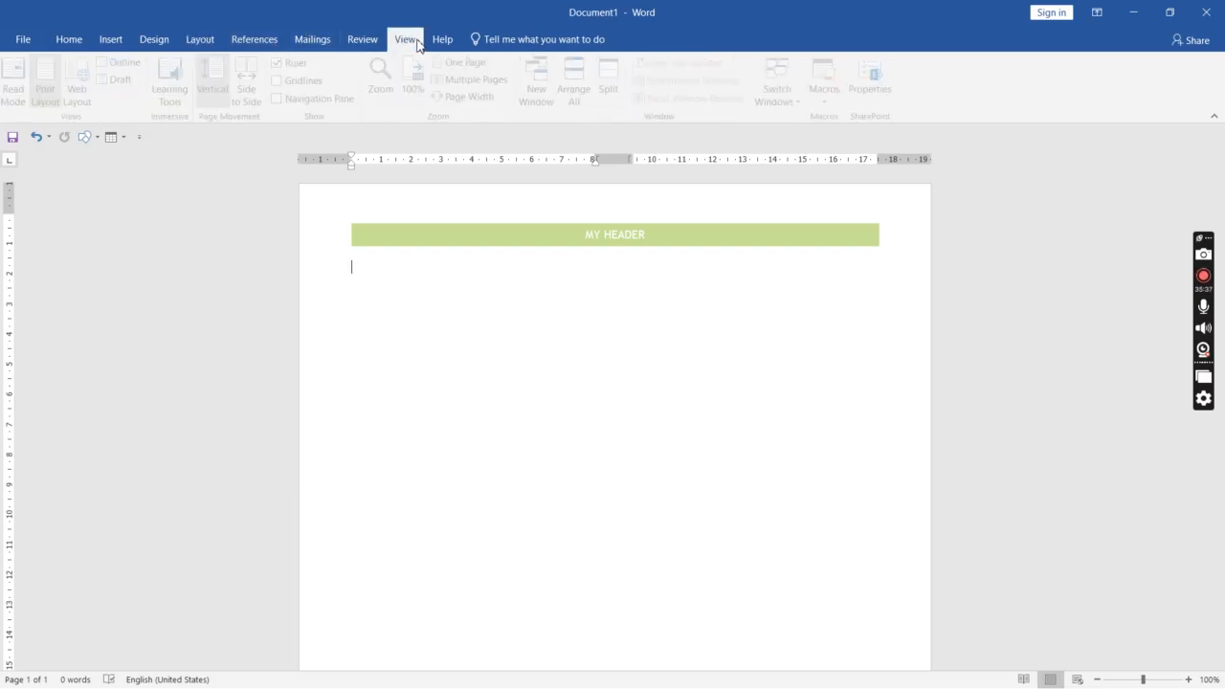
click(18, 91)
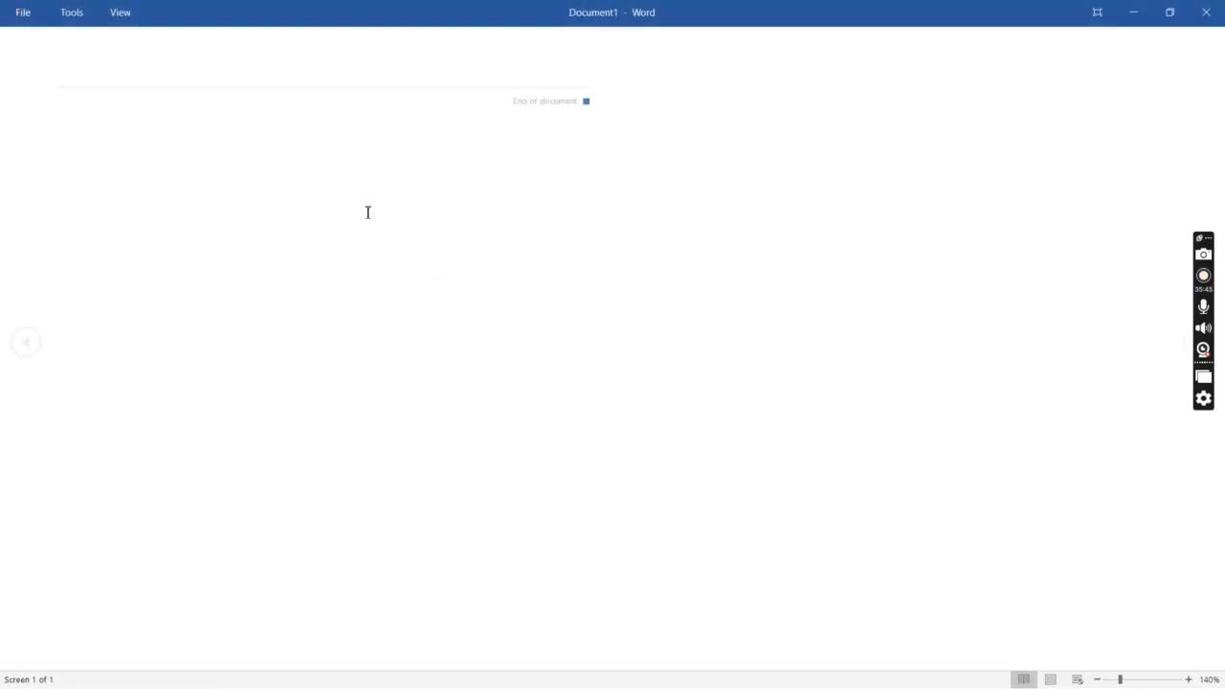
click(1051, 679)
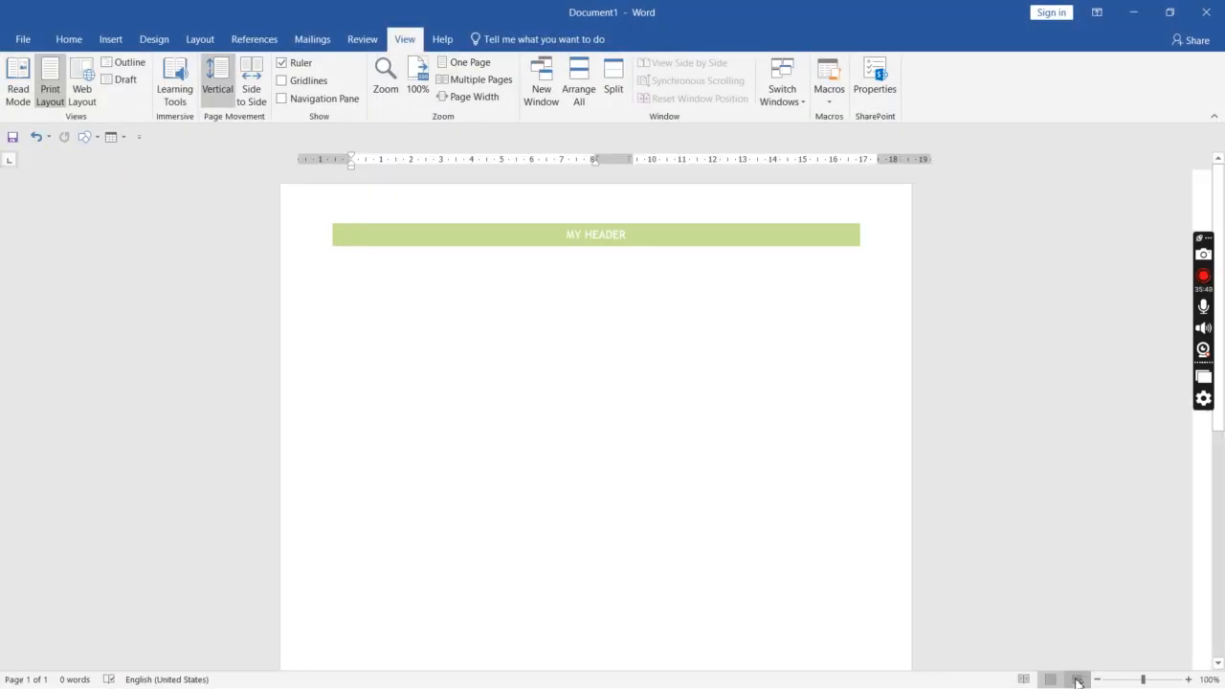
click(1078, 679)
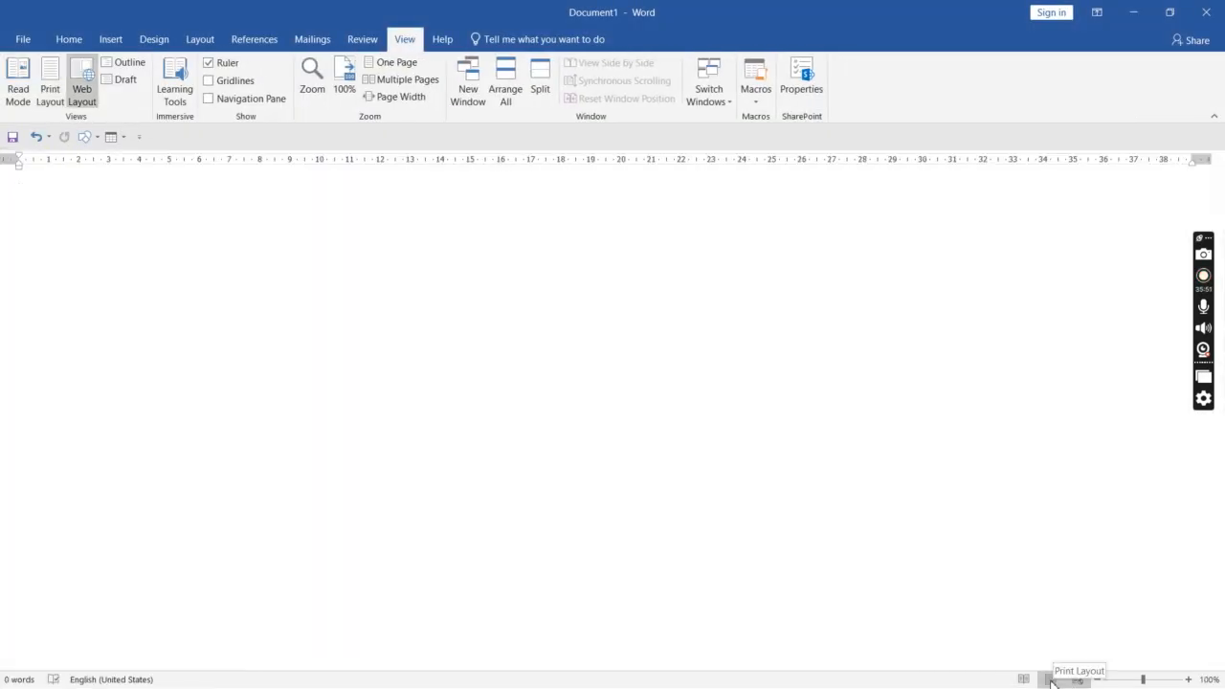
click(1051, 679)
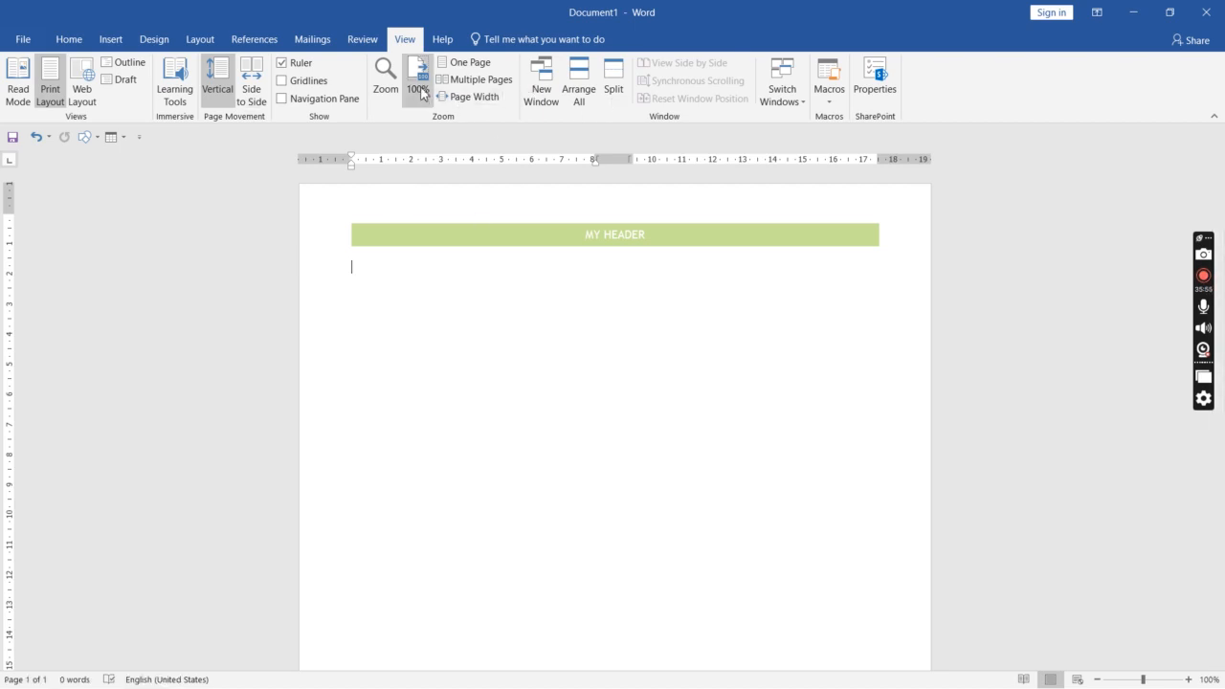
Step: Look at the document's Info page and return to the editing view
click(18, 38)
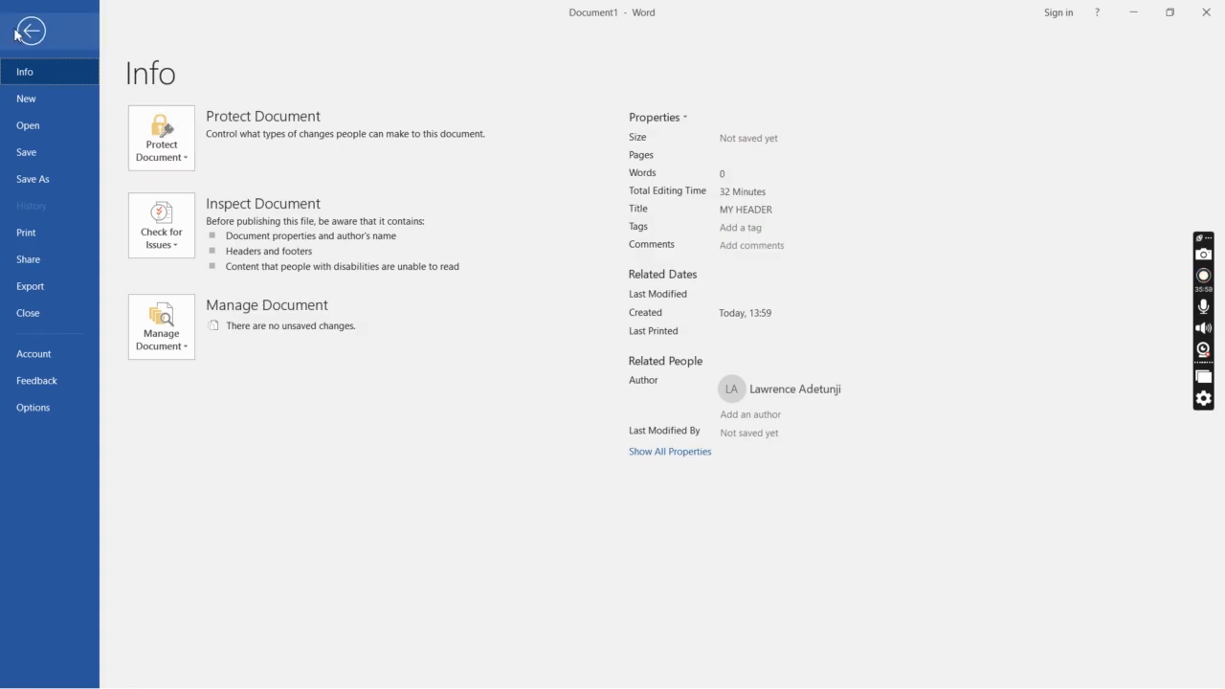
click(16, 34)
click(68, 40)
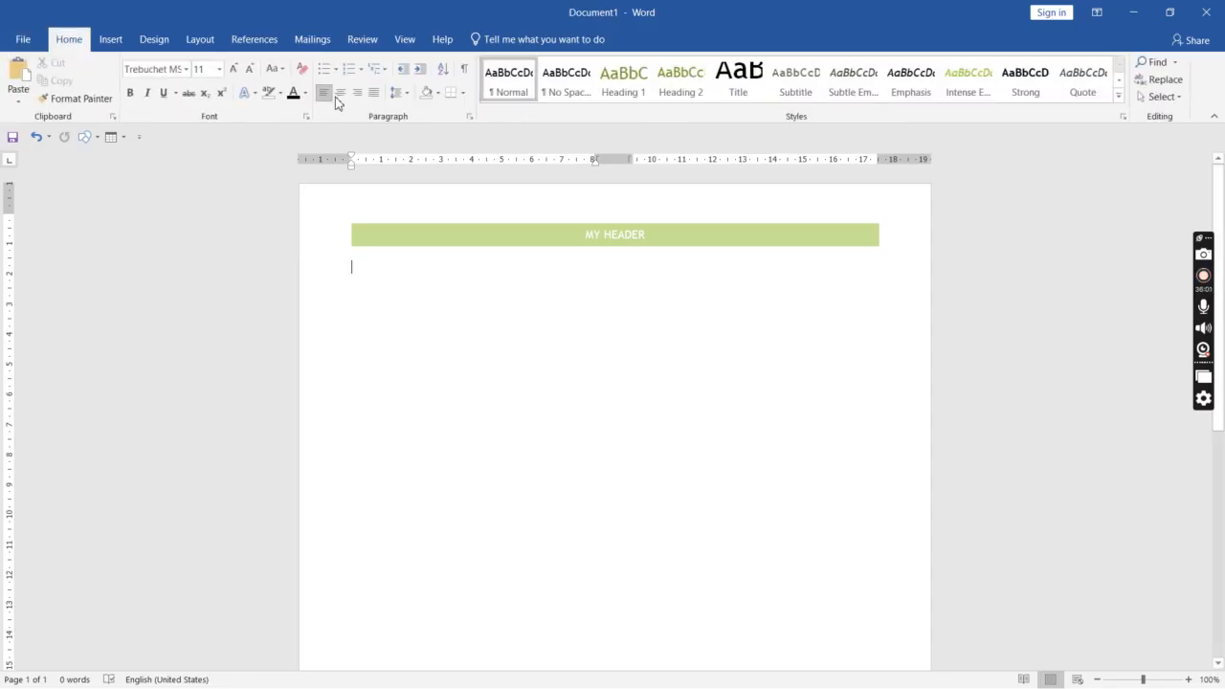
Step: Enter two lines of filler text, select the whole document body and delete it
drag(1143, 681, 1144, 680)
text(zjdvjhizgnjkx)
key(Return)
text(xzfjknhxjkqn)
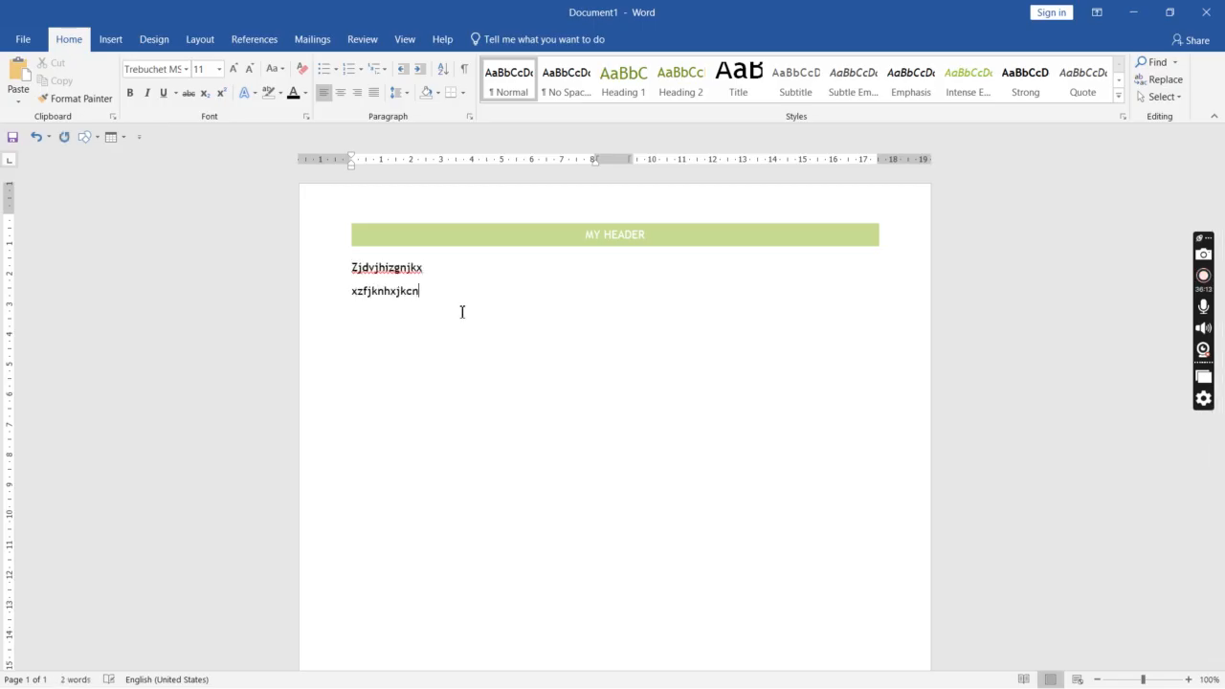
key(ctrl+a)
key(Delete)
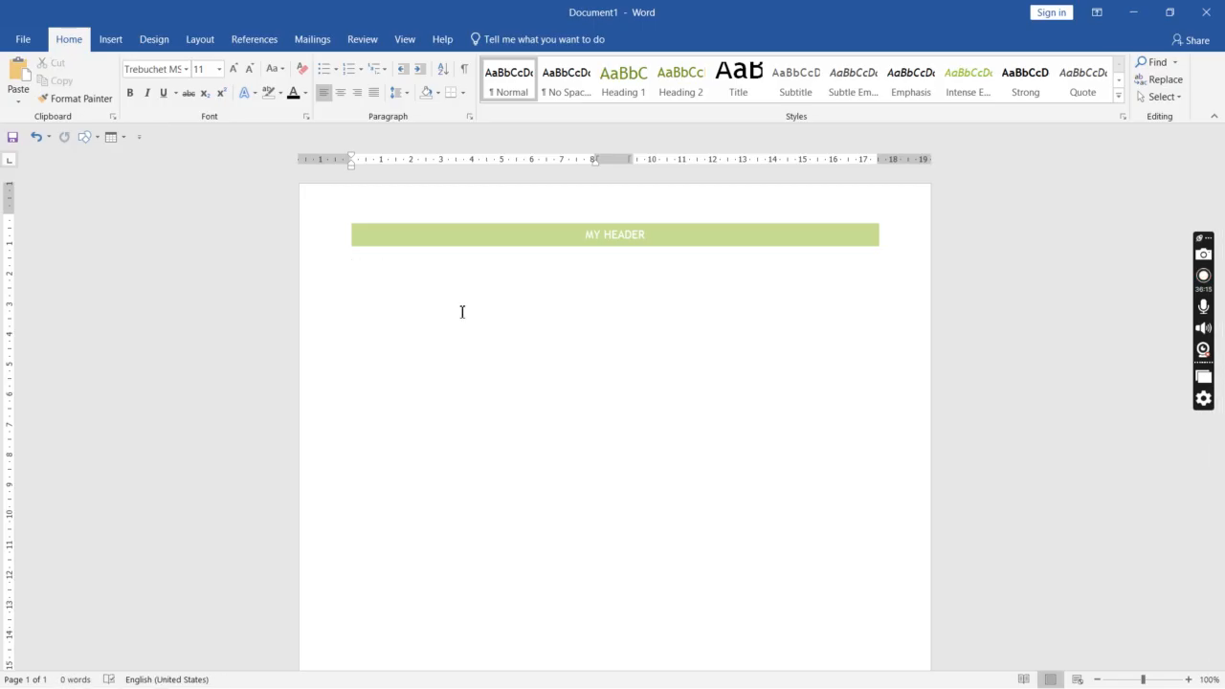
Step: Enter the sample word "shzjifhui" in the empty document and make it bold
text(ashdfsj)
key(ctrl+a)
text(b)
key(ctrl+a)
key(ctrl+b)
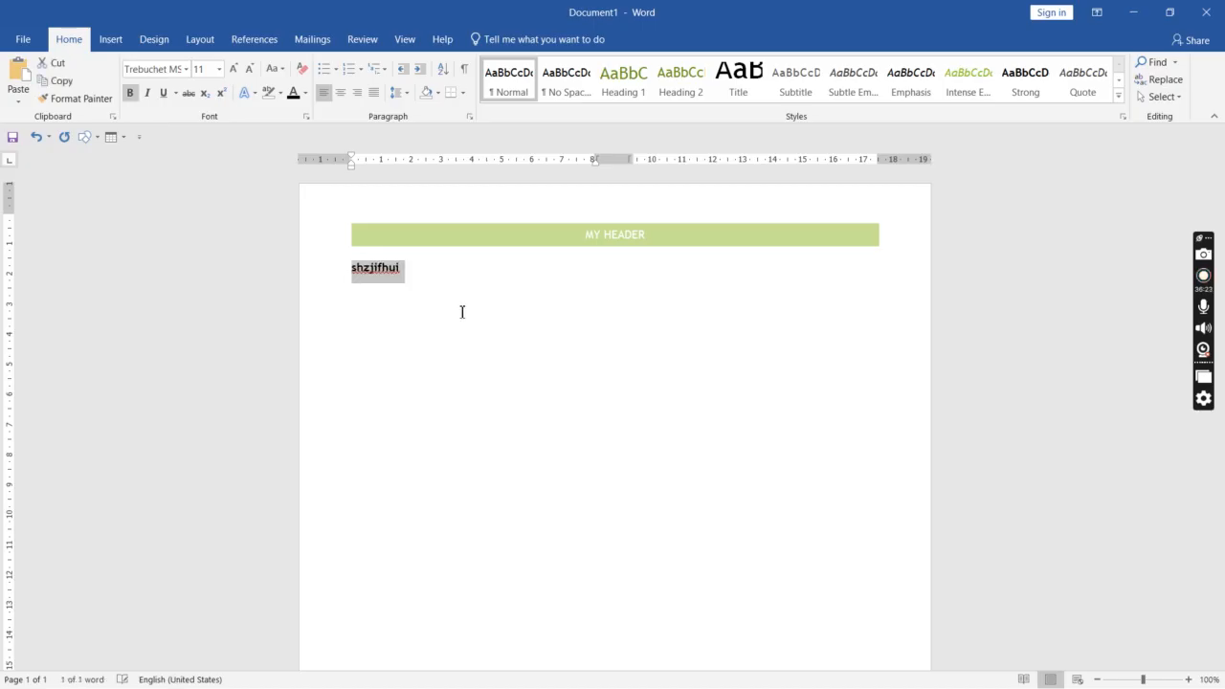
Step: Set the sample word's font to Times New Roman and remove its bold formatting
click(170, 65)
text(Times New Roman)
key(Return)
key(ctrl+b)
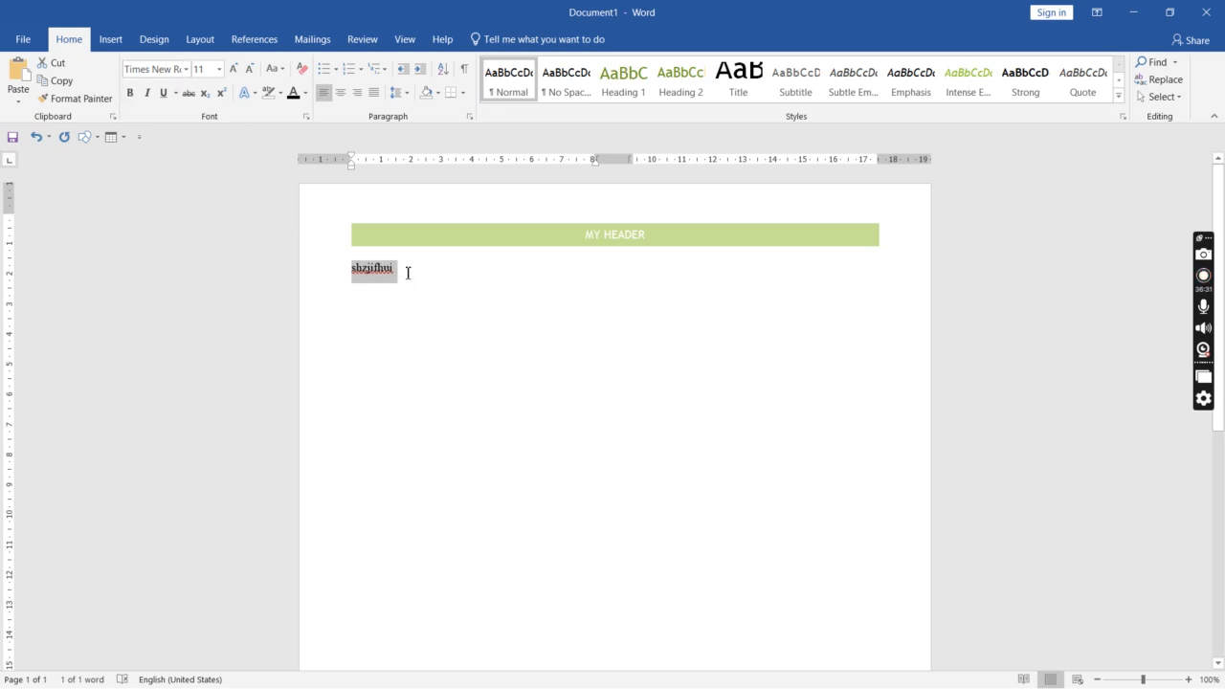
Step: Delete the sample word's last letter and paste a copy of the word three lines below with italic turned on
click(407, 273)
key(ctrl+i)
key(BackSpace)
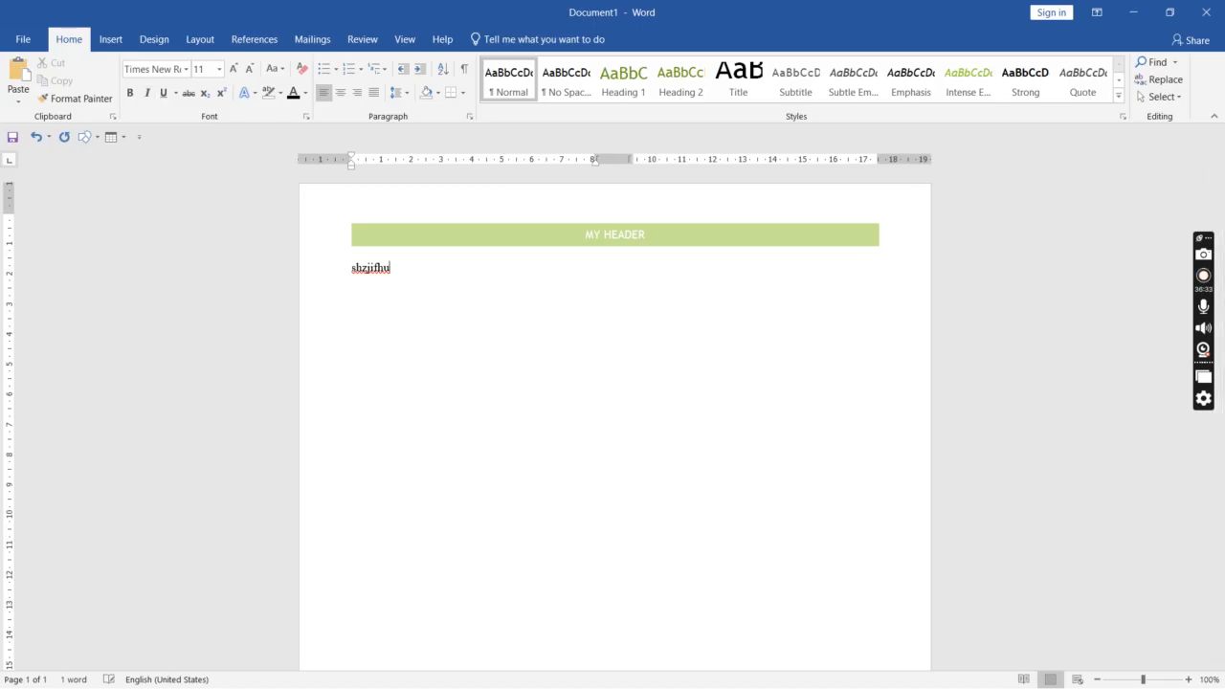
key(ctrl+a)
key(ctrl+c)
click(408, 272)
key(Return)
key(Return)
key(Return)
key(ctrl+i)
key(ctrl+v)
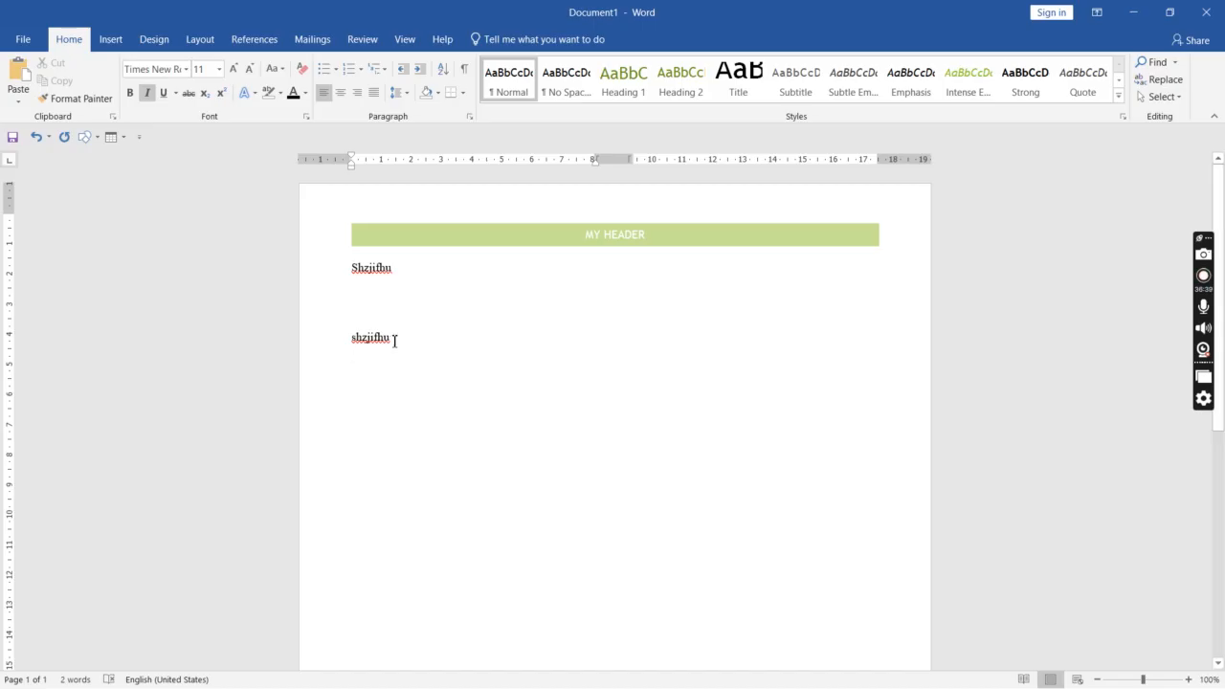
Step: Cut the pasted copy of the word, undo the cut and delete the copy instead
drag(394, 340, 345, 337)
key(ctrl+x)
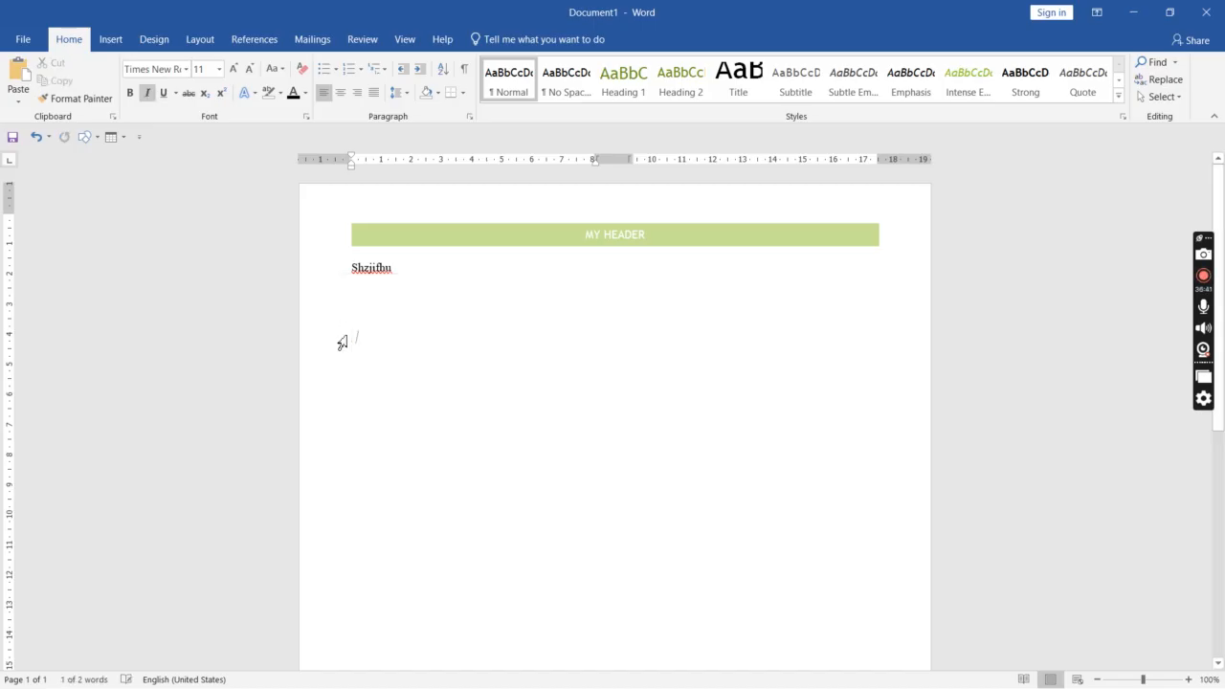
key(ctrl+z)
double_click(378, 339)
key(Delete)
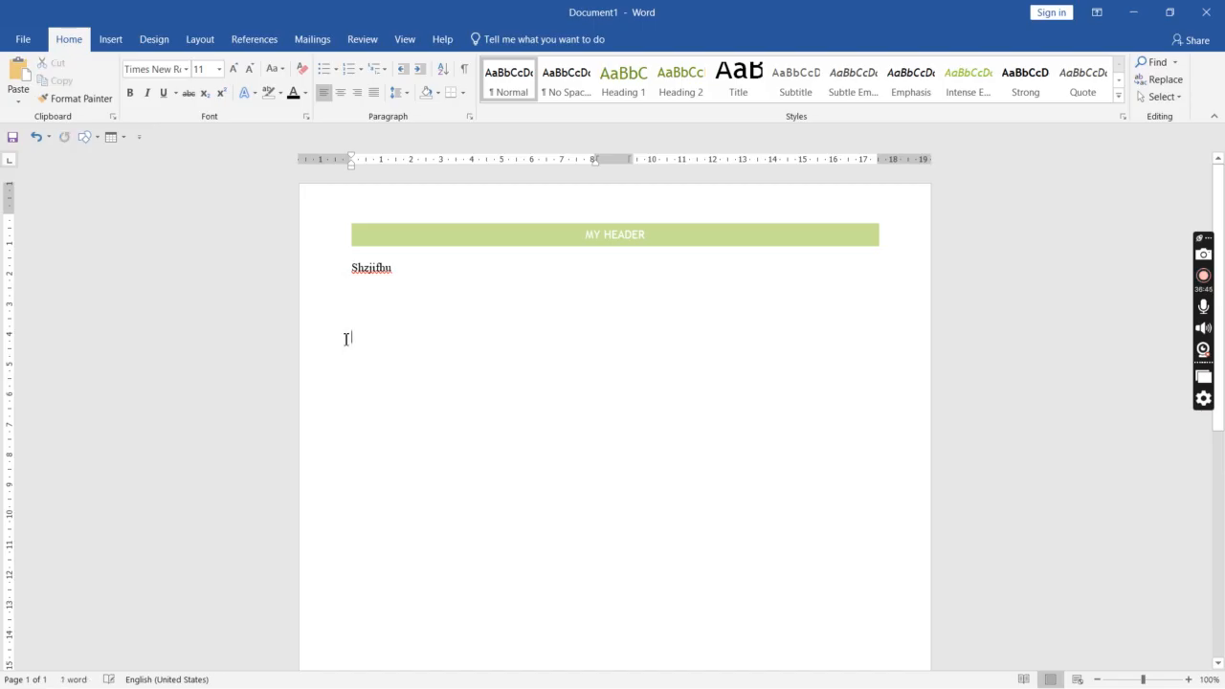
Step: Look at the print settings and delete the remaining sample word from the document
key(ctrl+p)
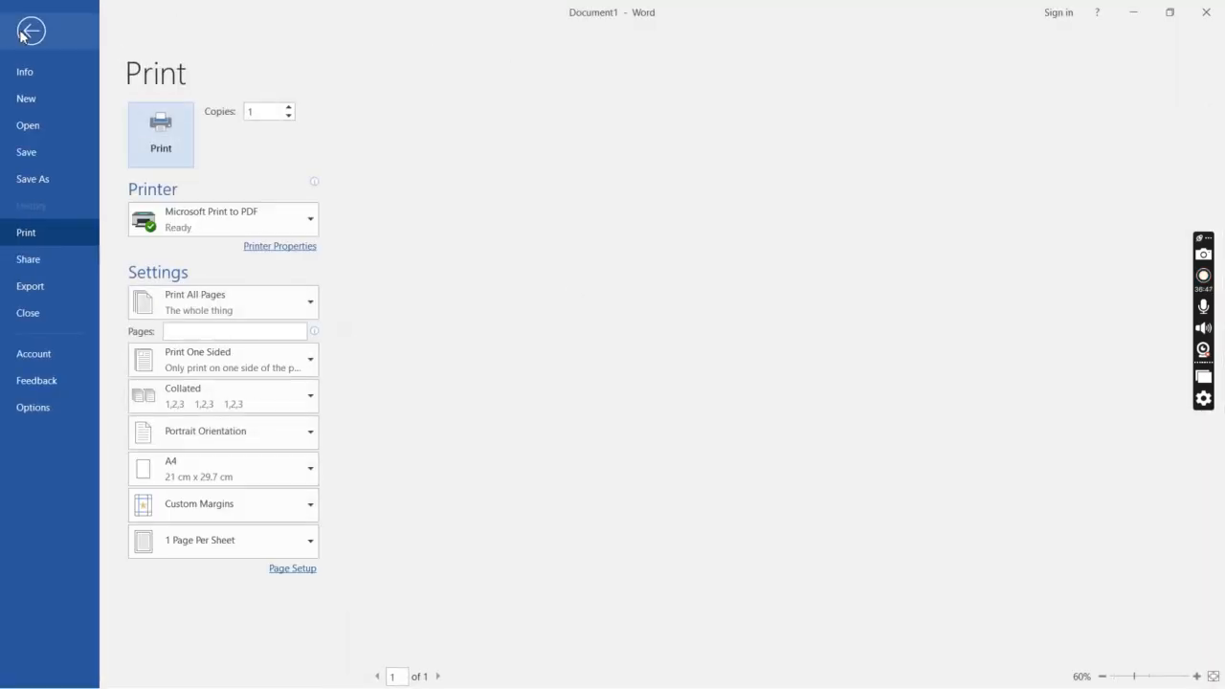
click(31, 31)
drag(393, 271, 337, 277)
key(Delete)
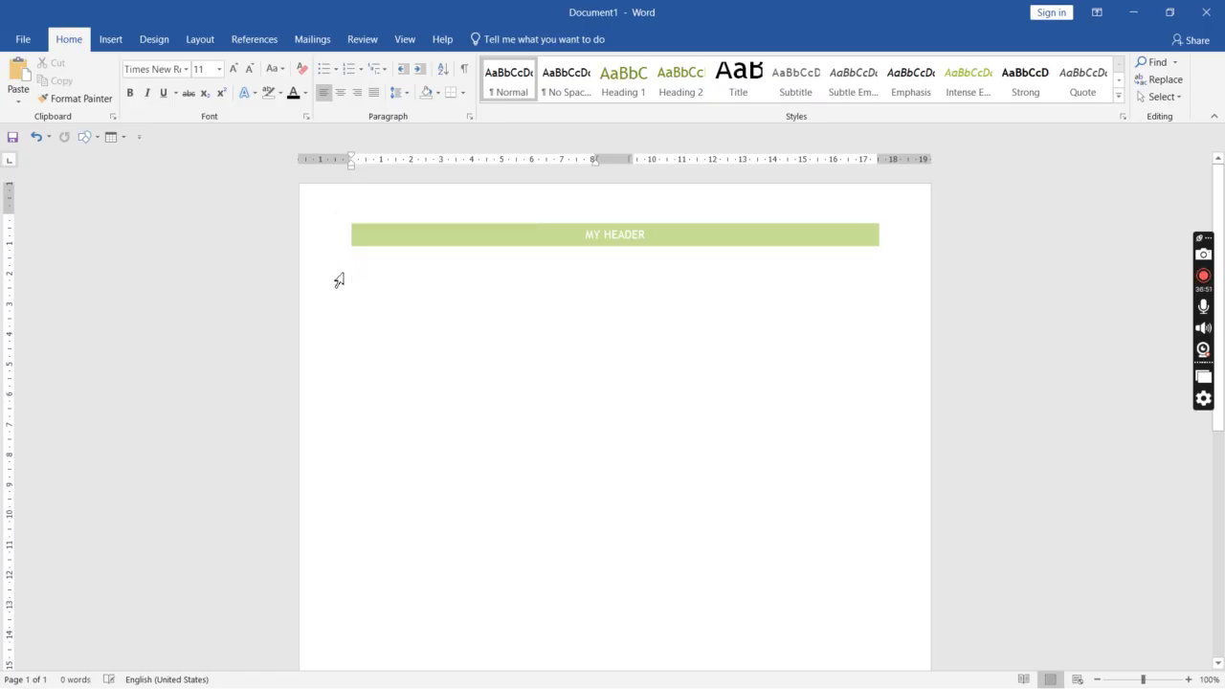
Step: Delete the MY HEADER banner from the page header and close header editing
double_click(504, 240)
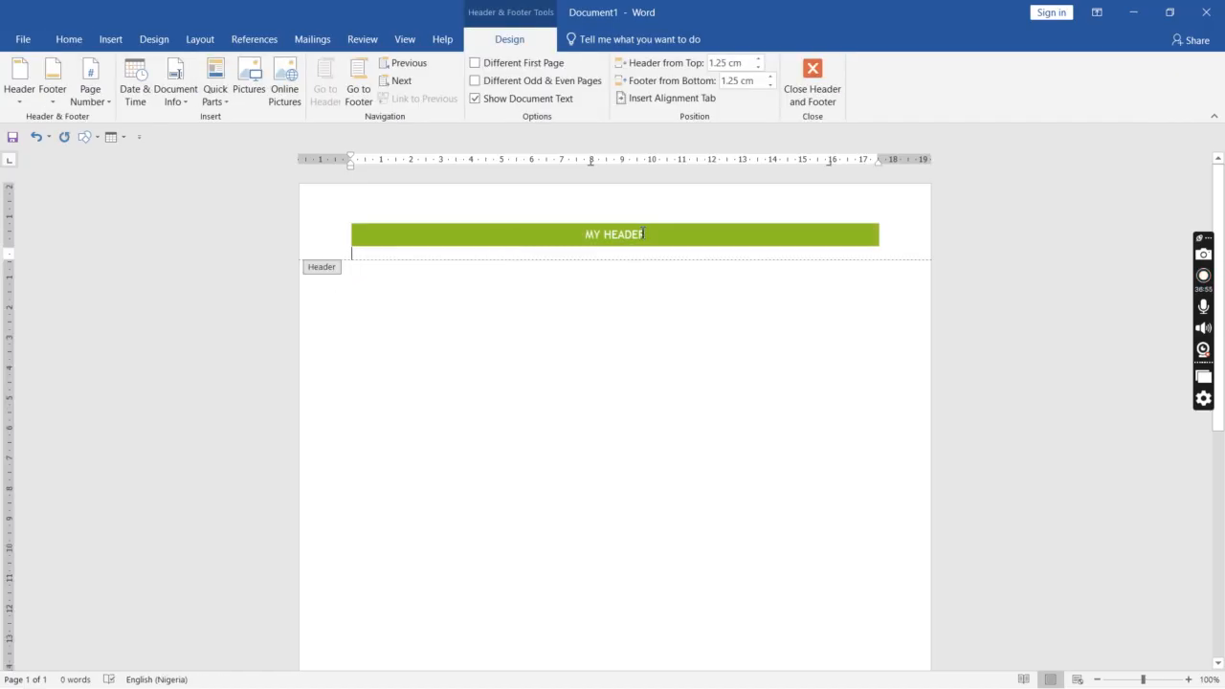
click(816, 84)
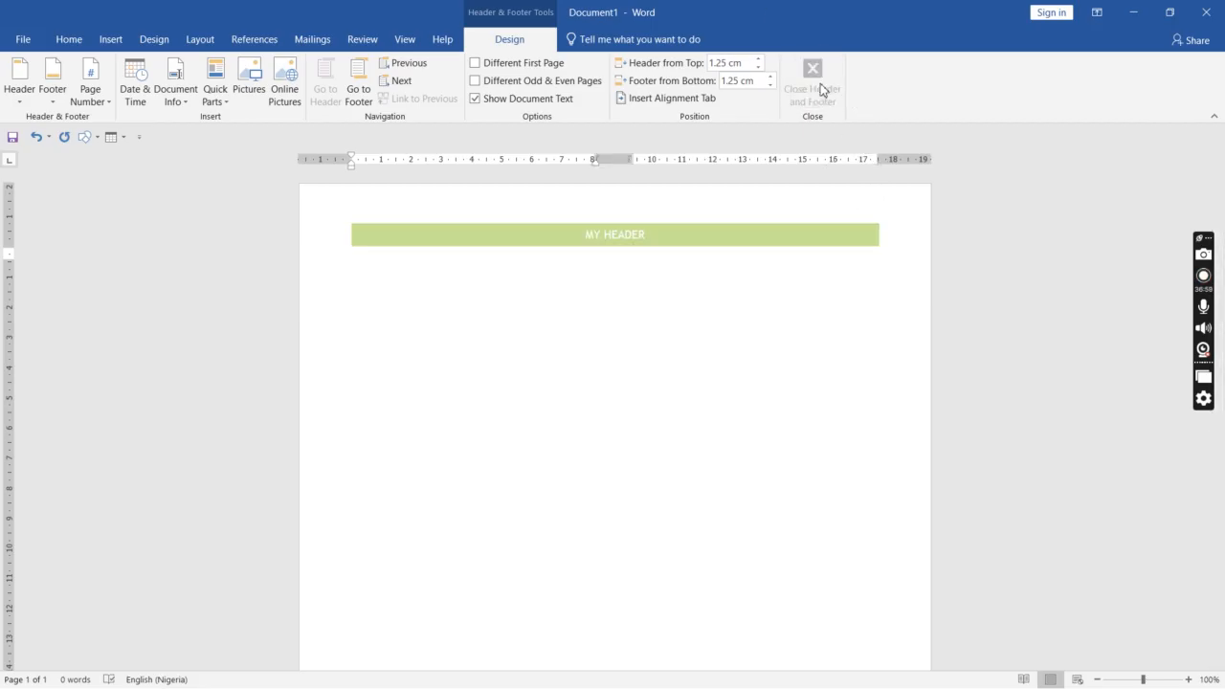
double_click(836, 247)
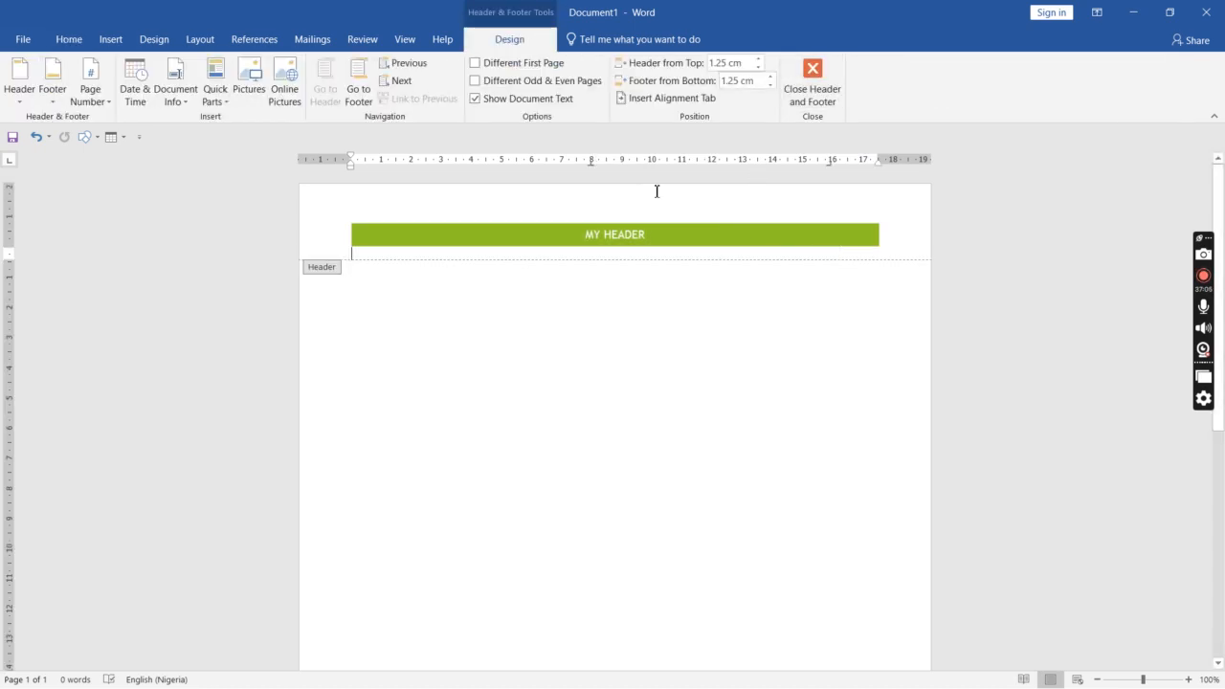
click(670, 246)
key(Delete)
click(802, 91)
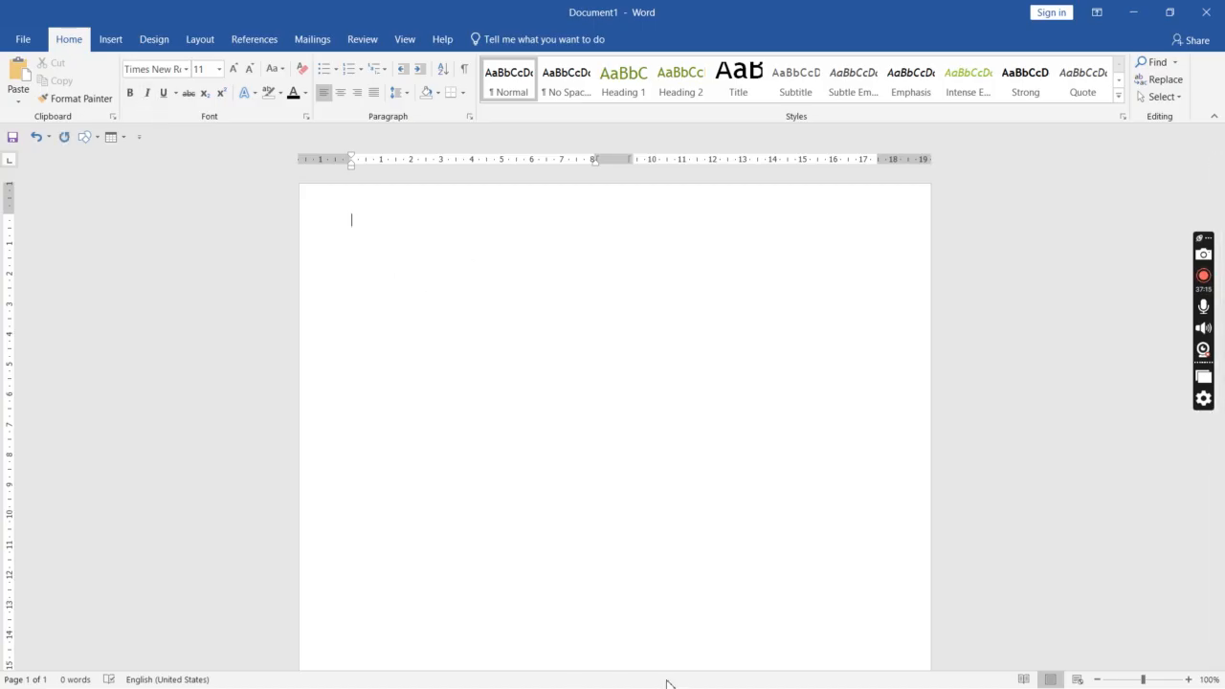
Step: Switch to File Explorer, look through the 2025 SCB and KIMC folders in Documents, and close the window
key(alt+Tab)
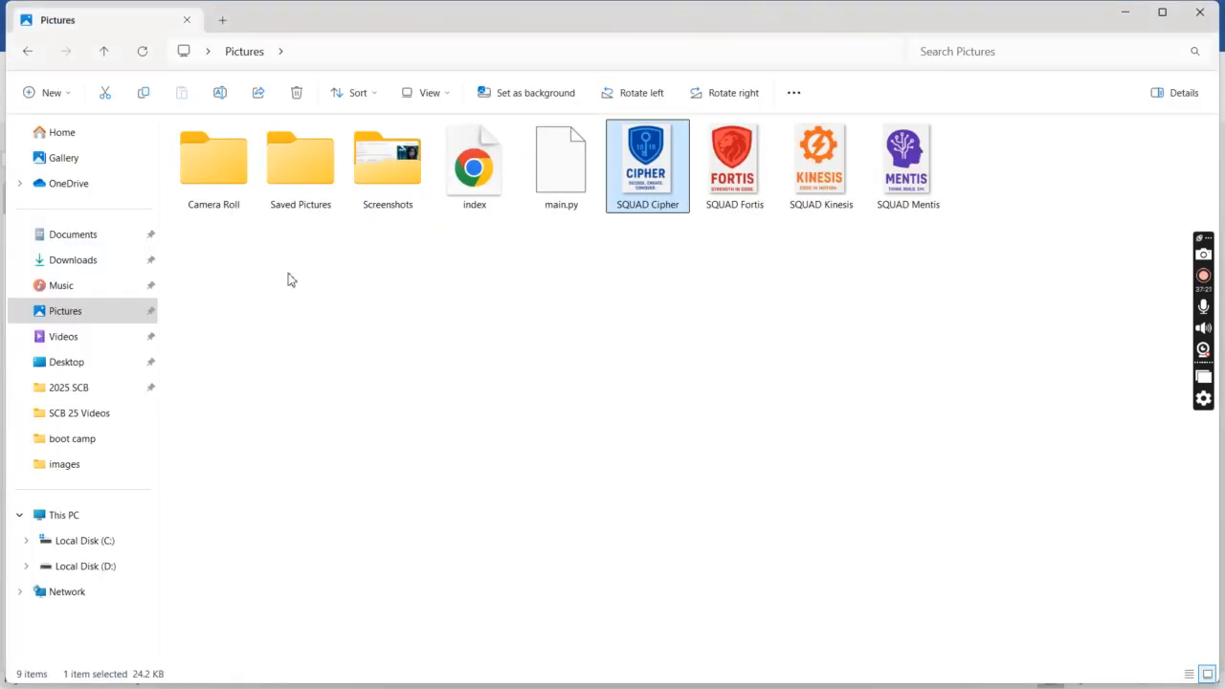
click(75, 388)
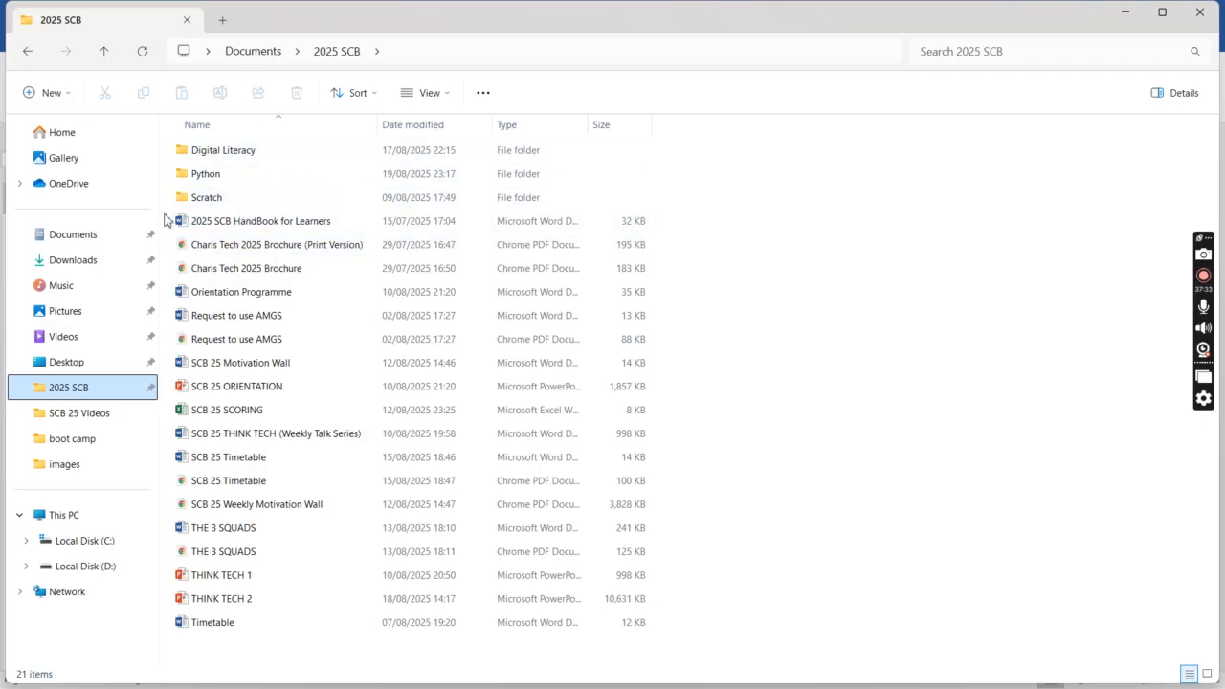
click(76, 238)
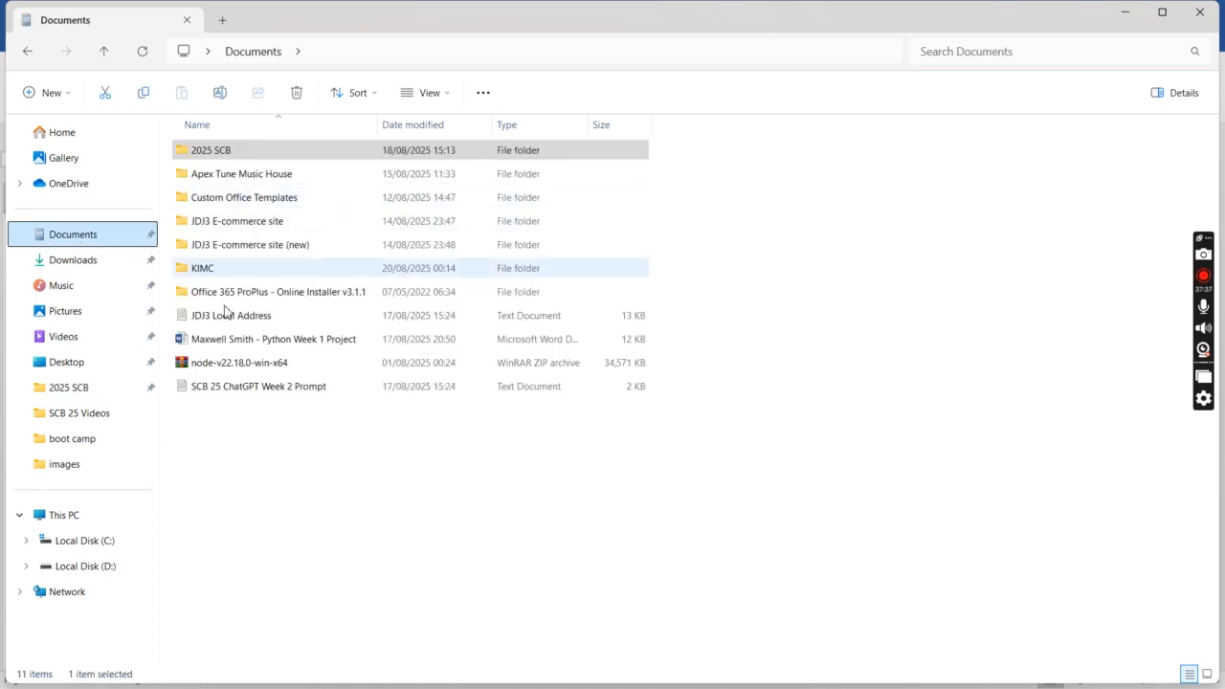
double_click(242, 268)
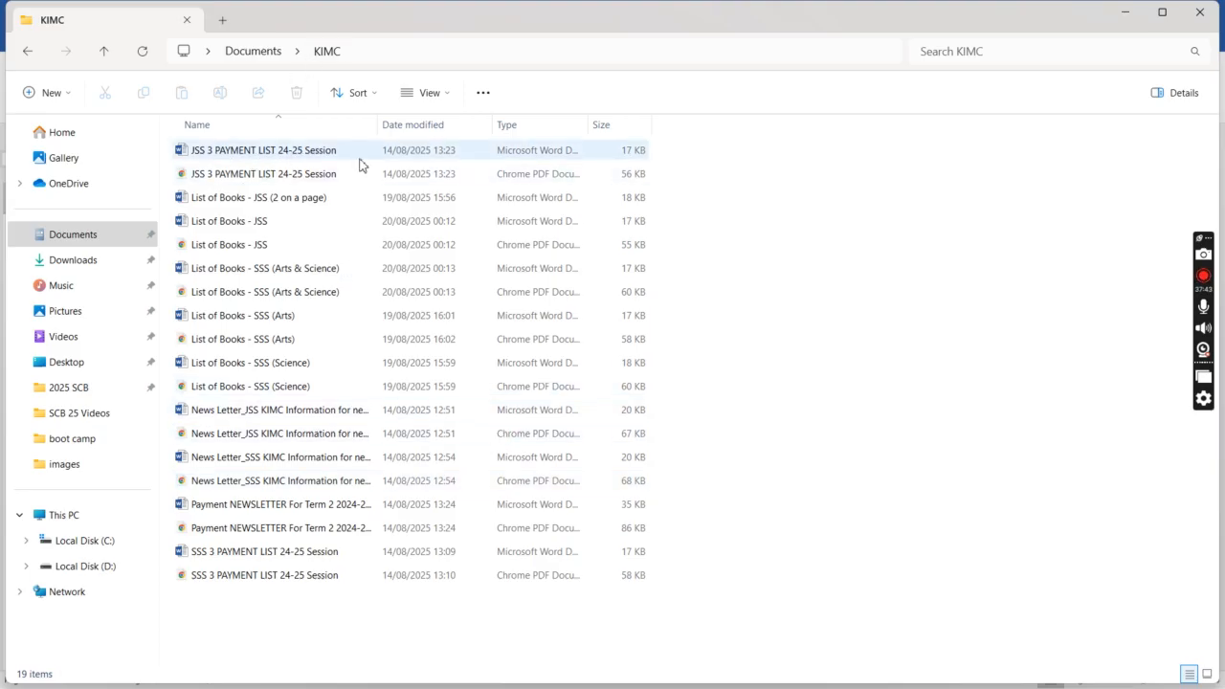
click(1197, 15)
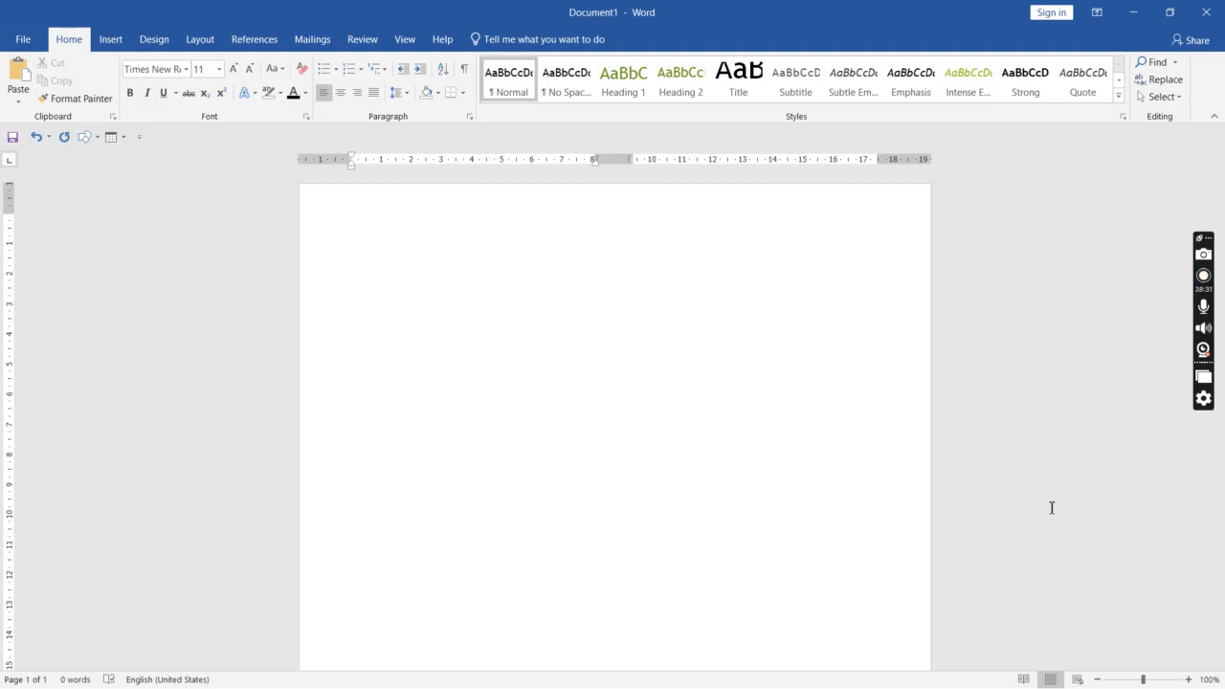
Step: Zoom the document out to 70% and back in to 100%
click(1098, 680)
click(1098, 680)
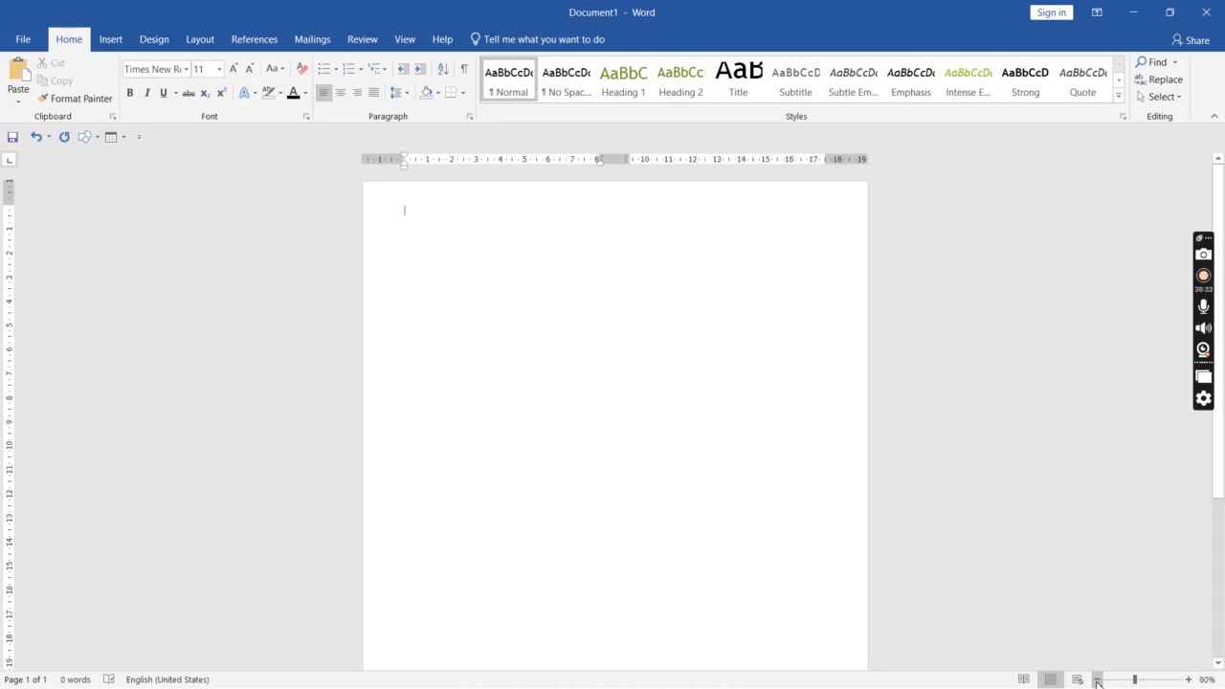
click(1097, 680)
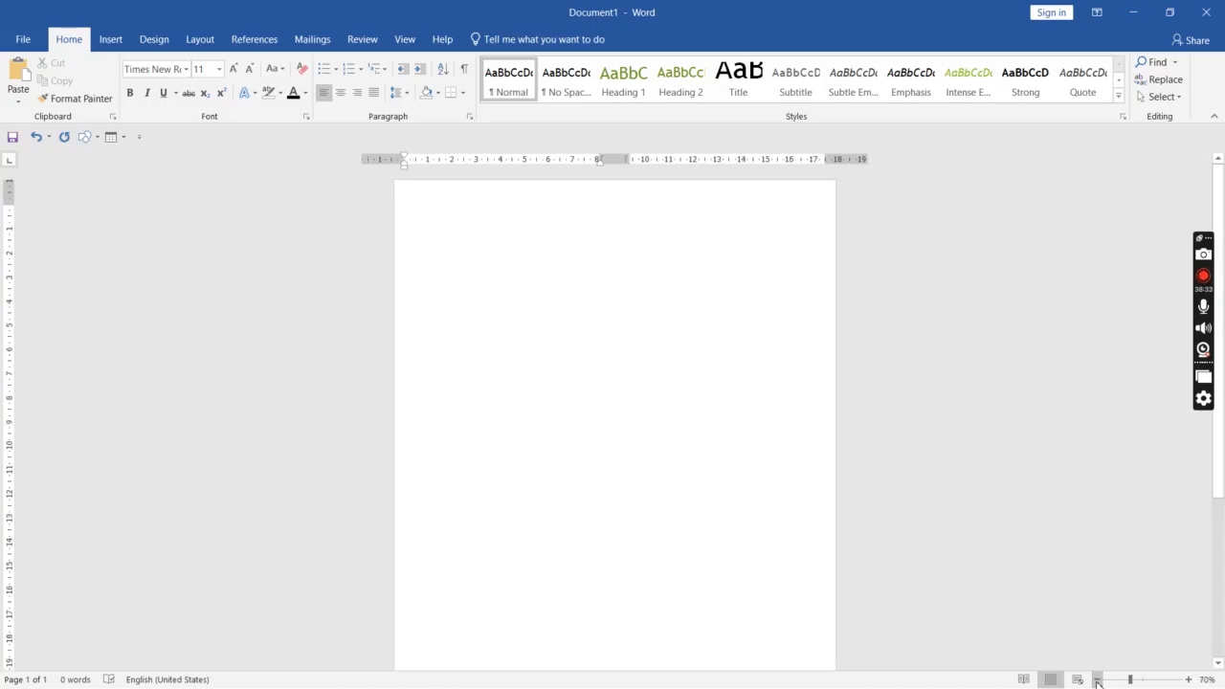
click(1188, 679)
click(1188, 679)
click(1188, 679)
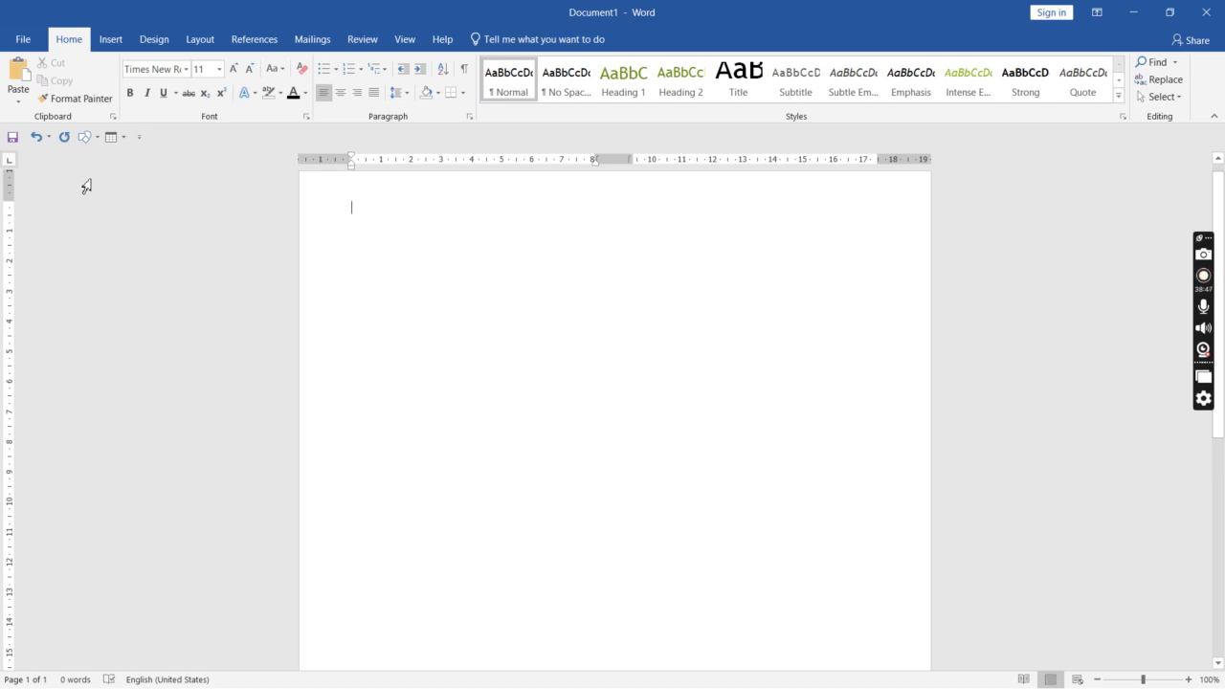
Step: Insert a table with 15 columns and 15 rows and enlarge it to about 15 cm wide
click(112, 138)
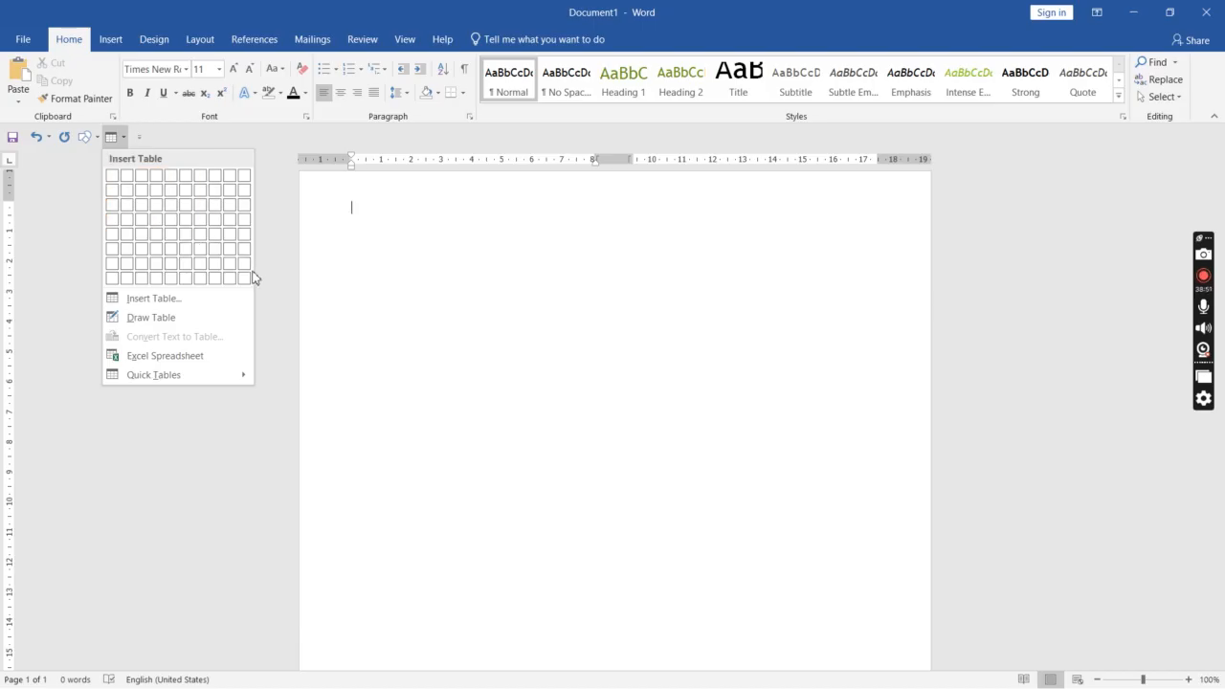
click(172, 299)
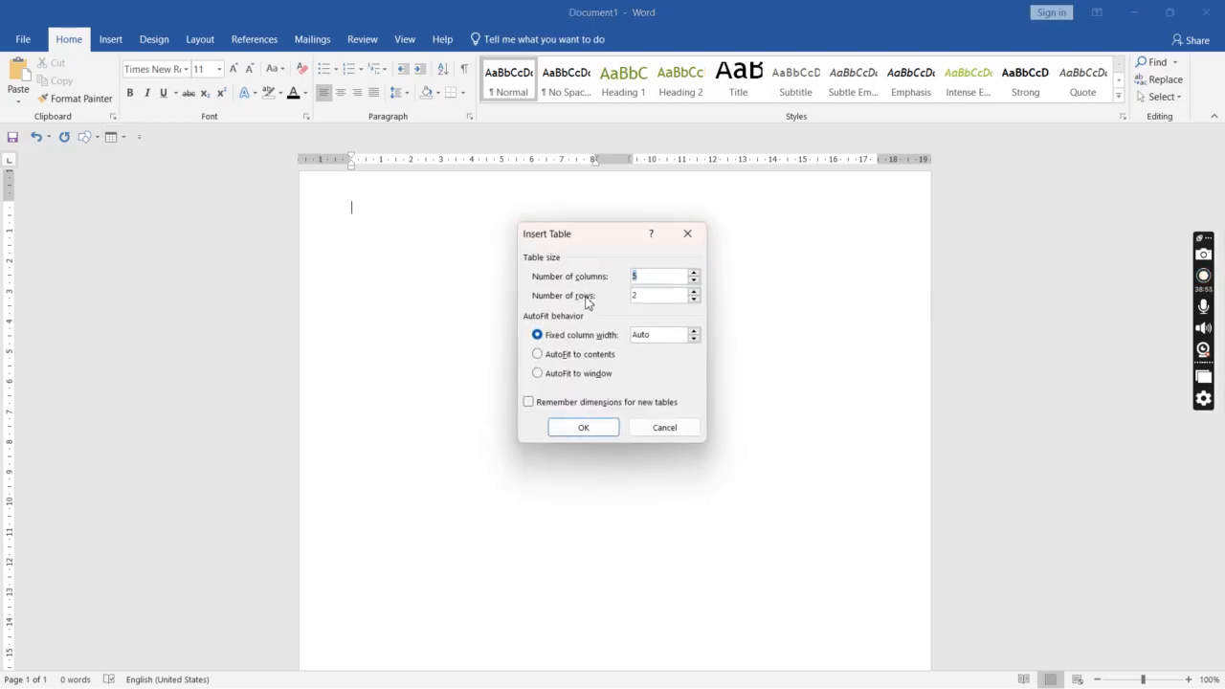
text(15)
key(Return)
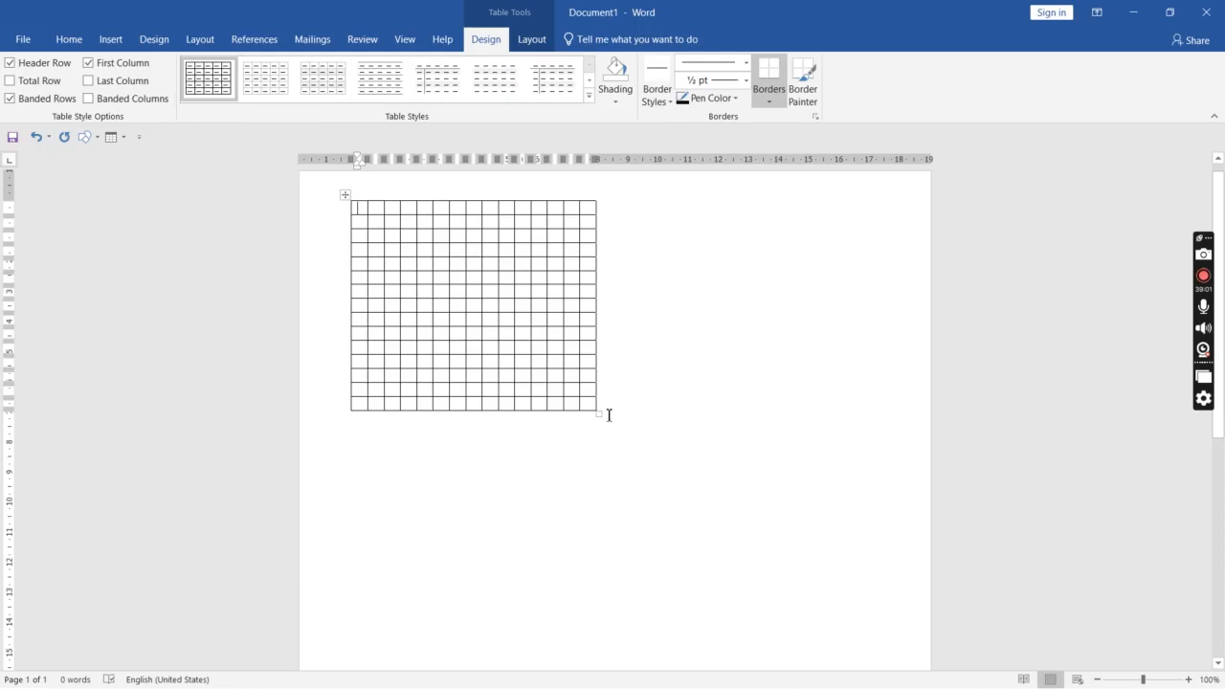
drag(599, 412, 811, 571)
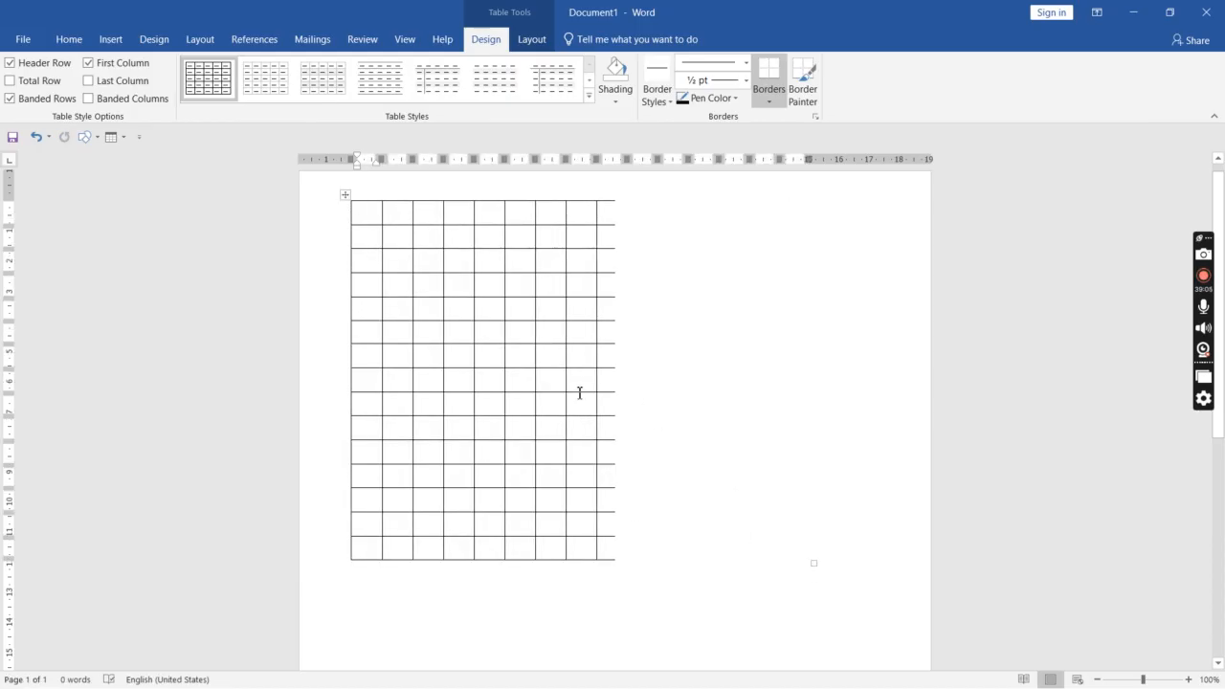
Step: Change the page layout to one text column
click(70, 43)
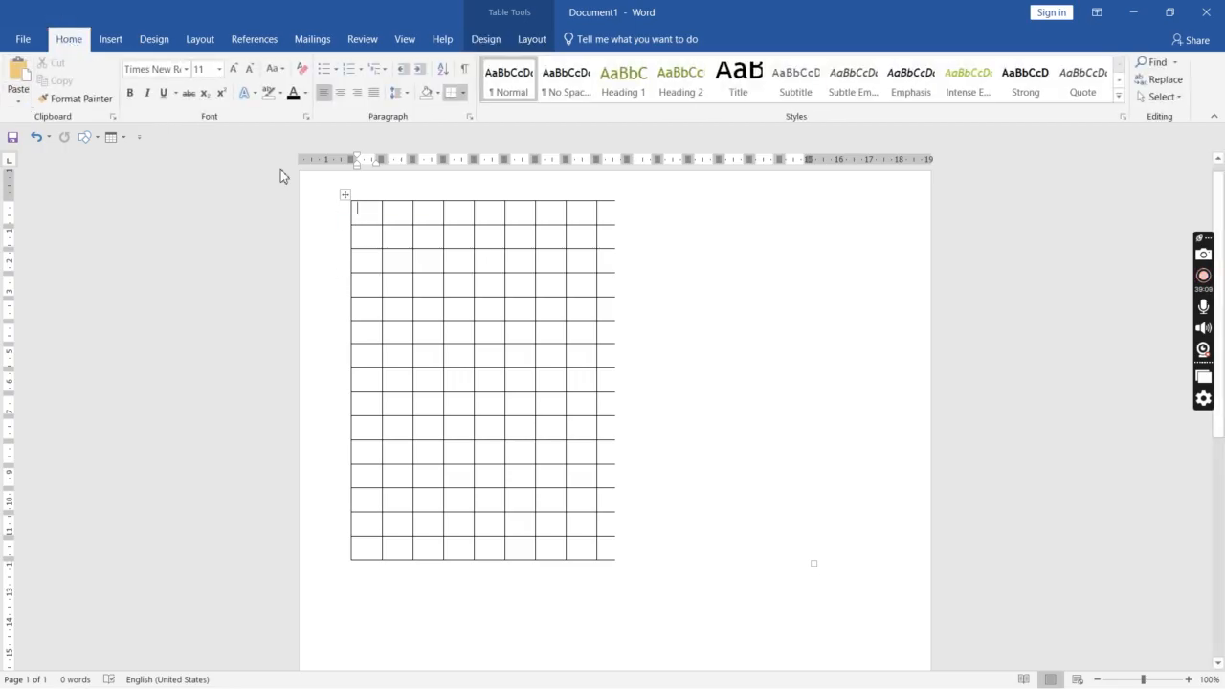
click(200, 39)
click(142, 77)
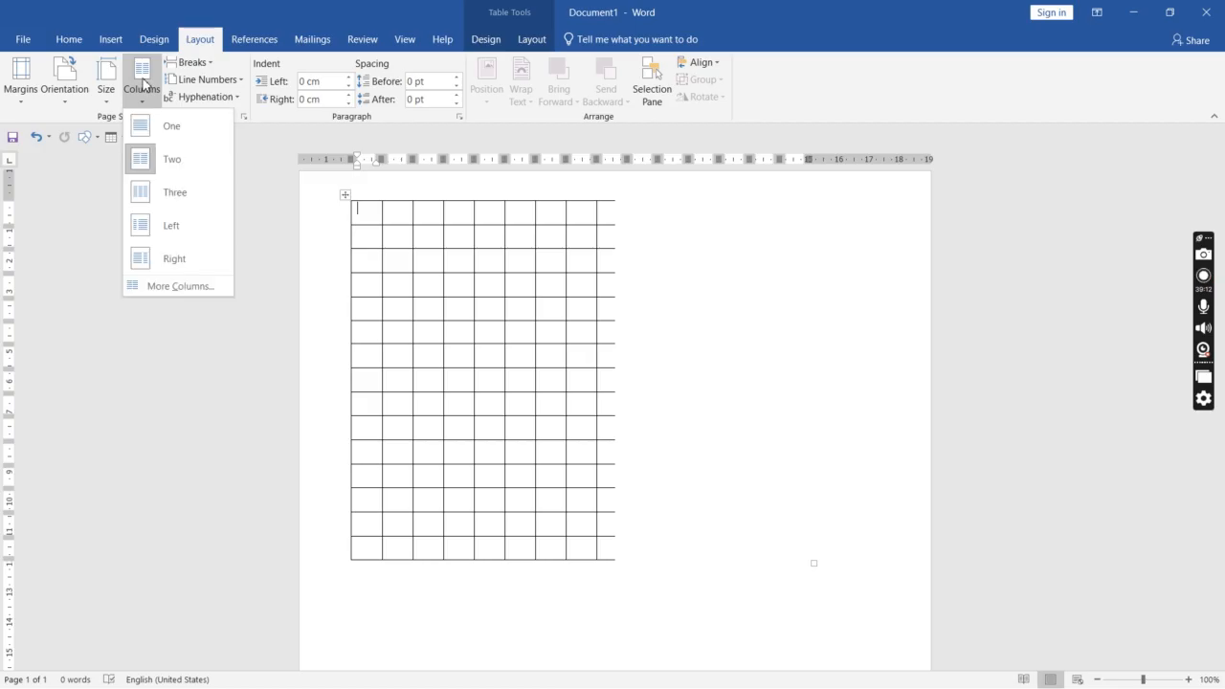
click(173, 134)
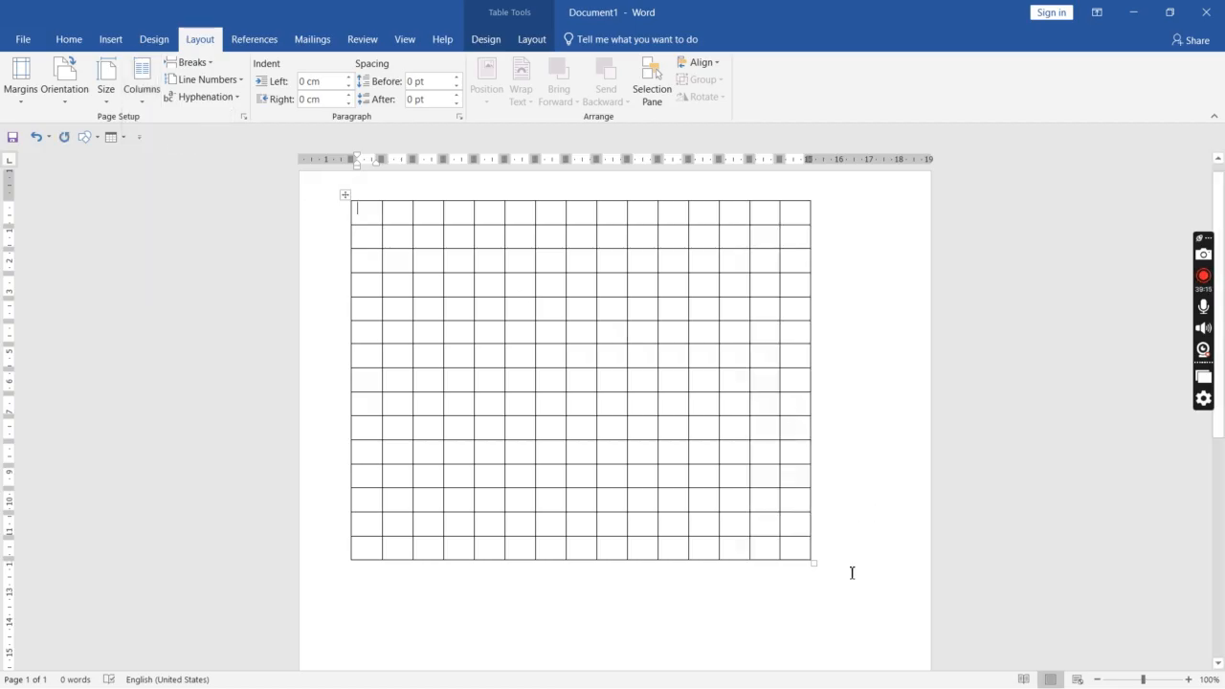
Step: Enlarge the whole table to about 18 cm wide, scaling its rows and columns together
drag(814, 564, 893, 659)
drag(1224, 328, 1224, 274)
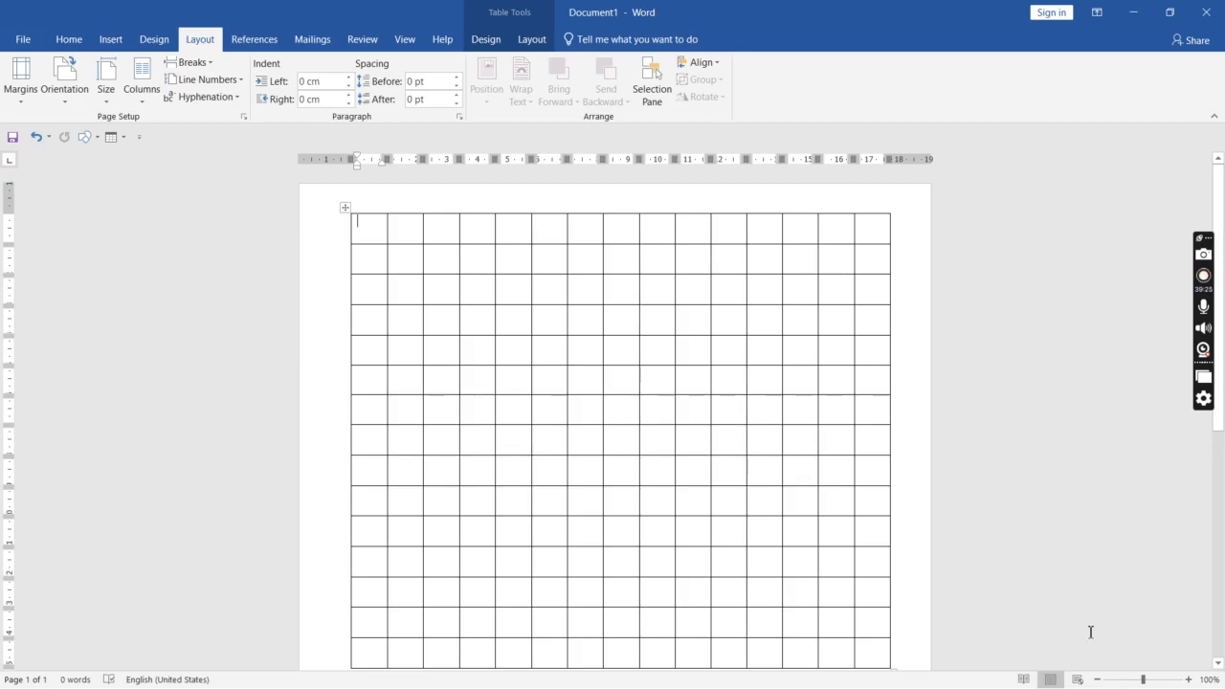
drag(1224, 378, 1224, 367)
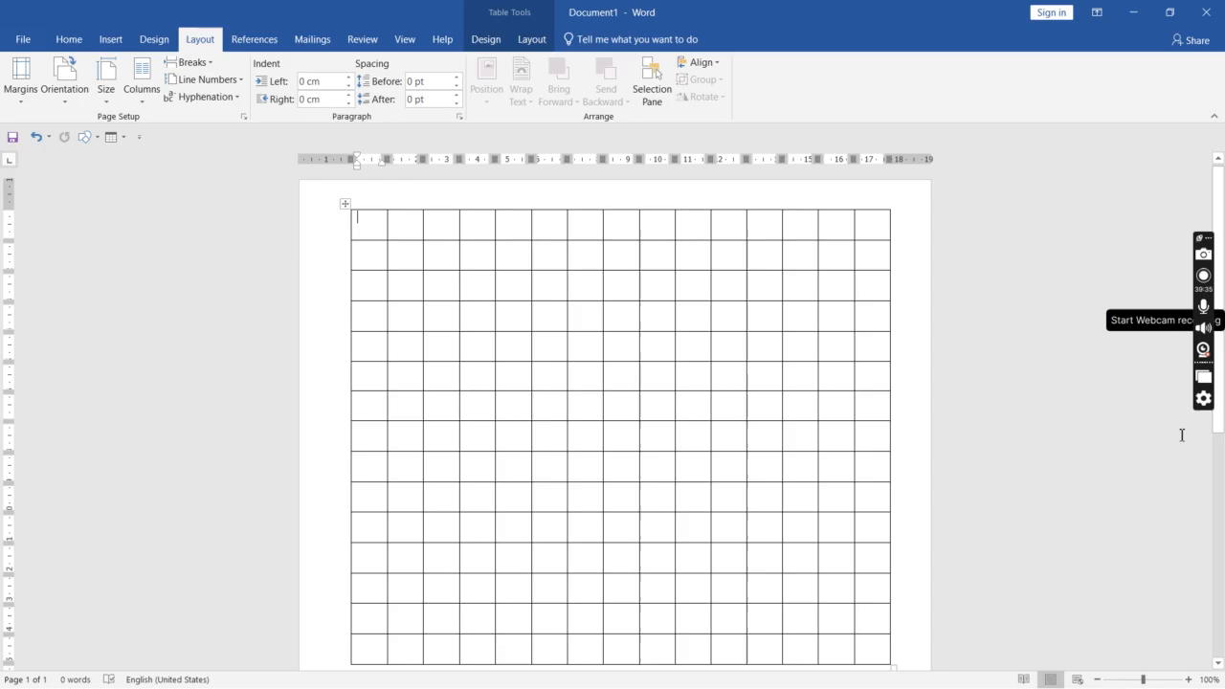
mouse_move(1224, 420)
mouse_down()
mouse_move(1224, 503)
mouse_move(1224, 438)
mouse_up()
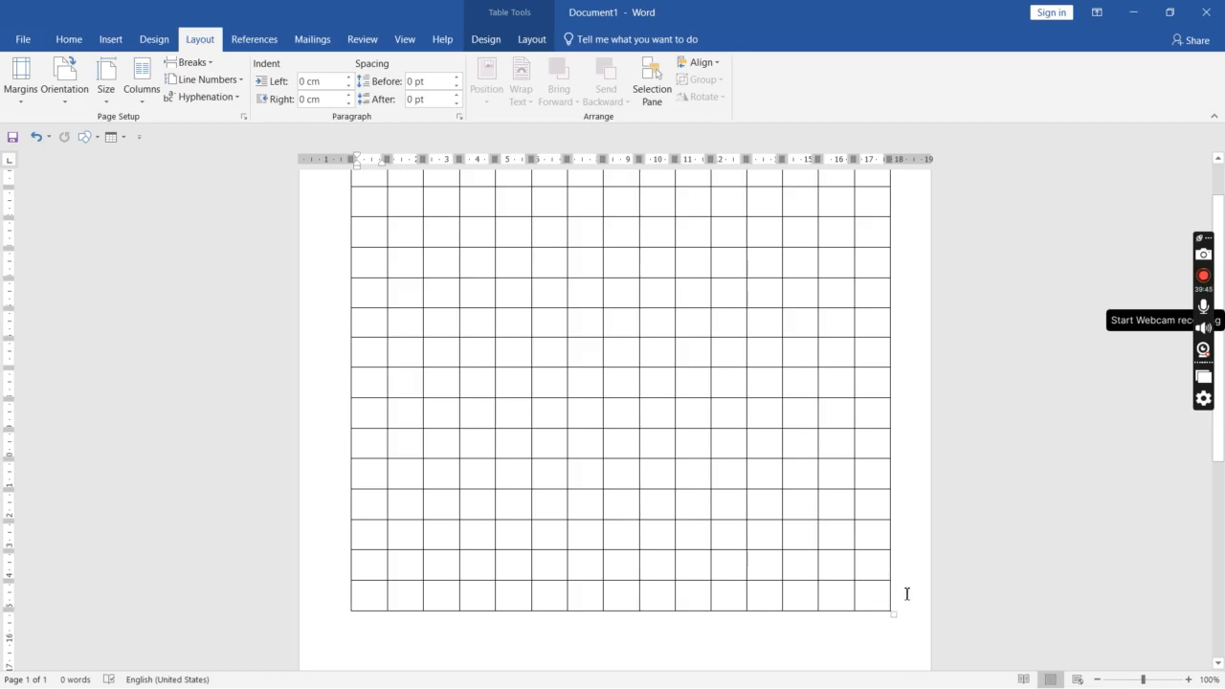
drag(1224, 452, 1224, 489)
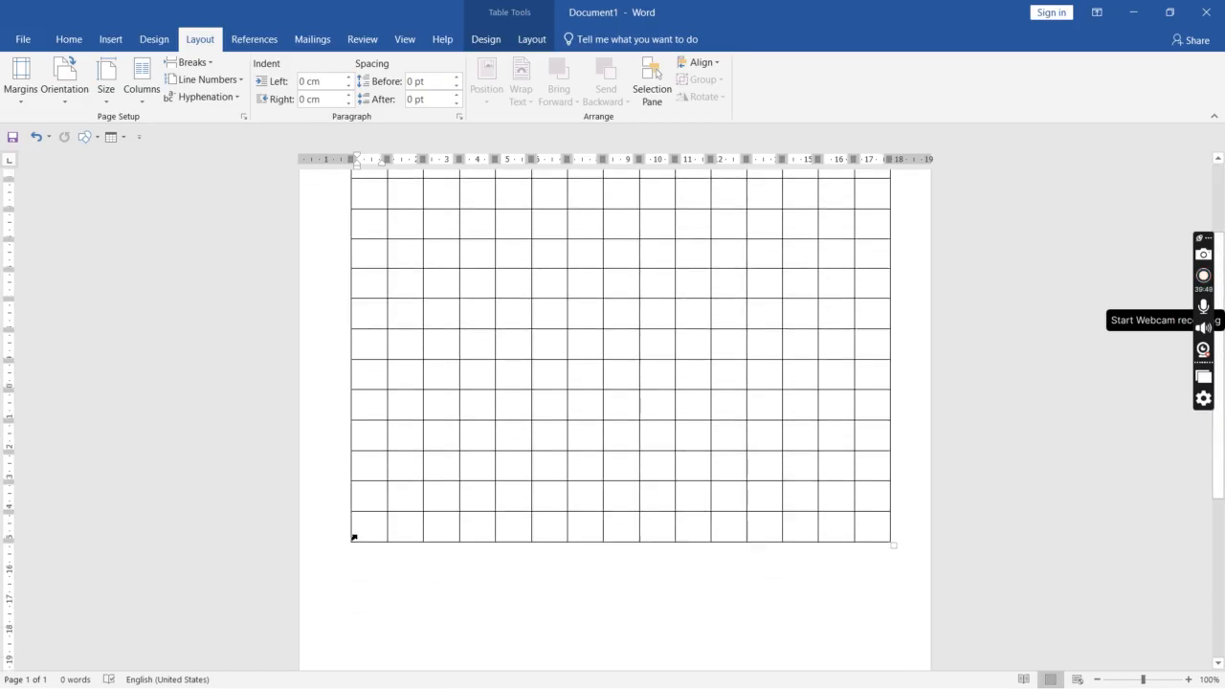
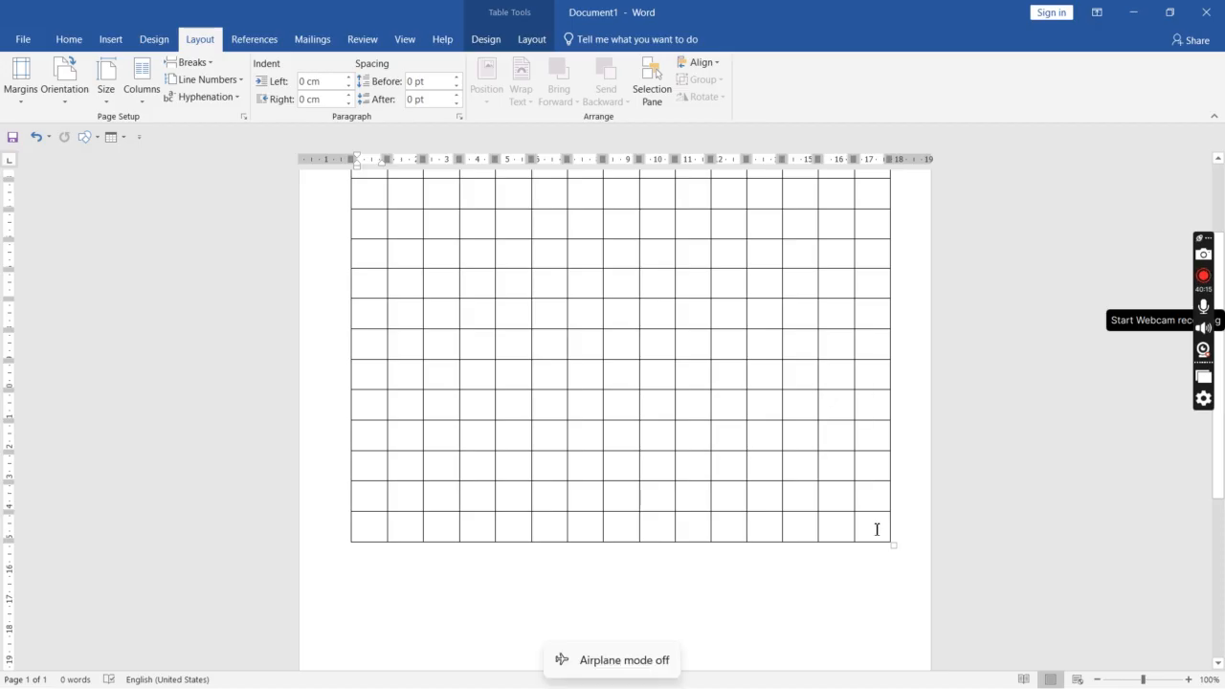
drag(871, 516, 691, 397)
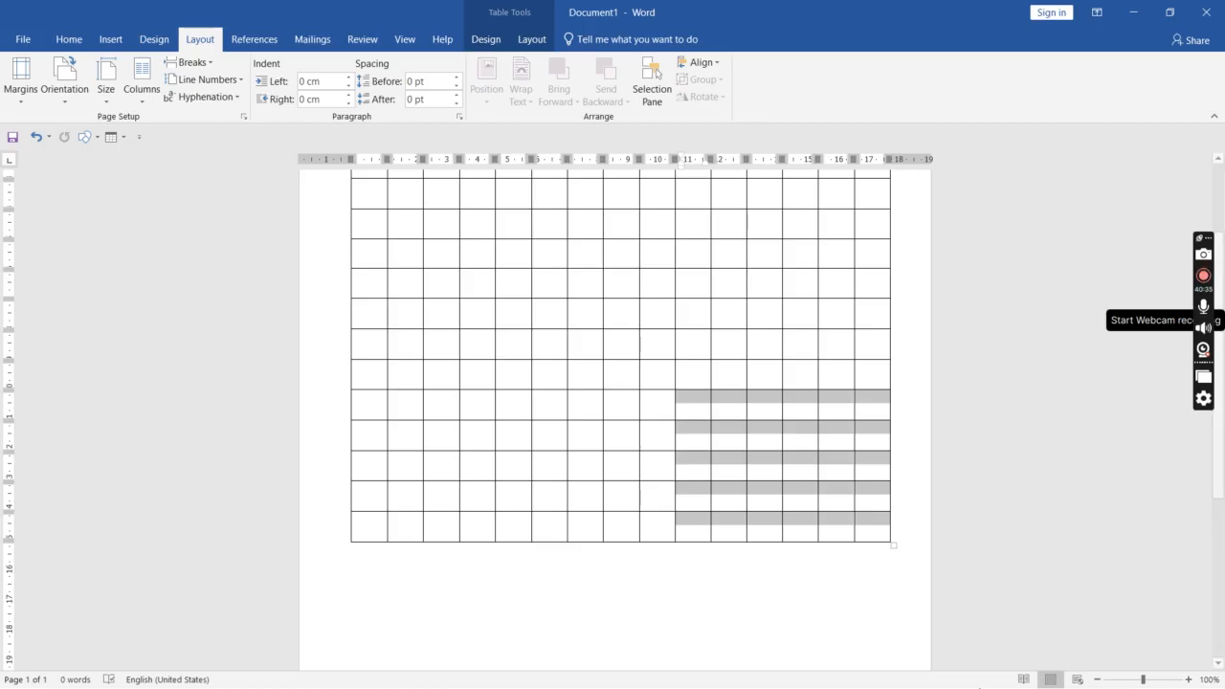
key(super+d)
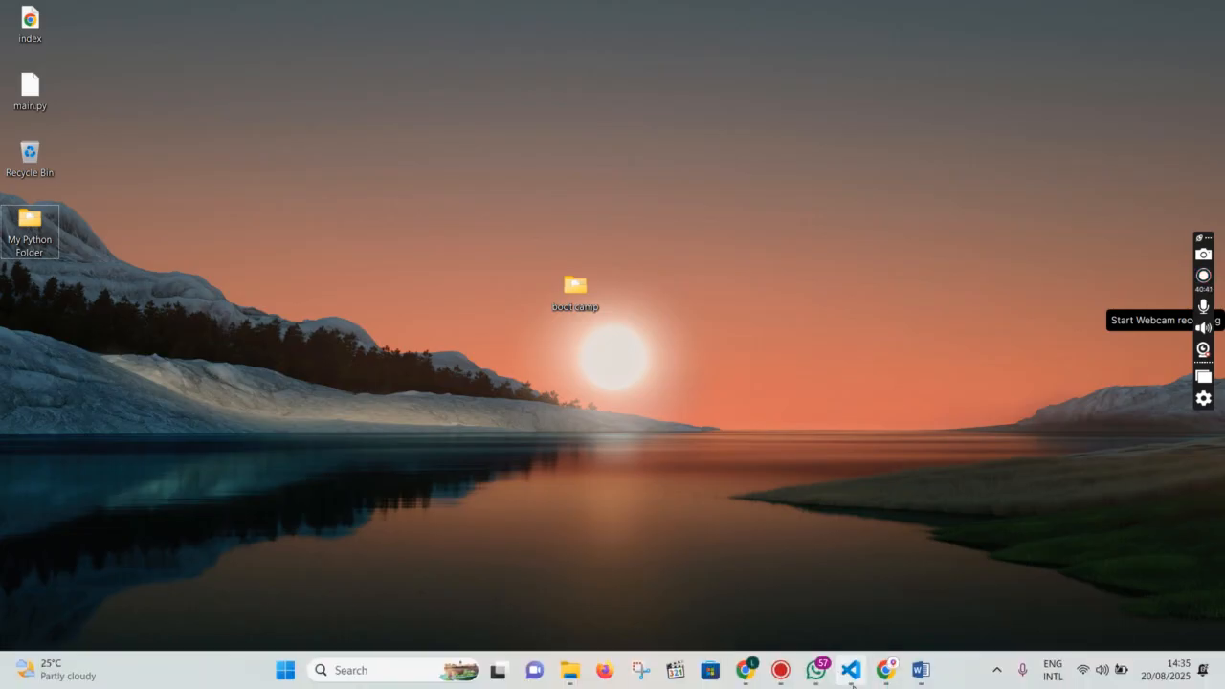
click(914, 679)
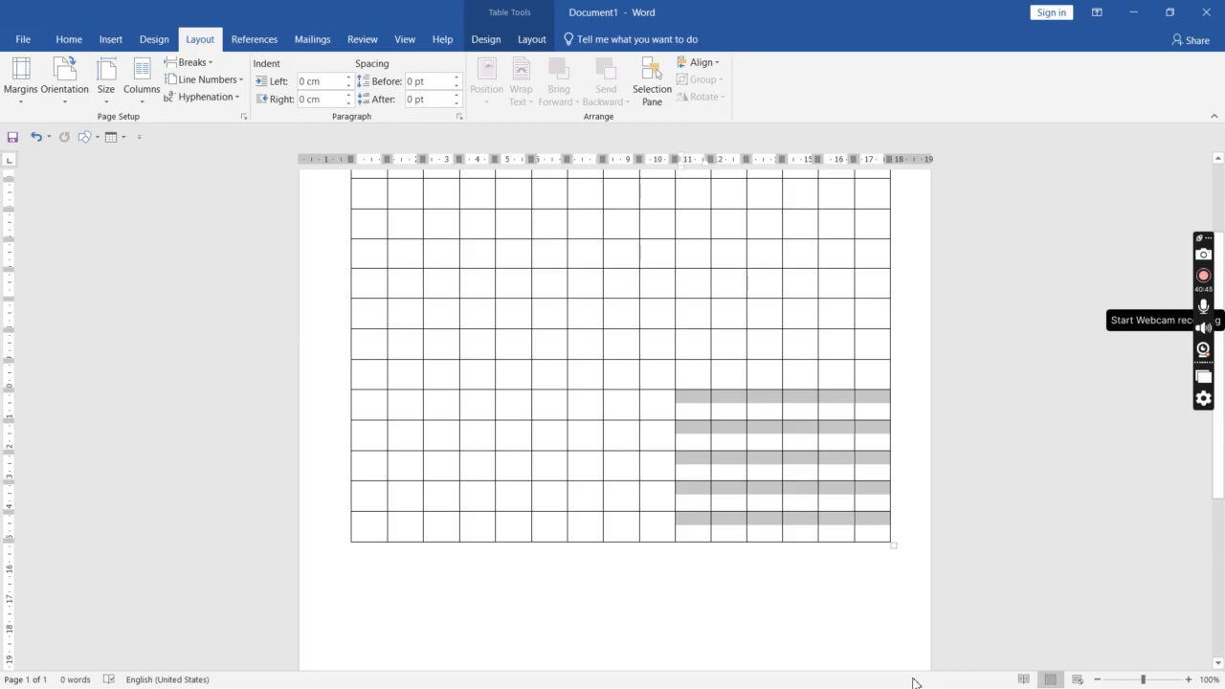
click(825, 638)
Step: Merge the block of six by six cells in the table's lower-right corner into one cell
drag(878, 530, 694, 386)
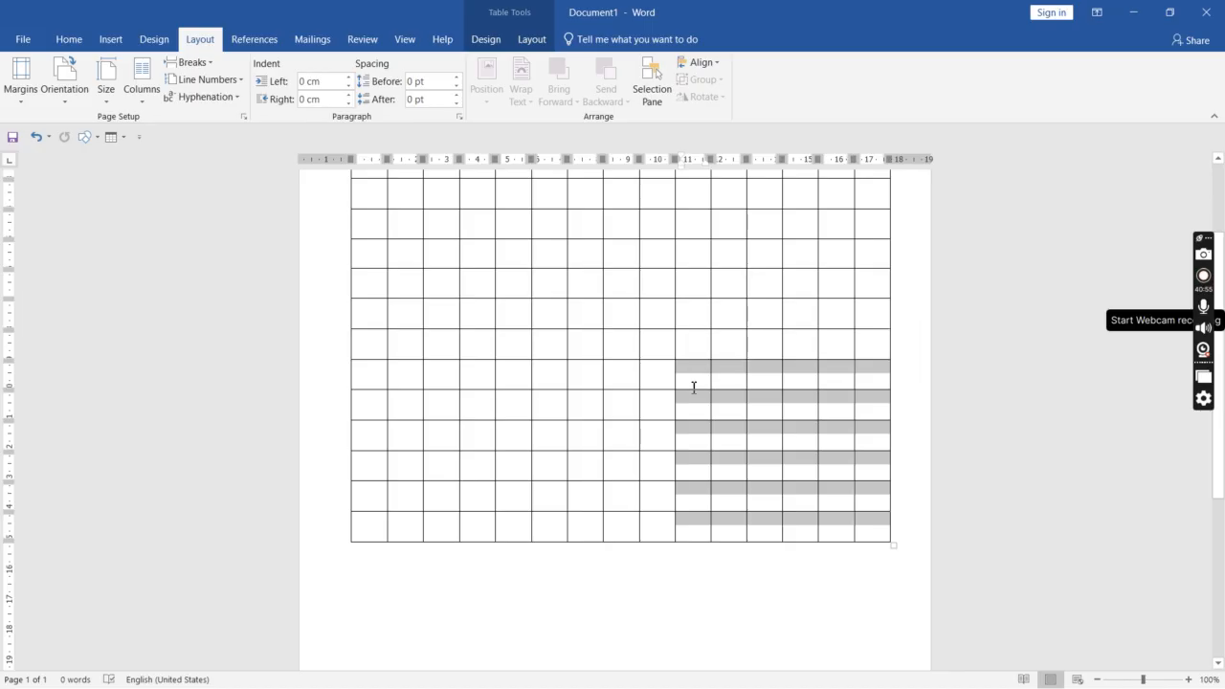
right_click(693, 387)
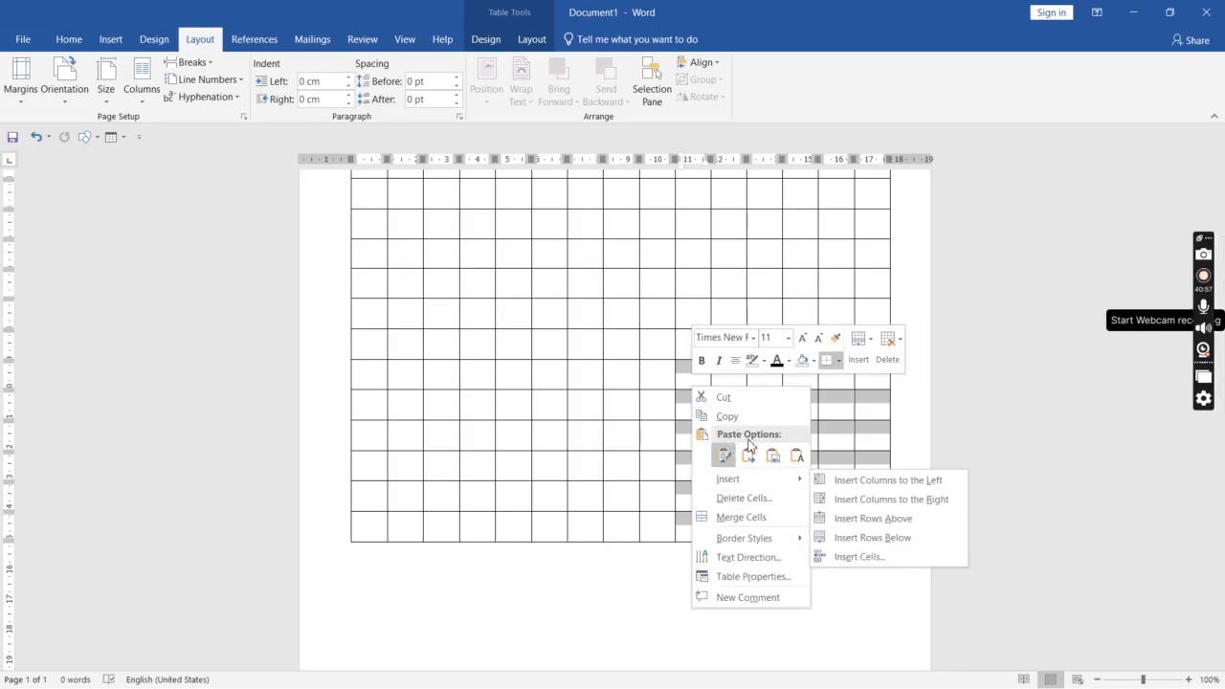
click(842, 420)
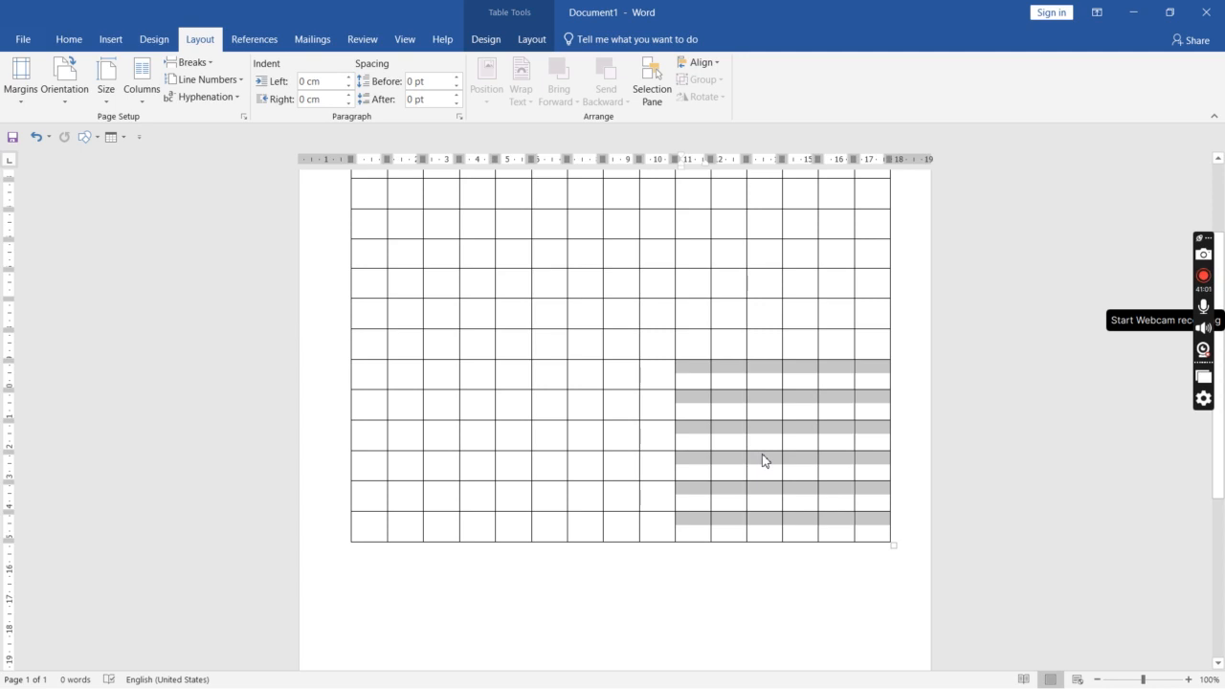
right_click(763, 457)
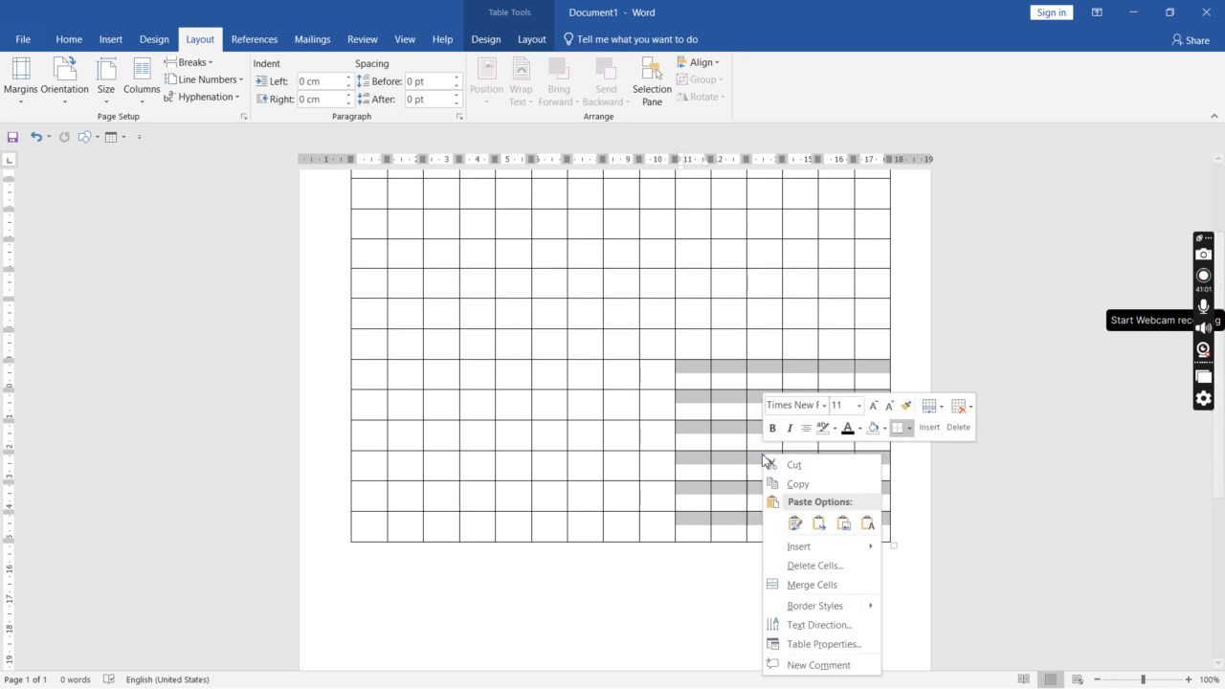
click(812, 586)
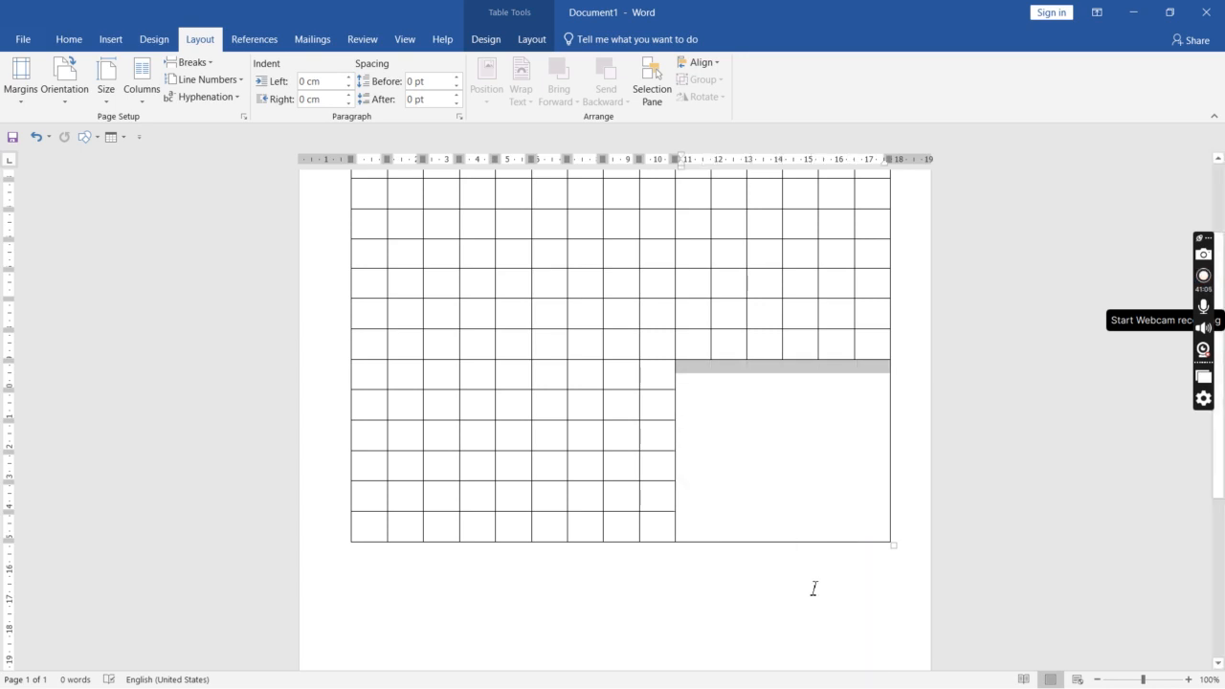
click(801, 451)
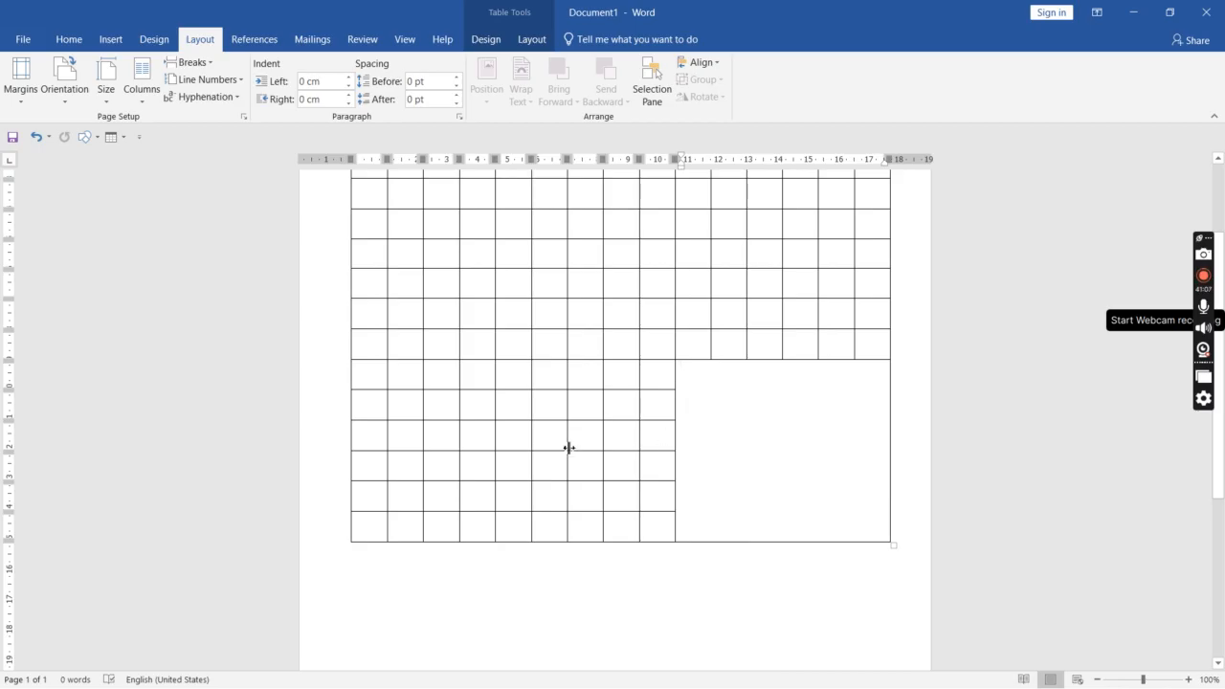
Step: Merge the block of six by six cells in the table's lower-left corner into one cell
drag(550, 530, 327, 525)
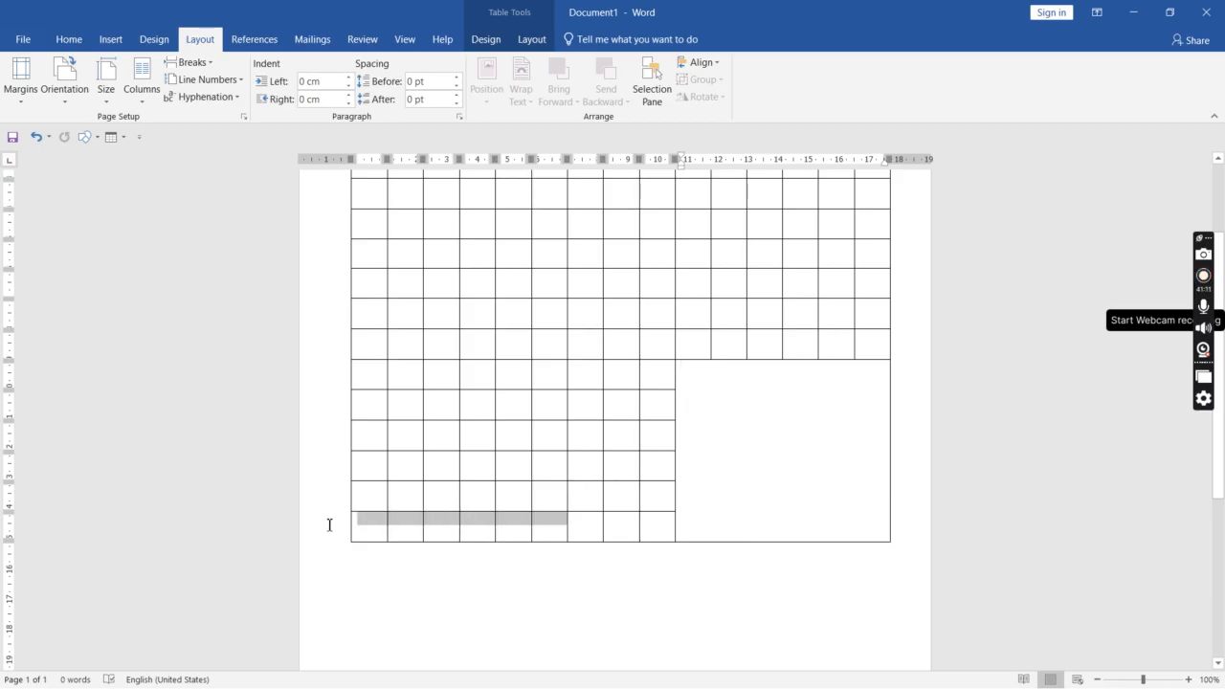
drag(368, 473, 363, 378)
right_click(363, 375)
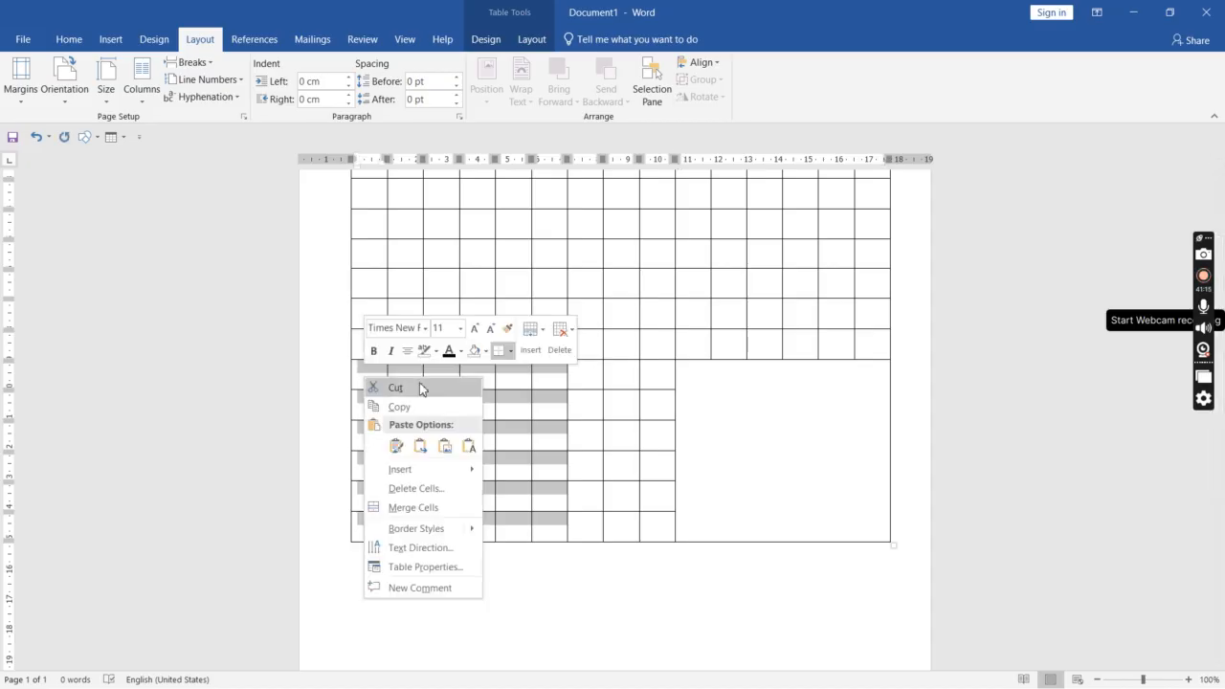
click(424, 507)
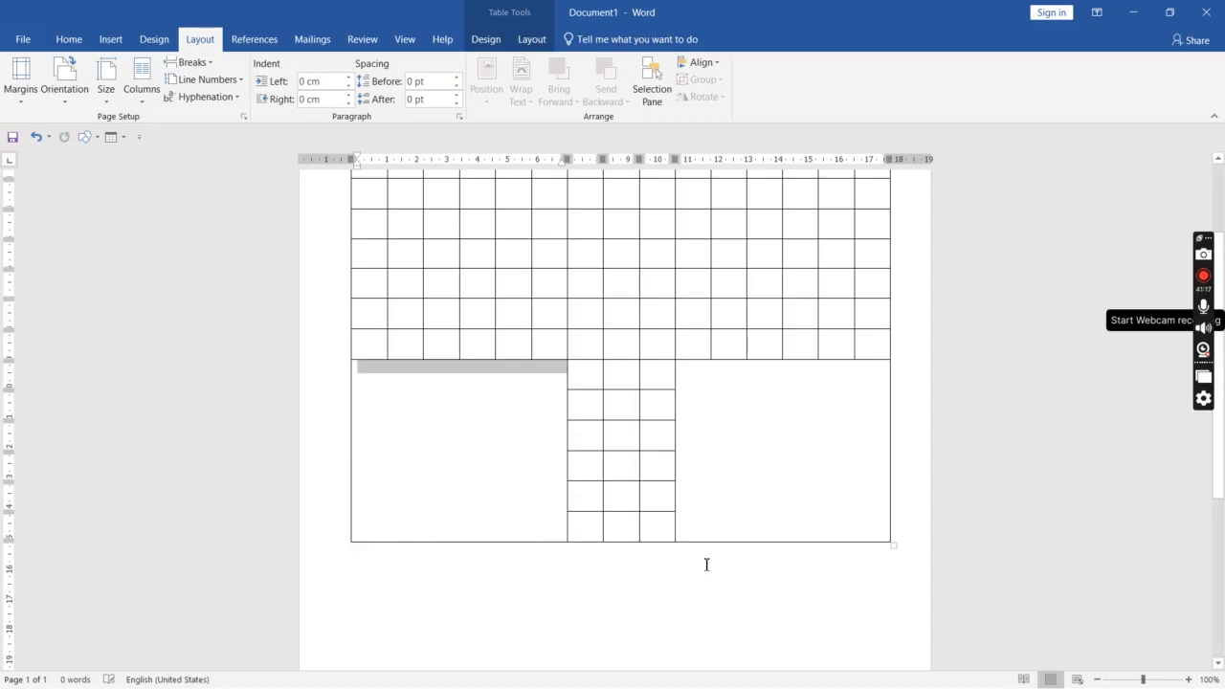
click(774, 565)
Step: Merge the block of six by six cells in the table's upper-right corner into one cell
scroll(1221, 367, up, 2)
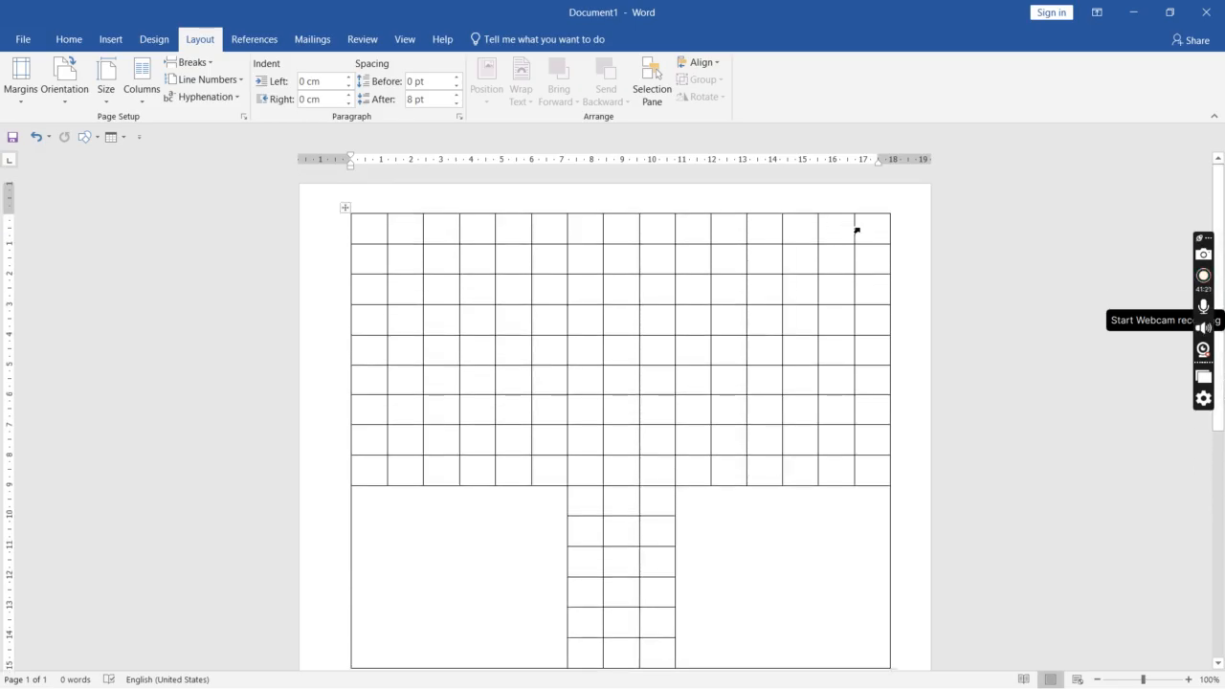
drag(873, 228, 698, 373)
right_click(697, 374)
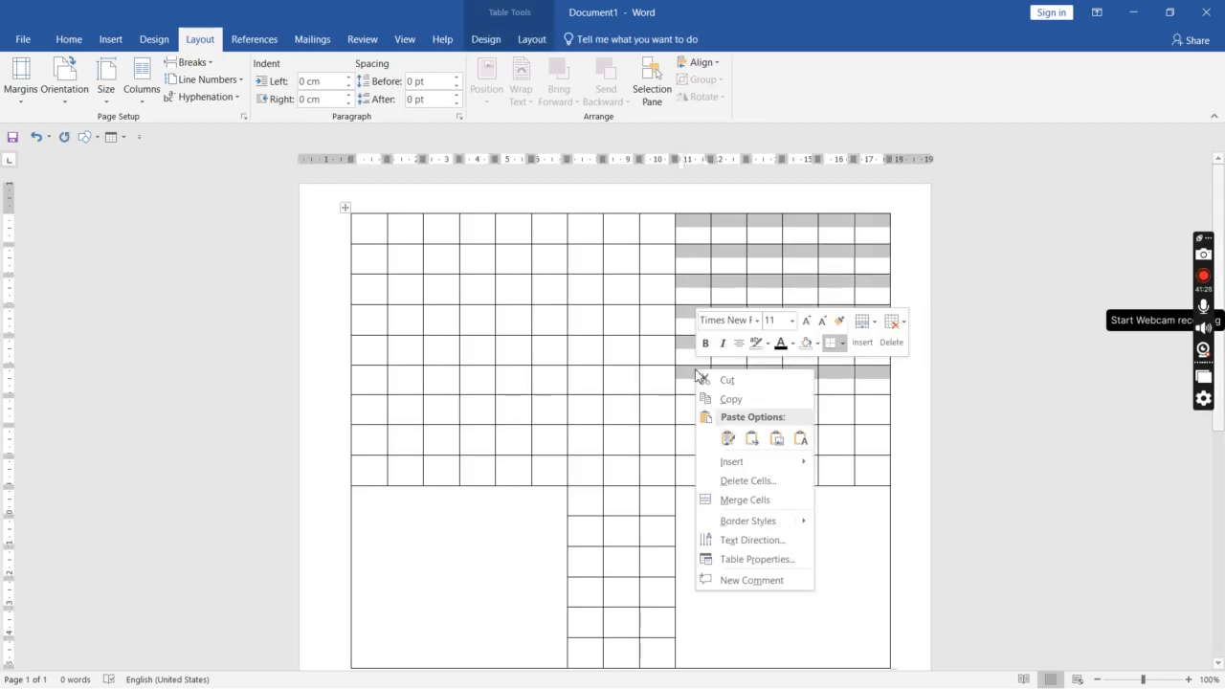
click(752, 499)
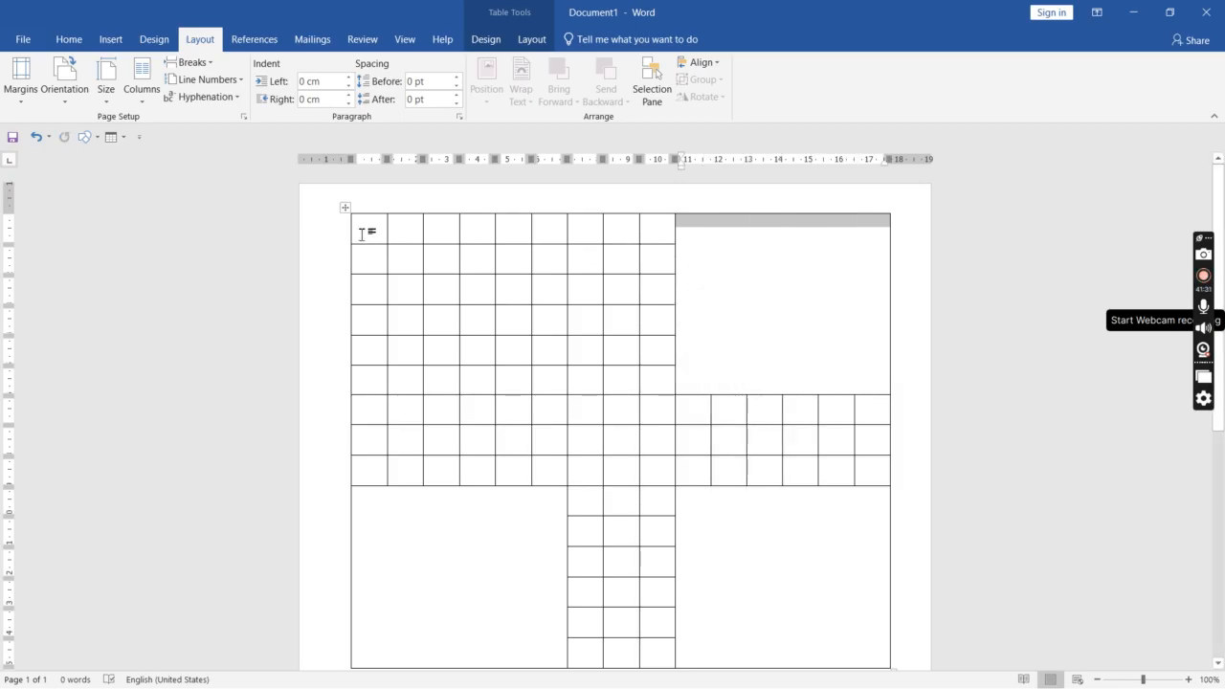
Step: Merge the block of six by six cells in the table's upper-left corner into one cell
drag(364, 227, 555, 380)
right_click(555, 380)
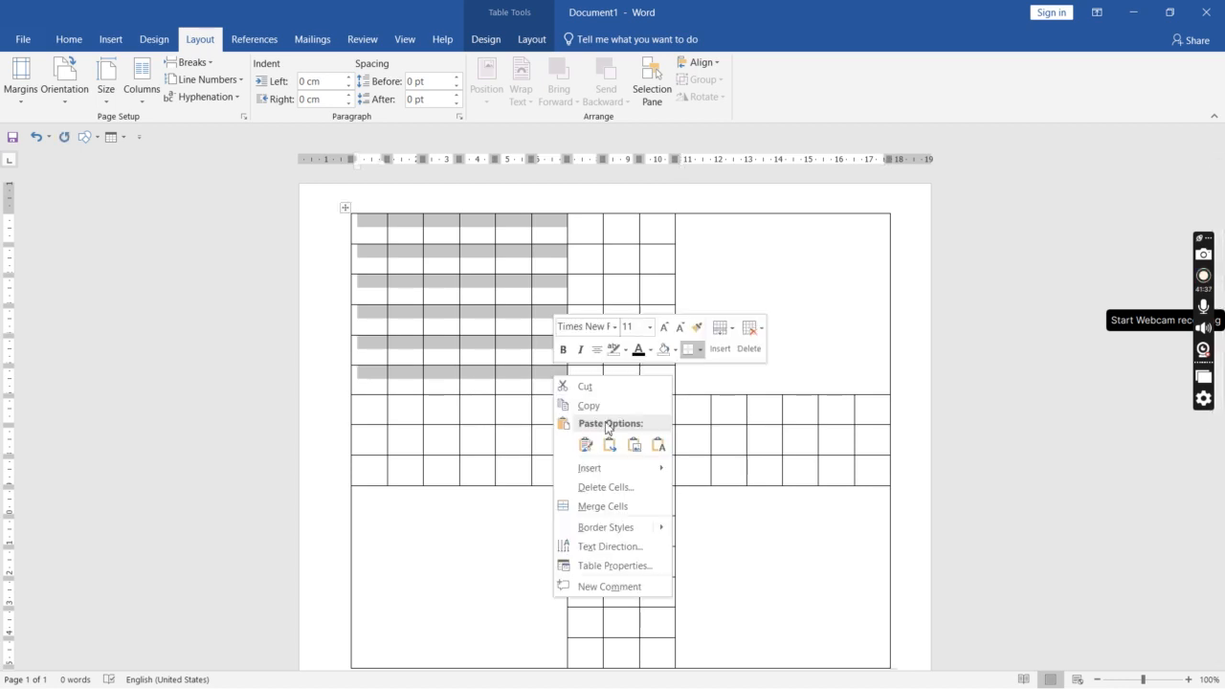
click(597, 507)
click(774, 285)
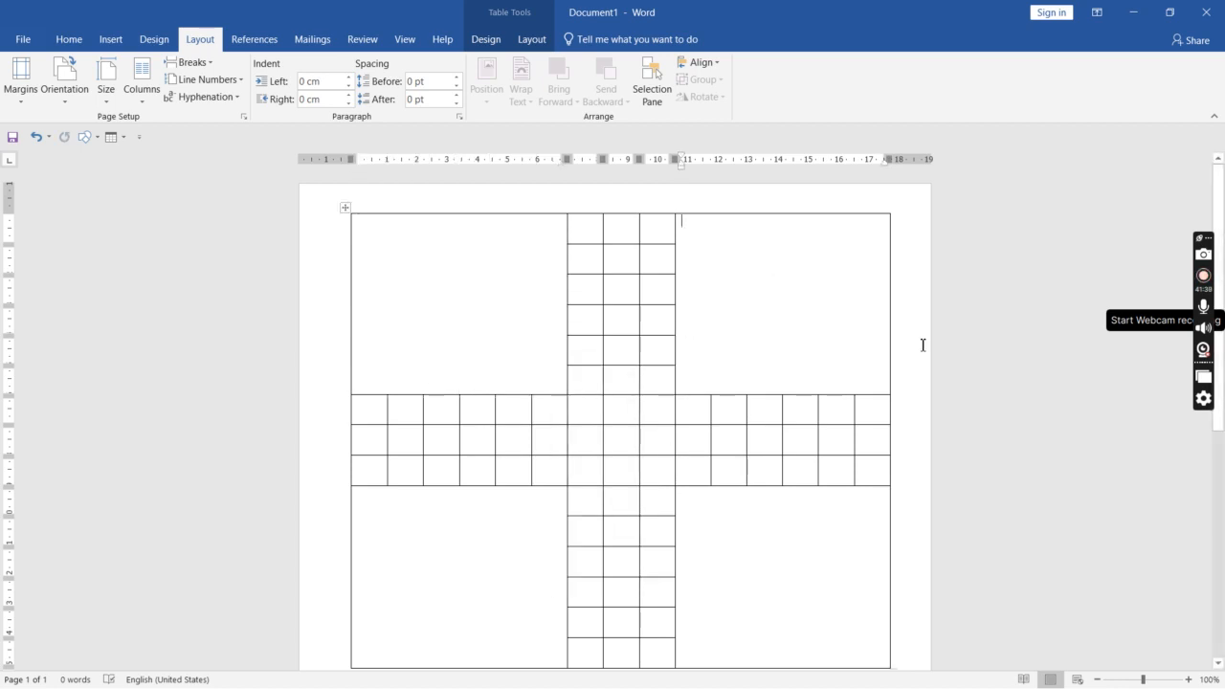
scroll(1221, 362, down, 2)
scroll(1218, 362, up, 2)
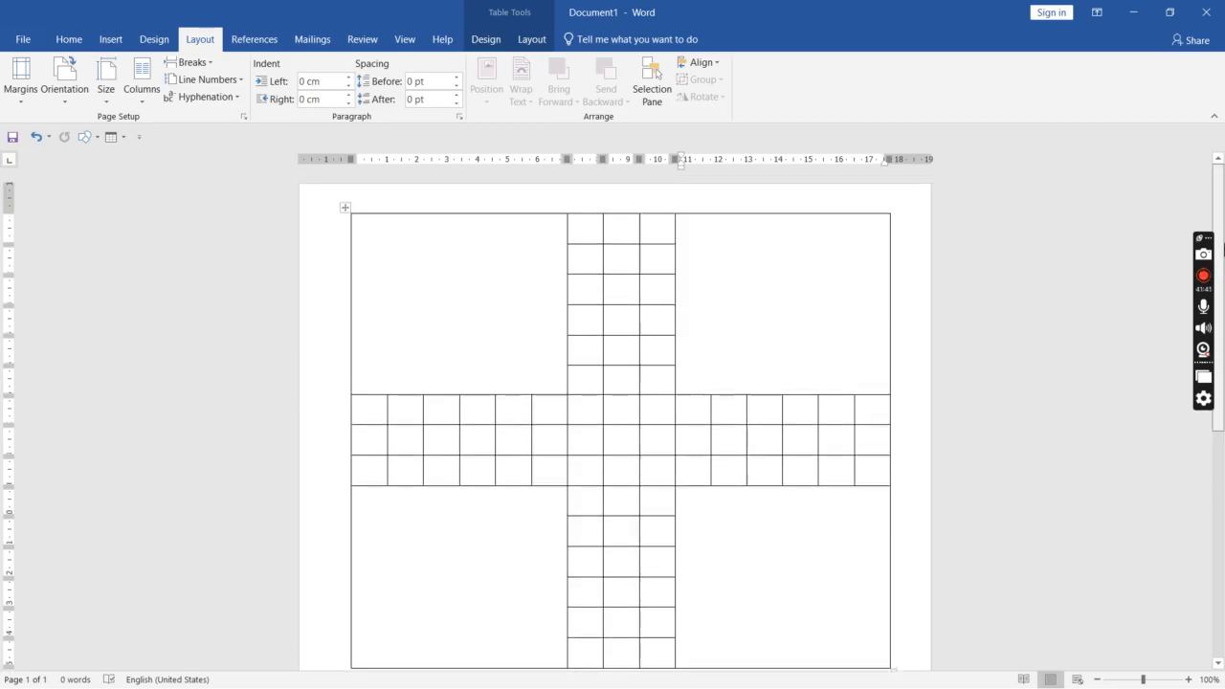
scroll(1221, 287, down, 2)
scroll(1223, 201, up, 2)
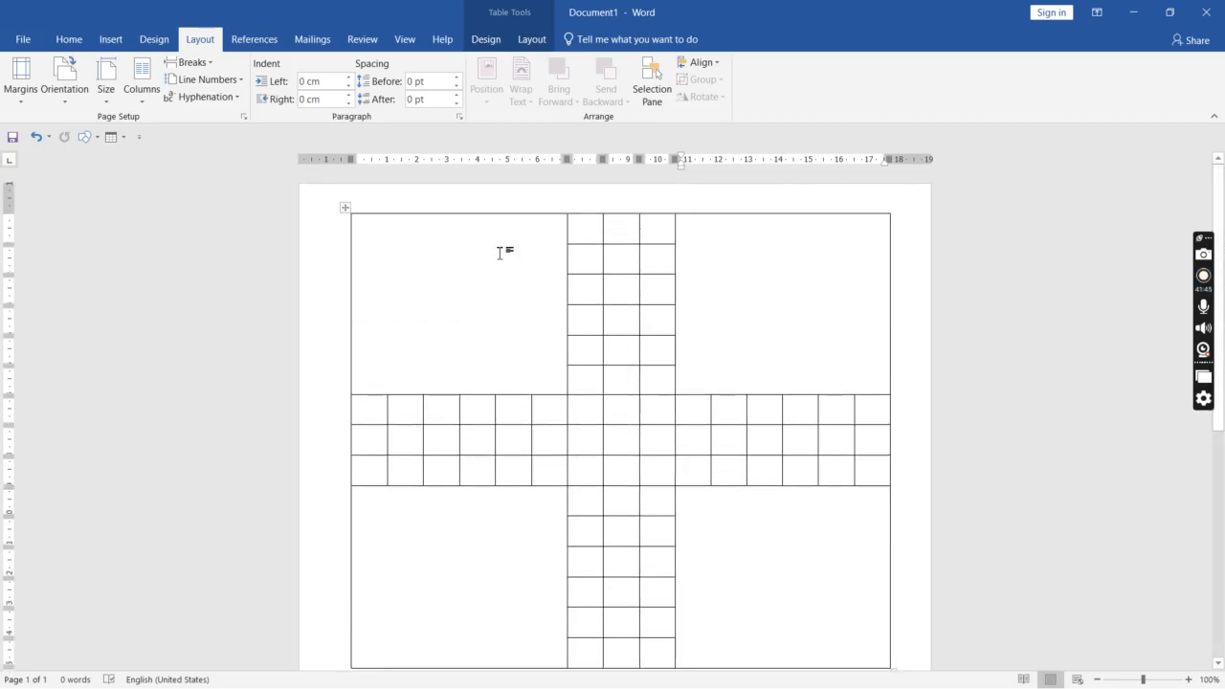
click(410, 255)
double_click(407, 240)
right_click(440, 313)
key(Escape)
drag(366, 378, 469, 414)
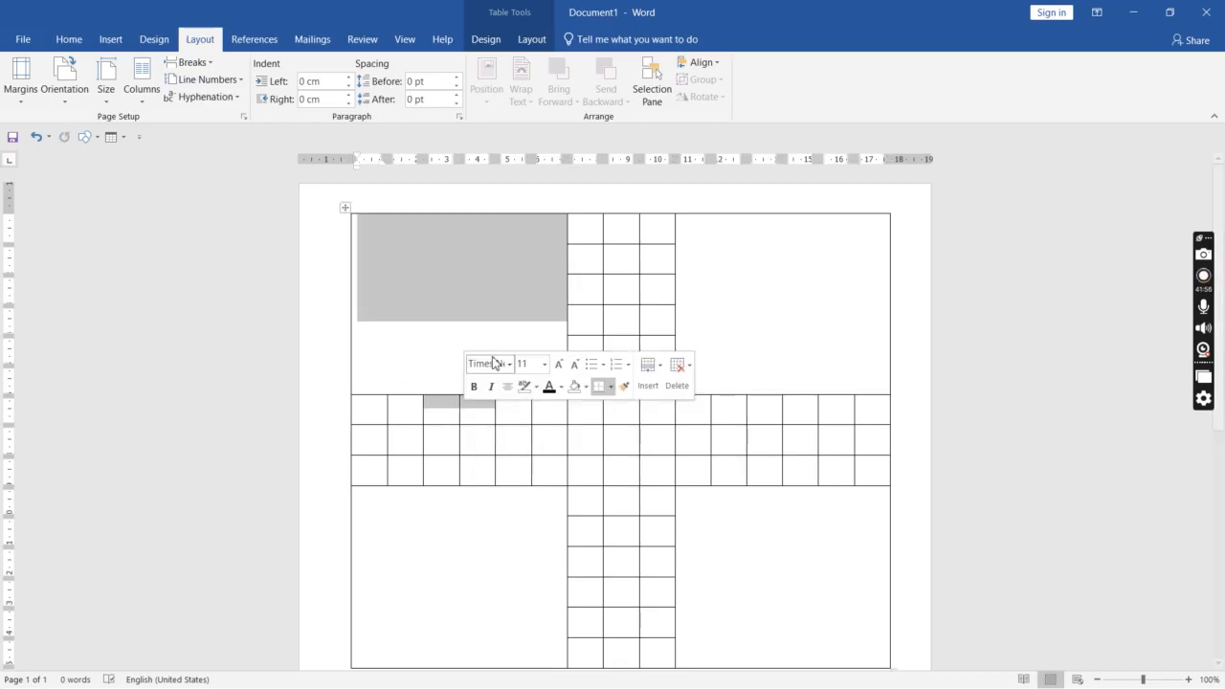
click(417, 349)
drag(377, 234, 482, 318)
click(413, 293)
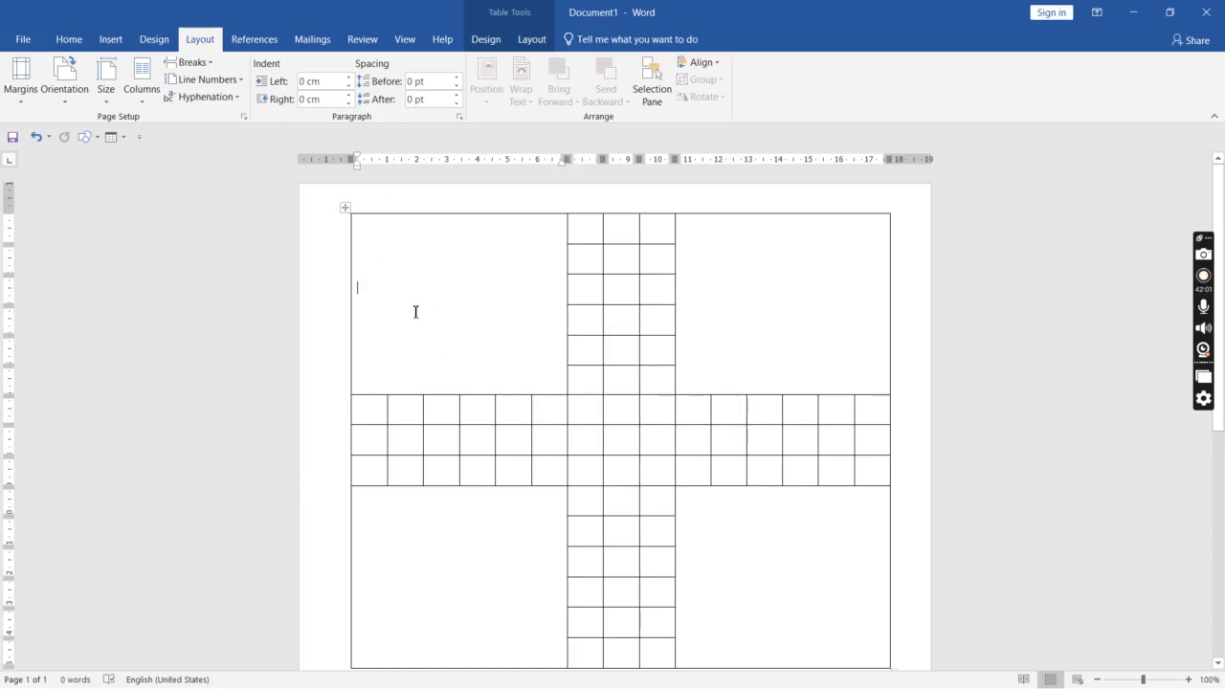
Step: Shade the merged upper-left corner cell of the table with the standard red colour
drag(414, 314, 449, 325)
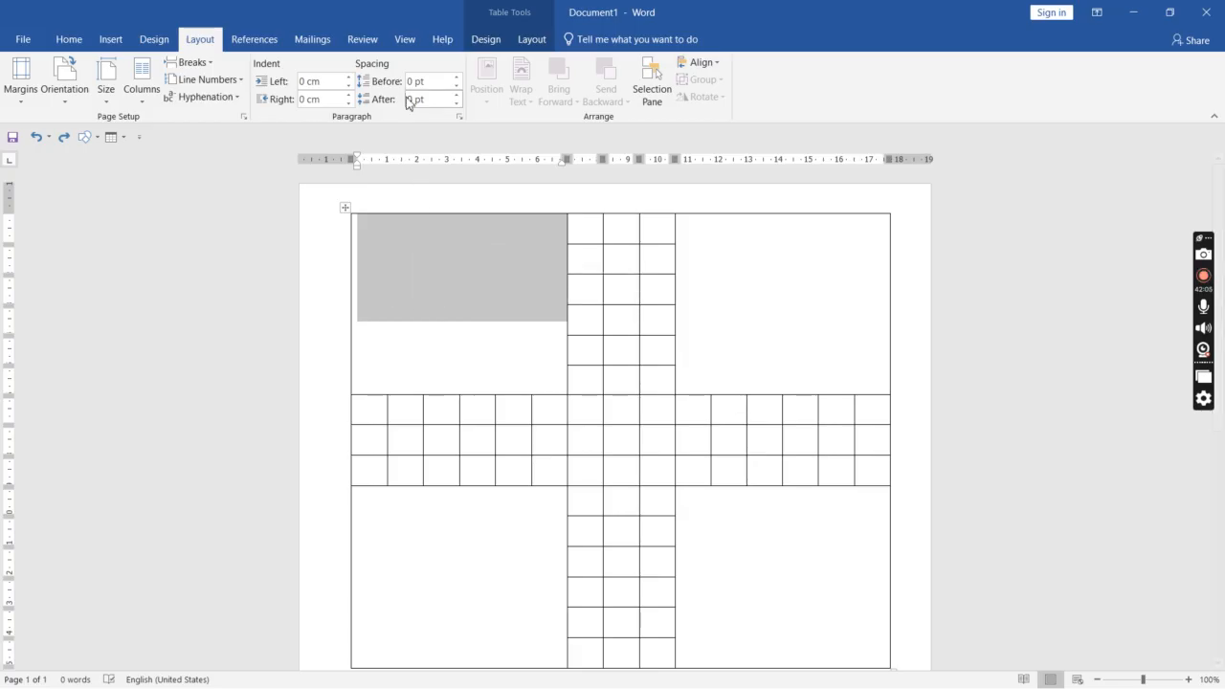
click(497, 39)
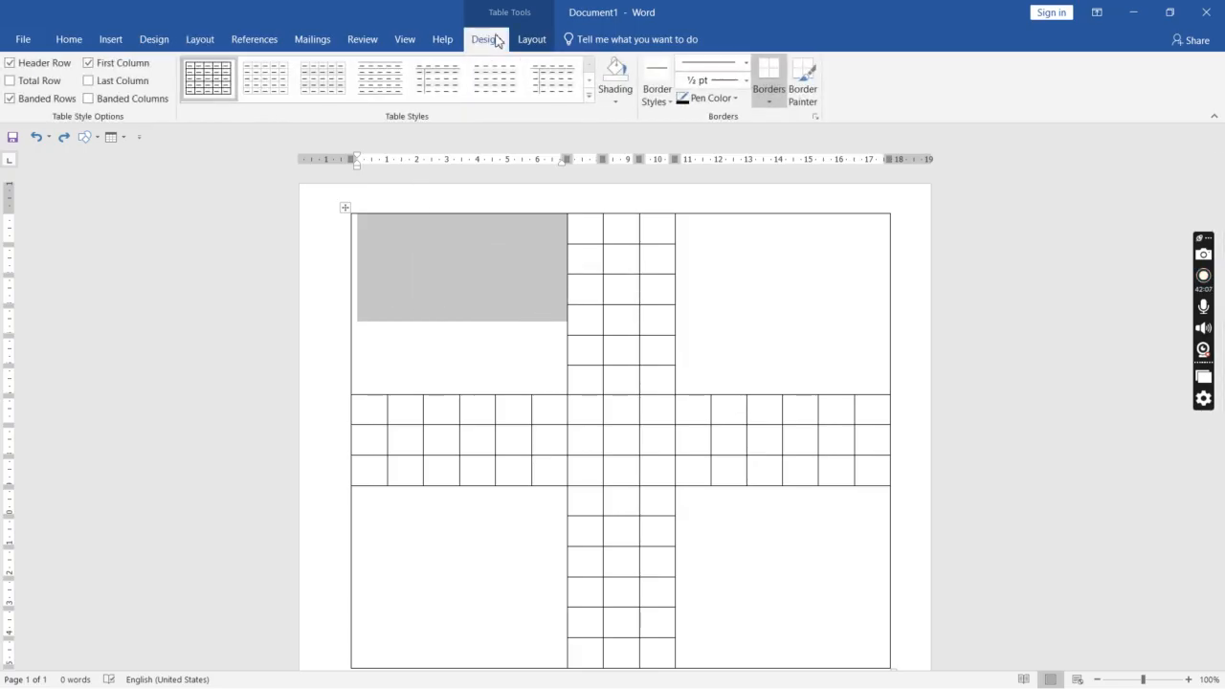
click(616, 99)
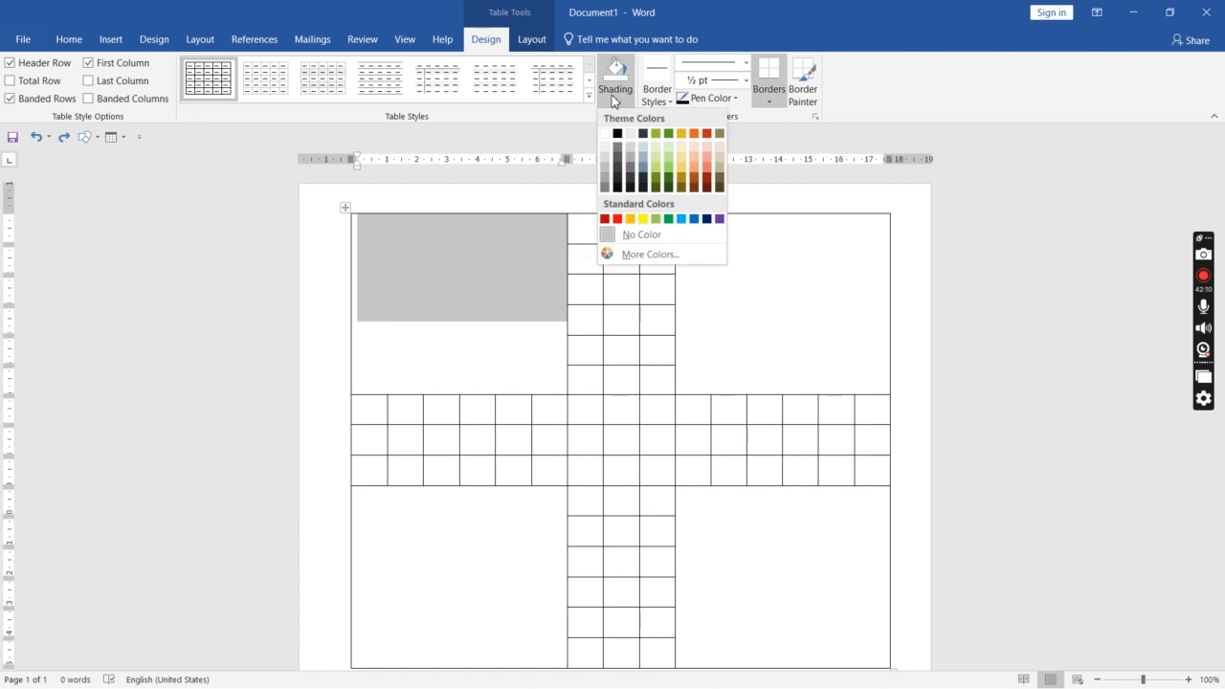
click(617, 219)
click(1020, 282)
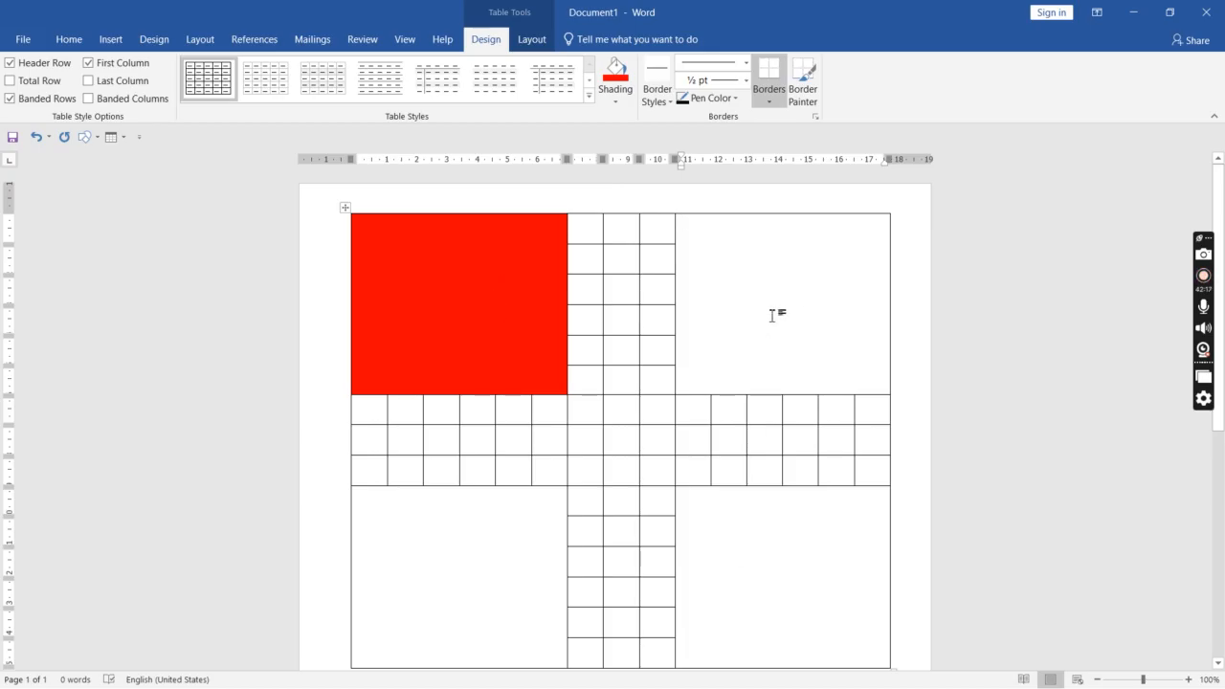
Step: Shade the merged upper-right corner cell of the table with the standard green colour
double_click(726, 260)
click(614, 80)
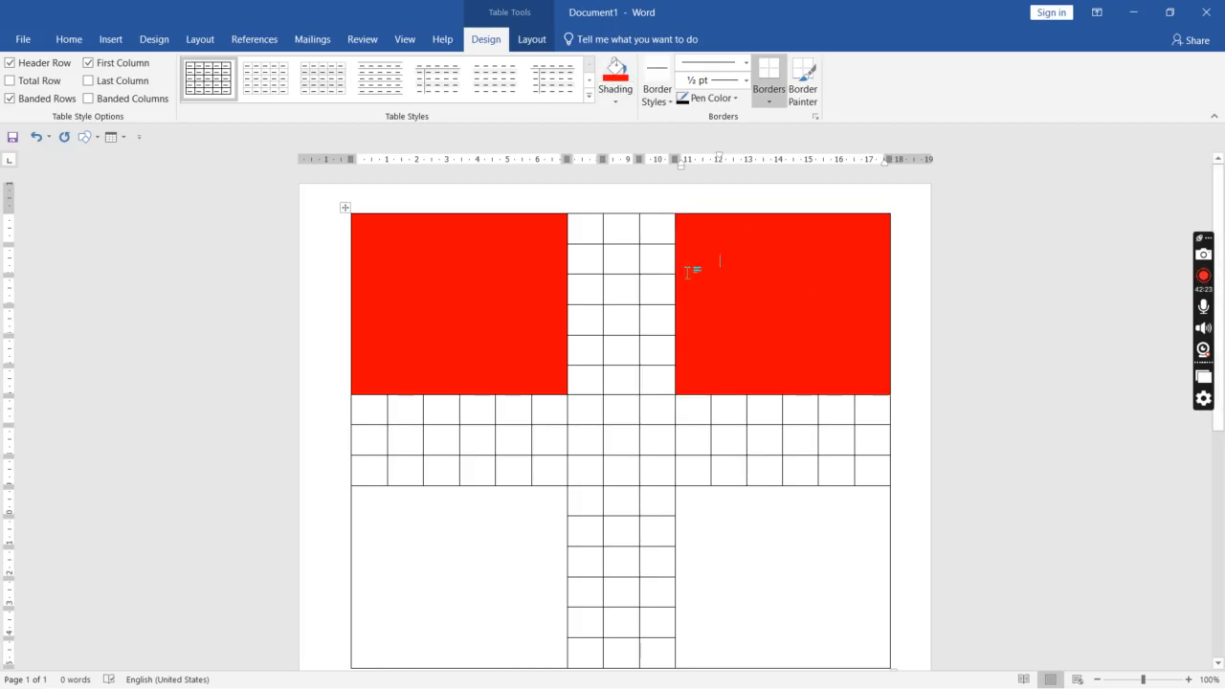
click(614, 104)
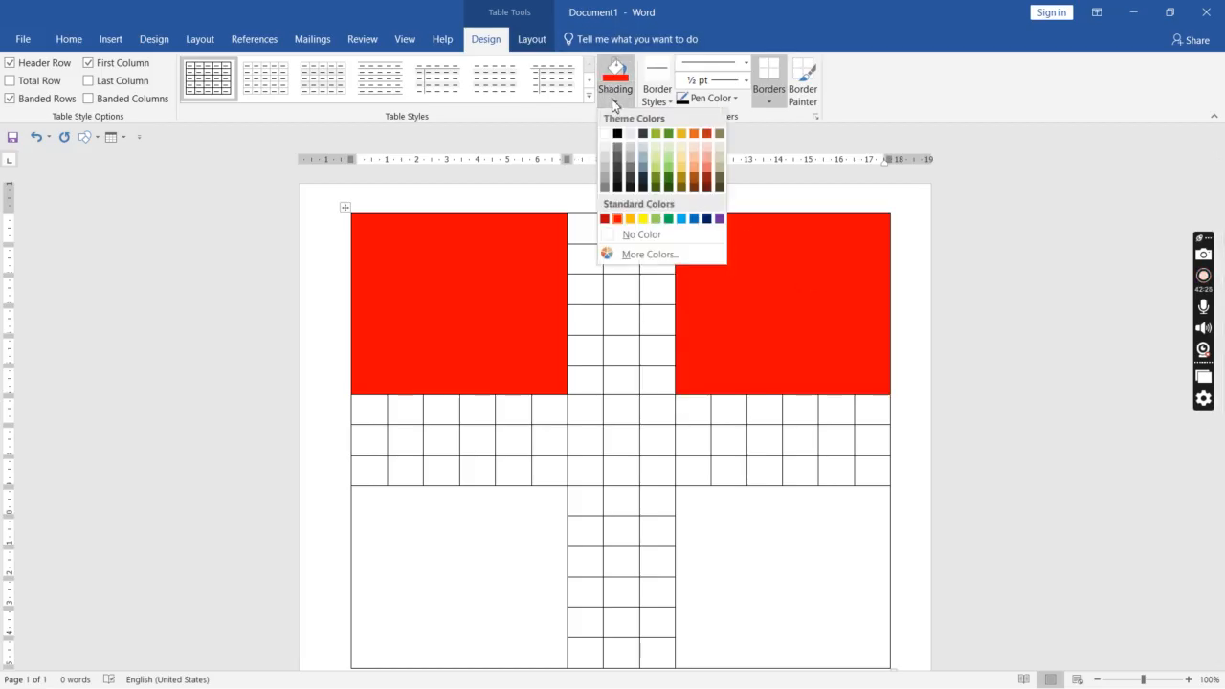
click(669, 219)
Step: Shade the merged lower-left corner cell of the table with the standard blue colour
click(492, 500)
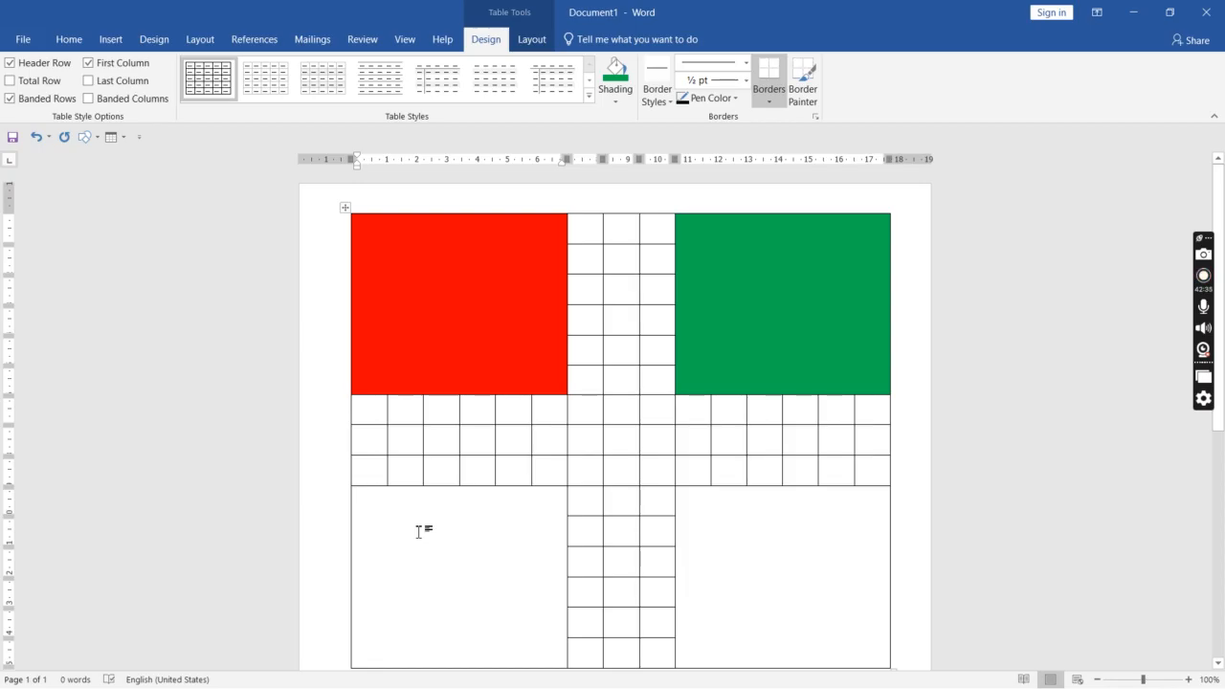
double_click(418, 533)
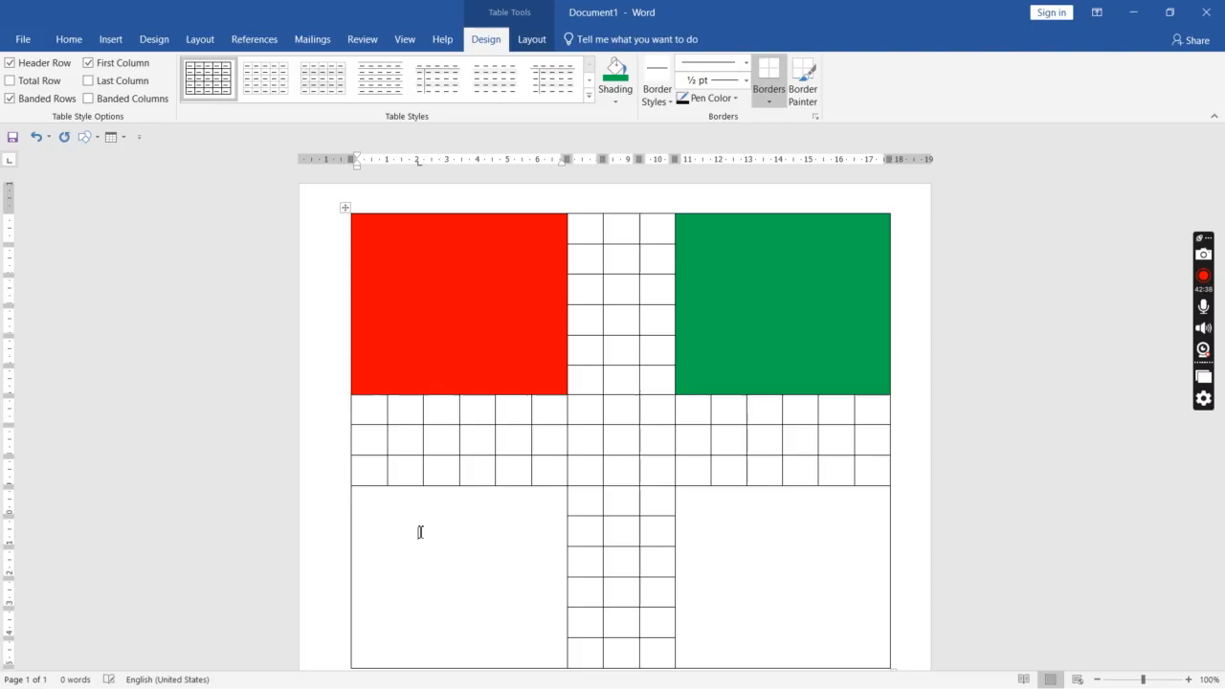
click(622, 100)
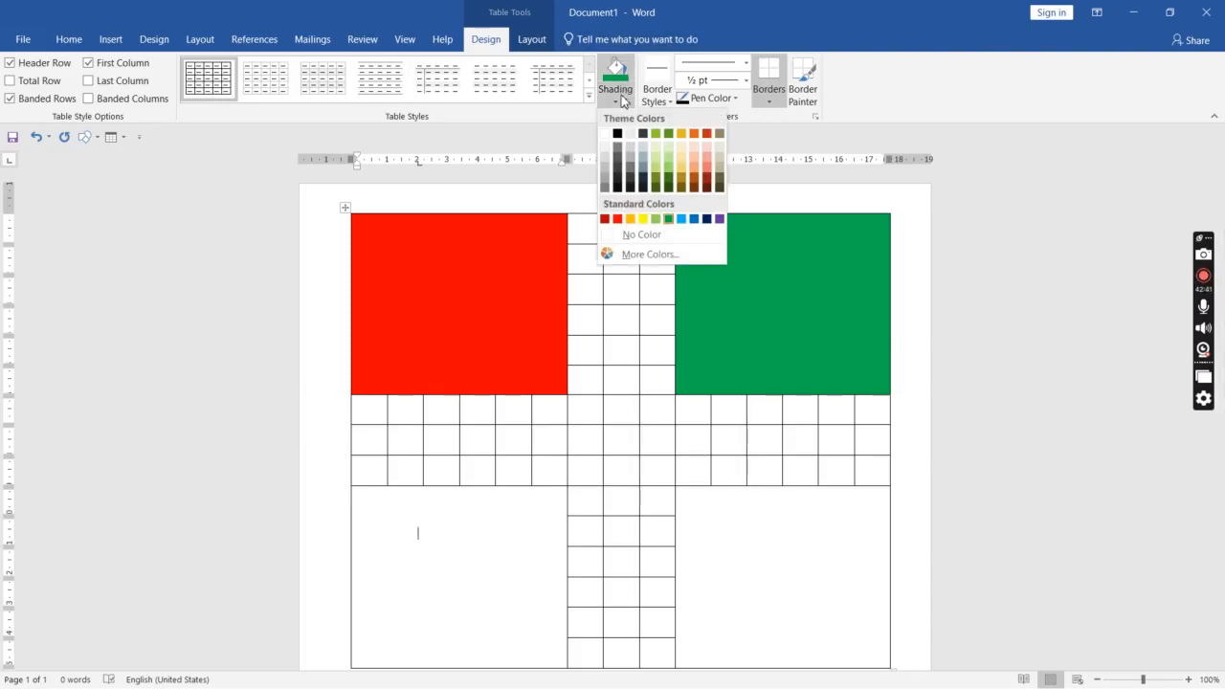
click(694, 219)
Step: Shade the merged lower-right corner cell of the table with the standard yellow colour
click(738, 542)
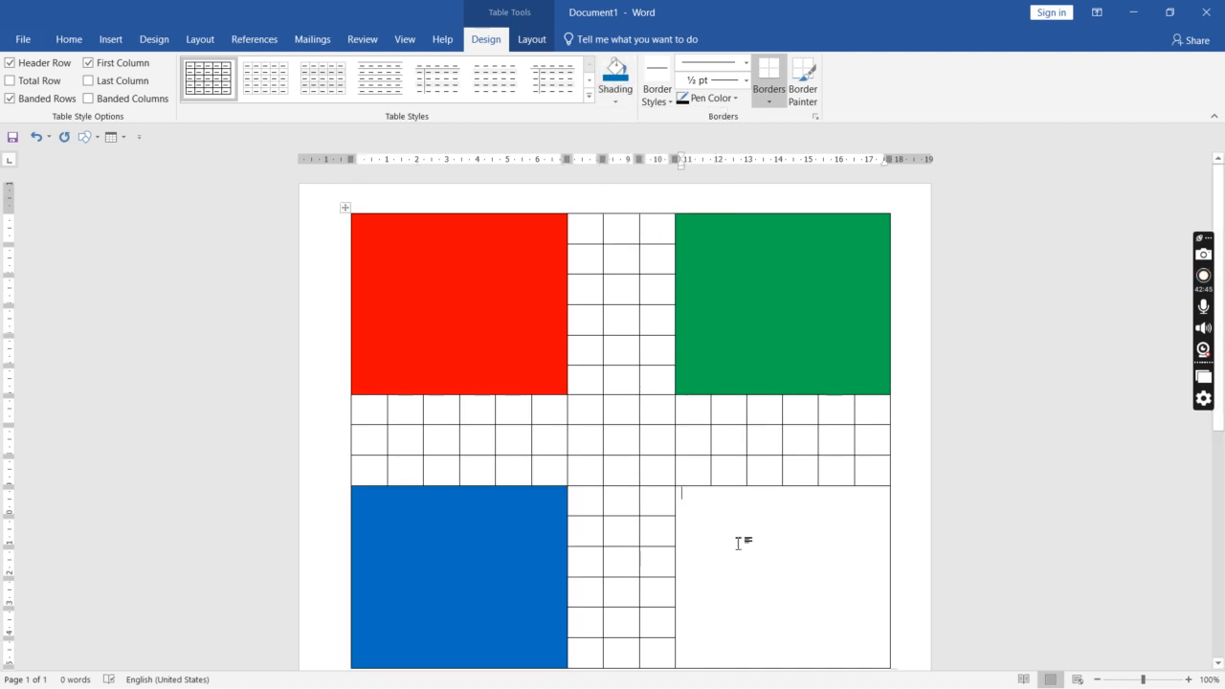
click(627, 101)
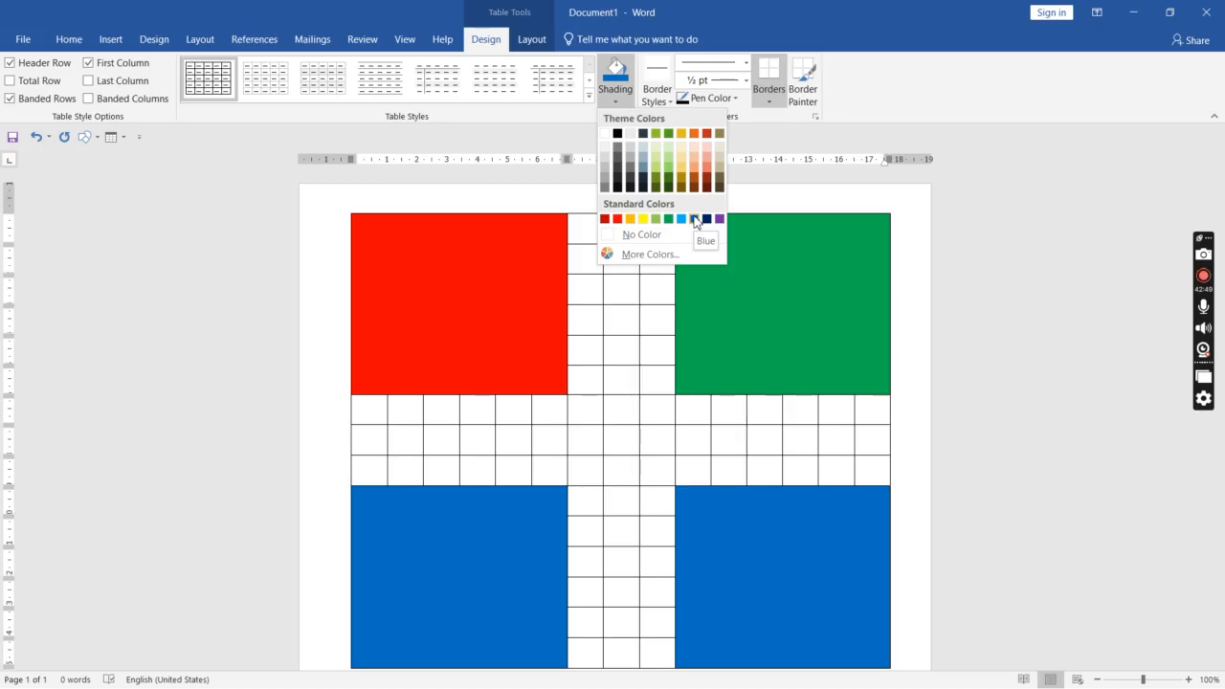
click(644, 220)
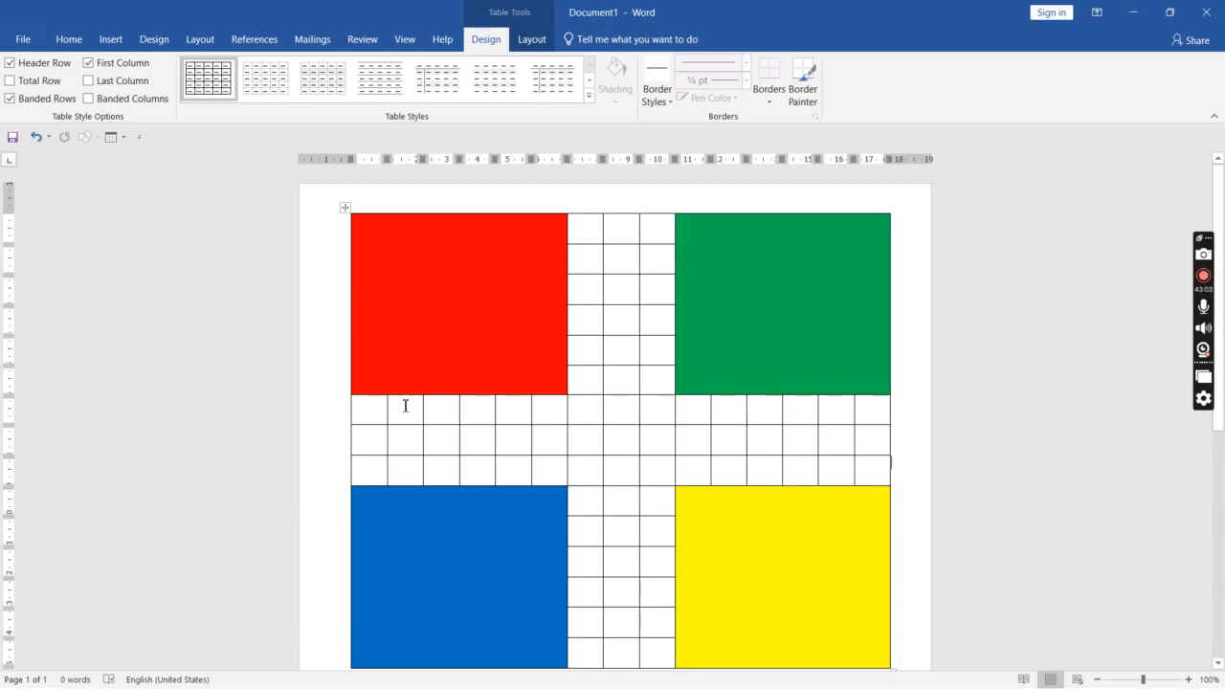
Step: Shade red the second cell directly below the red corner and the second to sixth cells of the cross's middle row
mouse_move(408, 418)
mouse_down()
mouse_move(406, 432)
mouse_move(515, 460)
mouse_move(421, 430)
mouse_move(412, 410)
mouse_up()
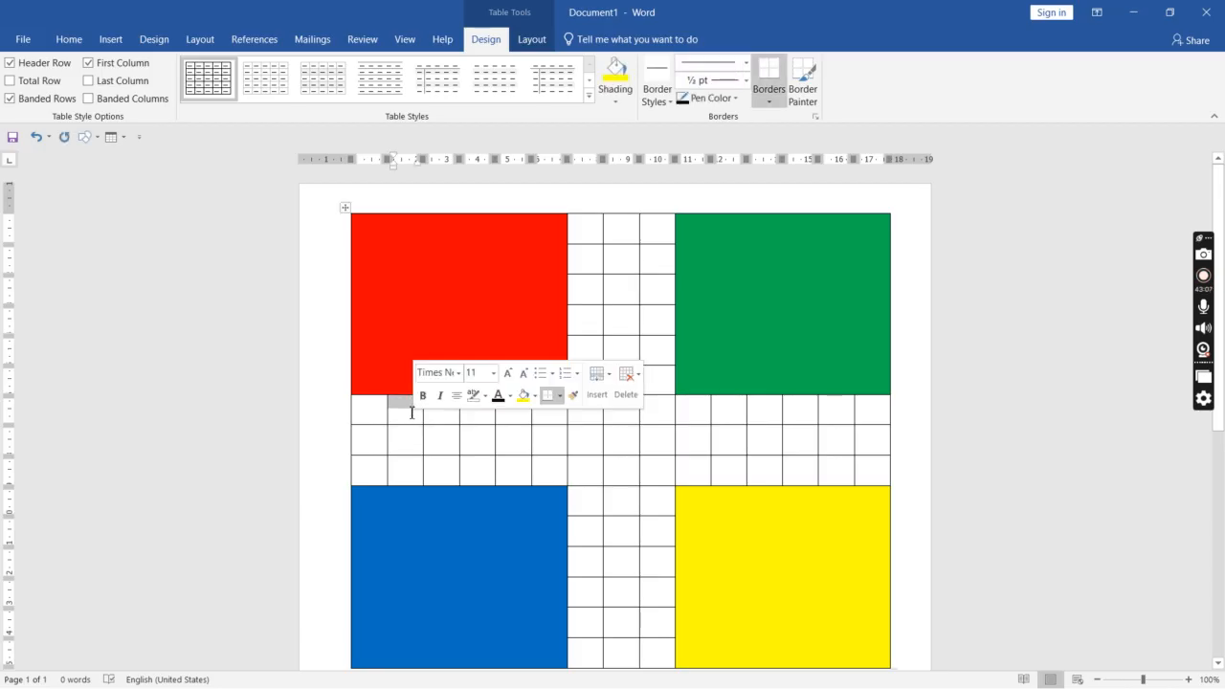
click(615, 100)
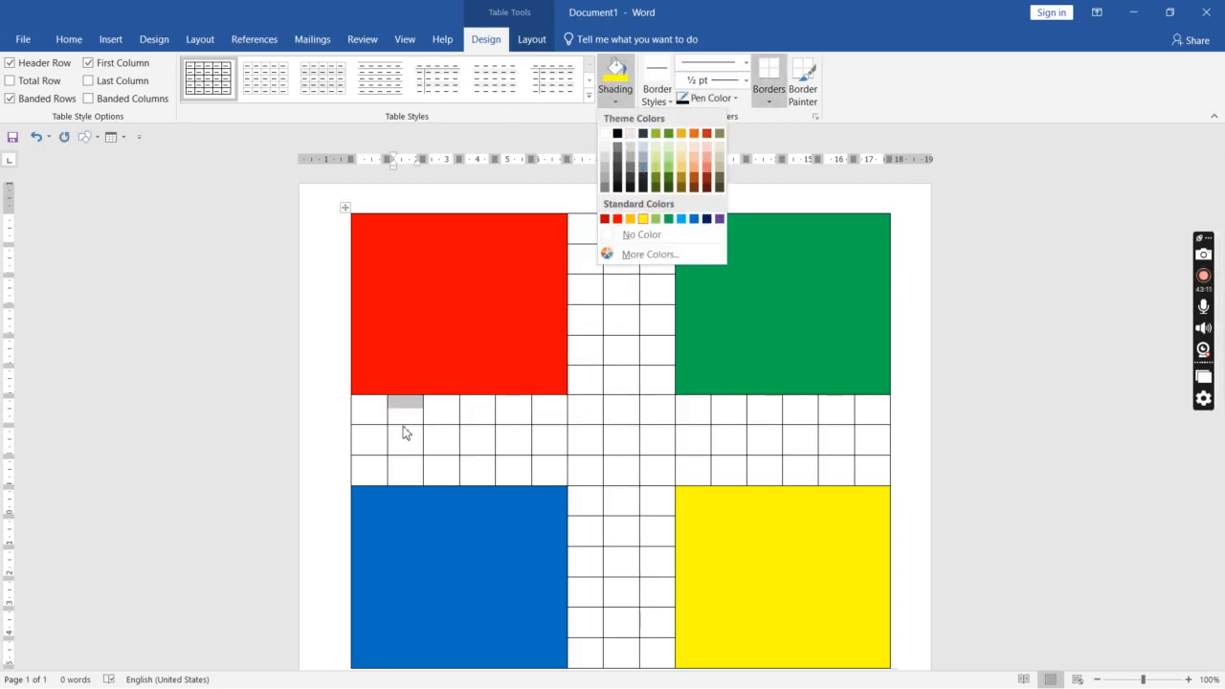
click(406, 443)
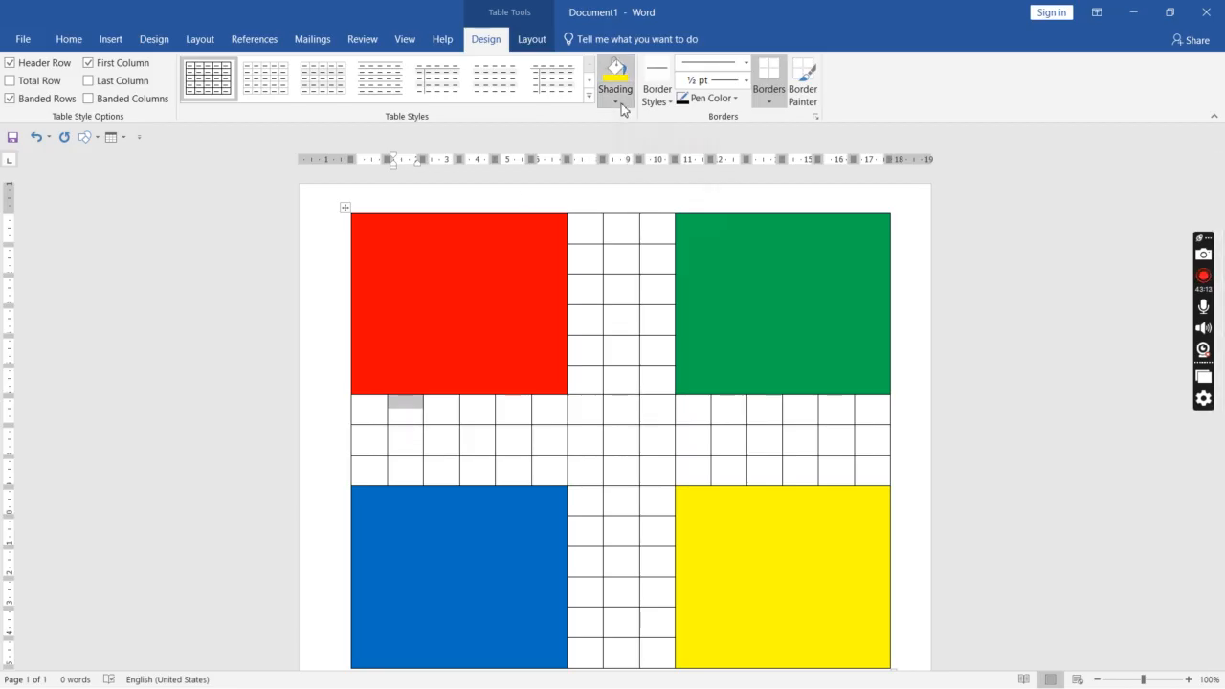
click(616, 98)
click(617, 219)
drag(411, 436, 547, 442)
click(609, 83)
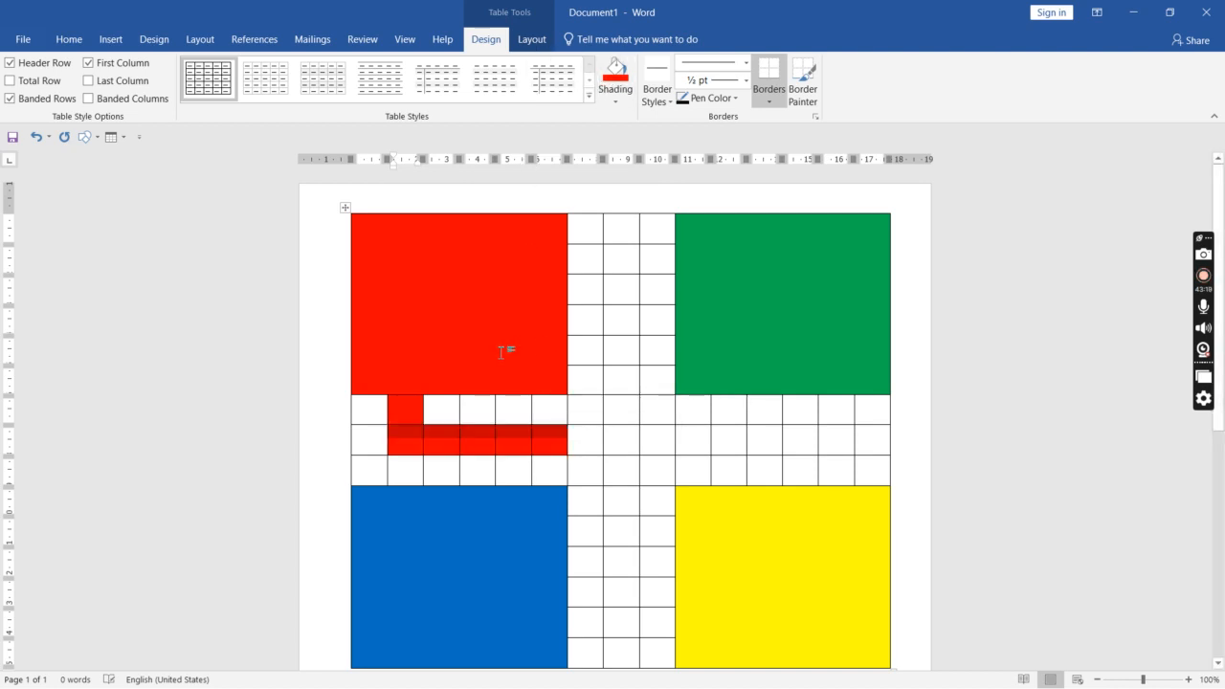
click(561, 413)
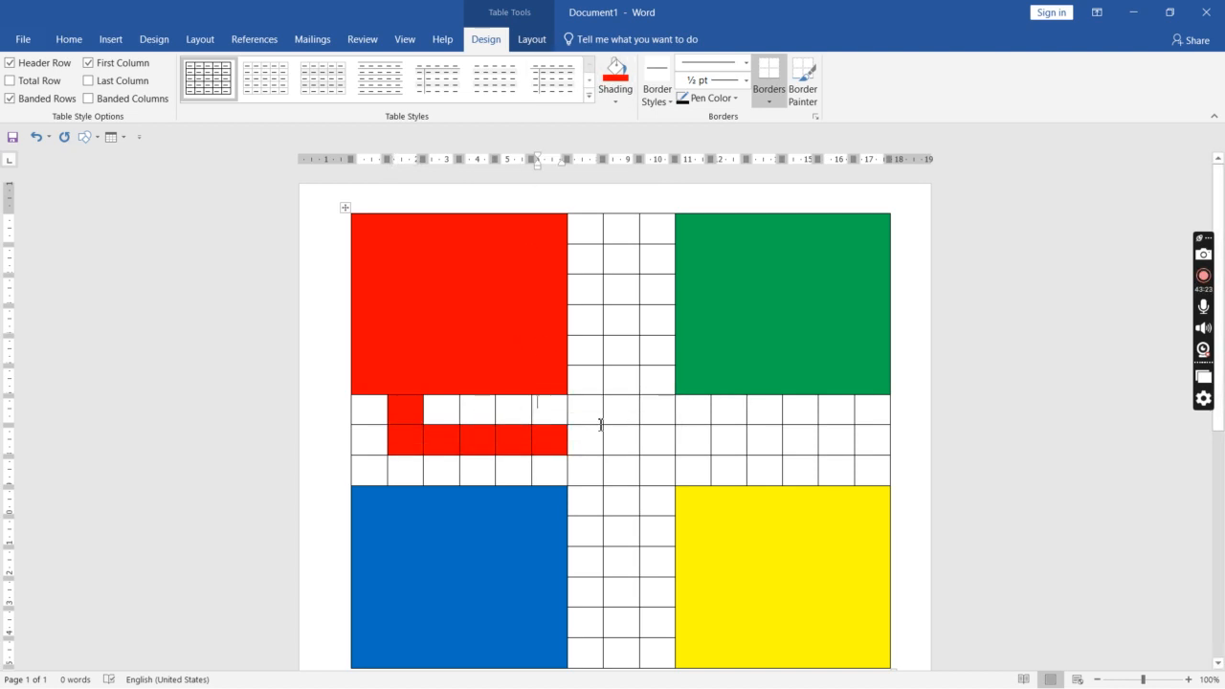
Step: Shade green the middle and right cells of the upper arm's second row, plus the four middle-column cells below them
click(643, 257)
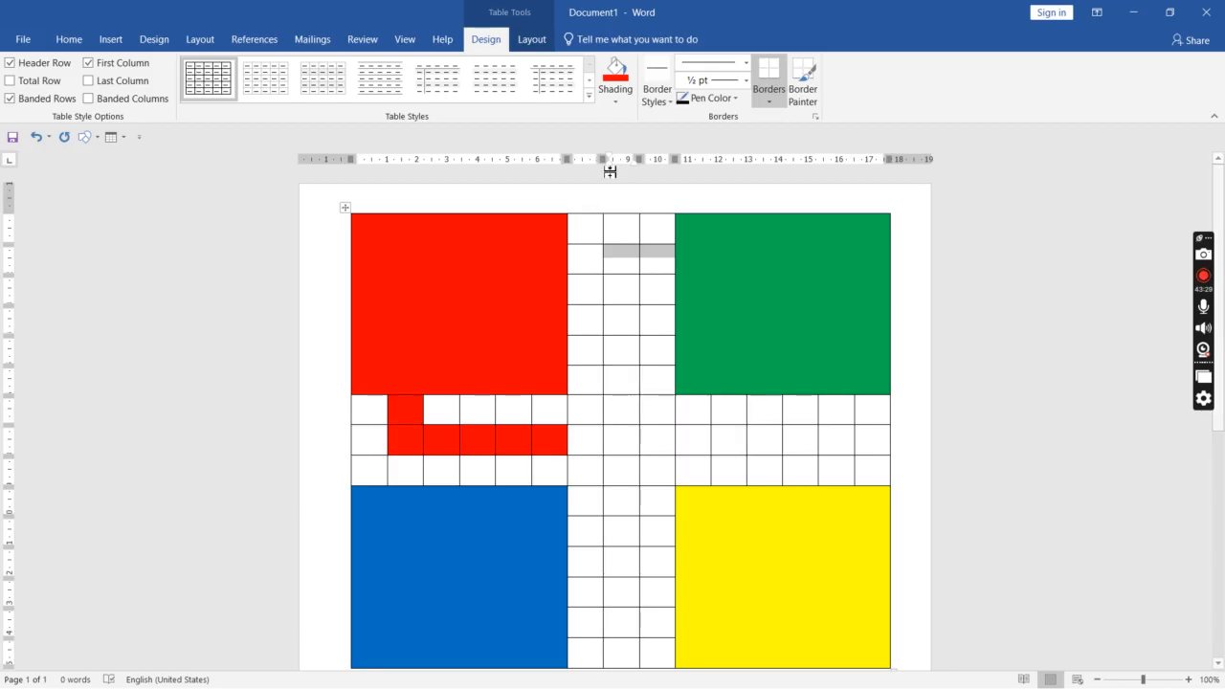
click(614, 96)
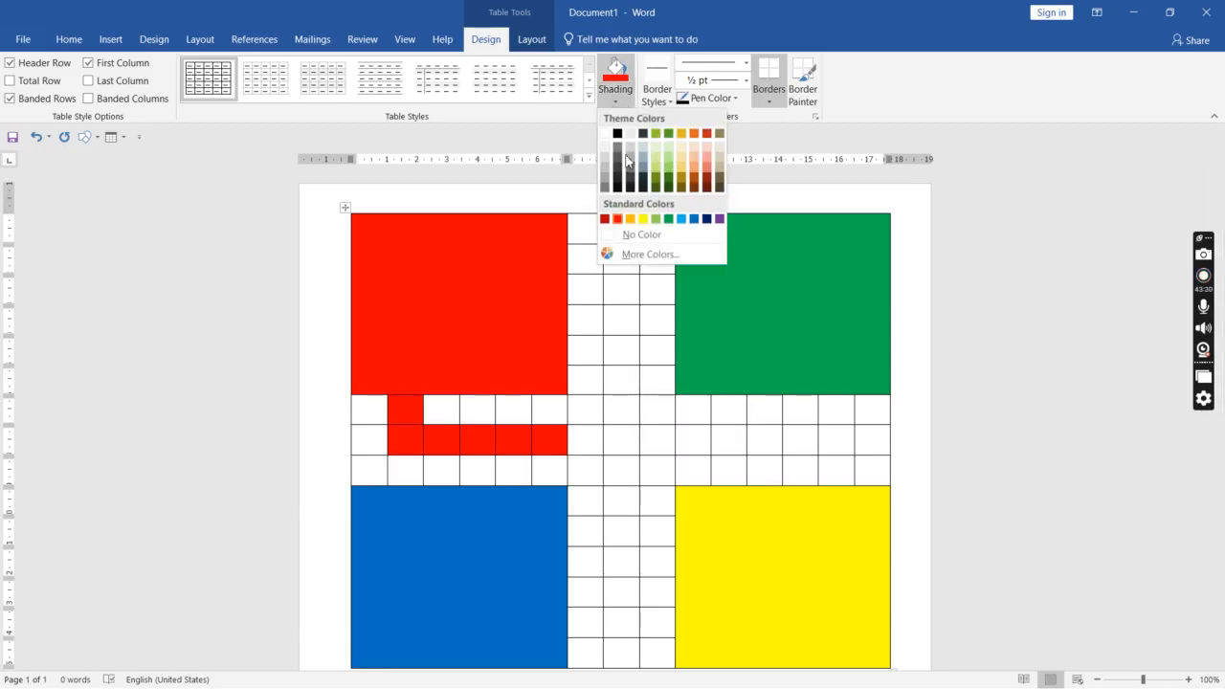
click(668, 218)
drag(619, 290, 620, 368)
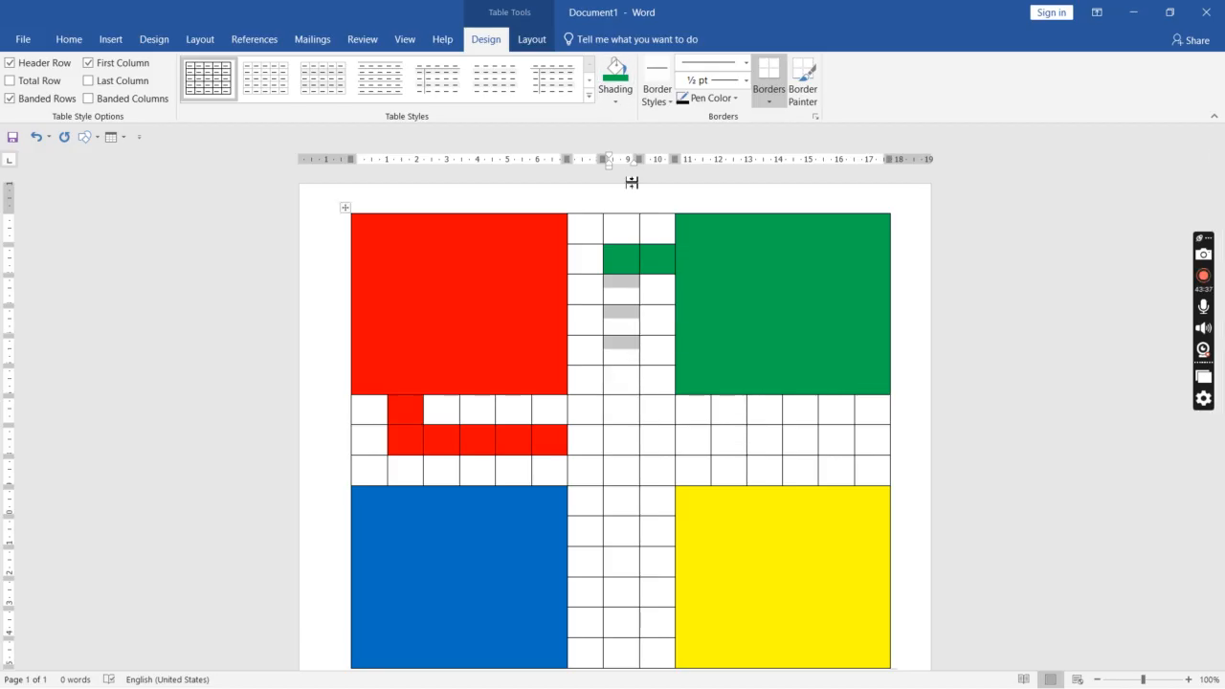
click(634, 277)
drag(627, 296, 623, 383)
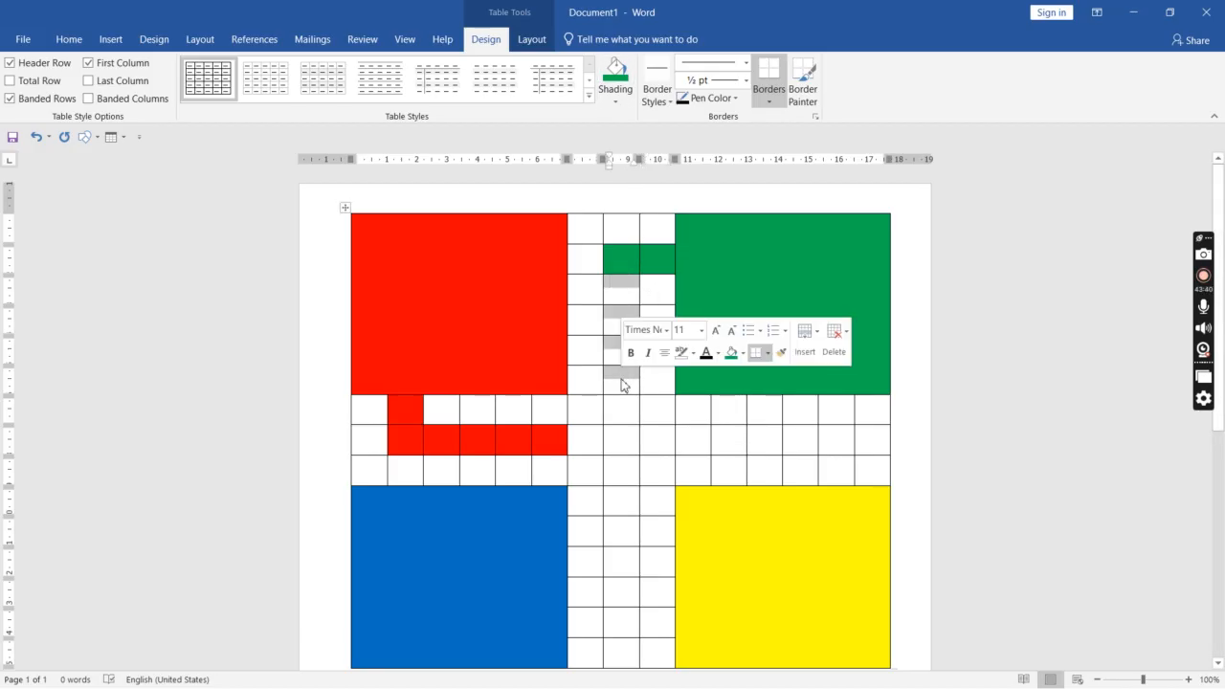
click(615, 74)
click(821, 367)
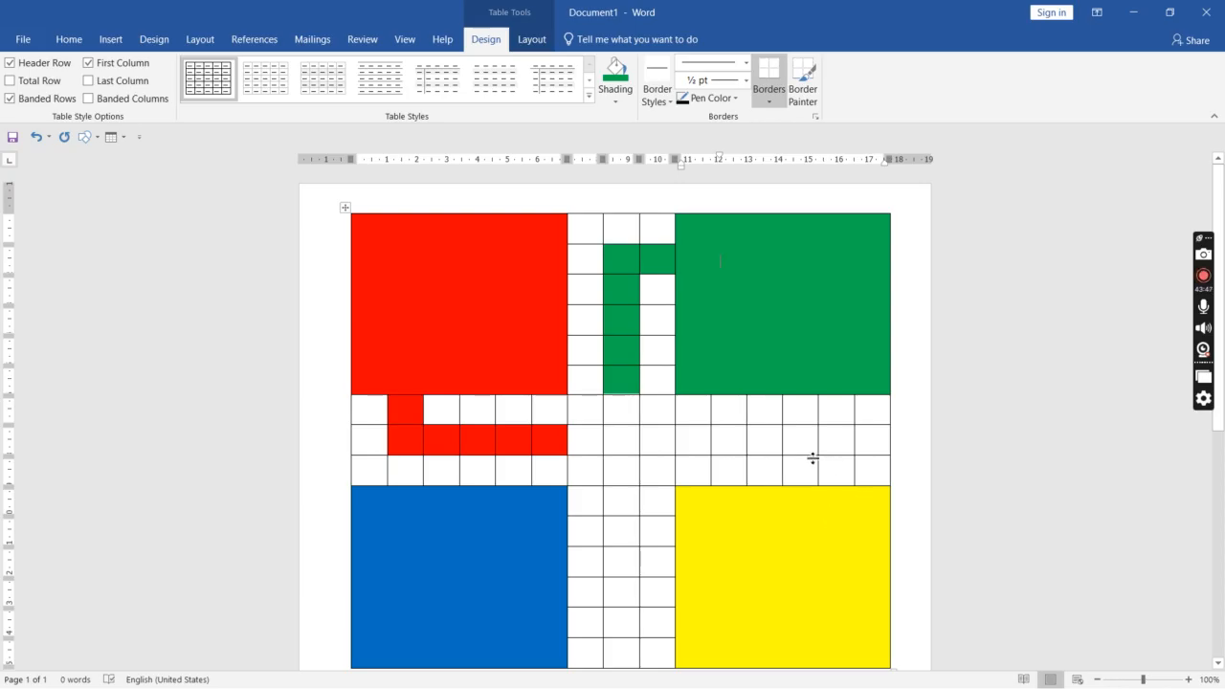
Step: Shade yellow the right arm's middle-row cells except the outermost, plus the second-to-last cell directly above the yellow corner
drag(851, 474, 849, 442)
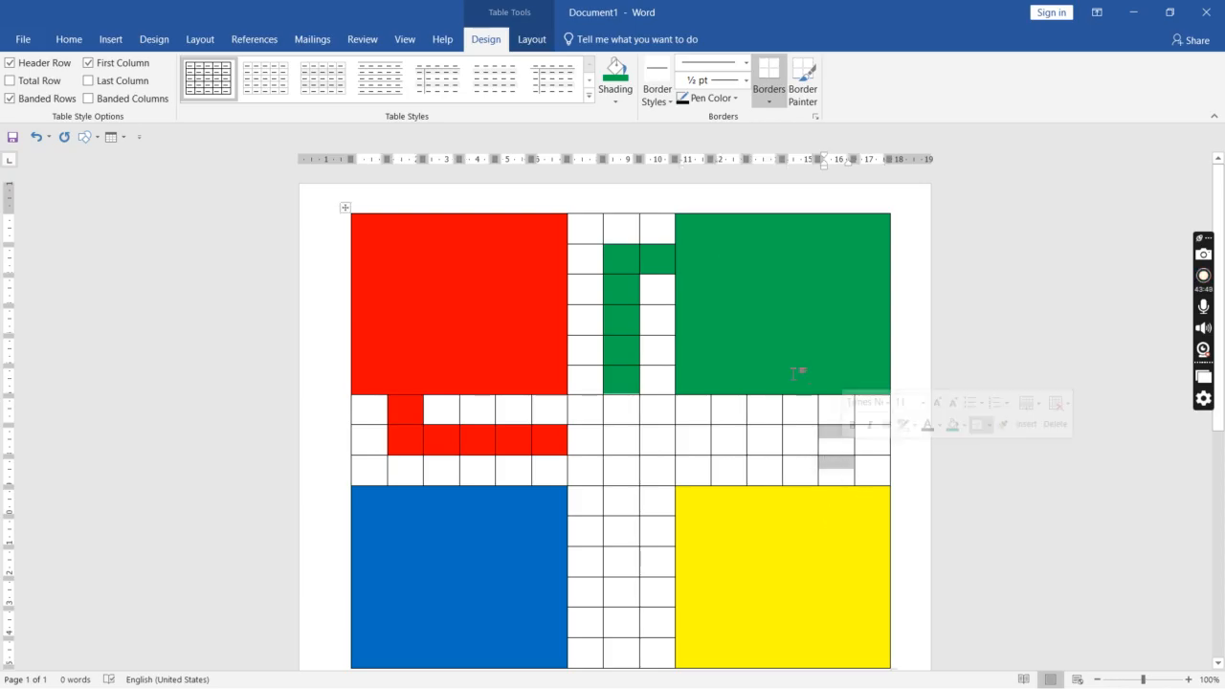
click(618, 96)
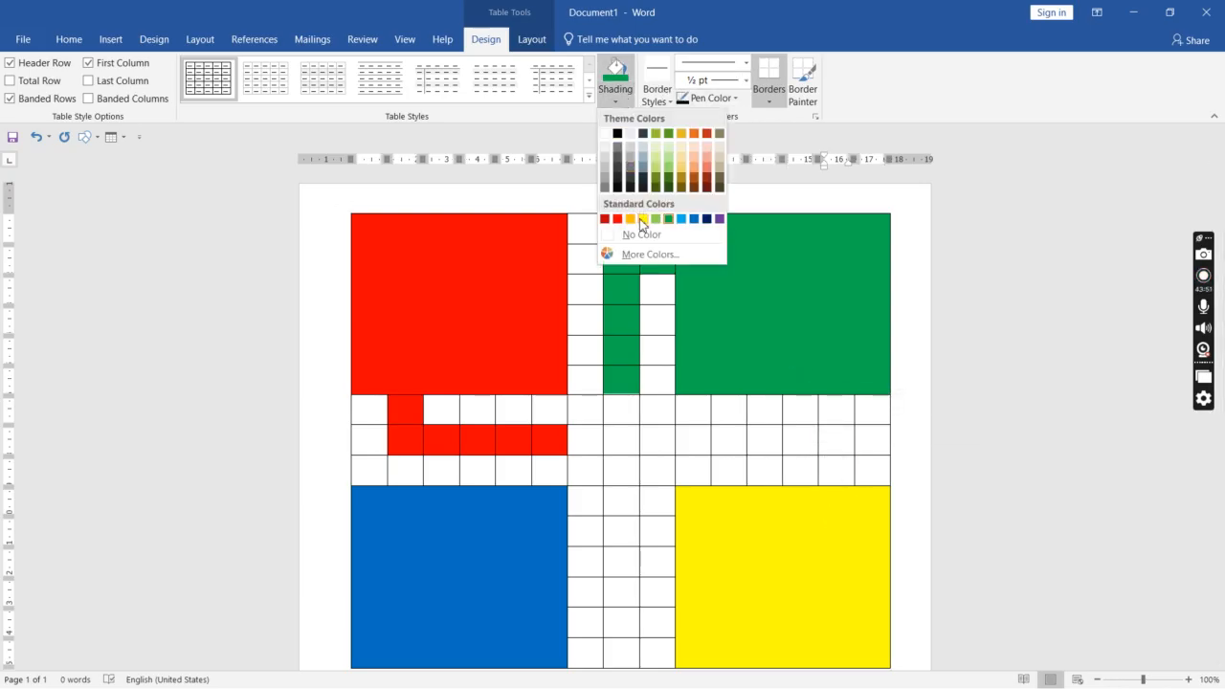
click(643, 224)
drag(795, 431, 698, 451)
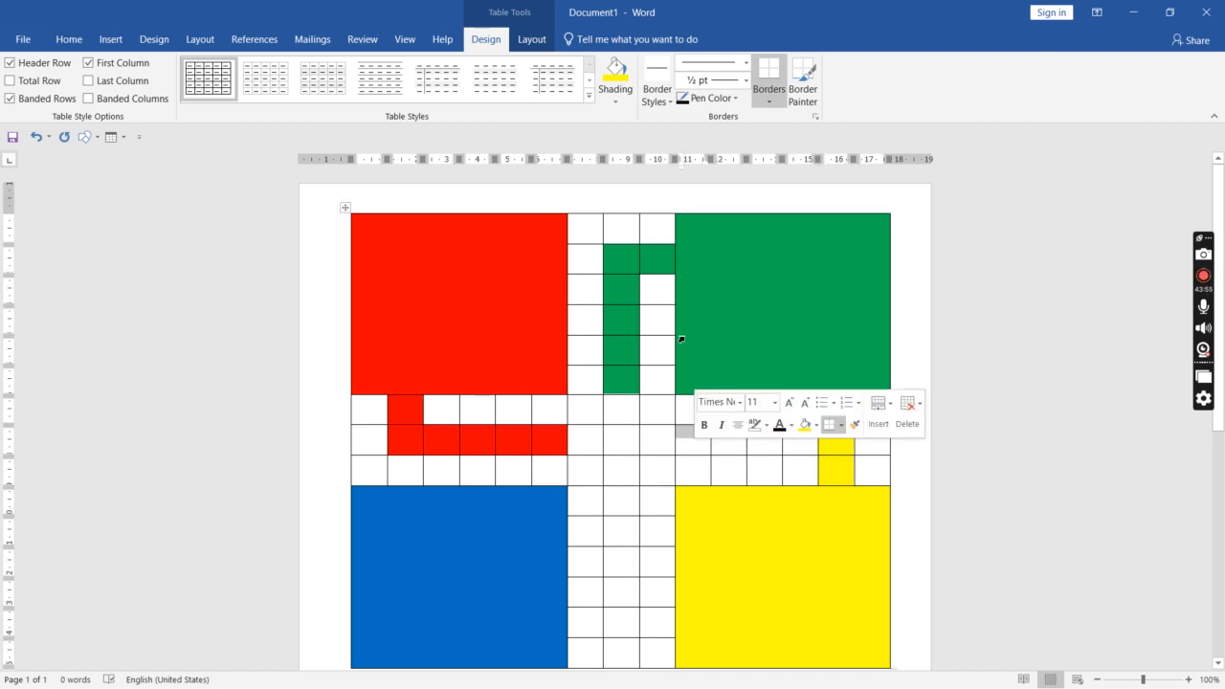
click(612, 72)
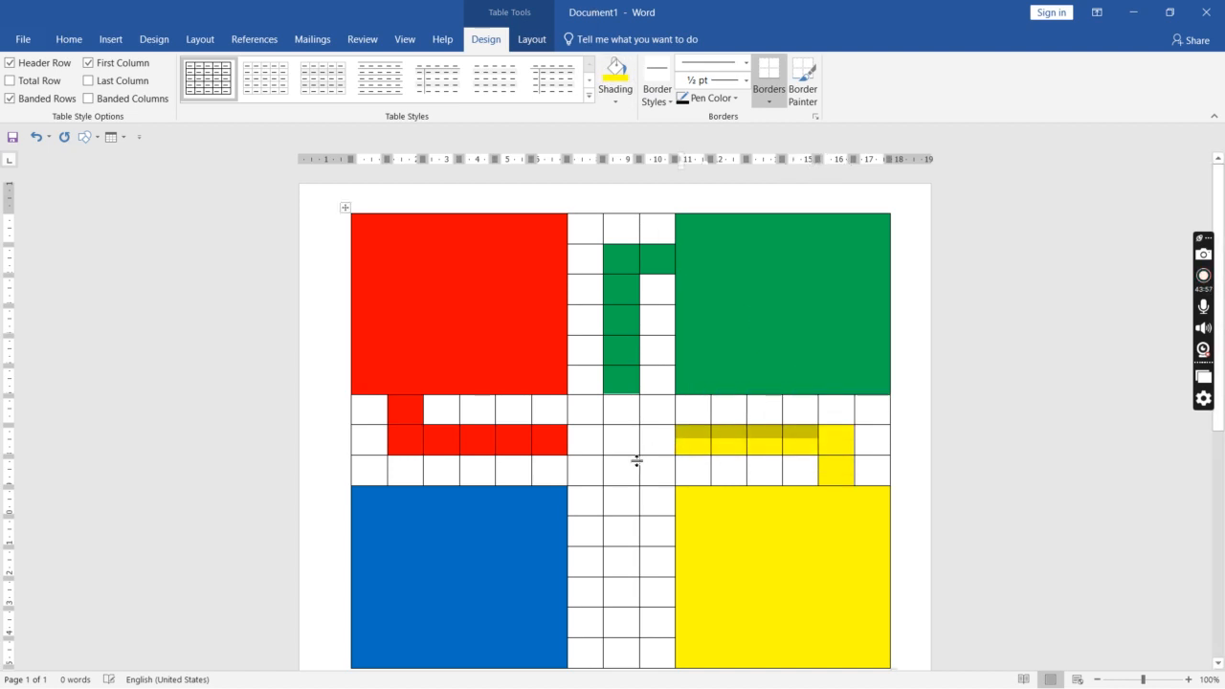
click(637, 461)
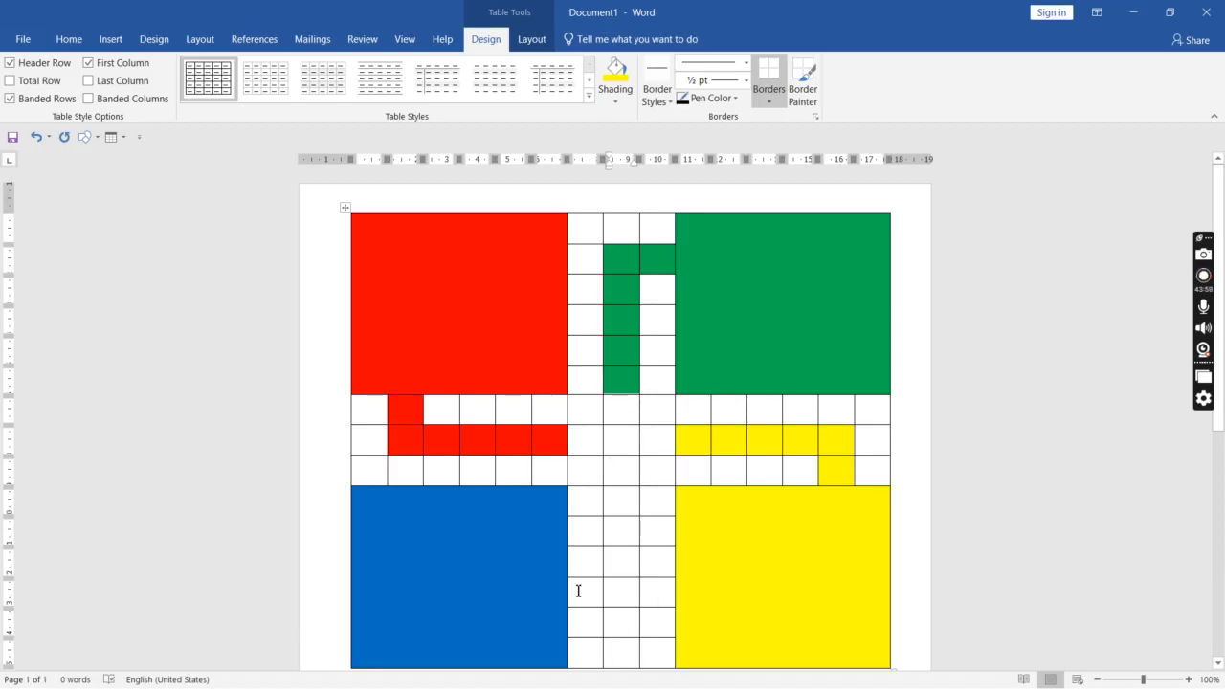
Step: Shade blue the left and middle cells of the lower arm's second-to-last row, plus the four middle-column cells above them
drag(580, 620, 611, 623)
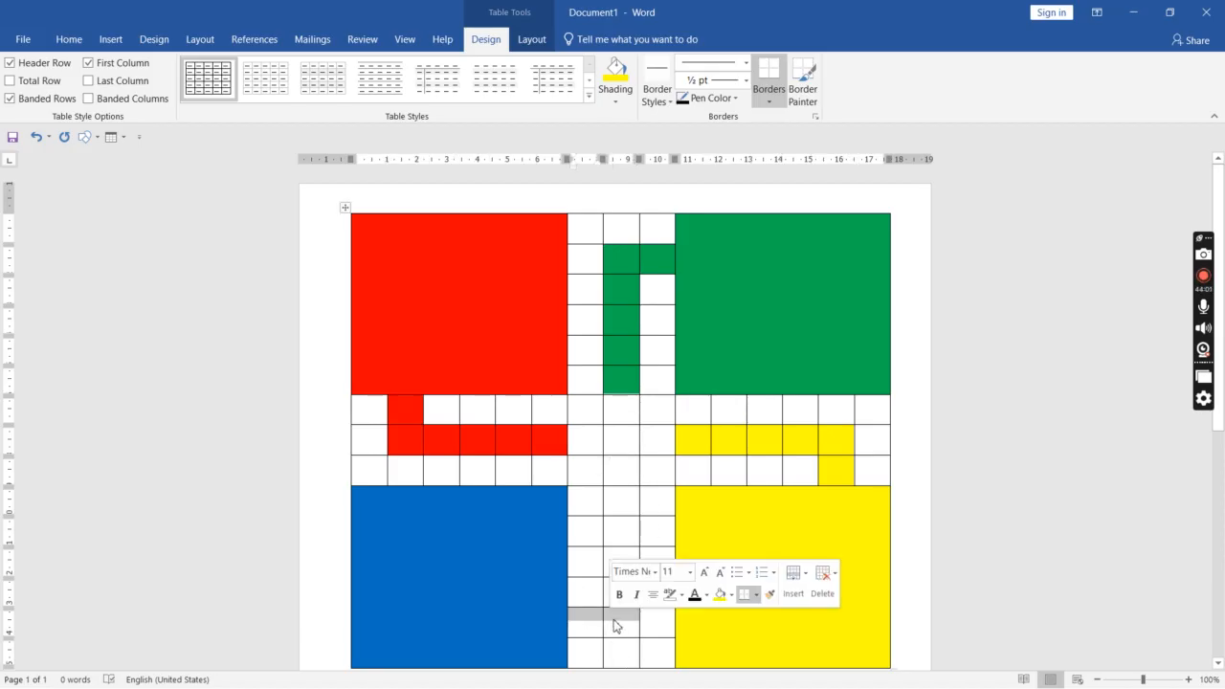
click(613, 102)
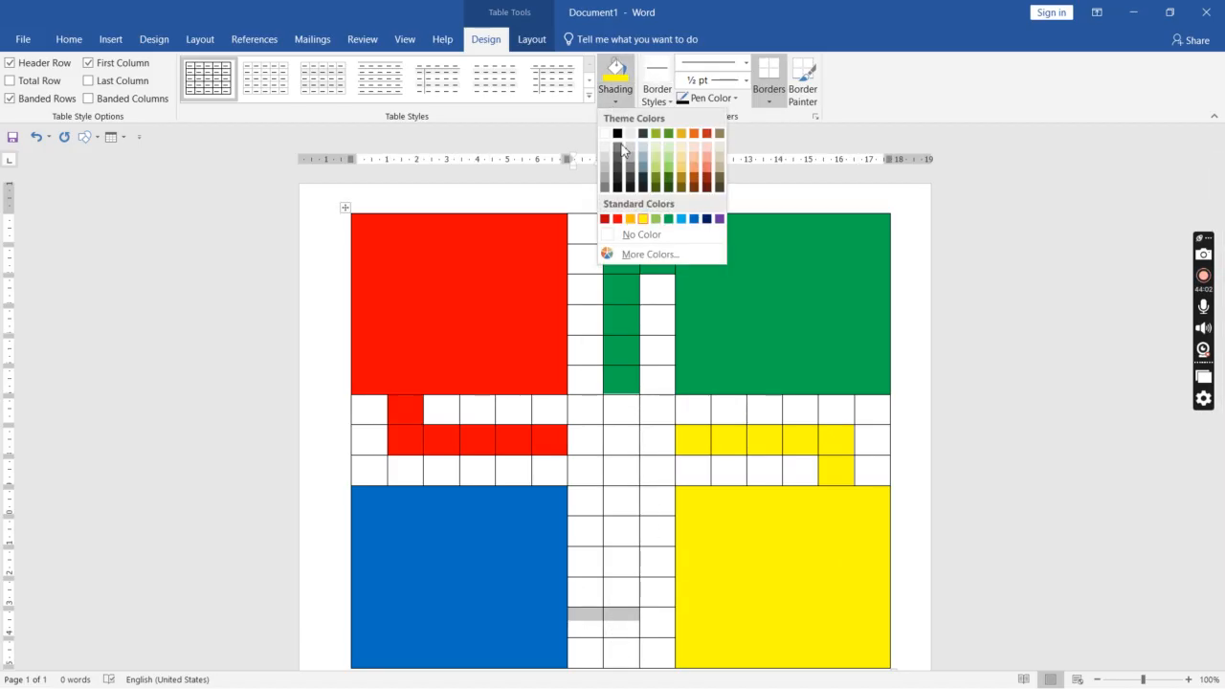
click(694, 221)
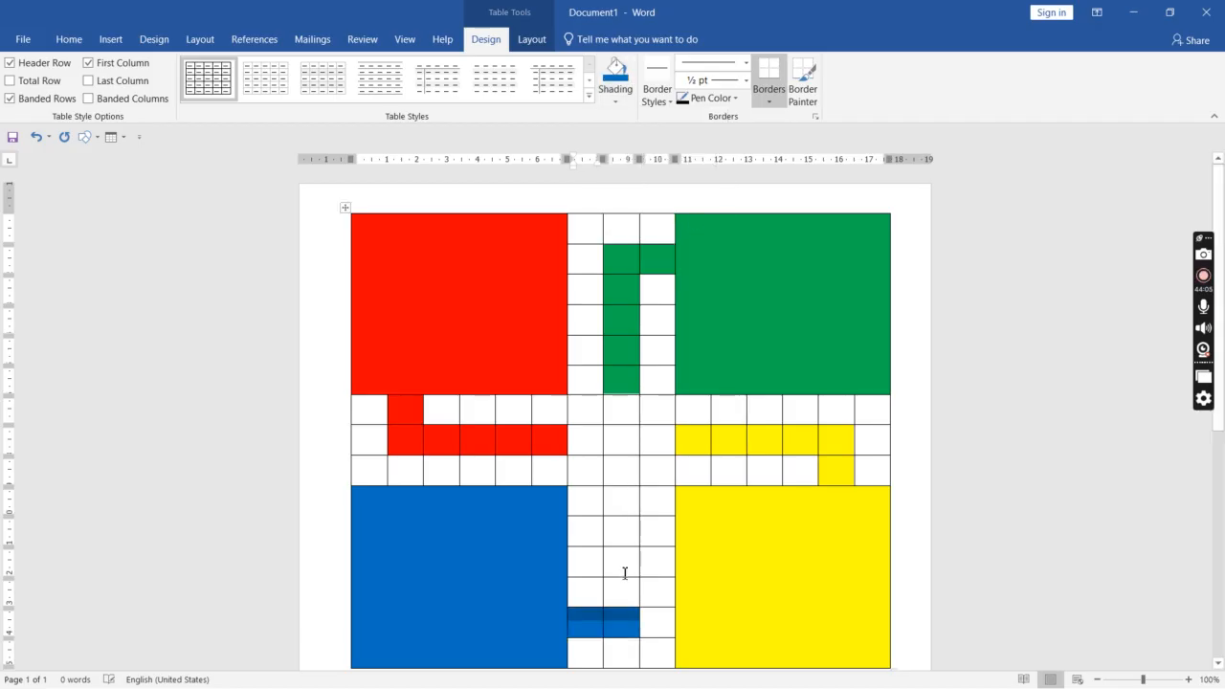
drag(618, 598, 629, 508)
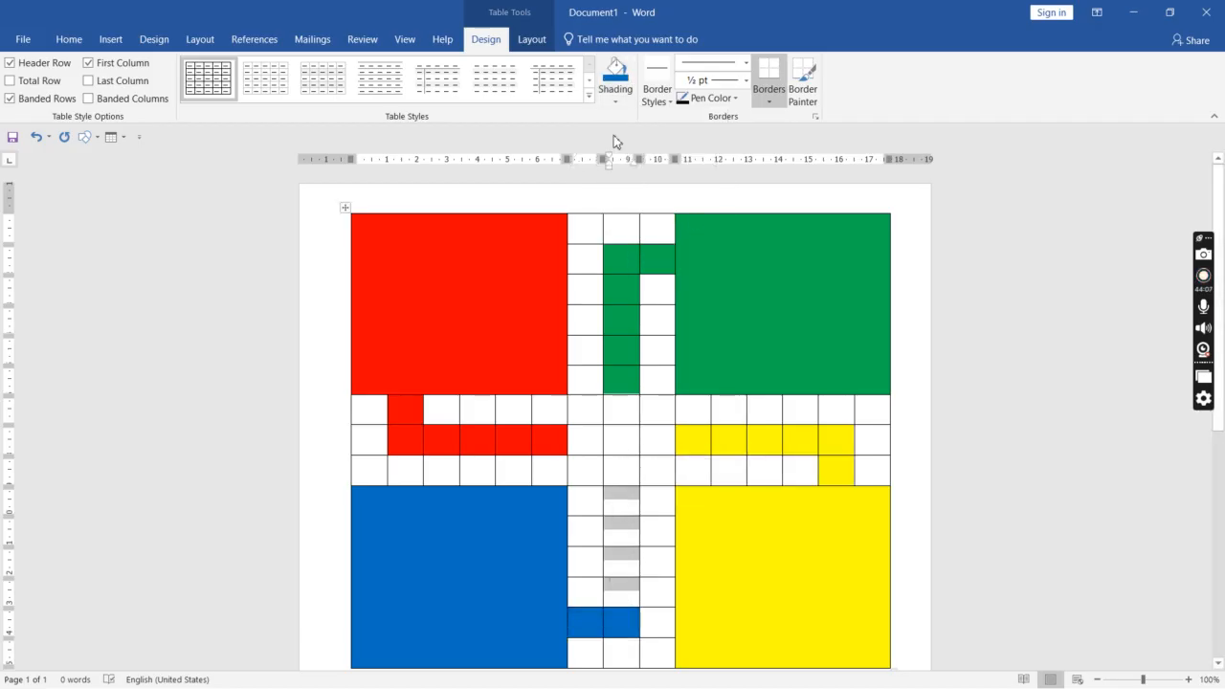
click(614, 94)
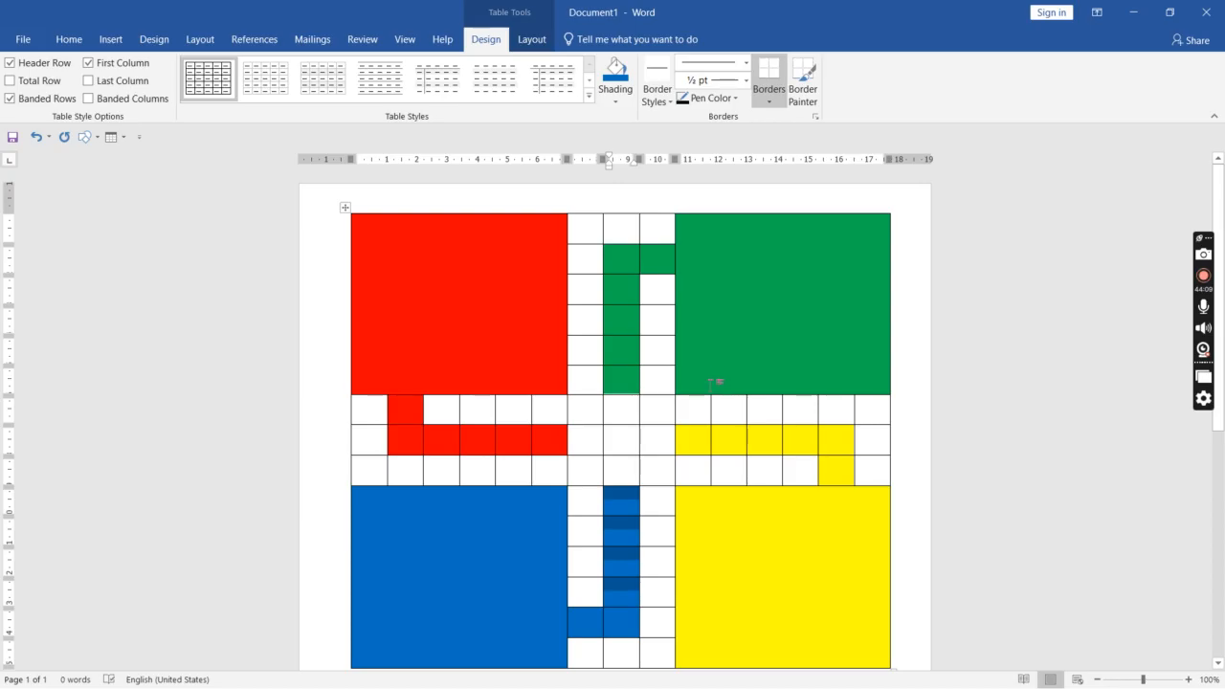
click(669, 465)
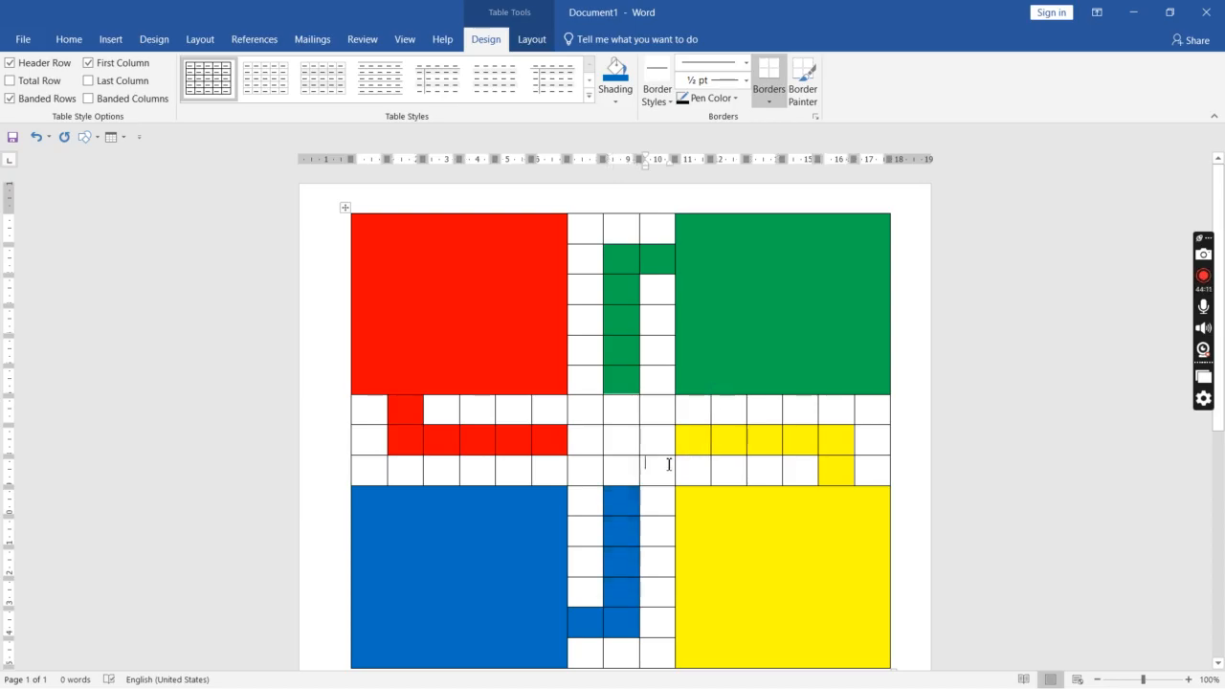
Step: Merge the three-by-three block of cells at the centre of the cross into one cell
drag(606, 417, 656, 468)
click(670, 478)
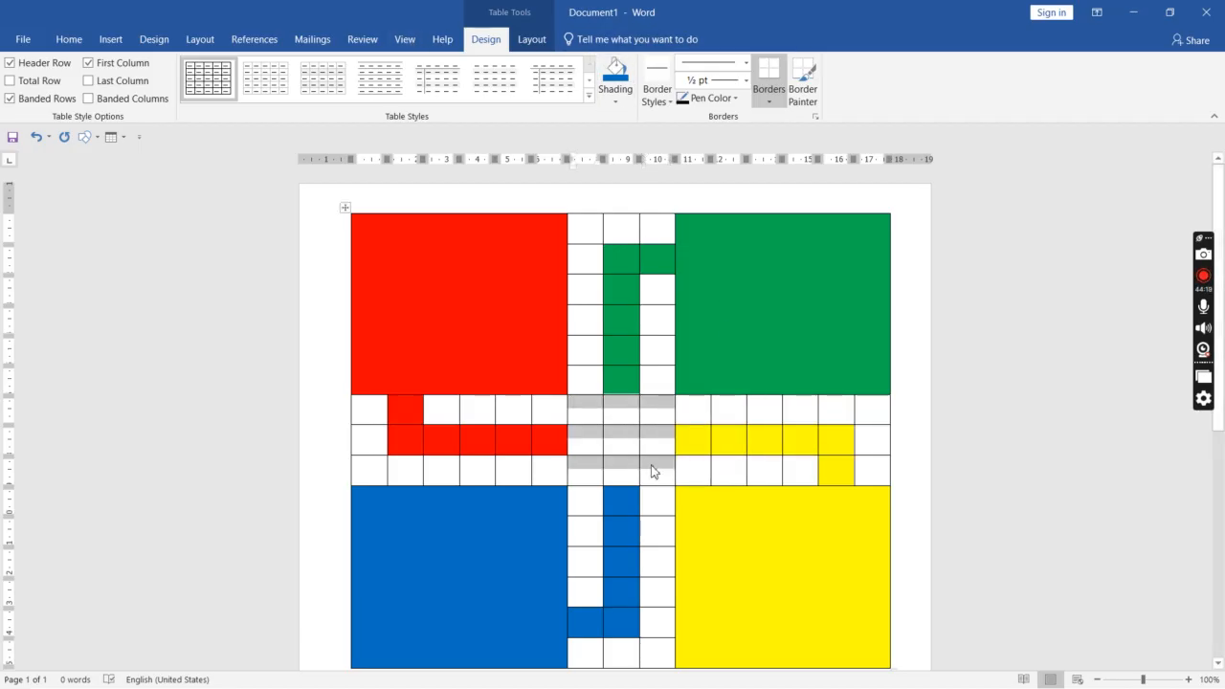
right_click(652, 470)
click(710, 593)
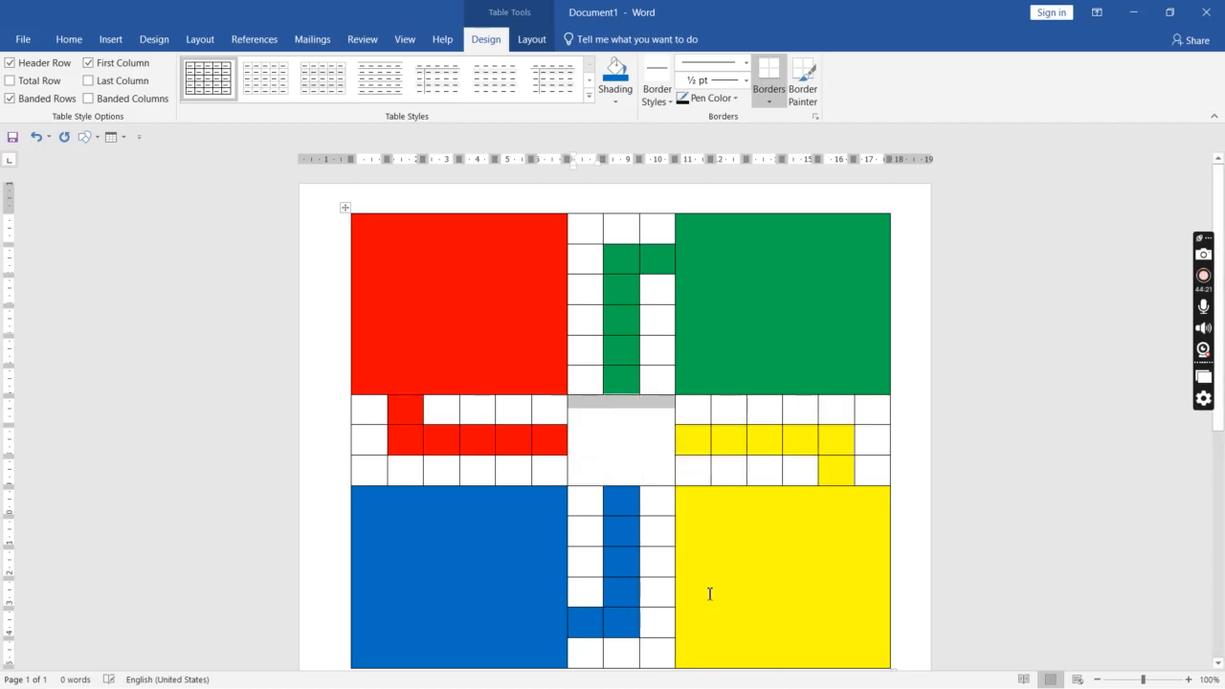
click(637, 431)
click(539, 38)
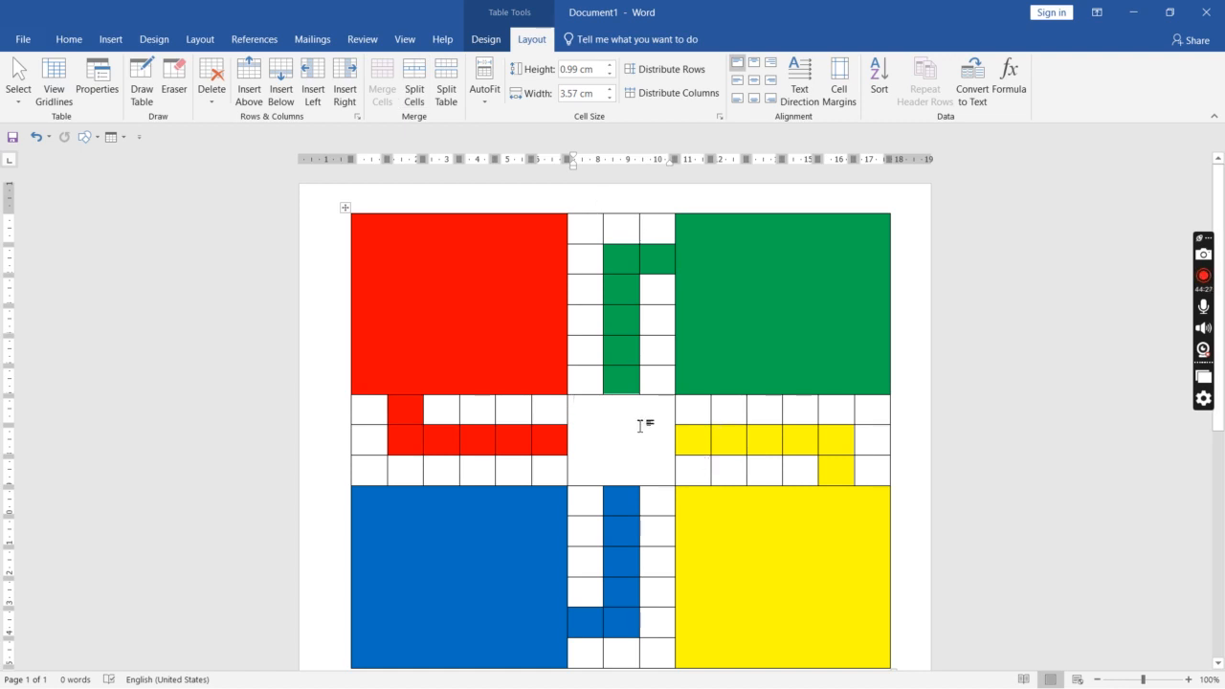
drag(665, 386, 668, 337)
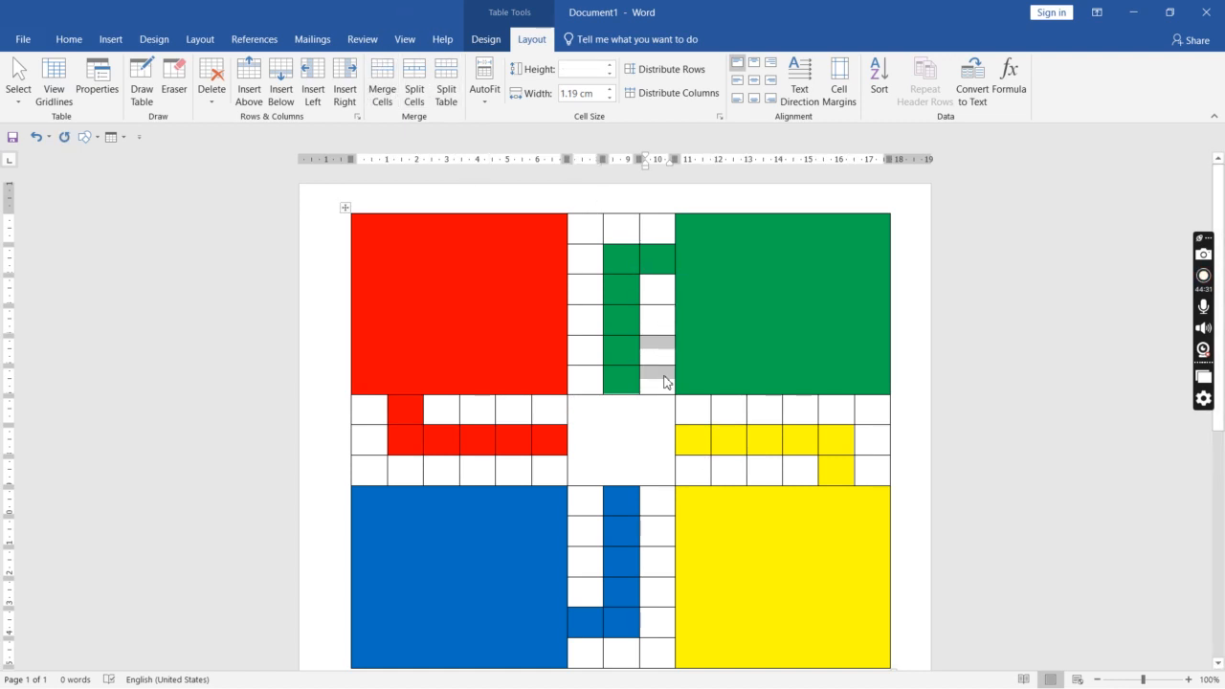
click(653, 414)
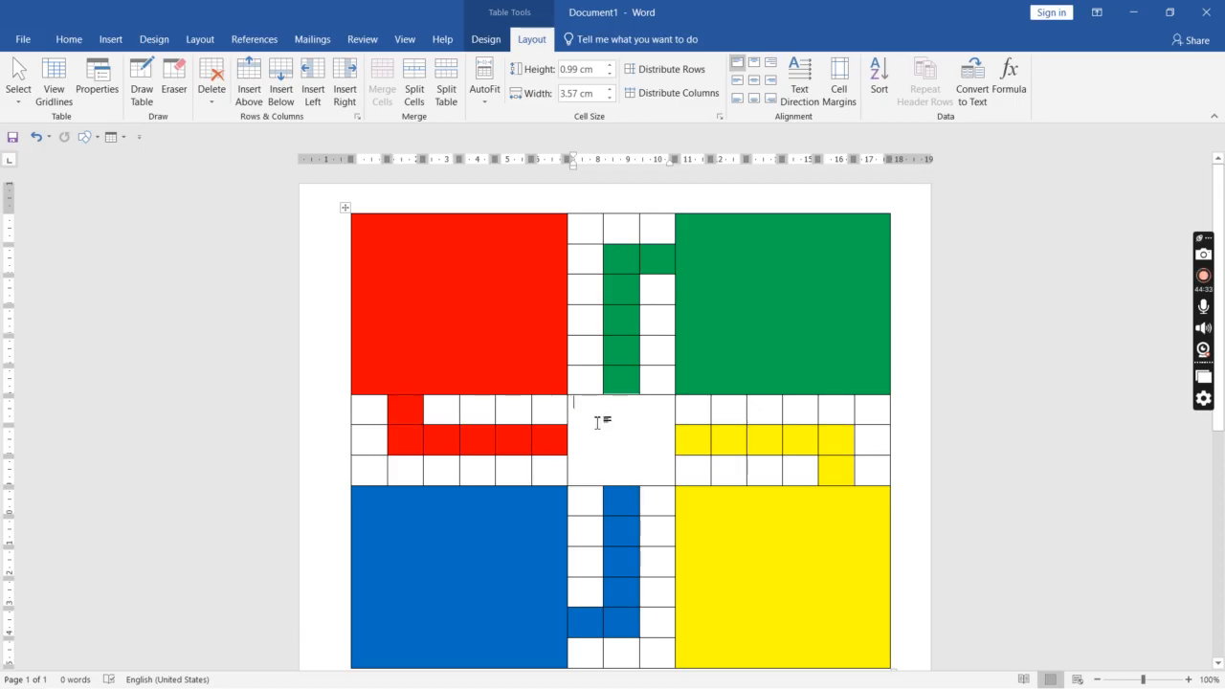
right_click(597, 422)
click(581, 434)
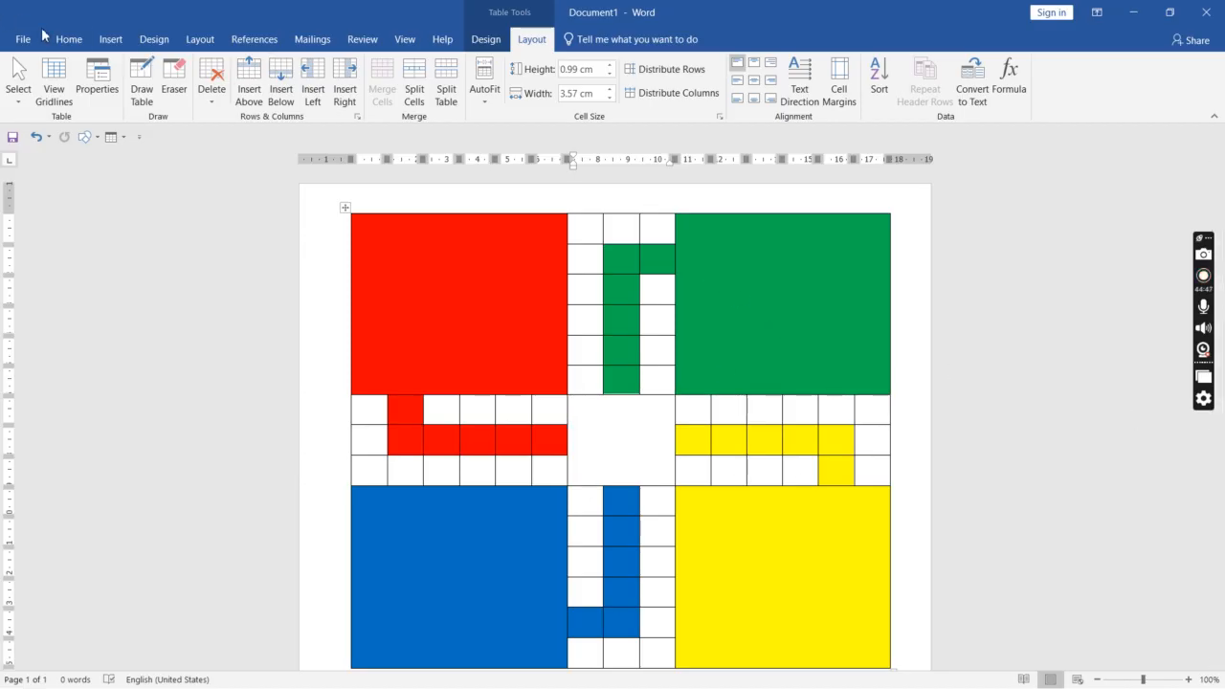
Step: Try a horizontal arrow about 1.52 cm long from the left arm's outermost middle-row cell into the red path, and delete it
click(68, 39)
click(110, 39)
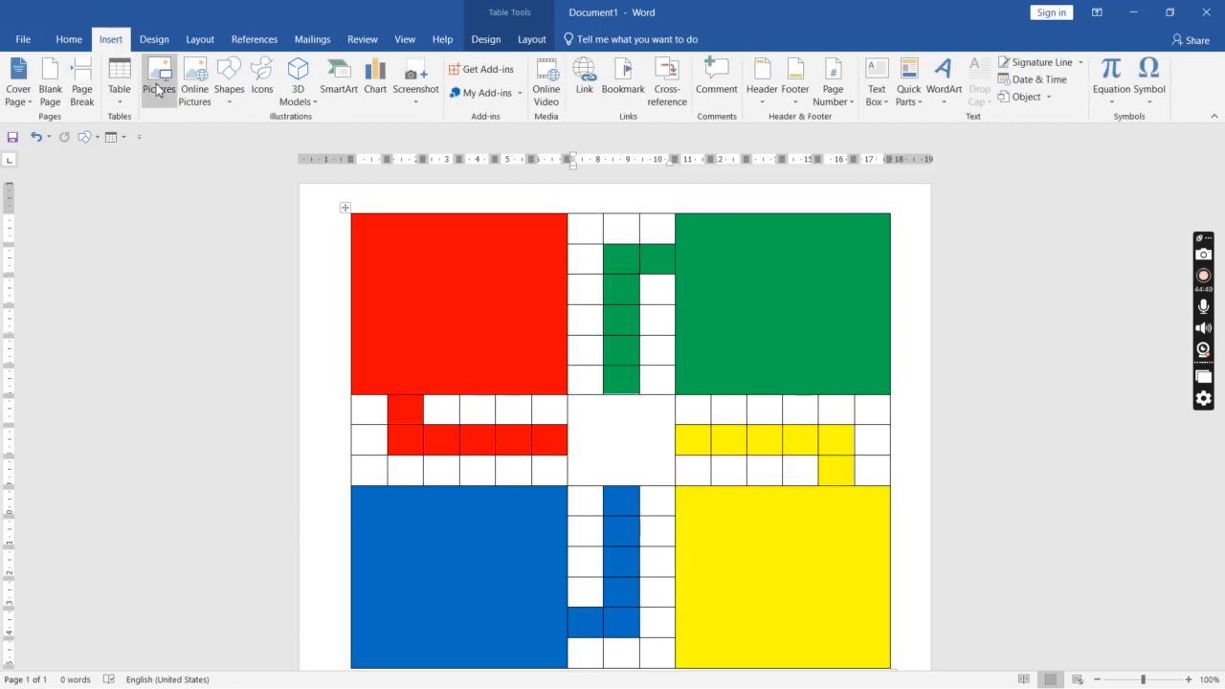
click(231, 99)
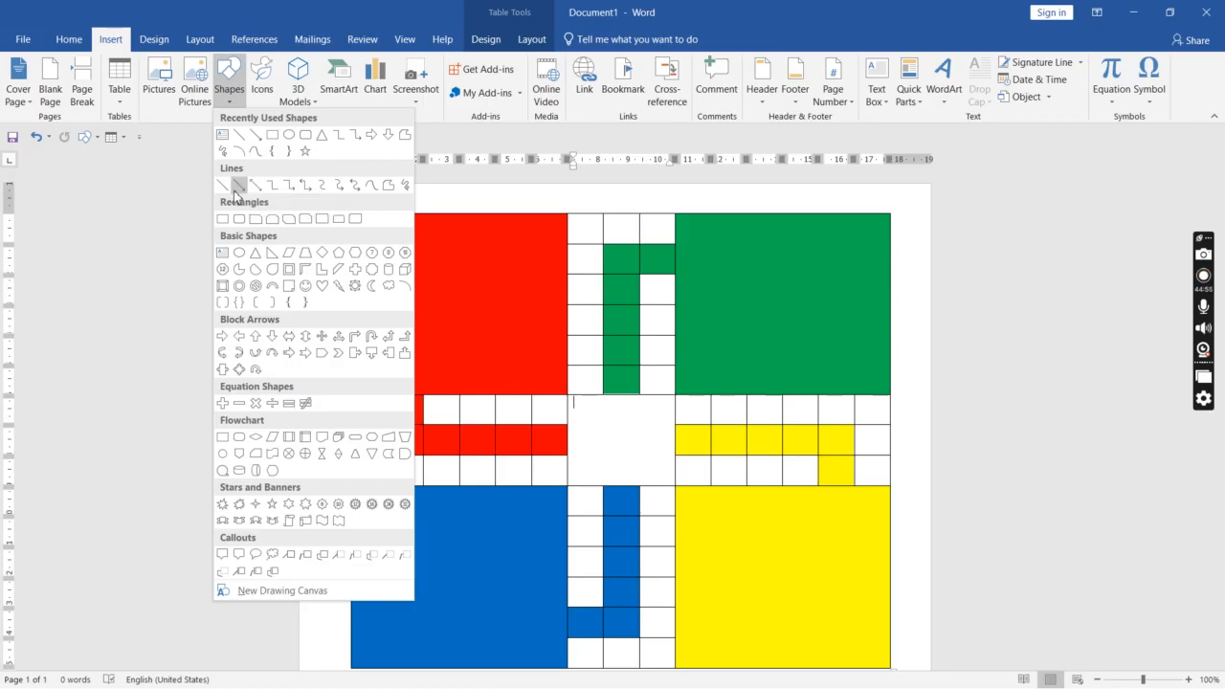
click(256, 136)
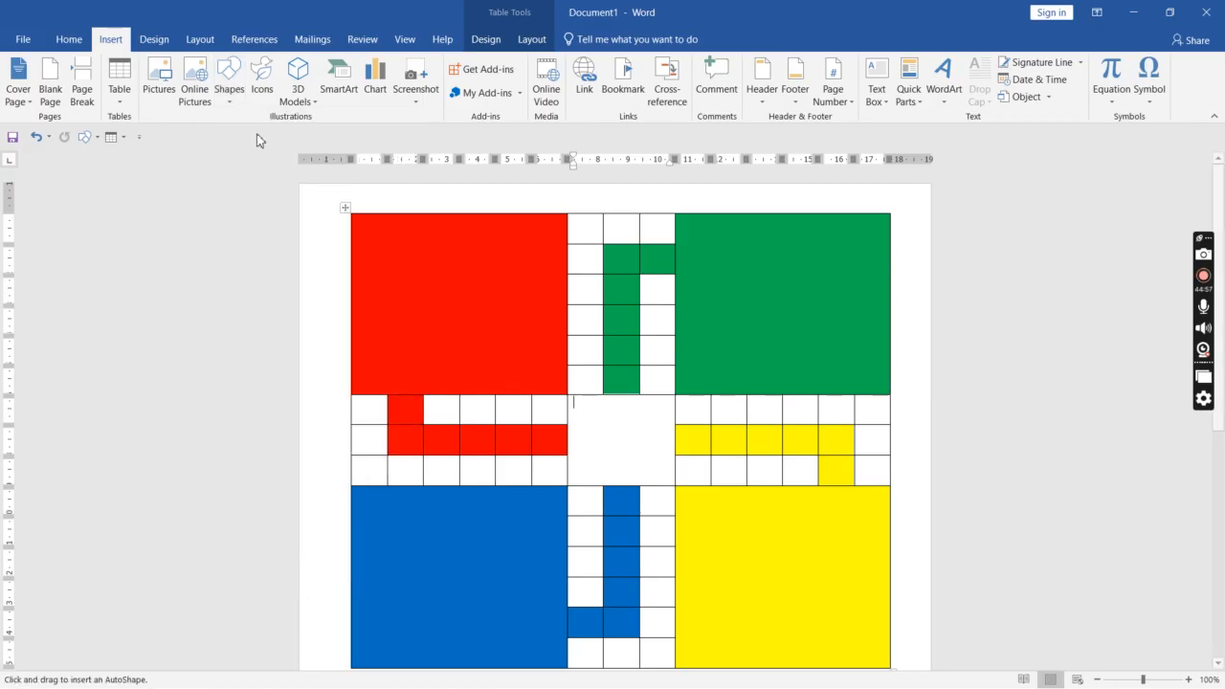
drag(364, 438, 394, 439)
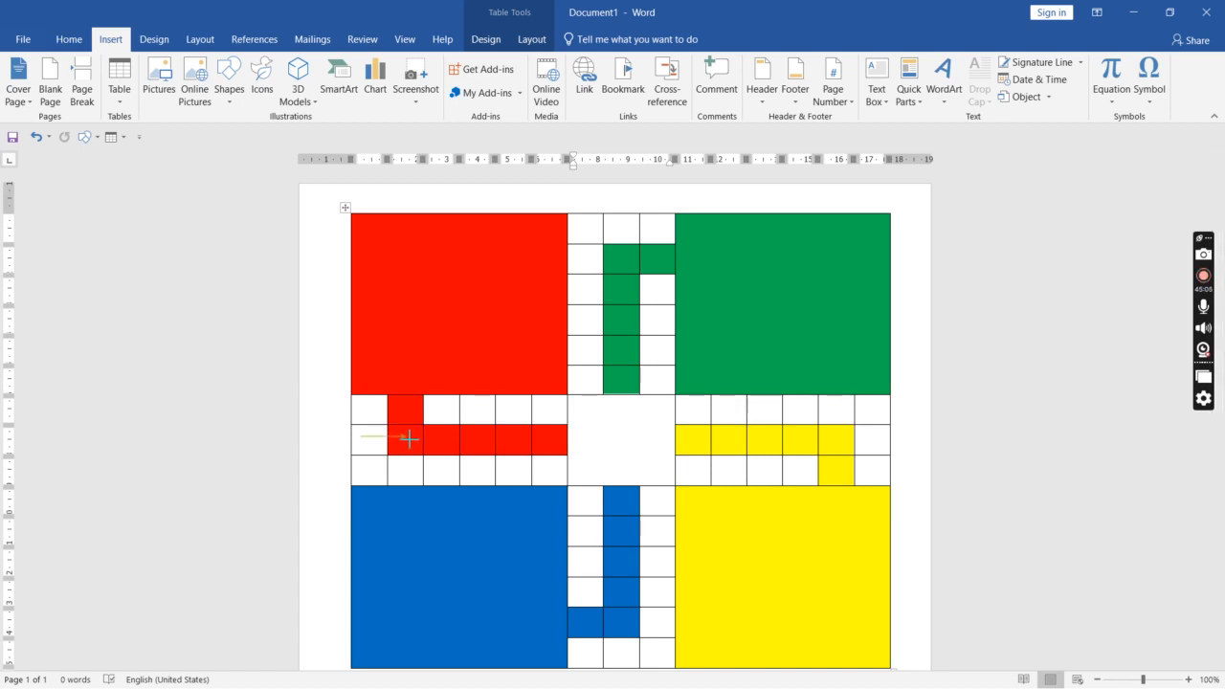
drag(408, 439, 402, 437)
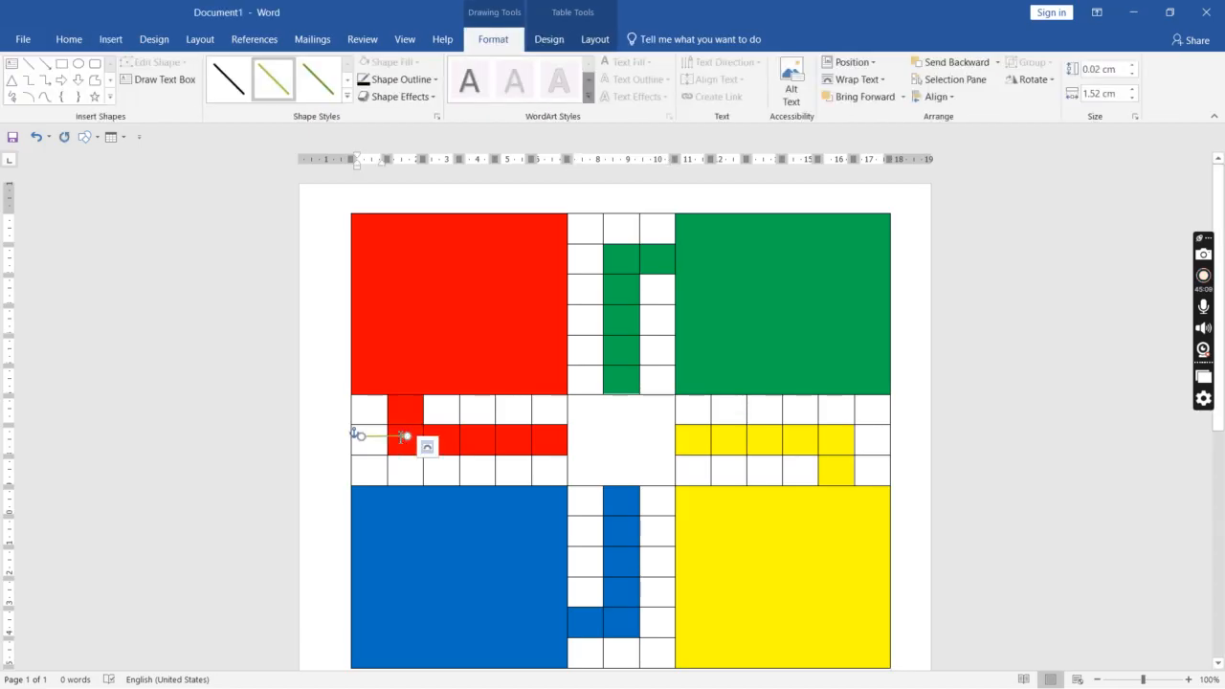
key(Delete)
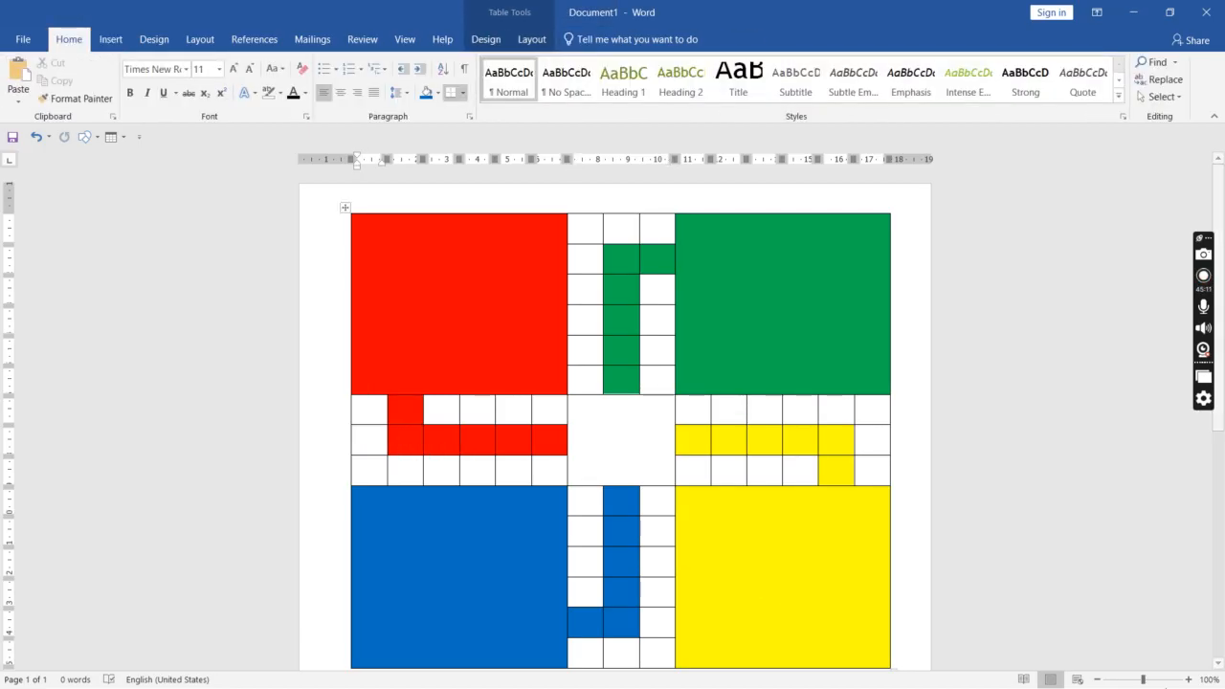
Step: Try the arrow once more from the white outermost cell to the first red cell of the middle row, and remove it
drag(1144, 680, 1158, 680)
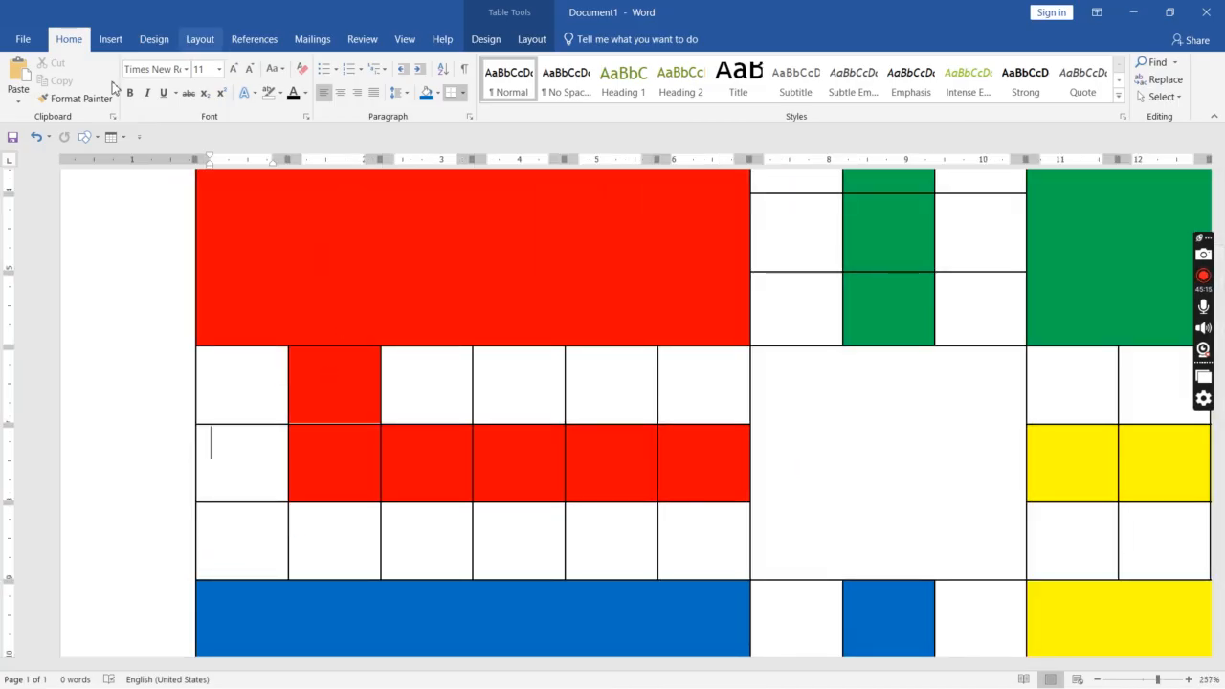
click(85, 139)
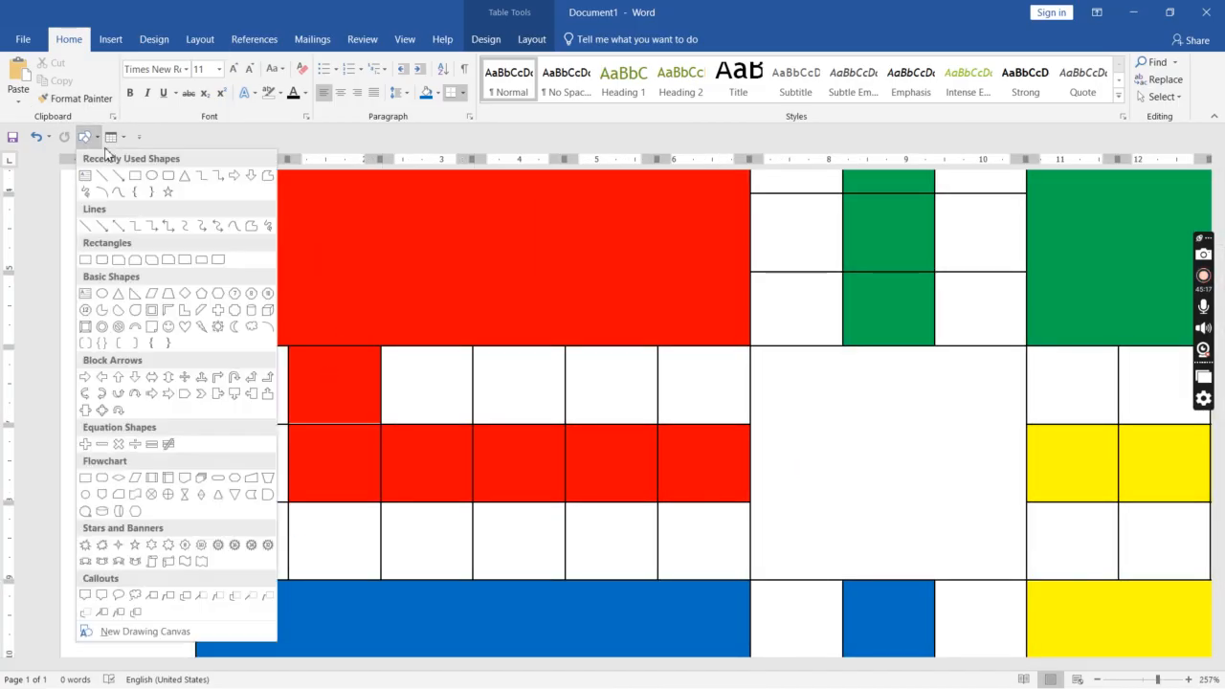
click(119, 183)
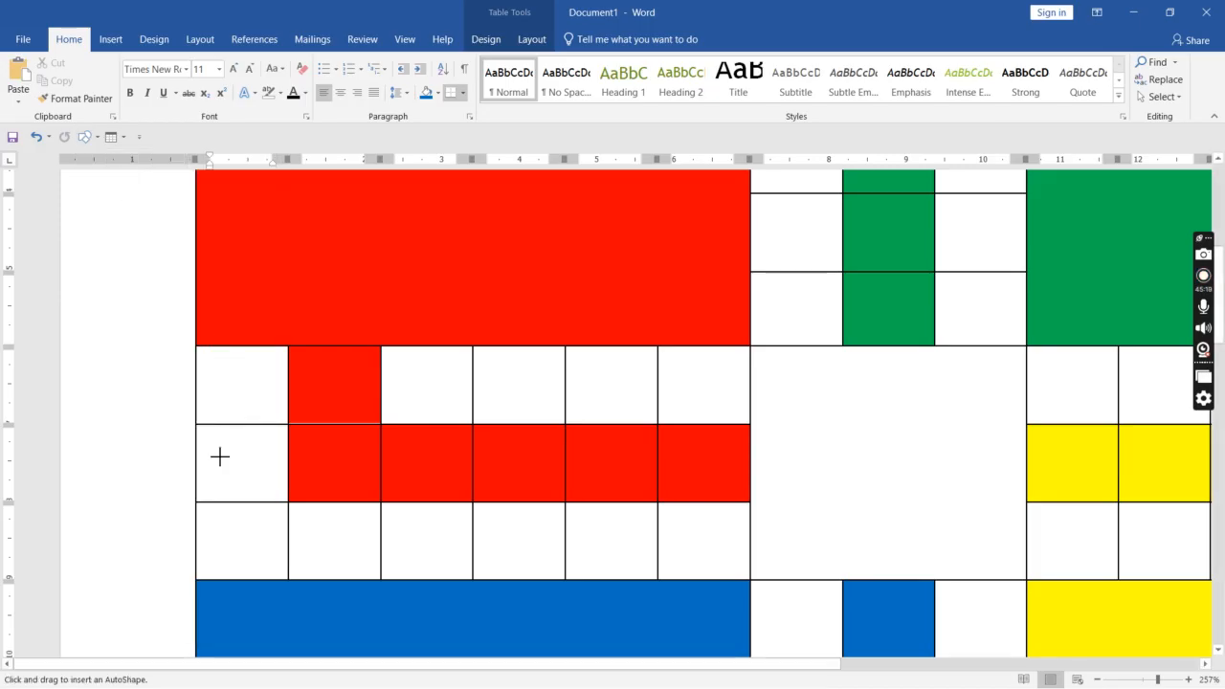
drag(211, 455, 328, 456)
key(Delete)
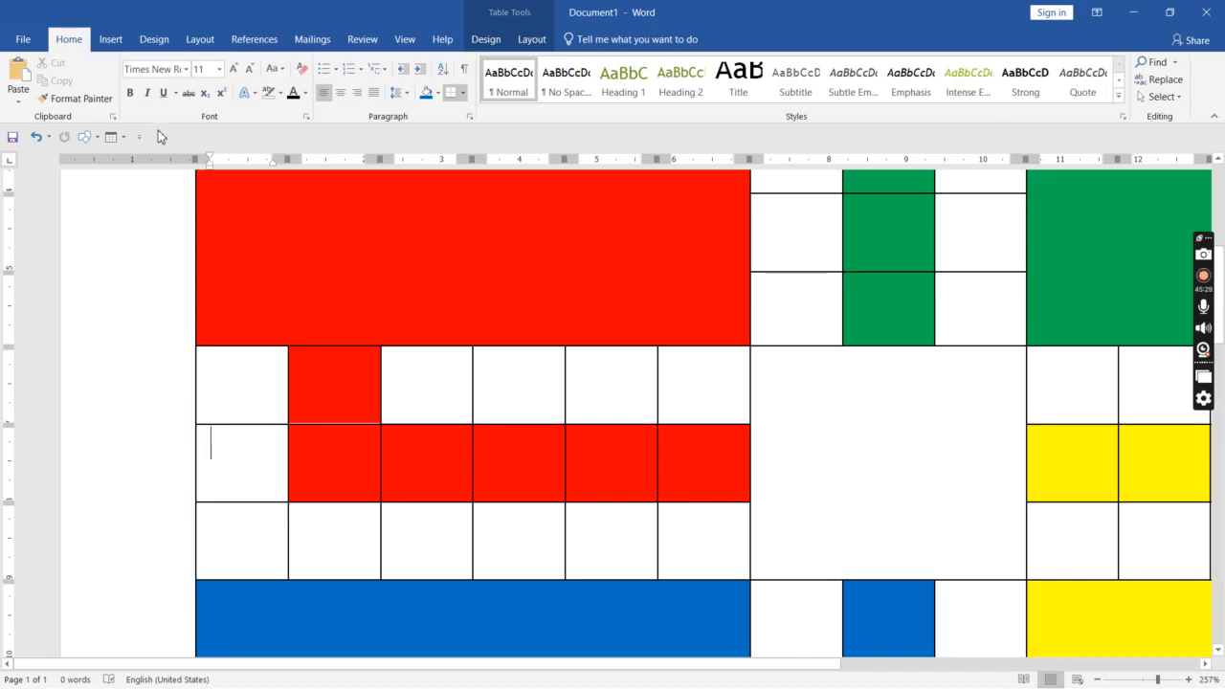
Step: Draw a vertical arrow about 1.37 cm long in the left margin, rotate it left 90°, and place it pointing into the red path
click(86, 137)
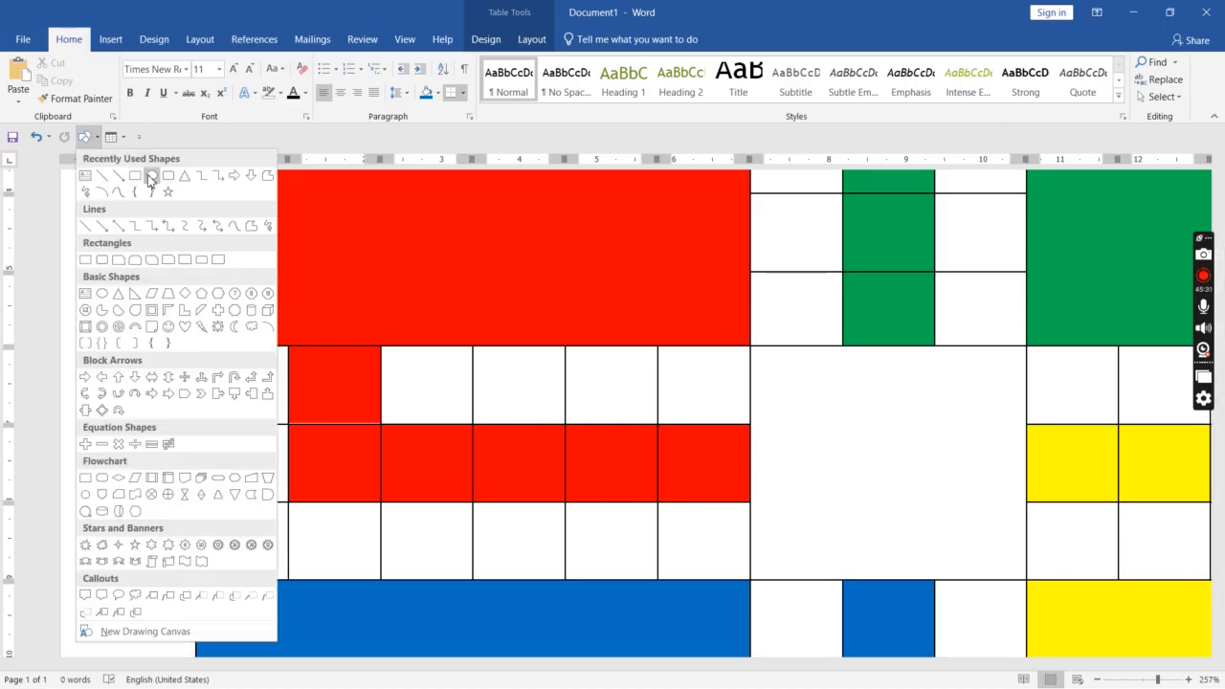
click(121, 180)
drag(133, 305, 132, 411)
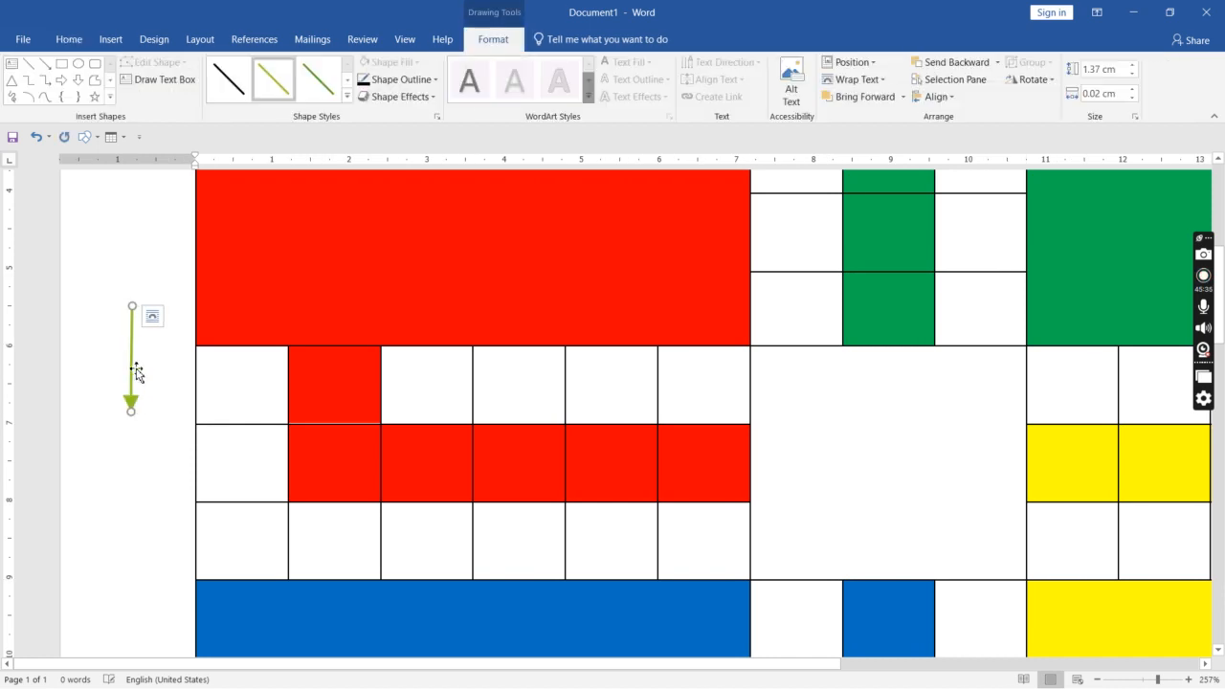
mouse_move(132, 359)
mouse_down()
mouse_move(187, 380)
mouse_move(243, 436)
mouse_up()
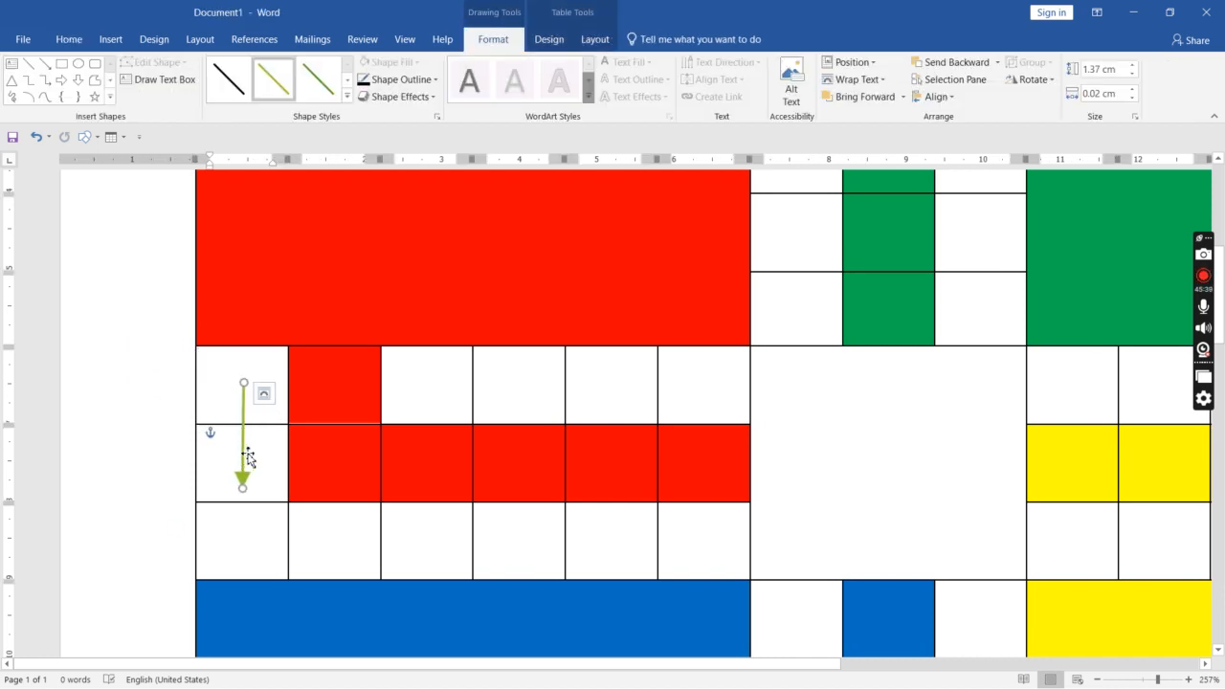
click(1034, 79)
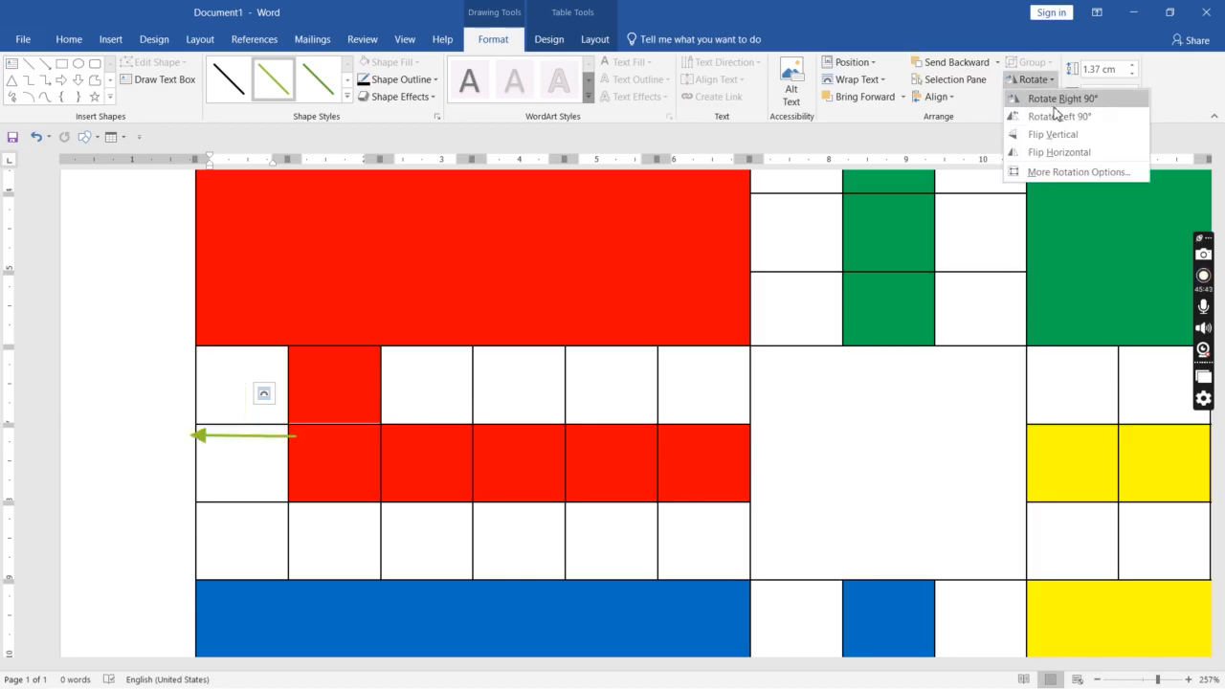
click(1057, 116)
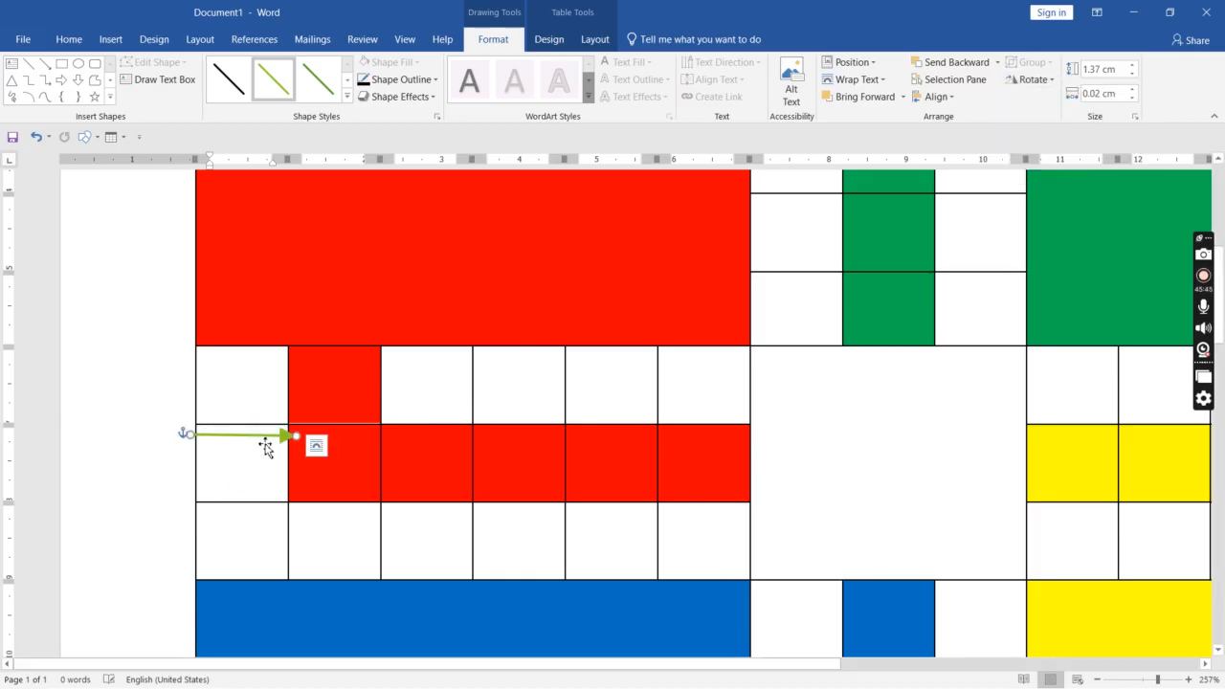
drag(266, 443, 291, 464)
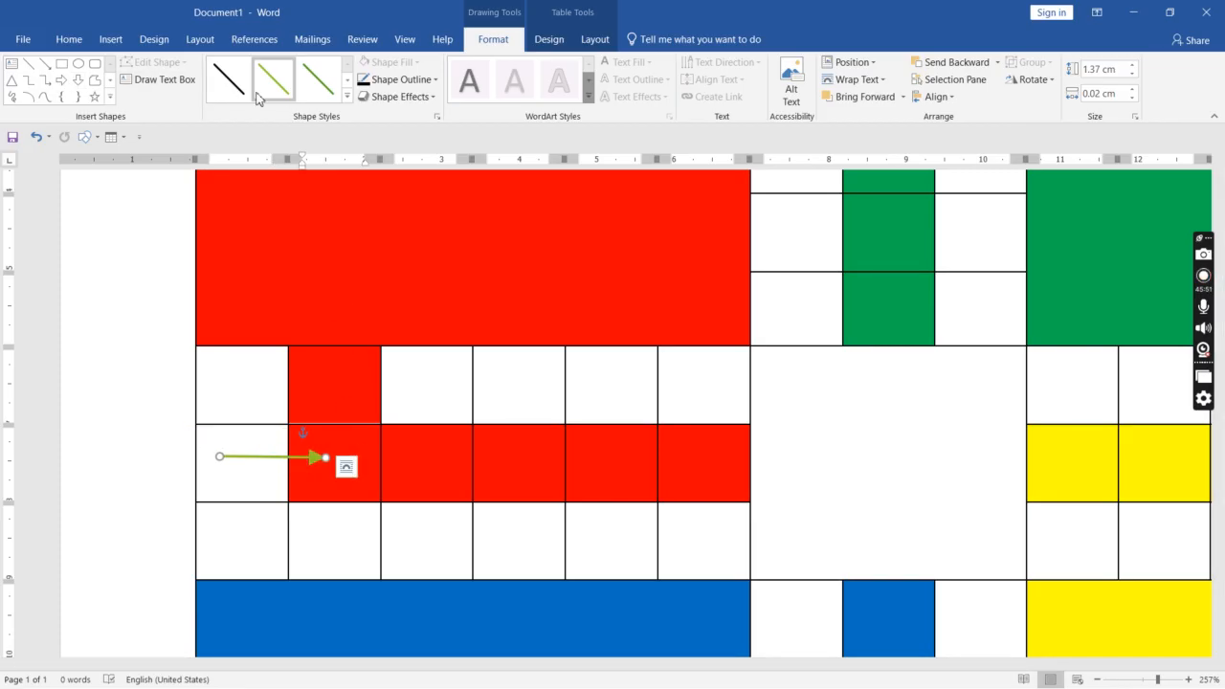
Step: Change the colour of the arrow leading into the red path to black
click(67, 41)
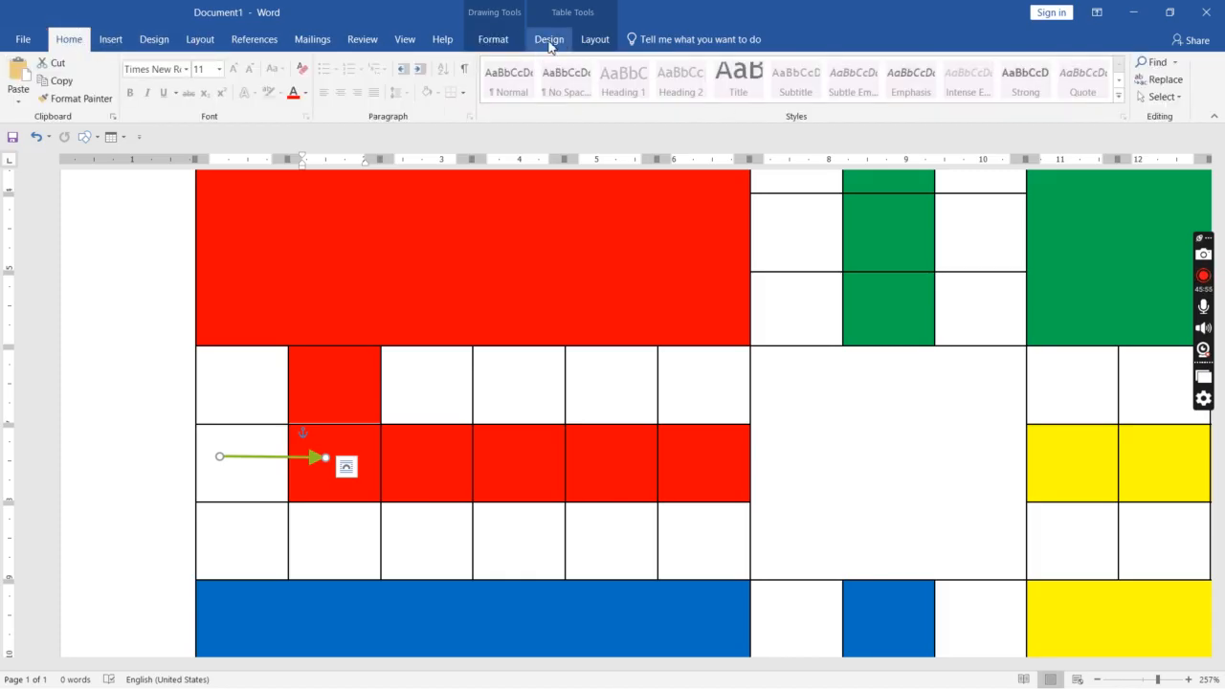
click(507, 45)
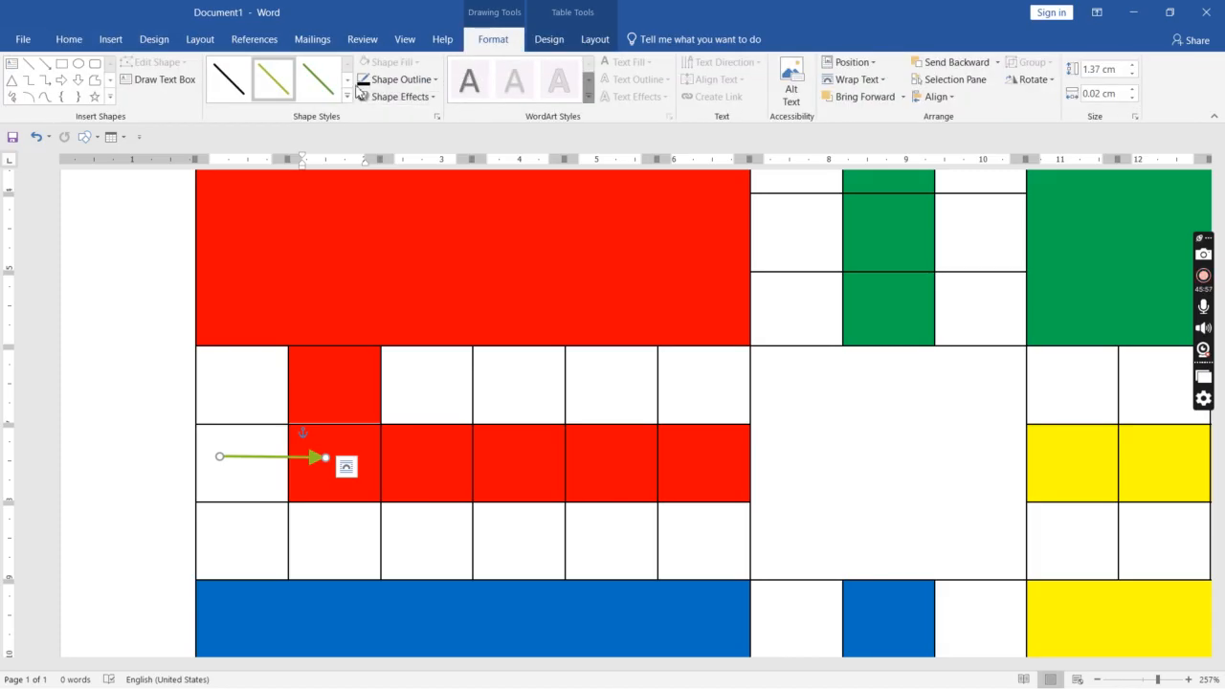
key(ctrl+z)
click(155, 450)
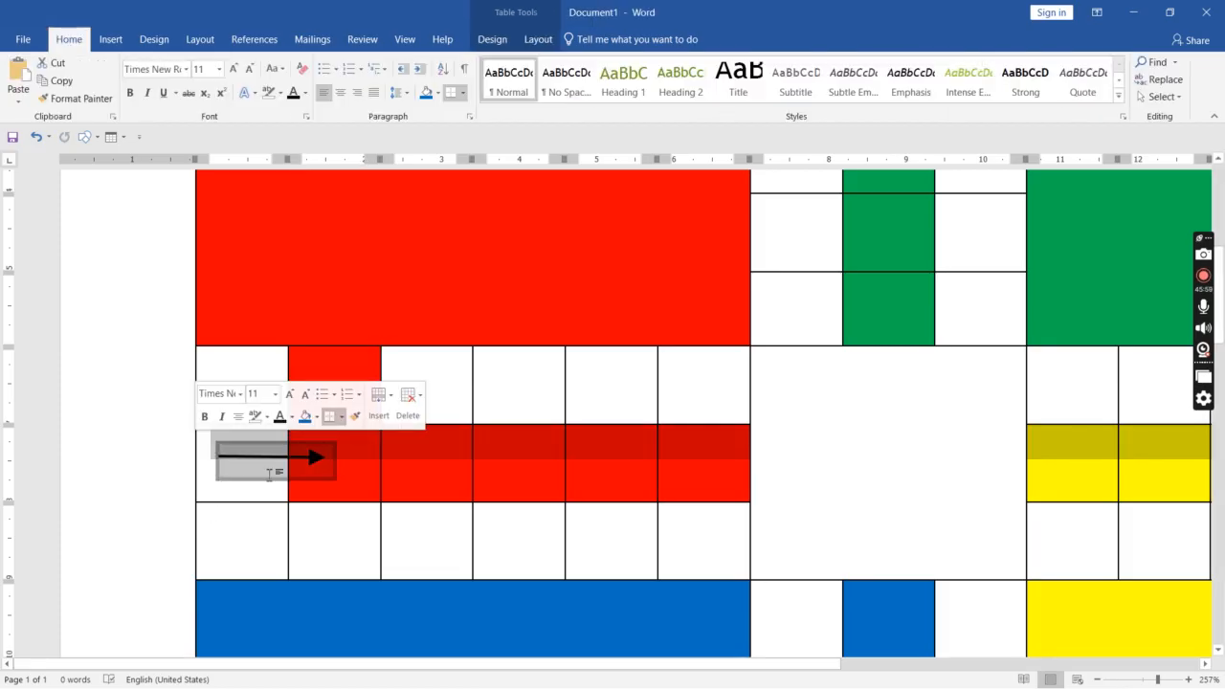
click(505, 396)
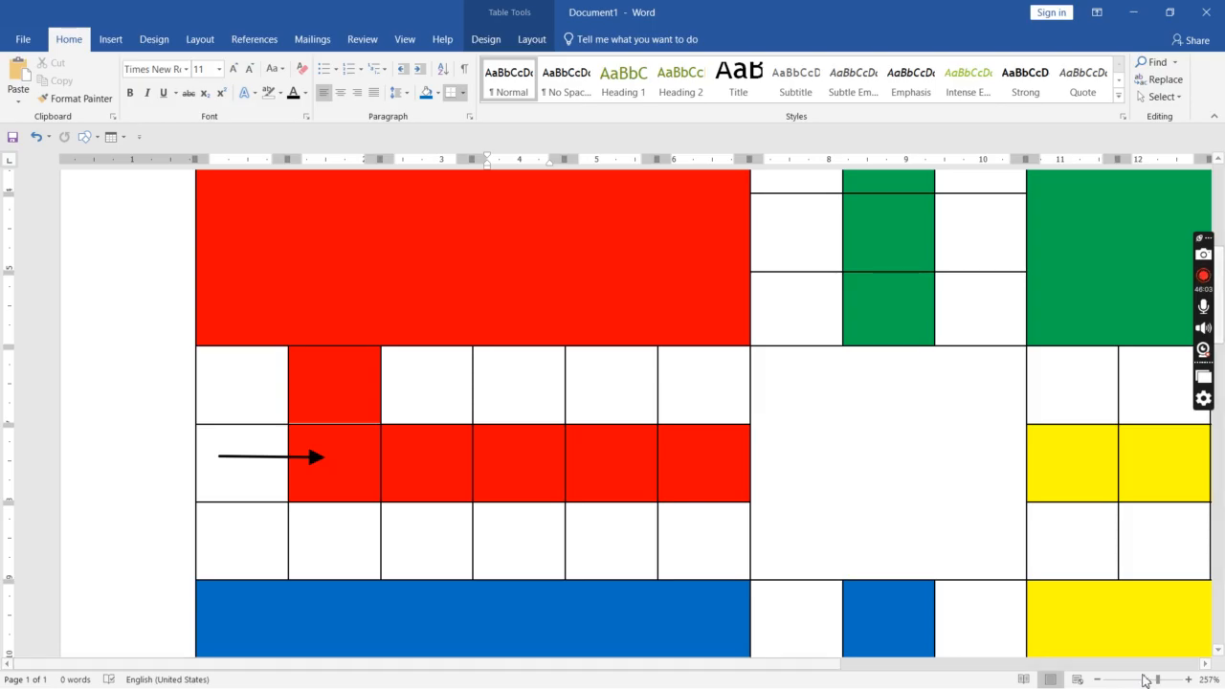
Step: Try shifting the black arrow slightly, undo the move, and delete the arrow from the left arm
click(1140, 679)
click(1188, 680)
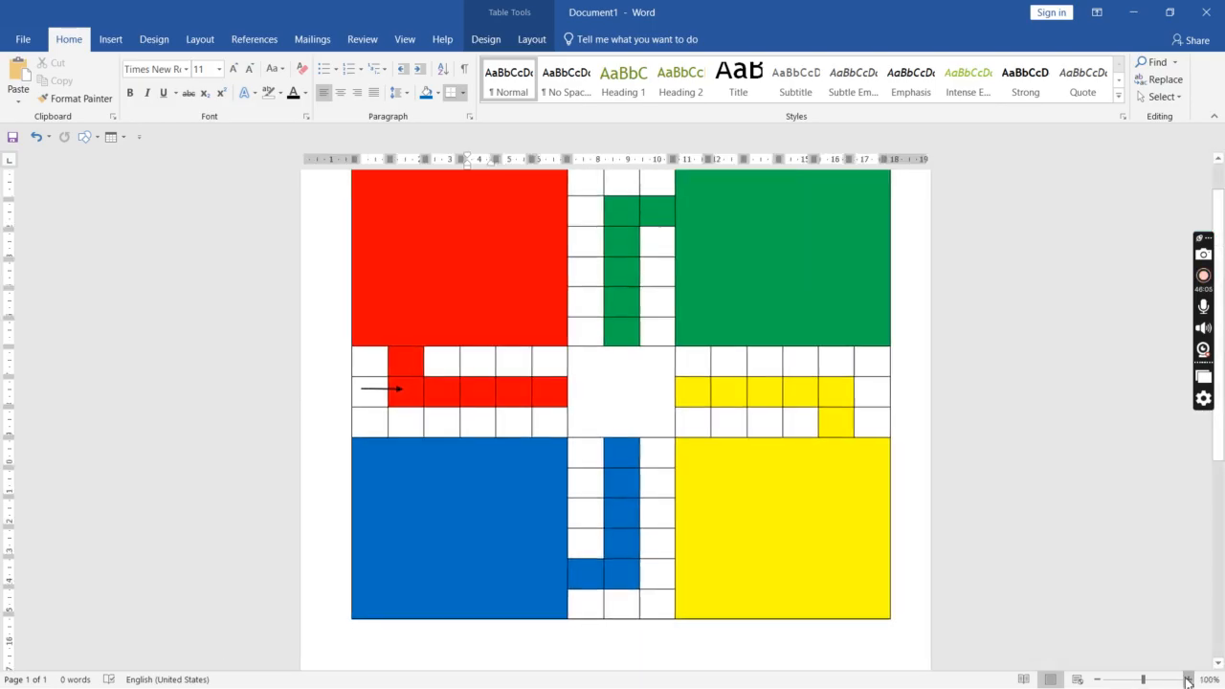
click(382, 391)
drag(368, 392, 362, 392)
key(ctrl+z)
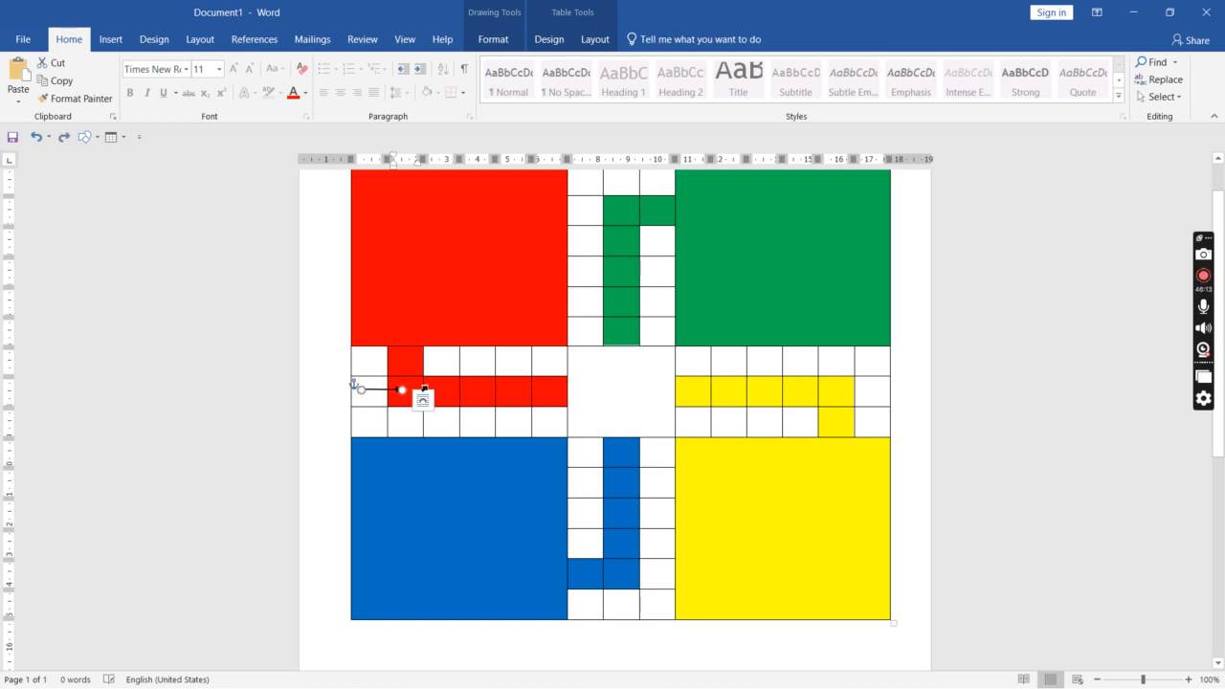
key(Delete)
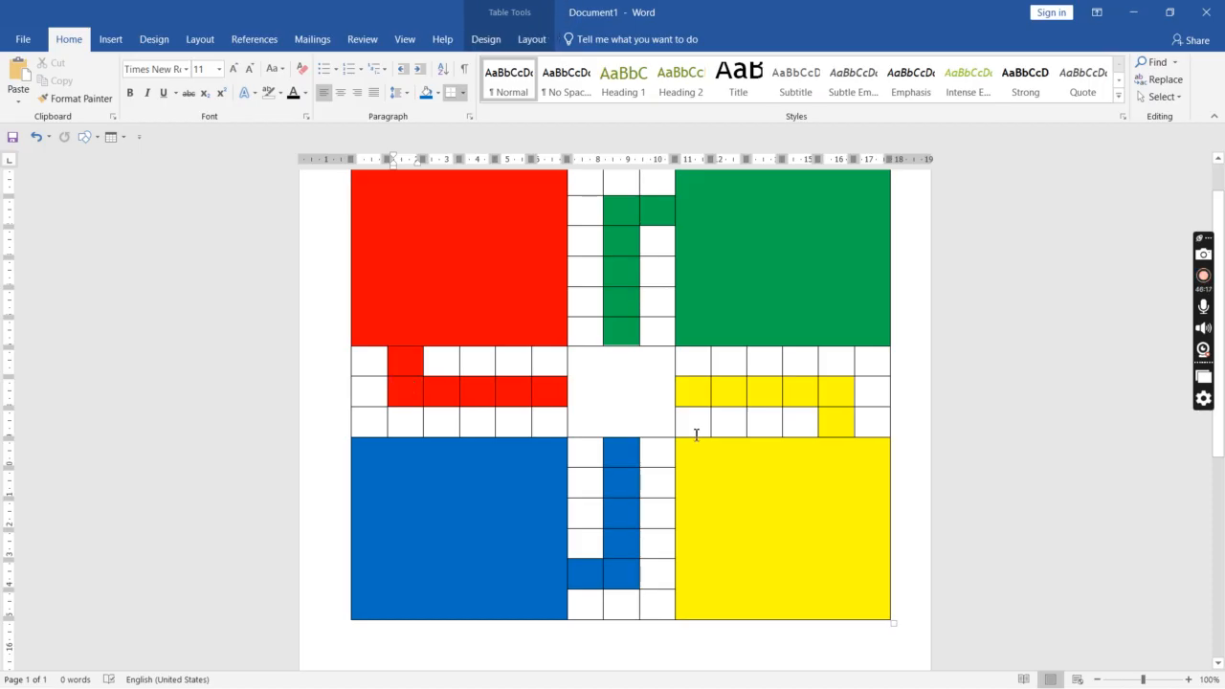
Step: Draw a text box about 3.18 by 1.12 cm in the upper part of the merged central cell and enter LUDO
click(85, 137)
click(85, 181)
mouse_move(574, 355)
mouse_down()
mouse_move(601, 411)
mouse_move(668, 428)
mouse_move(671, 389)
mouse_up()
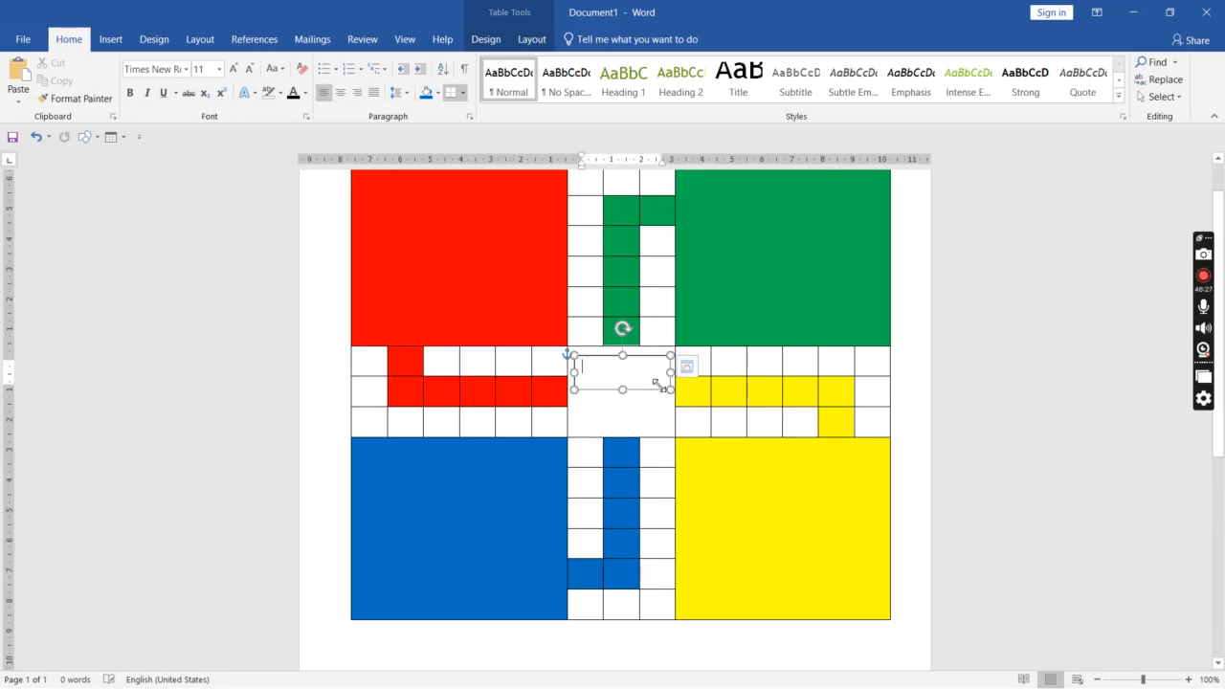
text(LUDO)
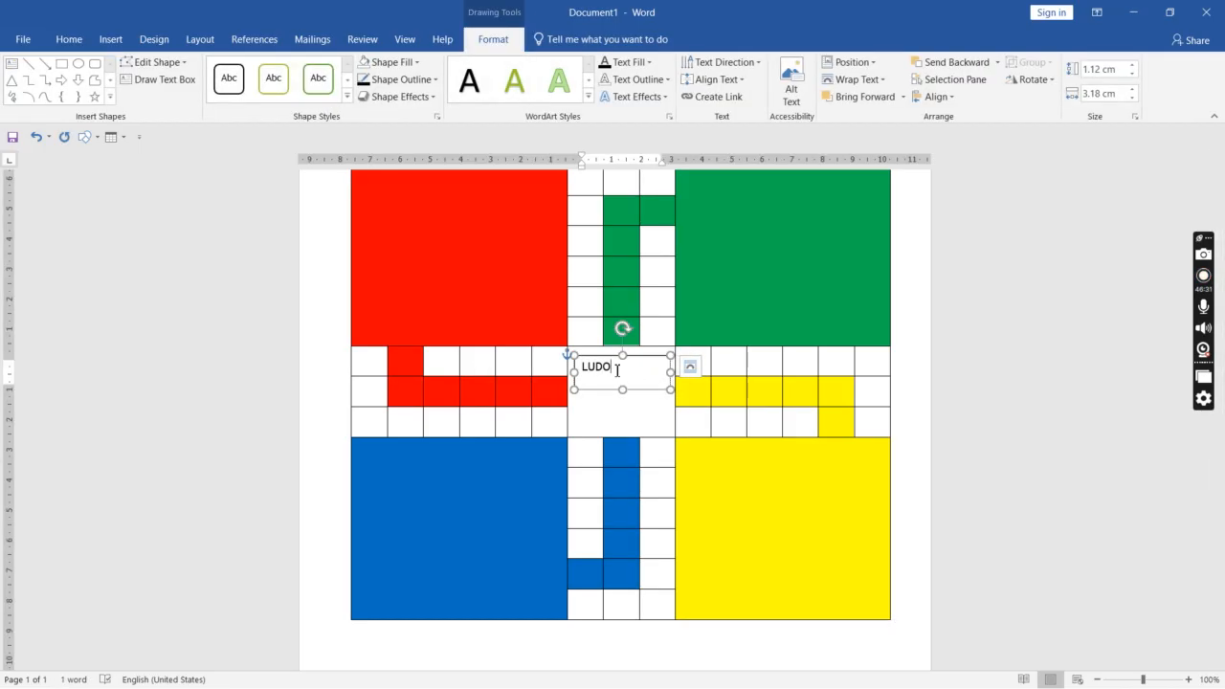
Step: Centre the LUDO text in its box, make it bold, and enlarge it to 22 pt
double_click(617, 370)
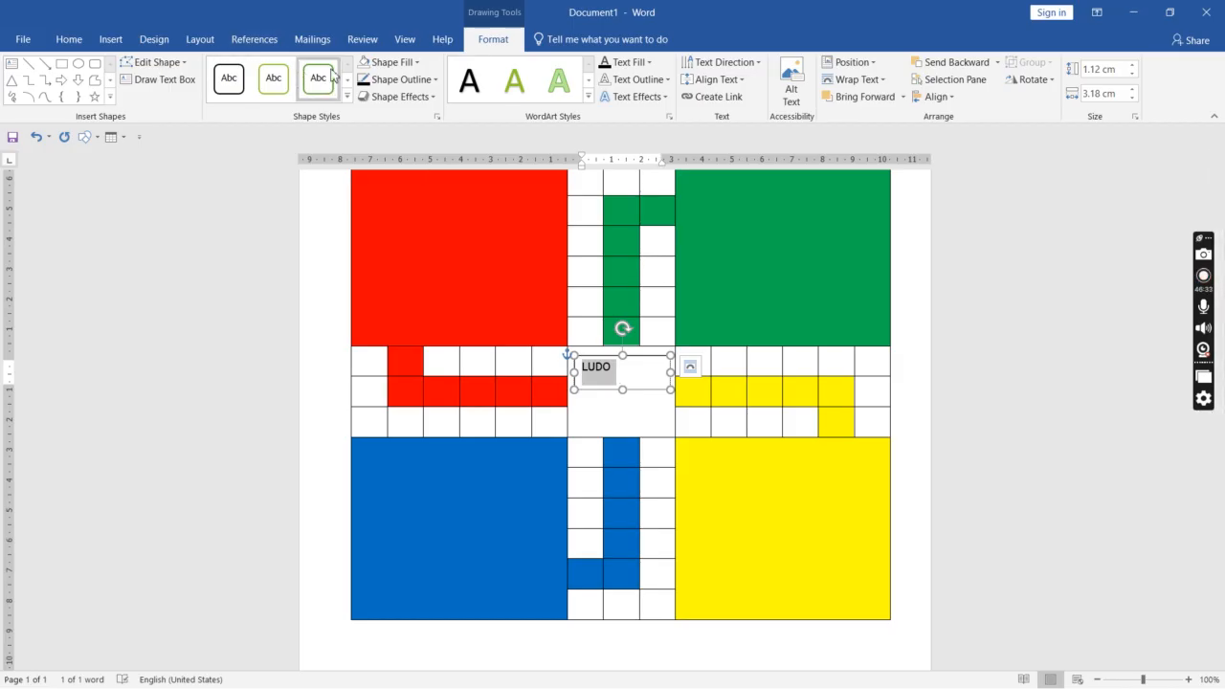
click(67, 39)
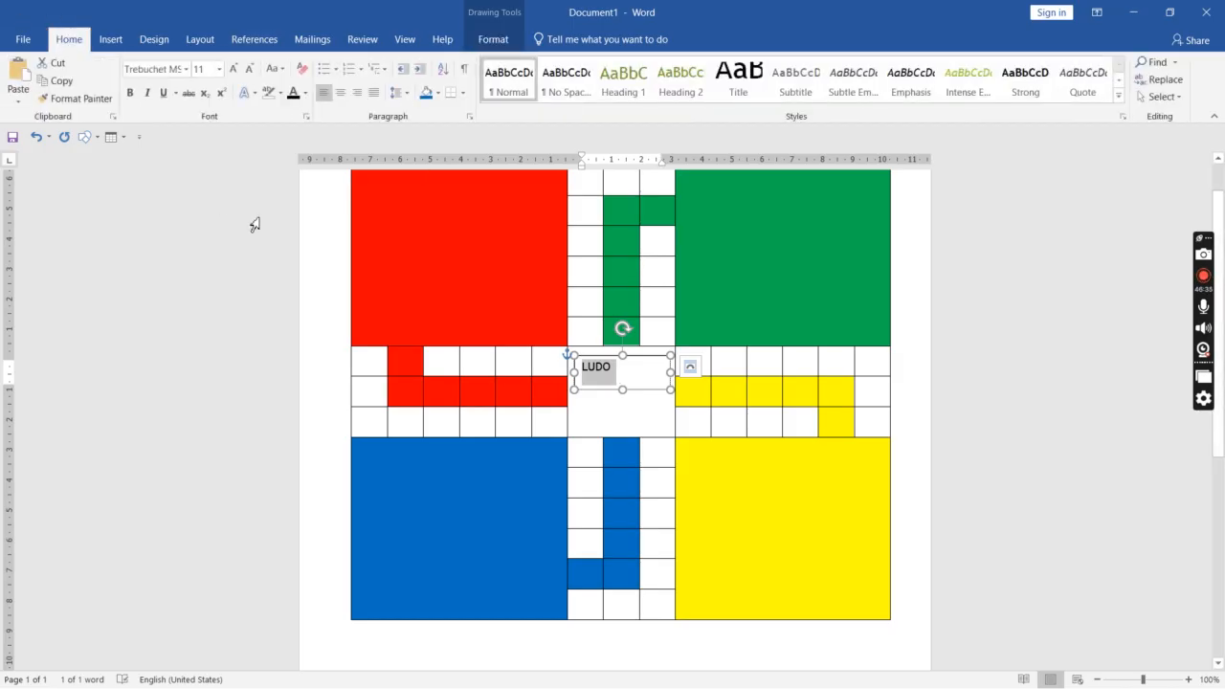
key(ctrl+e)
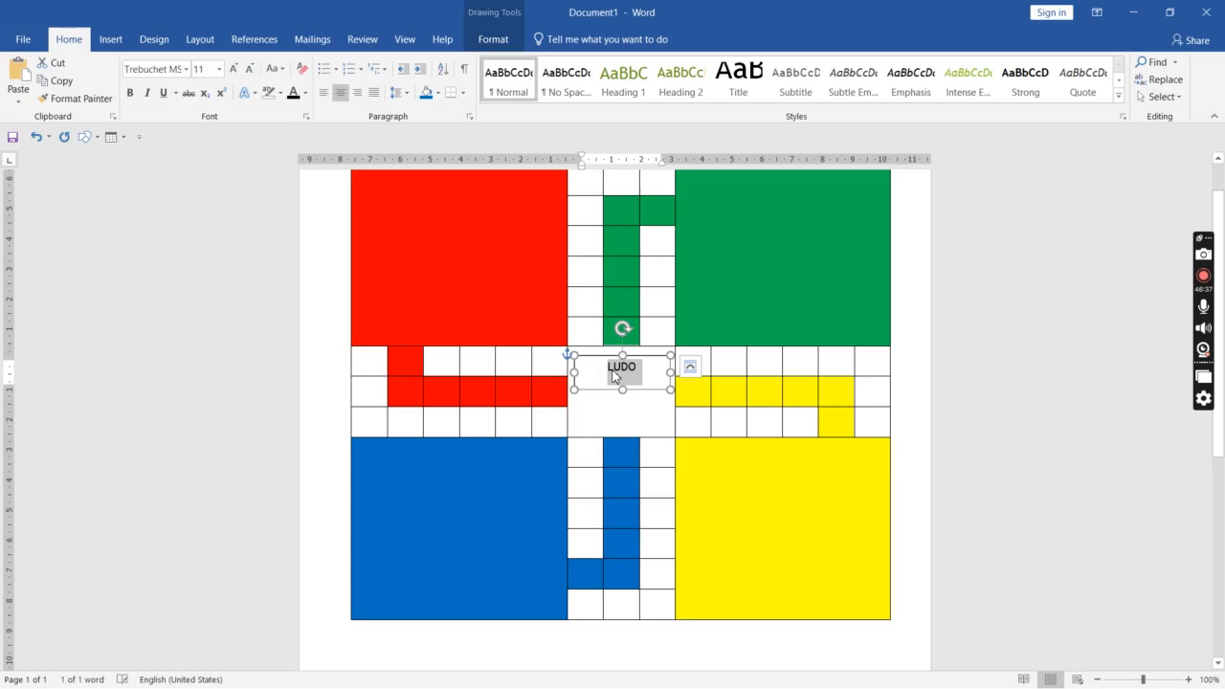
key(ctrl+b)
key(ctrl+shift+period)
key(ctrl+shift+period)
key(ctrl+shift+period)
key(ctrl+shift+period)
key(ctrl+shift+period)
key(ctrl+shift+period)
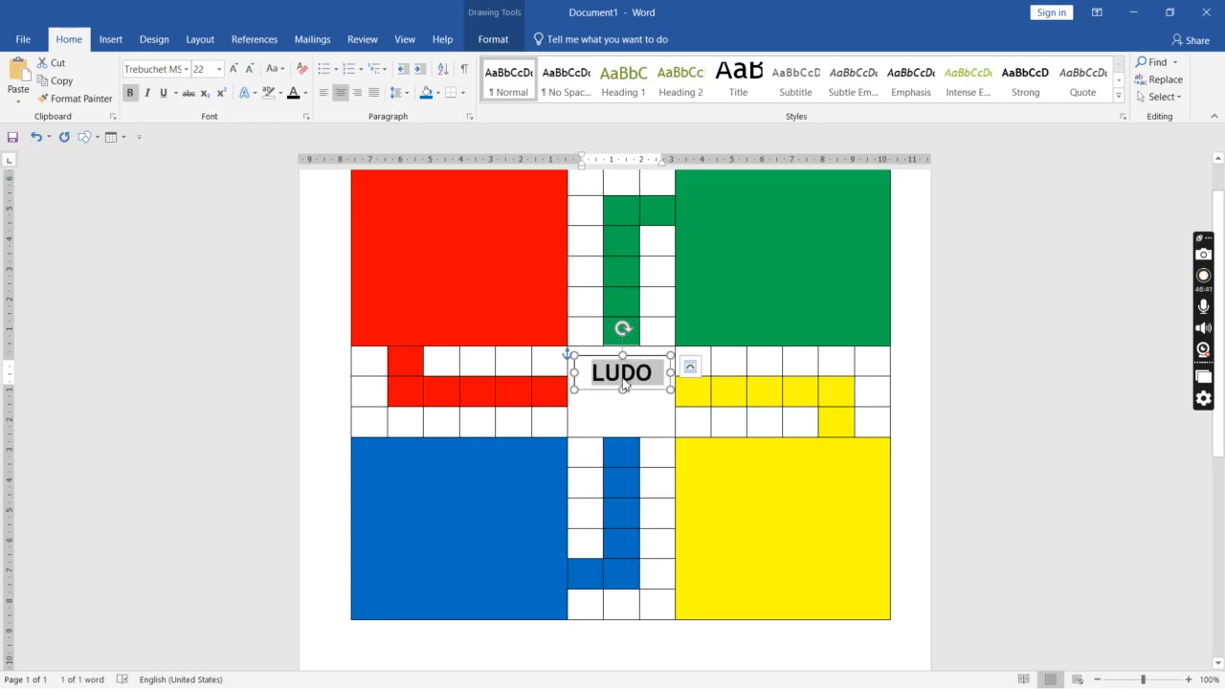
Step: Remove the outline and the fill from the LUDO text box in the central cell
click(652, 414)
click(646, 389)
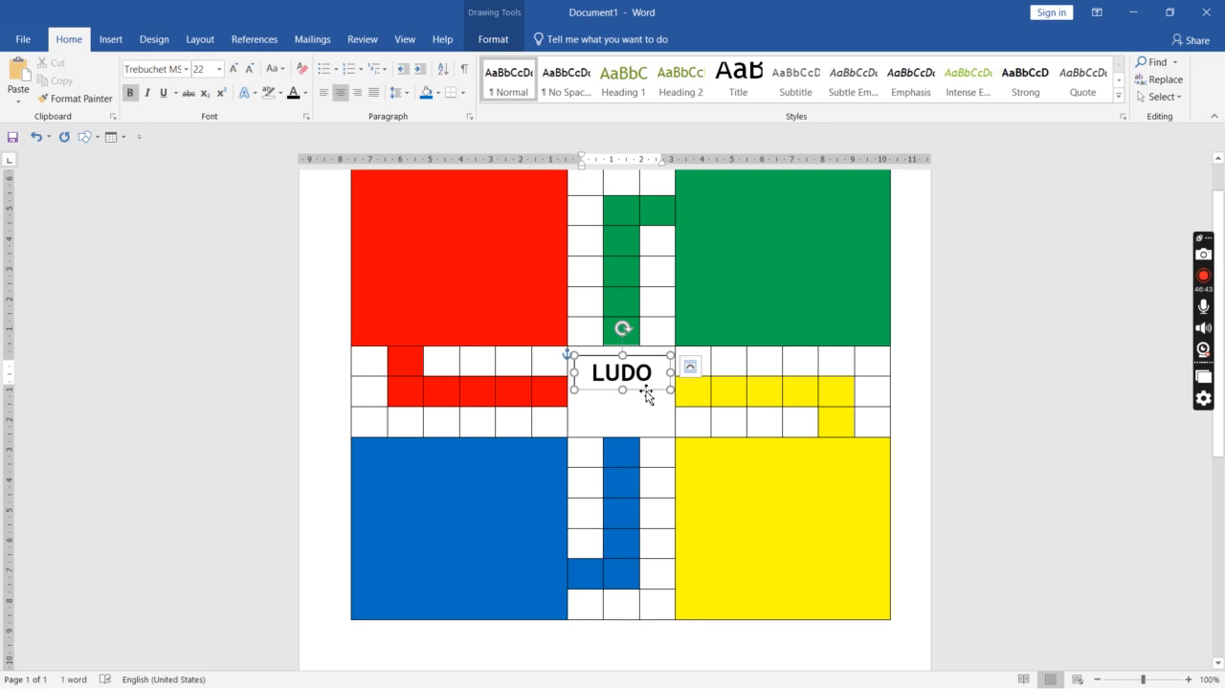
click(647, 408)
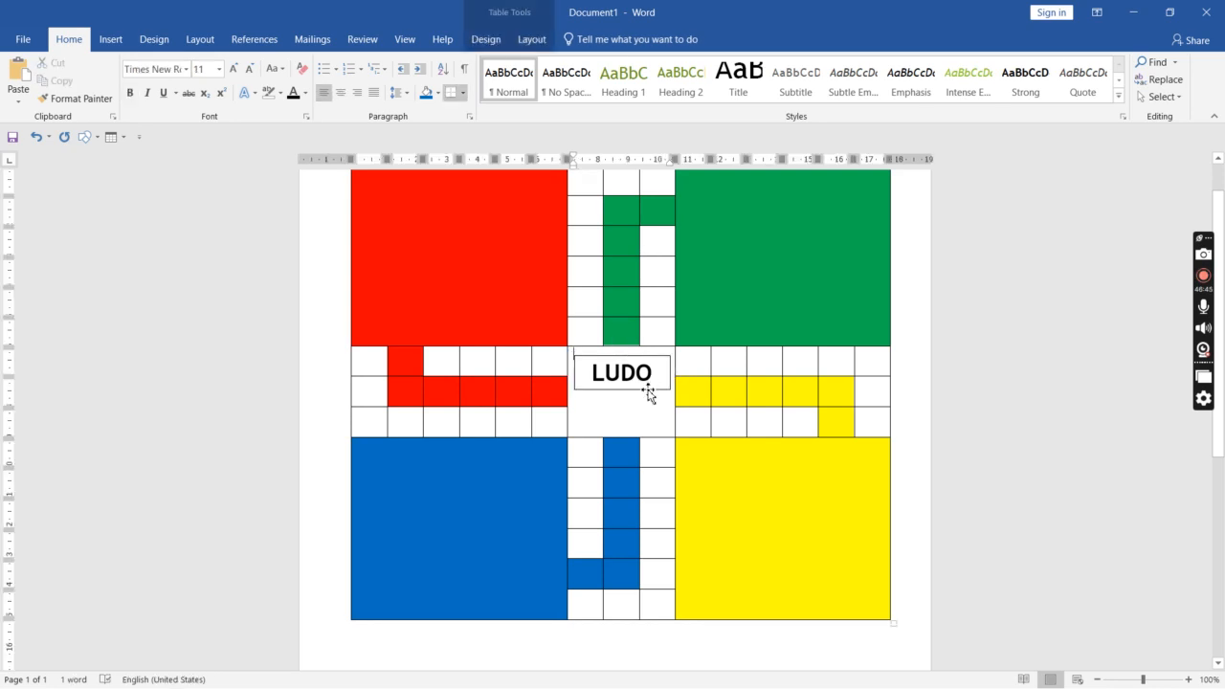
click(646, 390)
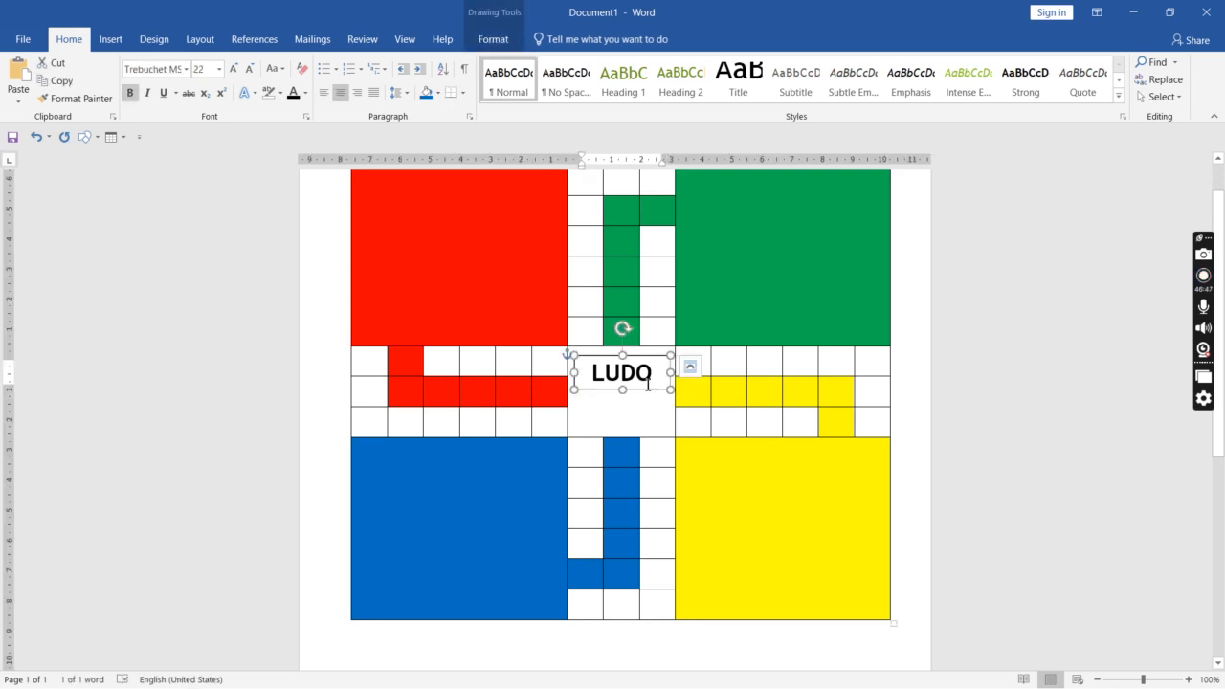
click(493, 38)
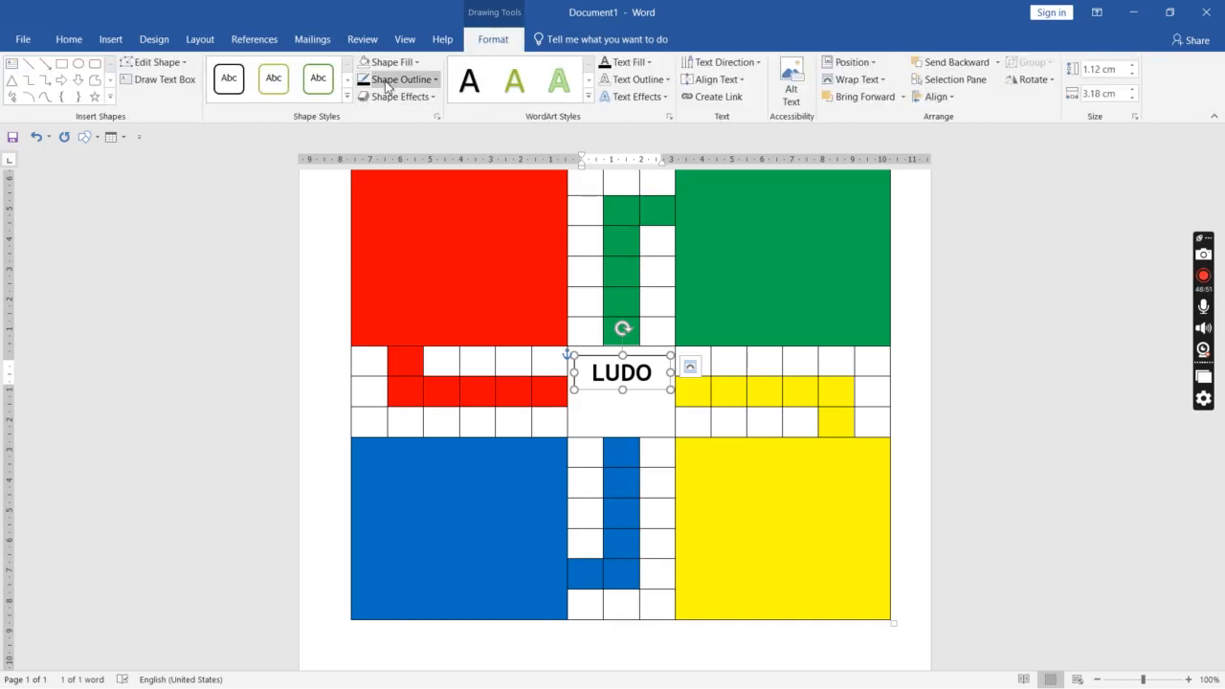
click(387, 84)
click(402, 217)
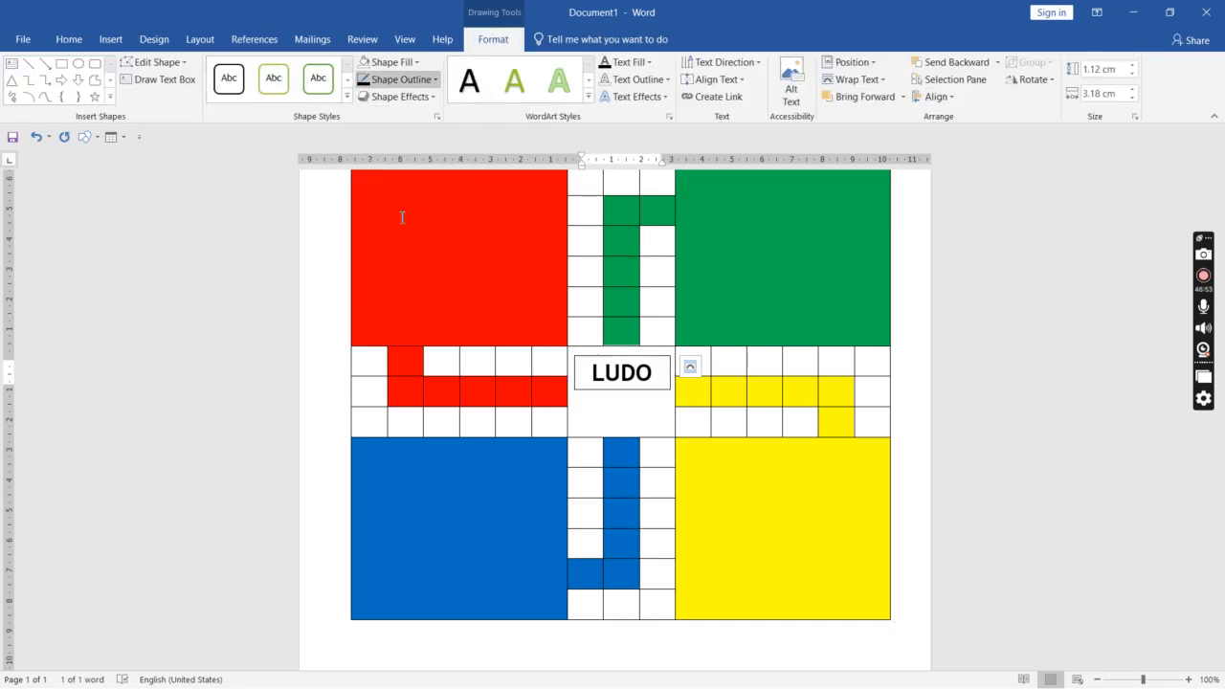
click(645, 364)
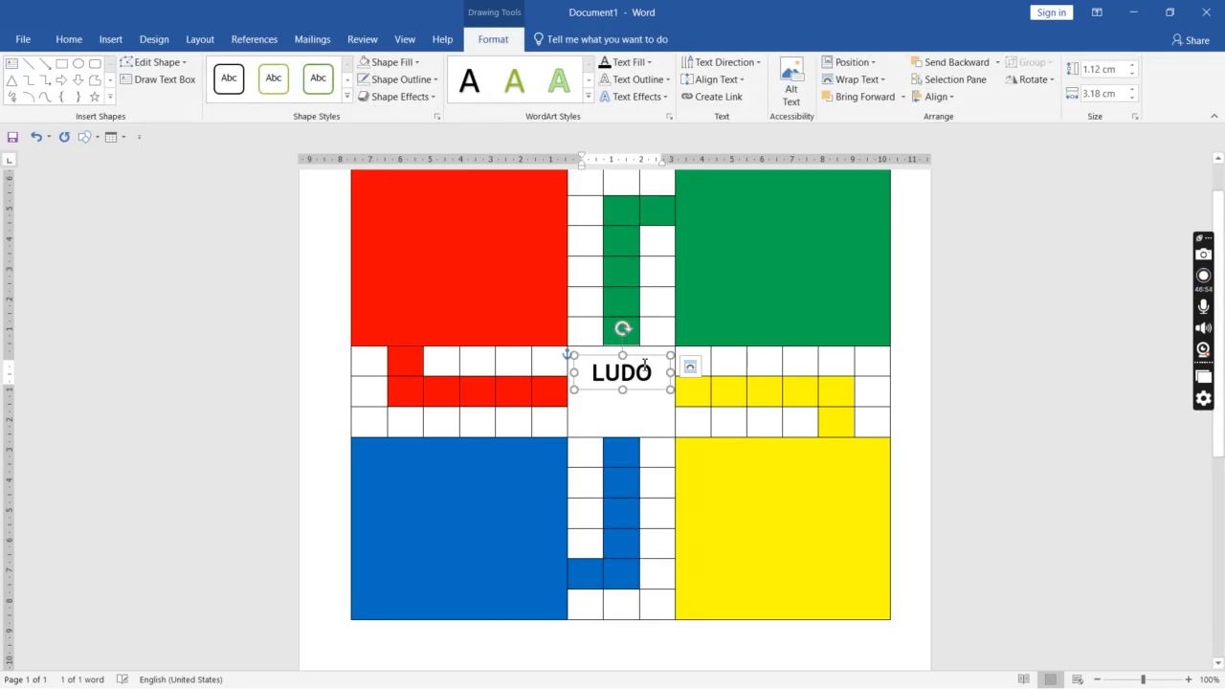
click(392, 62)
click(391, 197)
click(650, 403)
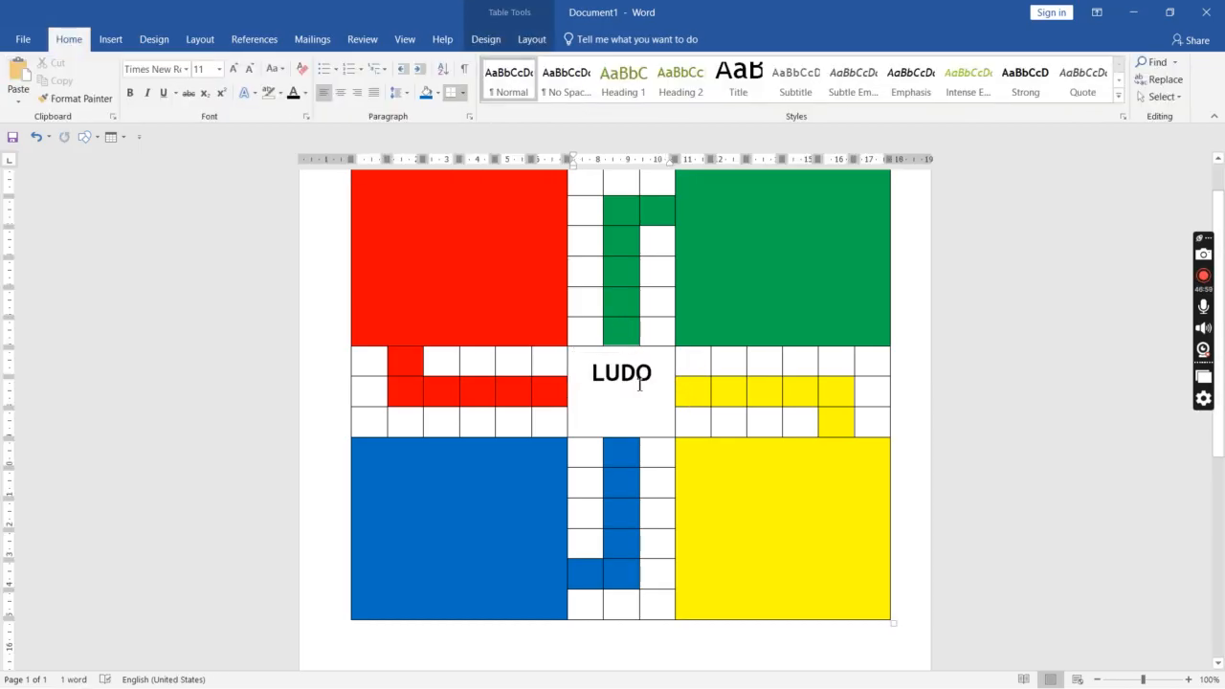
Step: Duplicate the LUDO text box directly below itself in the central cell and replace the copy's text with GAME
click(639, 388)
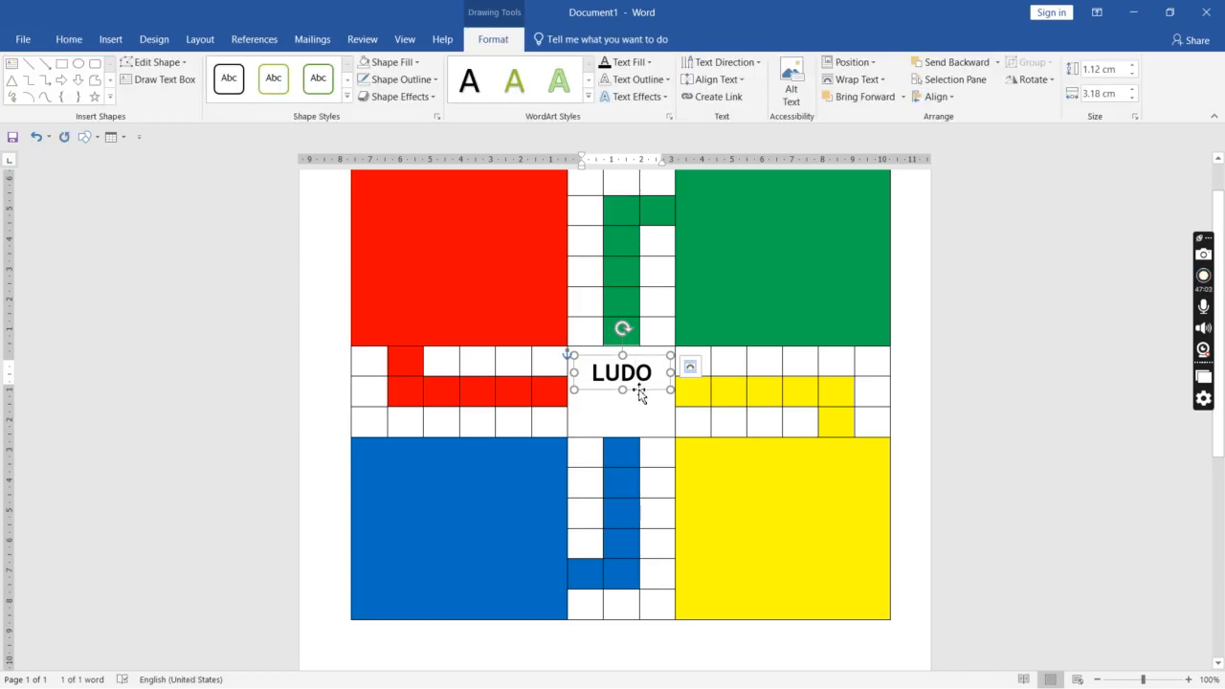
drag(639, 390, 637, 430)
click(671, 455)
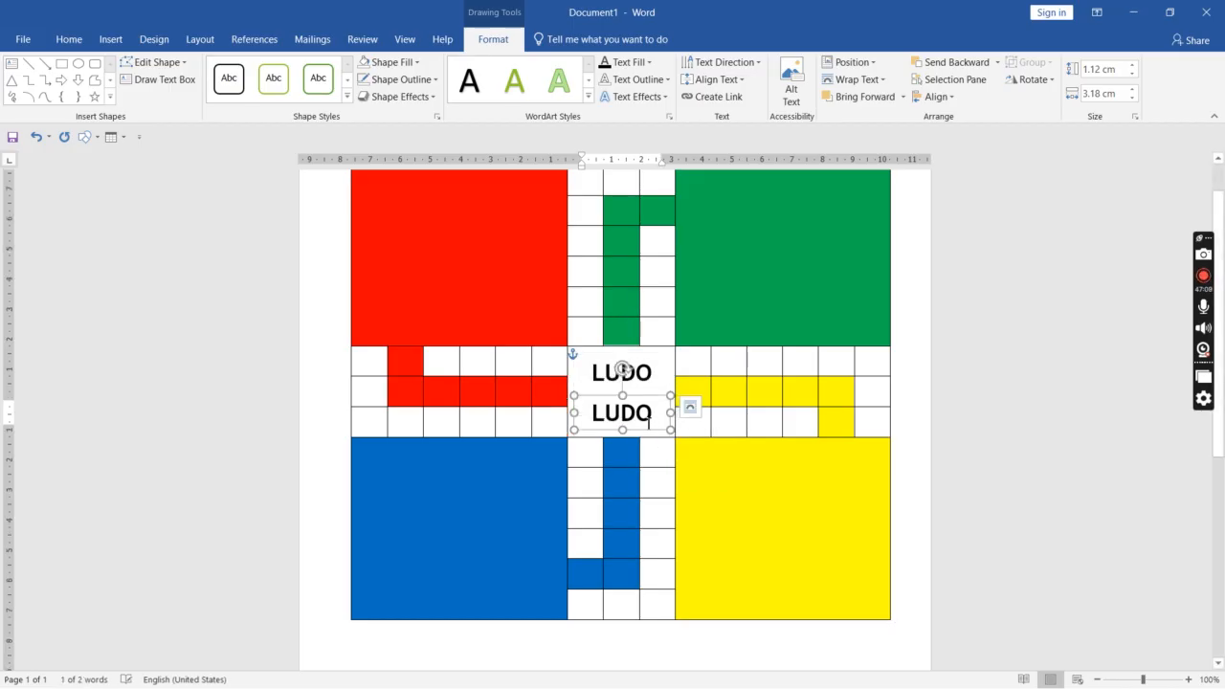
double_click(658, 413)
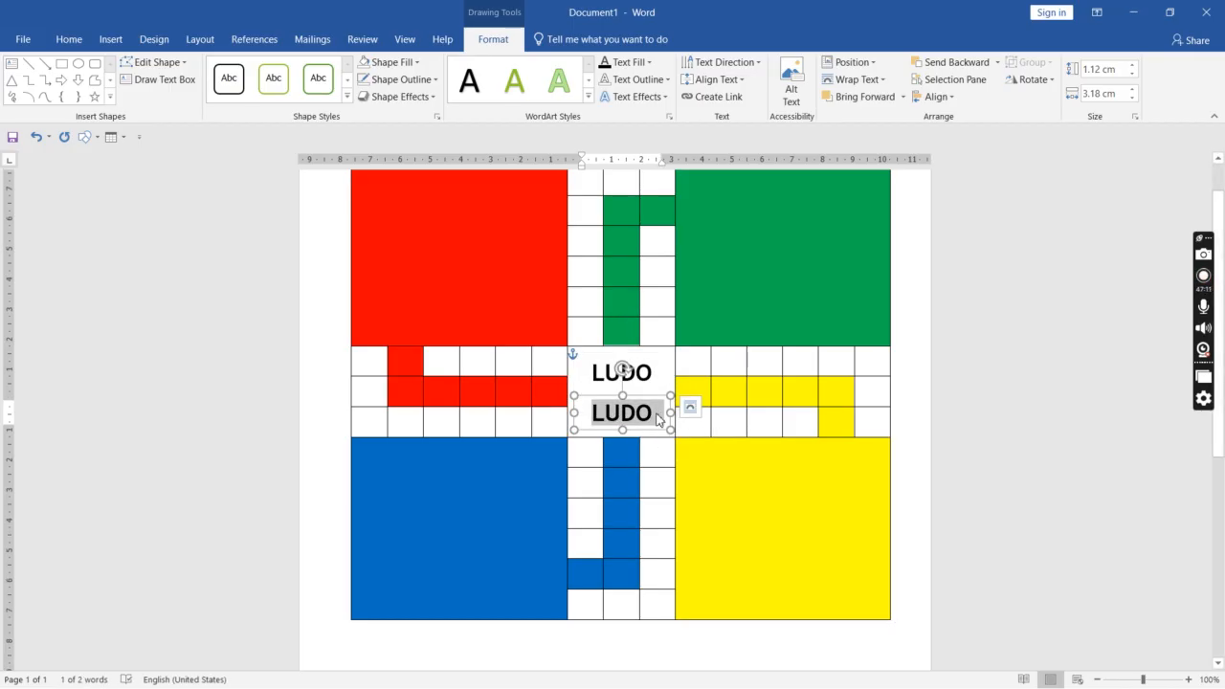
text(GAME)
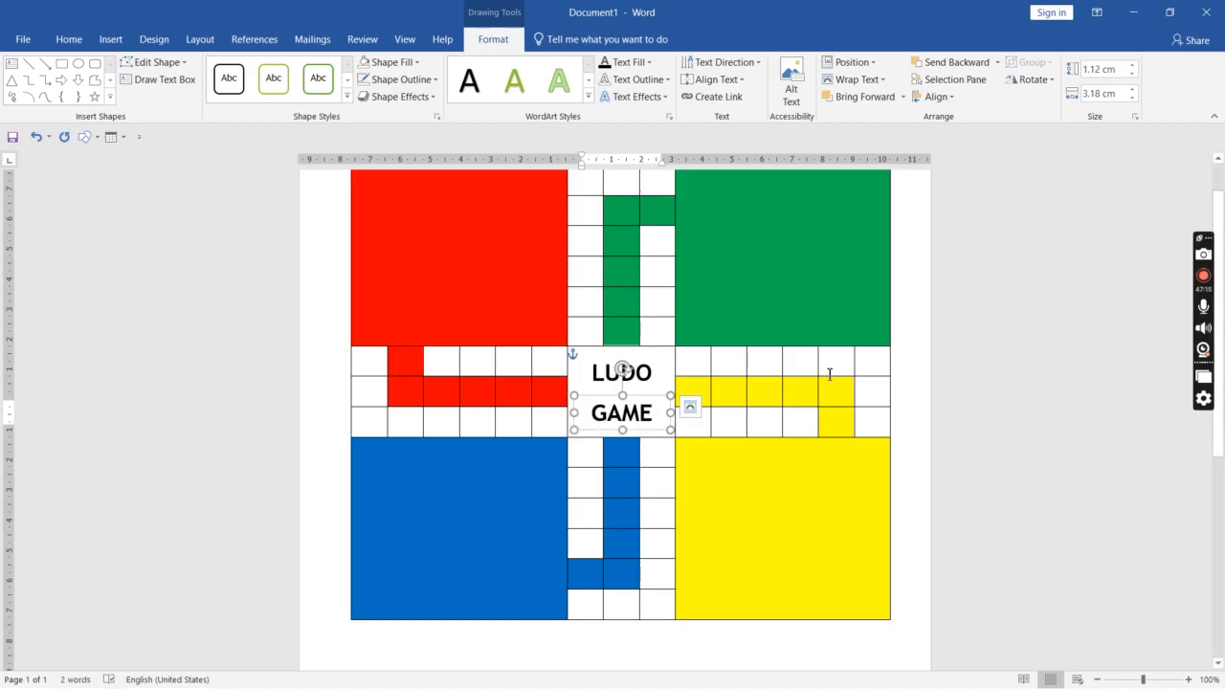
click(1075, 377)
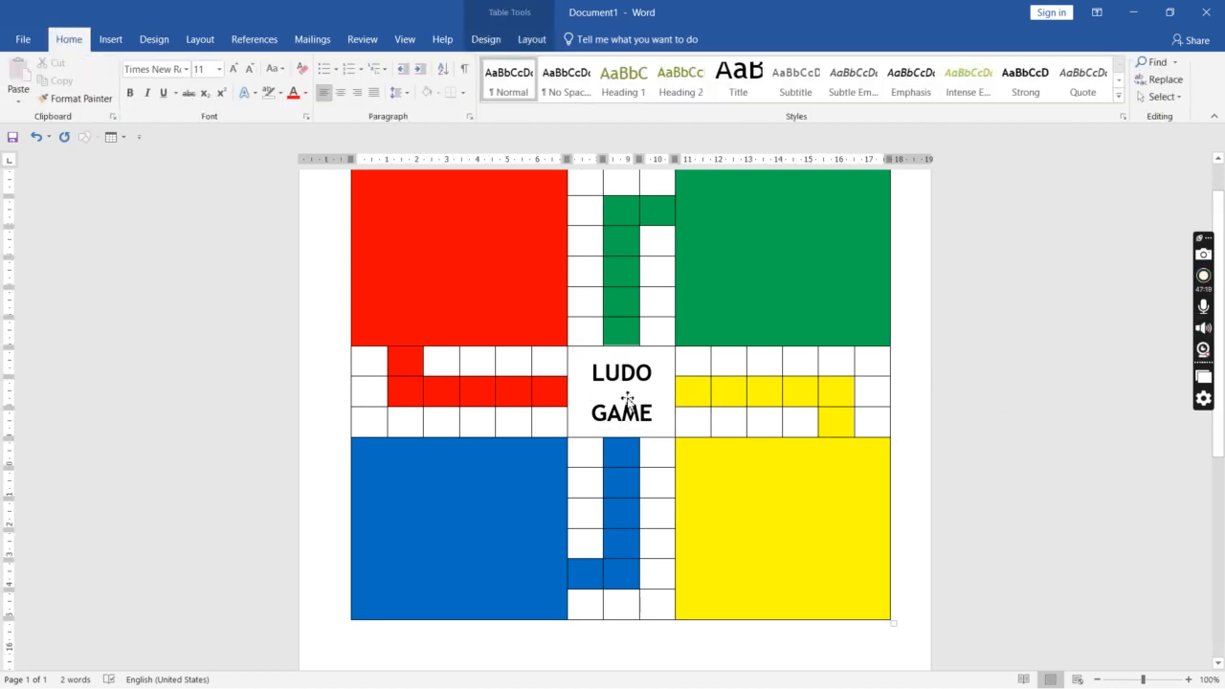
Step: Colour the word LUDO in the upper text box with the standard red
click(593, 369)
double_click(592, 369)
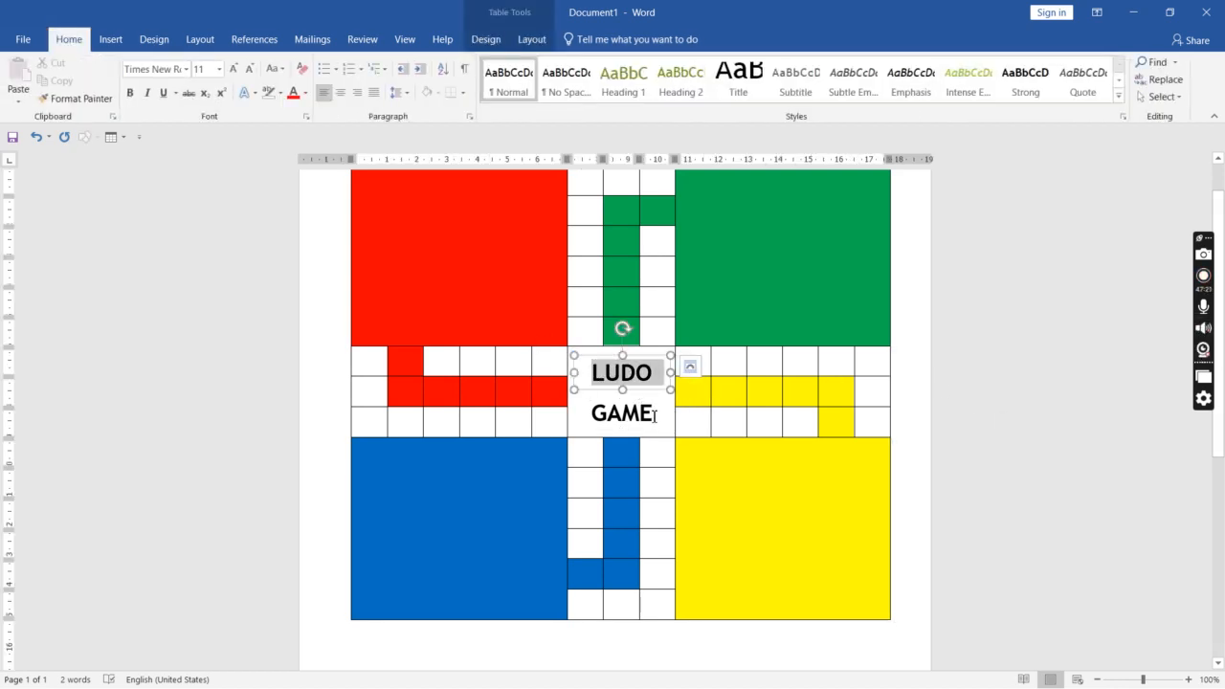
click(304, 92)
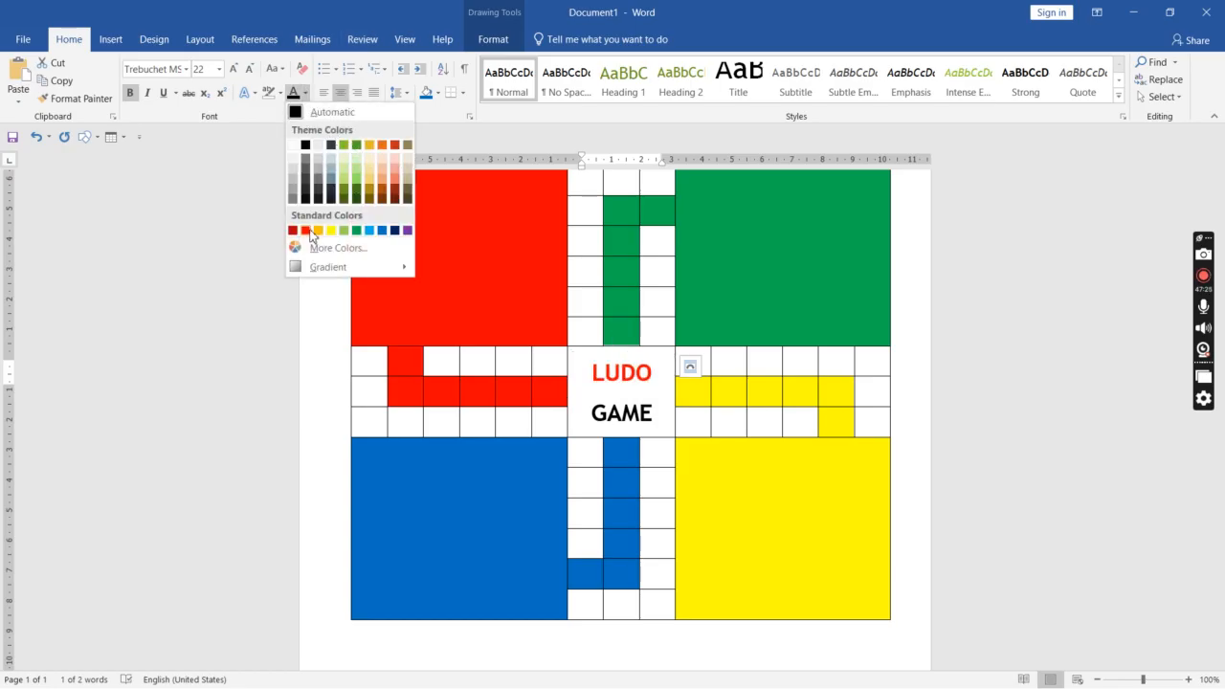
click(306, 231)
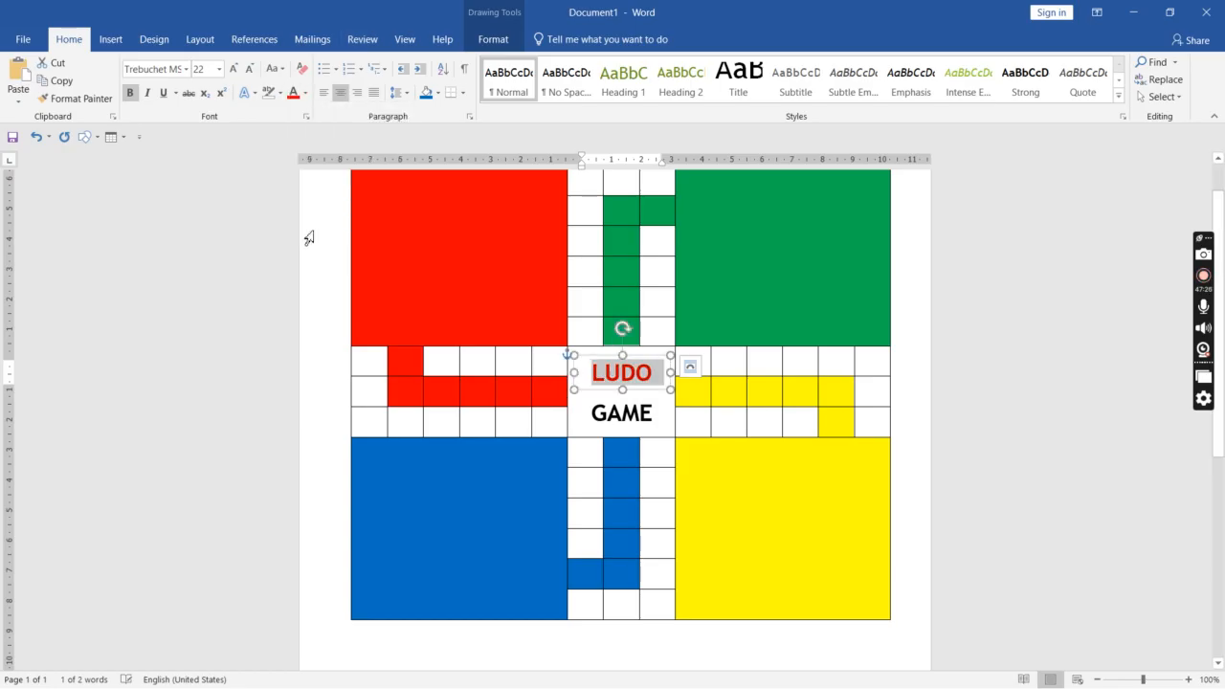
Step: Colour the word GAME in the lower text box with the standard green
click(656, 413)
drag(657, 414, 591, 413)
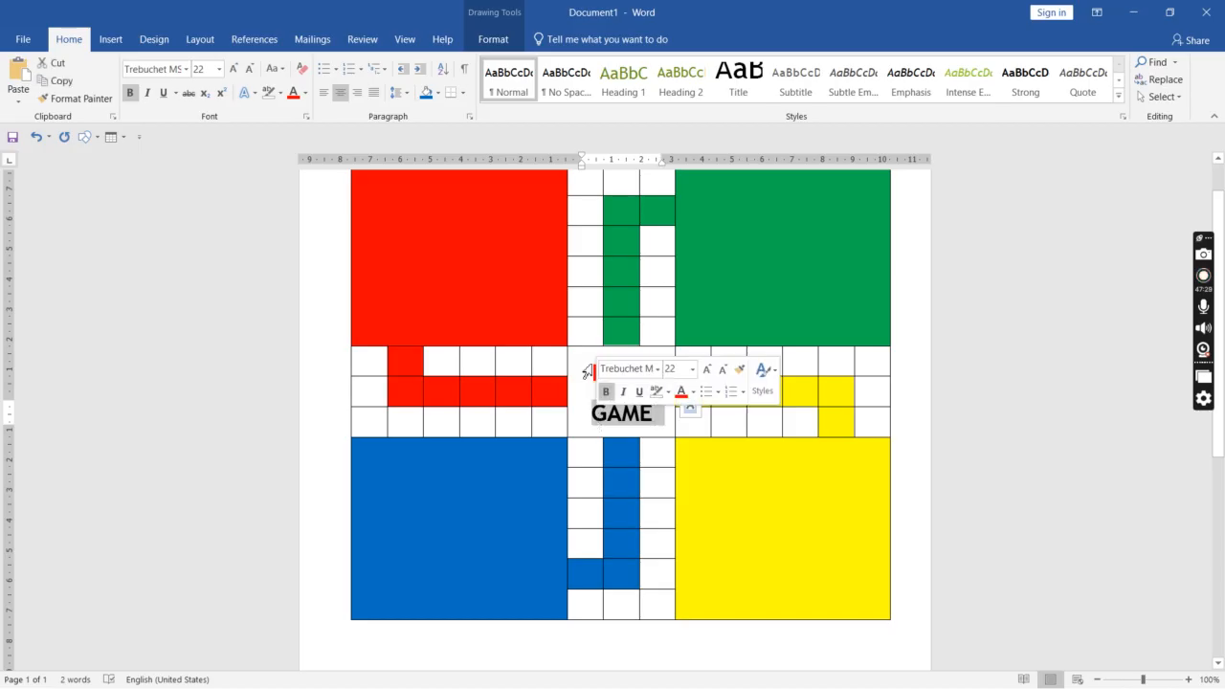
click(304, 93)
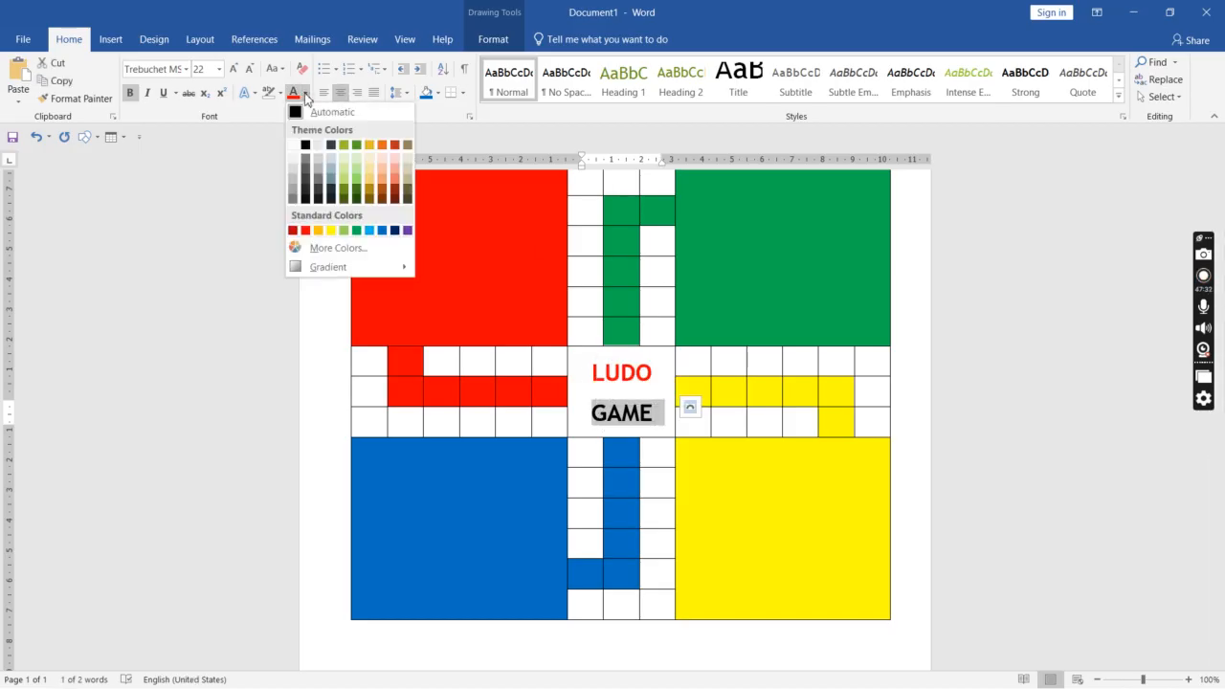
click(357, 230)
click(1121, 344)
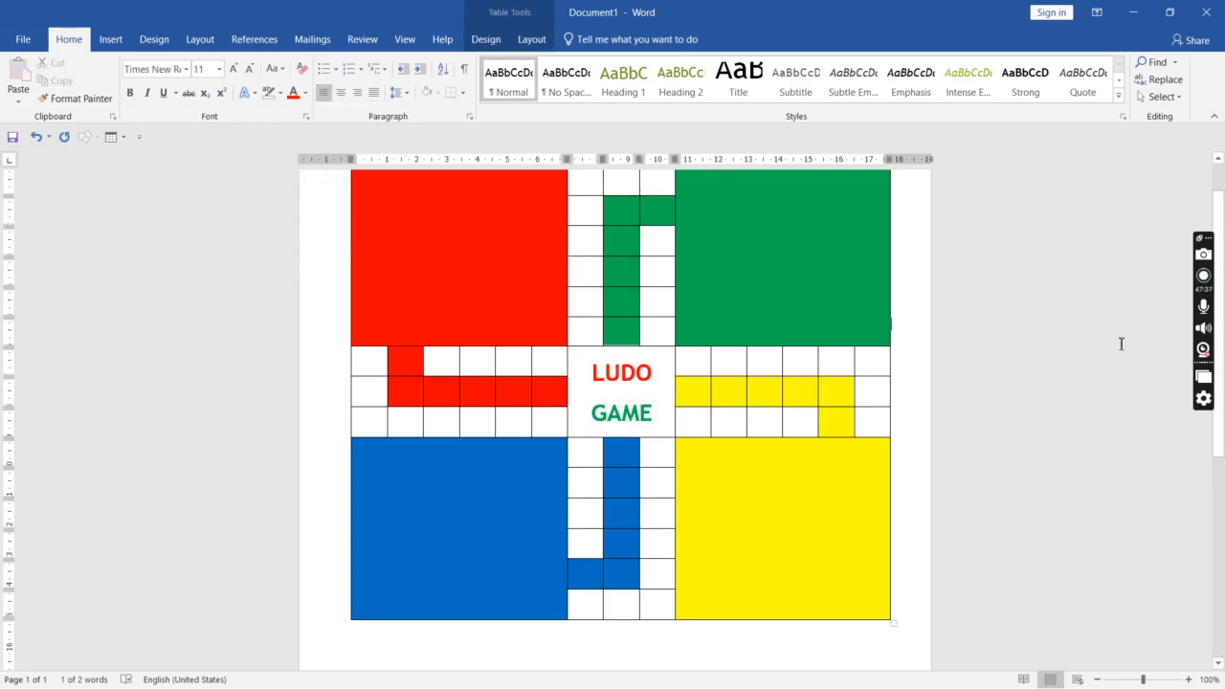
Step: Begin saving the document in the Documents folder and enter Ludo Board as its file name
drag(1219, 356, 1220, 205)
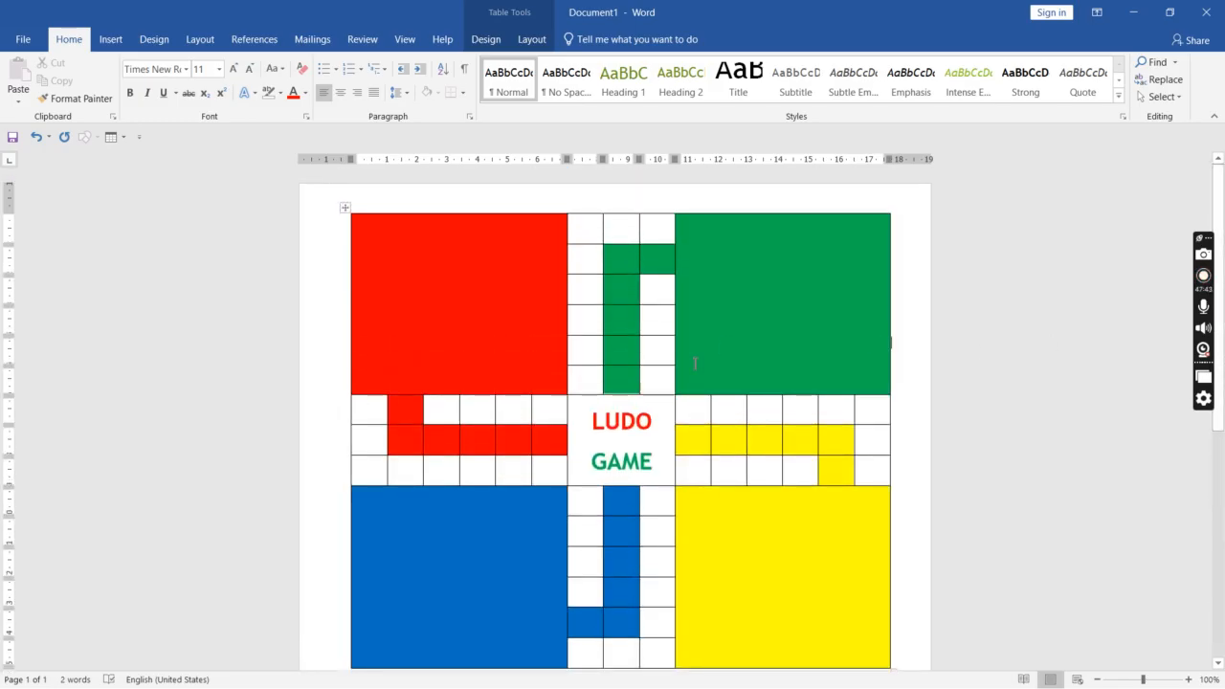
key(ctrl+s)
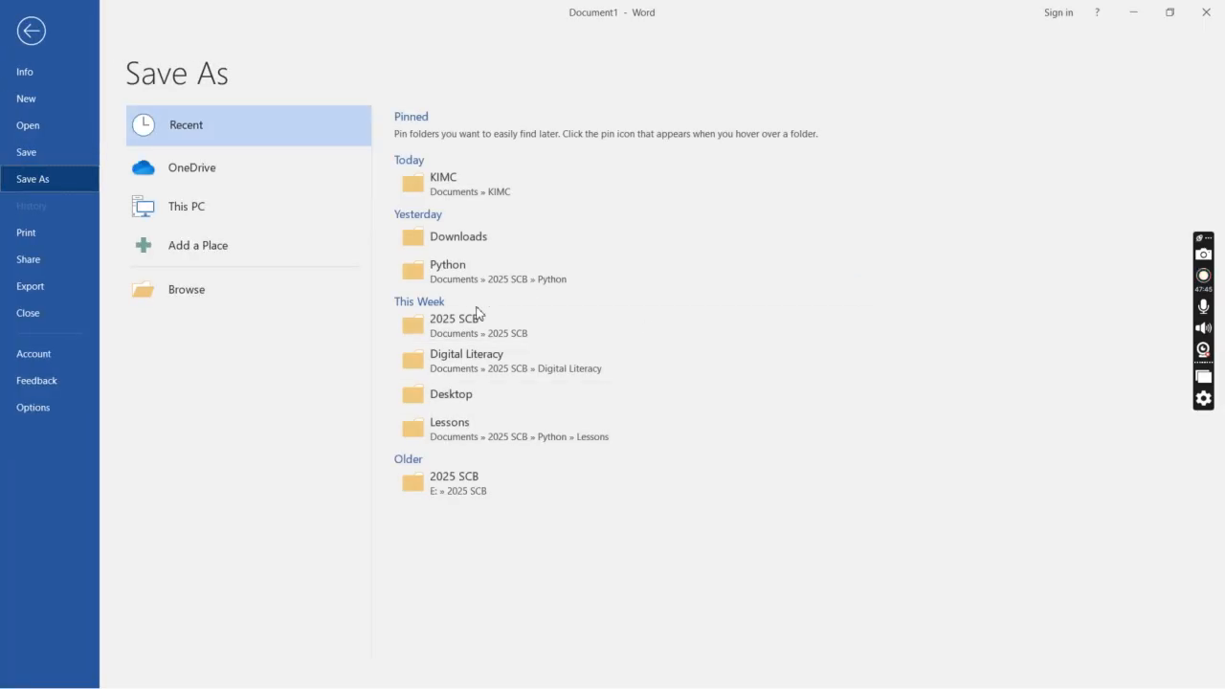
click(233, 302)
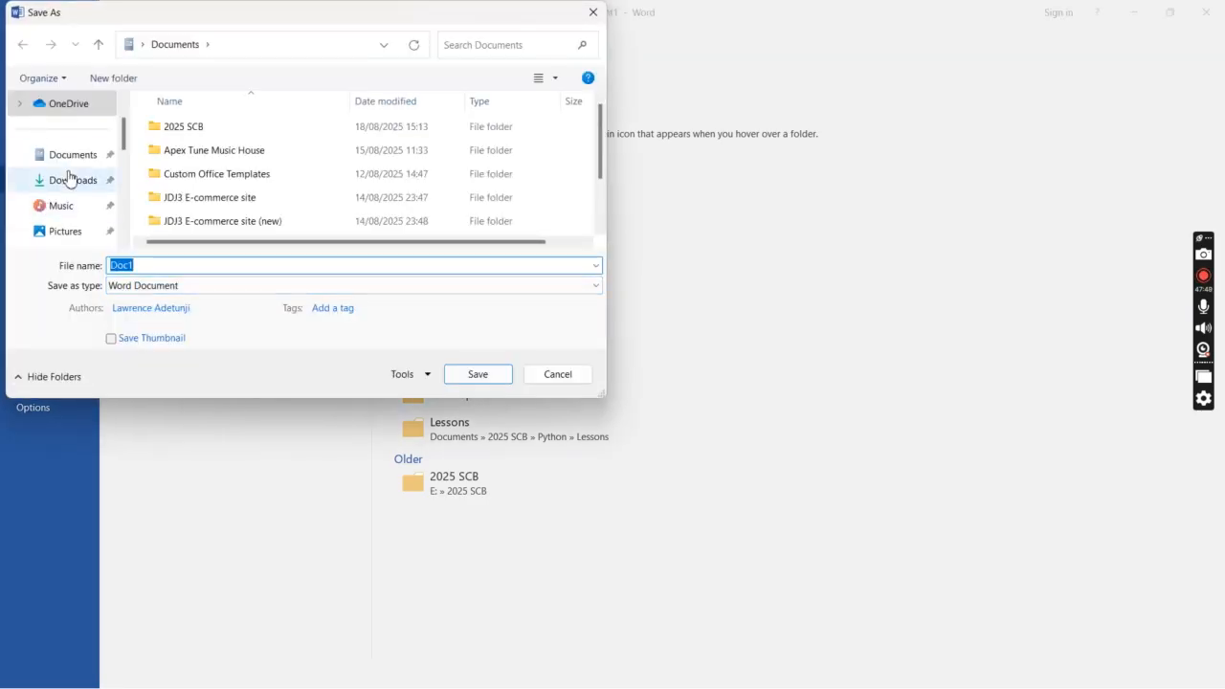
click(78, 161)
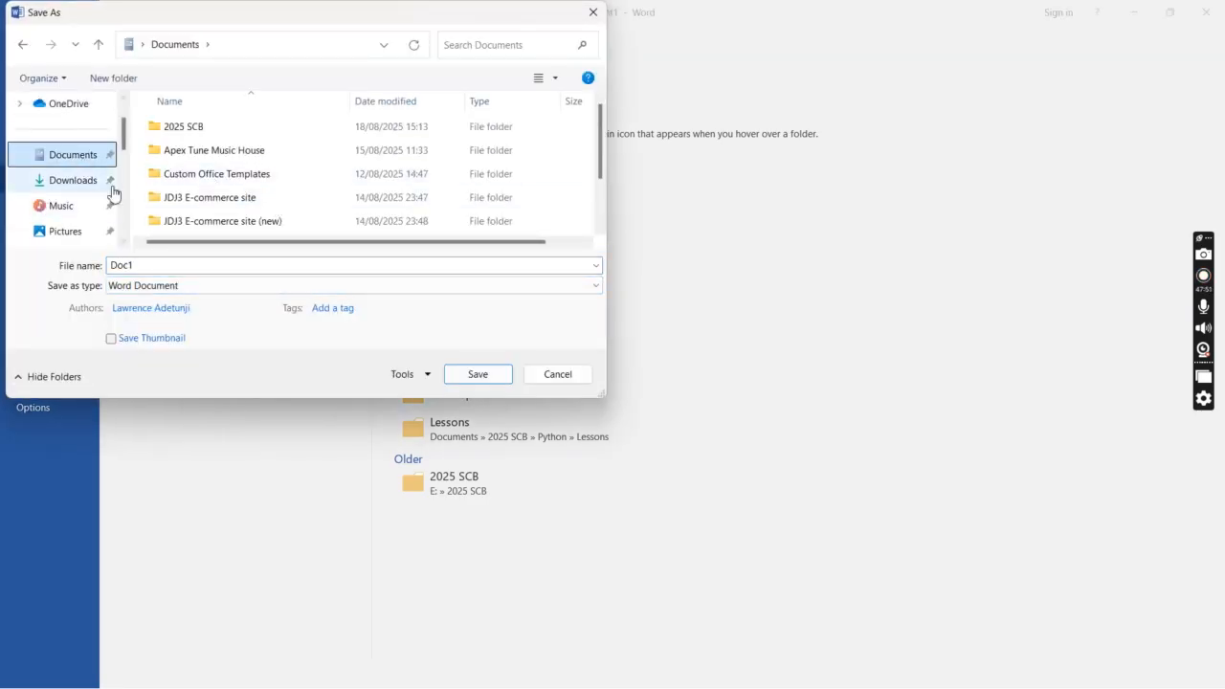
double_click(211, 264)
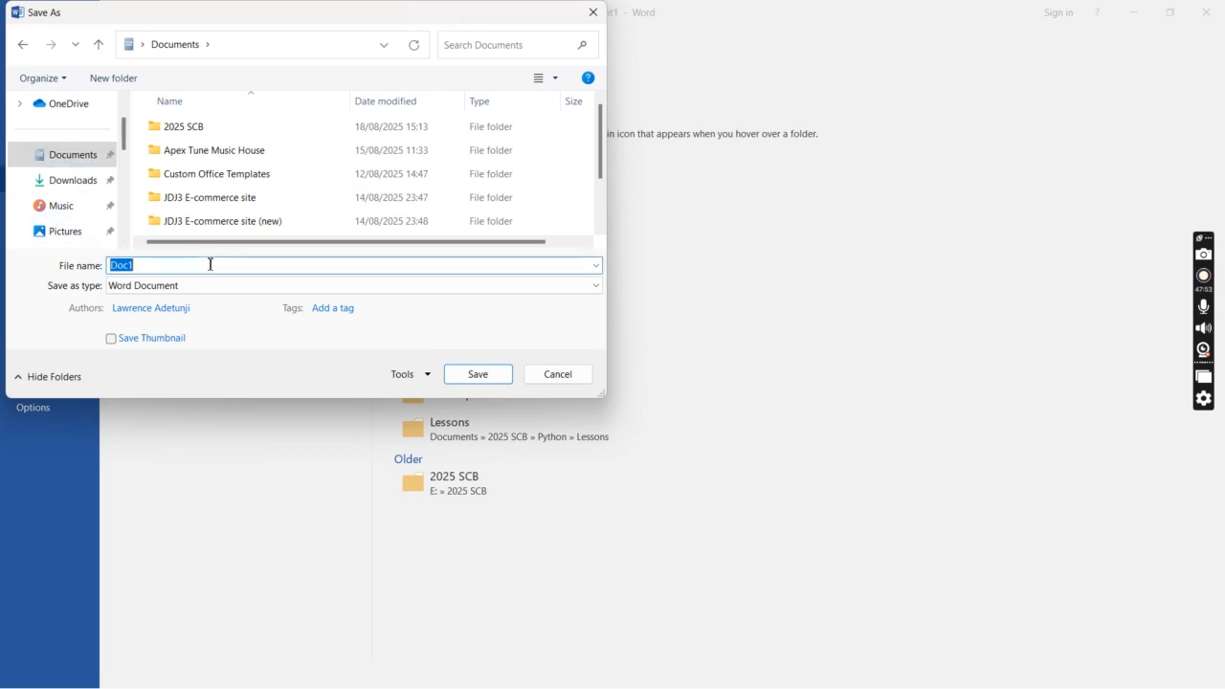
text(Ludo Board)
Step: Check the available file types, keep Word Document as the format, and save the file
click(221, 289)
click(222, 292)
click(224, 295)
click(225, 292)
click(227, 289)
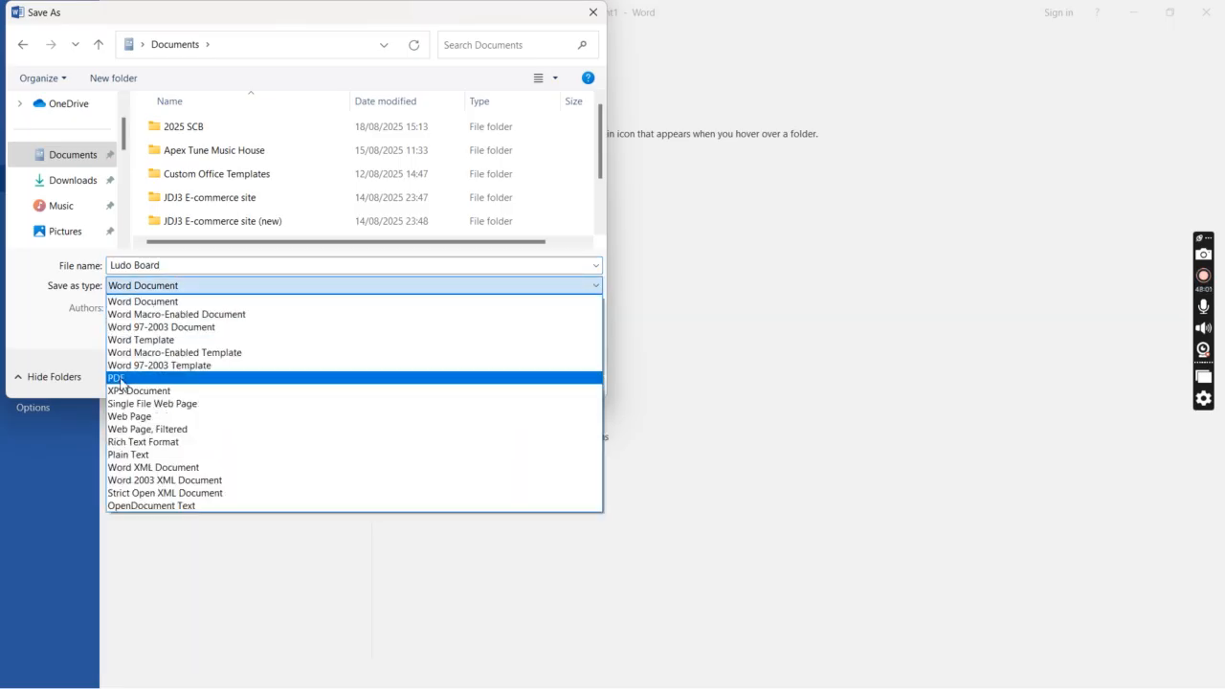
click(191, 284)
click(468, 375)
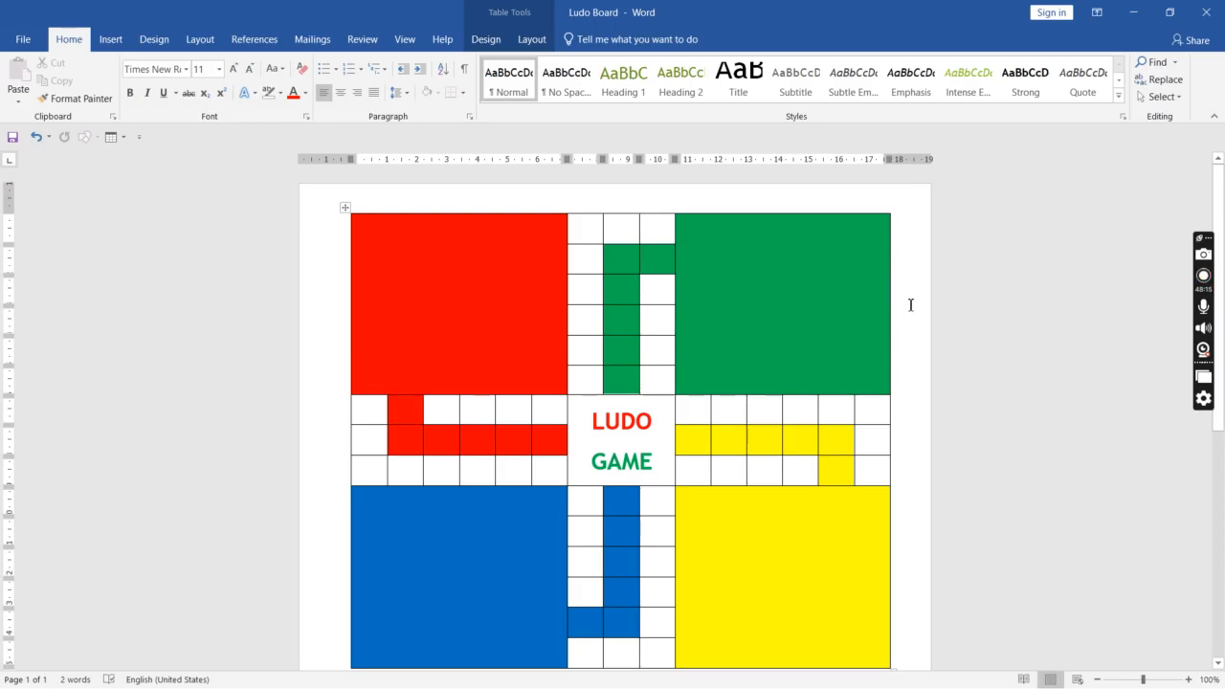
Step: Save a PDF copy of the board named Ludo Board, set to open after publishing
click(229, 291)
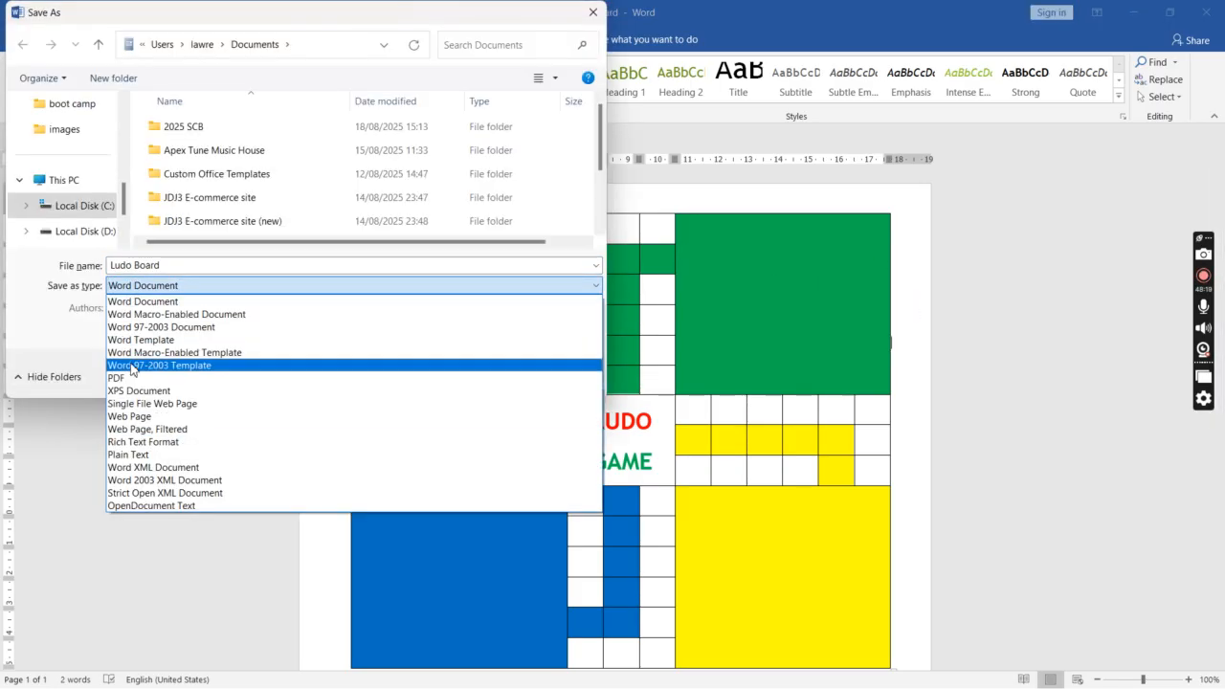
click(131, 370)
click(165, 287)
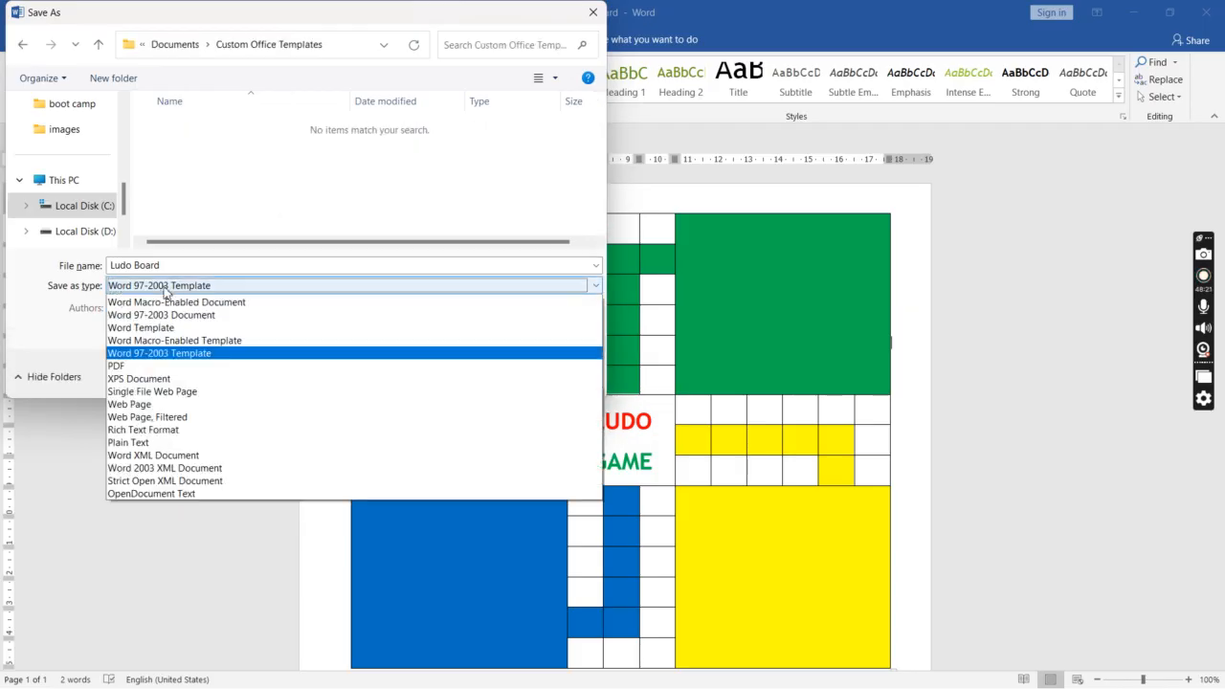
key(Down)
key(Return)
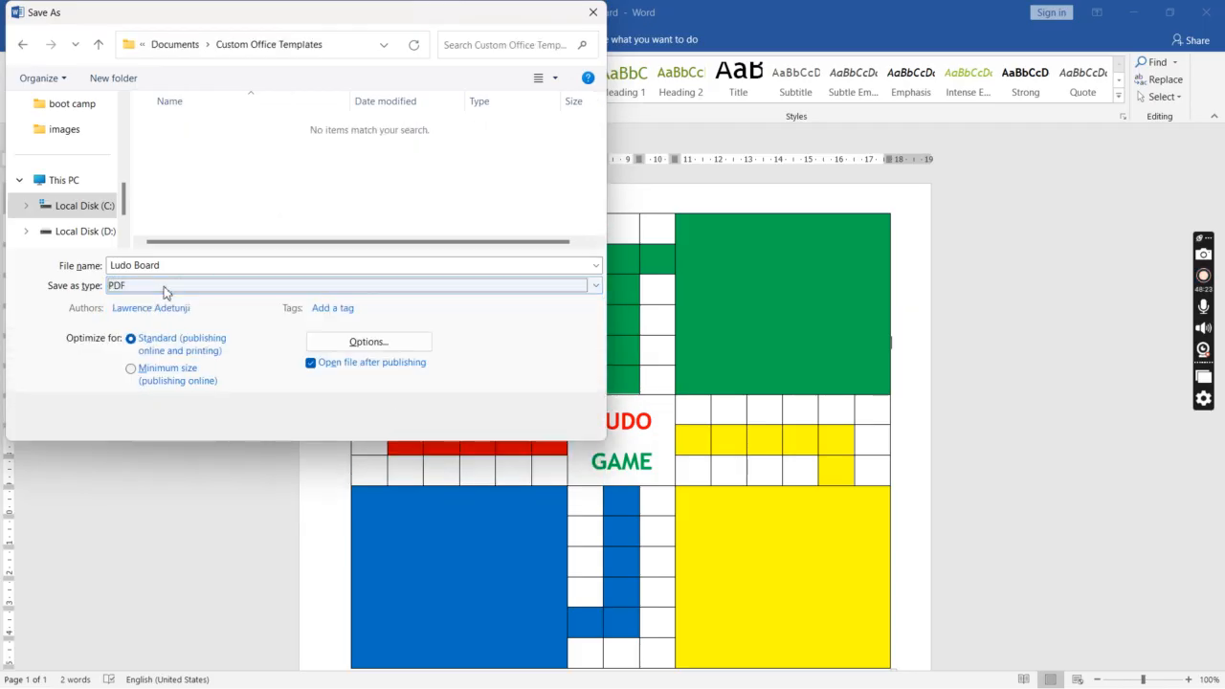
click(477, 417)
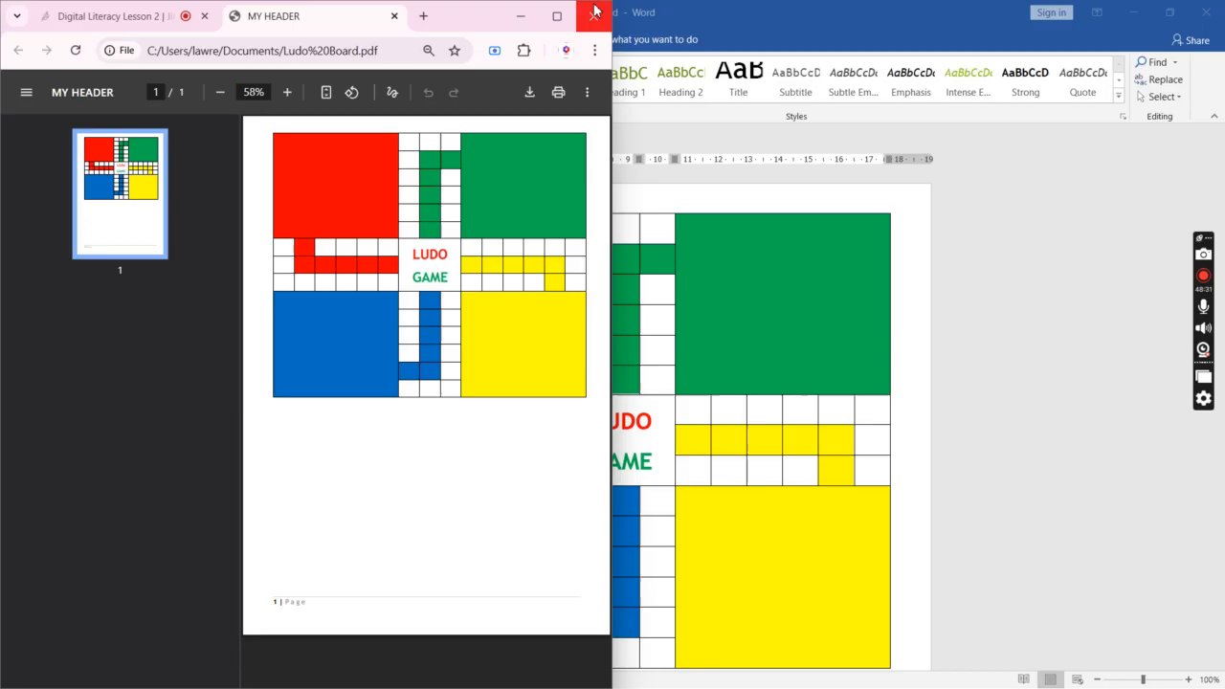
Step: Close the published PDF and maximise the browser window showing the Jitsi meeting
click(394, 16)
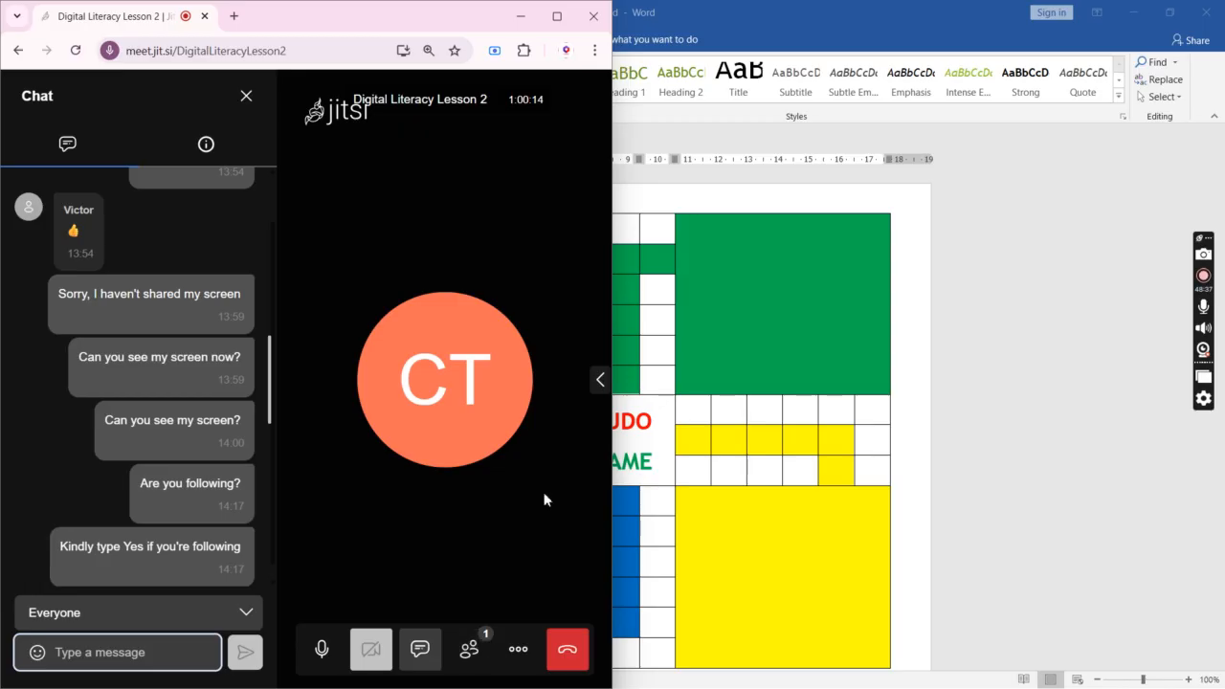
click(603, 382)
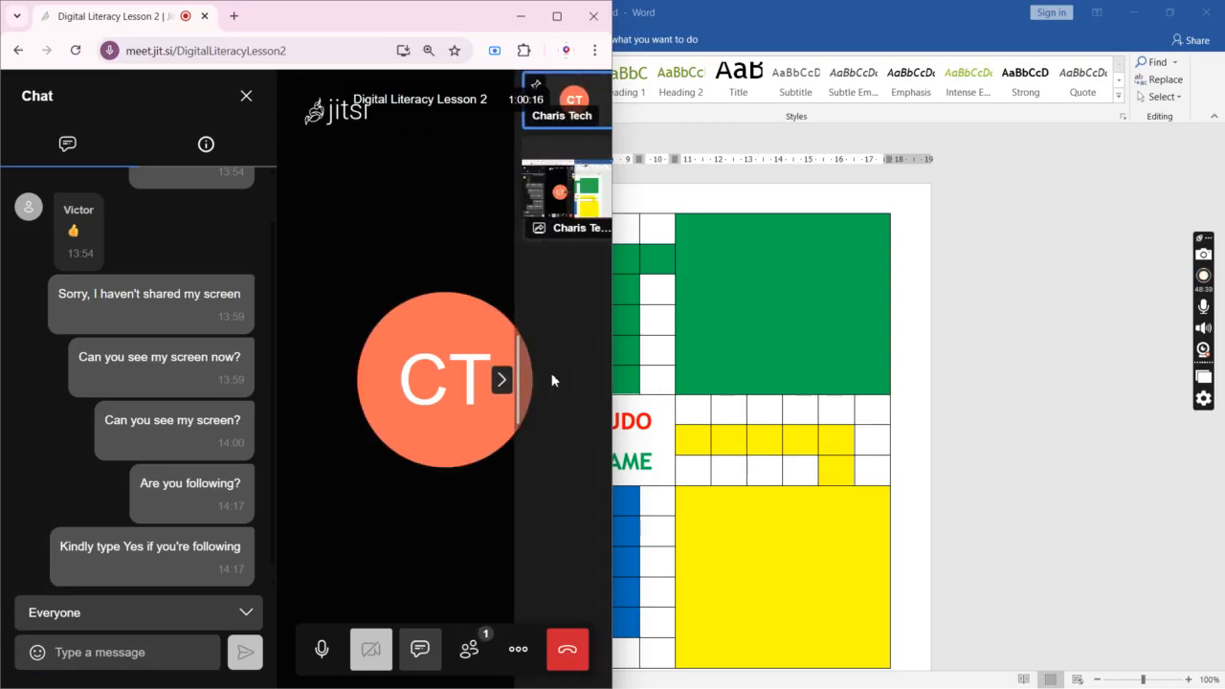
click(479, 384)
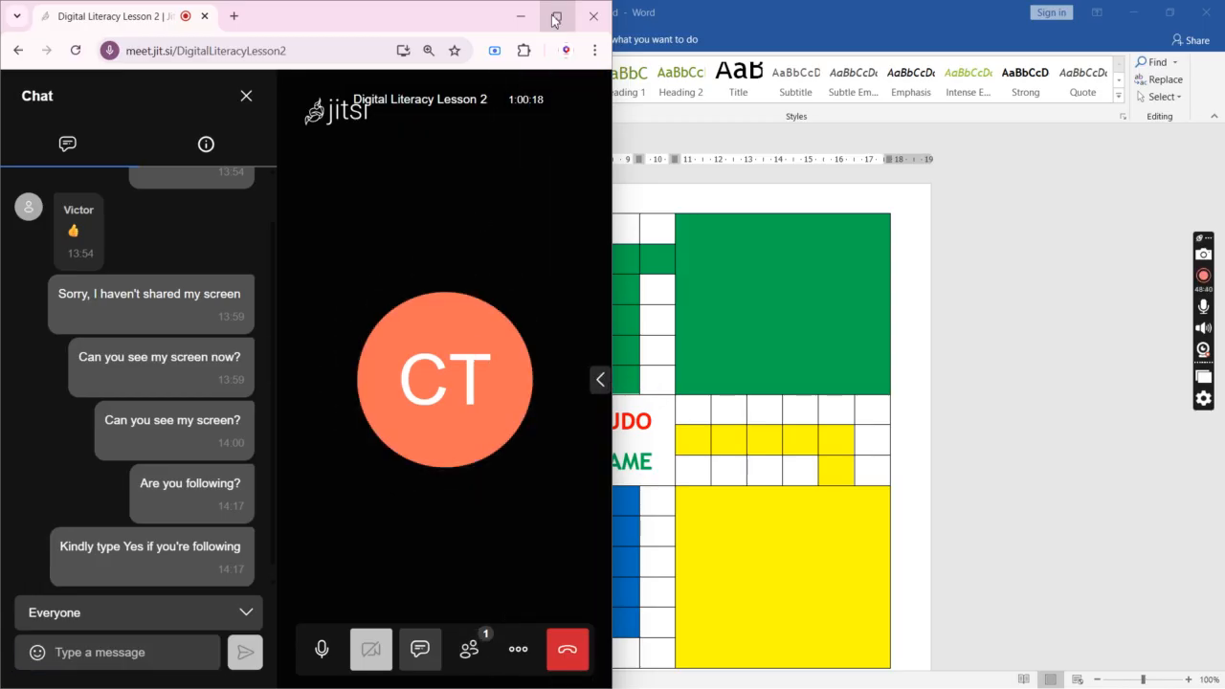
click(556, 16)
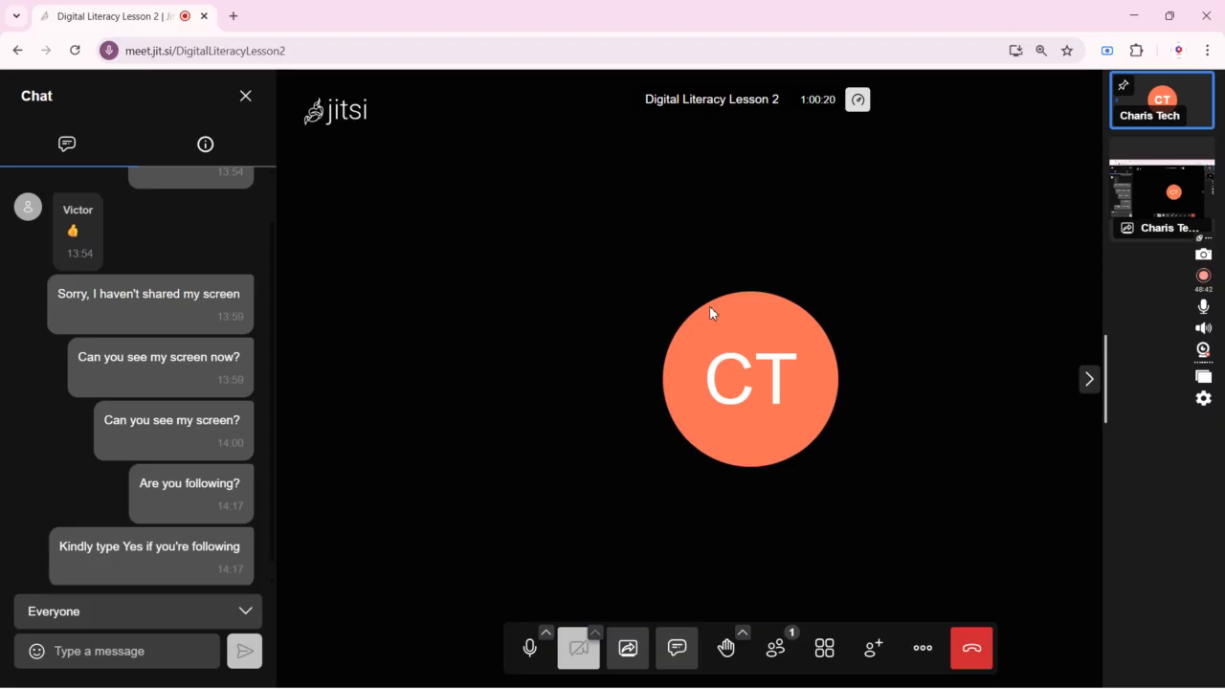